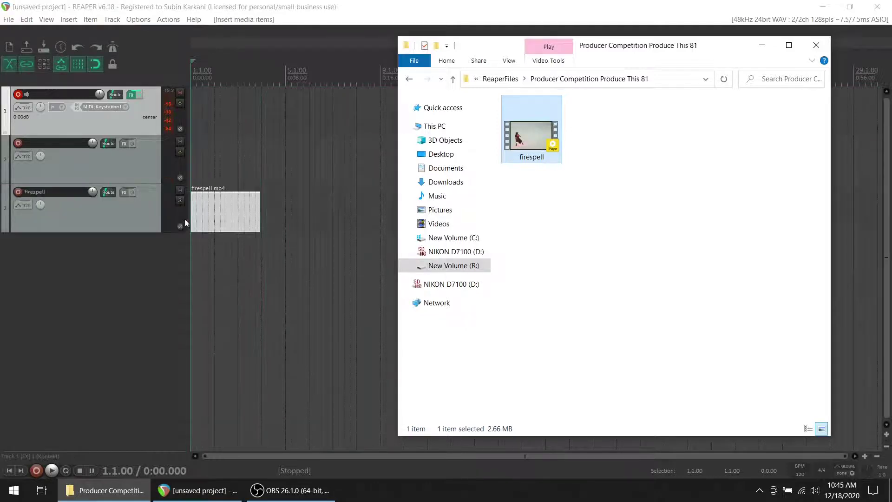
Show the video window, resize it to fit the picture and place it over the empty area below the firespell clip.
scroll(269, 125, "up", 5)
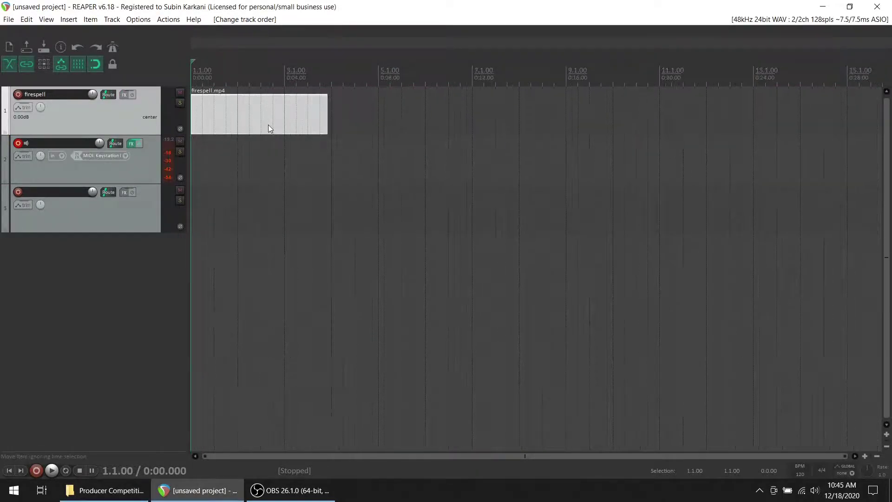
left_click(90, 19)
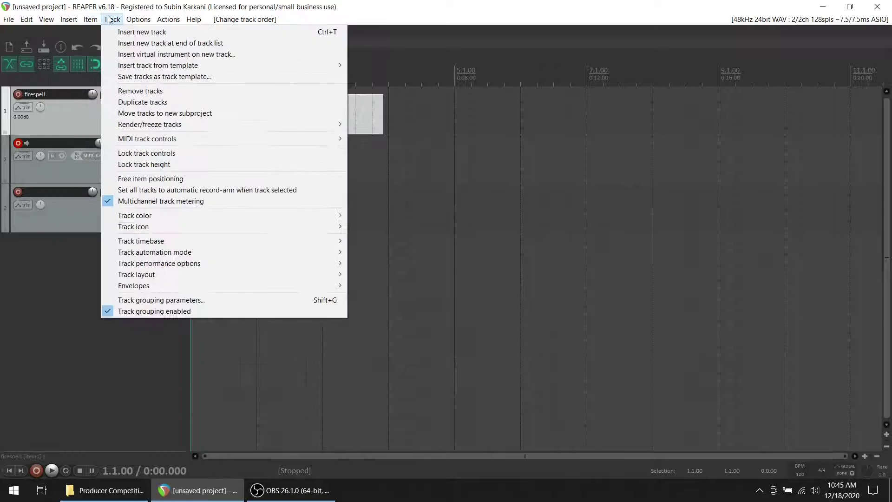
mouse_move(55, 22)
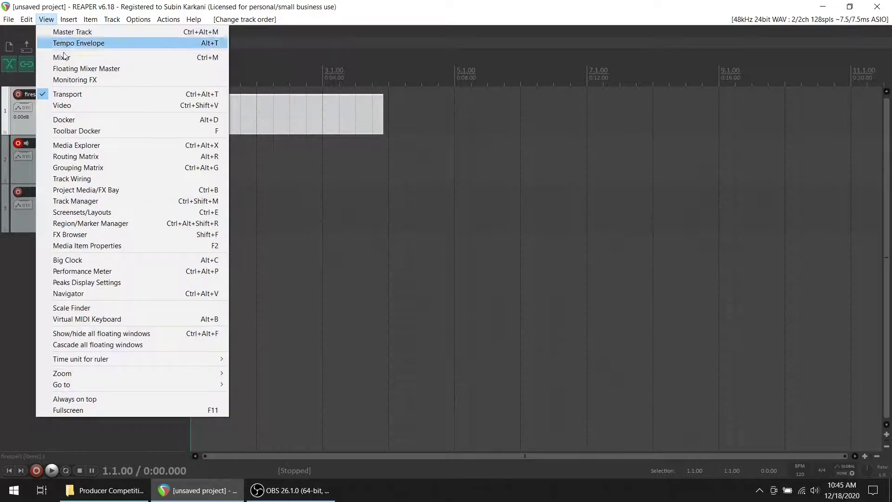
left_click(70, 104)
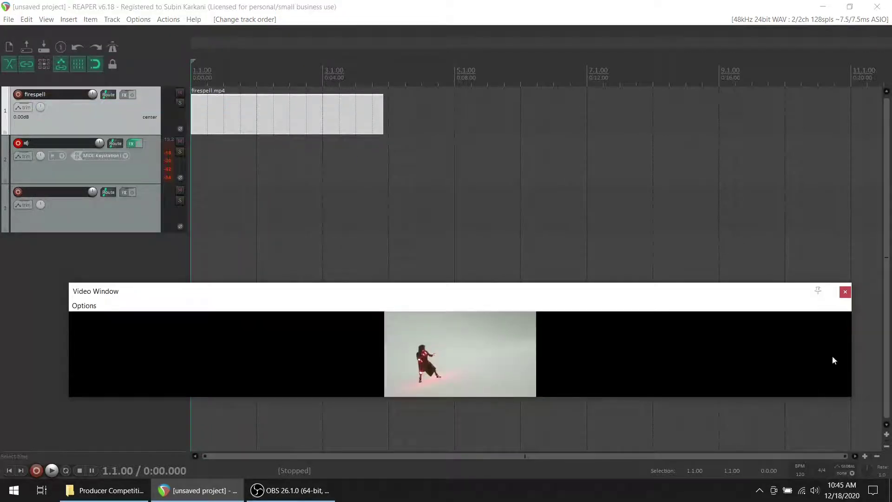
left_click_drag(853, 348, 245, 361)
left_click_drag(245, 398, 409, 474)
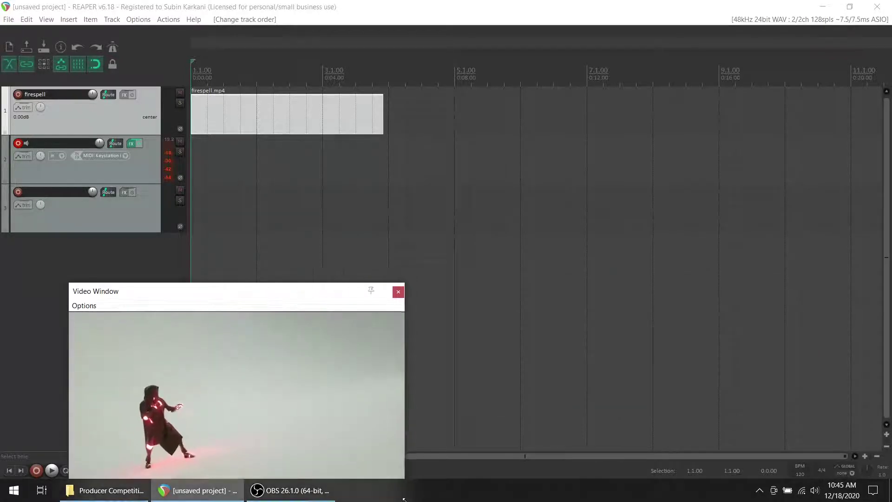
left_click_drag(278, 291, 739, 200)
Move the firespell.mp4 clip to start at 2.1.00, set the edit cursor there and preview the video.
left_click_drag(335, 112, 313, 123)
left_click(261, 81)
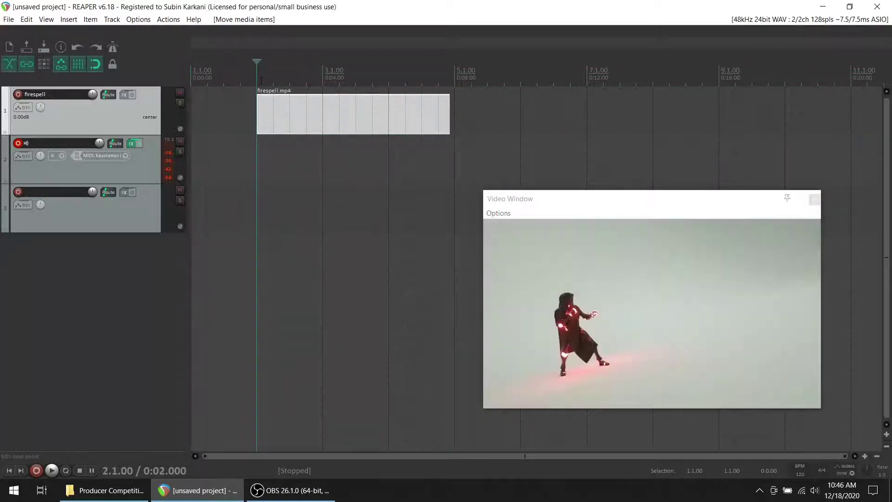
key("space")
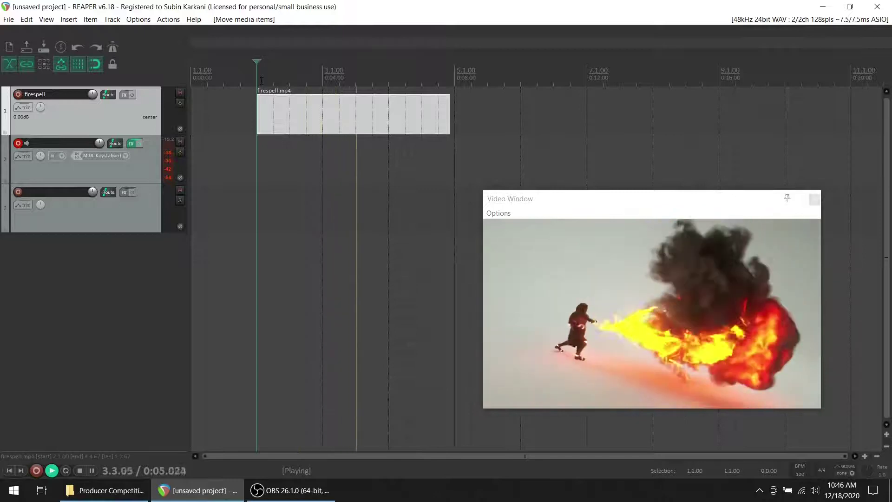
key("space")
Open the Kontakt instrument on track 2, switch its browser to the file view and collapse the Barrage folder.
left_click(141, 164)
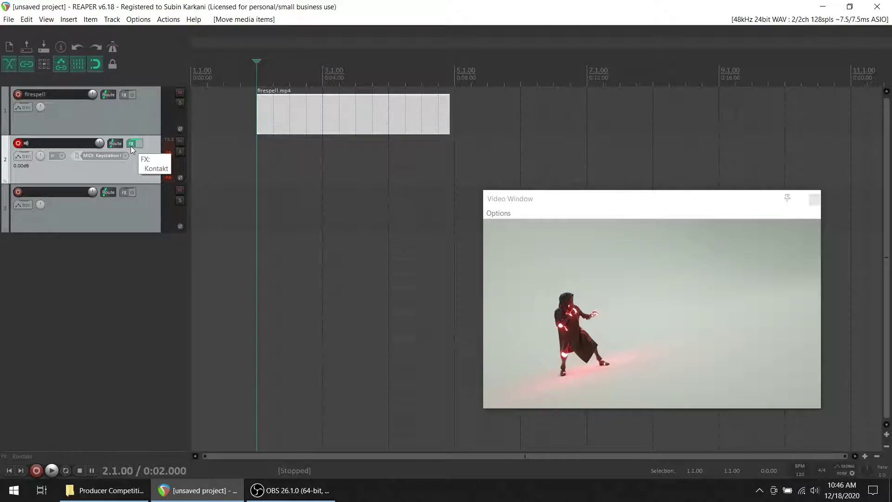
left_click(131, 144)
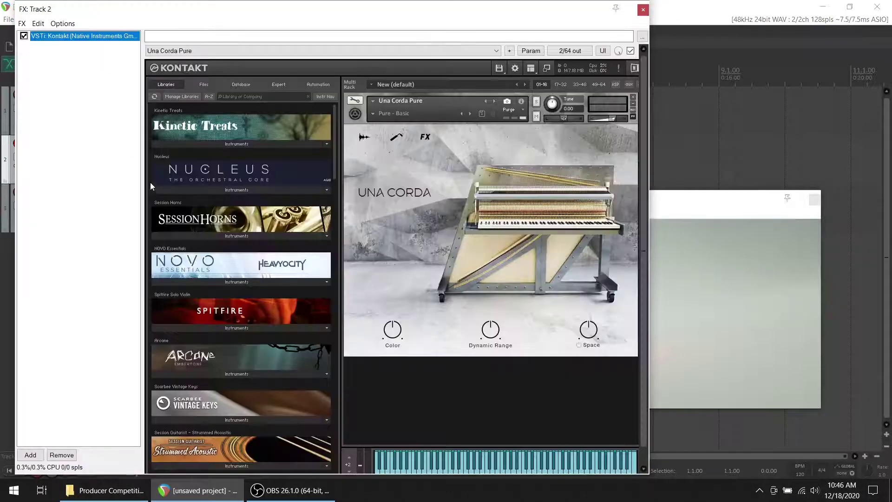
scroll(150, 187, "down", 5)
left_click(204, 84)
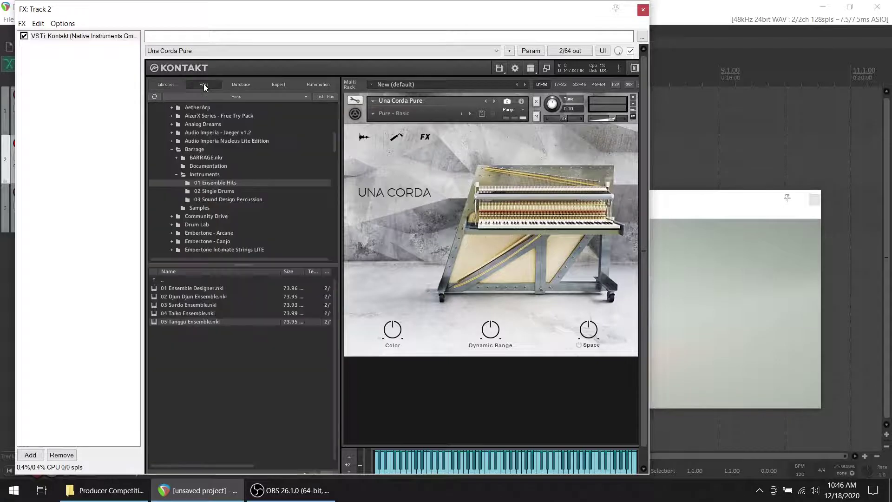
left_click(172, 150)
Browse the library folders and load 2. Pulses.nki from AizerX Series - Free Try Pack into Kontakt.
scroll(211, 212, "down", 2)
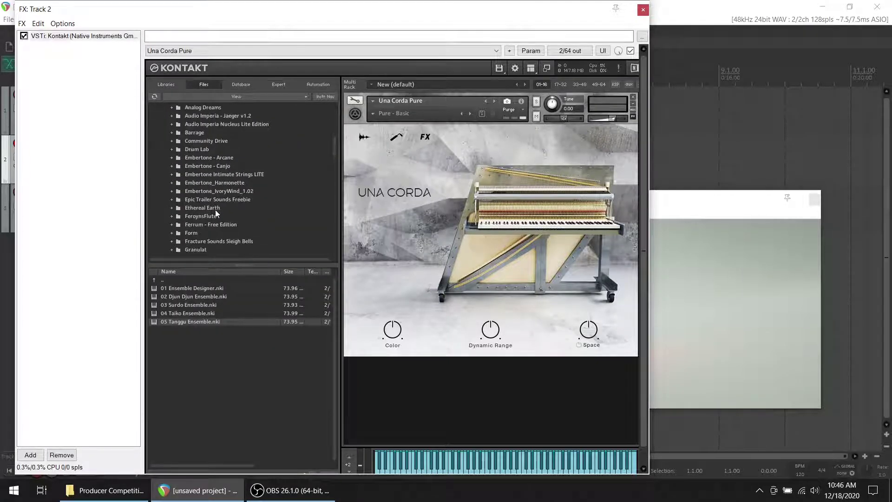
scroll(216, 208, "down", 6)
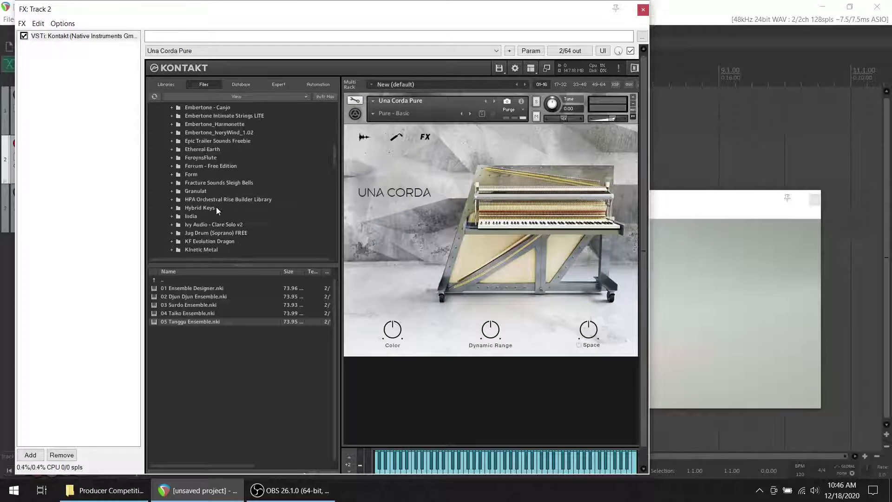
scroll(215, 207, "down", 9)
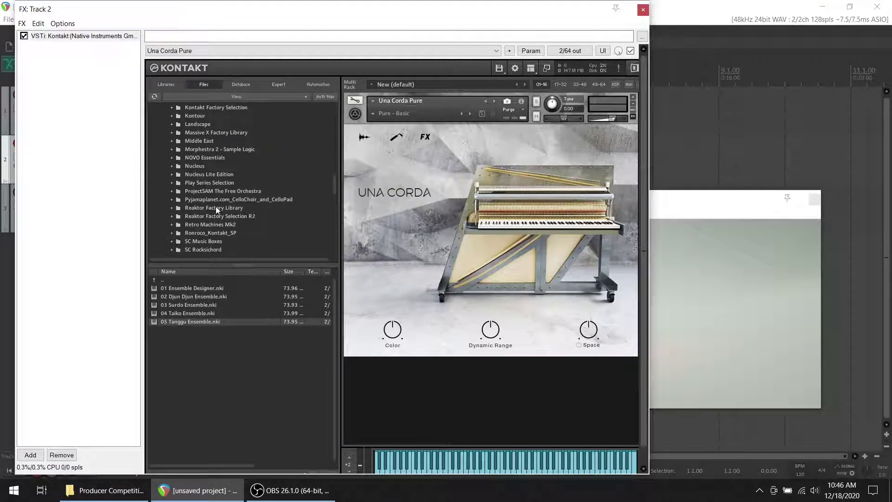
scroll(216, 207, "down", 6)
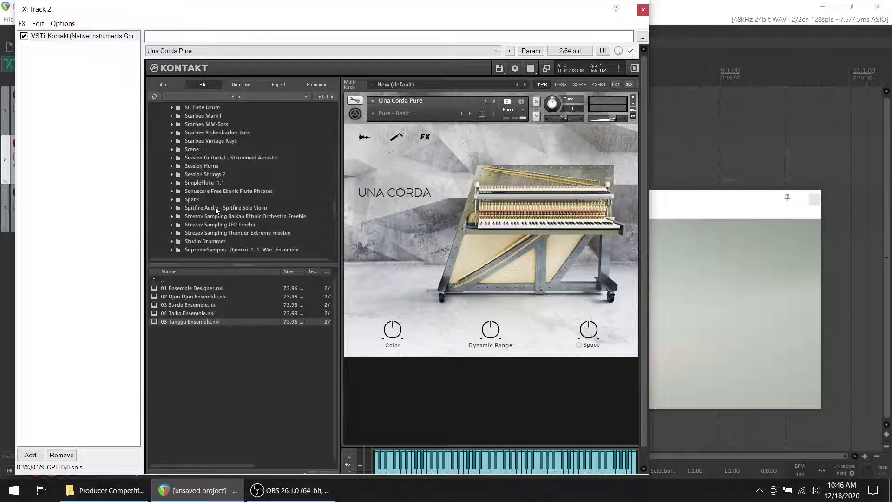
scroll(215, 206, "down", 2)
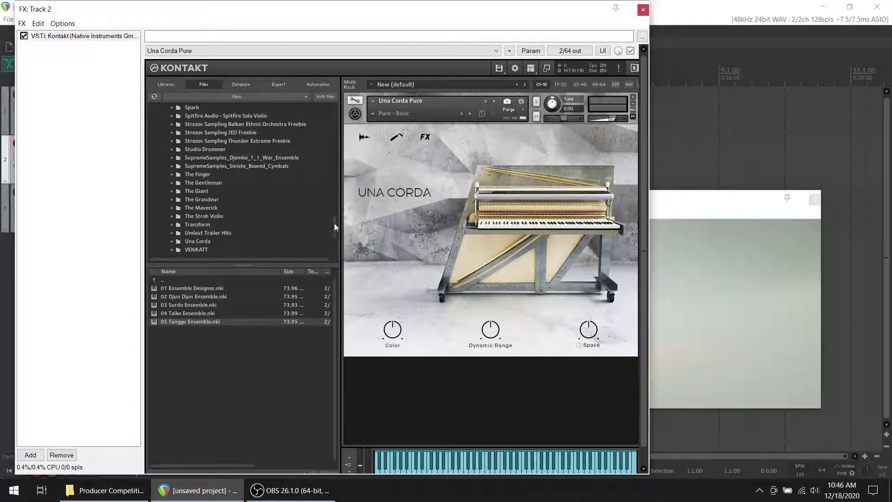
left_click_drag(334, 225, 319, 127)
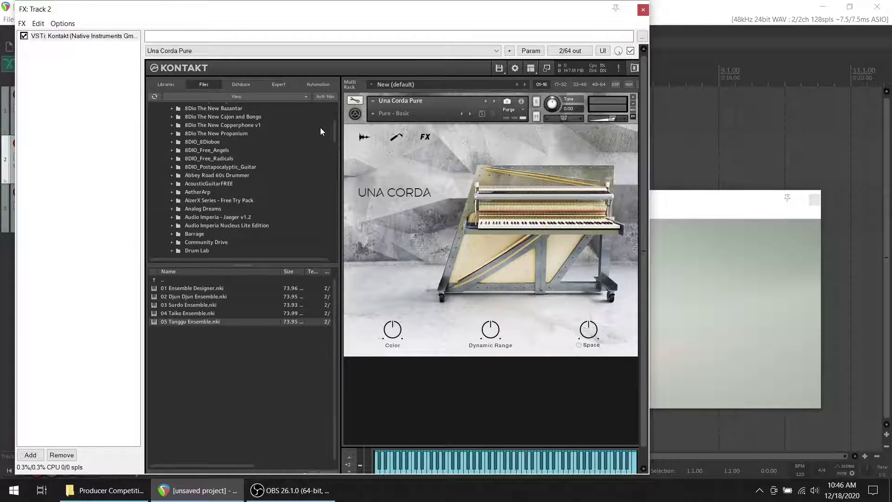
left_click(246, 201)
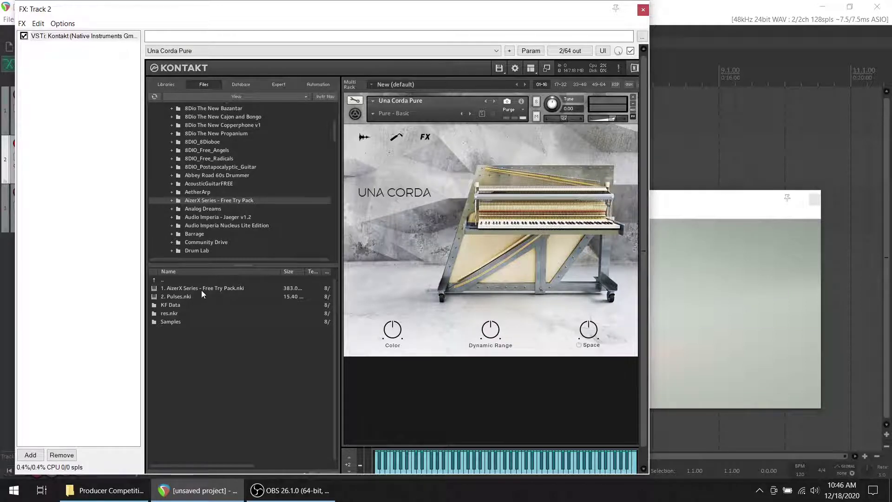
left_click_drag(196, 294, 440, 225)
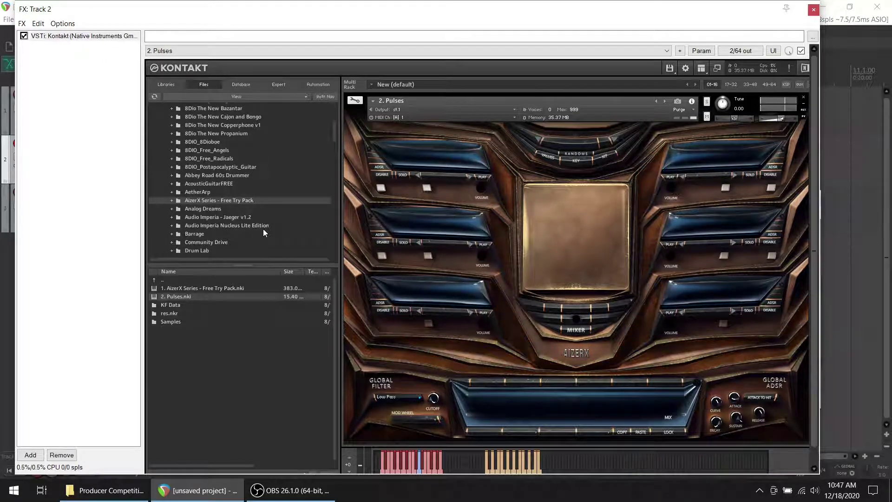
Load The Canjo FX - Hell's back door.nki from the Embertone - Canjo instruments in place of the current instrument.
left_click(222, 234)
scroll(227, 234, "down", 1)
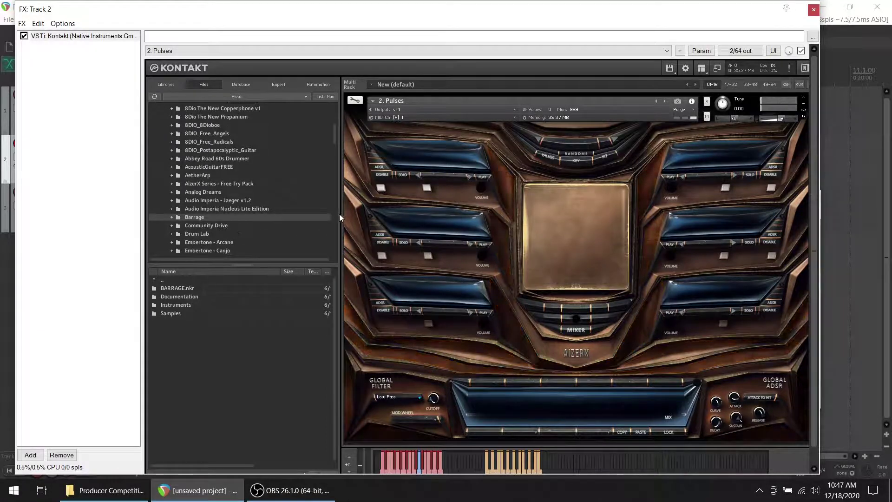
scroll(227, 234, "down", 1)
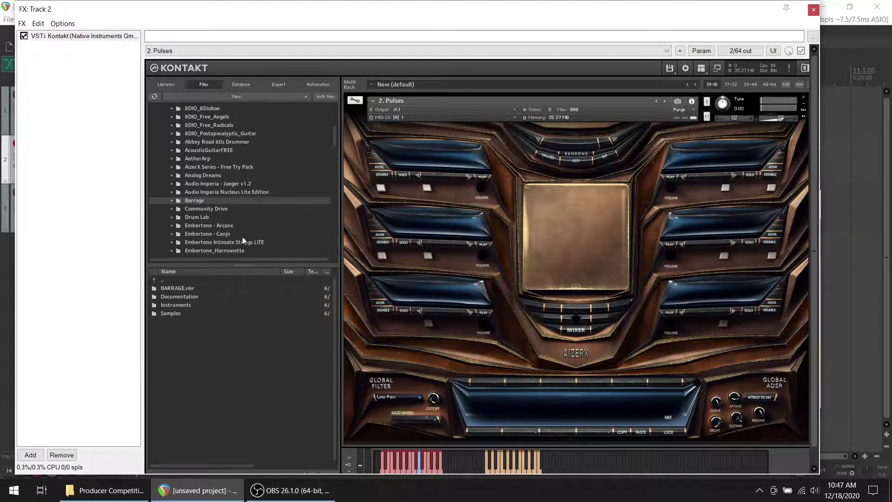
left_click(234, 234)
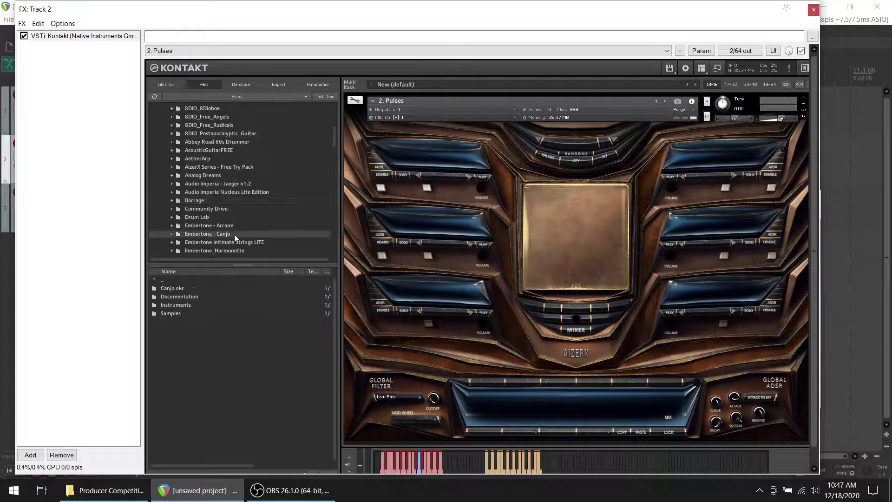
double_click(203, 305)
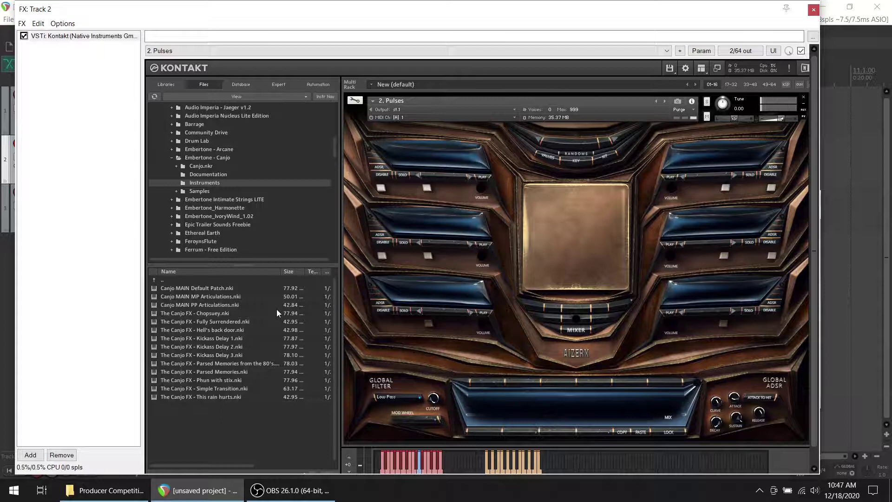
left_click_drag(230, 331, 488, 270)
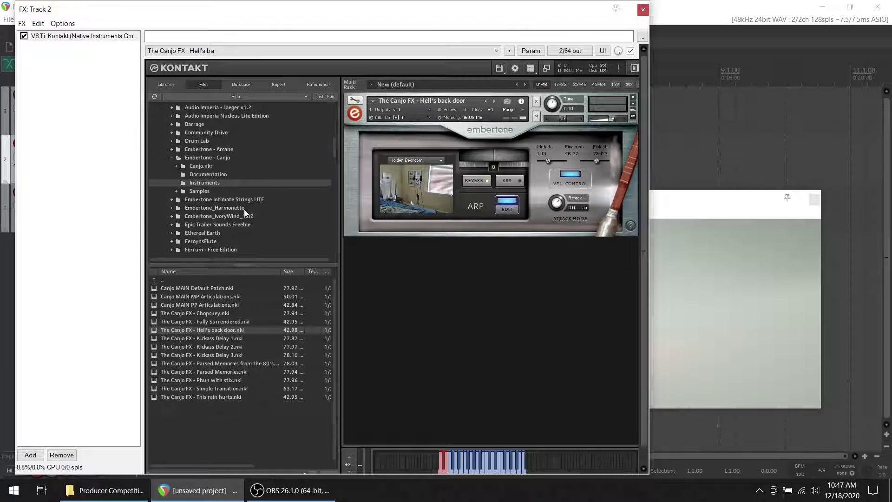
Load EPIC TRAILER SOUNDS FREEBIE.nki from the Epic Trailer Sounds Freebie instruments in place of the current instrument and close the track's FX window.
left_click(246, 226)
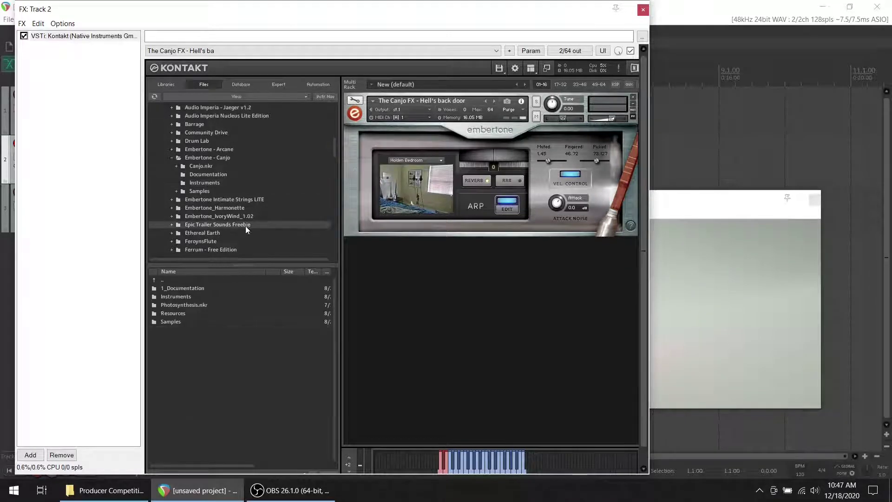
double_click(197, 297)
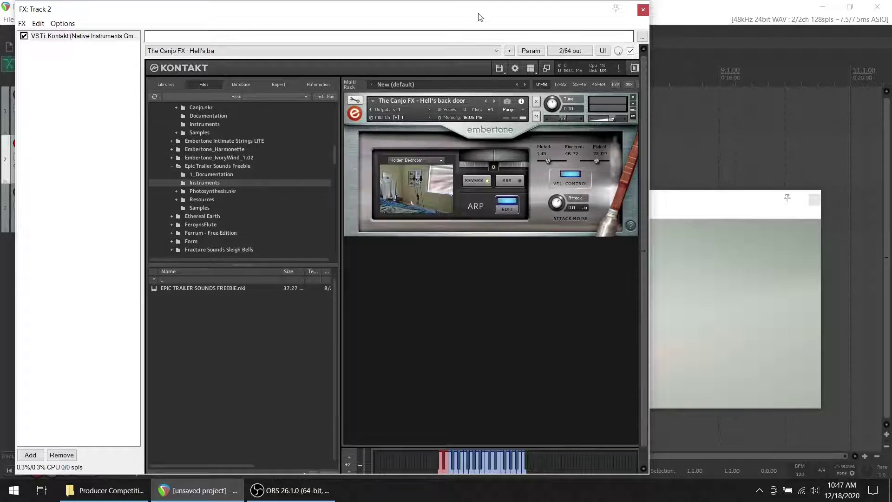
left_click_drag(478, 11, 446, 31)
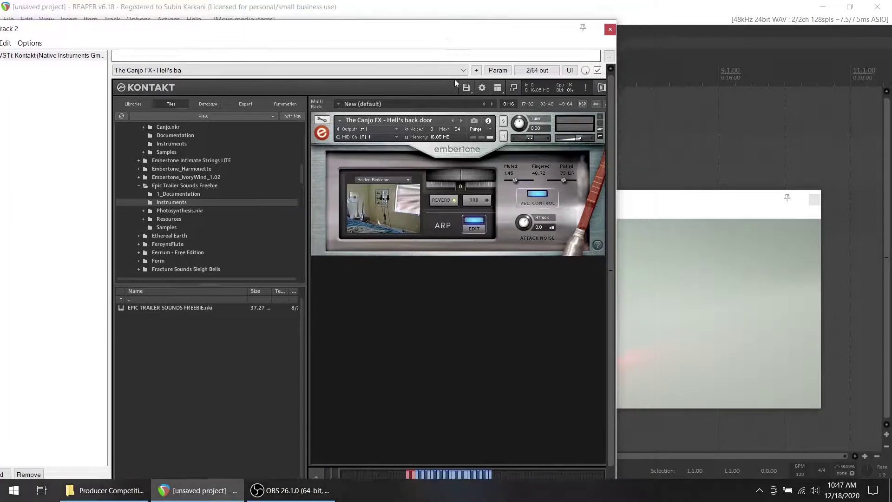
left_click(164, 308)
left_click_drag(162, 309, 375, 241)
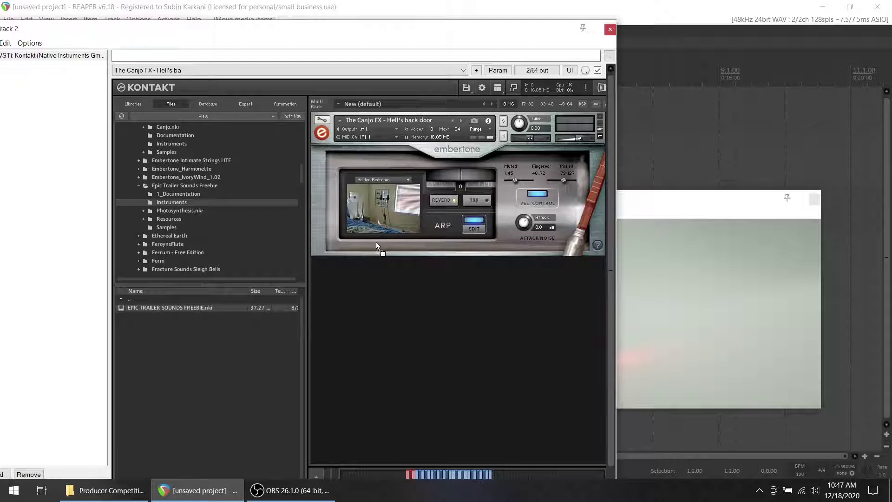
left_click_drag(376, 242, 375, 241)
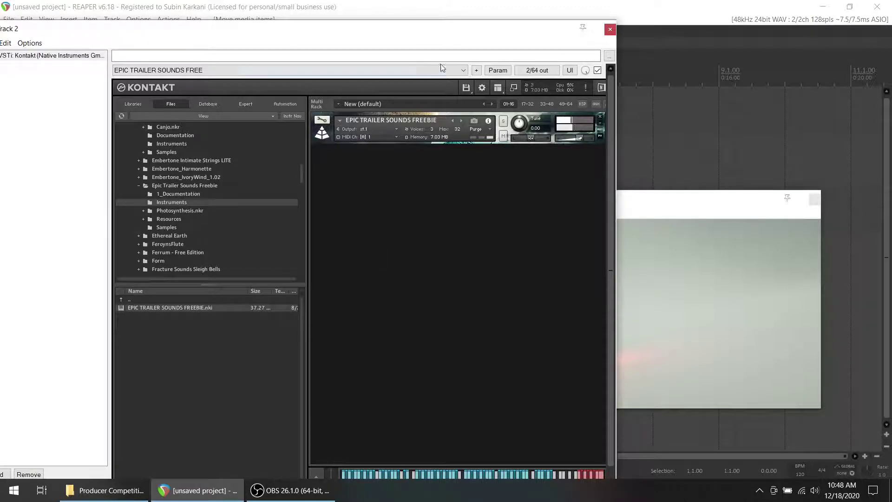
left_click_drag(448, 36, 462, 21)
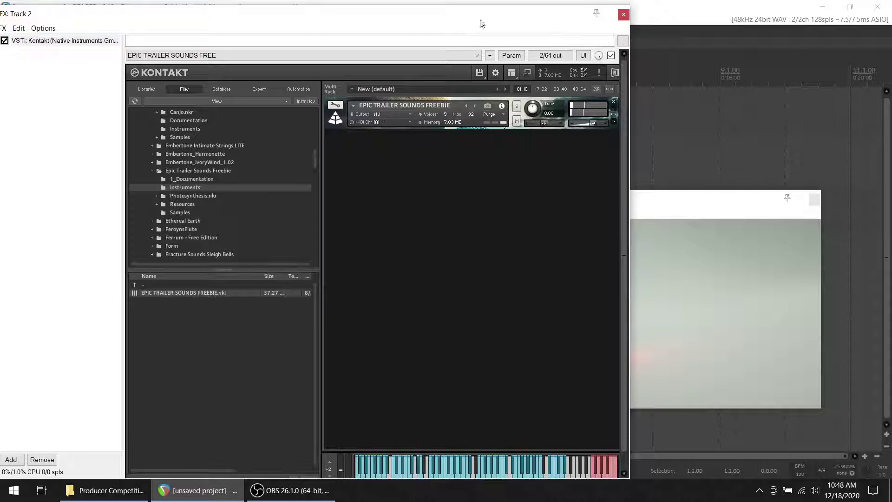
left_click(625, 20)
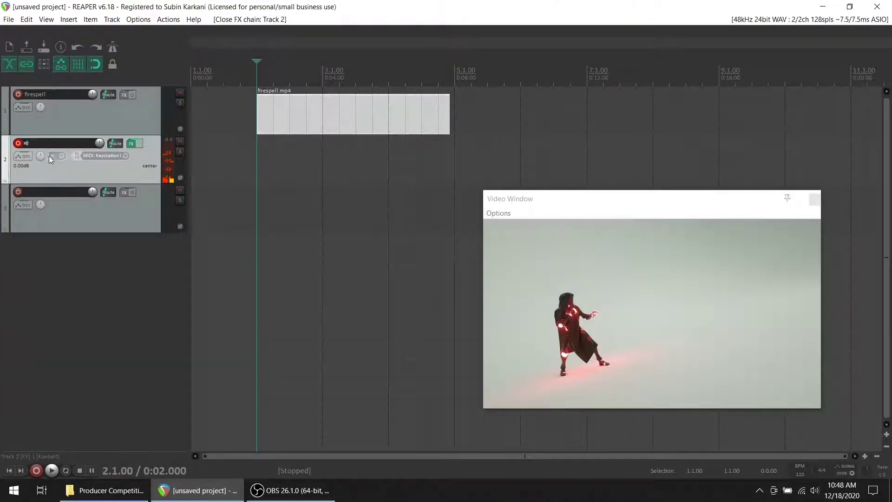
Name track 2 "Trailer sounds" and preview the video from the edit cursor.
left_click(49, 142)
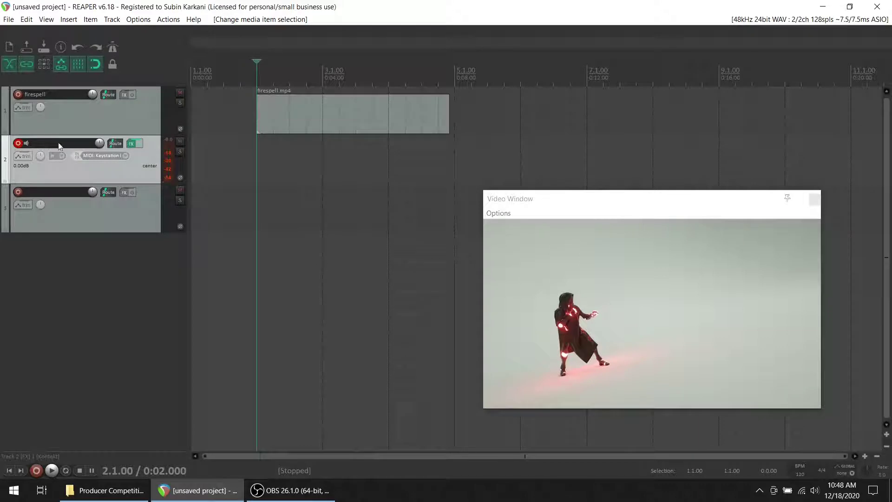
double_click(60, 145)
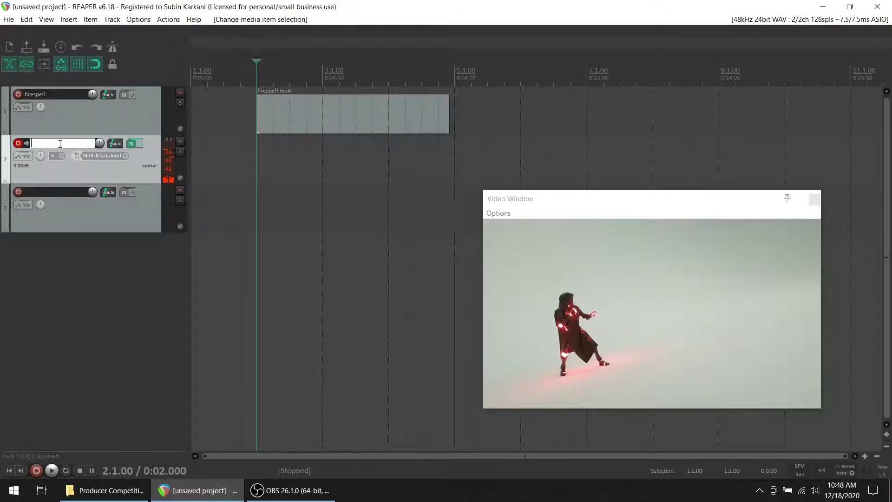
type("Trailer sounds")
key("Return")
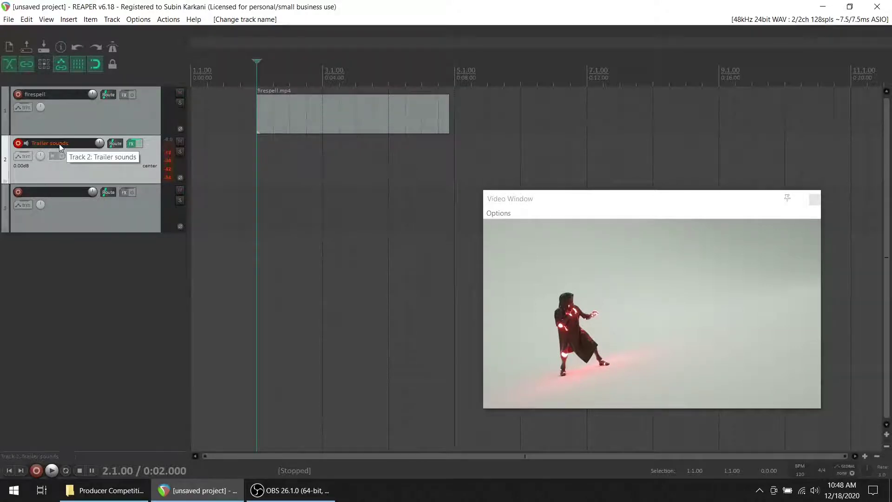
key("space")
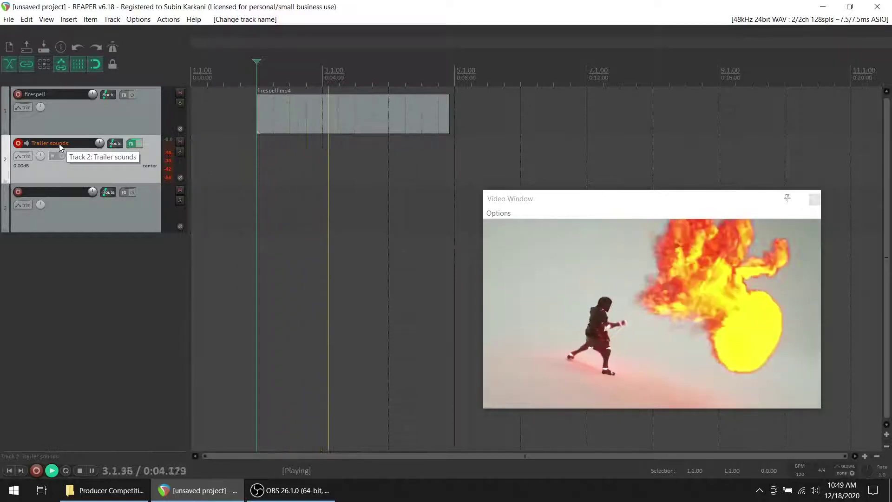
key("space")
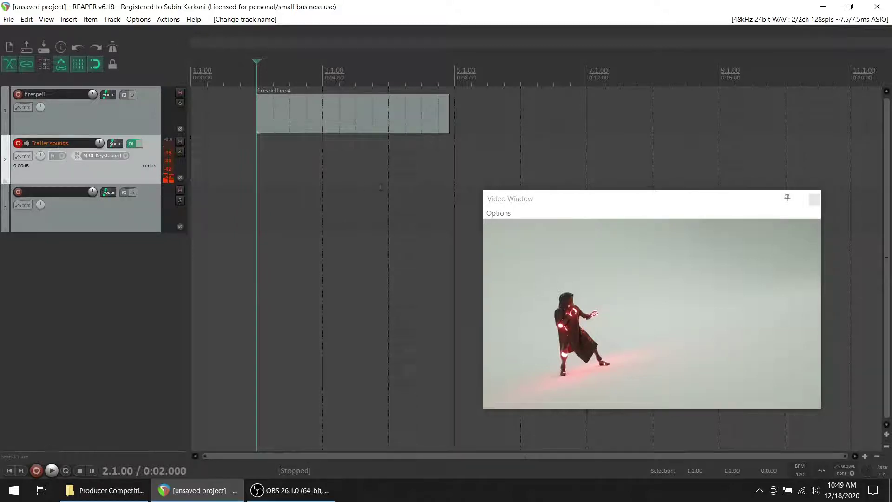
Play the firespell clip through once and return the edit cursor to the clip's start at 2.1.00.
key("space")
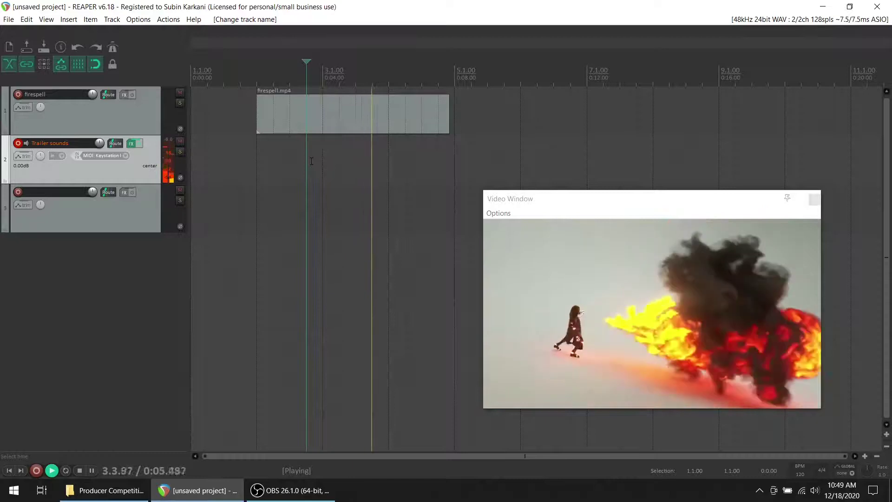
key("space")
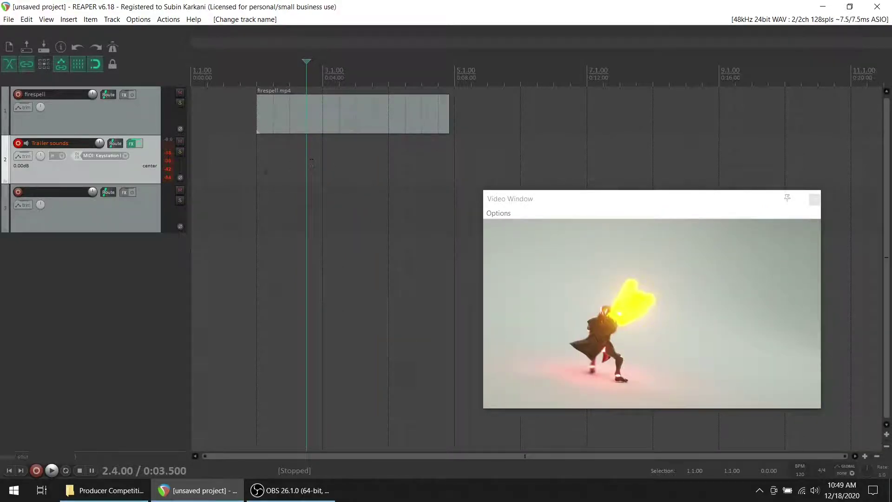
left_click(258, 168)
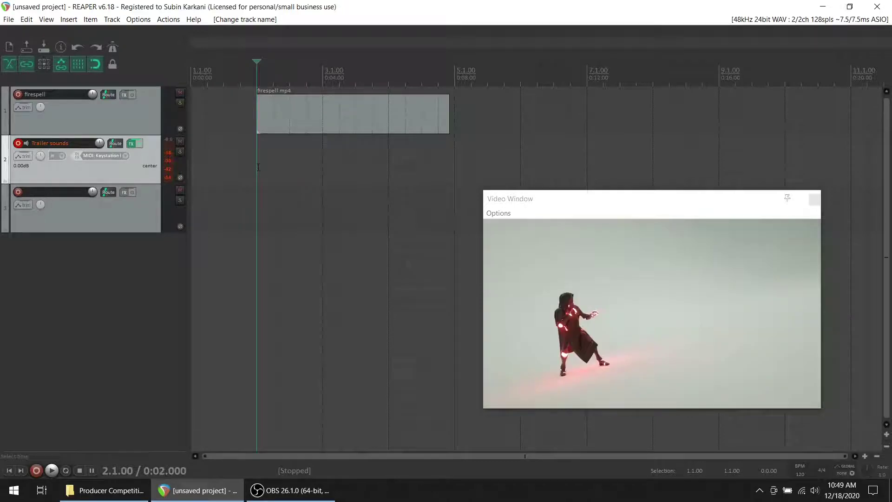
Try recording a MIDI take on the Trailer sounds track from 2.1.00, and delete the recorded item.
key("ctrl+r")
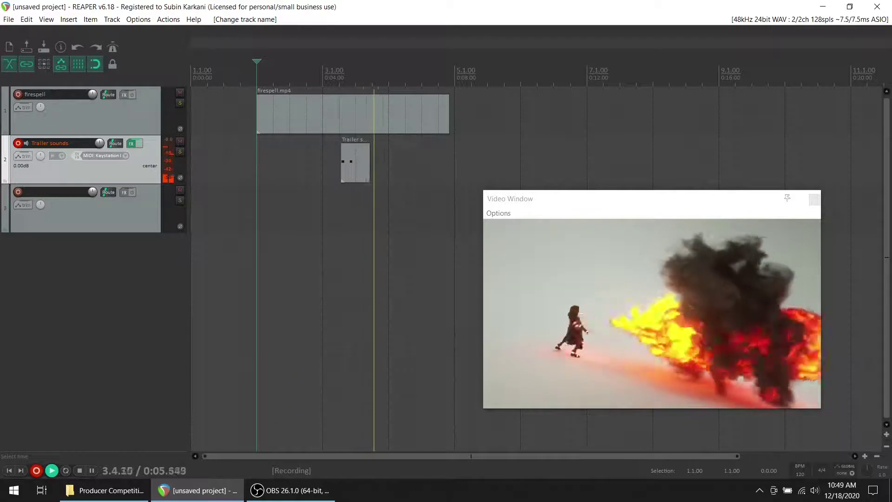
key("space")
scroll(359, 167, "up", 2)
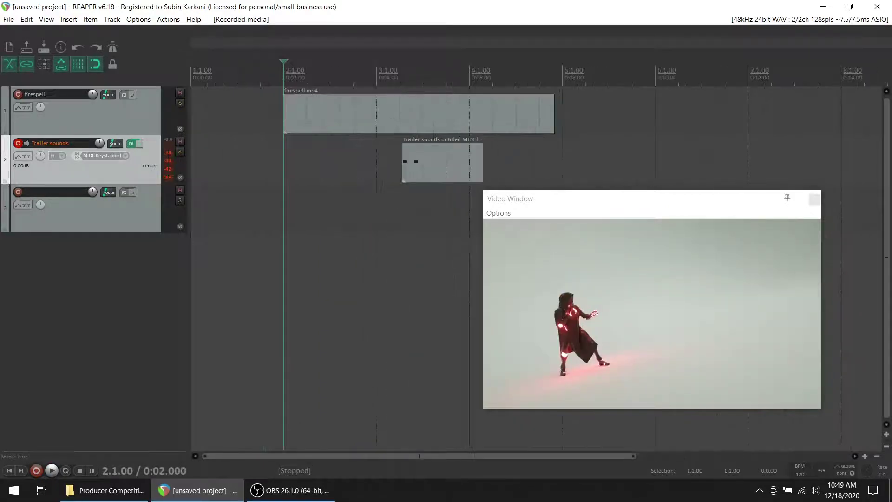
left_click(422, 161)
key("Delete")
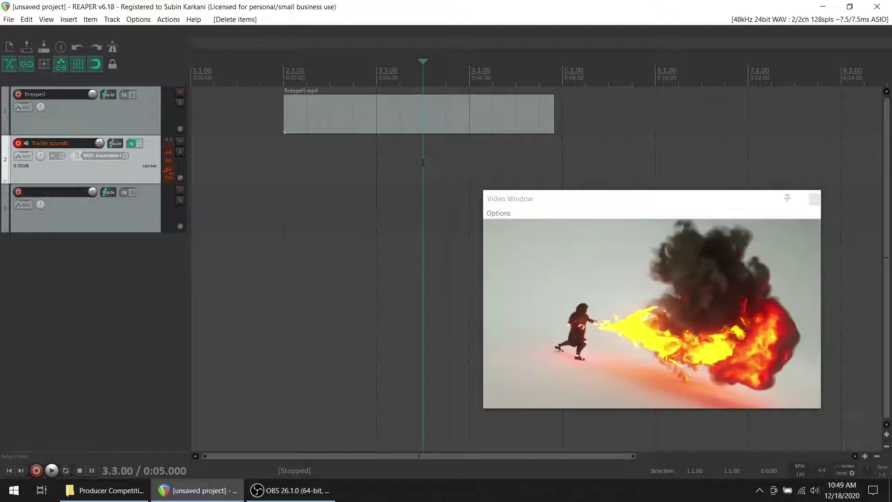
Record a new MIDI take on the Trailer sounds track from 2.1.00 and place the edit cursor at the recorded item's start.
left_click(279, 179)
key("ctrl+r")
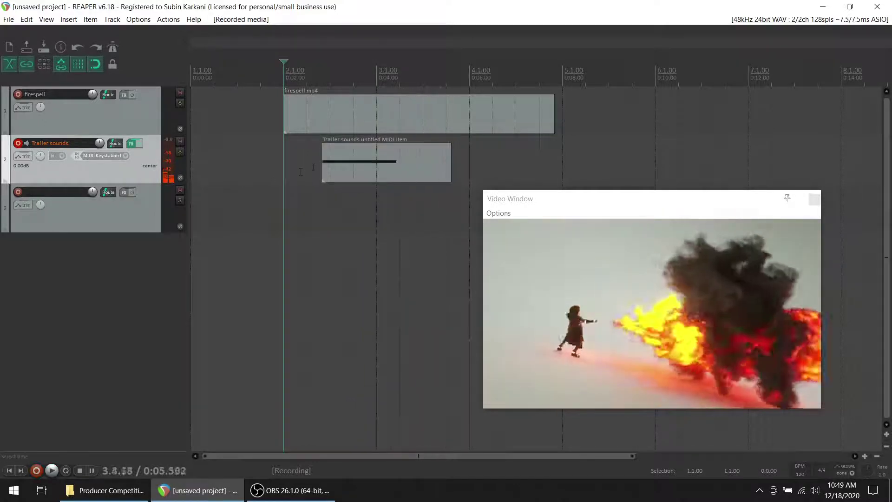
key("space")
left_click(327, 167)
scroll(327, 168, "up", 3)
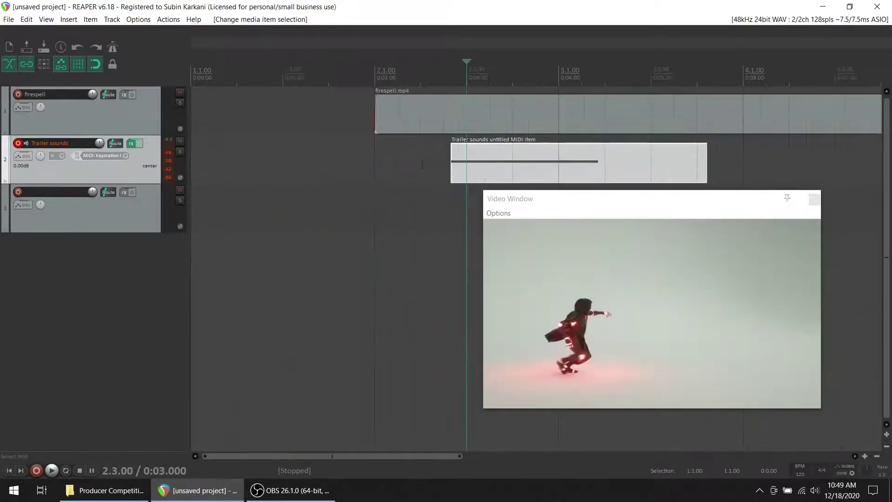
left_click(453, 170)
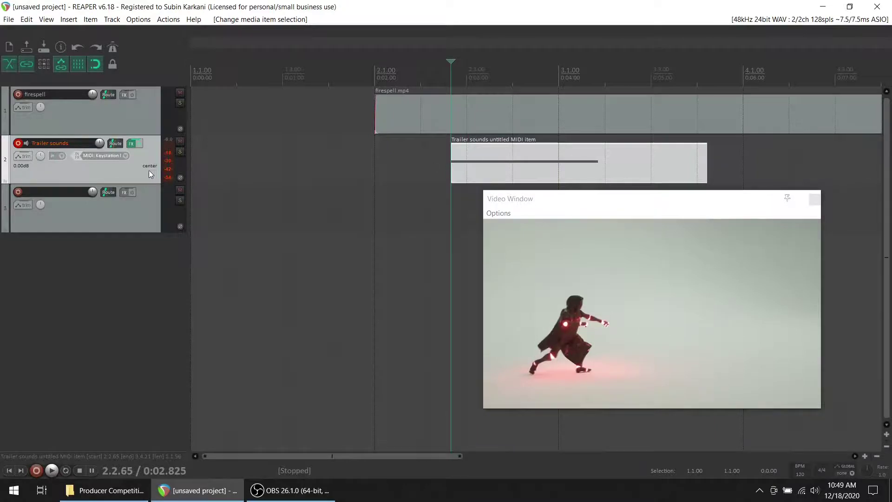
Render the Trailer sounds track to a stereo stem track and unmute the original track.
right_click(149, 170)
mouse_move(252, 272)
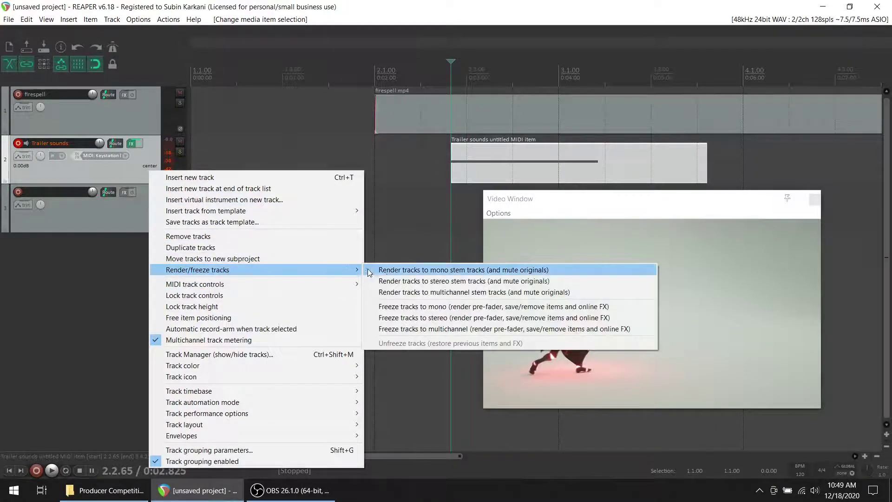
left_click(418, 281)
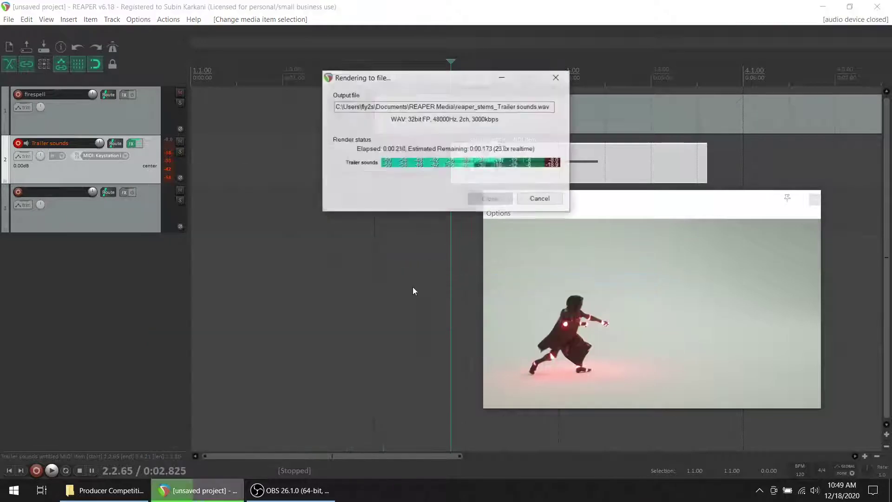
left_click(182, 199)
left_click(180, 190)
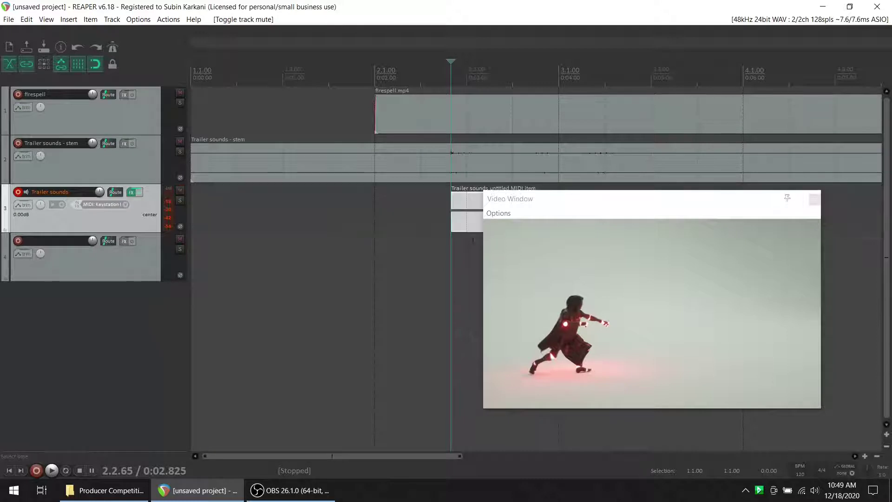
Delete the MIDI item from the original Trailer sounds track and move the video window clear of the items.
left_click(458, 226)
key("Delete")
left_click_drag(673, 200, 290, 254)
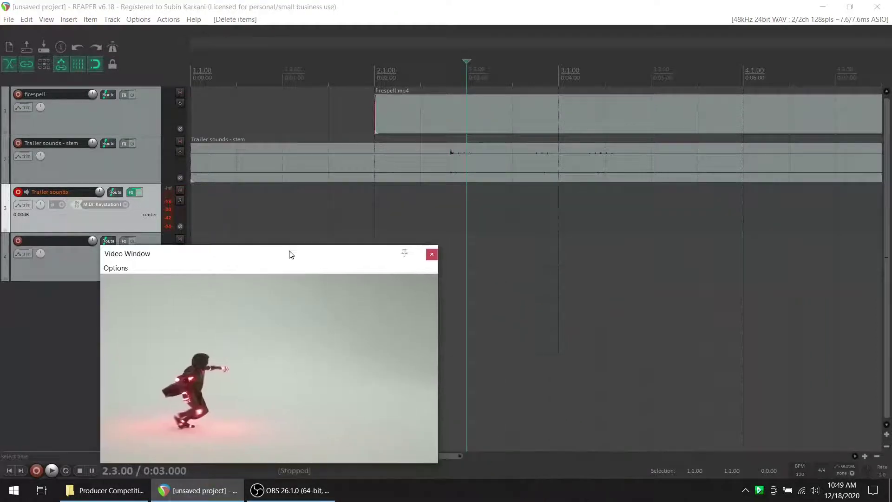
Audition the rendered Trailer sounds stem against the video from 2.2.00.
left_click(454, 164)
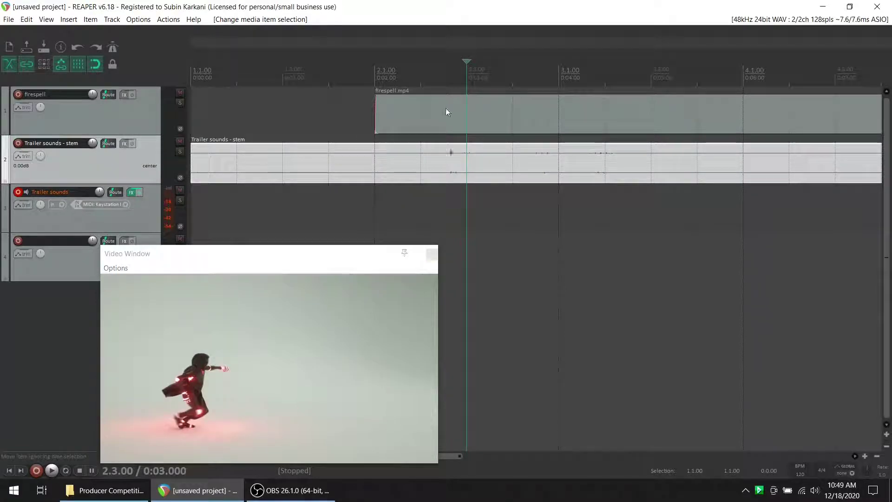
left_click(418, 84)
key("space")
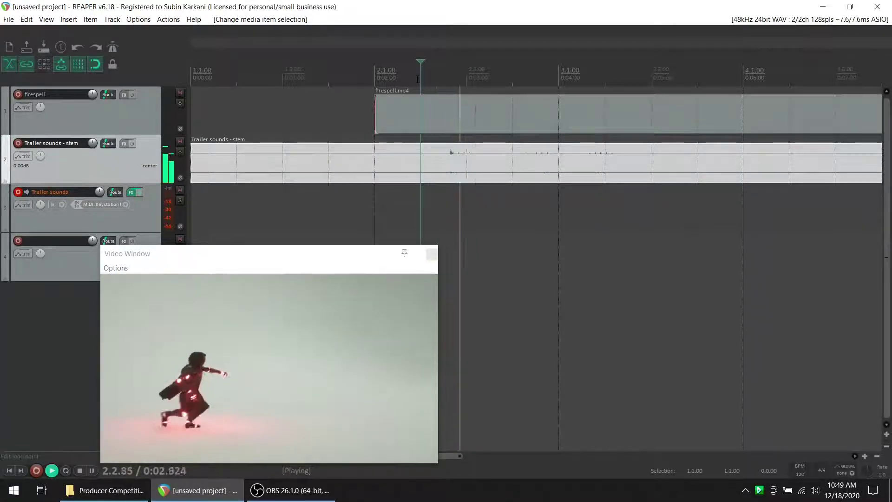
key("space")
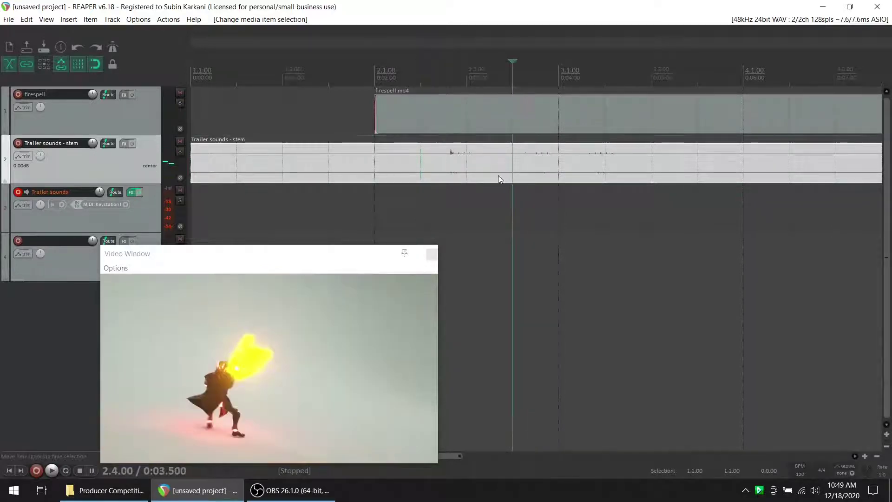
left_click(439, 187)
key("space")
key("space")
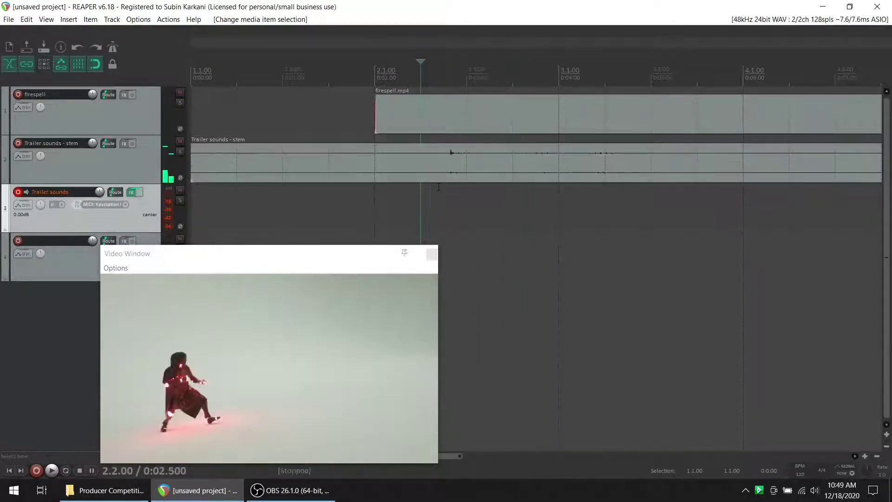
Turn off snapping and split the Trailer sounds stem item after the first hit at 2.3.46.
left_click(467, 168)
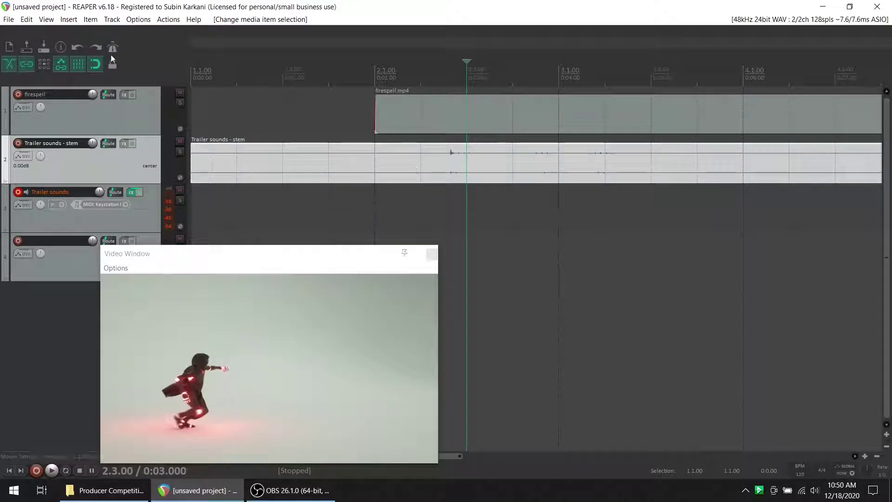
left_click(489, 177)
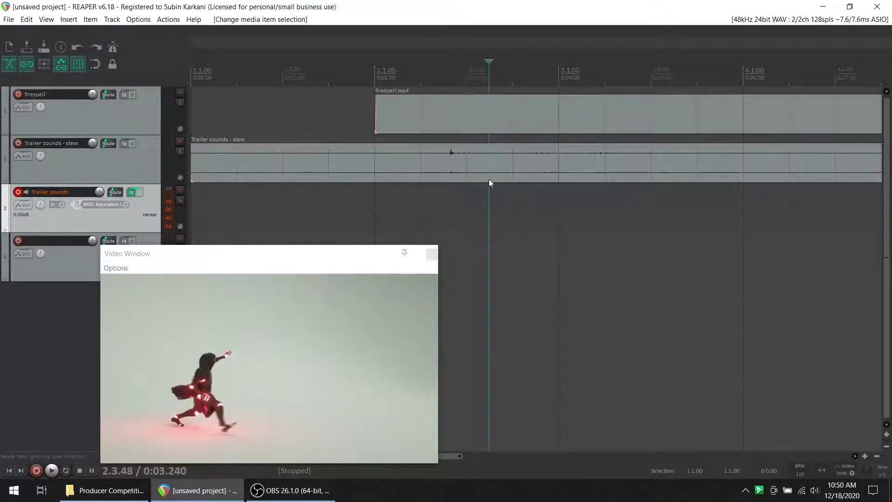
key("s")
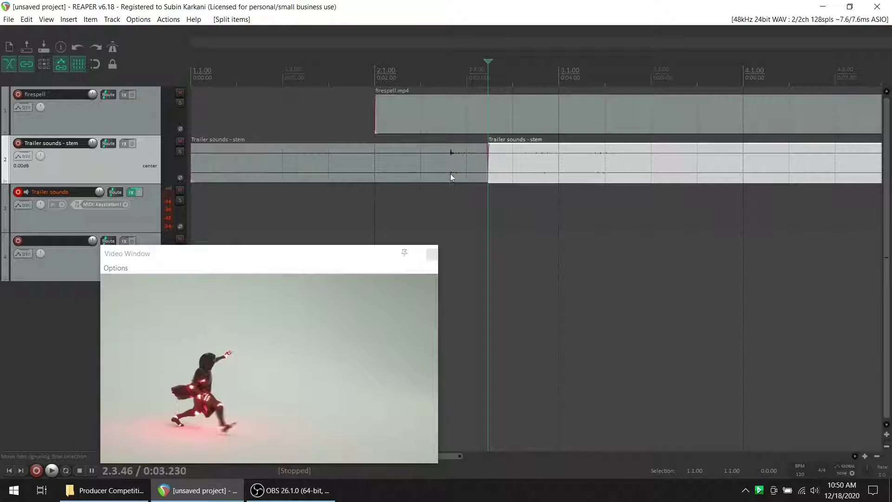
Split the stem item again just before the first hit's transient, at 2.2.59.
left_click(448, 172)
scroll(560, 185, "up", 5)
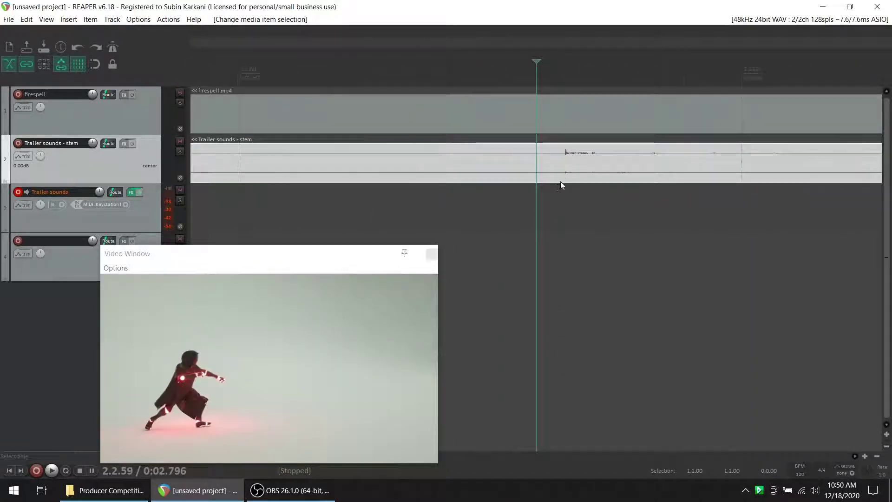
key("space")
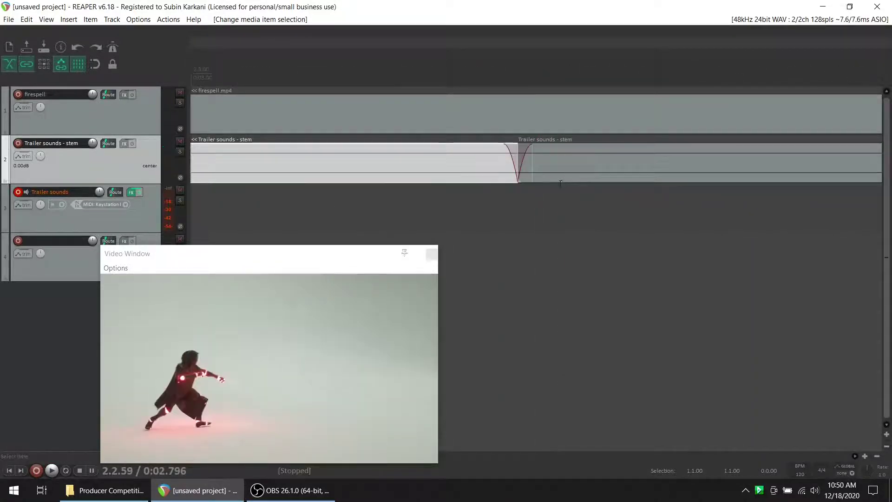
key("space")
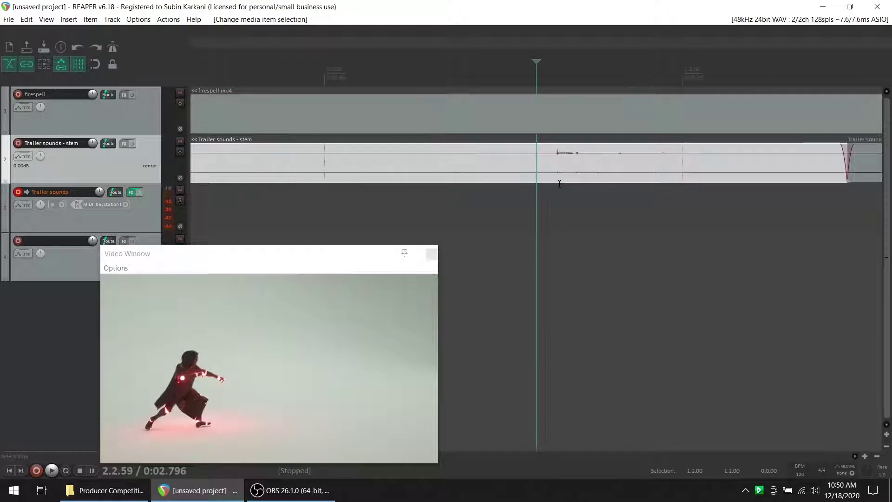
key("s")
Delete the stem pieces before and after the short hit, keeping only the middle segment.
left_click(484, 171)
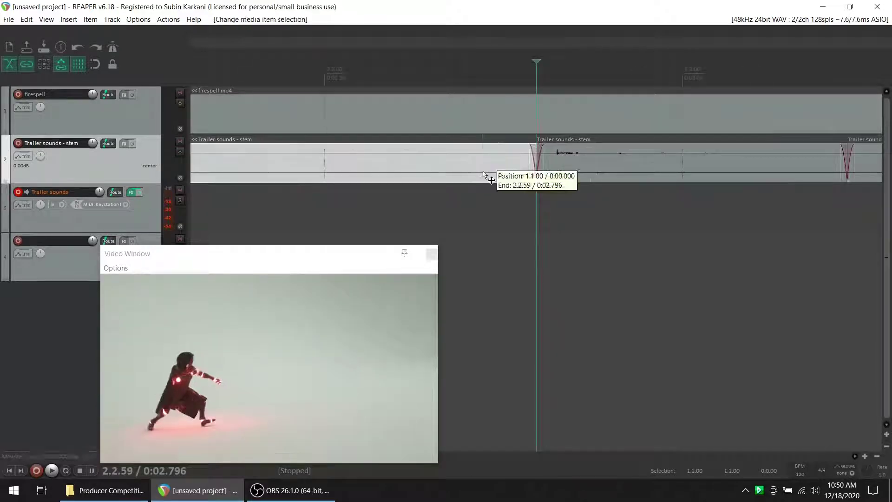
key("Delete")
left_click(866, 165)
key("Delete")
scroll(564, 213, "down", 5)
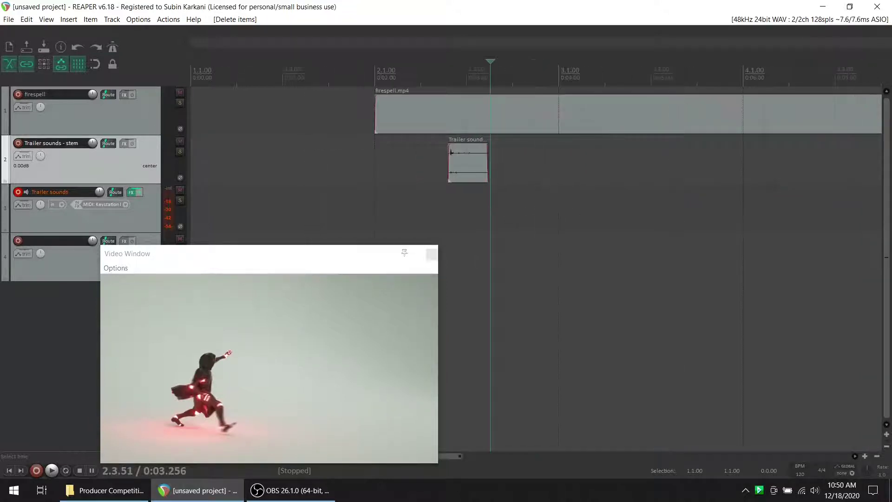
Clear the time selection and place the edit cursor at 3.1.54, where the character's second burst of fire begins.
left_click(558, 74)
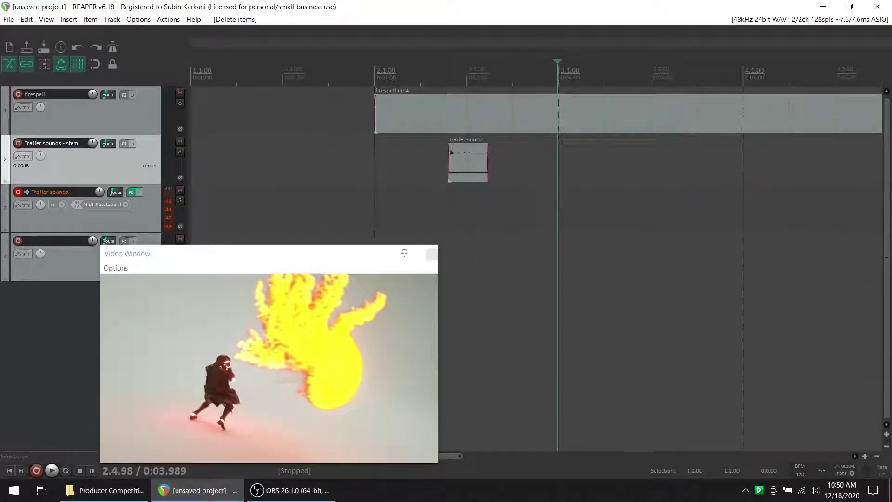
left_click_drag(456, 456, 525, 458)
left_click_drag(393, 82, 402, 80)
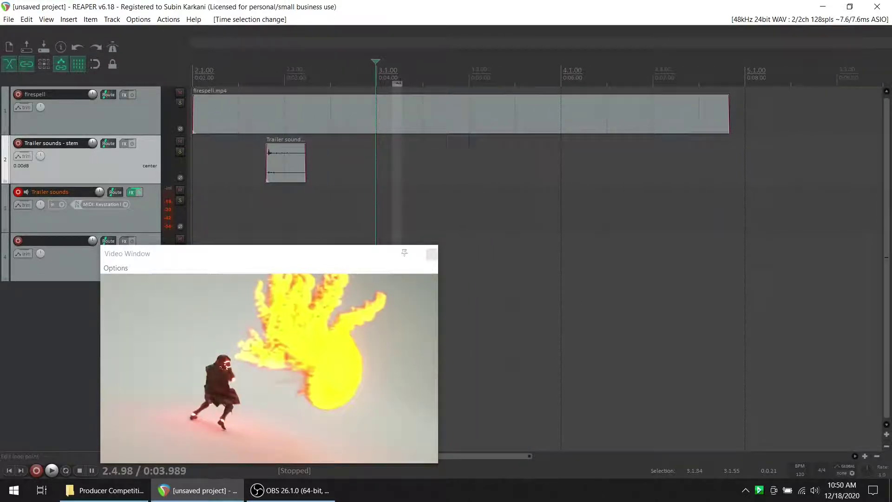
left_click(399, 74)
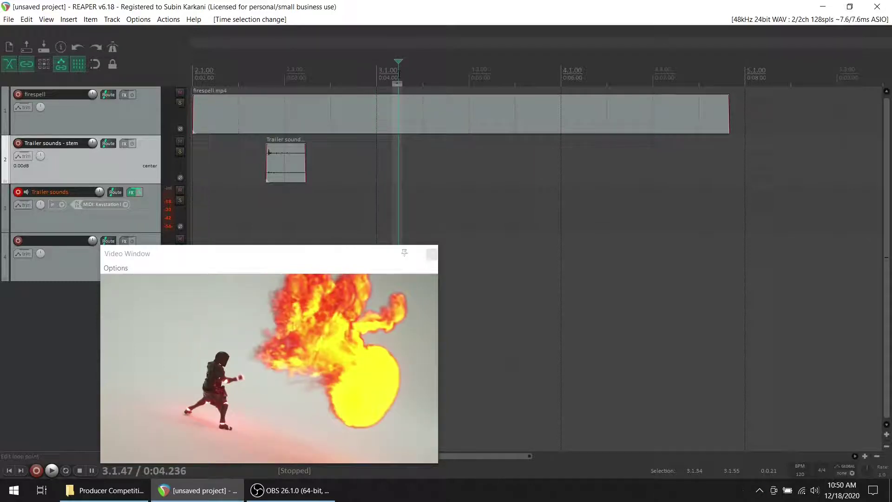
scroll(484, 106, "up", 4)
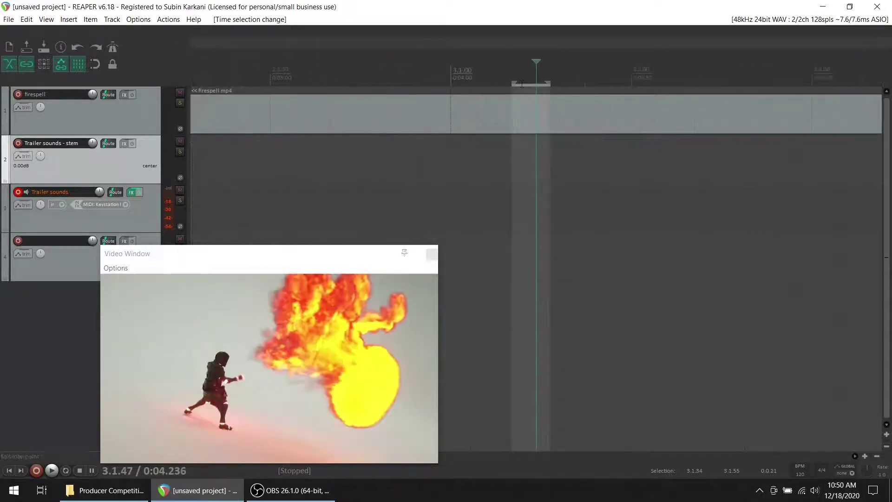
key("Escape")
left_click(543, 74)
left_click(548, 75)
Move the trimmed stem item so its transient lines up with the edit cursor at 3.1.54.
left_click_drag(399, 159, 556, 177)
scroll(365, 169, "down", 2)
scroll(537, 191, "up", 3)
scroll(536, 191, "up", 3)
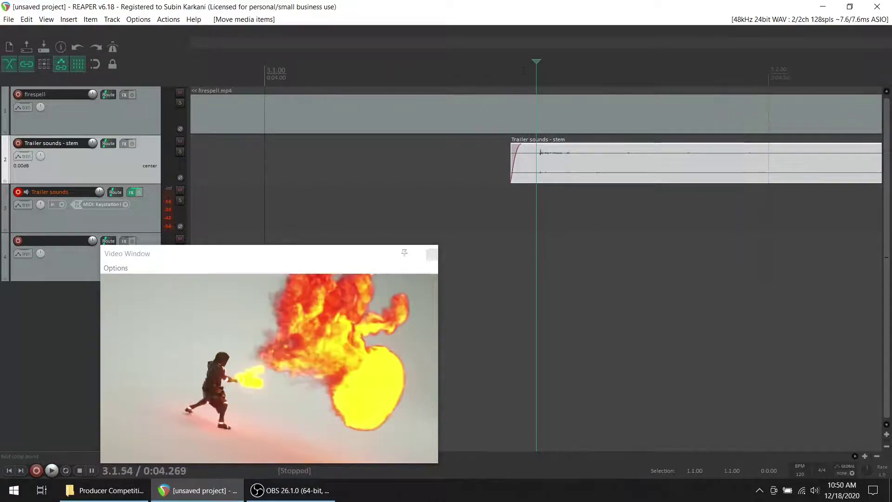
Step through the video frames from about 3.1.54 to 3.1.81 to examine how the fire burst develops against the stem's hit.
left_click(520, 64)
left_click(539, 81)
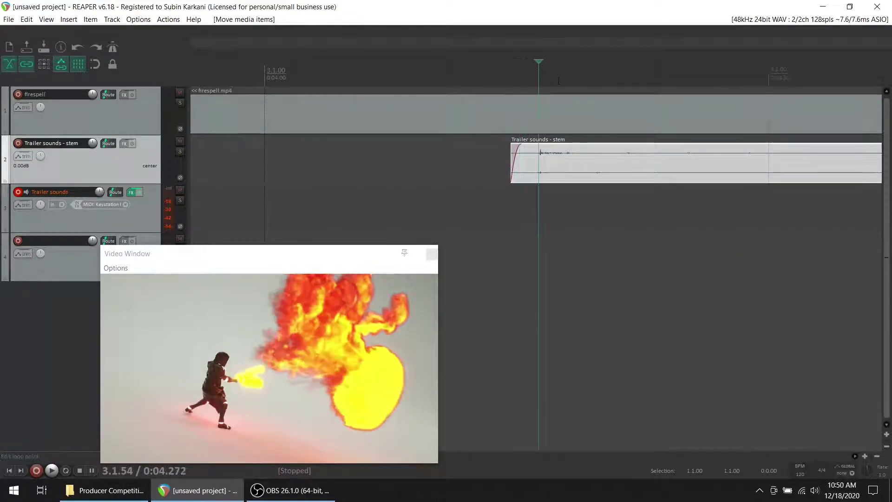
left_click(543, 81)
left_click(549, 79)
left_click(558, 79)
left_click(567, 79)
left_click(580, 79)
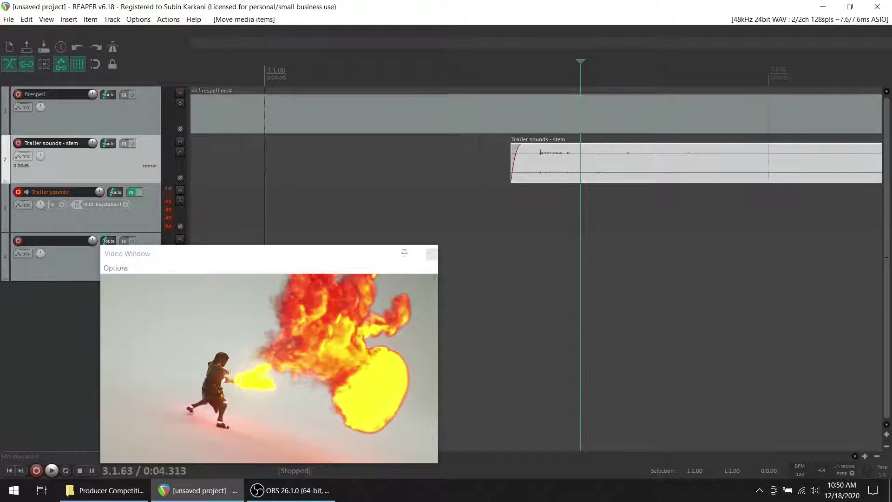
left_click(598, 79)
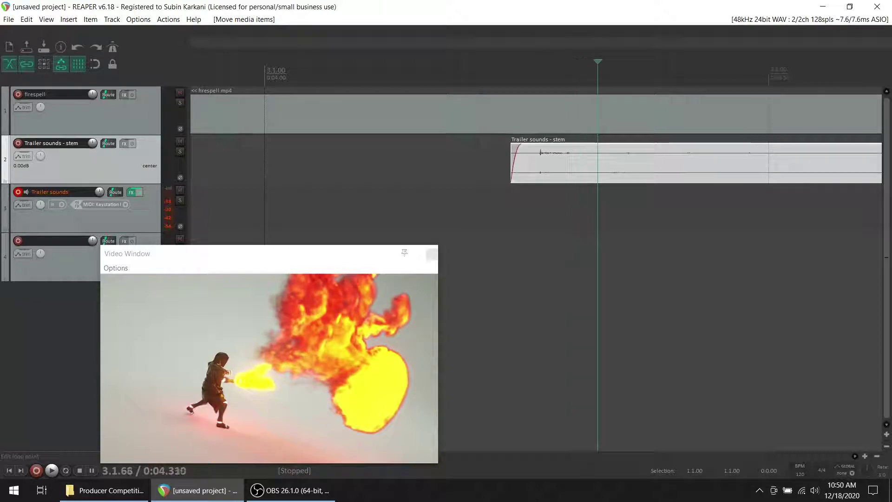
left_click(618, 78)
left_click(634, 74)
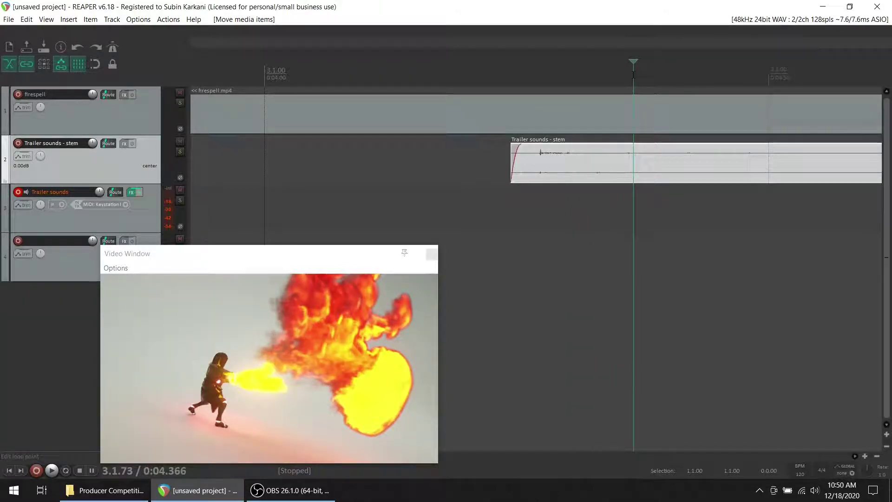
left_click(672, 74)
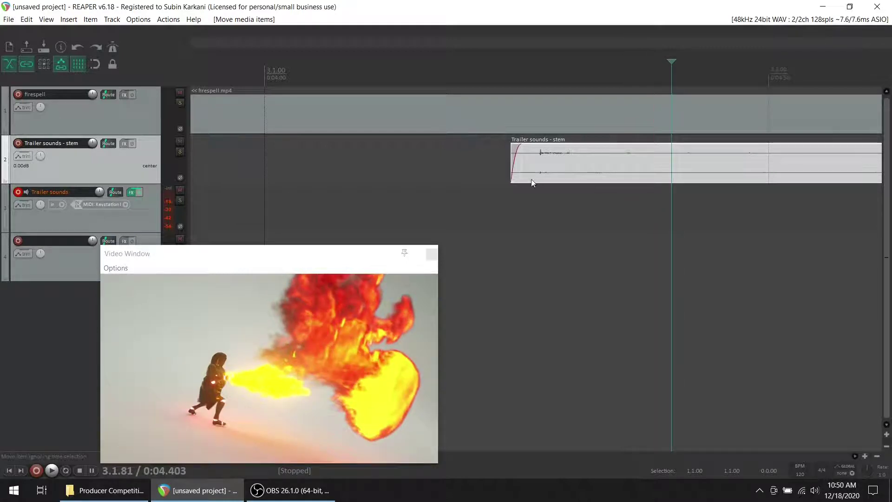
Compare the burst's video frames between 3.1.51 and 3.1.80 and place the edit cursor at 3.1.73.
left_click(516, 166)
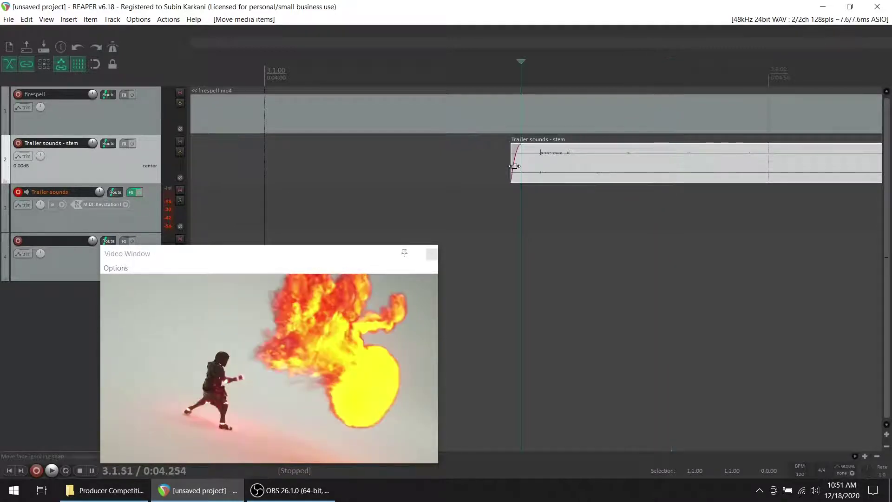
left_click(615, 67)
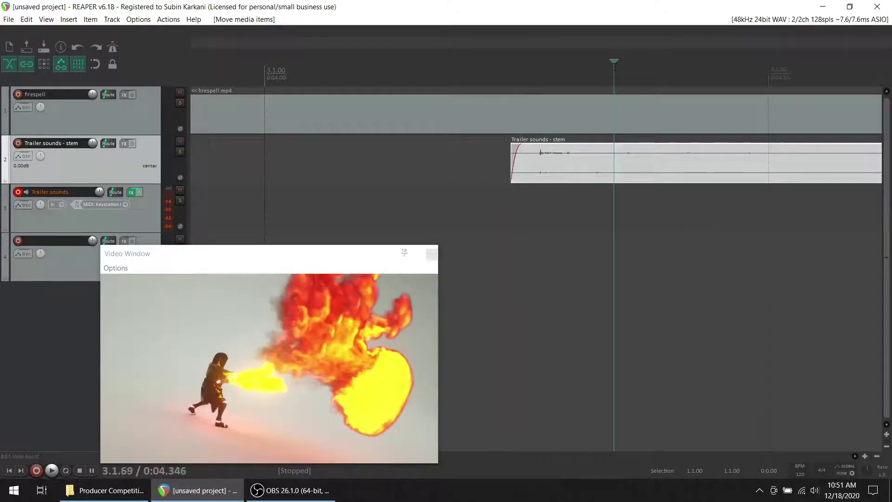
left_click(633, 69)
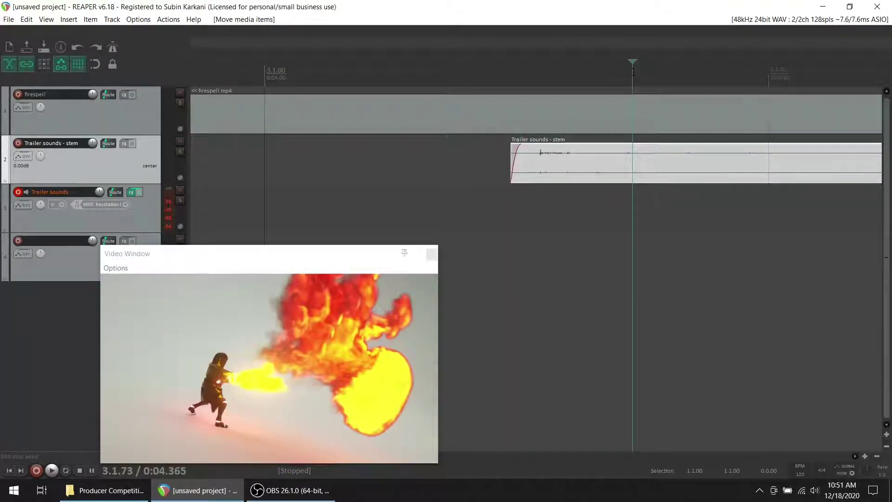
left_click(655, 73)
left_click(668, 73)
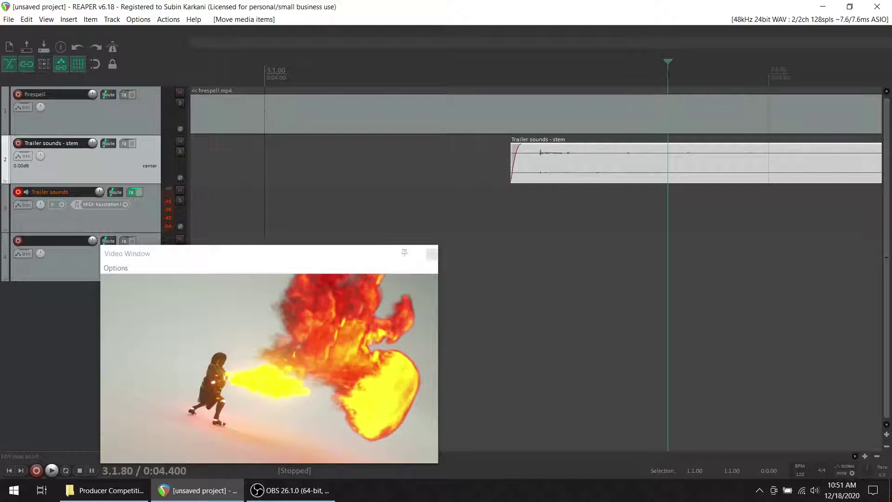
left_click(632, 80)
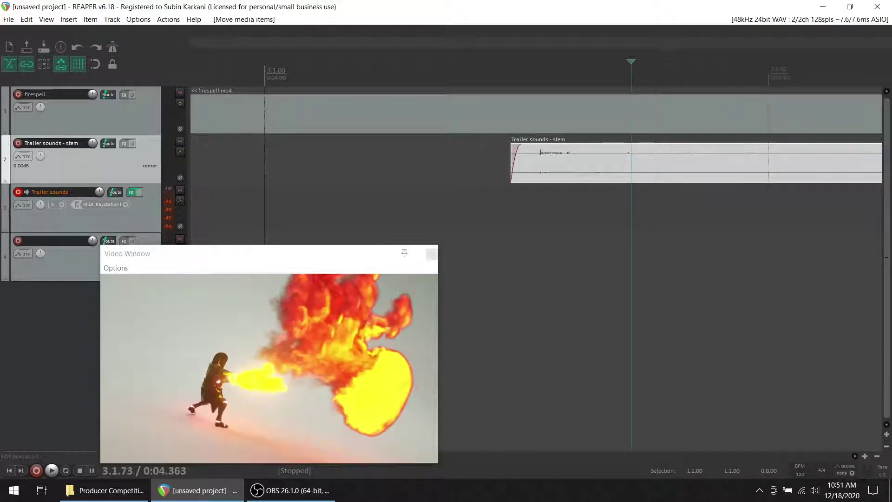
Add three empty tracks at the end of the track list.
double_click(38, 333)
double_click(43, 360)
double_click(46, 400)
Move an empty track directly below the Trailer sounds - stem track and paste the trimmed hit on it at 3.1.73.
left_click(67, 314)
left_click_drag(67, 314, 90, 186)
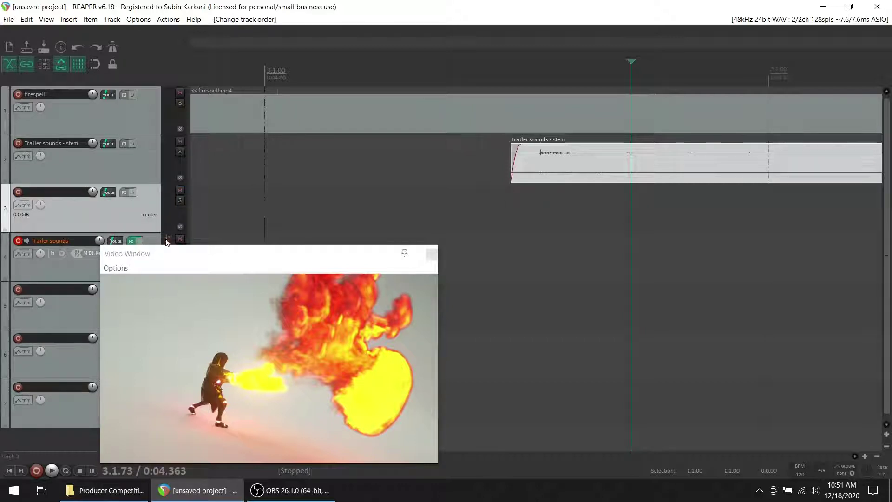
key("ctrl+v")
scroll(338, 154, "down", 2)
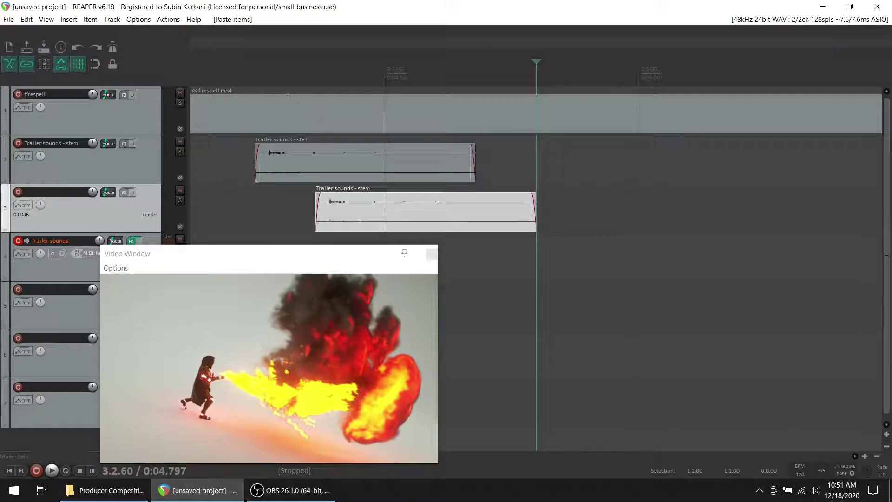
Step through the fire burst's frames from 3.1.32 onward and place the edit cursor at 3.2.07.
left_click(253, 76)
left_click_drag(253, 76, 211, 77)
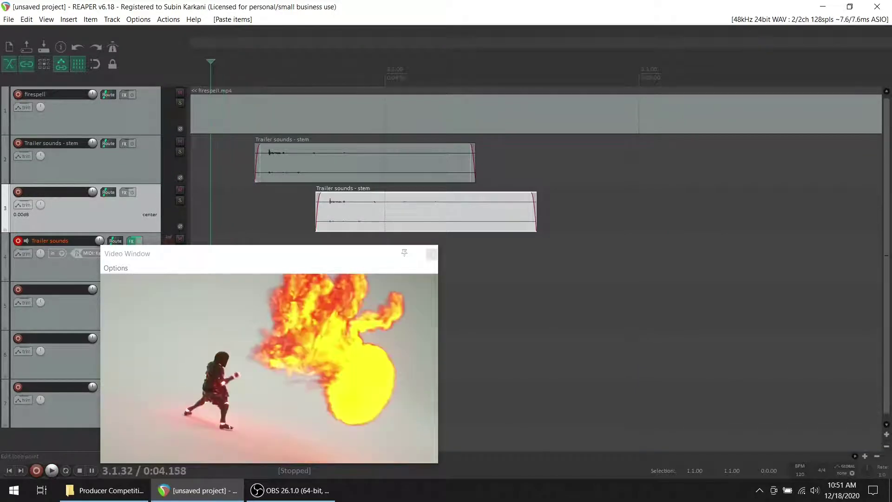
scroll(603, 110, "down", 2)
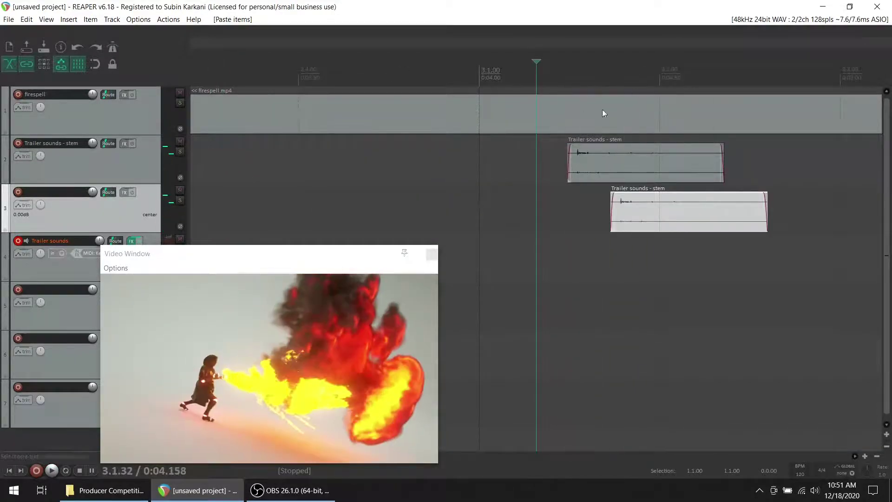
scroll(642, 235, "up", 2)
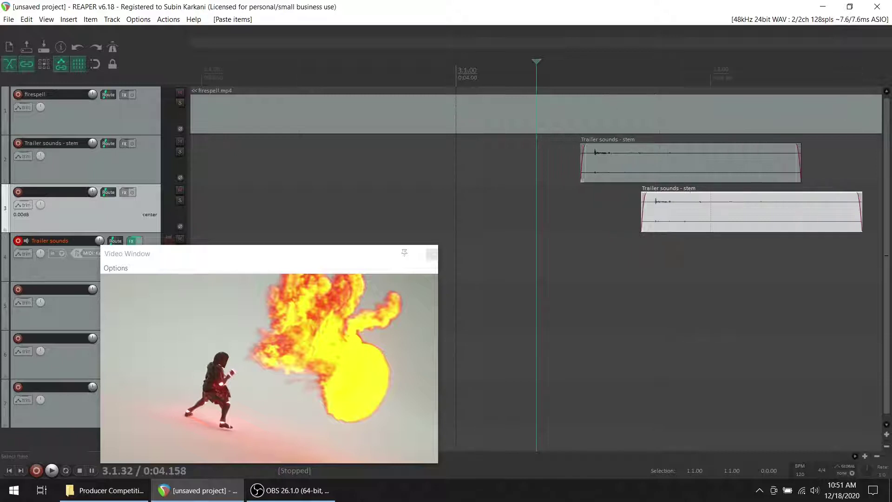
left_click(587, 75)
left_click(599, 72)
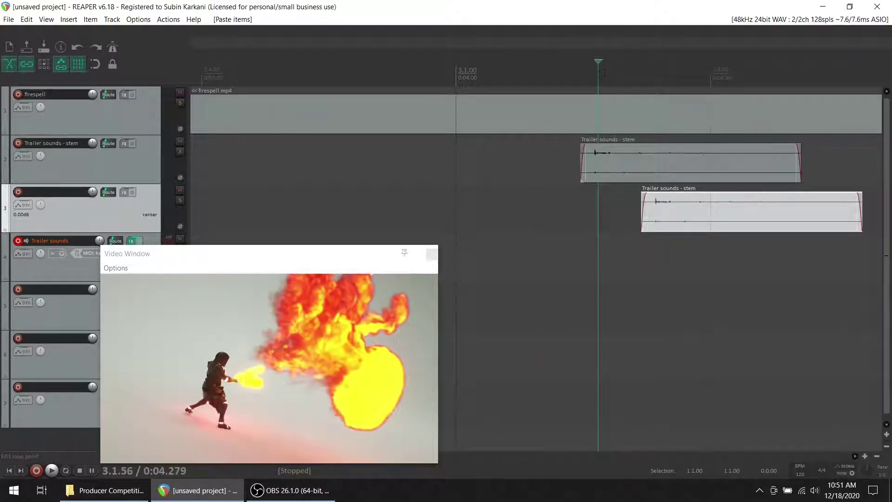
left_click(615, 74)
left_click(625, 75)
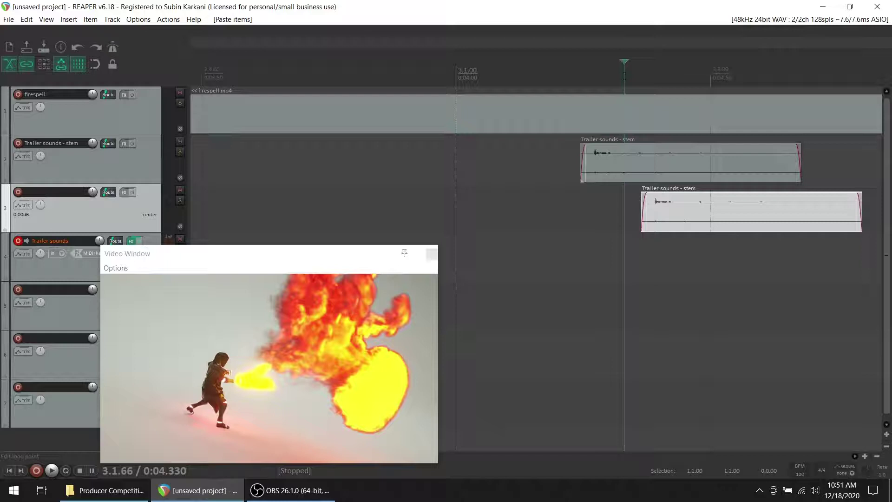
left_click(642, 74)
left_click(654, 74)
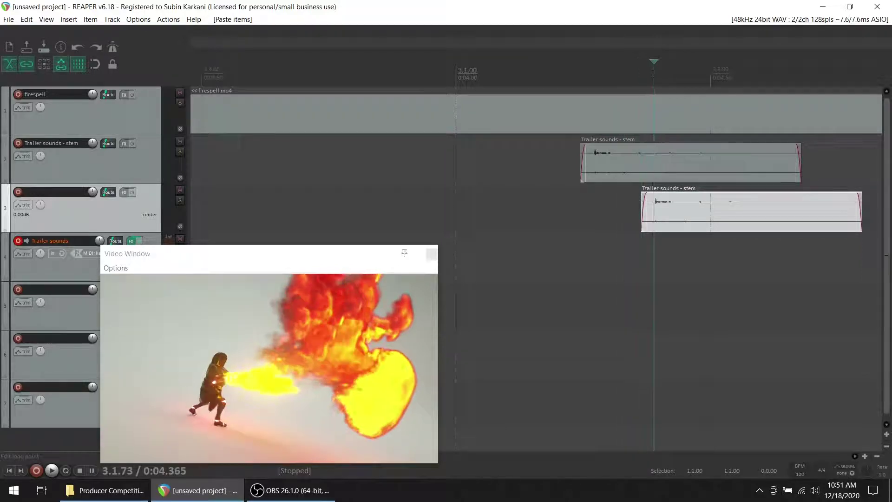
left_click(674, 72)
left_click(697, 72)
left_click(727, 68)
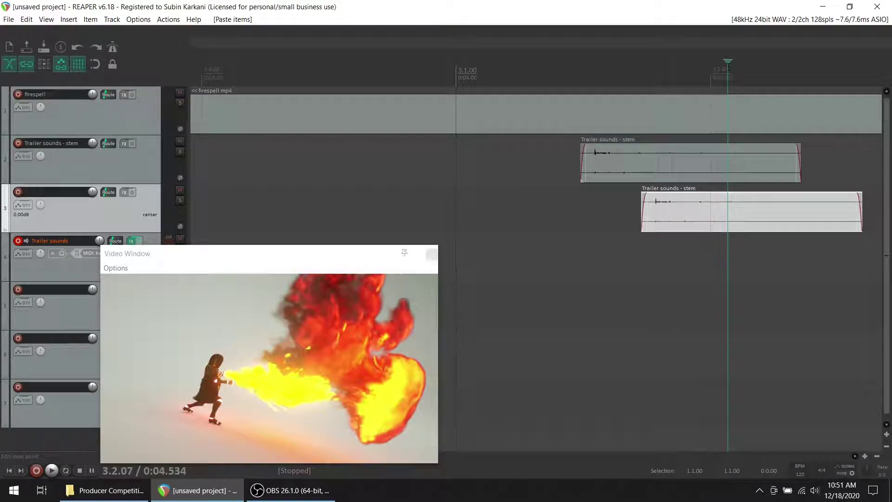
Move the Trailer sounds track to the end of the track list and shift the video window clear of the track controls.
left_click_drag(75, 259, 74, 407)
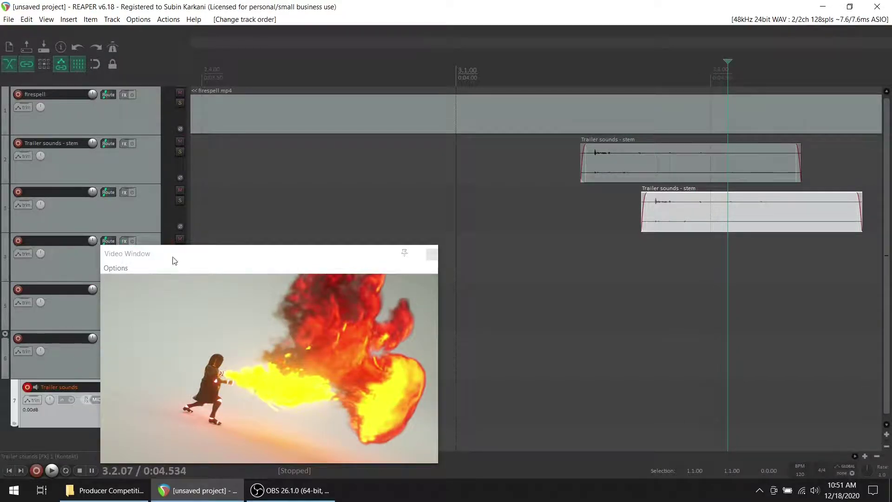
left_click_drag(174, 261, 377, 249)
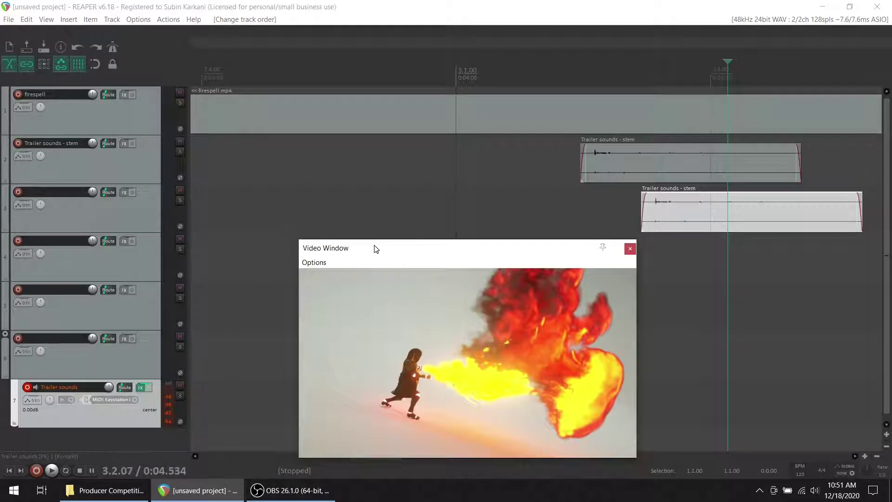
Paste another copy of the hit on track 4 at 3.2.07 and move the video window below the pasted item.
left_click(128, 259)
key("ctrl+v")
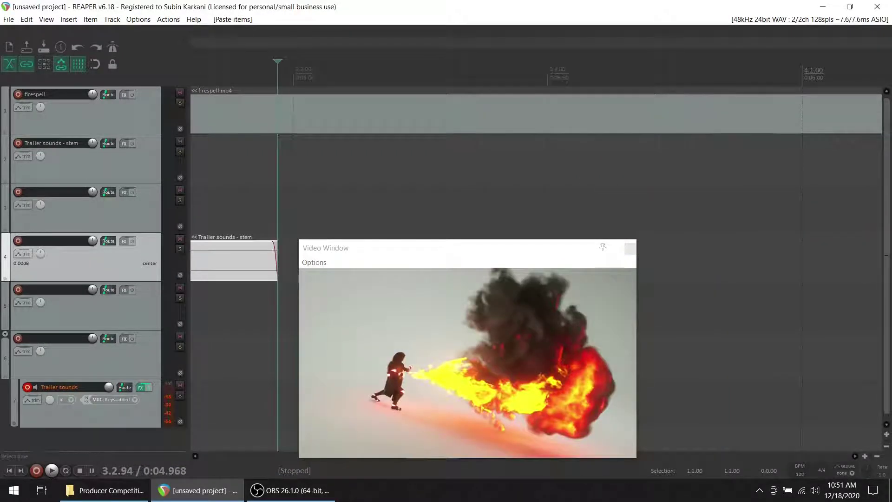
key("minus")
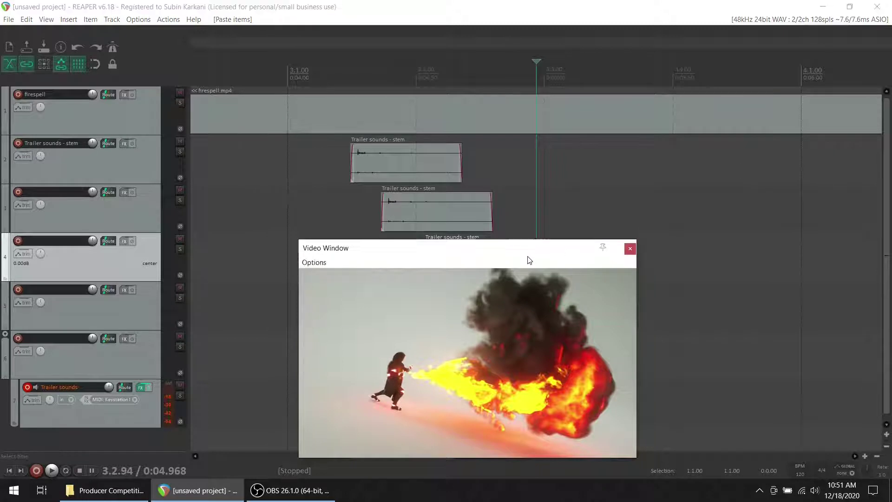
left_click_drag(529, 259, 505, 342)
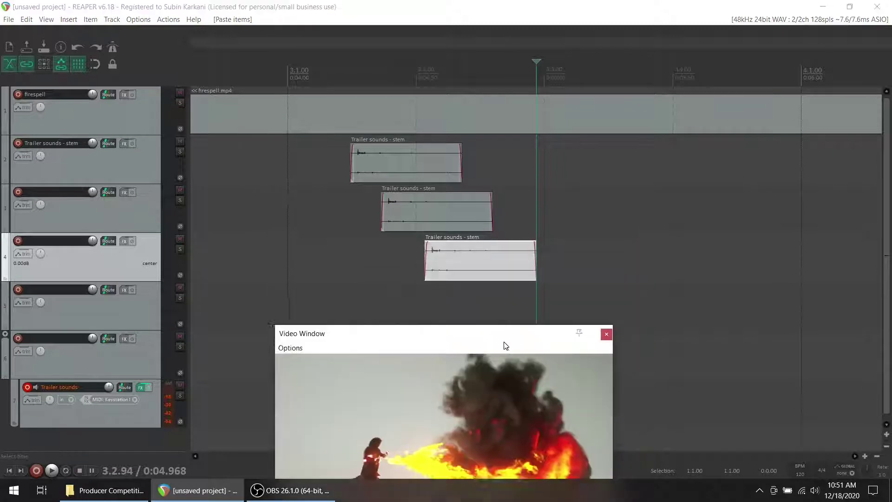
Check the frames between 3.2.26 and 3.2.64, paste another hit at 3.2.26 and put it on track 5.
left_click(439, 77)
left_click(454, 79)
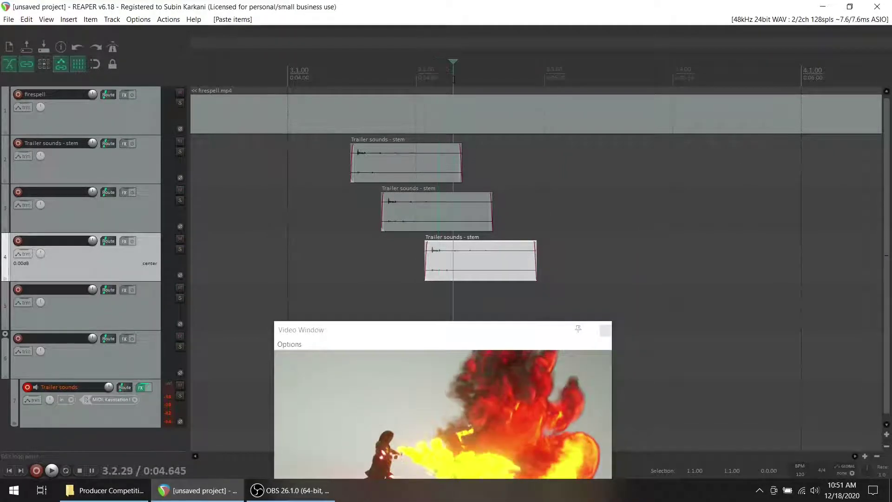
left_click(468, 75)
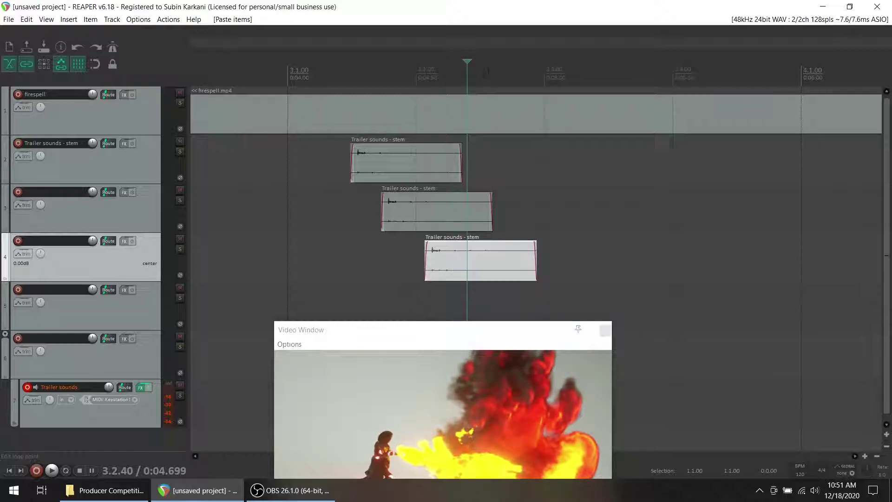
left_click(488, 71)
left_click(498, 70)
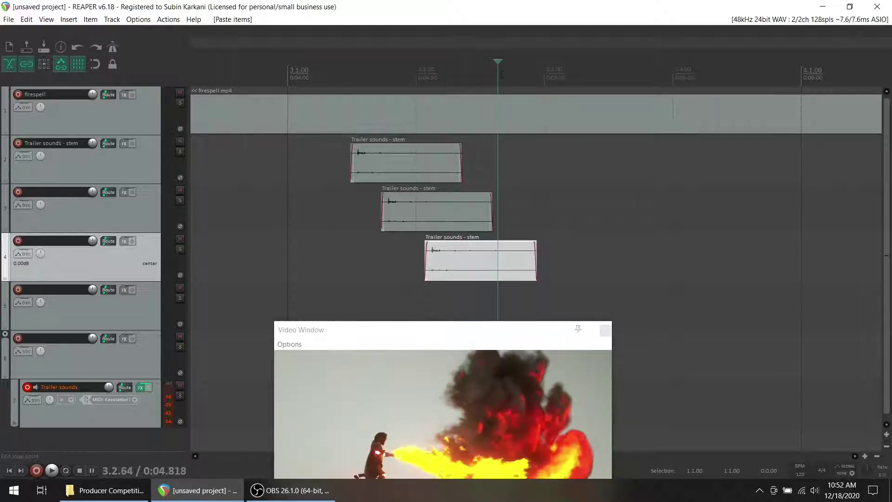
left_click(449, 69)
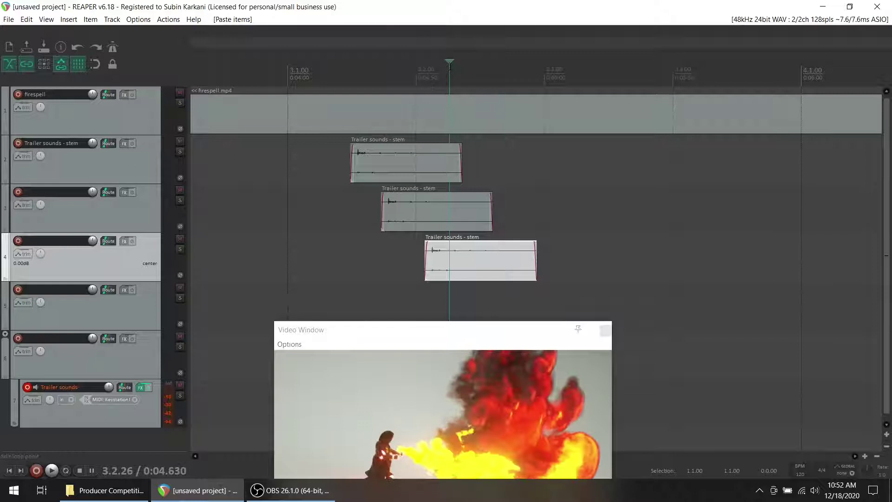
key("ctrl+v")
left_click_drag(540, 254, 549, 292)
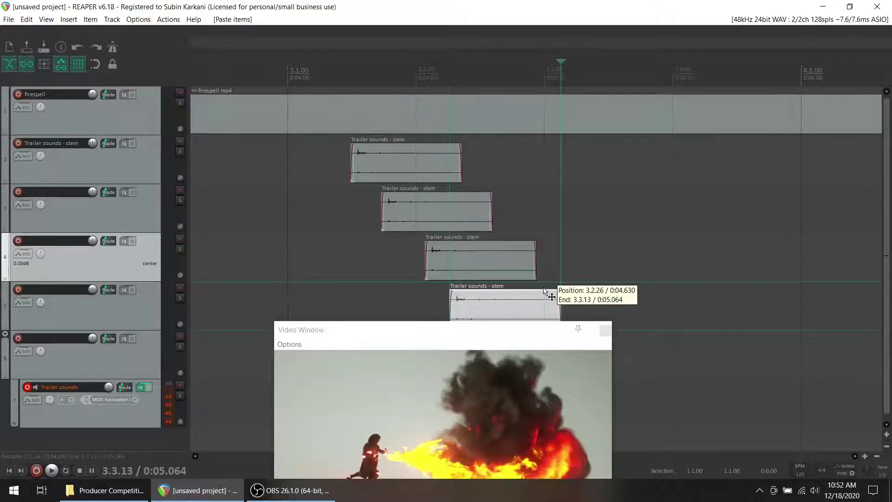
Play the clip repeatedly from 2.3.95 to check how the four staggered hits match the fire burst.
left_click(346, 52)
key("space")
key("space")
scroll(442, 96, "down", 3)
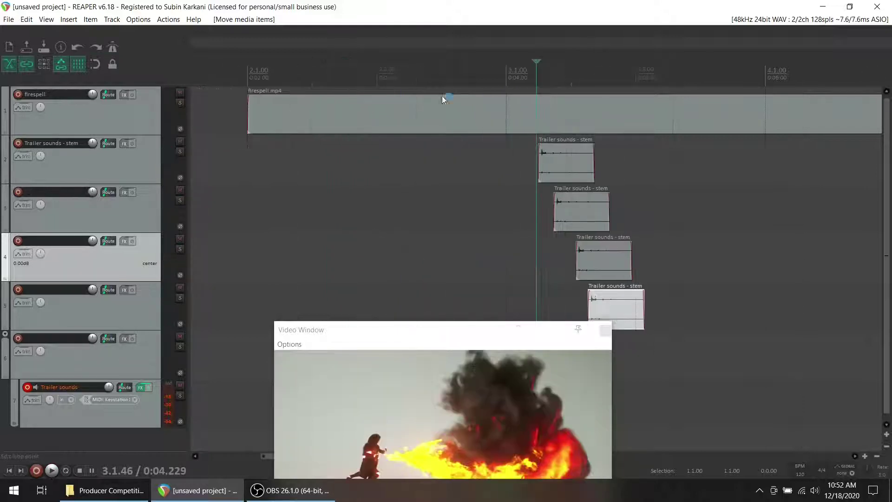
left_click(441, 91)
key("space")
key("space")
key("space")
key("space")
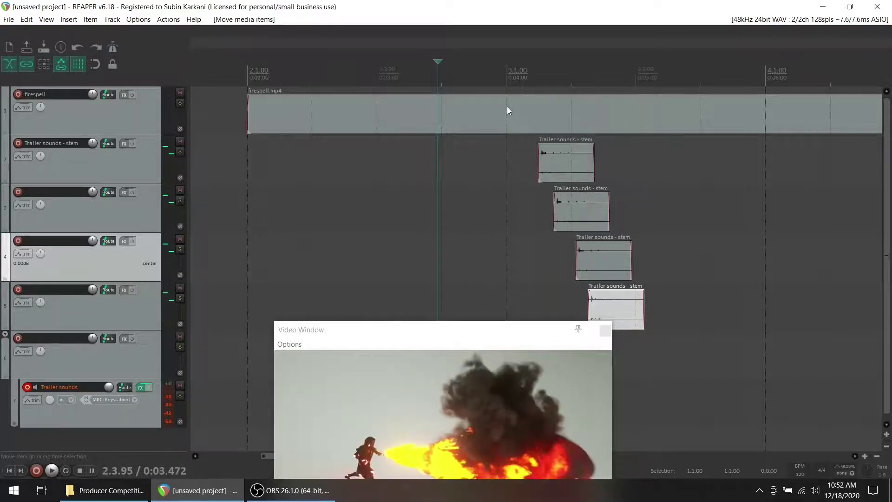
key("space")
key("space")
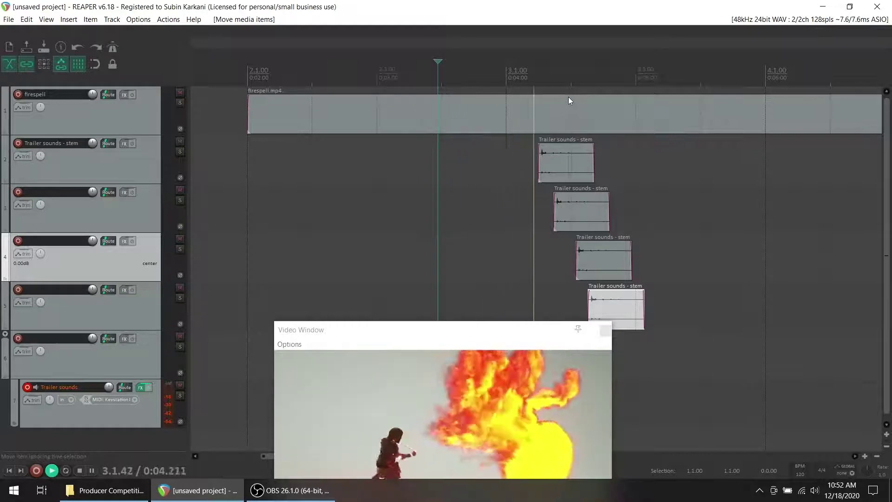
key("space")
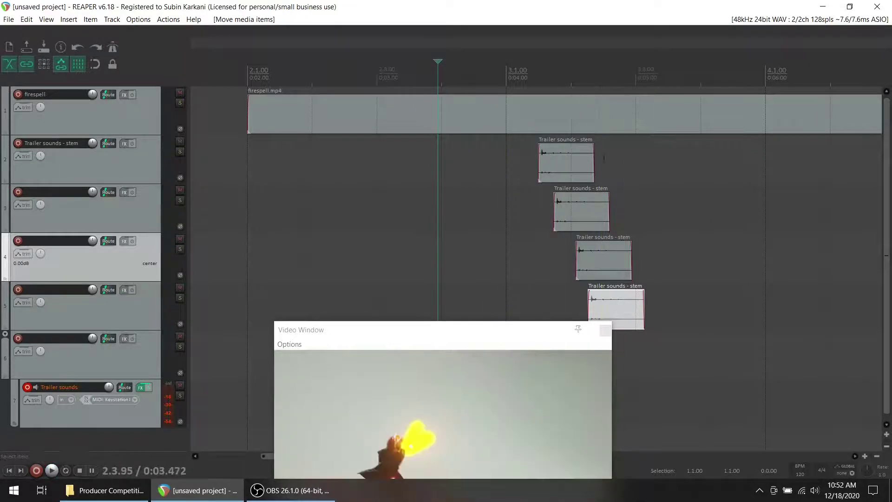
key("space")
key("space")
Move the hits on tracks 3, 4 and 5 earlier so they follow the first hit more closely, and play them back.
left_click_drag(571, 213, 564, 214)
left_click_drag(590, 255, 564, 255)
left_click_drag(599, 300, 572, 300)
key("space")
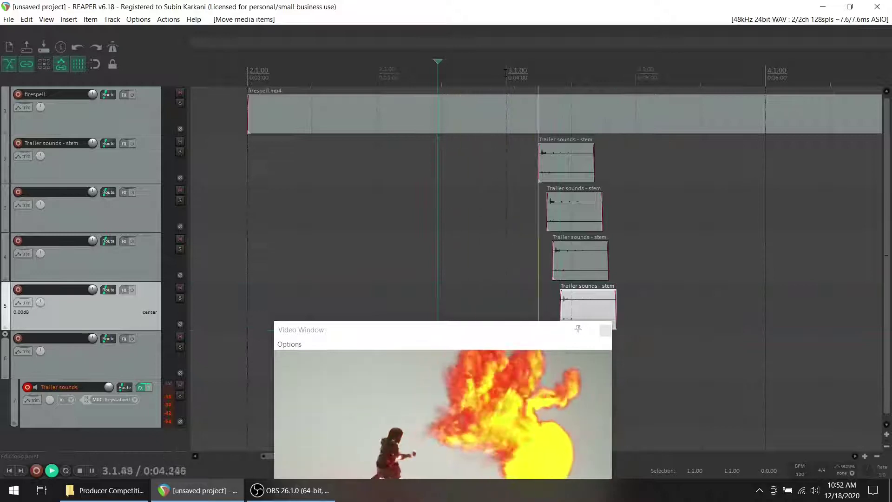
key("space")
Move the hits on tracks 5 and 4 slightly later to widen their spacing, and play the sequence back.
left_click_drag(592, 291, 603, 292)
left_click_drag(569, 265, 578, 268)
key("space")
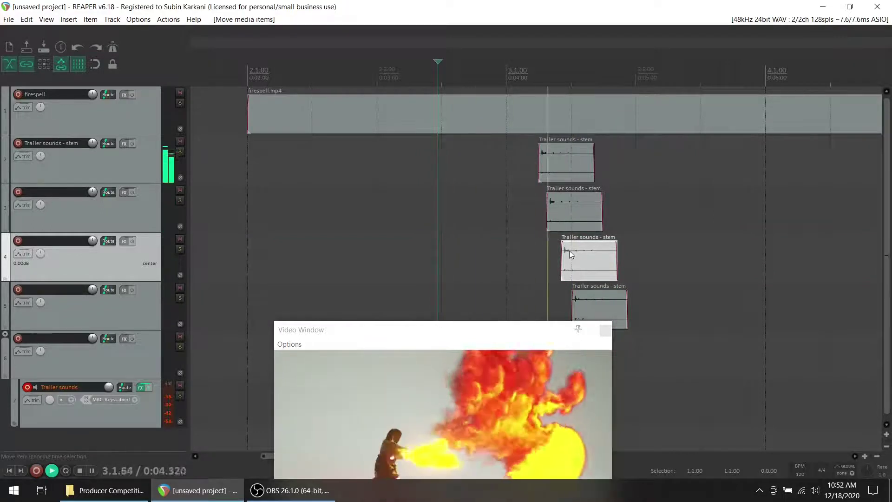
key("space")
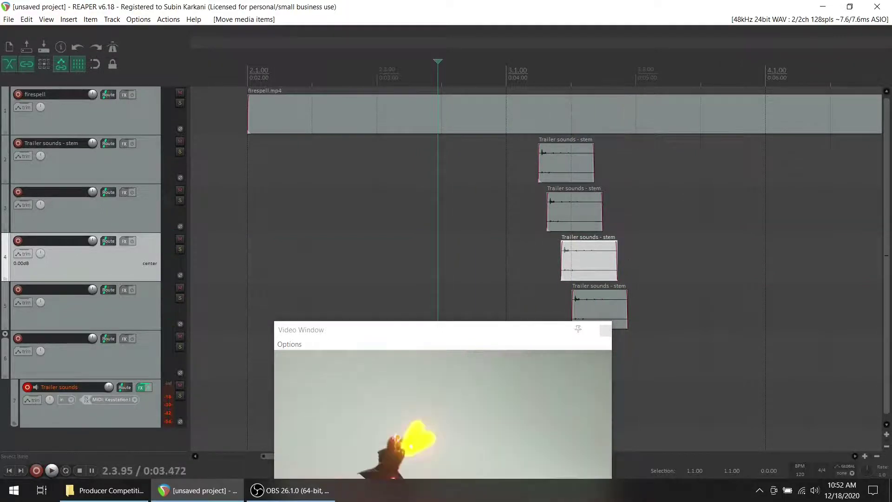
Bring the full video window into view beside the hits and play the sequence from 2.3.95.
scroll(220, 184, "down", 2)
scroll(107, 191, "down", 2)
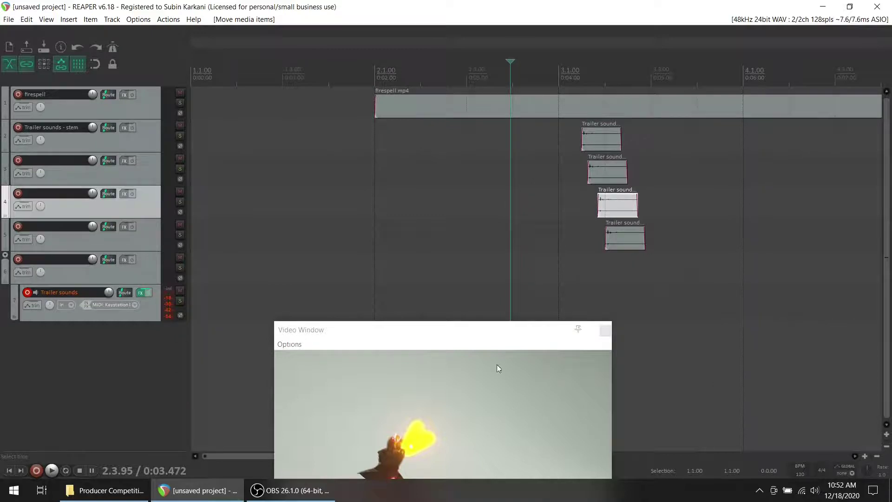
left_click_drag(477, 336, 389, 207)
key("space")
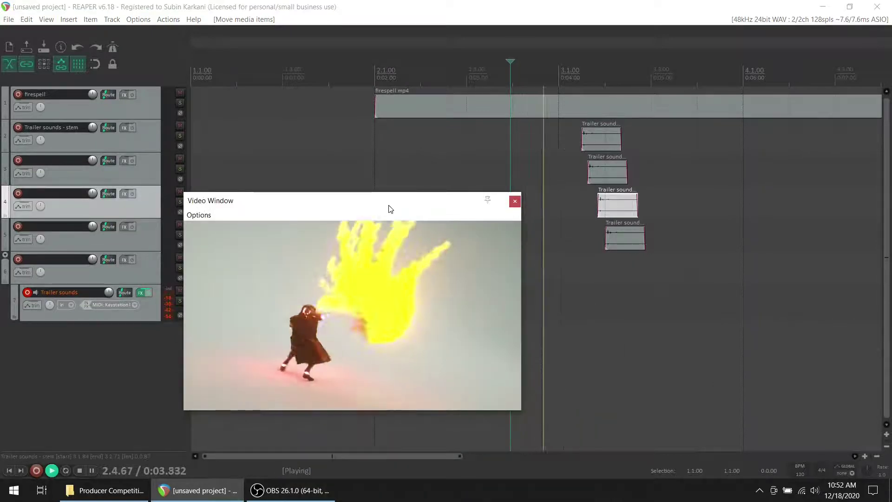
key("space")
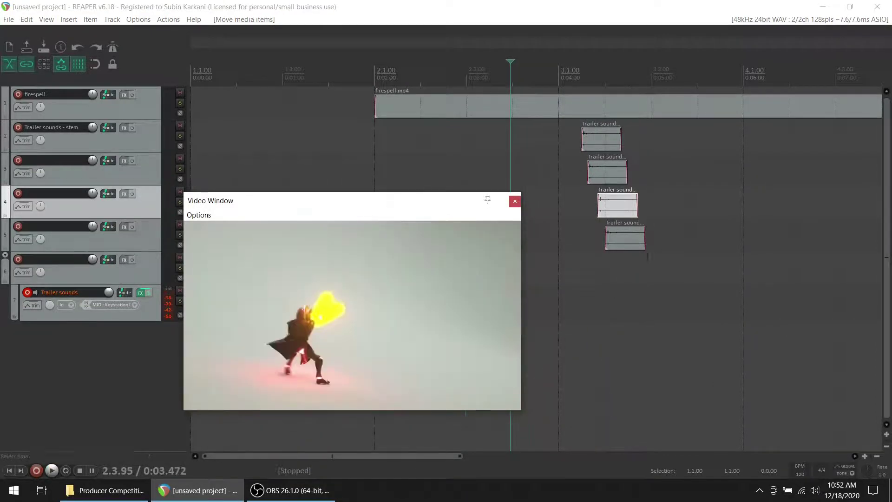
Paste a copy of the hit on track 6 at 3.2.18, just behind the start of the track 5 hit.
left_click(143, 238)
left_click(614, 264)
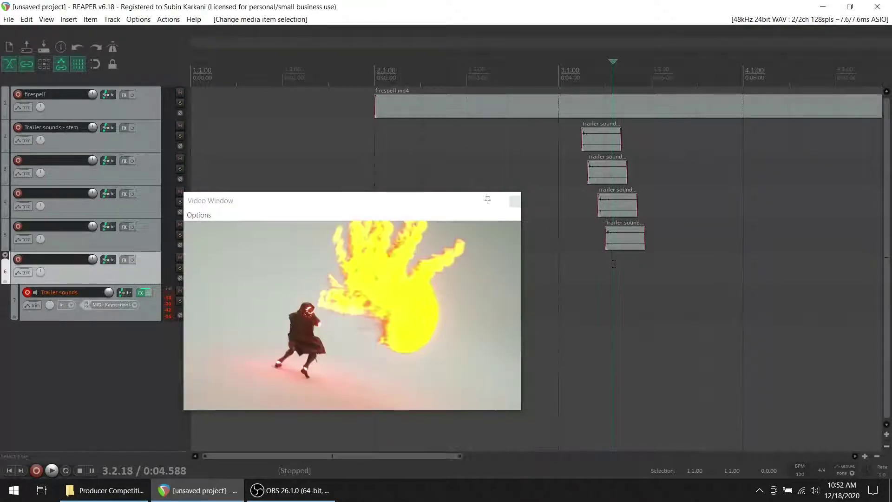
key("ctrl+v")
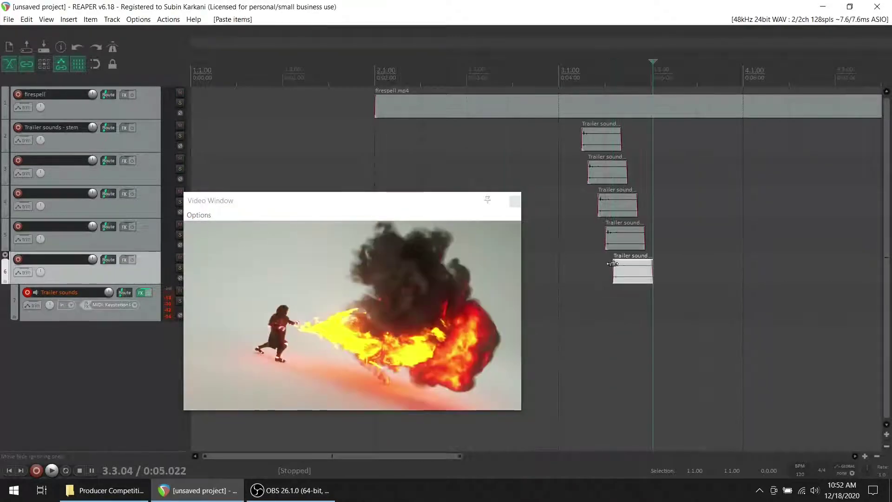
right_click(150, 264)
left_click(186, 258)
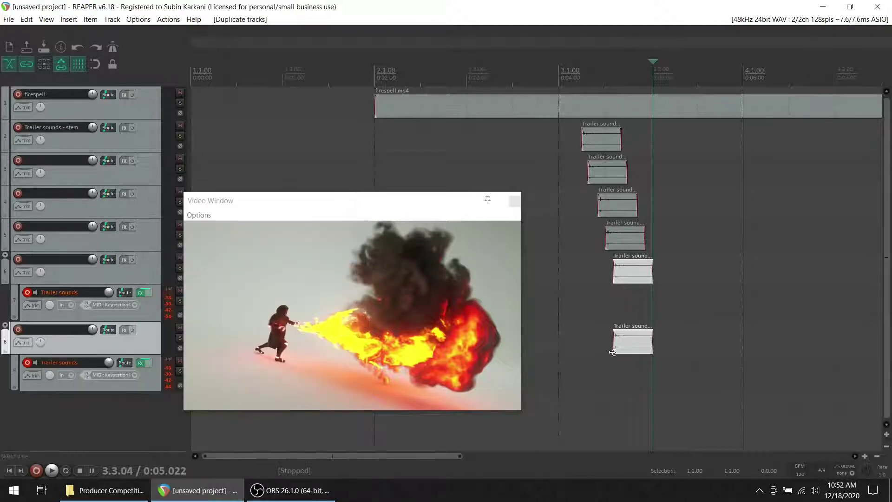
key("ctrl+z")
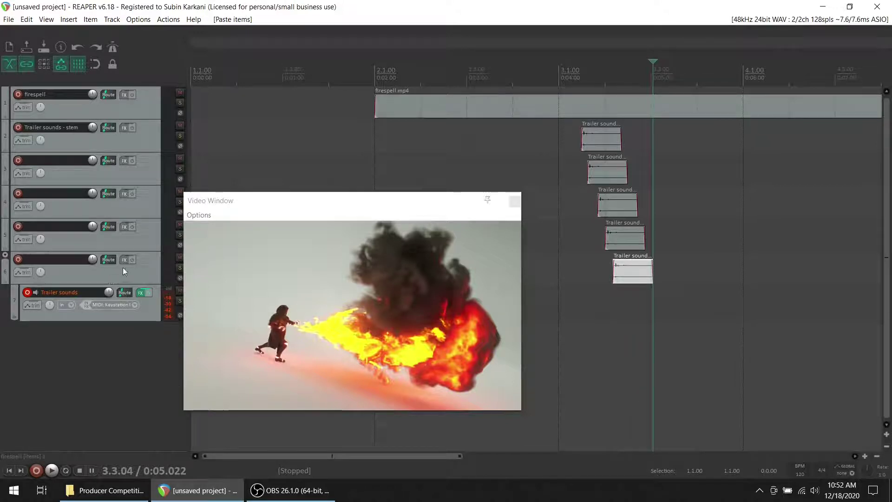
Move the Trailer sounds track out of track 6's folder so that it sits at the top level.
left_click(131, 308)
left_click(83, 314)
left_click_drag(43, 316, 16, 310)
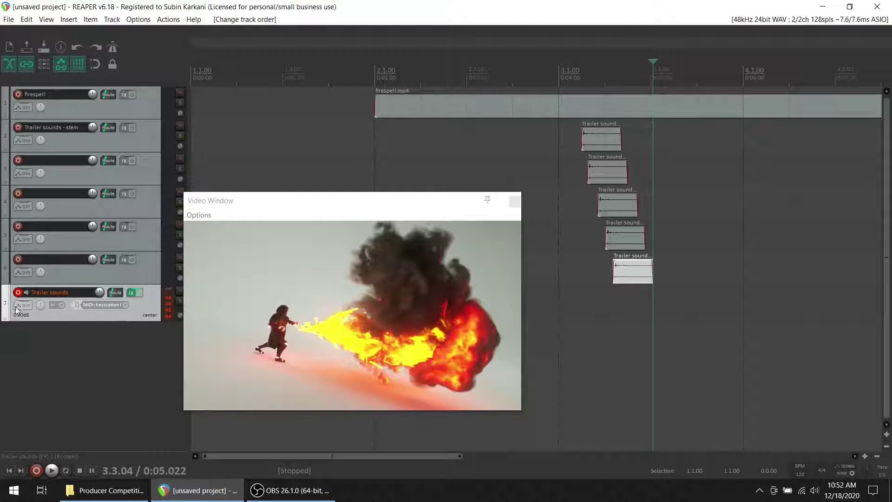
Duplicate track 6 together with its hit, and disarm the Trailer sounds track for recording.
left_click(139, 271)
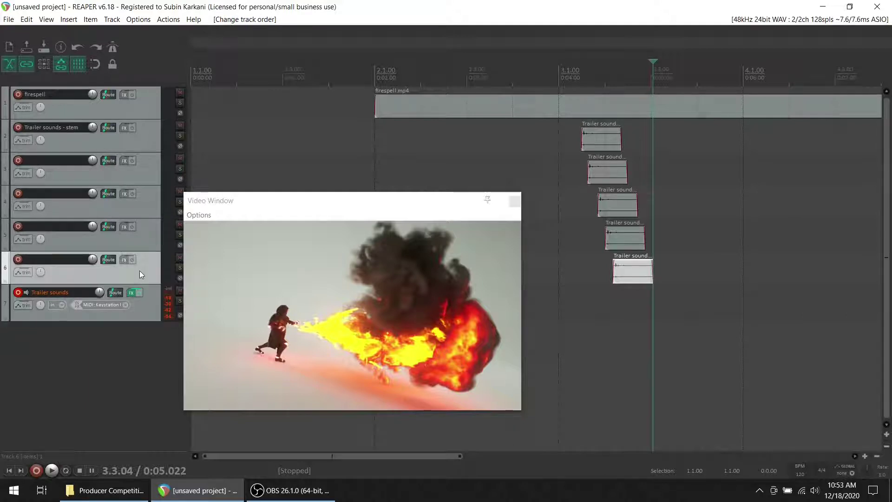
right_click(140, 271)
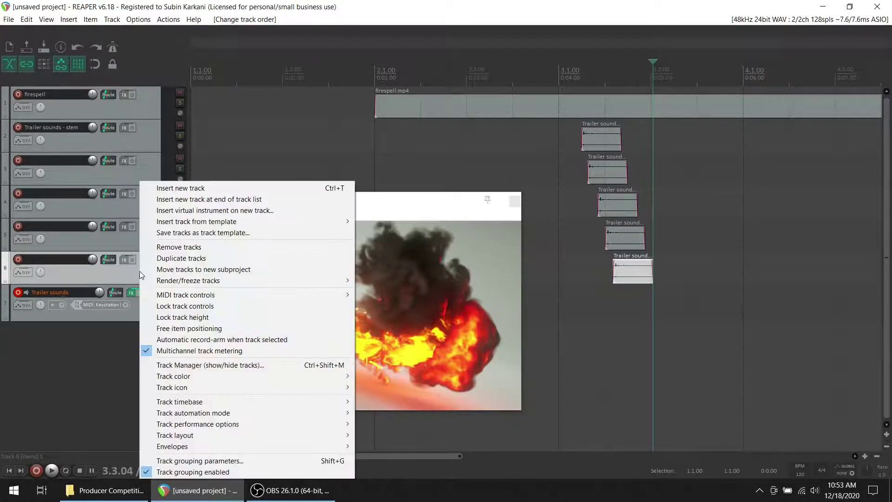
left_click(168, 258)
left_click(18, 326)
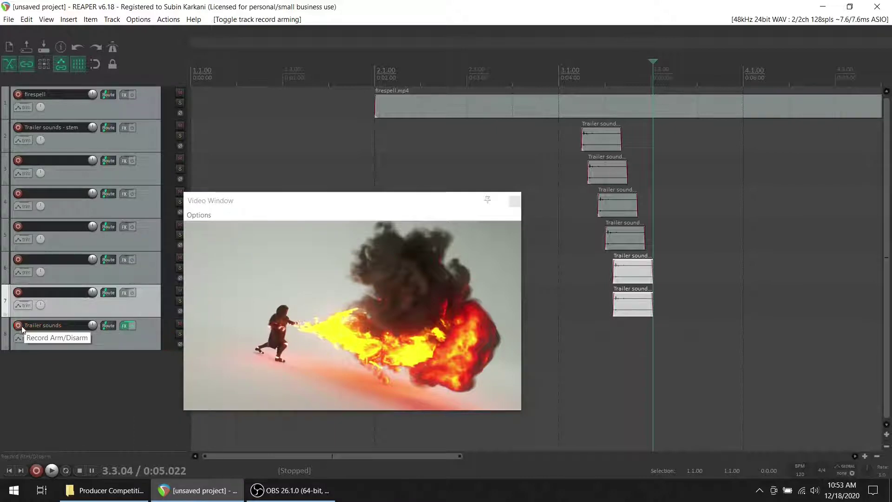
Move the track 6 hit slightly earlier and the track 7 hit slightly later, and play the six hits against the video.
left_click_drag(628, 310, 637, 305)
left_click(626, 309)
left_click(577, 72)
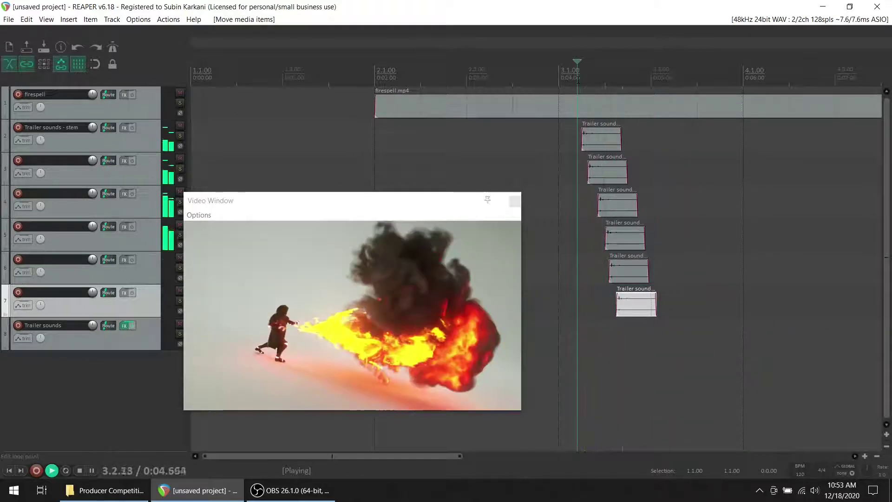
left_click(542, 49)
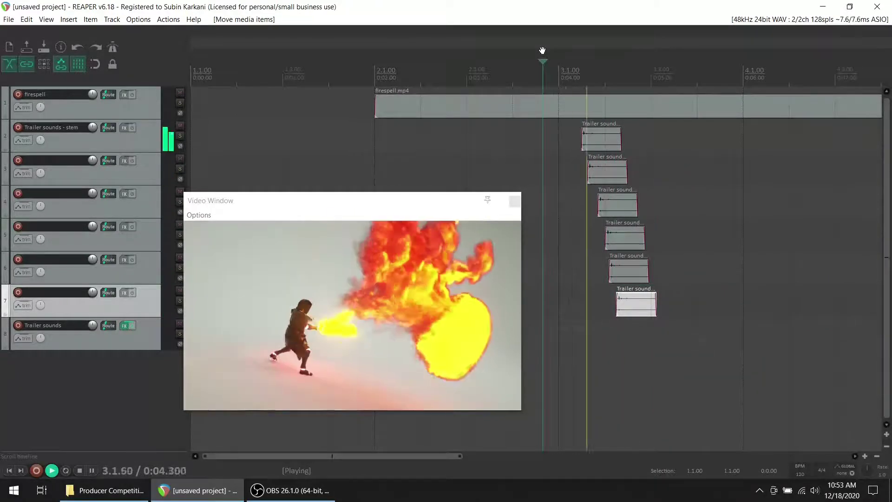
key("space")
left_click(471, 62)
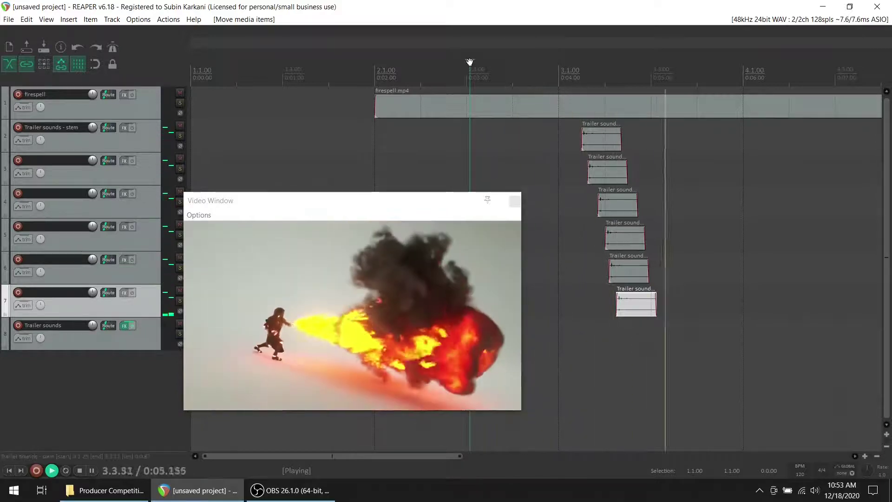
left_click(470, 62)
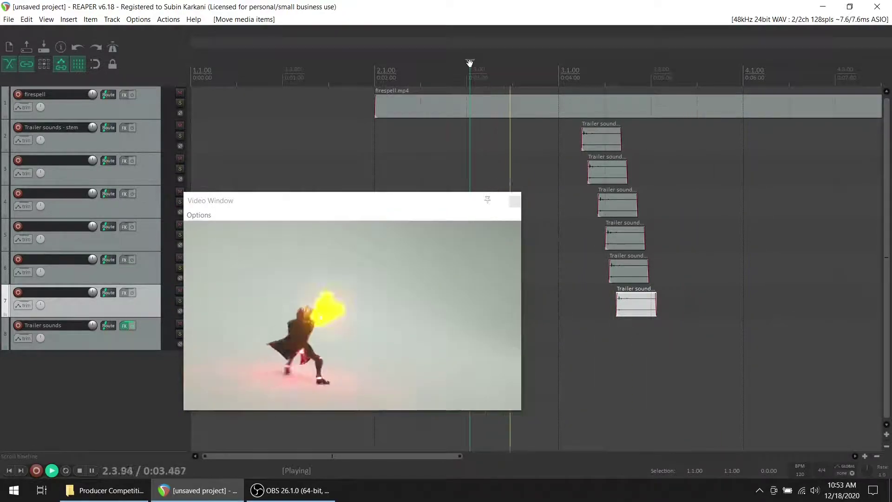
key("space")
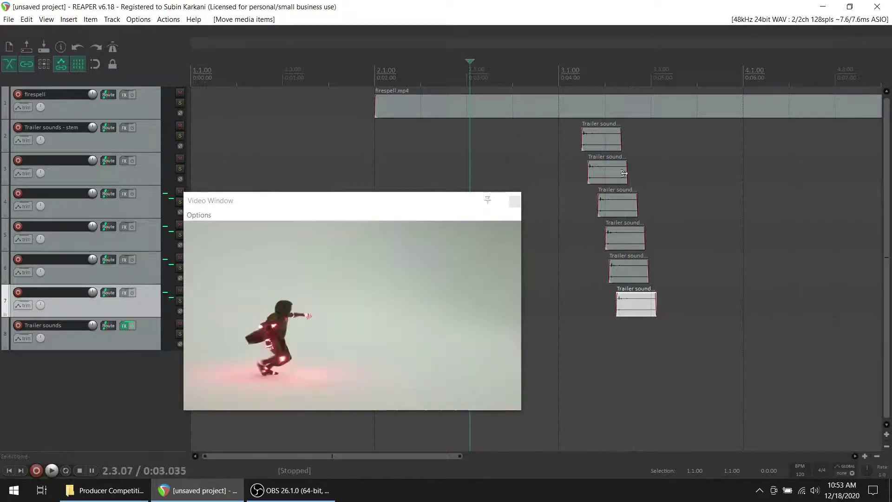
Add an empty track directly above the Trailer sounds track and duplicate it.
left_click(641, 338)
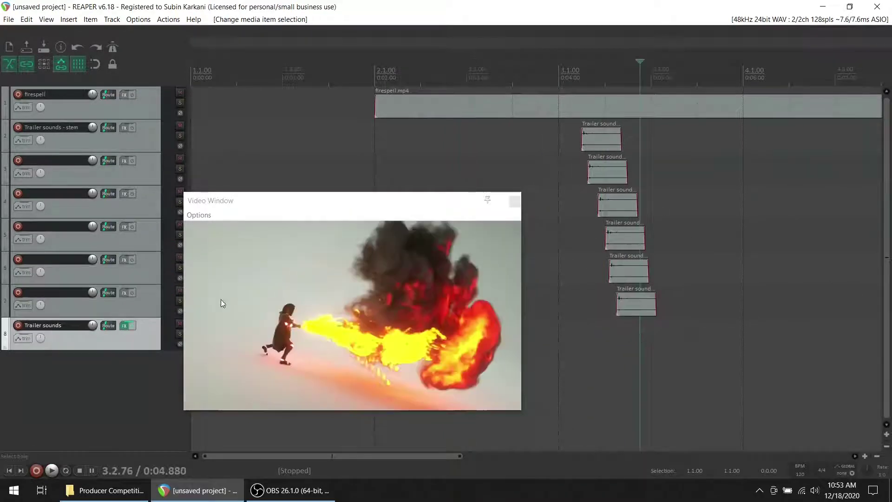
left_click(143, 300)
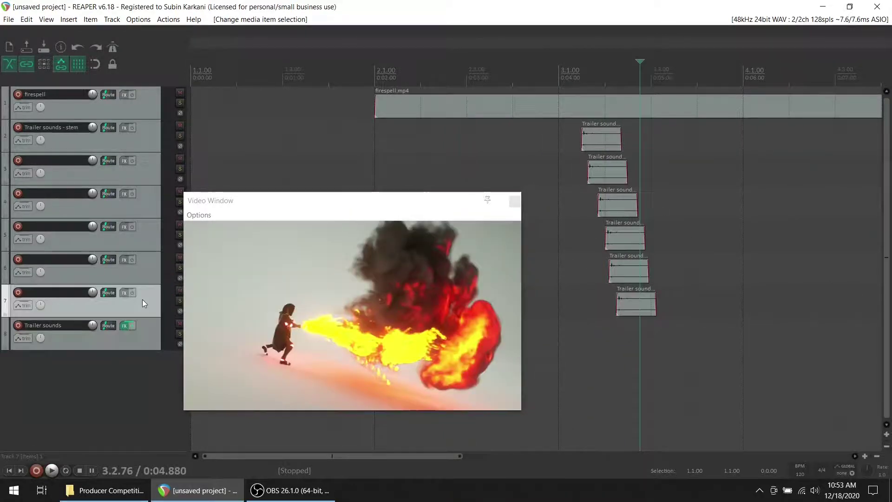
double_click(126, 381)
left_click_drag(136, 374, 135, 333)
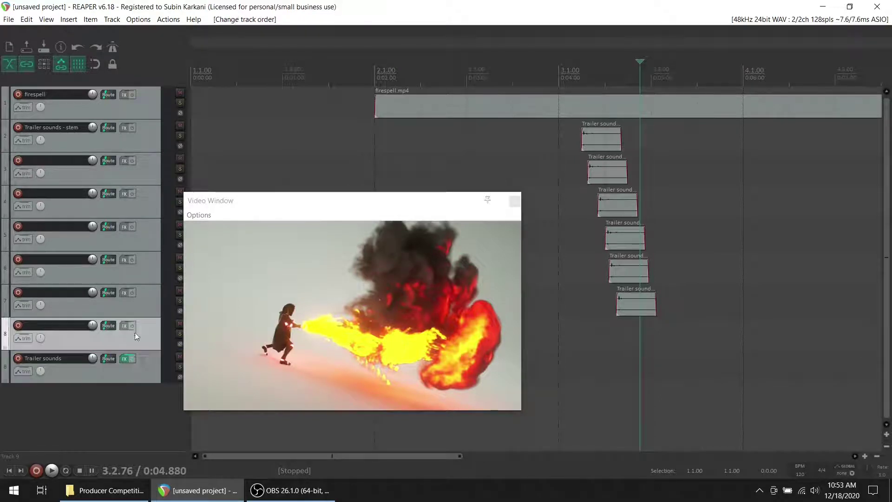
right_click(148, 337)
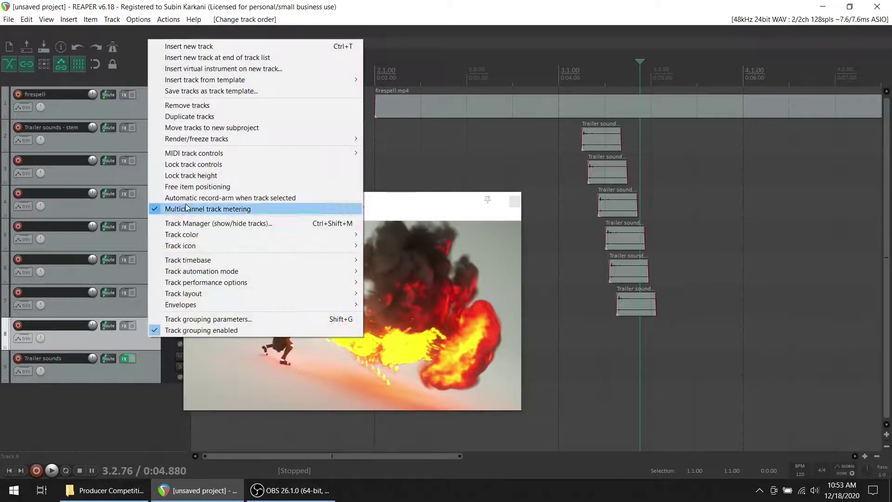
left_click(190, 117)
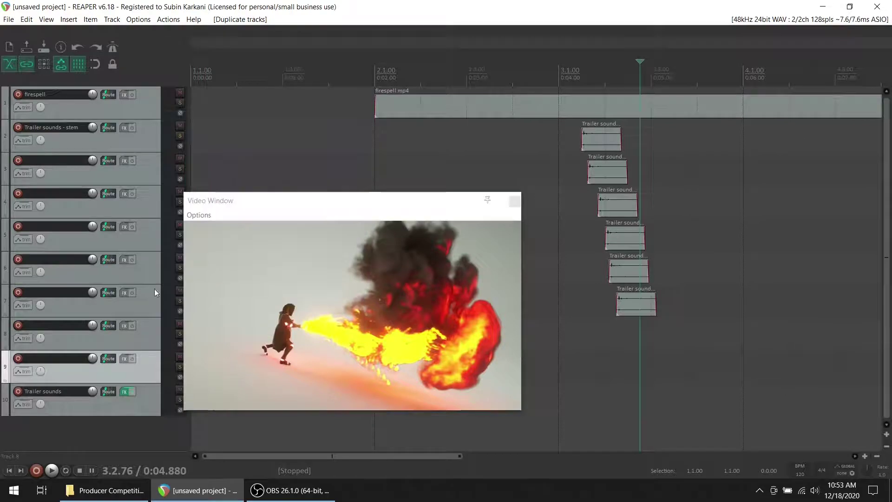
Duplicate empty tracks 8 and 9 together to create two more empty tracks.
left_click(145, 338)
left_click(150, 378, "ctrl")
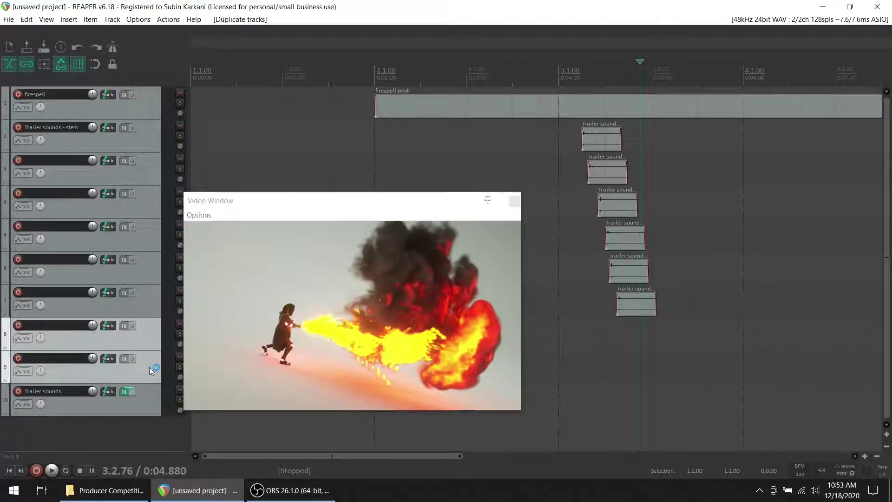
right_click(149, 368)
left_click(210, 146)
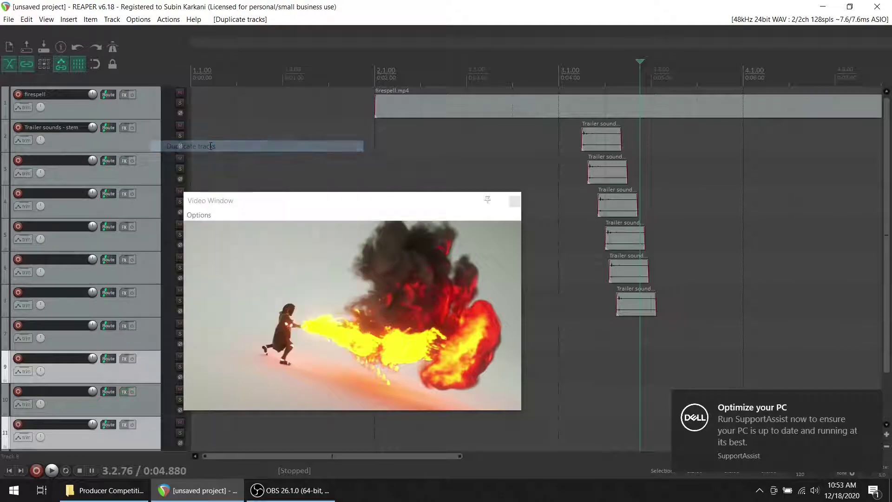
Duplicate empty tracks 8 through 11 together to create four further empty tracks.
scroll(146, 257, "down", 2)
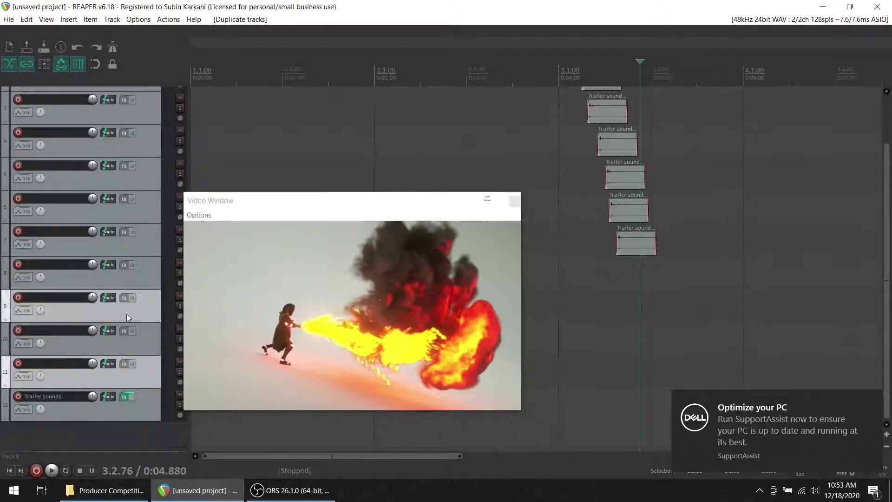
left_click(146, 272)
left_click(147, 374, "shift")
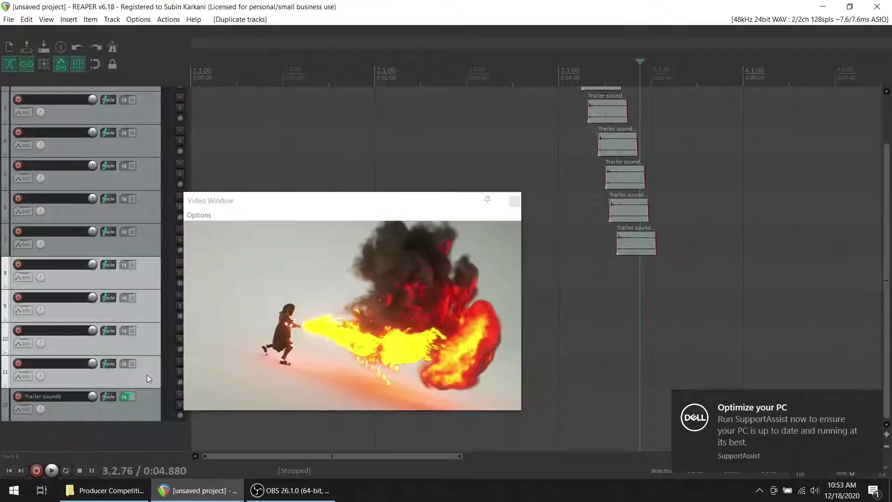
right_click(147, 375)
left_click(195, 154)
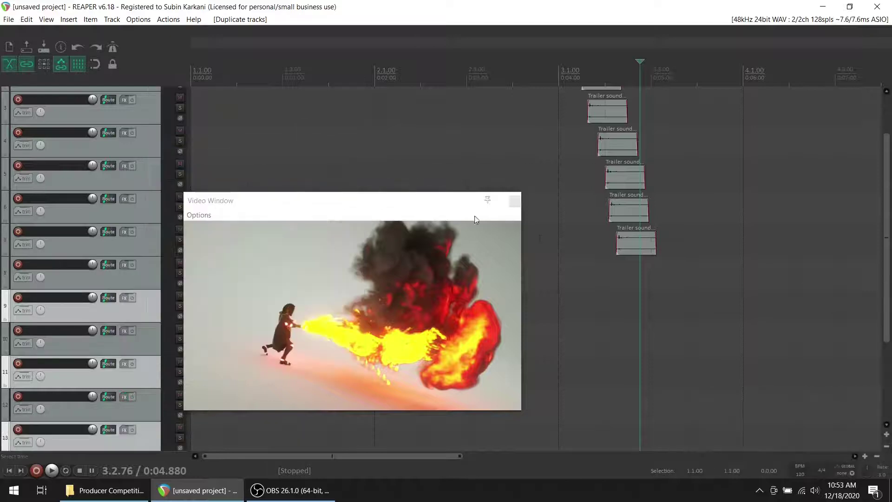
Play the six staggered hits twice from 3.1.40 to check them against the fire burst.
scroll(511, 186, "up", 3)
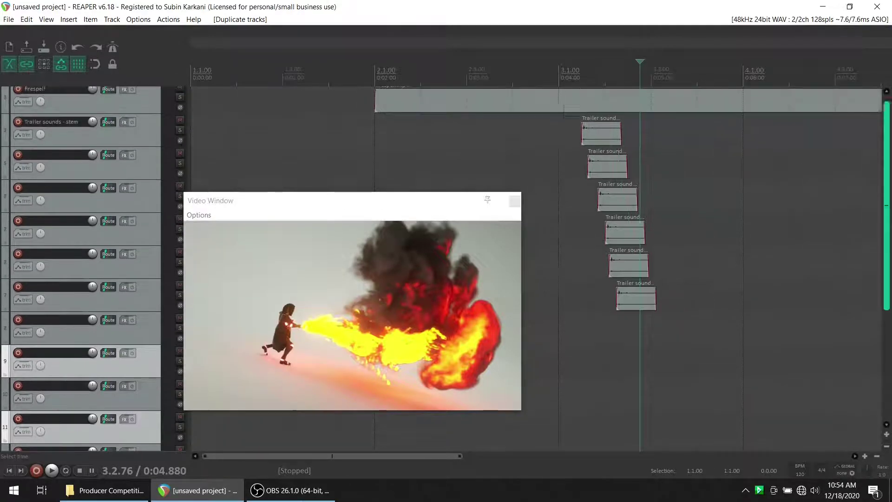
left_click(577, 63)
key("space")
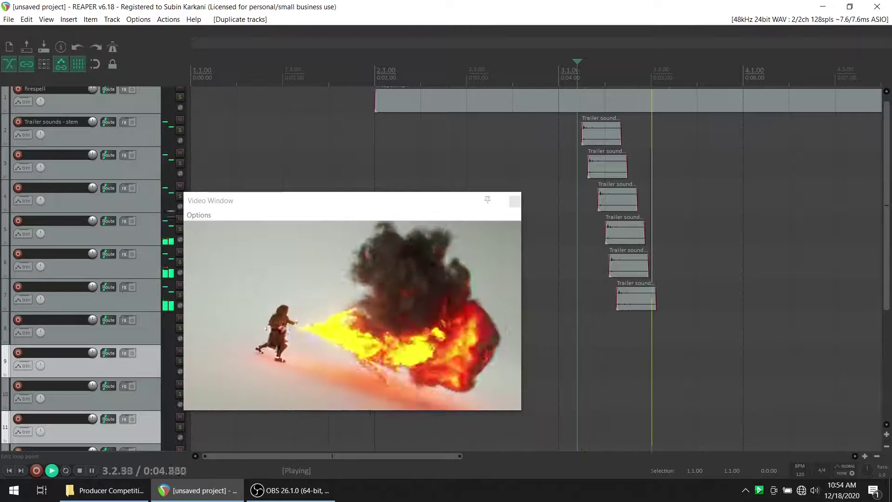
key("space")
key("space")
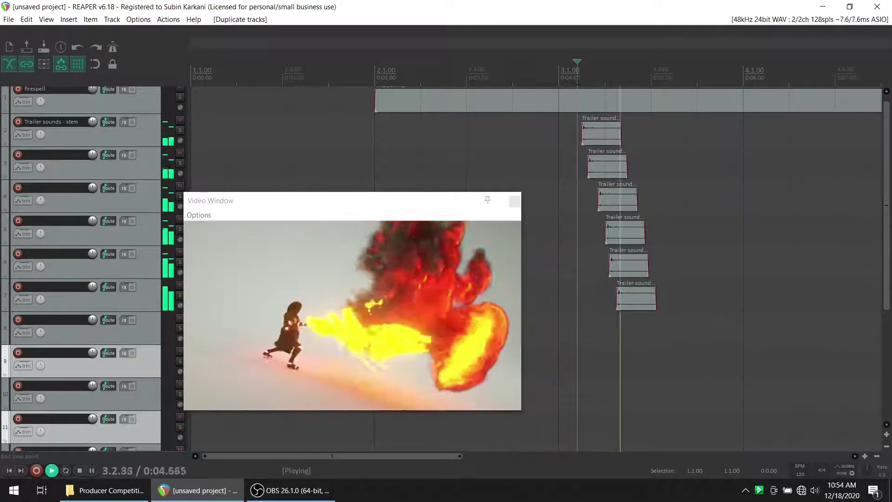
key("space")
Step the edit cursor through the video from the first hit to the sixth to examine how the fire burst develops.
left_click(597, 136)
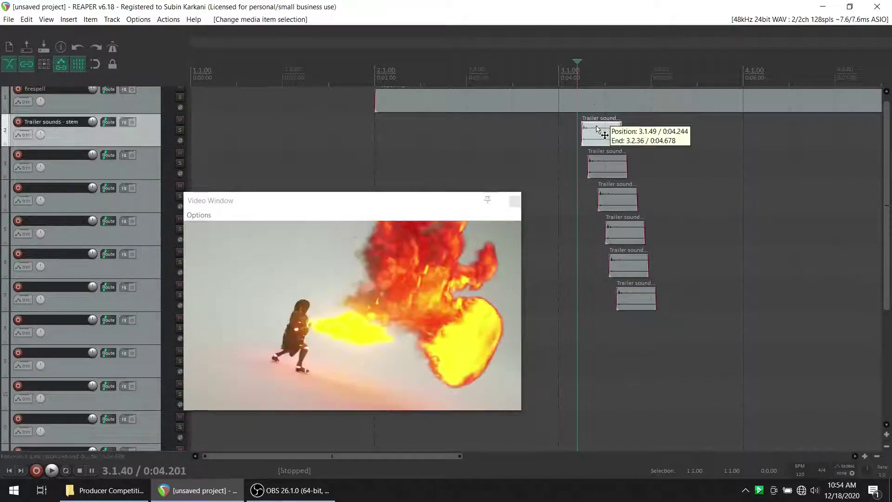
left_click(583, 70)
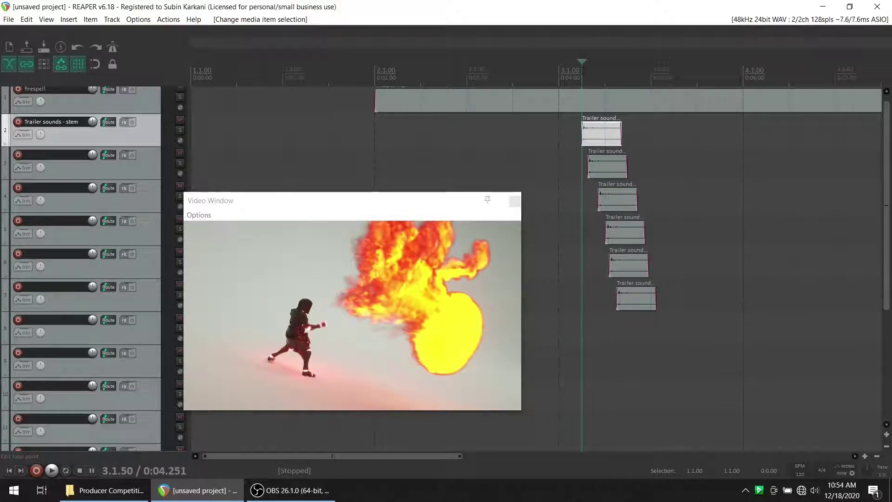
scroll(698, 279, "up", 1)
scroll(586, 85, "up", 4)
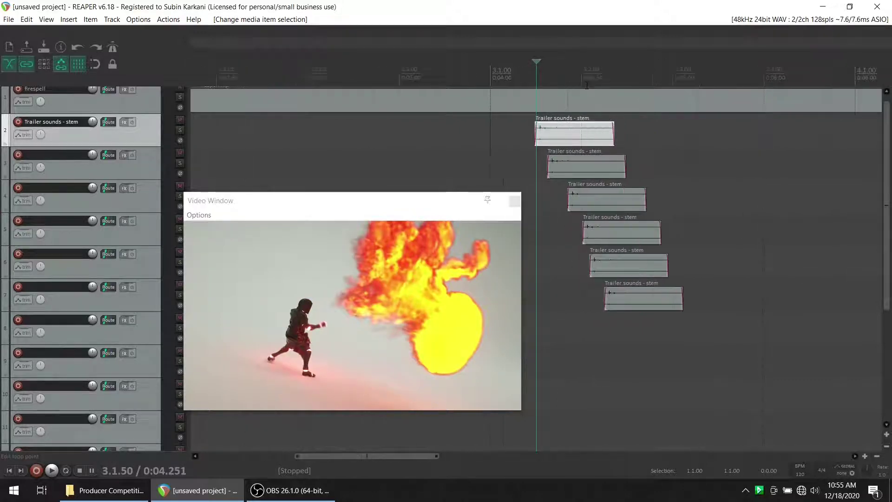
left_click(545, 76)
left_click(556, 76)
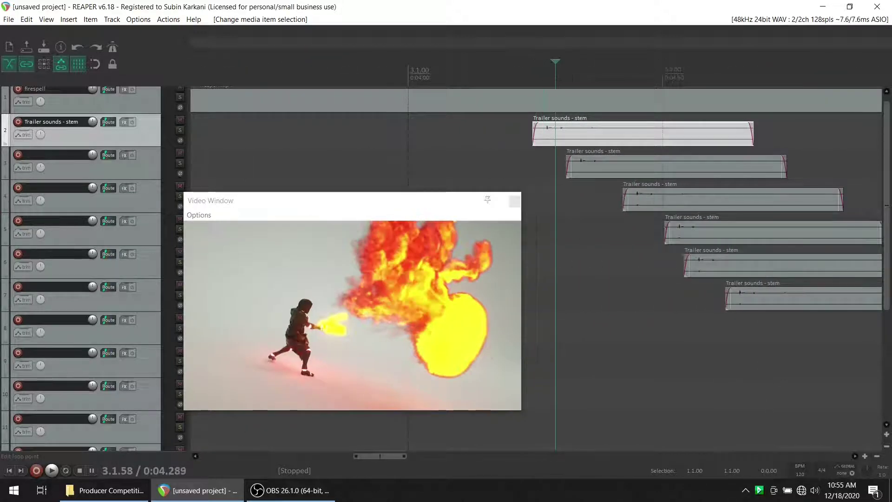
left_click(573, 77)
left_click(589, 77)
left_click(615, 76)
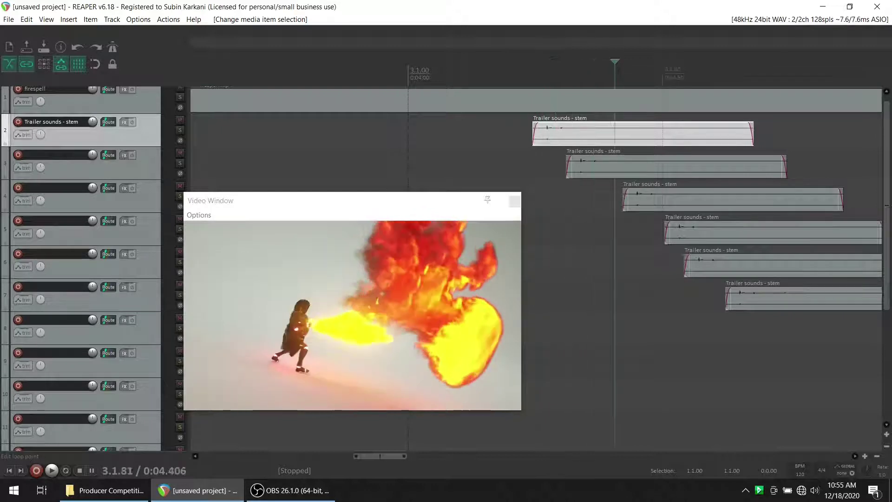
left_click(632, 69)
left_click(664, 70)
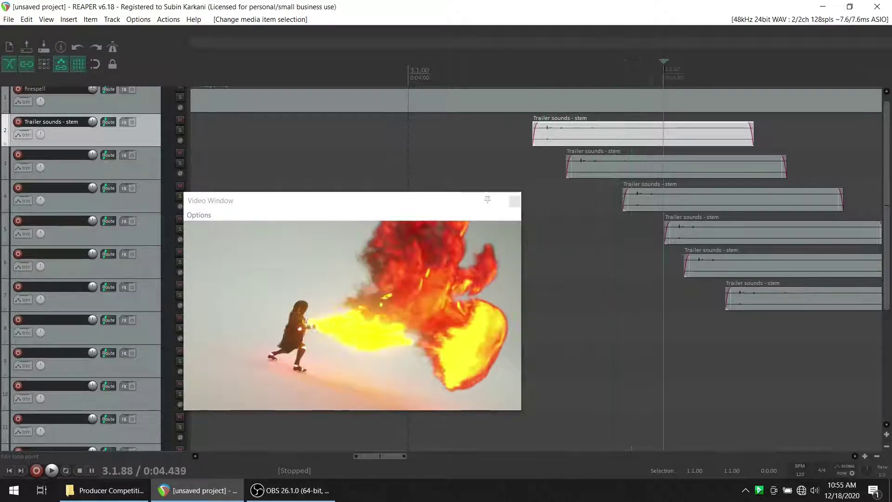
left_click(705, 65)
left_click(733, 60)
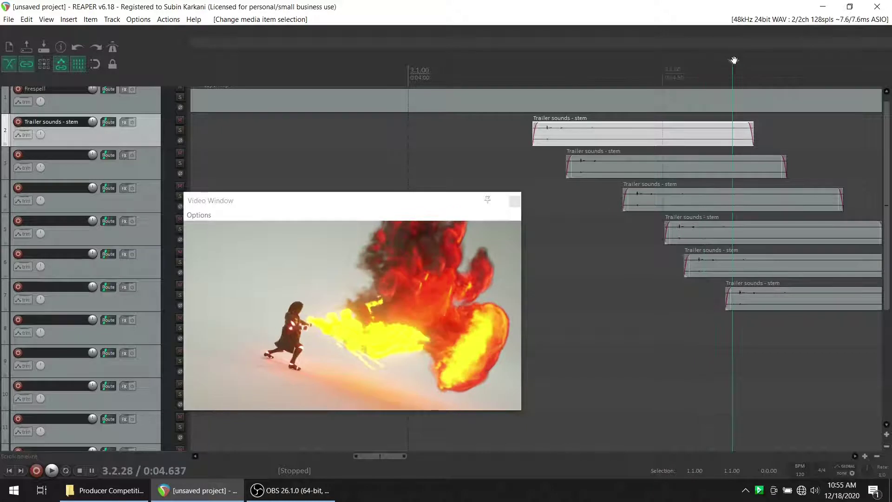
Set the edit cursor at 3.2.34 and move the track 3 hit later so its peak lines up with the cursor.
left_click(747, 62)
scroll(714, 95, "down", 2)
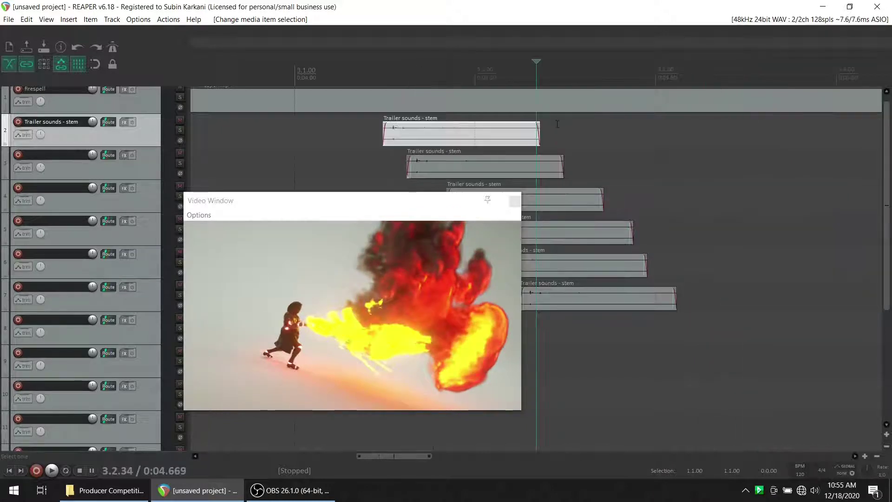
left_click_drag(463, 175, 587, 164)
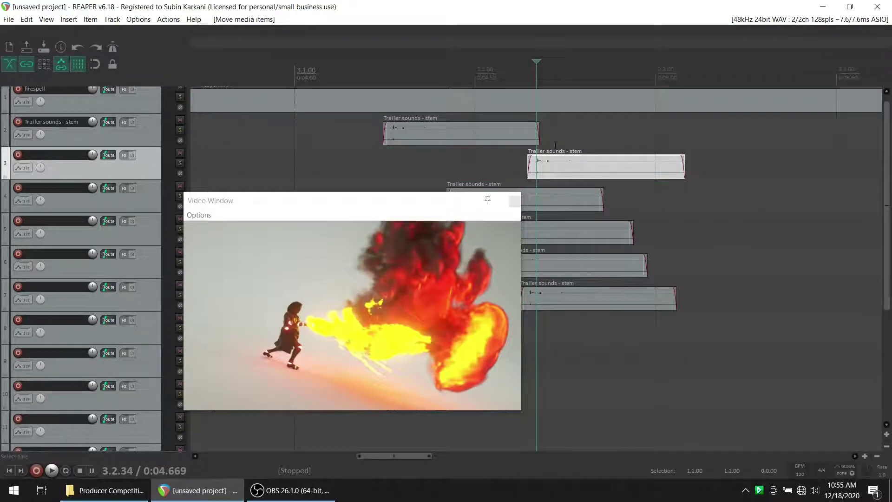
Set the edit cursor at 3.3.27 and move the track 3 hit later so its peak lines up with the cursor.
left_click(599, 65)
left_click_drag(599, 65, 705, 66)
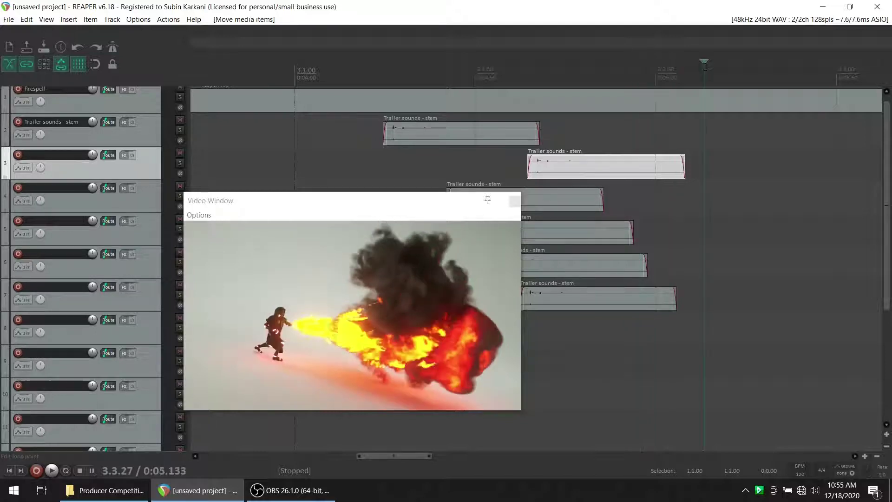
left_click_drag(557, 166, 730, 171)
scroll(560, 196, "down", 2)
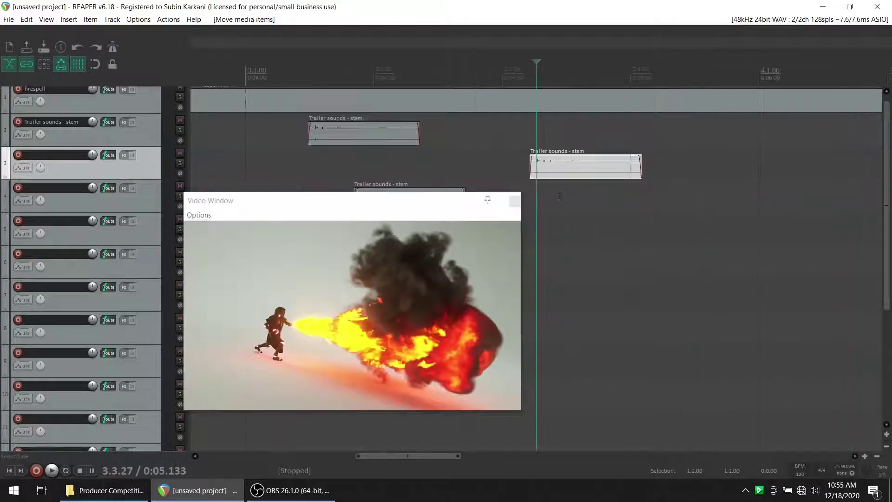
scroll(545, 203, "down", 1)
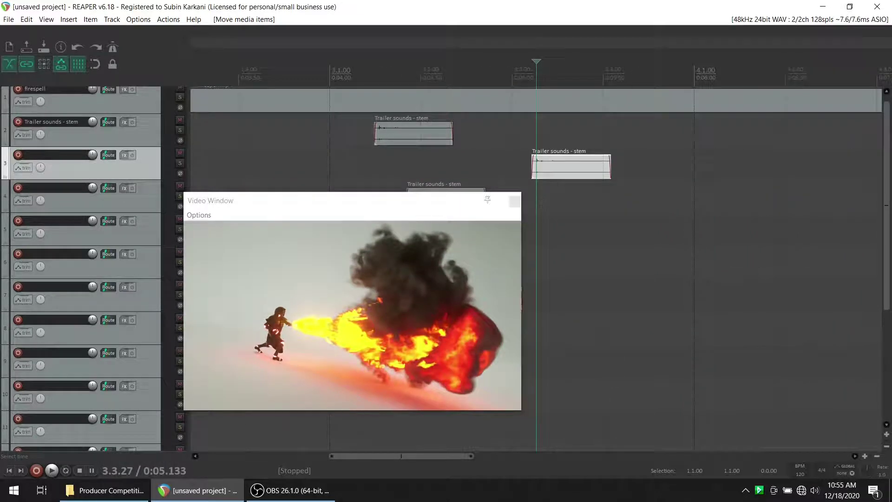
Check the video frames beyond and before the track 3 hit, ending with the edit cursor at 3.1.64.
left_click(625, 70)
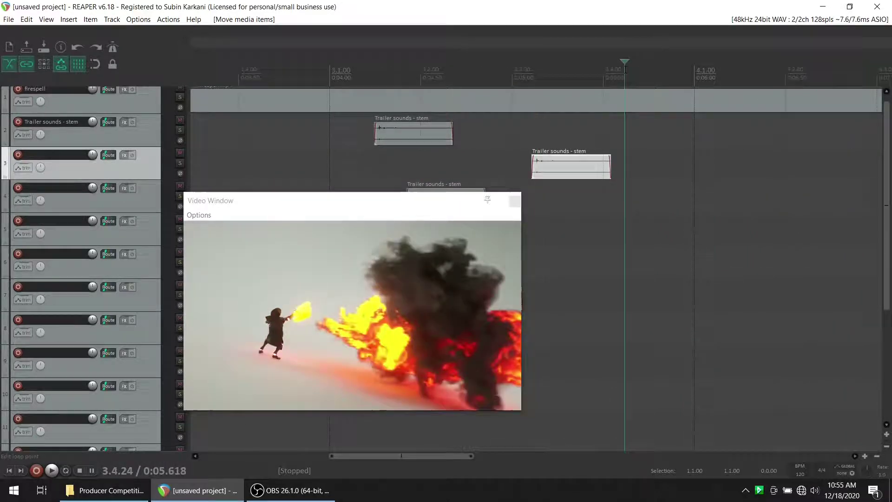
left_click(670, 71)
left_click(603, 70)
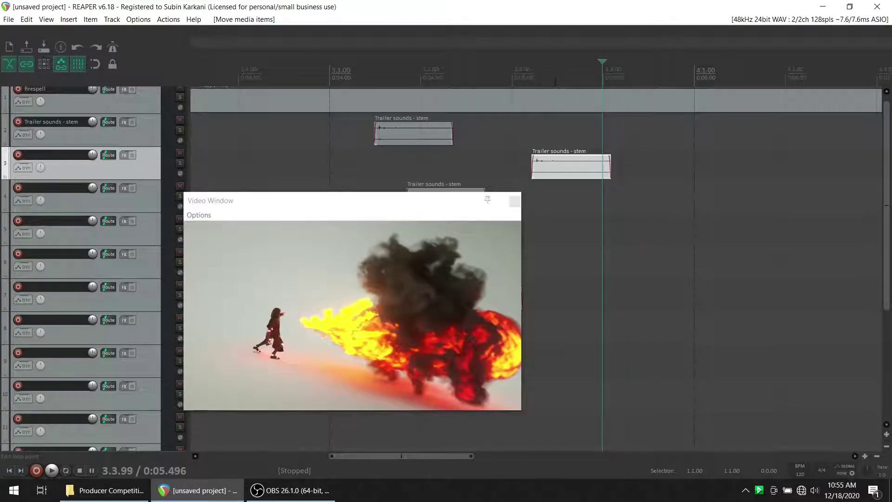
left_click(553, 69)
left_click(490, 92)
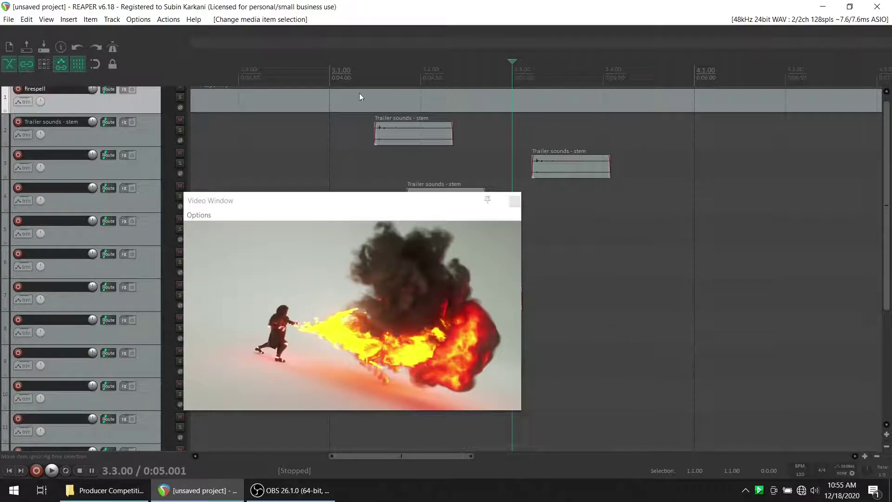
left_click(376, 70)
left_click_drag(378, 59, 387, 63)
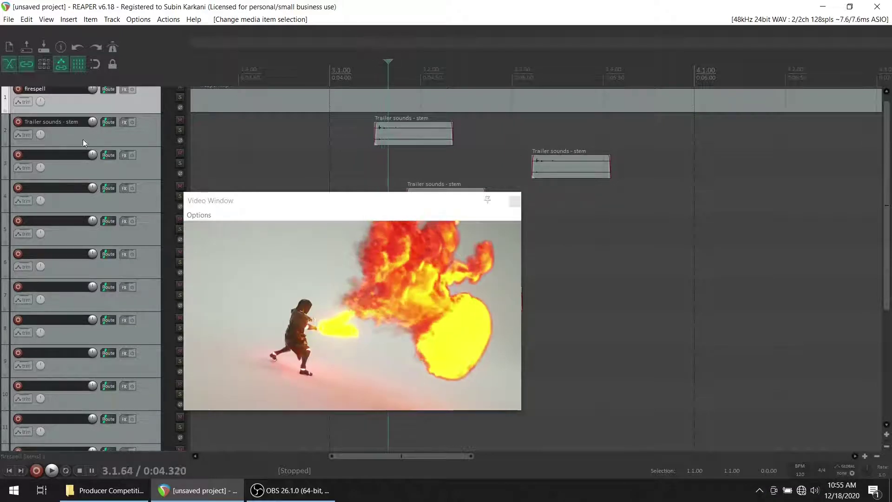
Turn the firespell video track's volume down to about -47 dB, leaving the track unmuted.
scroll(46, 145, "down", 2)
scroll(46, 166, "up", 2)
scroll(46, 166, "down", 2)
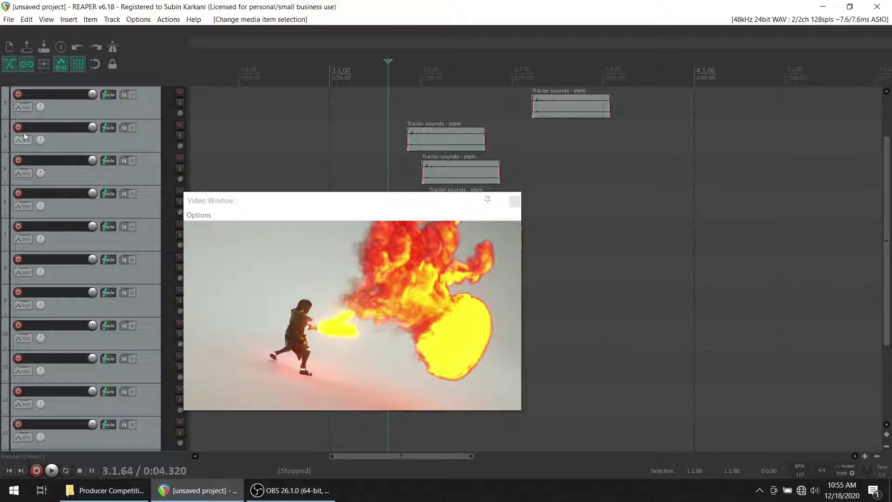
scroll(128, 104, "up", 2)
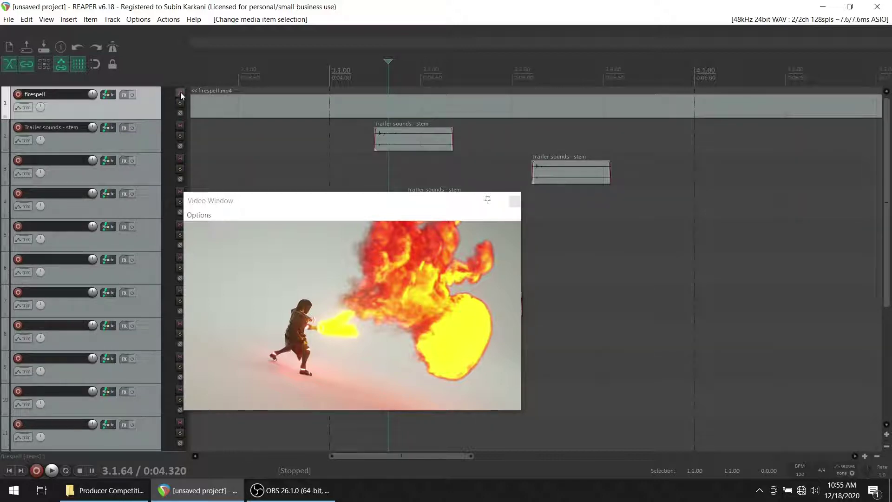
left_click(180, 93)
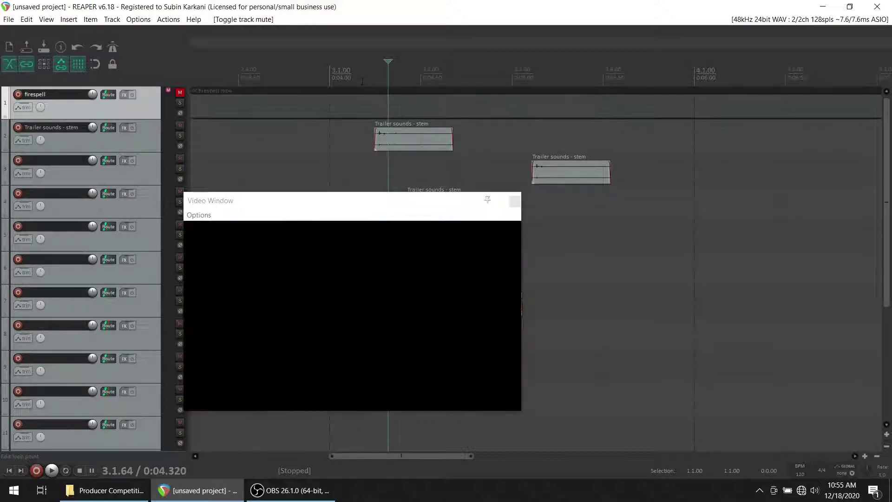
left_click(180, 93)
left_click_drag(93, 91, 93, 140)
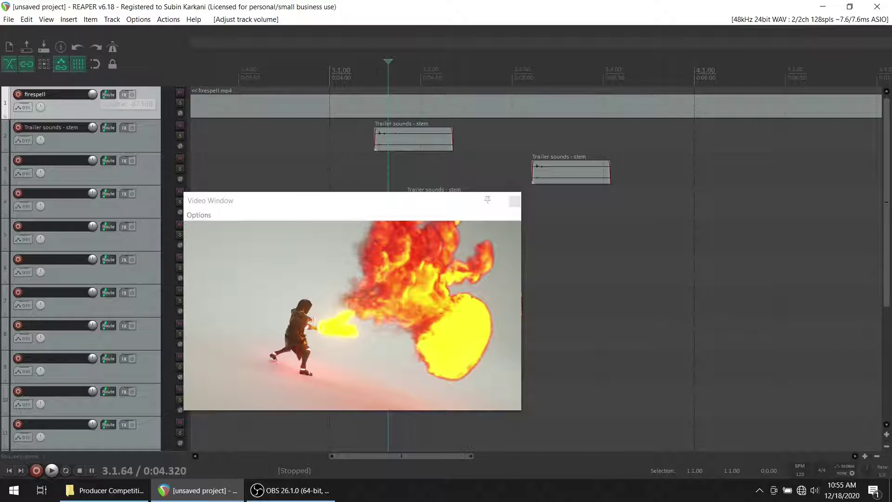
Uncover the track 4 hit from behind the video window and align its peak with the burst at about 3.1.96.
left_click_drag(385, 61, 417, 72)
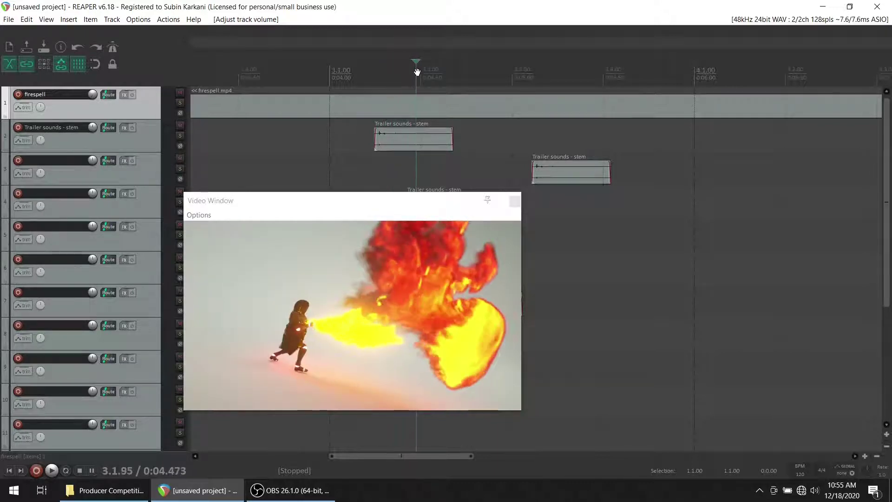
left_click_drag(400, 201, 535, 316)
left_click_drag(428, 206, 440, 204)
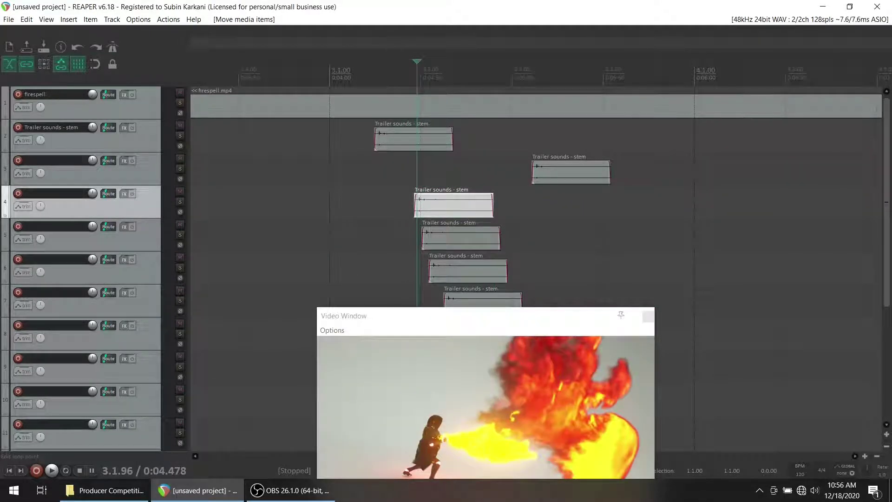
Move the video window clear of the clips and align the track 5 hit's peak with the edit cursor at 3.2.19.
left_click_drag(436, 320, 670, 237)
left_click_drag(415, 61, 437, 63)
left_click_drag(438, 241, 454, 242)
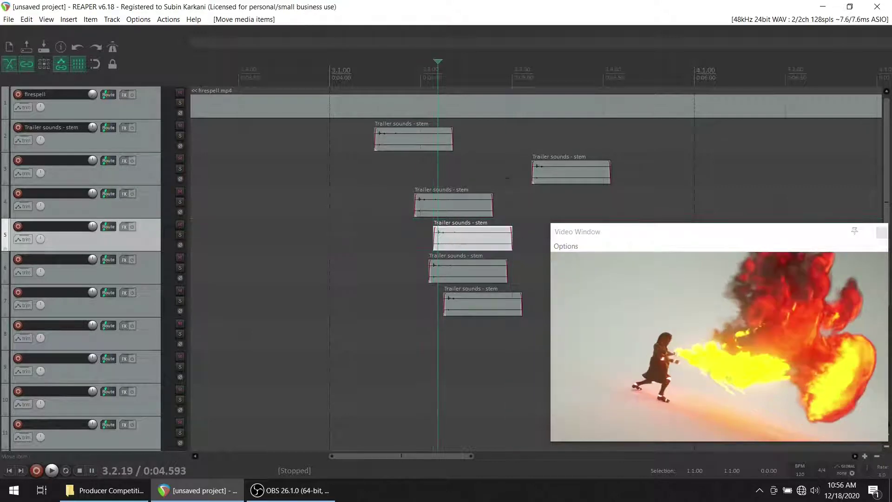
Align the track 6 hit's peak with the edit cursor at 3.2.52 and delete the hit on track 7.
left_click_drag(442, 61, 469, 65)
left_click_drag(453, 277, 488, 278)
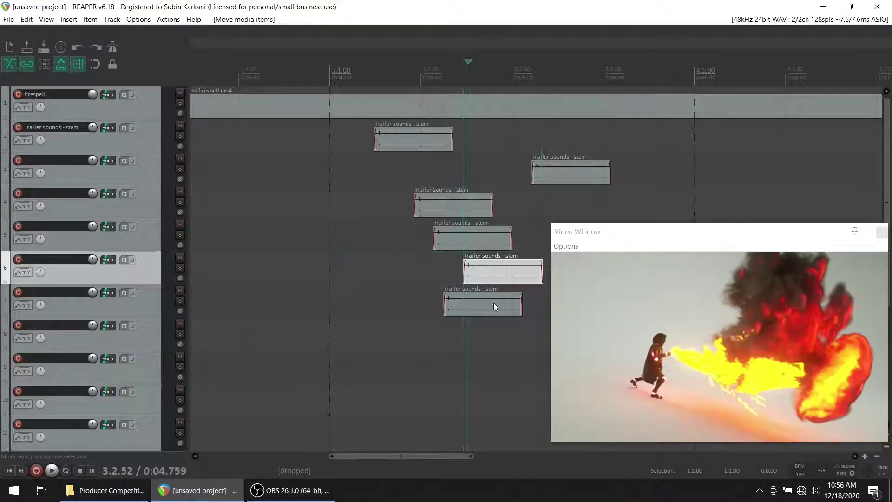
left_click(494, 304)
key("Delete")
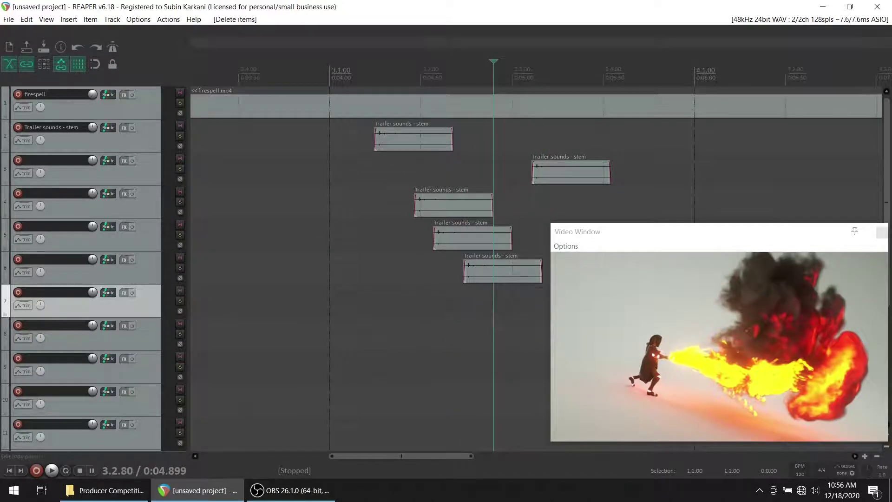
Play the five hits repeatedly from 2.4.76 to check their timing against the fire burst.
left_click(368, 81)
left_click(308, 82)
key("space")
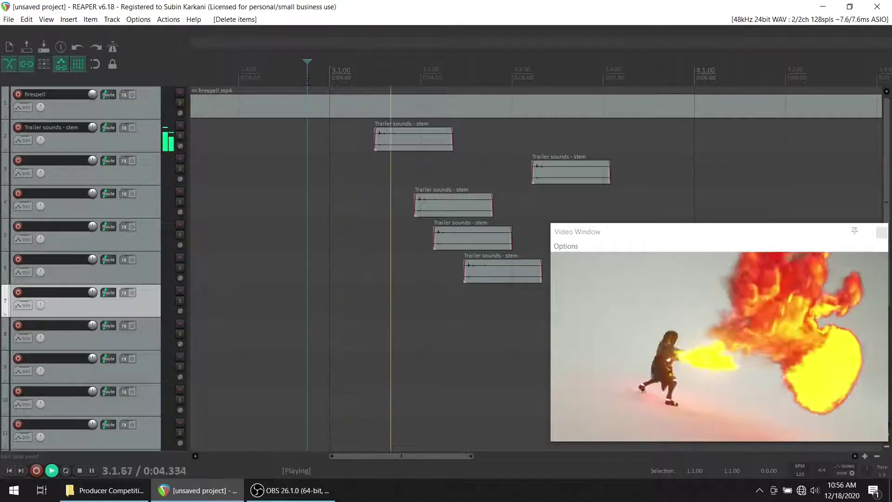
key("space")
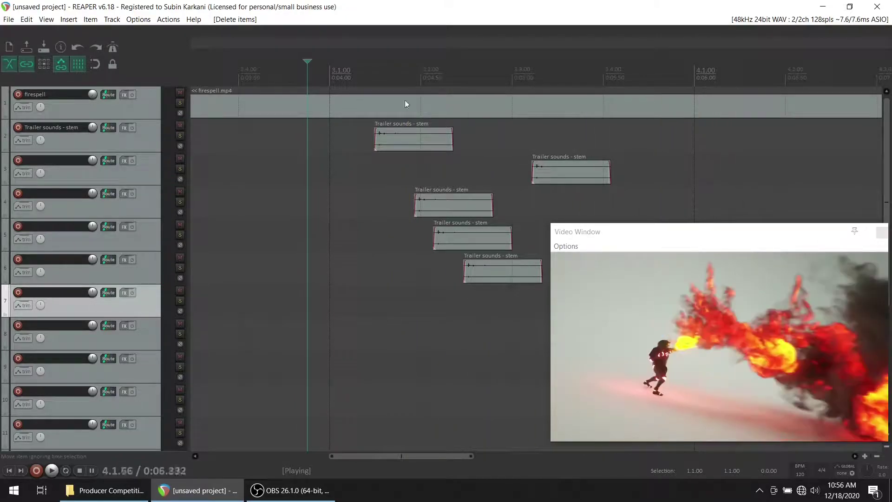
key("space")
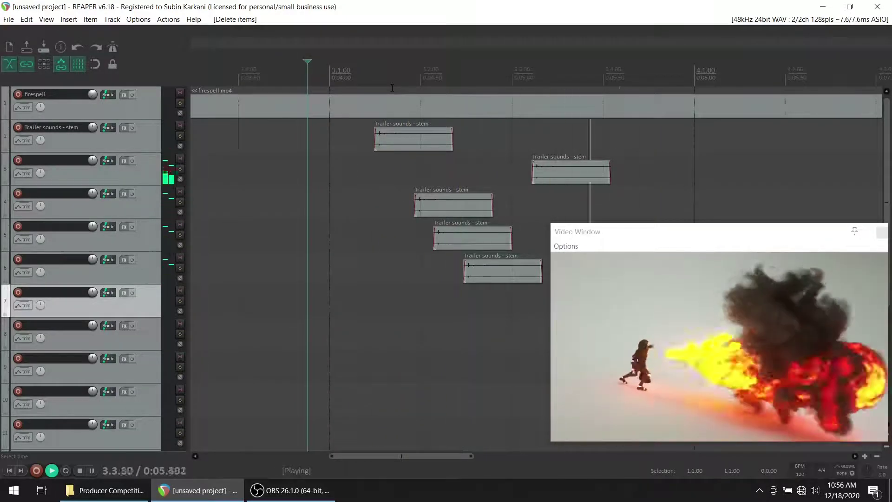
key("space")
key("space")
key("space")
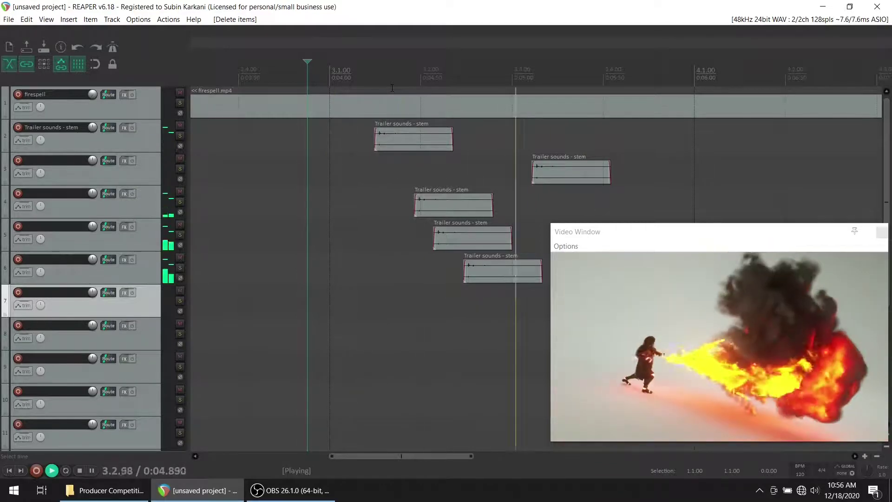
key("space")
key("space")
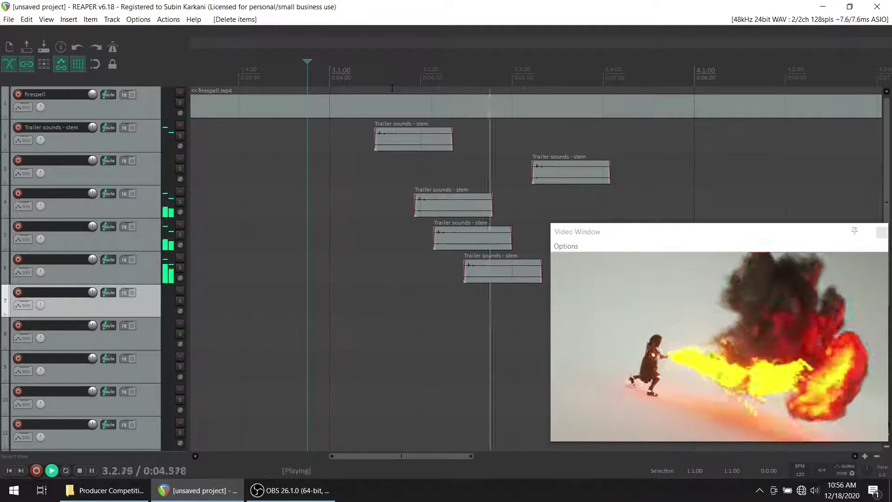
key("space")
key("space")
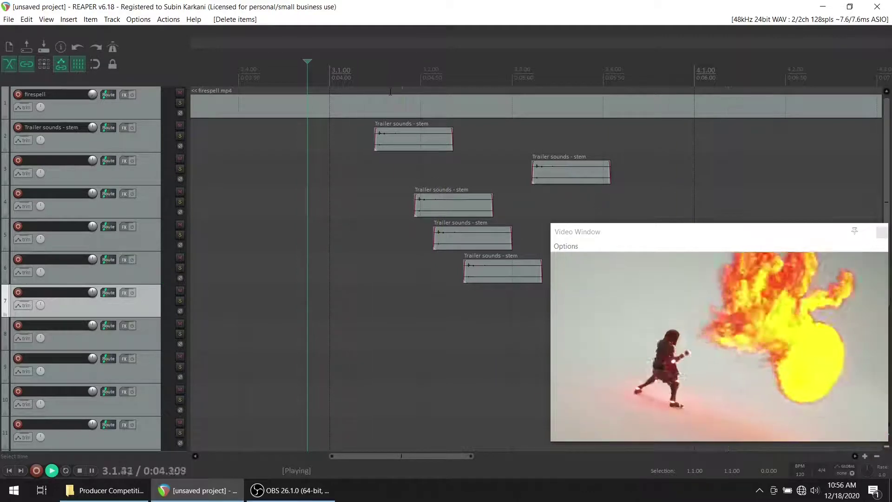
key("space")
key("space")
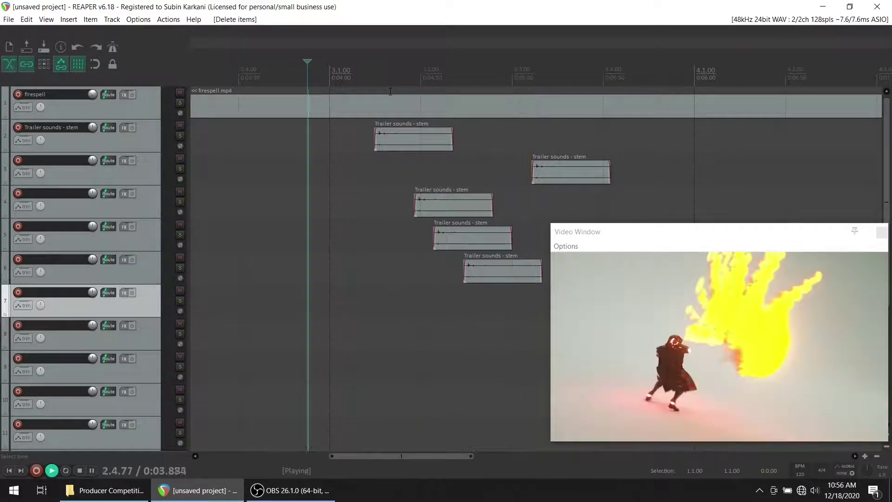
key("space")
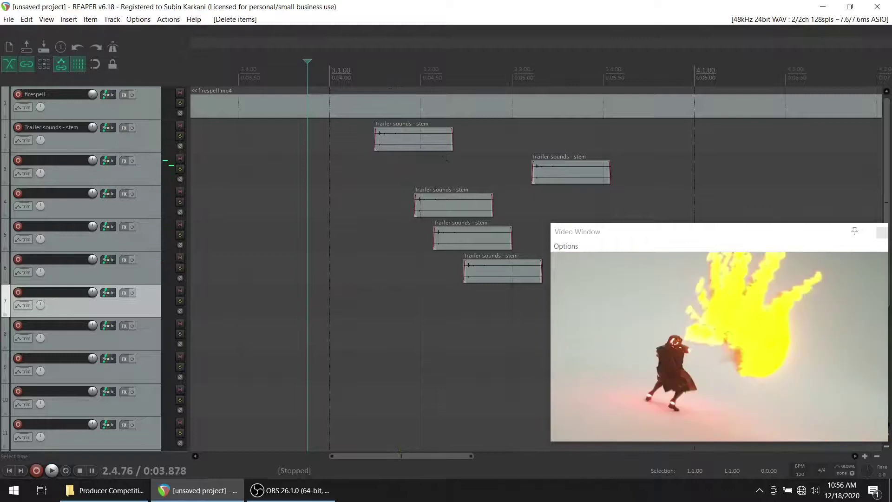
key("space")
key("space")
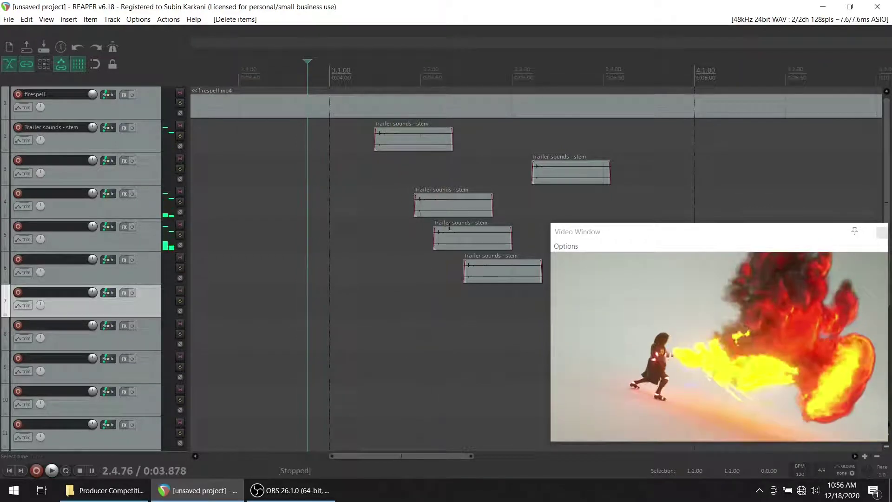
Try the track 3 hit earlier, between the starts of the track 5 and track 6 hits, and replay the sequence.
left_click_drag(573, 171, 494, 181)
left_click_drag(489, 180, 483, 181)
key("space")
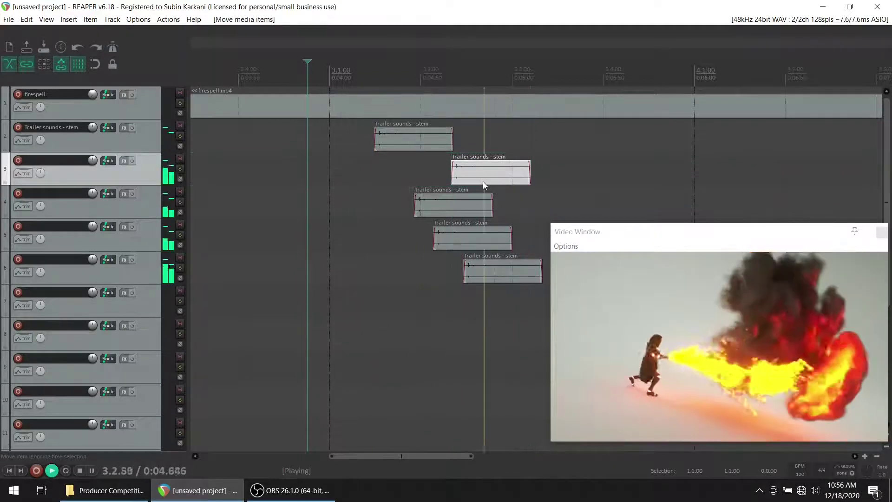
key("space")
key("space")
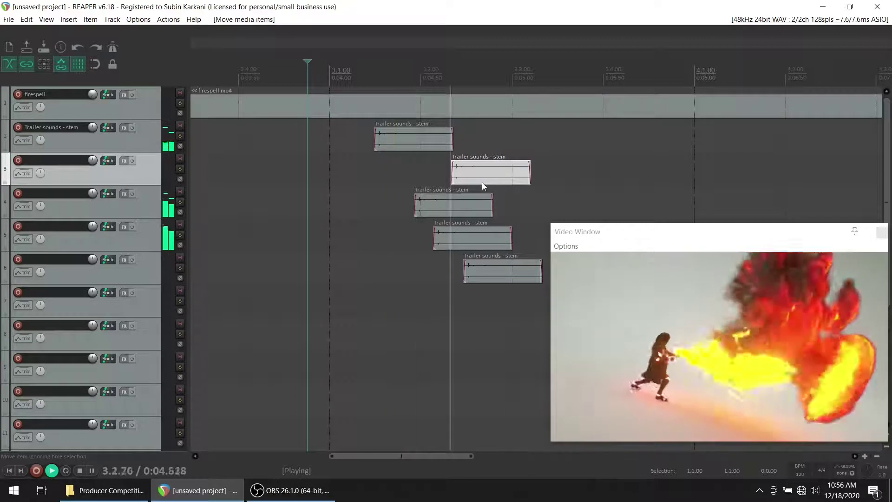
key("space")
key("space")
key("space")
key("space")
key("space")
Move the track 3 hit slightly later so it starts just after the track 6 hit, and replay the sequence.
left_click_drag(490, 166, 514, 177)
key("space")
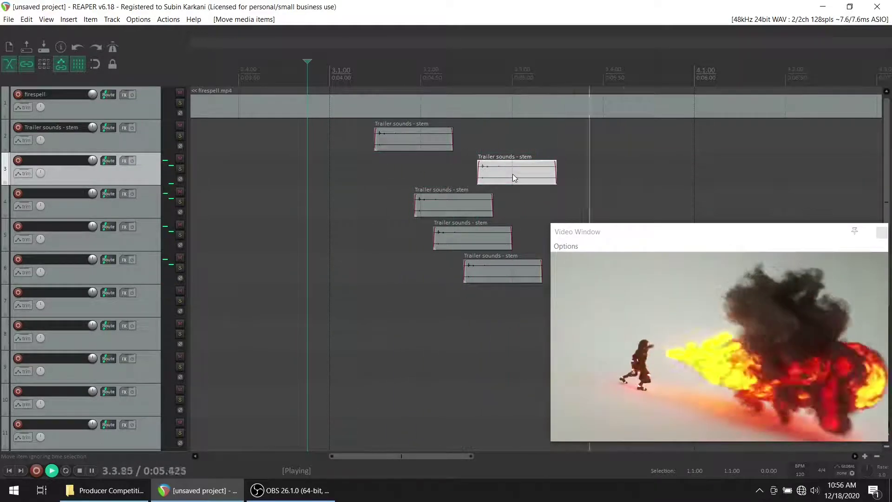
key("space")
key("space")
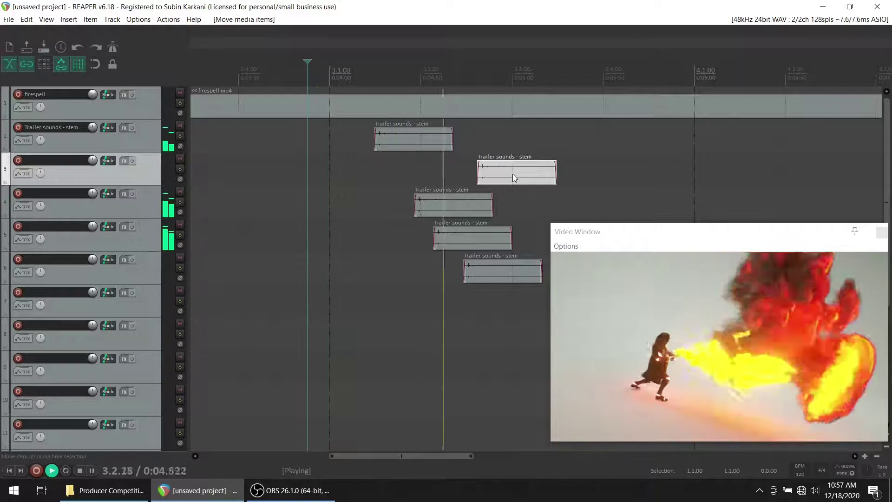
key("space")
key("space")
key("space")
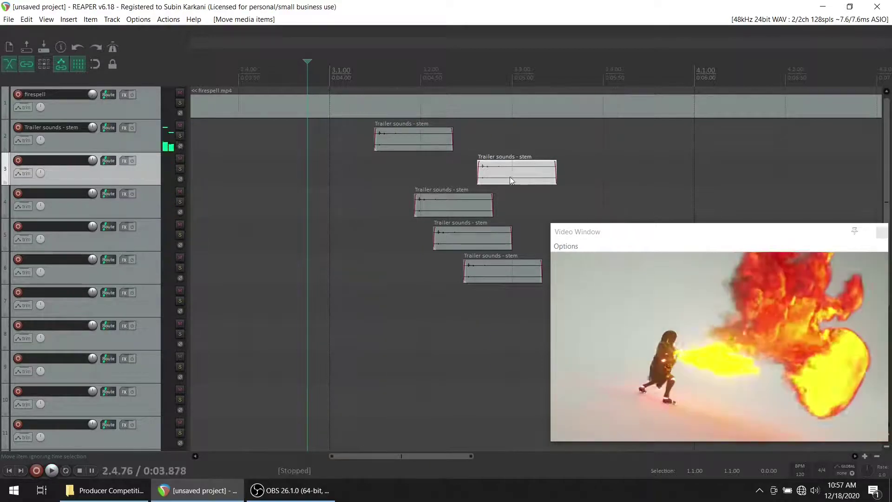
Scrub through the burst to 3.2.74 and move the track 6 hit earlier, between the track 5 and track 3 hits.
left_click_drag(362, 73, 369, 73)
left_click(317, 69)
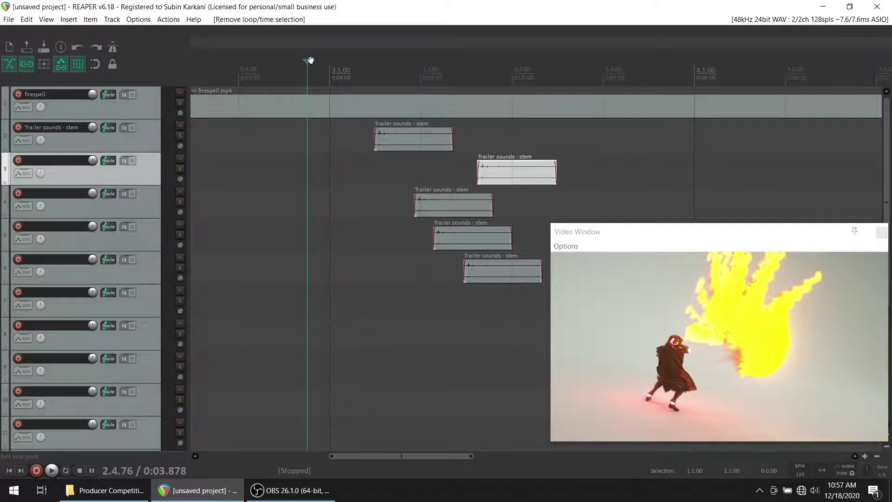
left_click_drag(307, 60, 476, 126)
left_click_drag(506, 265, 485, 262)
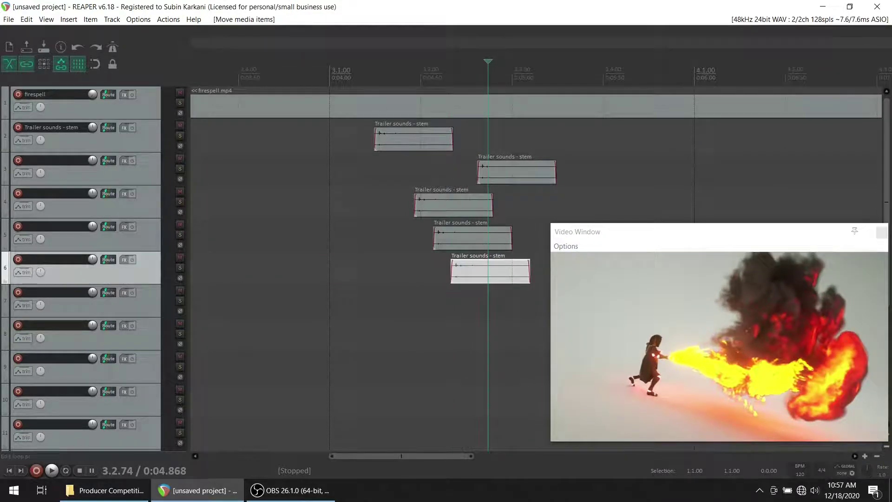
Play the respaced hits repeatedly from just before the first hit to check them against the video.
left_click(358, 72)
key("space")
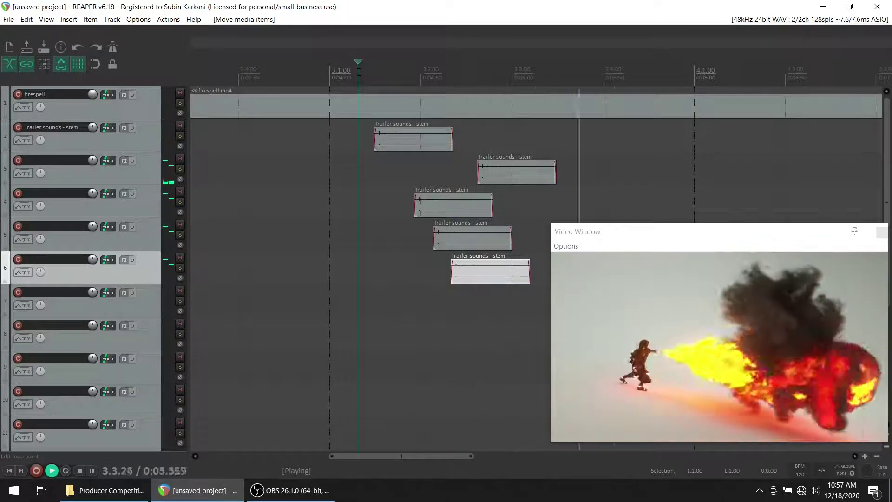
key("space")
key("space")
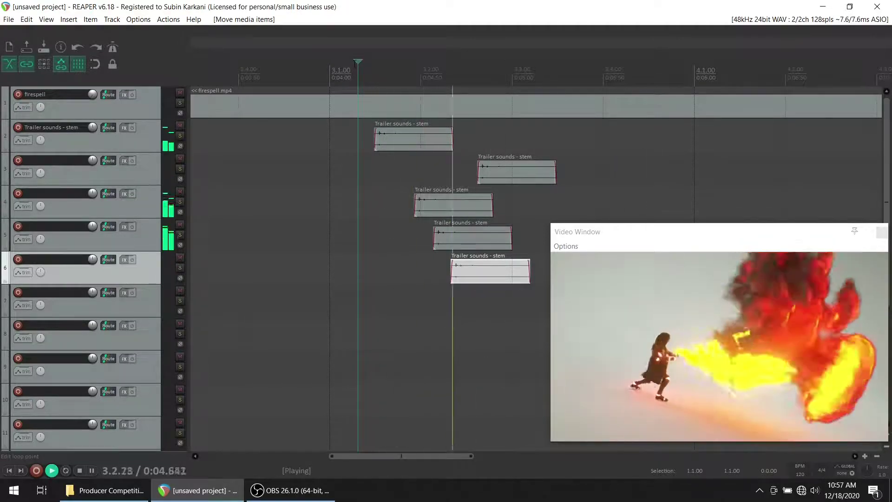
key("space")
key("space")
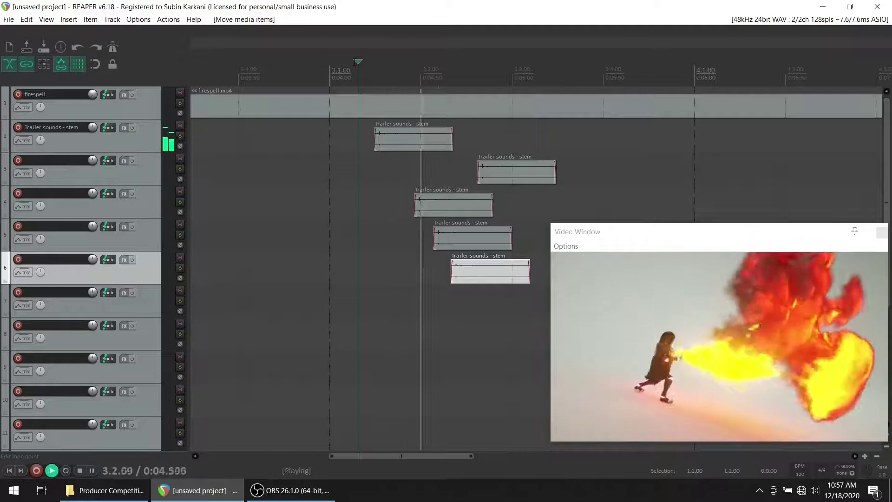
Replay the hits, move the track 3 hit later so it starts just after 3.3.00, and clear the stray time selection.
key("space")
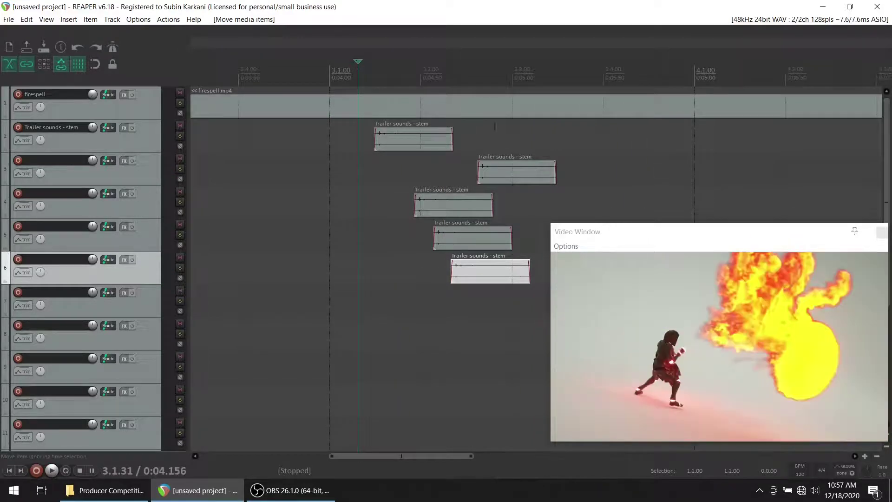
key("space")
key("space")
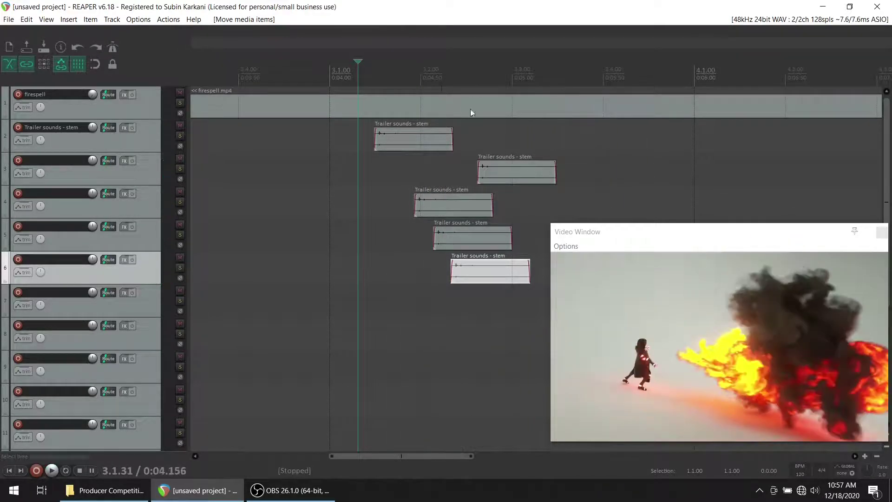
left_click_drag(434, 90, 528, 87)
left_click_drag(502, 170, 546, 170)
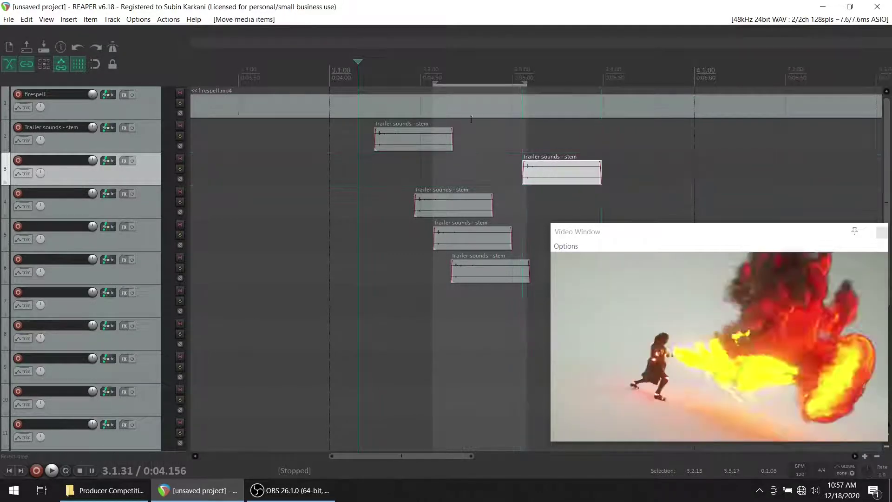
key("Escape")
Play the sequence repeatedly from 3.1.31 to check the spacing with the track 3 hit at its later position.
key("space")
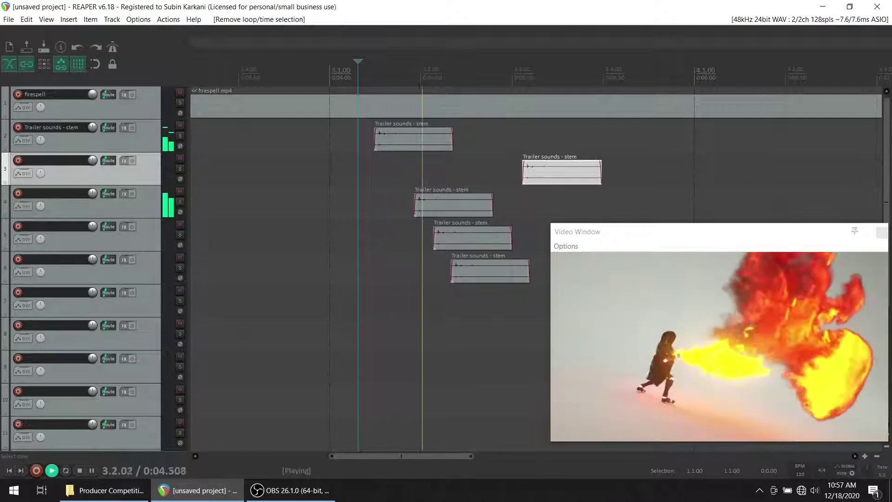
key("space")
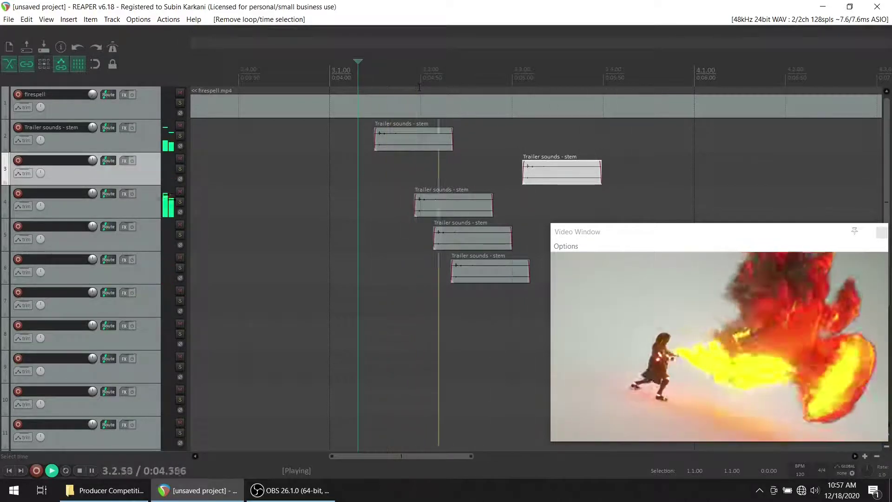
key("space")
key("space")
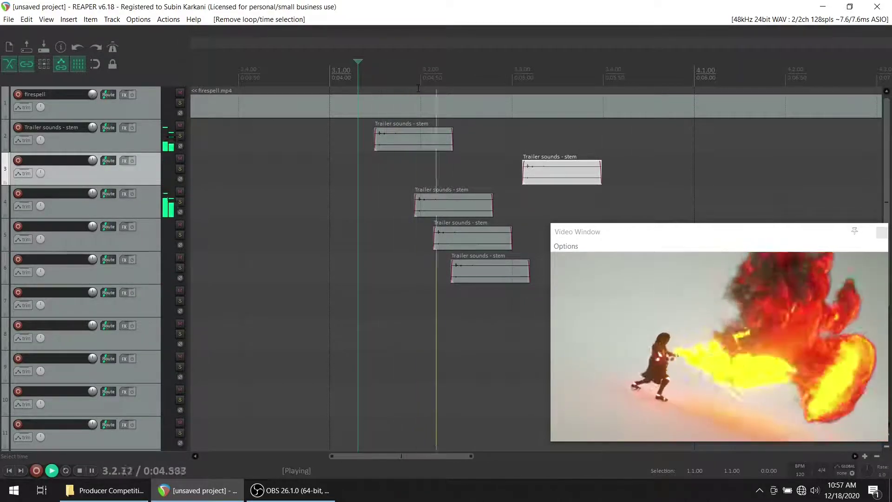
key("space")
key("space")
key("space")
Scrub to 3.1.84 and move track 3 below track 6 so the track order follows the timing of the hits.
left_click_drag(358, 61, 406, 74)
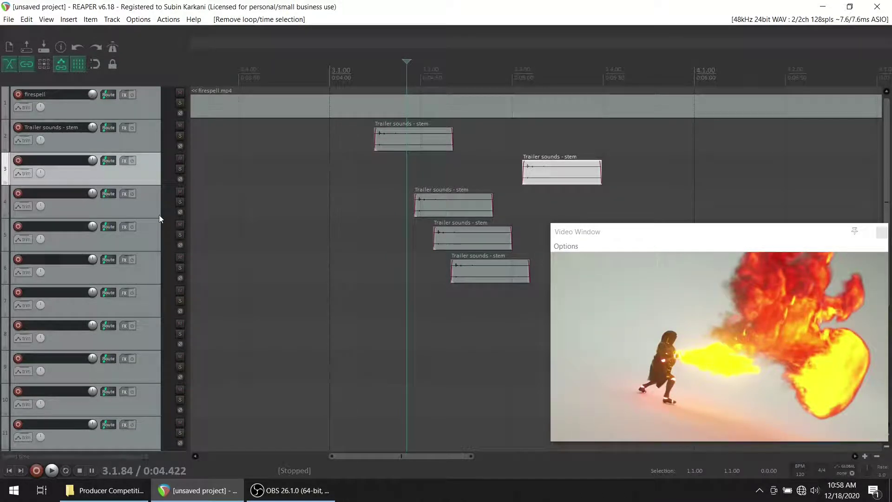
left_click(152, 205)
right_click(152, 205)
left_click(150, 136)
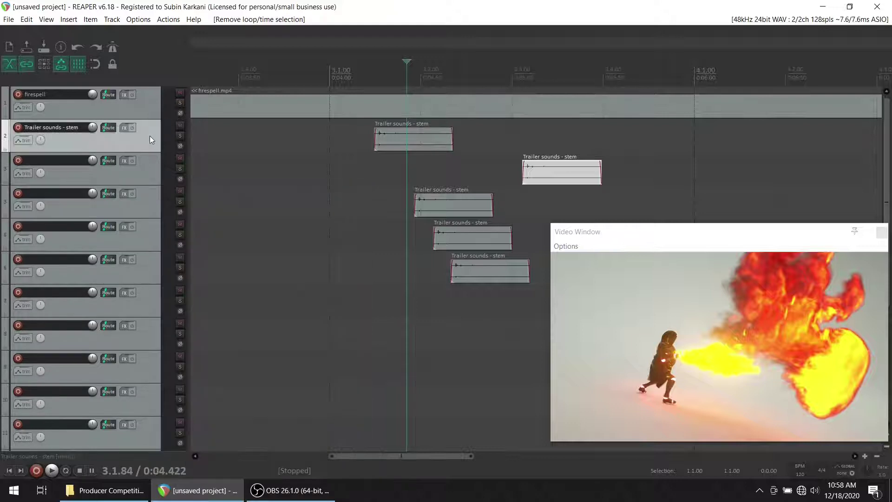
left_click(156, 160)
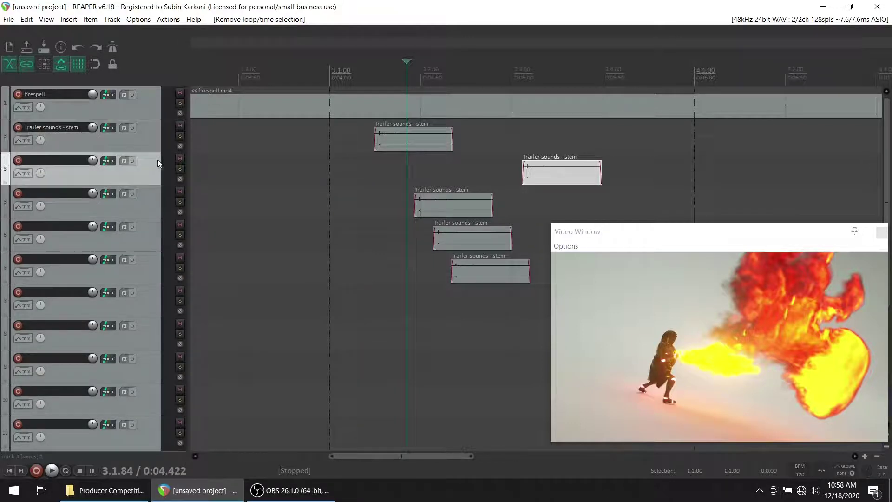
left_click_drag(157, 172, 156, 223)
left_click_drag(168, 284, 168, 286)
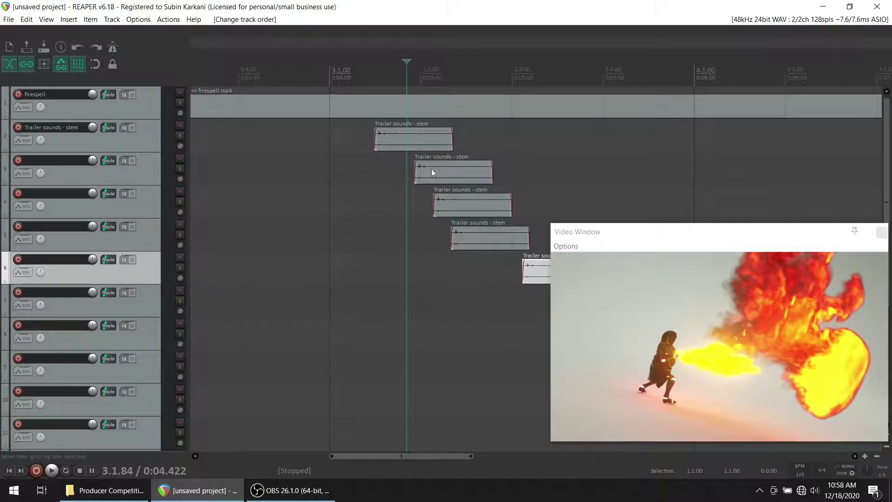
Duplicate track 3 and move the hit on the upper copy slightly earlier, to start at 3.1.80.
left_click(150, 169)
right_click(151, 169)
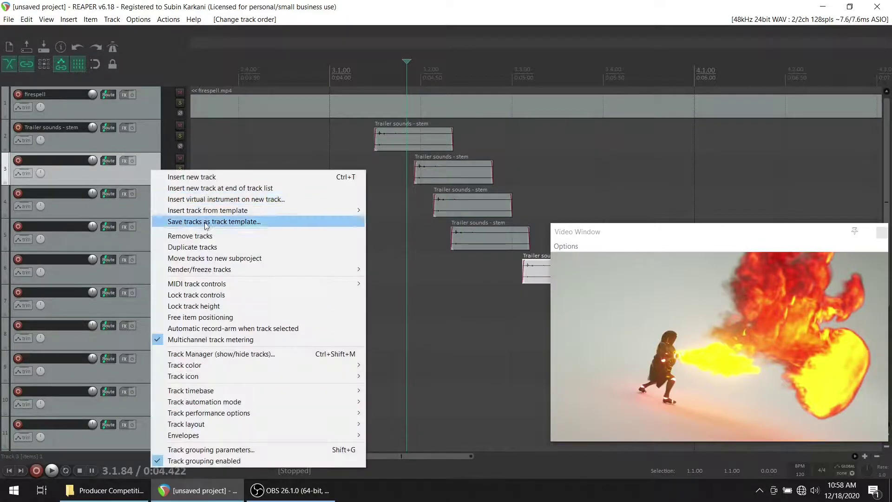
left_click(220, 247)
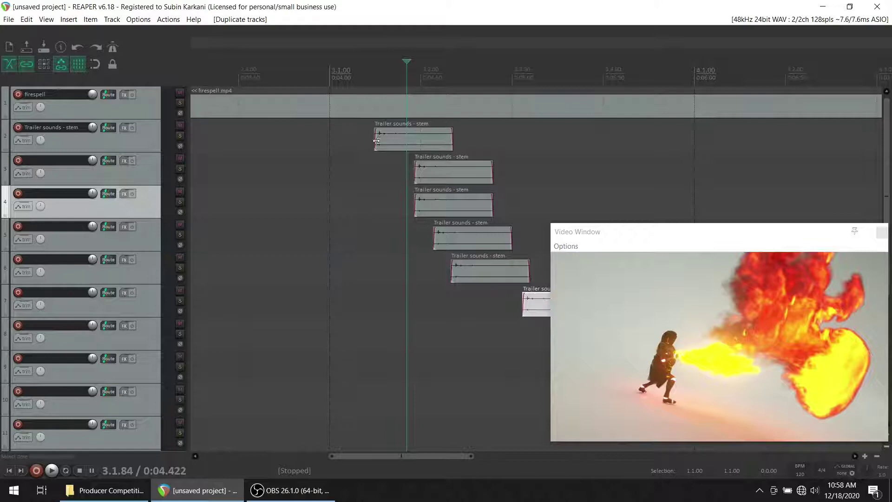
left_click_drag(442, 173, 429, 173)
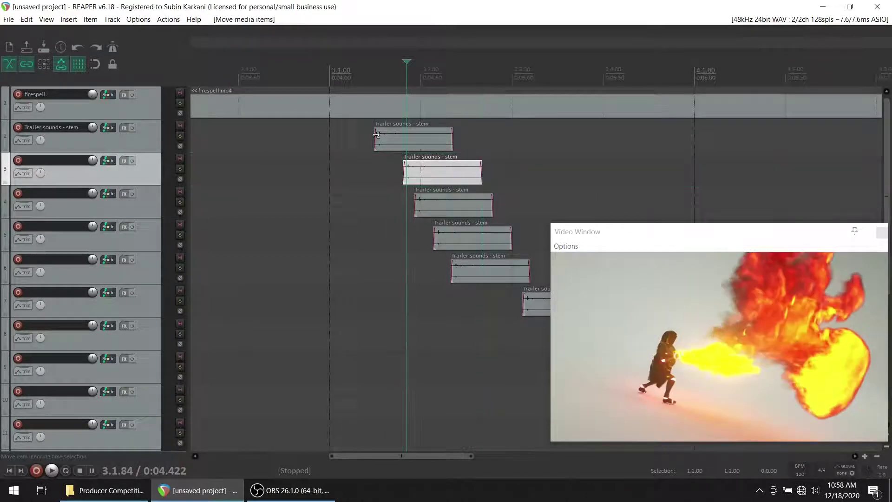
Play the sequence with the added hit from 3.1.40 and from 3.1.00 to check it against the video.
left_click(367, 75)
key("space")
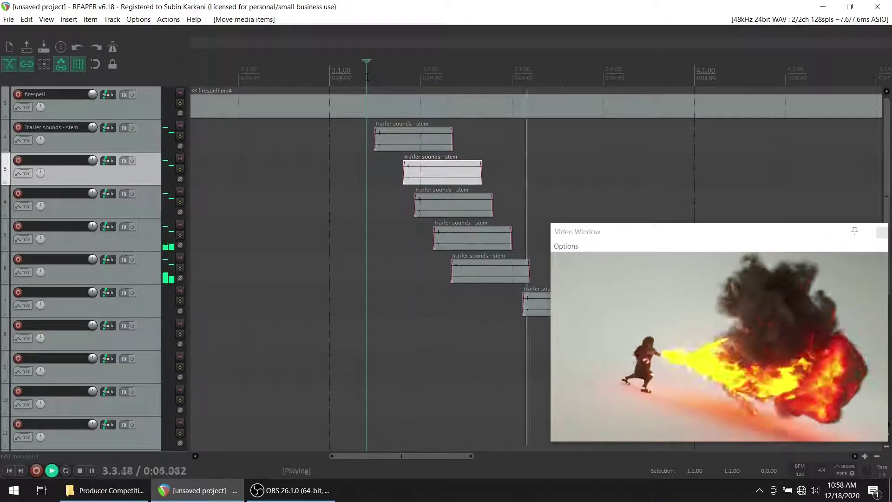
left_click(367, 77)
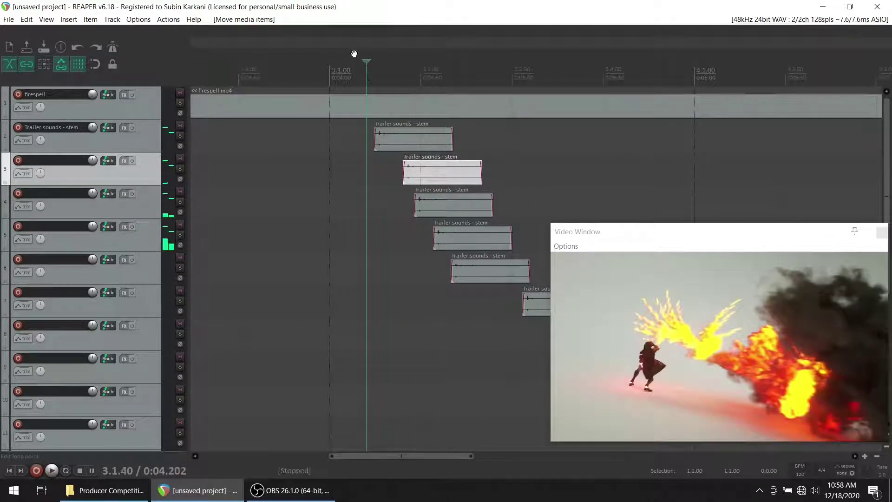
key("space")
left_click(330, 70)
key("space")
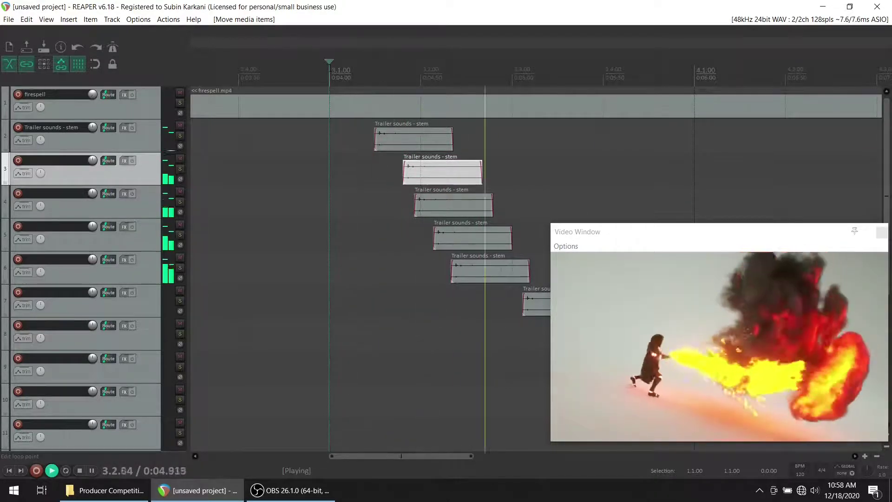
key("space")
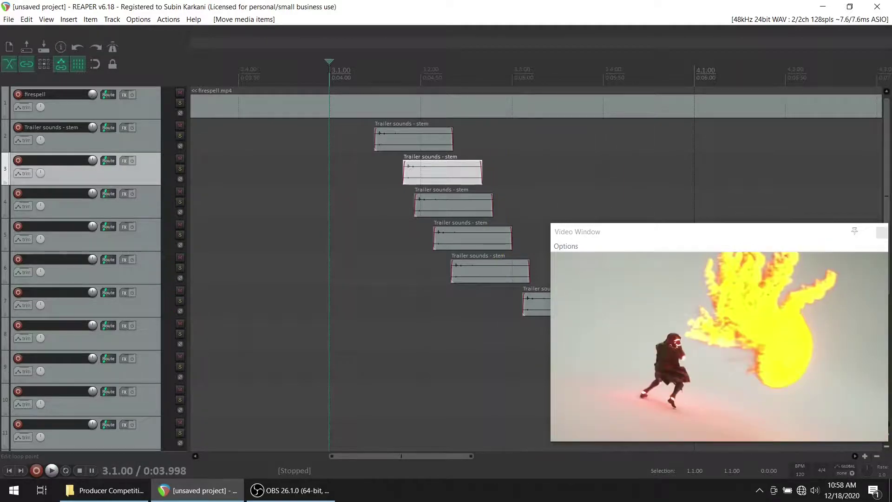
key("space")
key("space")
Scrub through the first fire burst and move the track 3 hit earlier, to start at 3.1.63 just after the track 2 hit.
left_click_drag(330, 59, 393, 65)
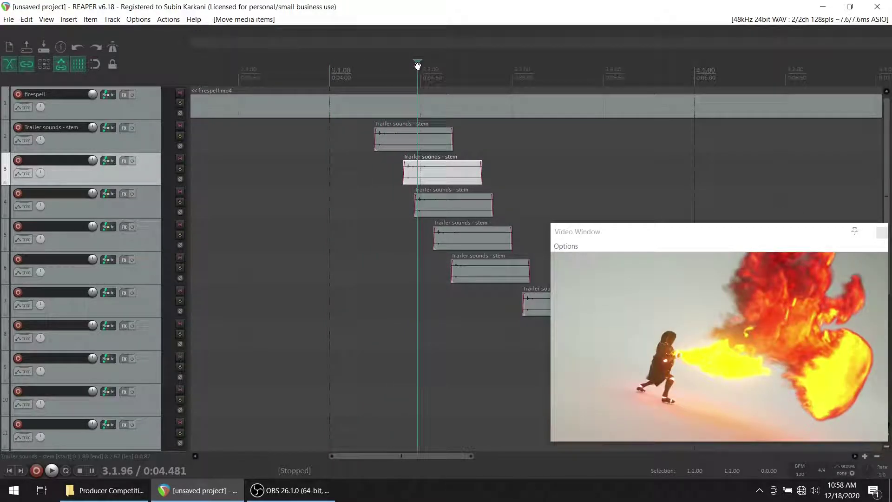
left_click_drag(384, 70, 403, 91)
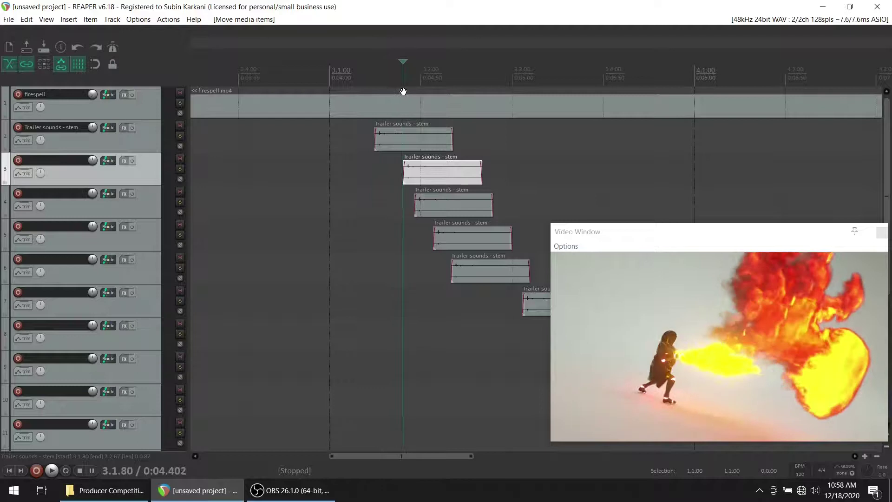
left_click_drag(438, 174, 420, 178)
Scrub through the burst and replay the sequence from 3.1.31 and 2.4.77 to check the two opening hits.
left_click_drag(392, 60, 403, 83)
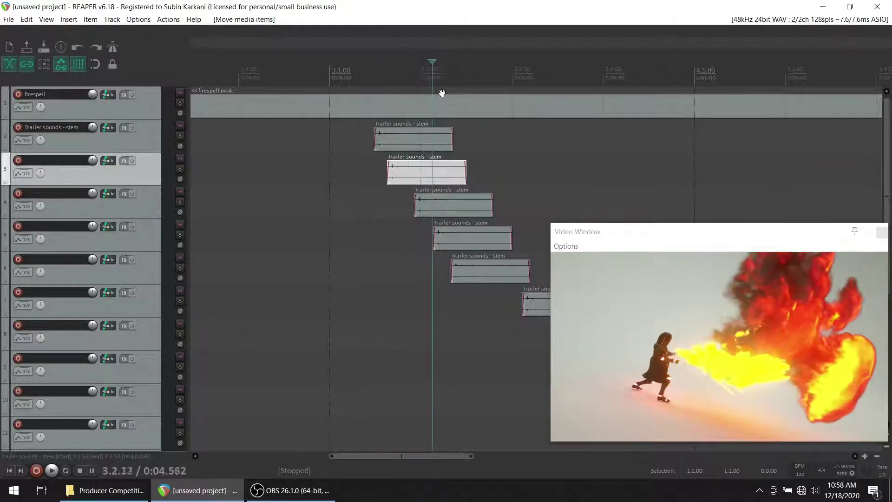
left_click_drag(413, 104, 357, 119)
key("space")
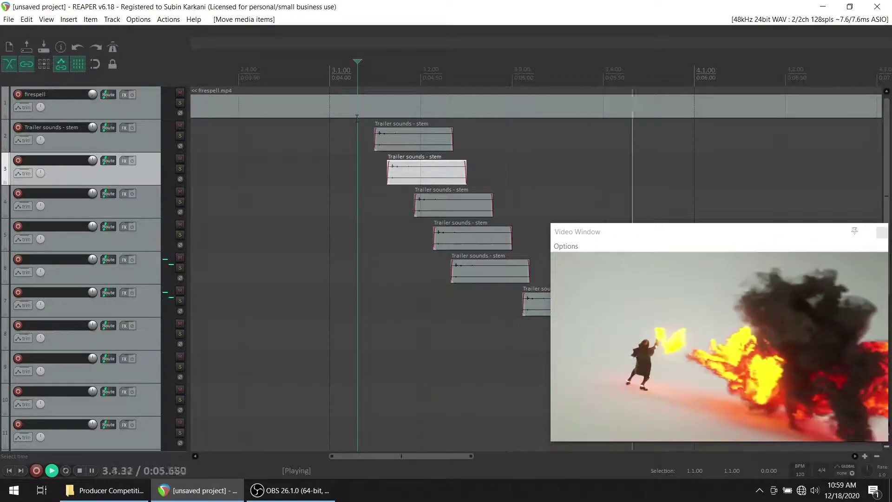
key("space")
key("space")
key("space")
left_click(309, 75)
key("space")
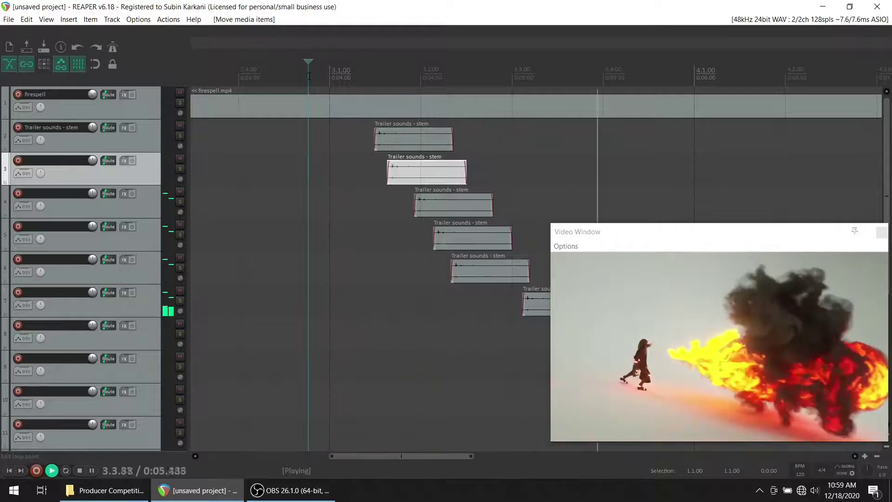
left_click(309, 76)
left_click(310, 75)
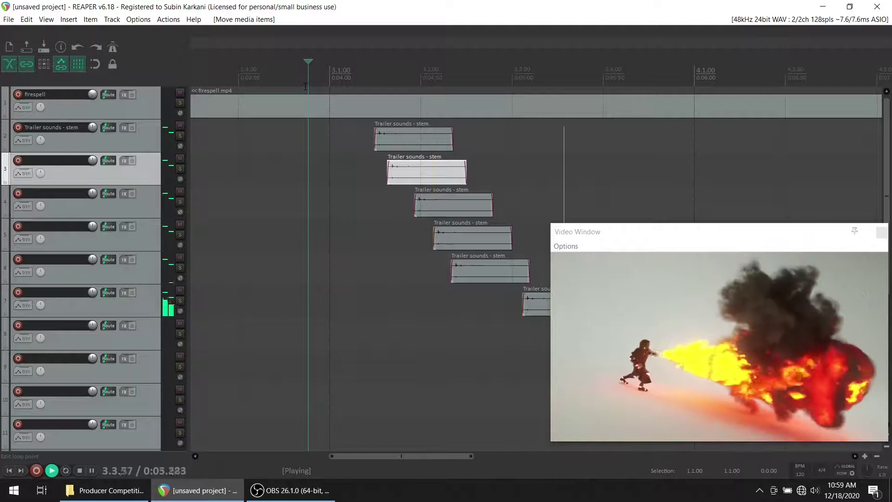
left_click(305, 87)
key("space")
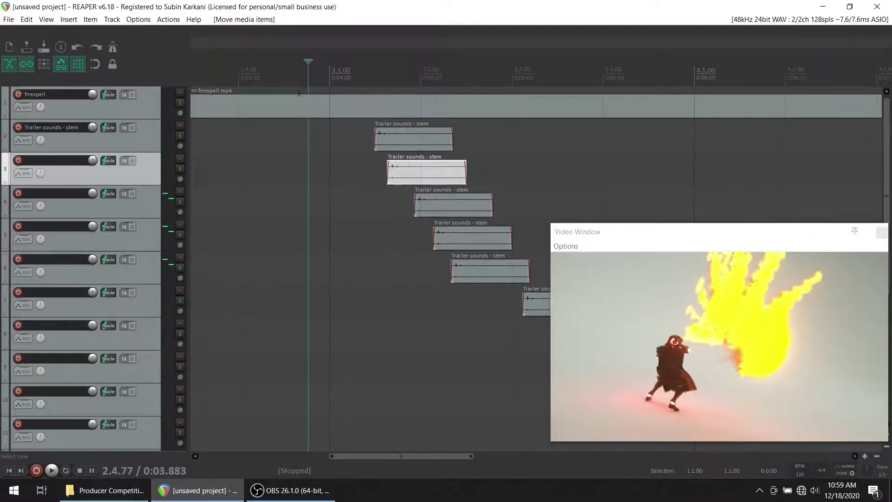
Scrub to the burst around 3.2.13, move the track 4 hit later to just before the track 5 hit, and replay.
left_click_drag(321, 68, 434, 80)
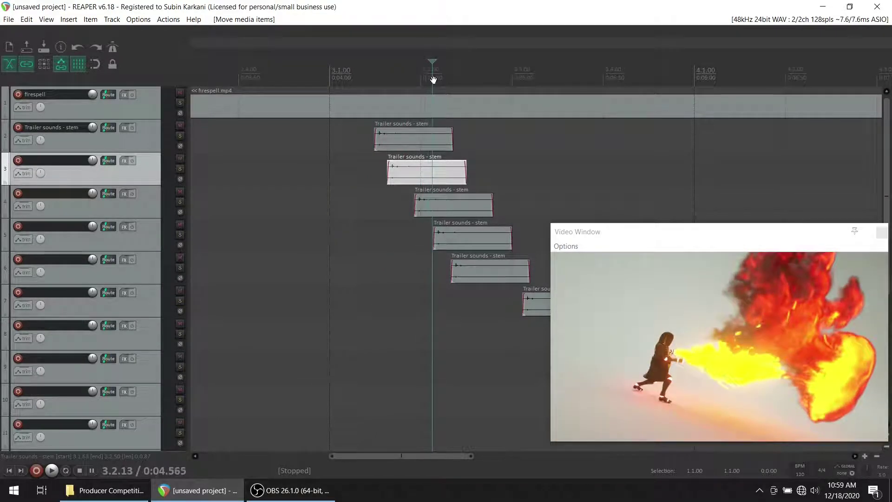
left_click_drag(438, 199, 456, 203)
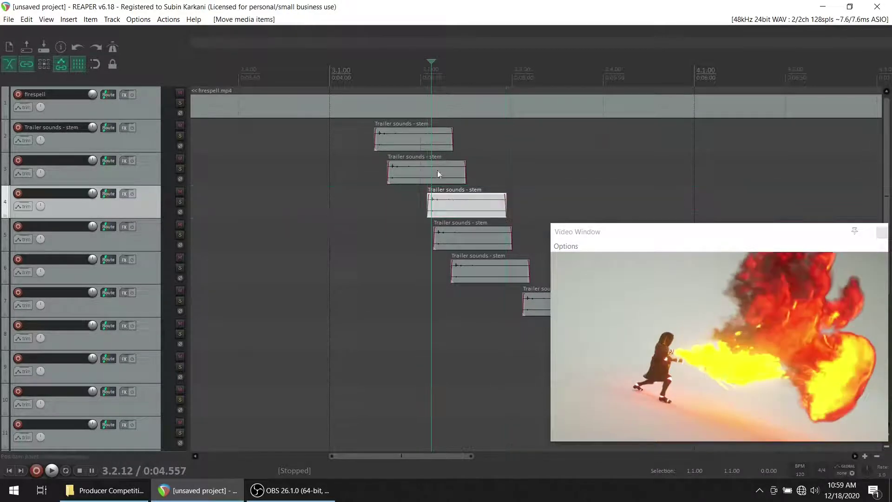
left_click_drag(434, 61, 436, 62)
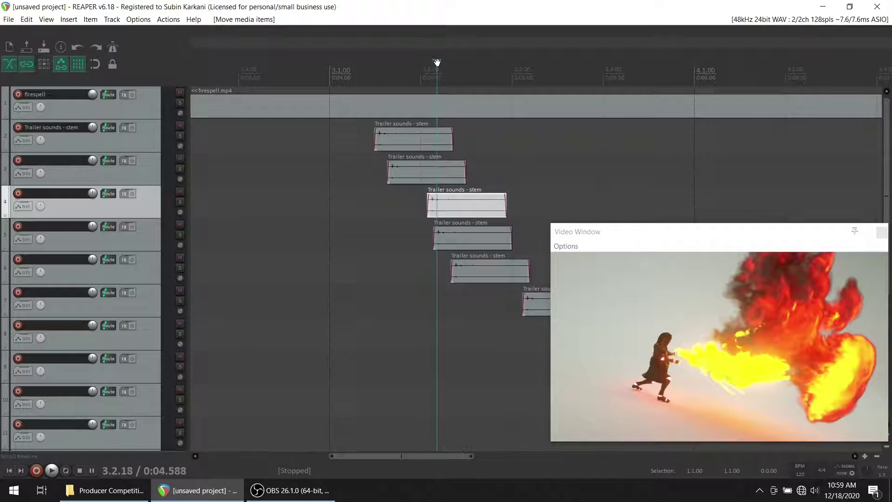
left_click(366, 71)
key("space")
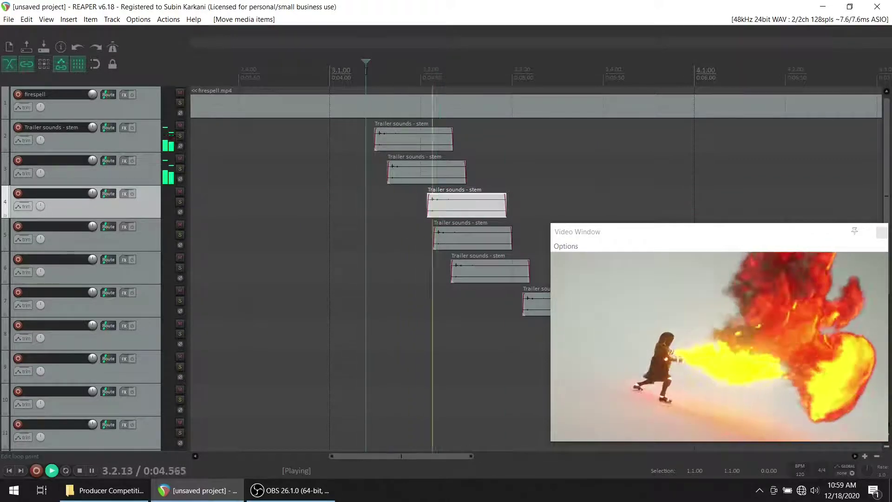
key("space")
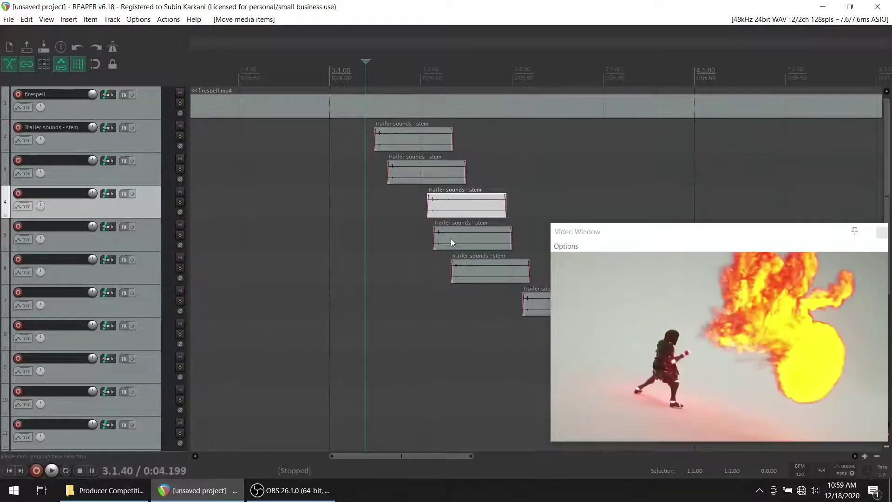
Move the track 5 hit slightly later, between the starts of the track 4 and track 6 hits, and replay the sequence.
left_click_drag(449, 239, 456, 239)
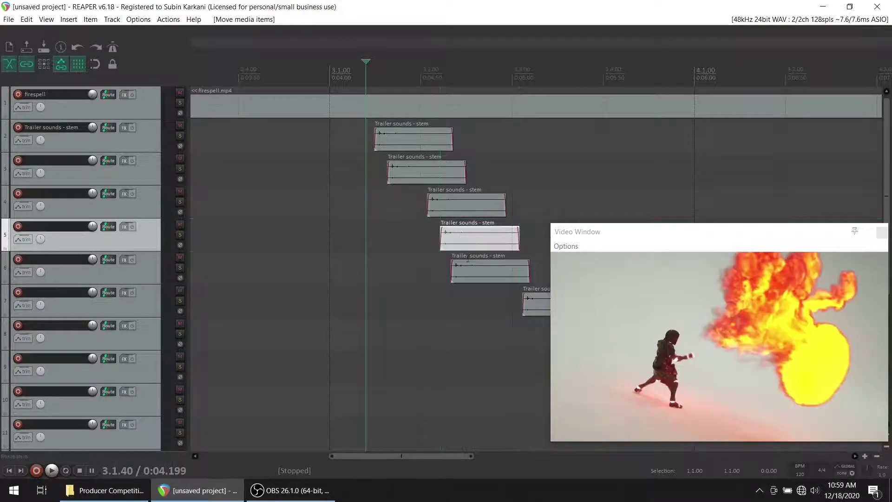
key("space")
key("space")
key("space")
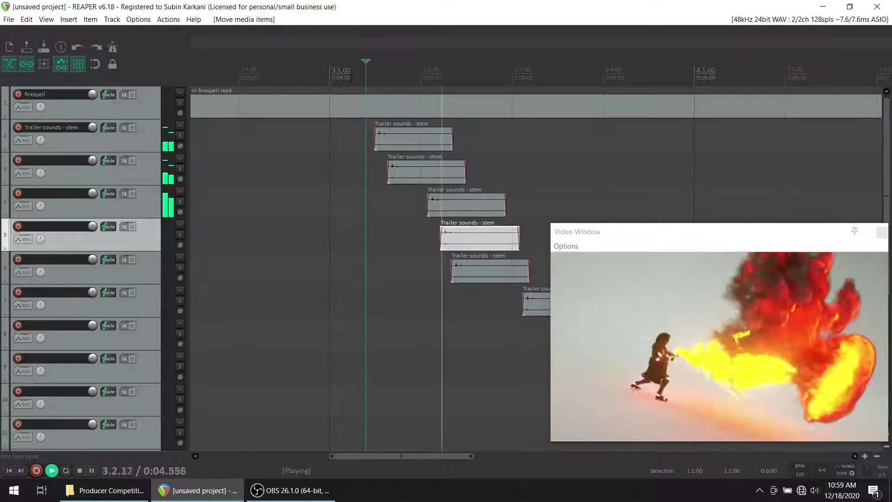
key("space")
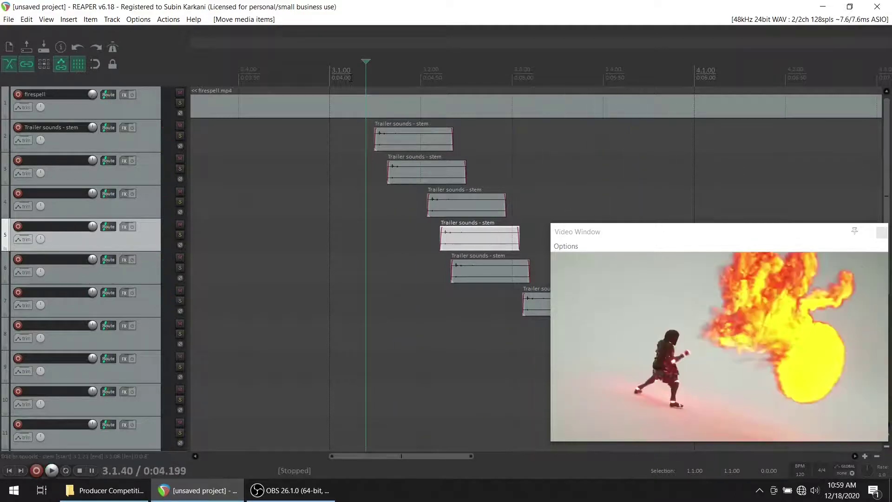
key("space")
key("space")
Scrub through the burst to 3.2.36 and move the track 5 and track 6 hits later, past the start of the track 7 hit.
left_click_drag(365, 61, 456, 94)
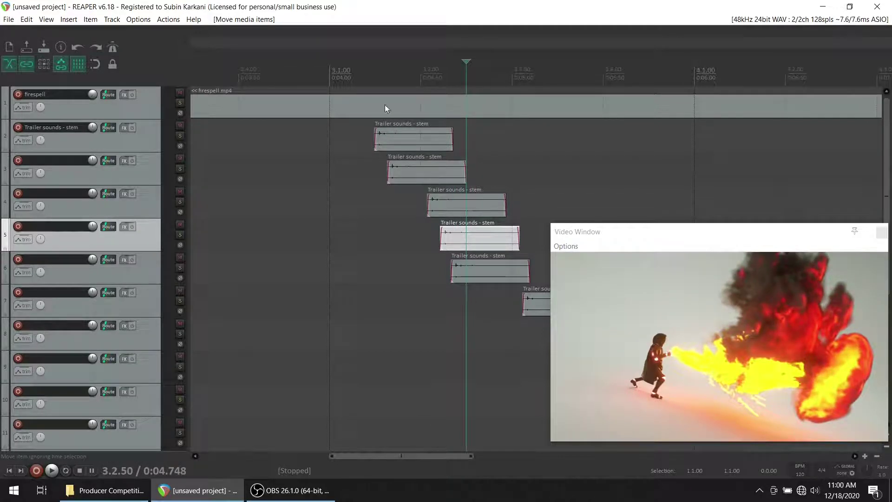
left_click(467, 61)
mouse_move(368, 91)
left_mouse_down()
mouse_move(341, 95)
mouse_move(360, 101)
left_mouse_up()
left_click_drag(386, 102, 454, 109)
left_click_drag(474, 247, 558, 246)
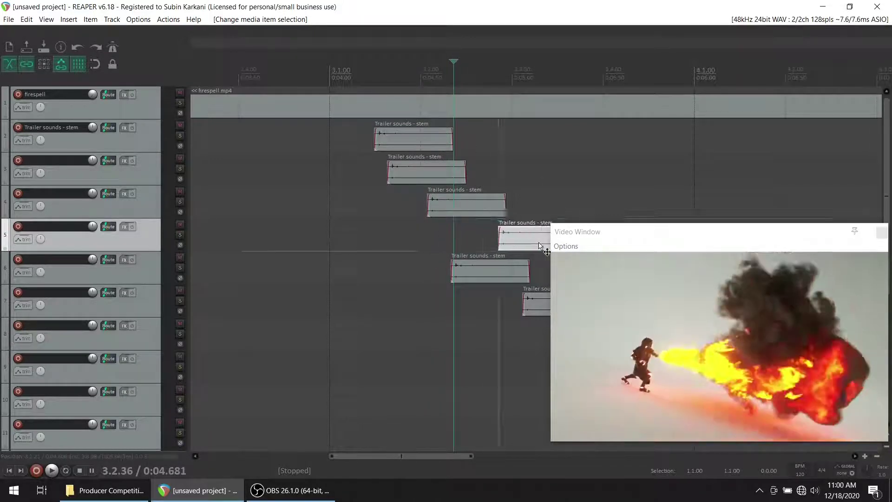
left_click_drag(490, 273, 601, 238)
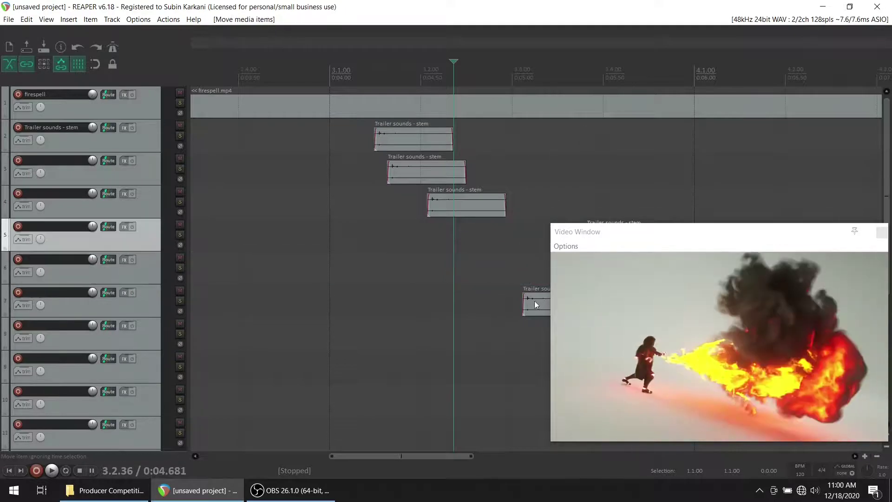
Move the track 7 hit later, and shift the track 4 hit slightly earlier to match the burst around 3.2.13.
left_click_drag(535, 300, 561, 307)
left_click(369, 73)
left_click_drag(366, 62, 433, 74)
left_click_drag(461, 197, 456, 199)
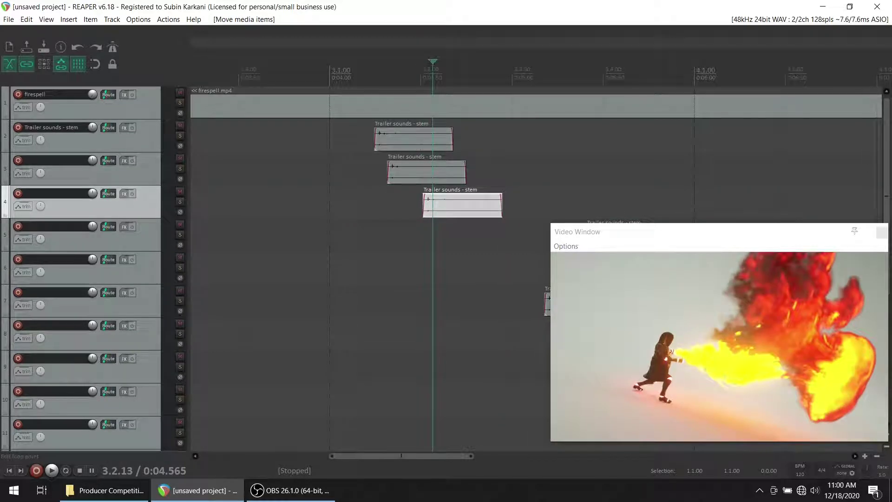
Scrub to the burst at 3.2.30 and move the track 5 hit earlier to start there, shortly after the track 4 hit.
left_click_drag(427, 63, 362, 108)
left_click_drag(377, 60, 447, 76)
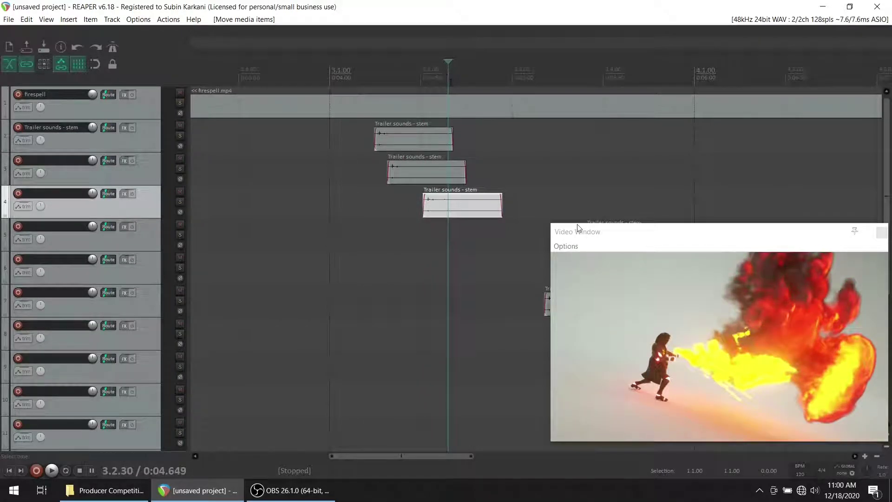
left_click_drag(636, 237, 690, 300)
left_click_drag(615, 245, 467, 238)
Replay the sequence, including from 2.4.62, to check the hits on tracks 2 to 5 against the fire bursts.
left_click(370, 74)
key("space")
key("space")
left_click(296, 65)
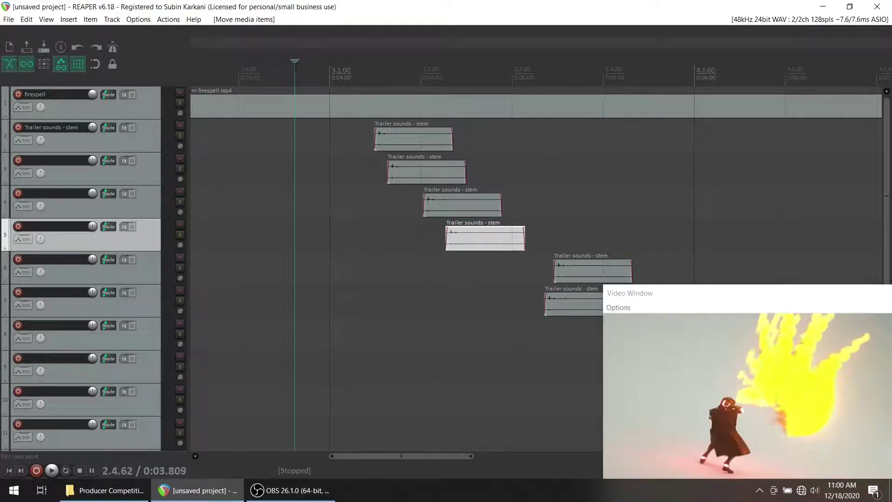
key("space")
key("space")
key("space")
key("space")
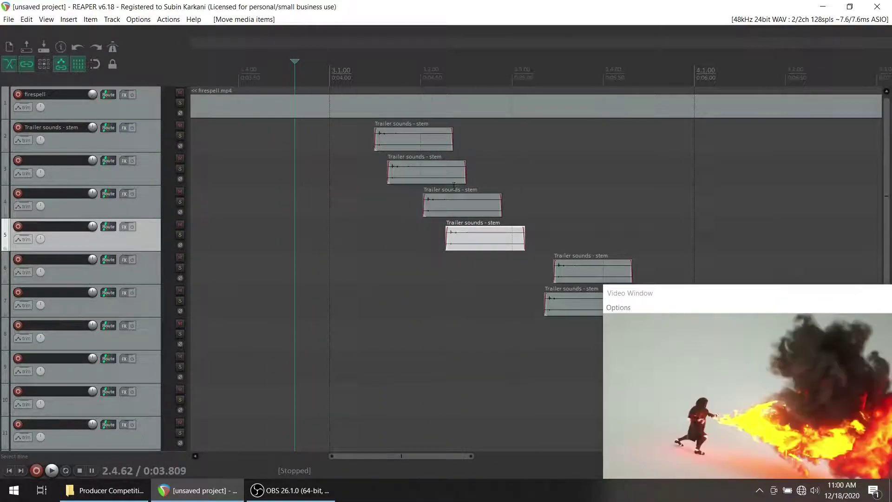
Move the video window clear of the hits and replay the sequence from 2.4.62 and 2.3.21.
scroll(454, 186, "down", 2)
left_click(615, 296)
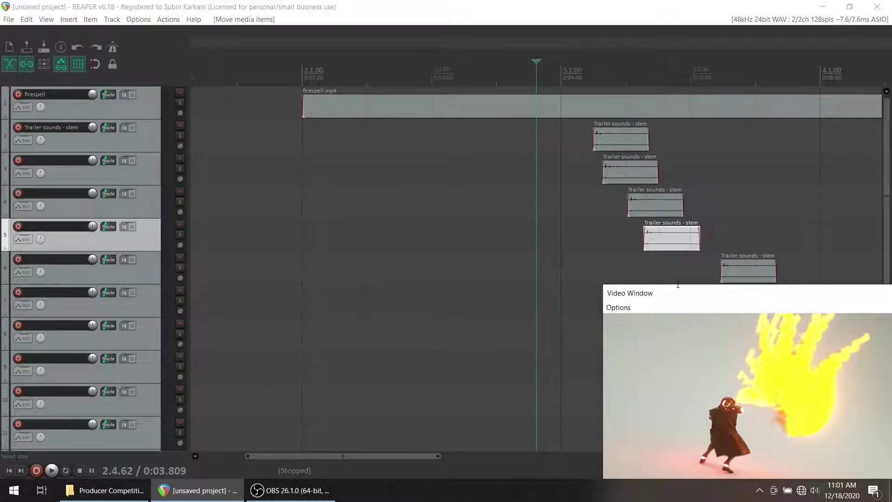
left_click_drag(685, 297, 273, 199)
key("space")
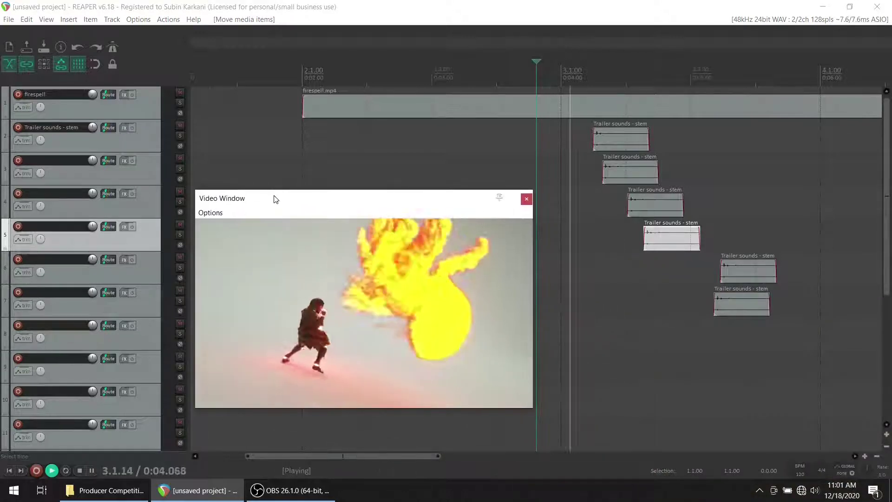
key("space")
key("space")
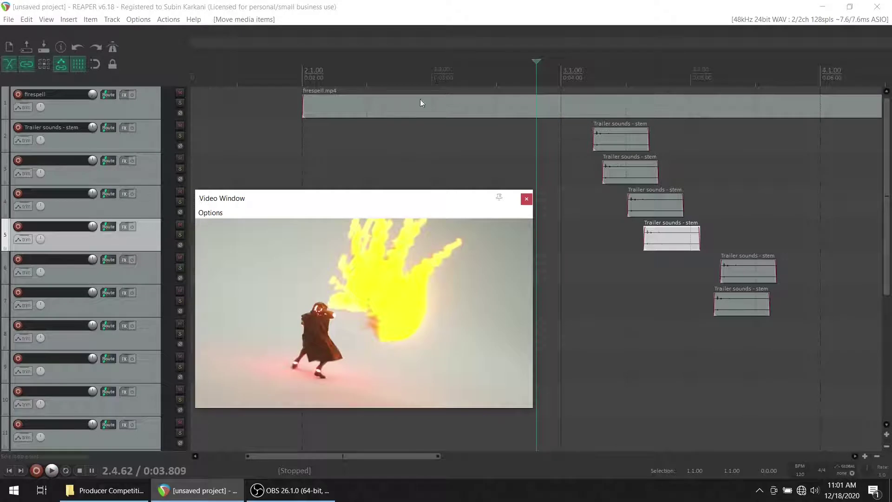
key("space")
left_click(446, 70)
key("space")
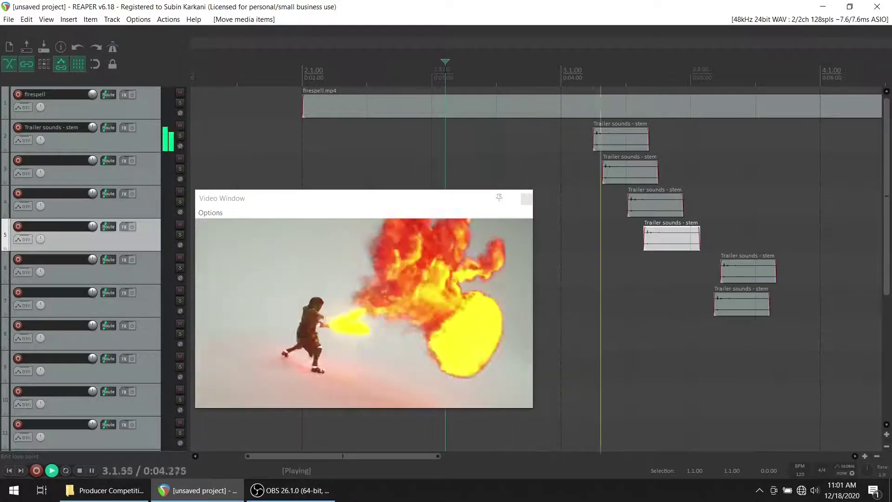
key("space")
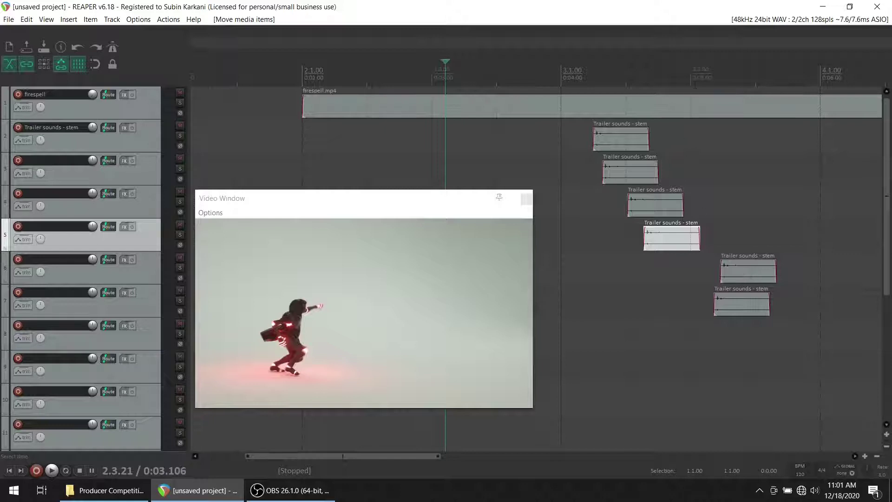
Try the track 7 hit earlier, near the start of the track 5 hit, replay from 3.1.17, and undo the move.
left_click(704, 70)
key("space")
key("space")
left_click_drag(740, 307, 682, 308)
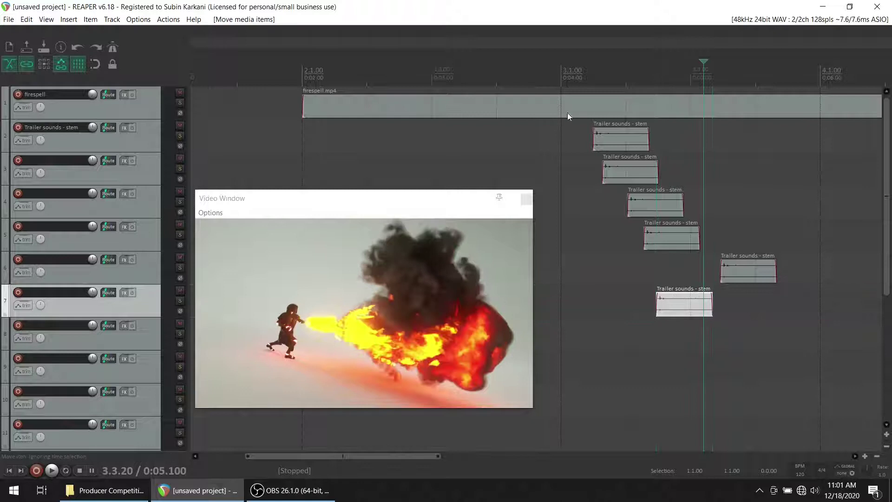
left_click(572, 71)
key("space")
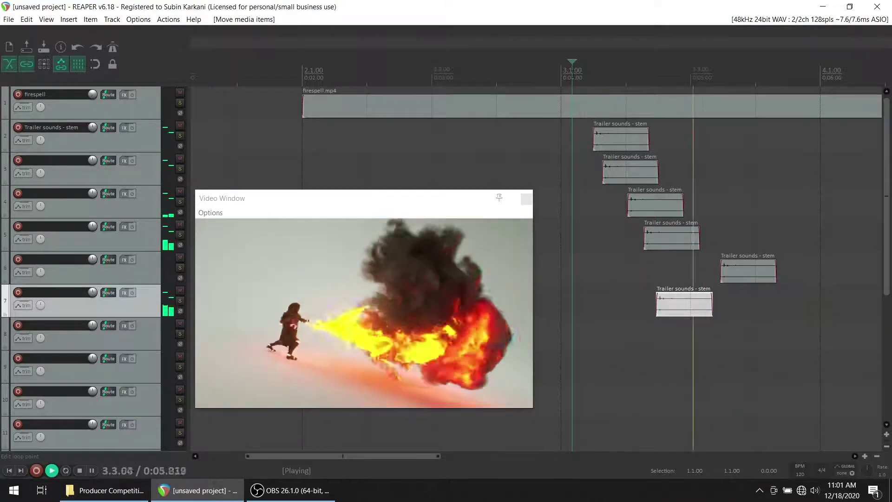
key("space")
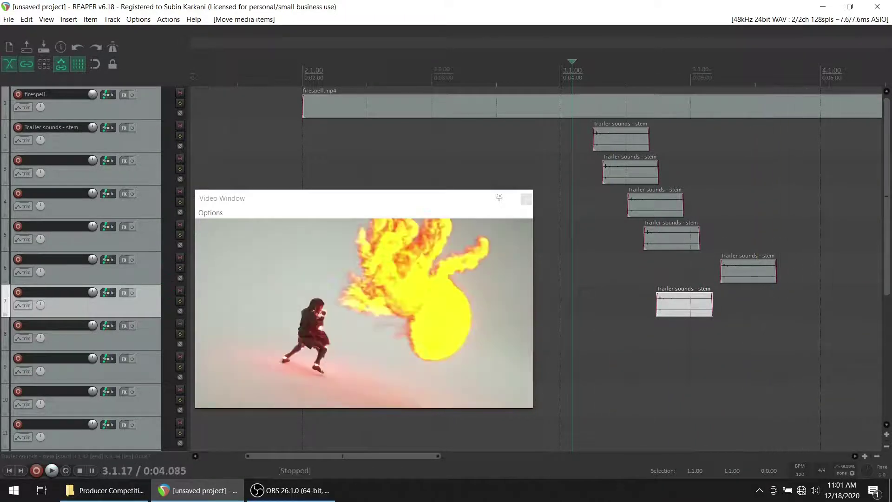
key("ctrl+z")
key("ctrl+z")
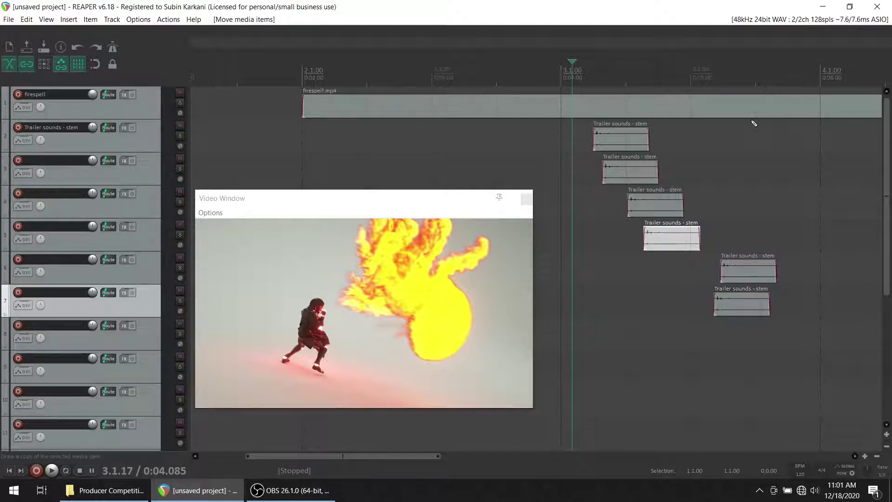
Move the track 6 hit earlier to start shortly after the track 5 hit, and replay the sequence from 2.1.10.
left_click_drag(753, 271, 684, 269)
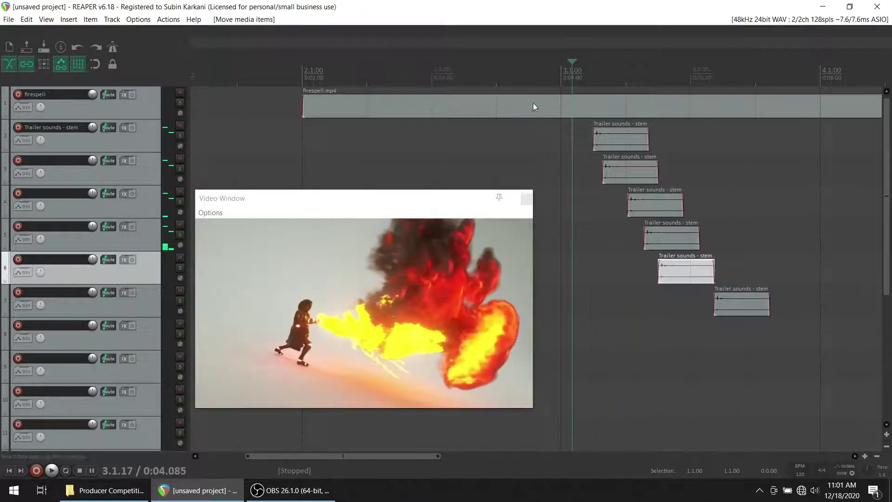
left_click(307, 62)
key("space")
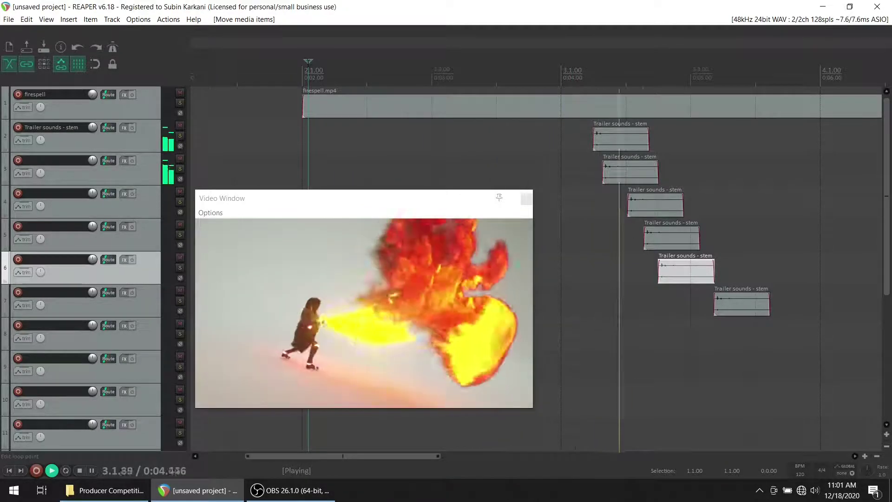
key("space")
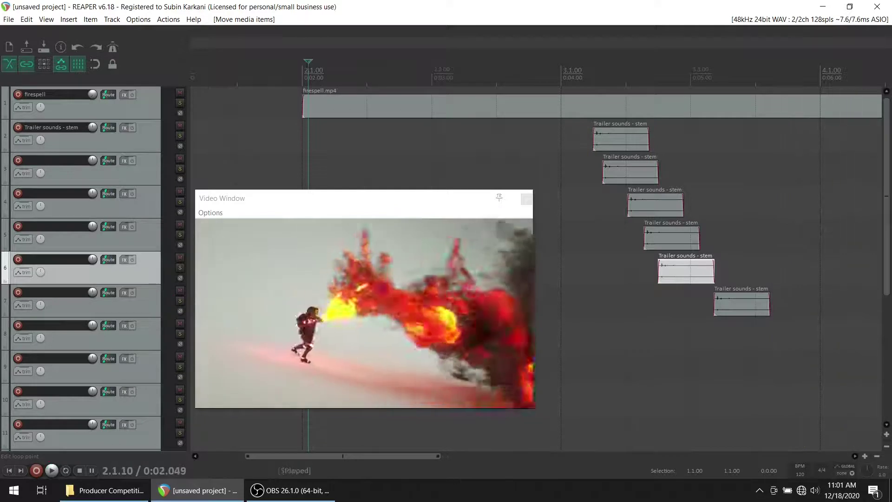
Replay the clip repeatedly from 2.1.10 to check the timing of all six hits against the fire bursts.
key("space")
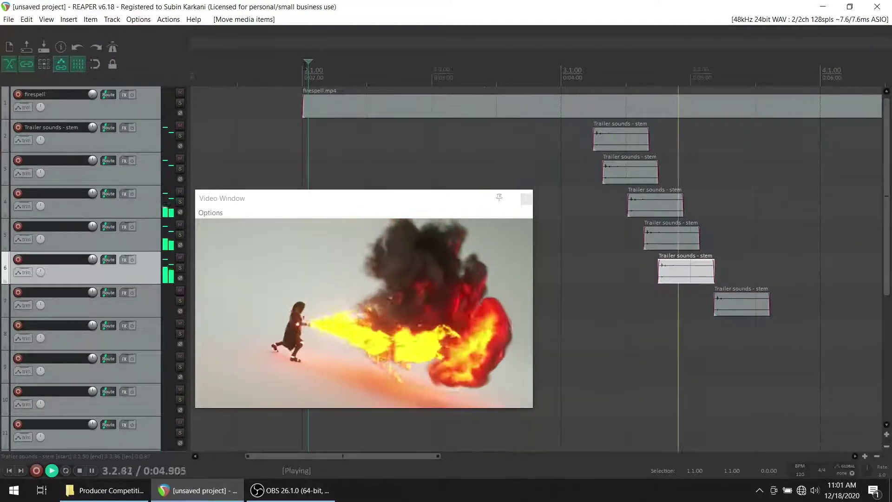
key("space")
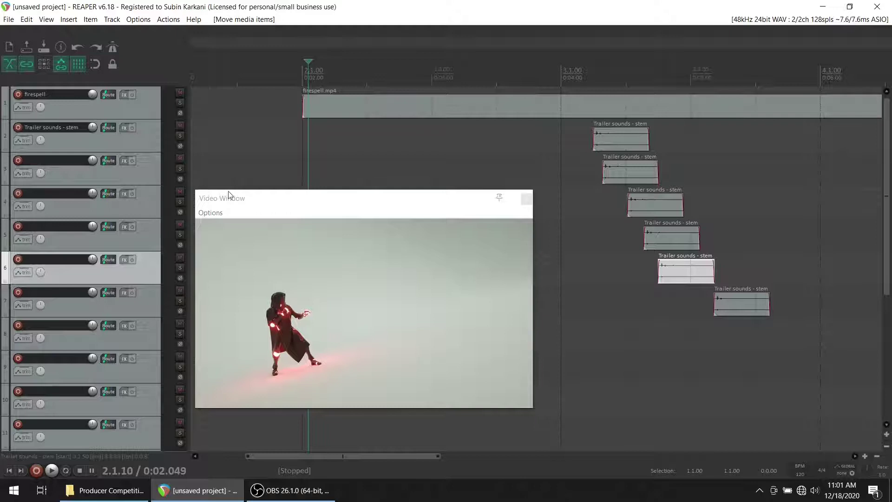
key("space")
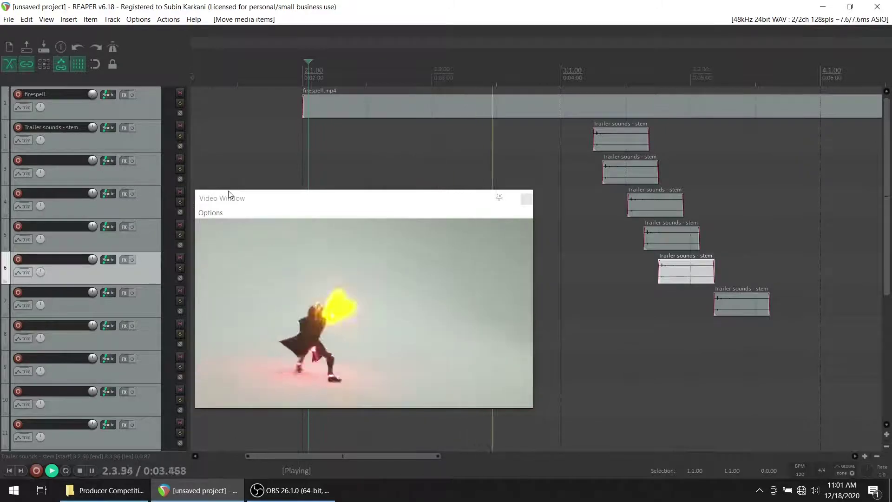
key("space")
key("space")
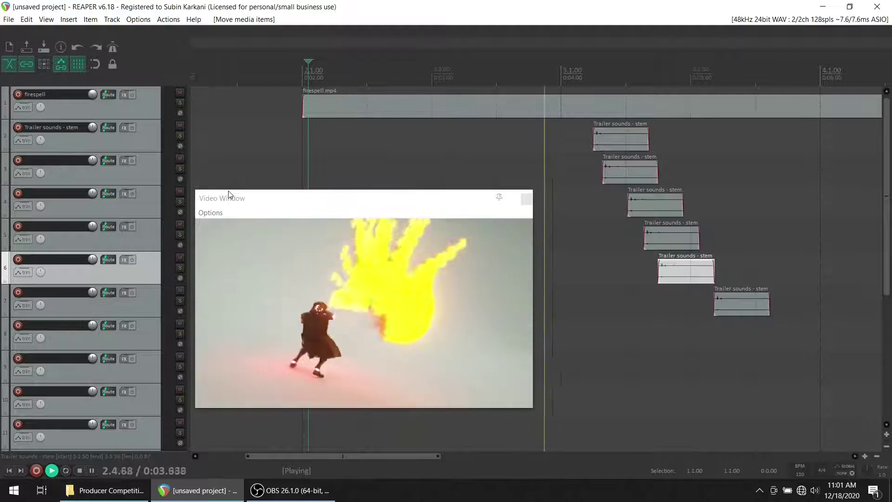
key("space")
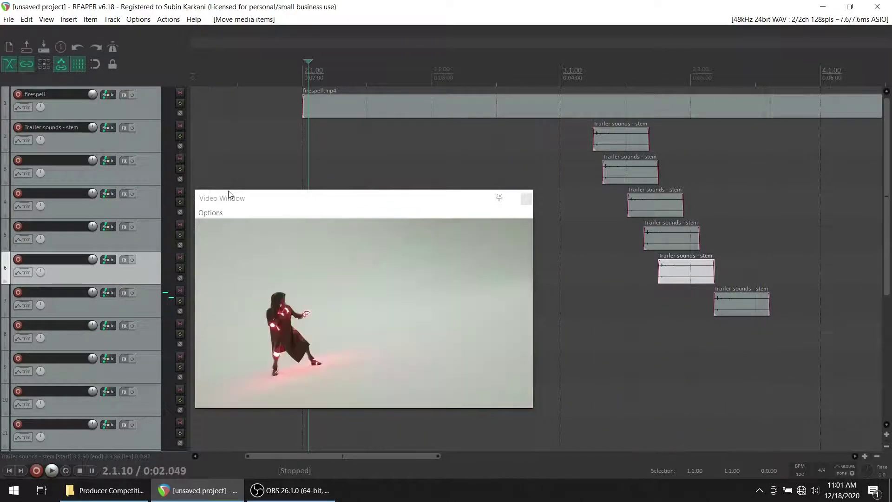
key("space")
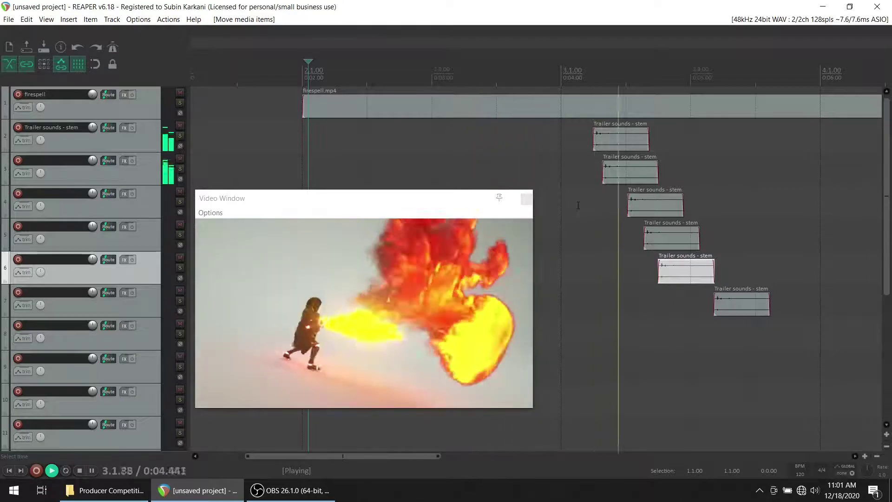
key("space")
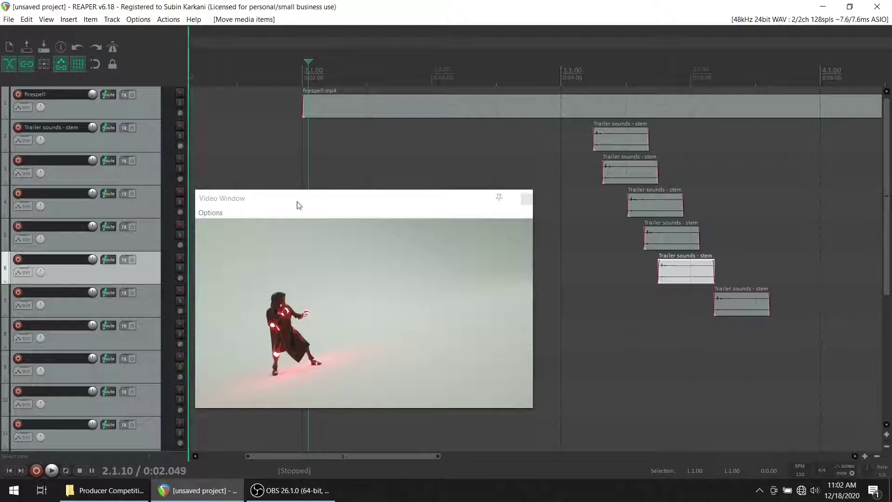
Save the project as 1 in the Producer Competition Produce This 81 folder under ReaperFiles.
left_click(41, 46)
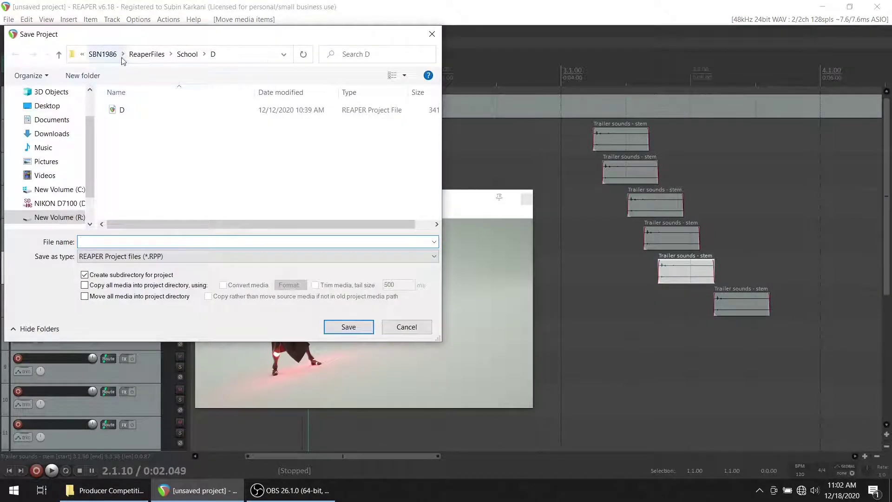
left_click(147, 54)
double_click(202, 198)
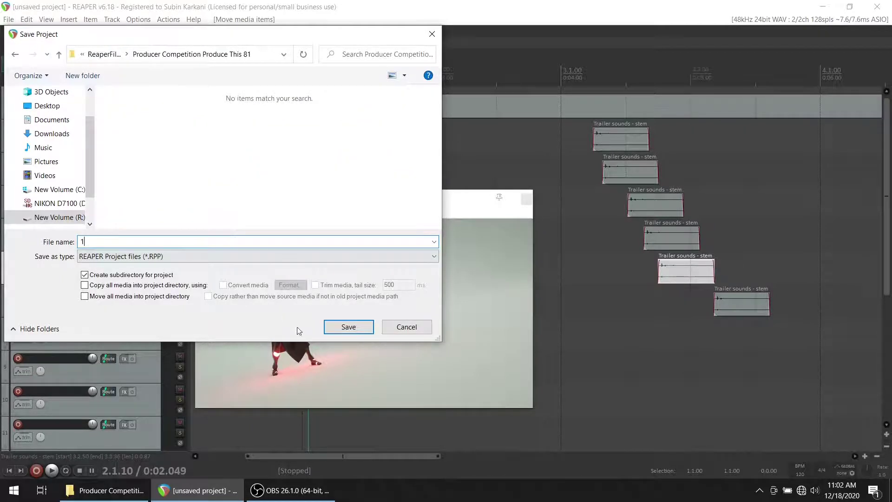
left_click(355, 328)
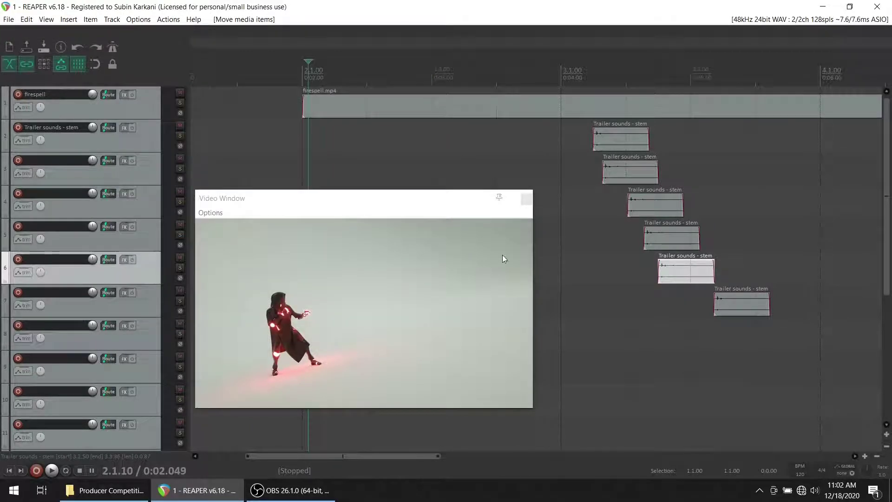
Play the six-hit sequence three more times from 2.1.10 to review it with the video.
key("space")
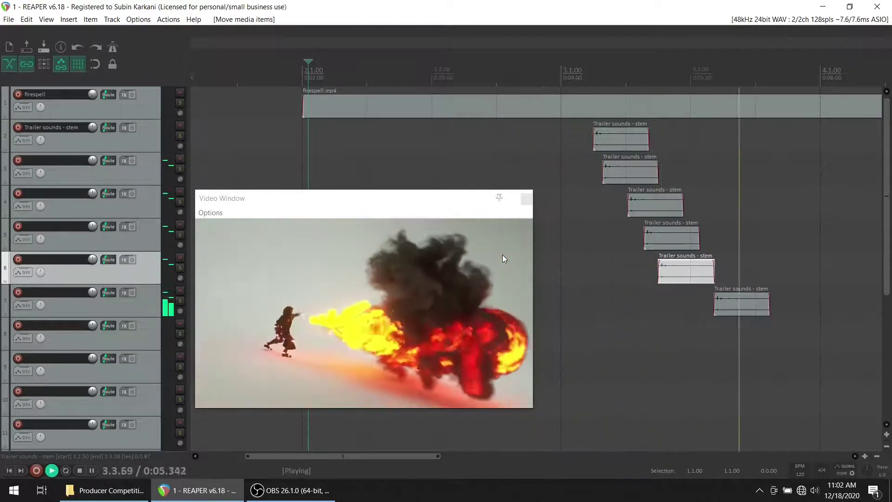
key("space")
key("space")
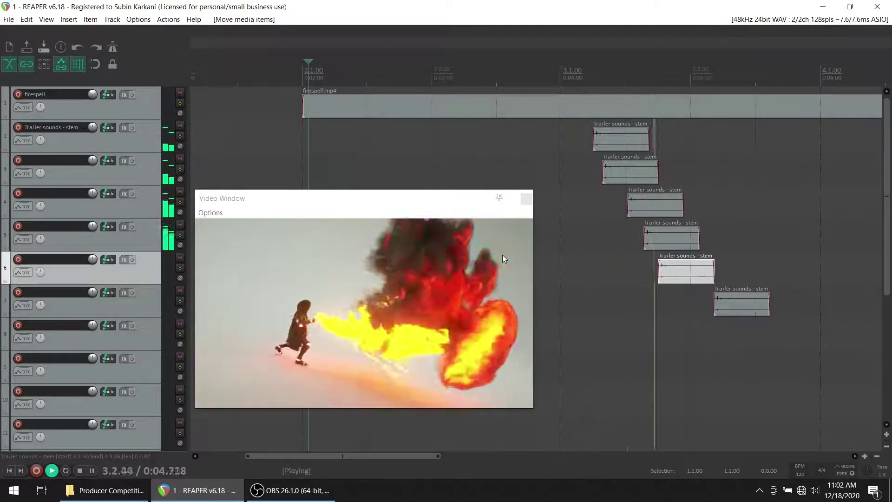
key("space")
key("space")
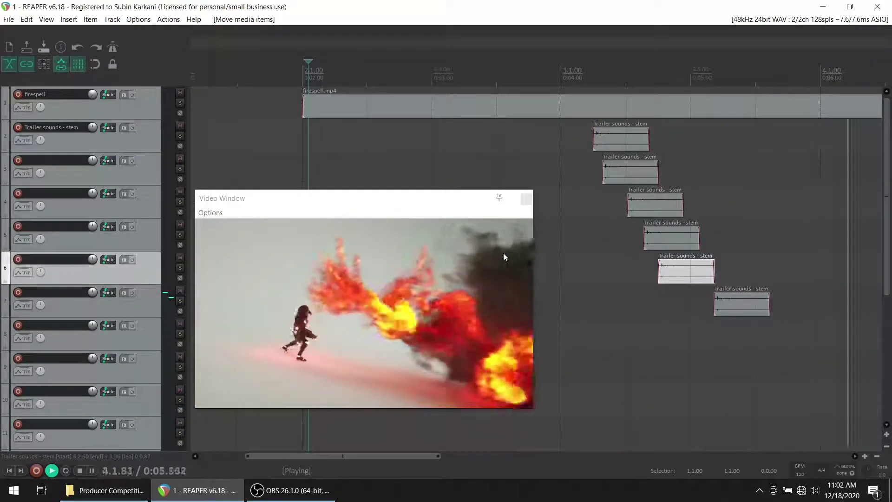
key("space")
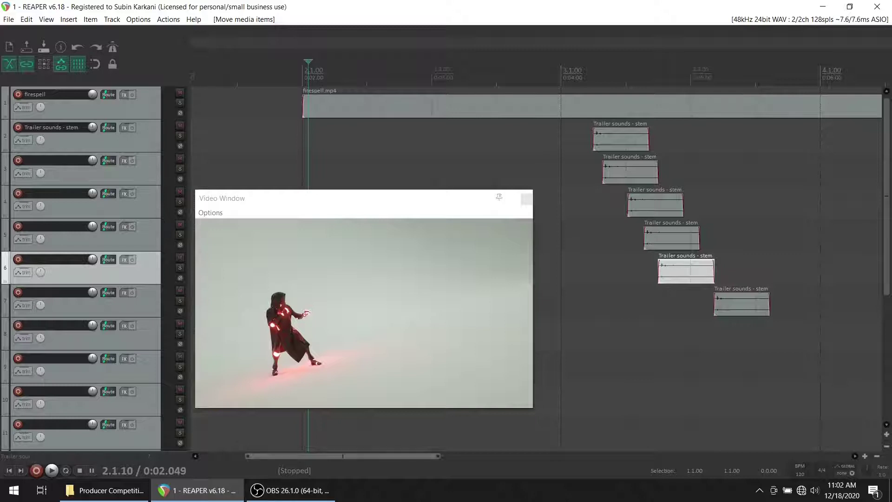
Arm the Trailer sounds track, close the video window, and record a MIDI take of two notes from 1.3.79.
scroll(93, 330, "down", 5)
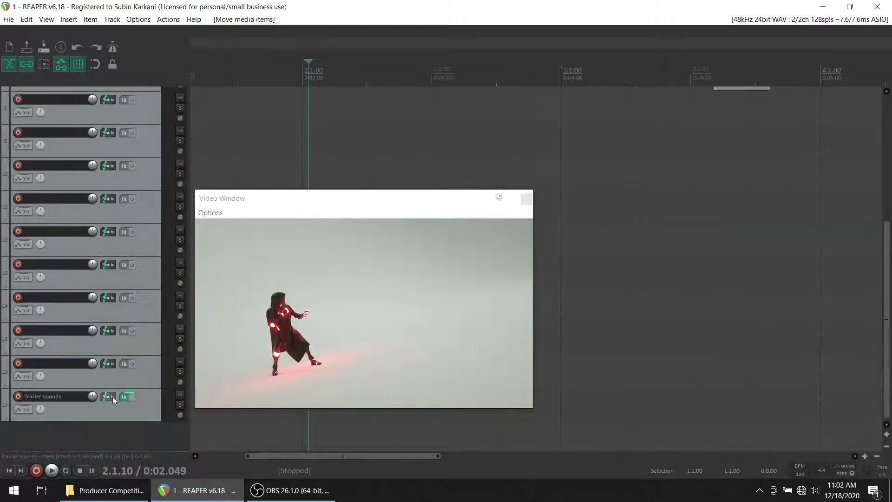
left_click(18, 396)
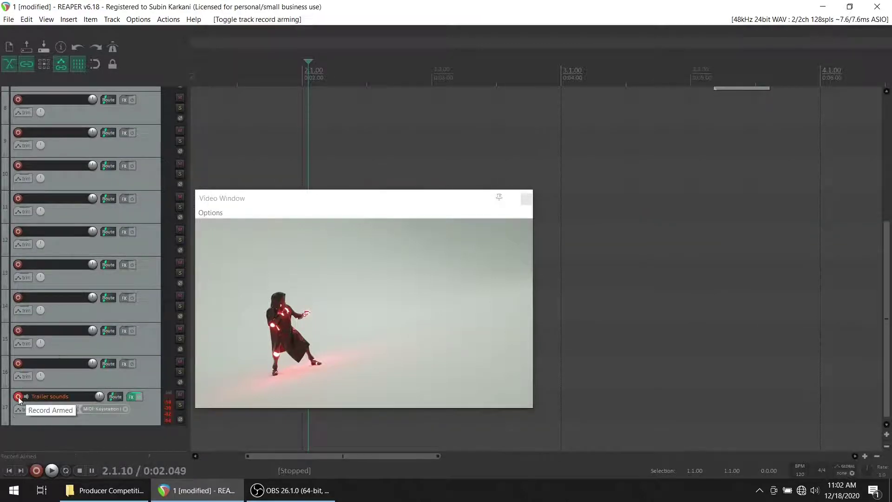
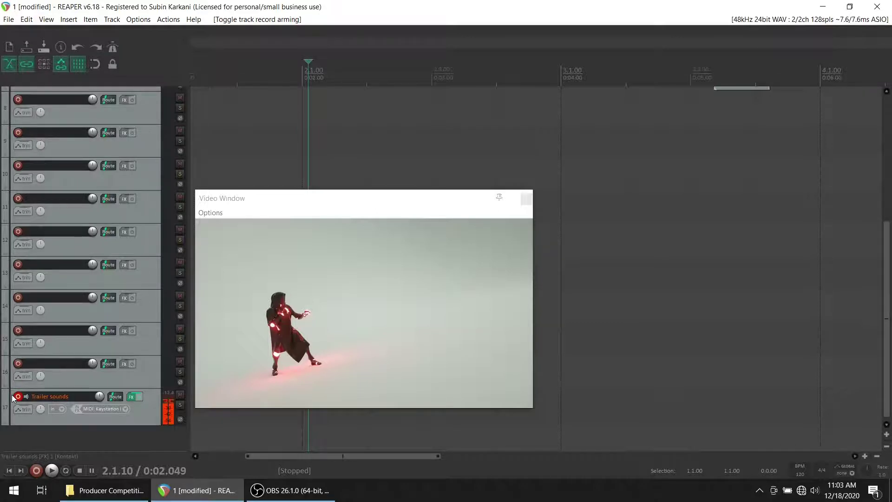
left_click(526, 199)
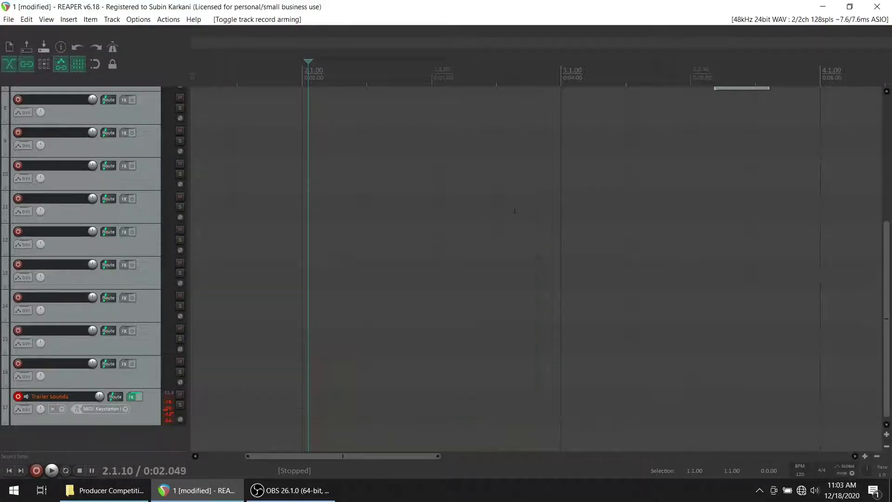
left_click(289, 79)
left_click(223, 79)
key("ctrl+r")
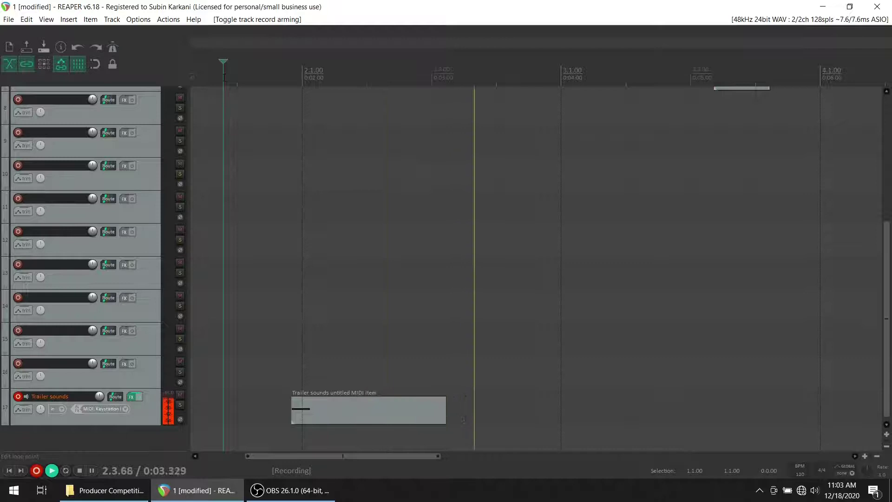
key("space")
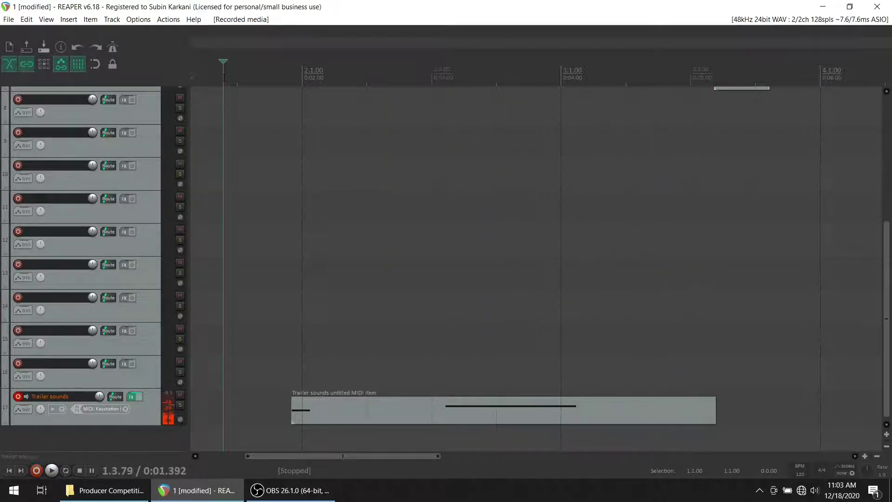
Split the recorded Trailer sounds MIDI item at 2.2.99 and move its second part to a new track below.
scroll(146, 283, "down", 1)
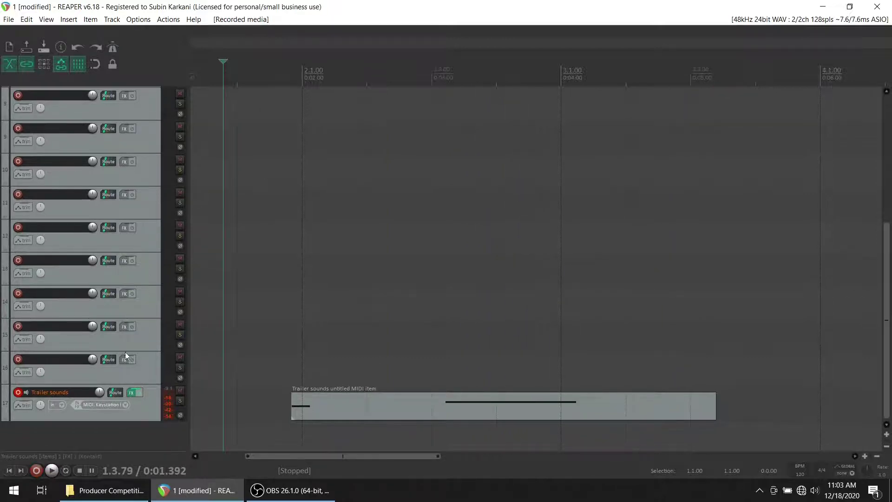
left_click(434, 412)
key("s")
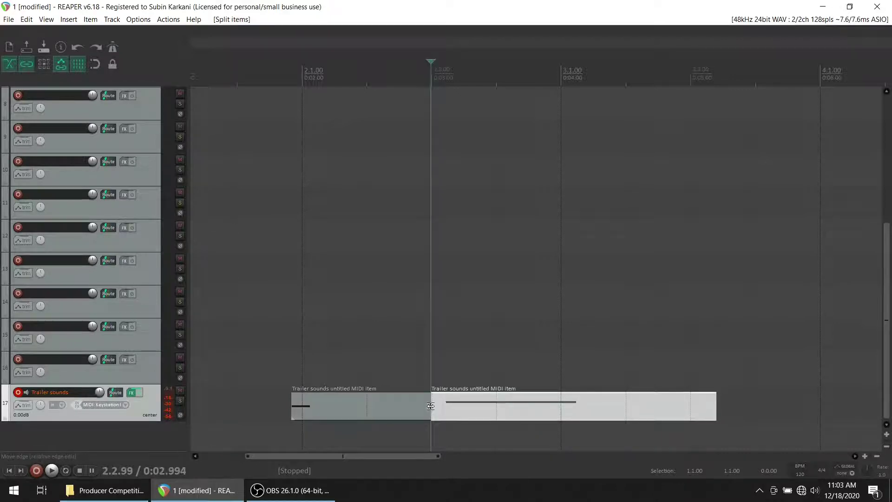
left_click_drag(461, 419, 467, 453)
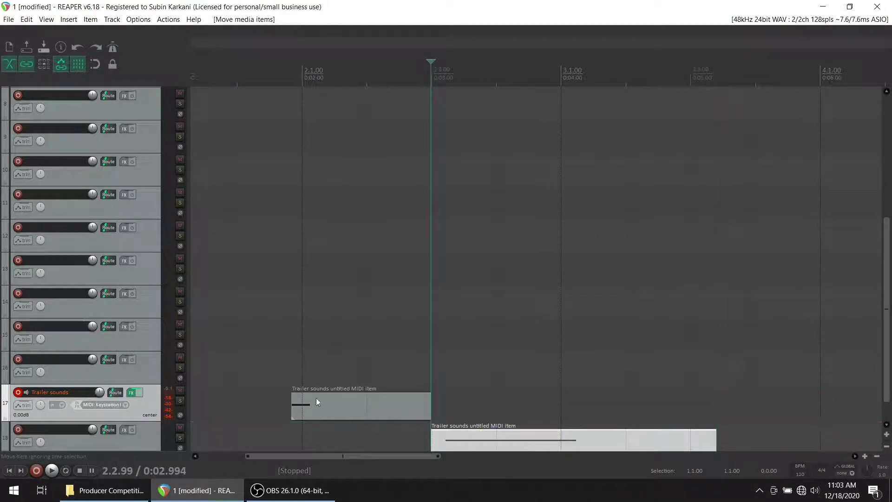
left_click(305, 404)
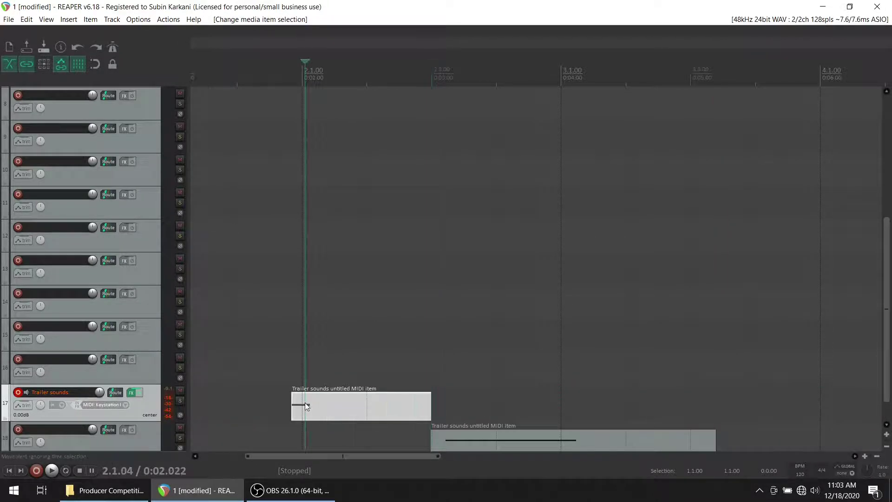
right_click(145, 407)
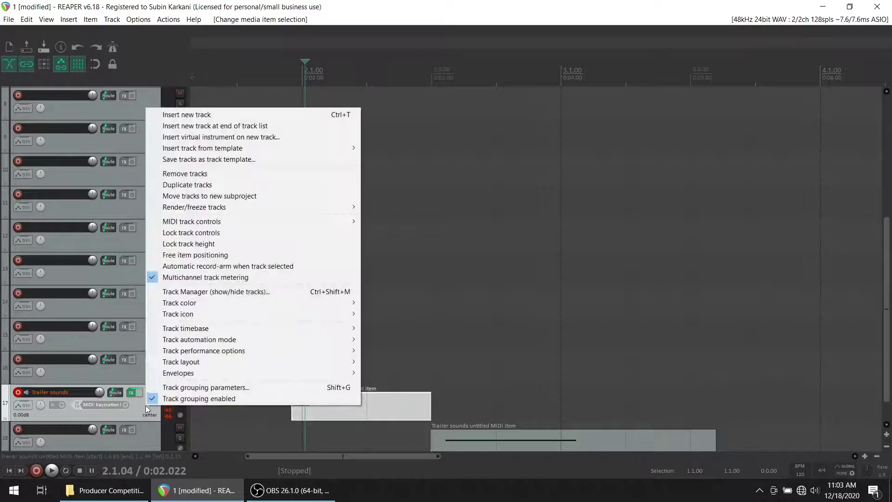
key("Escape")
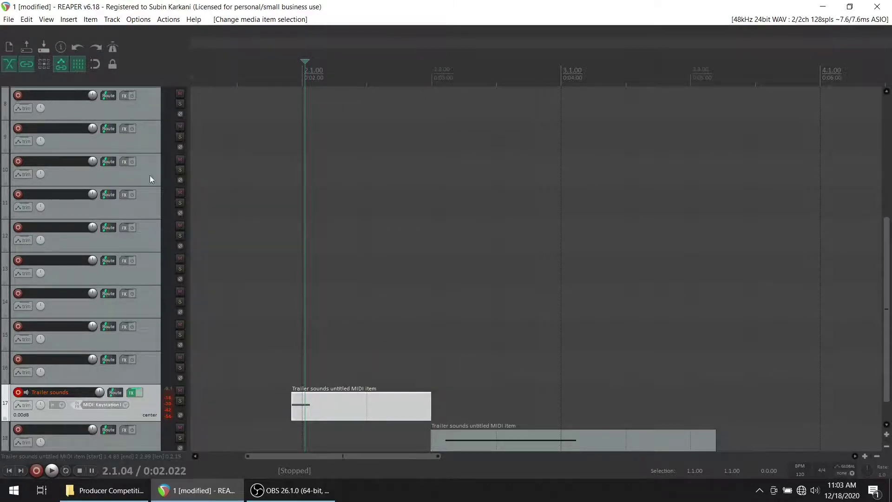
Rename track 2, which holds the first hit, as Low FI.
scroll(101, 230, "up", 6)
left_click(149, 133)
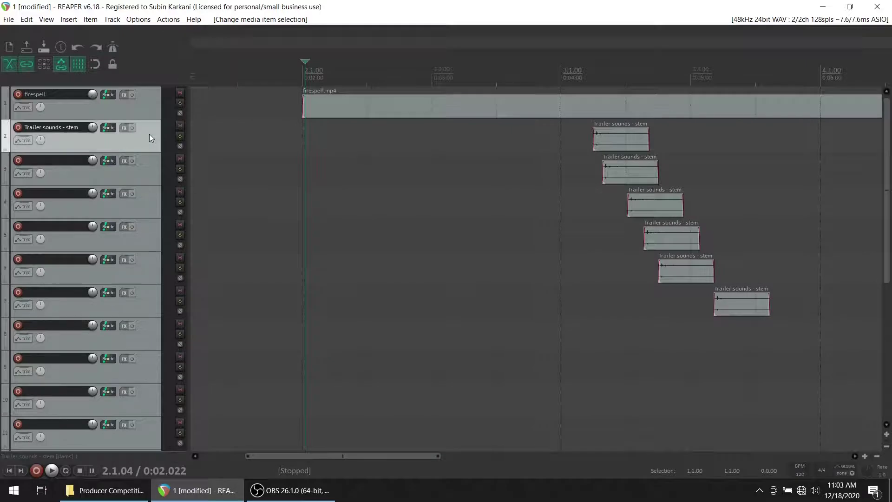
double_click(84, 128)
type("L")
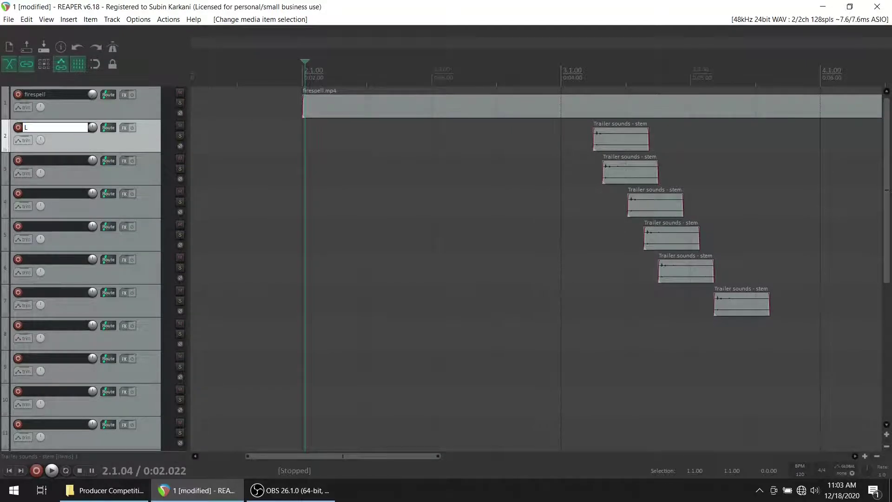
type("ow FI")
key("Return")
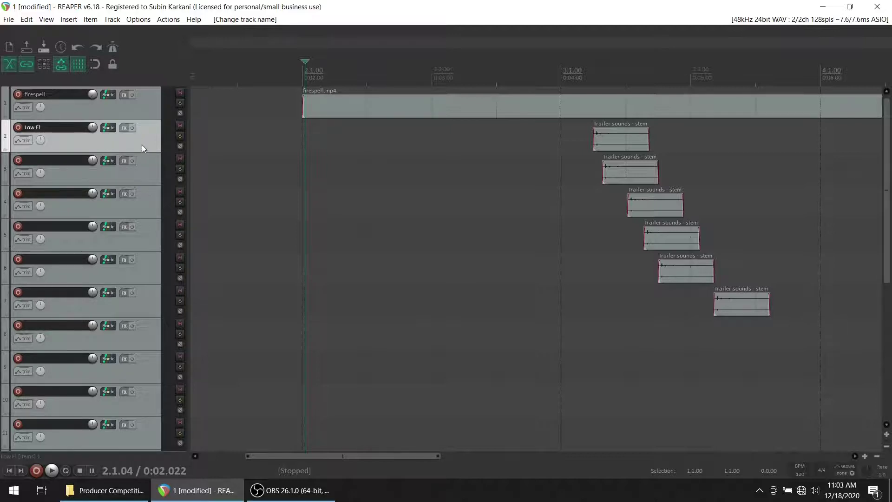
Copy the track name Low FI onto the unnamed hit tracks 3 to 7.
left_click(158, 311, "shift")
left_click(43, 116, "ctrl")
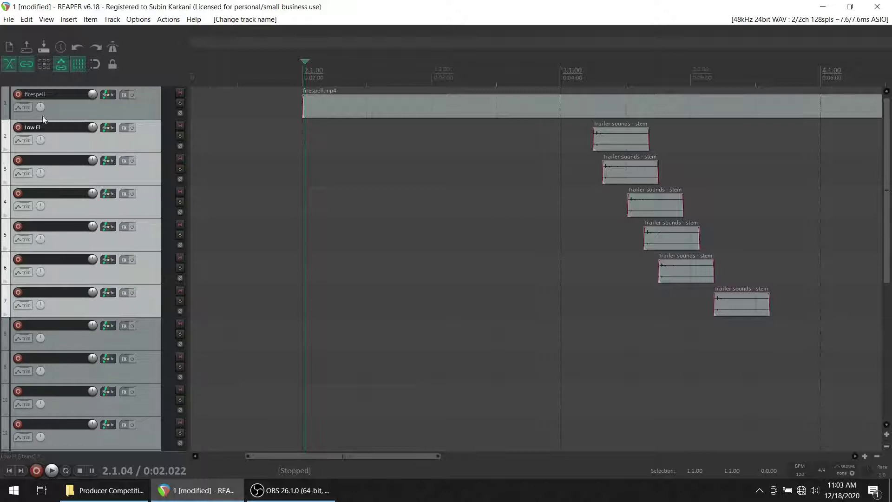
double_click(47, 125)
key("ctrl+c")
double_click(58, 161)
key("ctrl+v")
double_click(59, 195)
key("ctrl+v")
double_click(61, 227)
key("ctrl+v")
double_click(58, 260)
key("ctrl+v")
double_click(57, 291)
key("ctrl+v")
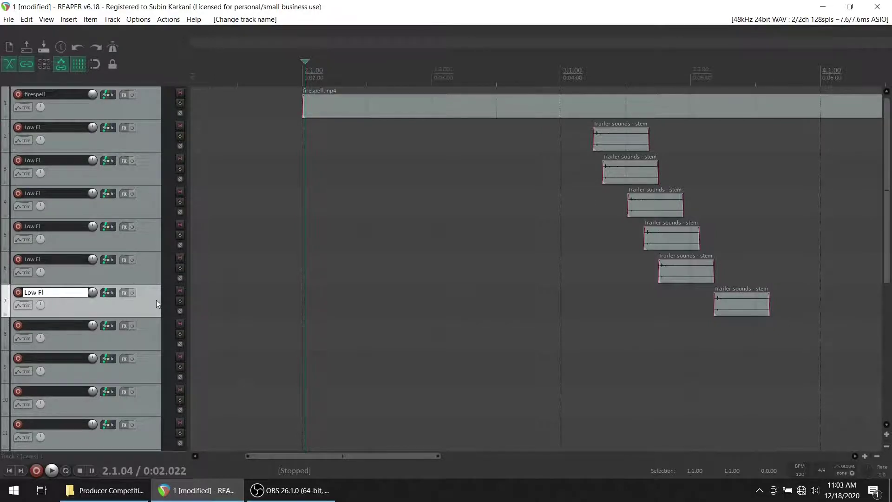
Set the six Low FI tracks to one random color.
left_click(147, 303)
left_click(144, 135, "shift")
right_click(144, 136)
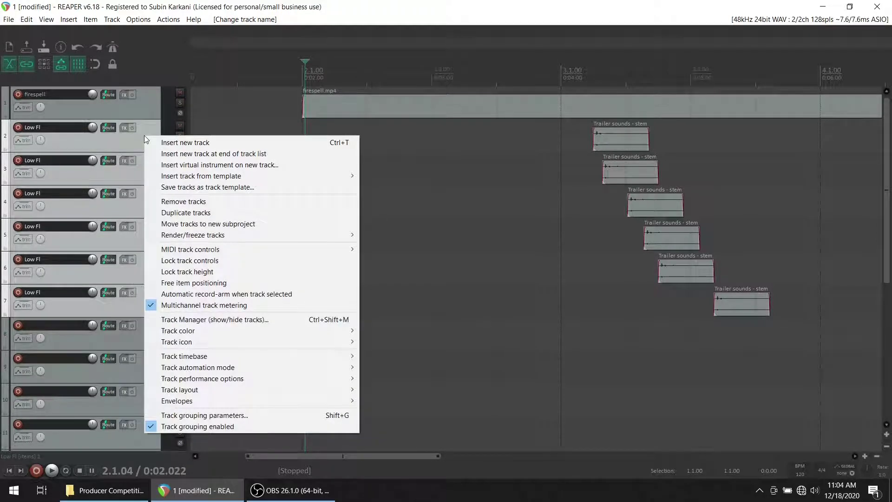
mouse_move(275, 342)
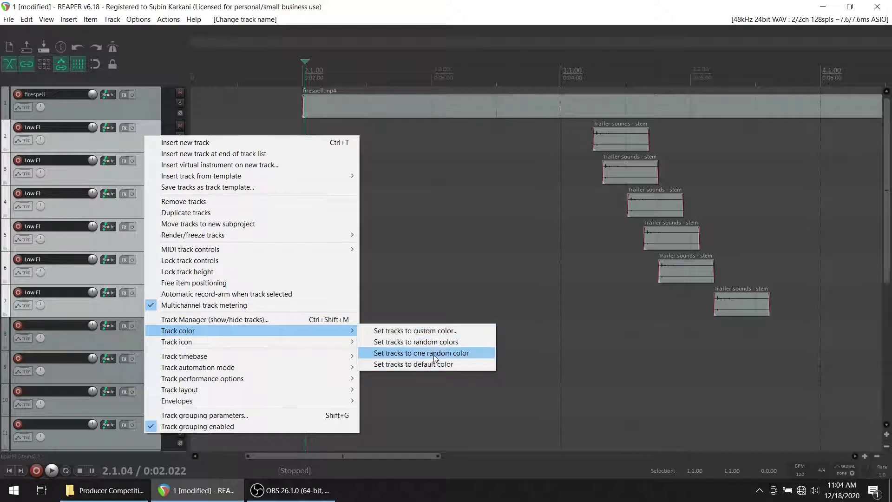
left_click(409, 352)
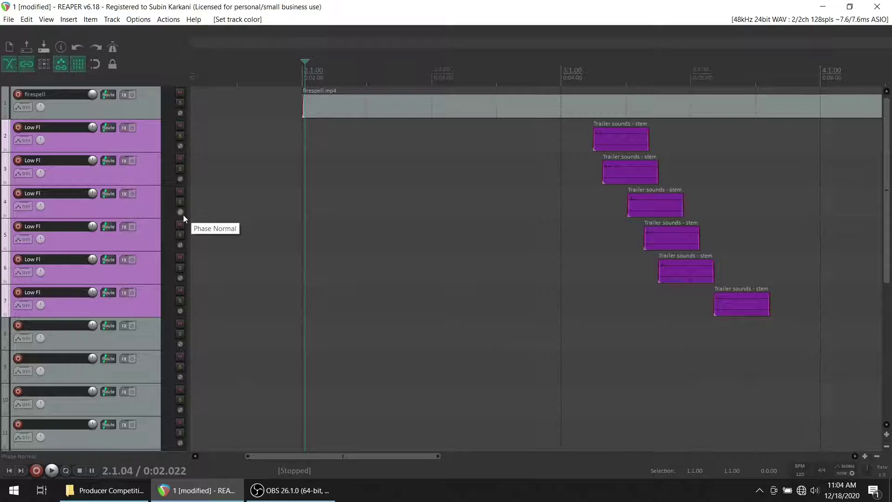
Lock the track controls of the six Low FI tracks and test whether items and tracks can still be selected.
right_click(150, 140)
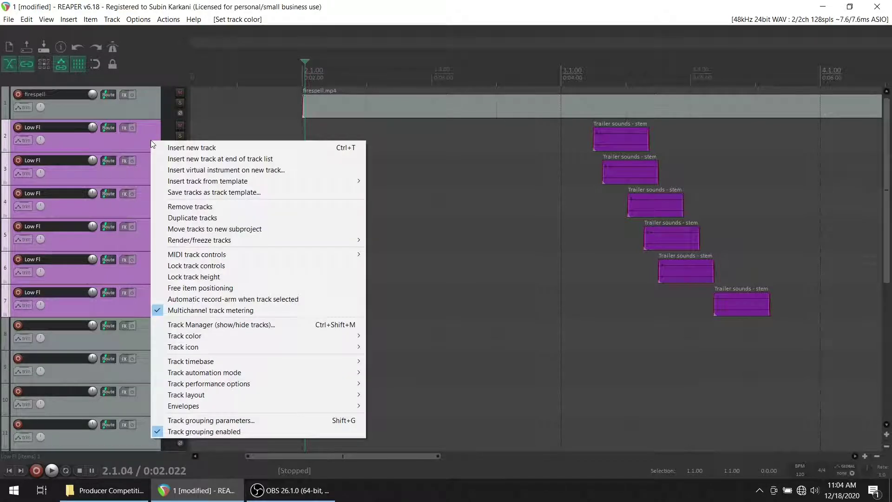
left_click(228, 264)
left_click(449, 254)
mouse_move(676, 249)
left_mouse_down()
mouse_move(652, 236)
mouse_move(675, 241)
left_mouse_up()
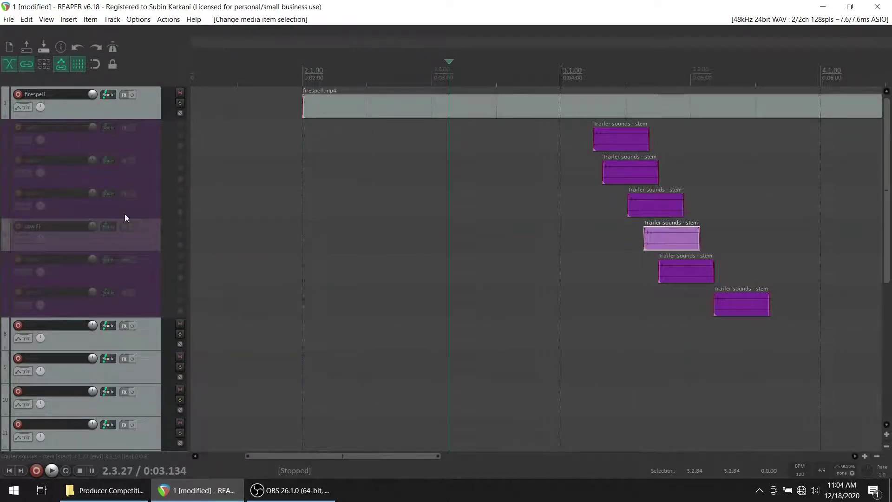
left_click(147, 143)
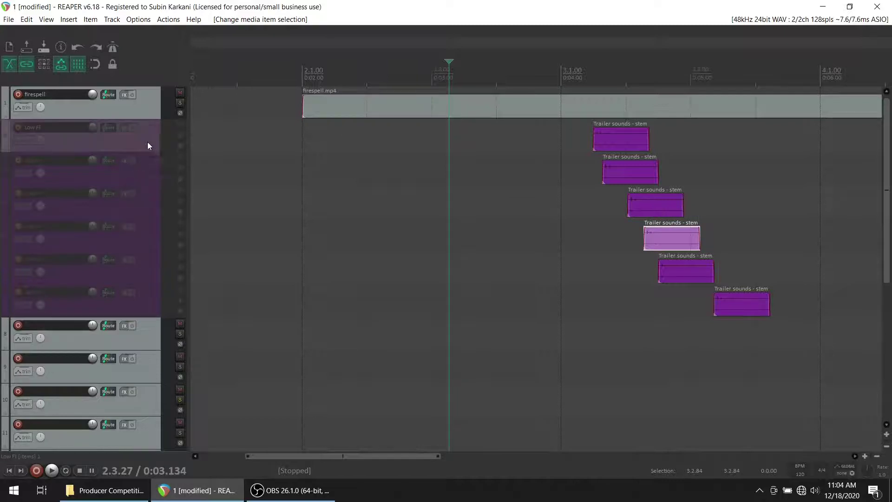
Unlock the track controls of the six Low FI tracks.
right_click(149, 304)
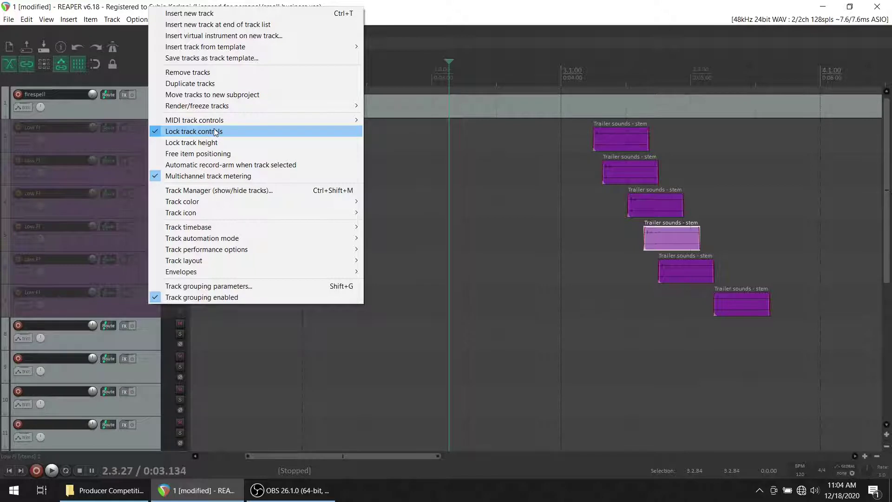
mouse_move(222, 125)
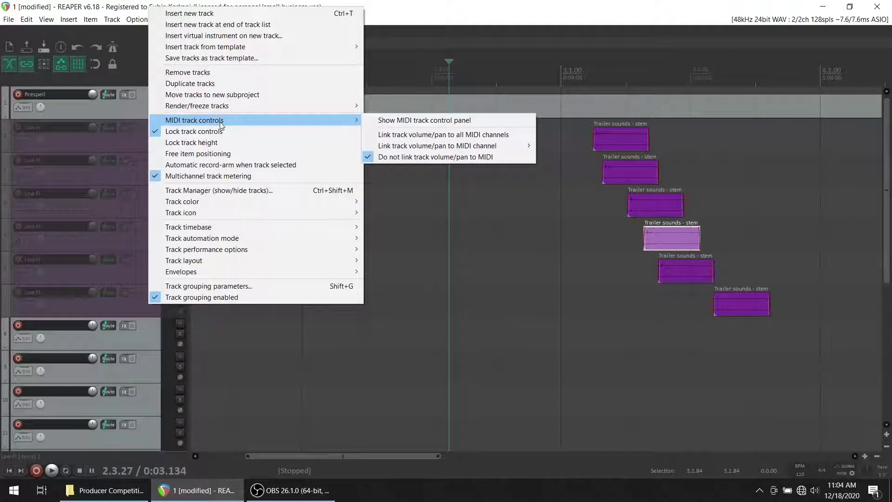
mouse_move(243, 50)
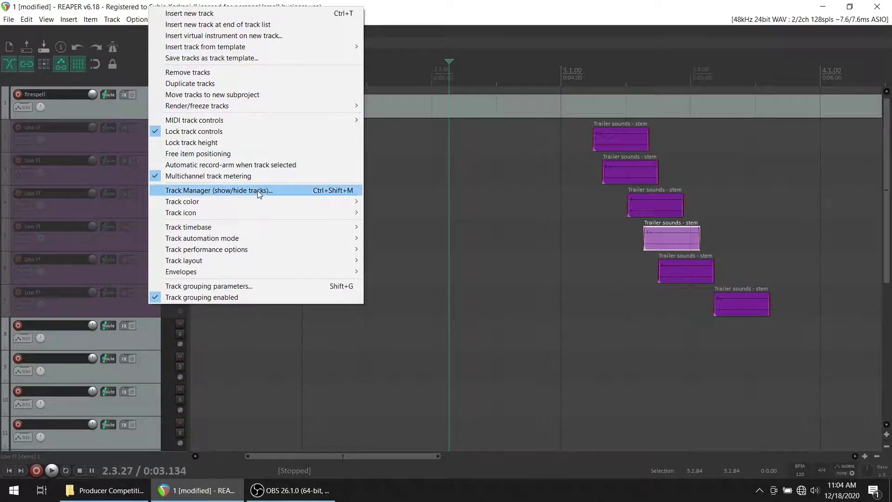
left_click(249, 131)
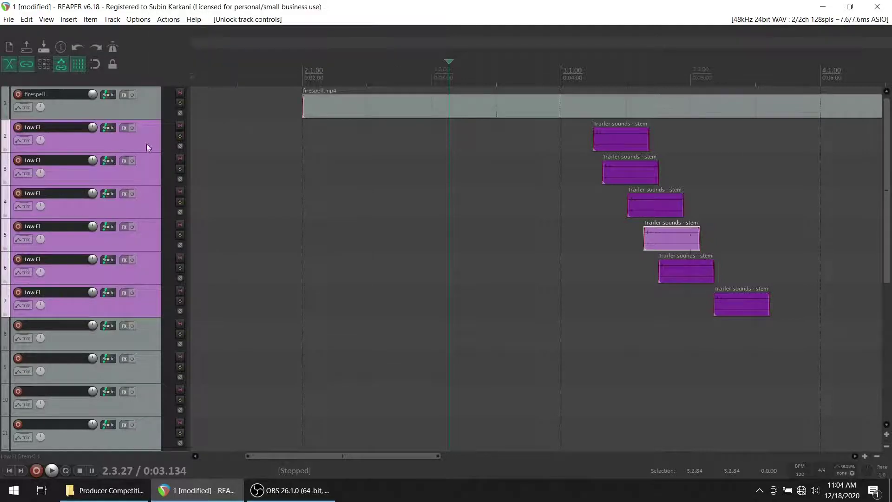
Shrink each of the six Low FI tracks, 2 to 7, to minimum height.
left_click_drag(151, 152, 151, 134)
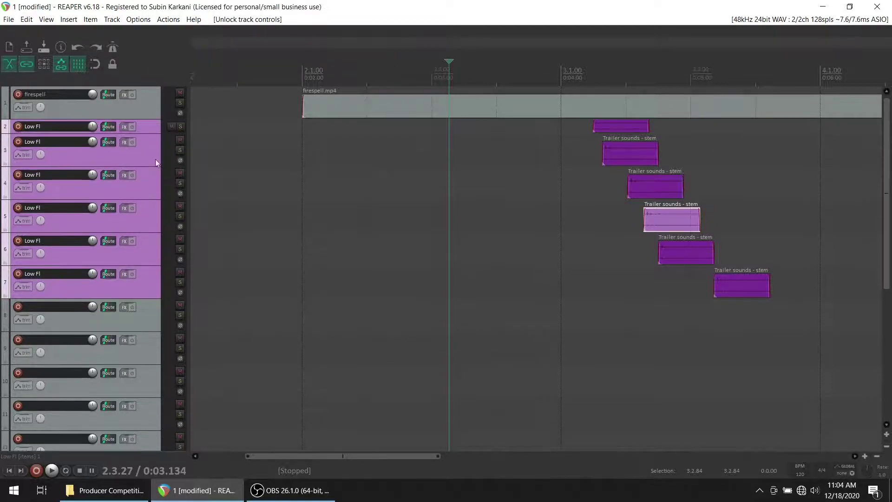
left_click(152, 167)
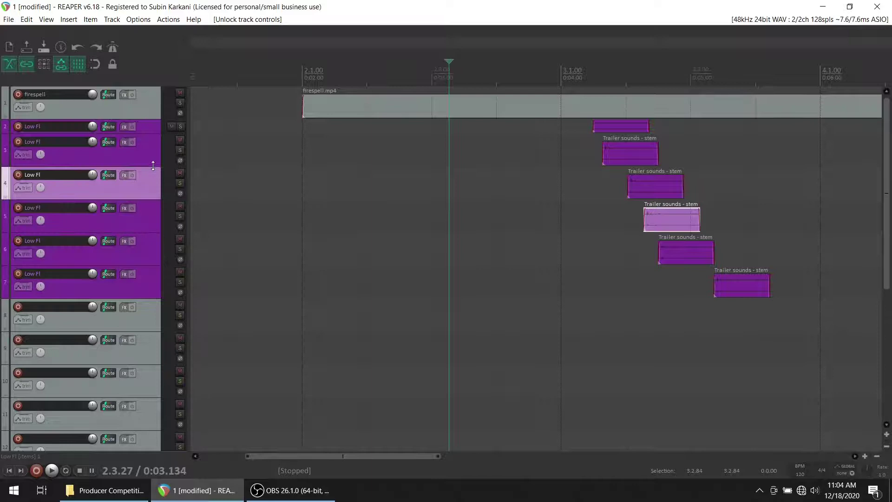
left_click_drag(153, 164, 154, 134)
left_click_drag(147, 179, 147, 162)
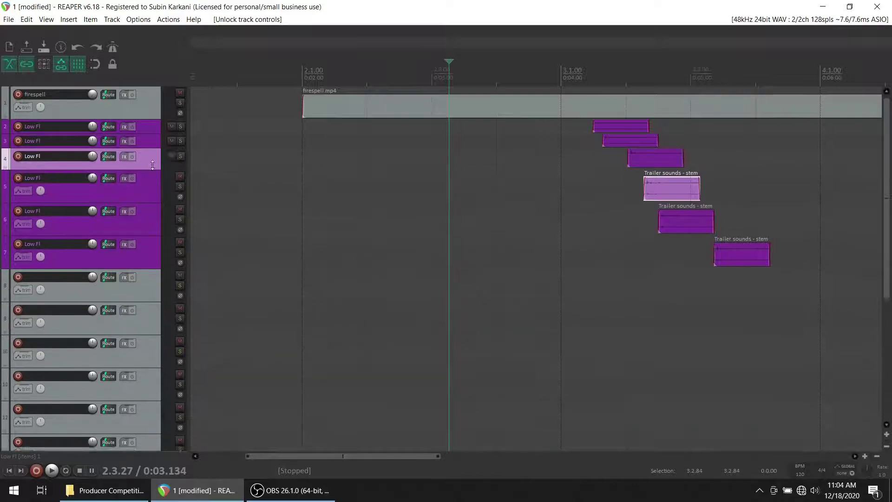
left_click_drag(147, 195, 155, 167)
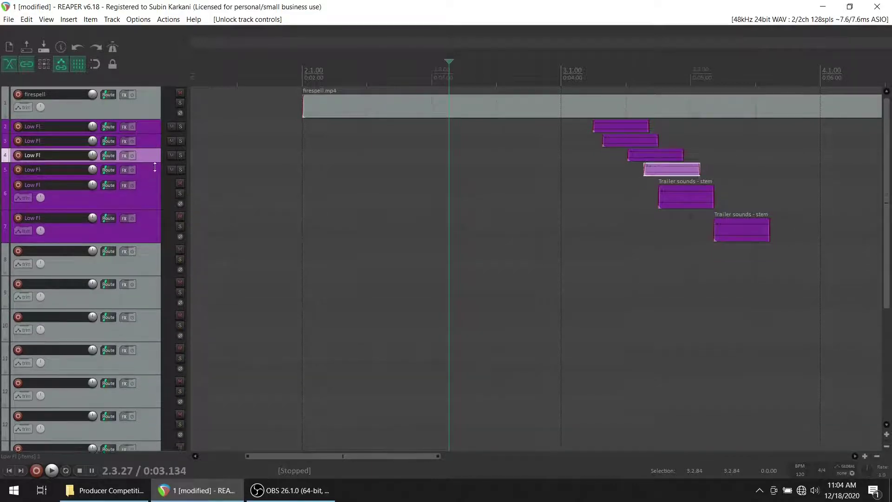
left_click(148, 212)
left_click_drag(148, 210, 156, 172)
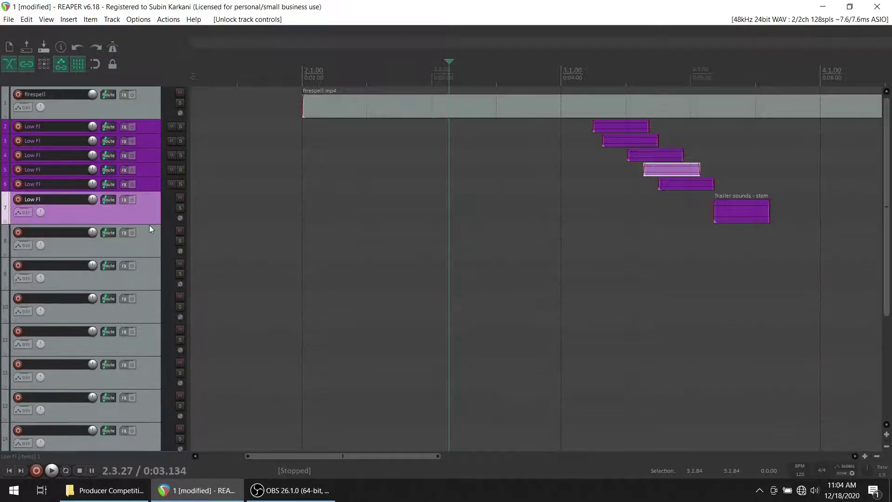
left_click_drag(150, 225, 157, 188)
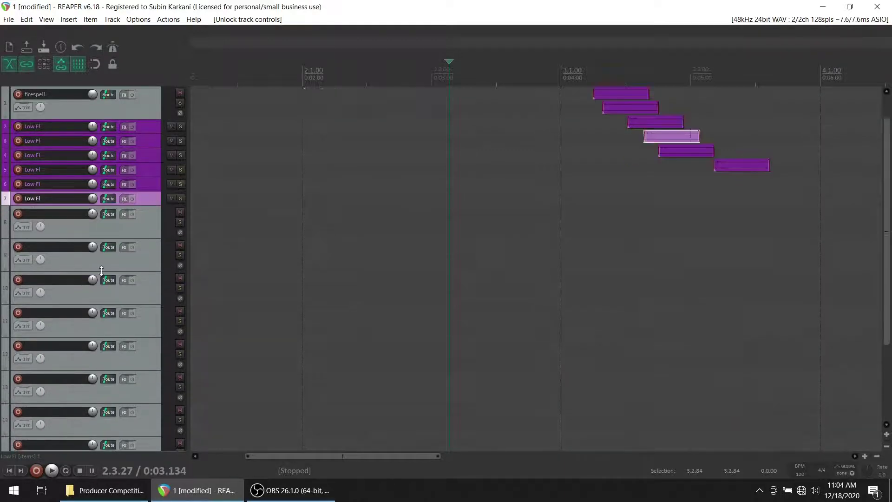
Move the second MIDI item from track 18 back onto the Trailer sounds track, directly after the first item.
scroll(101, 271, "down", 5)
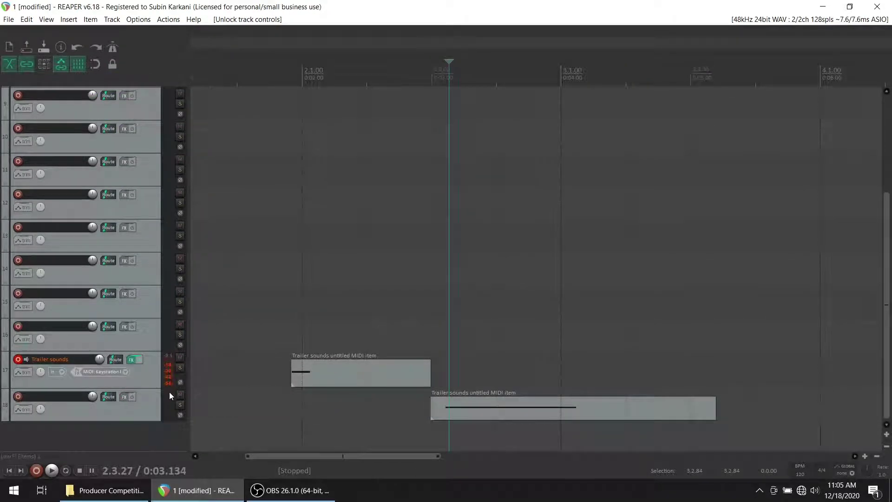
left_click_drag(476, 412, 476, 374)
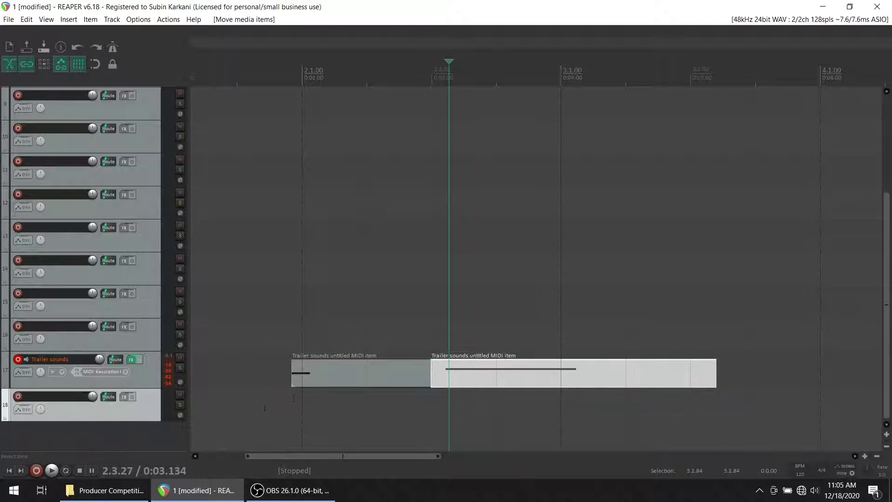
Render the Trailer sounds track to a stereo stem track with the original muted.
right_click(150, 373)
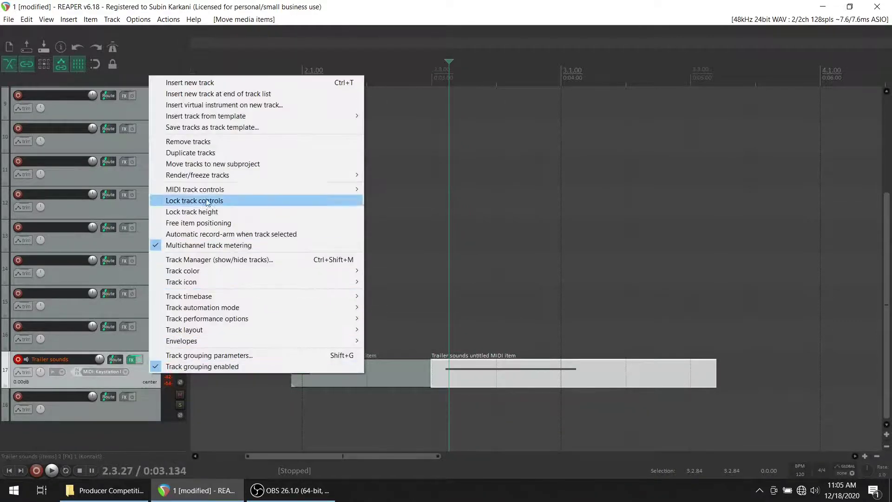
mouse_move(228, 176)
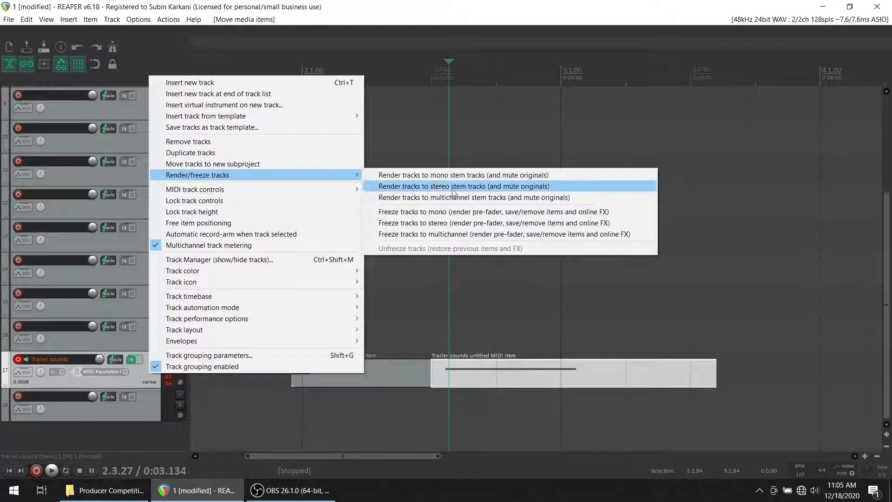
left_click(485, 186)
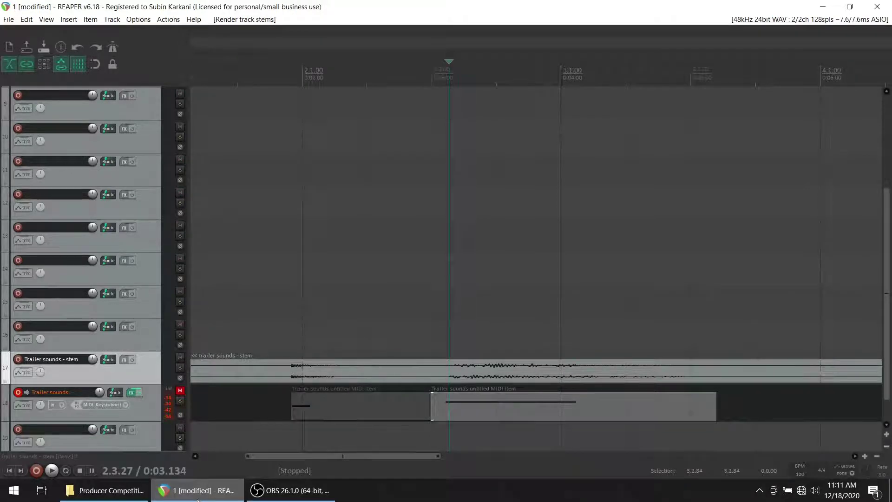
Delete both original MIDI items from the Trailer sounds track beneath the rendered stem.
left_click(508, 407)
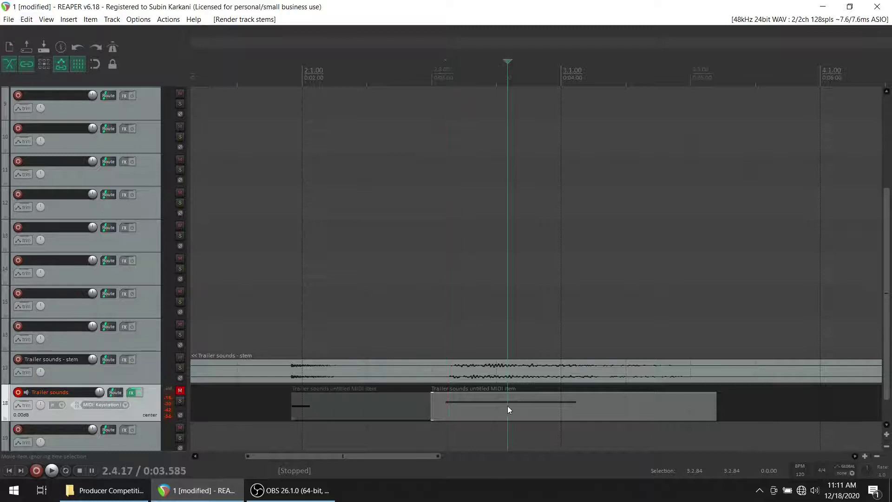
key("Delete")
left_click(395, 412)
key("Delete")
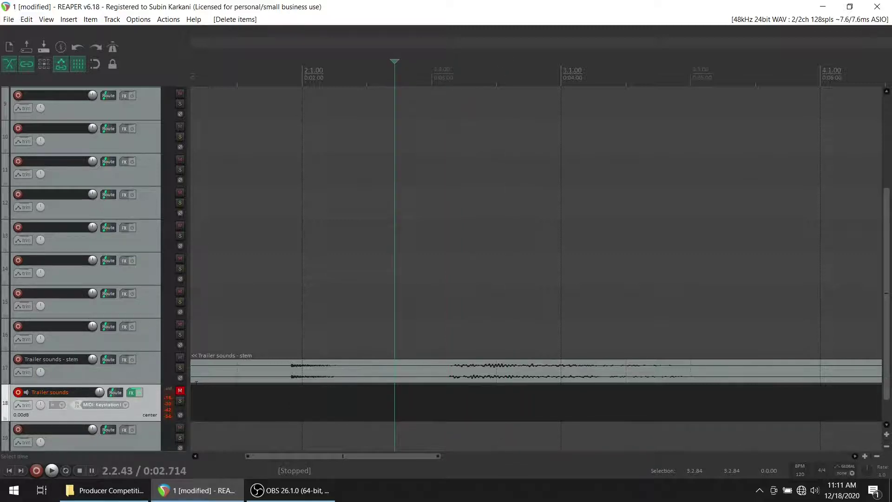
Play the rendered Trailer sounds stem from just before its first hit.
scroll(310, 330, "down", 5)
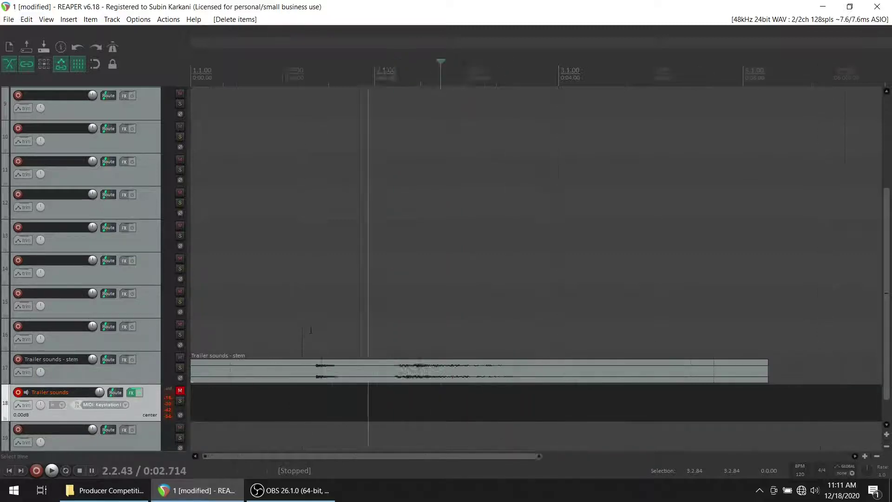
left_click(252, 320)
key("space")
key("space")
key("space")
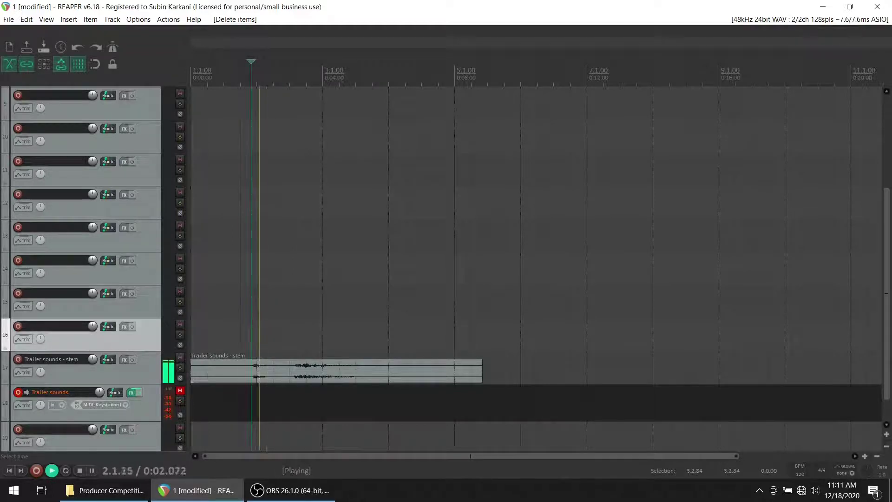
key("space")
Show the video window, play the opening of the firespell clip, and place the window clear of the Low FI items.
scroll(889, 322, "up", 1)
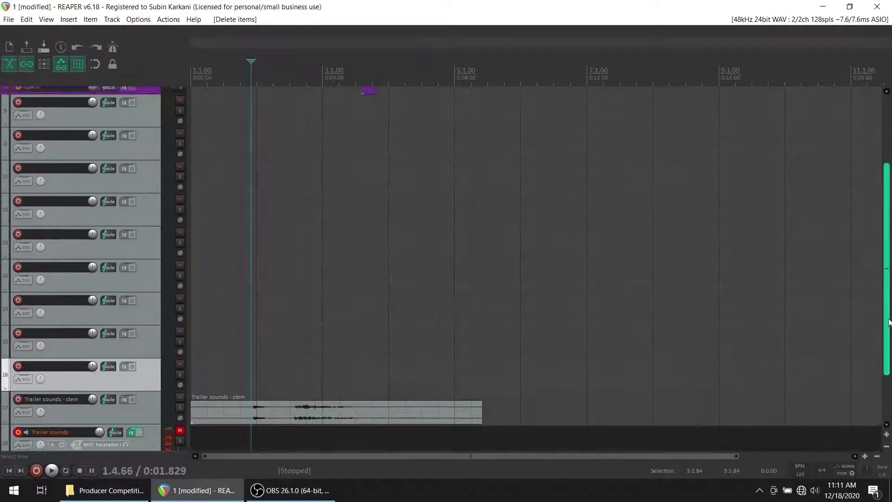
left_click_drag(890, 322, 877, 218)
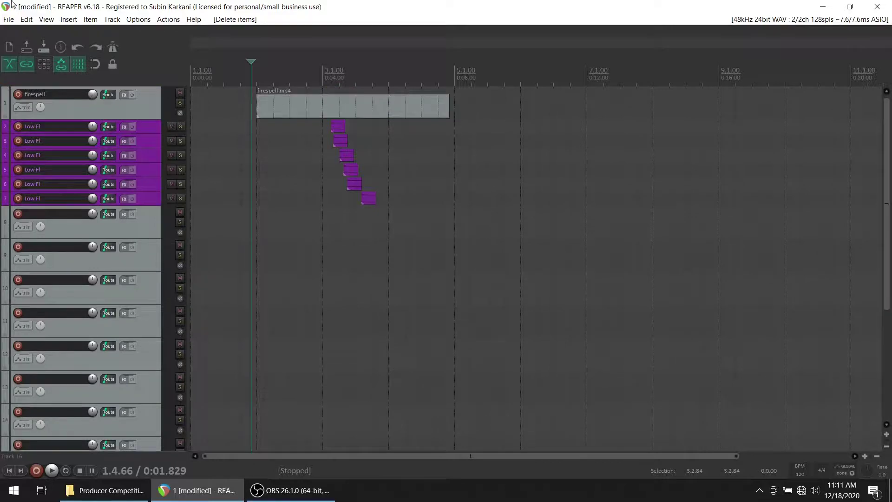
left_click(46, 19)
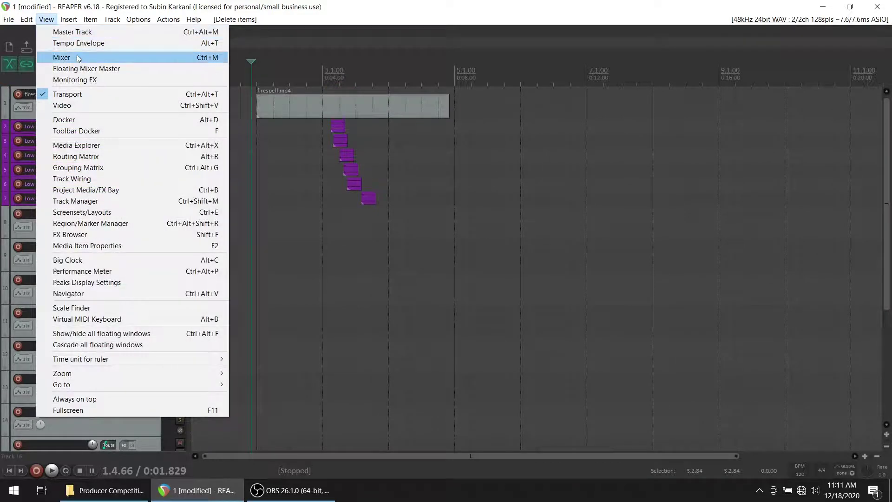
left_click(74, 105)
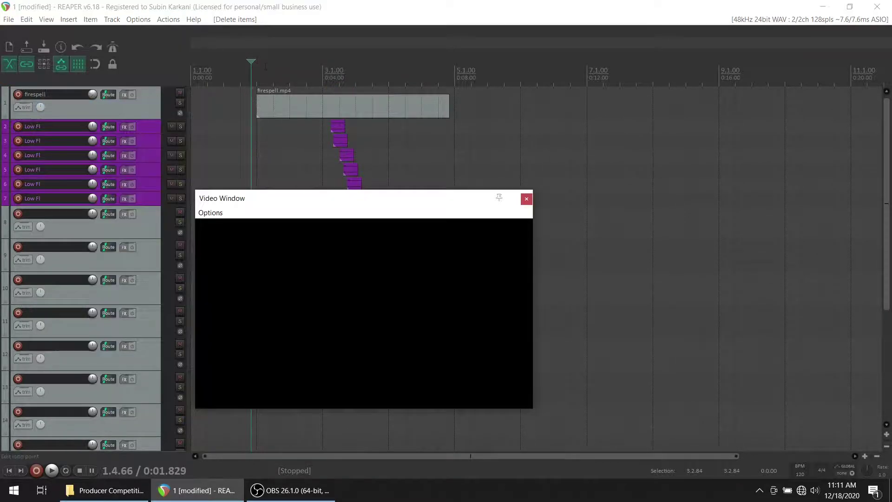
key("space")
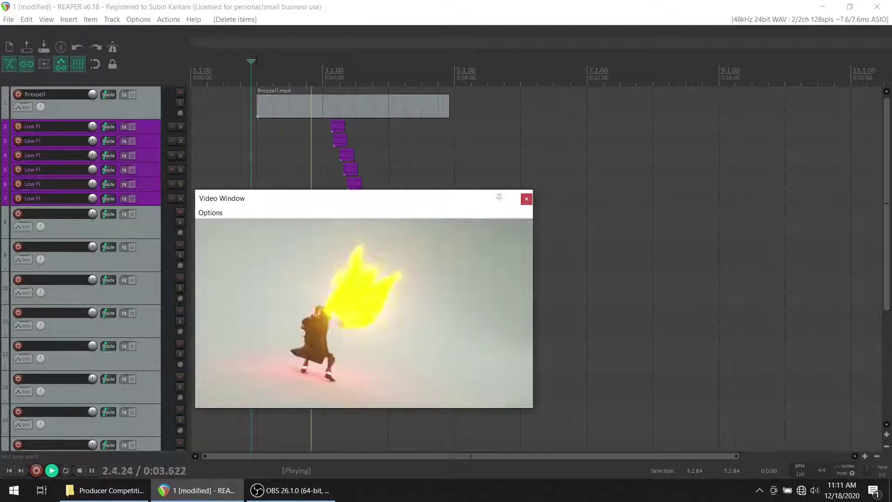
key("space")
key("space")
key("space")
key("space")
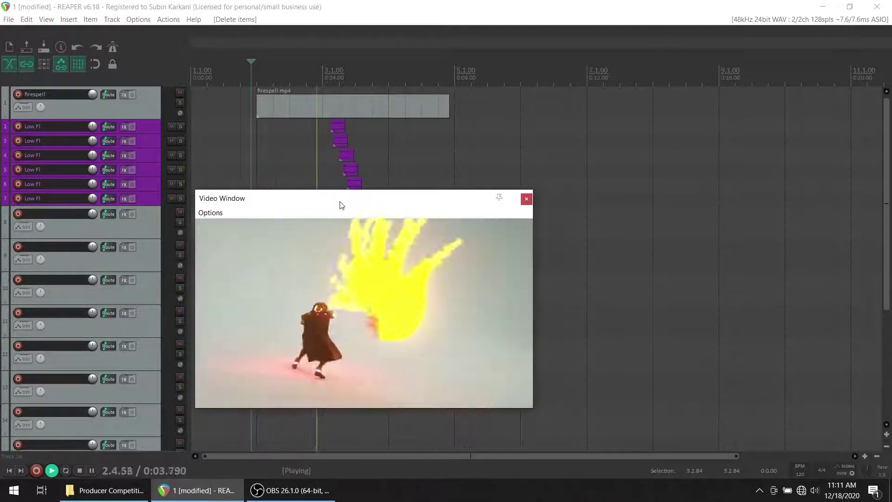
key("space")
left_click_drag(339, 203, 565, 194)
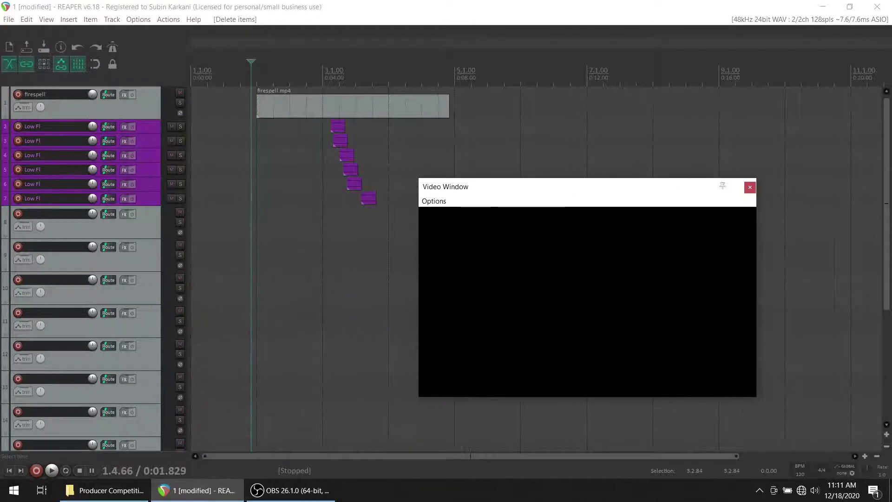
Split the Trailer sounds stem item between its two sounds and delete the first part.
scroll(889, 267, "down", 2)
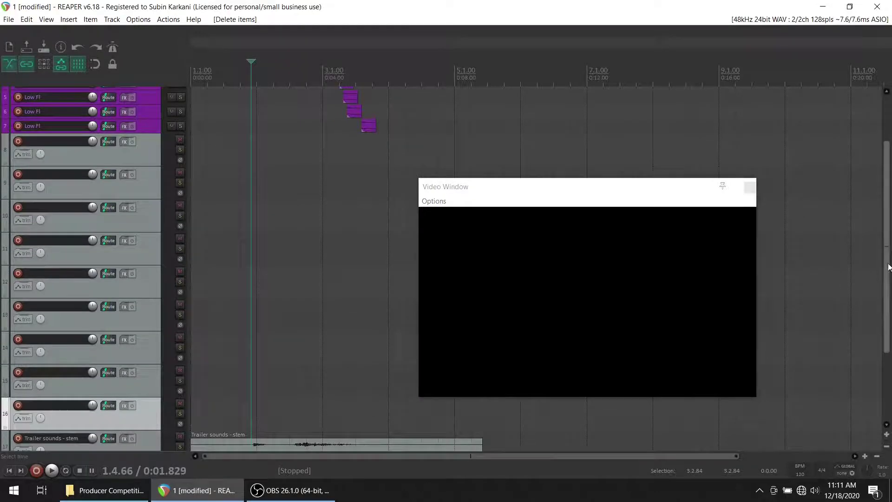
scroll(889, 267, "down", 2)
left_click(289, 385)
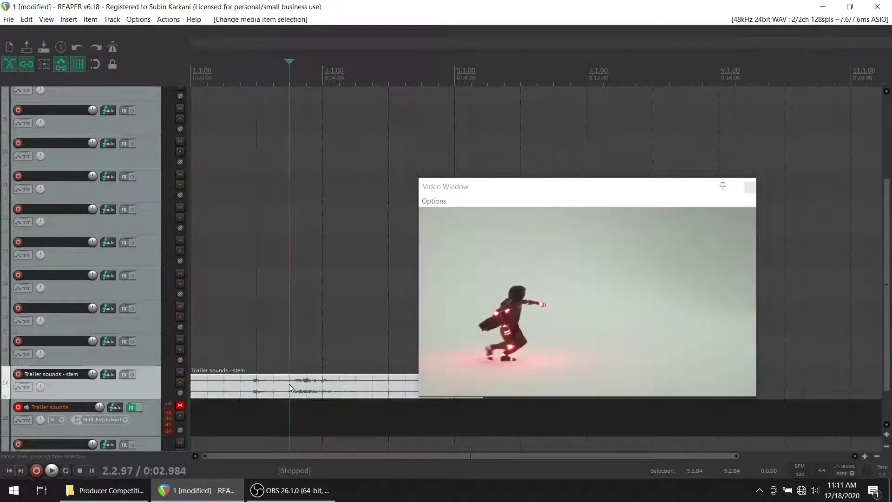
key("s")
left_click(257, 393)
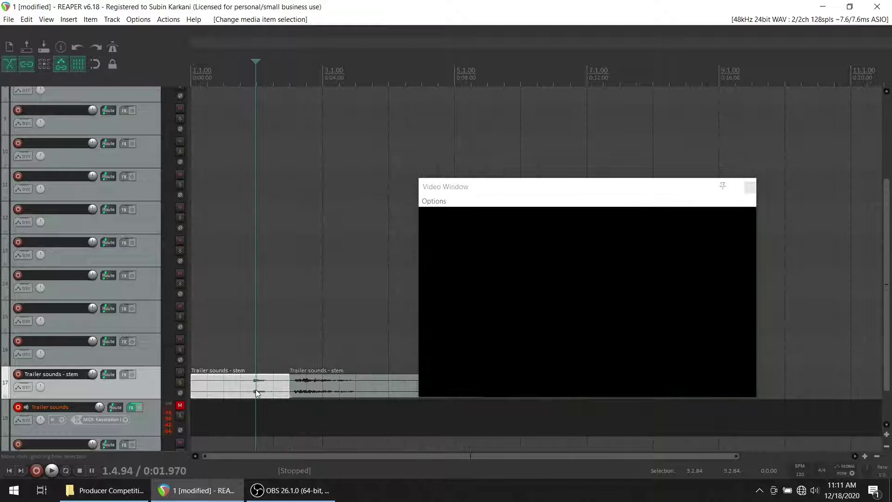
key("Delete")
Move the remaining stem item up to track 12, slightly earlier, and play it against the video.
left_click_drag(358, 385, 350, 220)
left_click_drag(887, 212, 887, 123)
key("space")
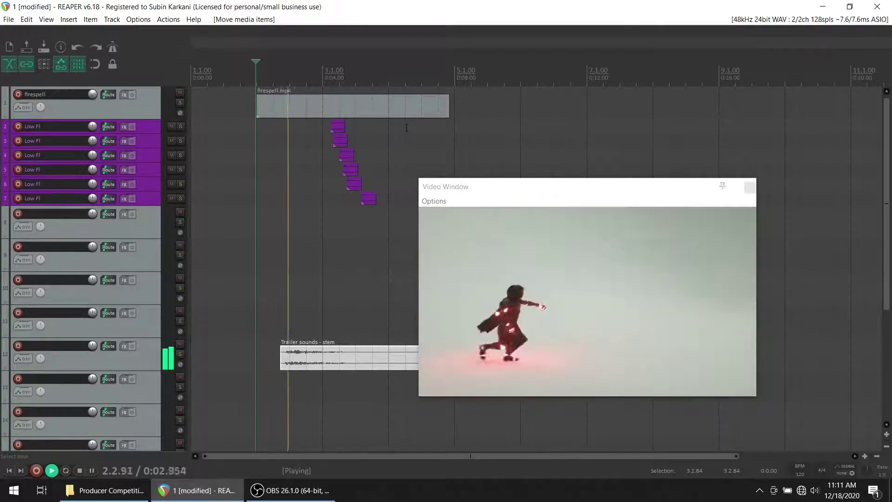
key("space")
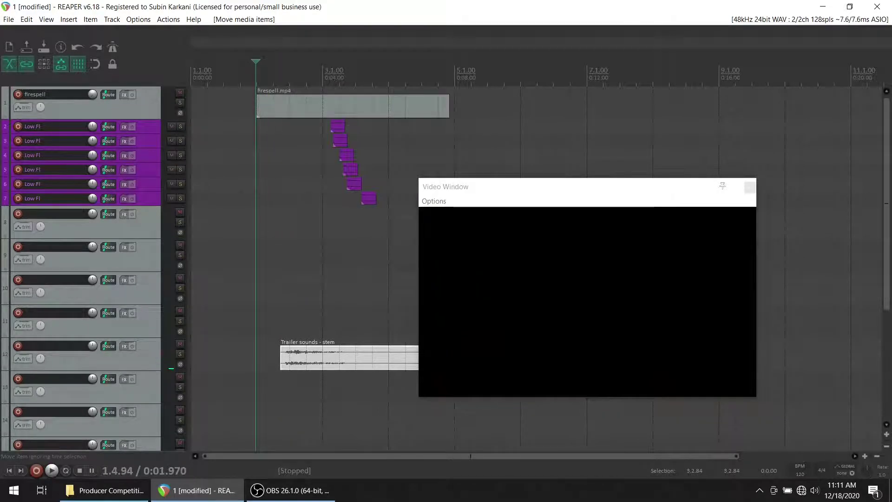
Move the stem item to track 13 so it starts at the fire burst, and check its timing with the video.
left_click_drag(541, 187, 675, 128)
left_click_drag(366, 356, 454, 389)
left_click_drag(260, 60, 307, 67)
left_click_drag(430, 401, 368, 393)
key("space")
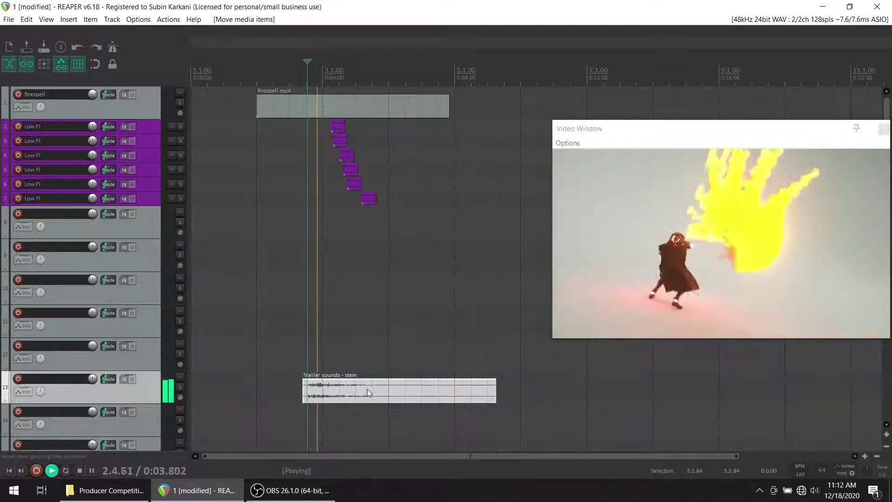
left_click(264, 72)
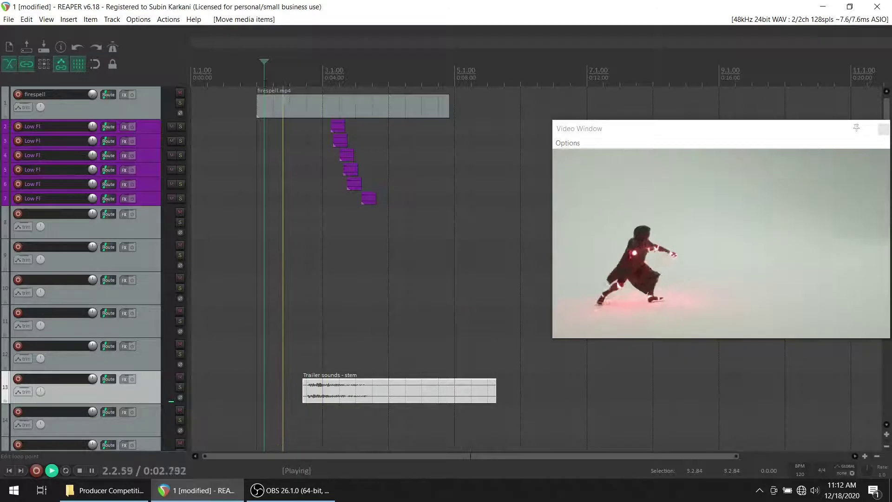
key("space")
key("space")
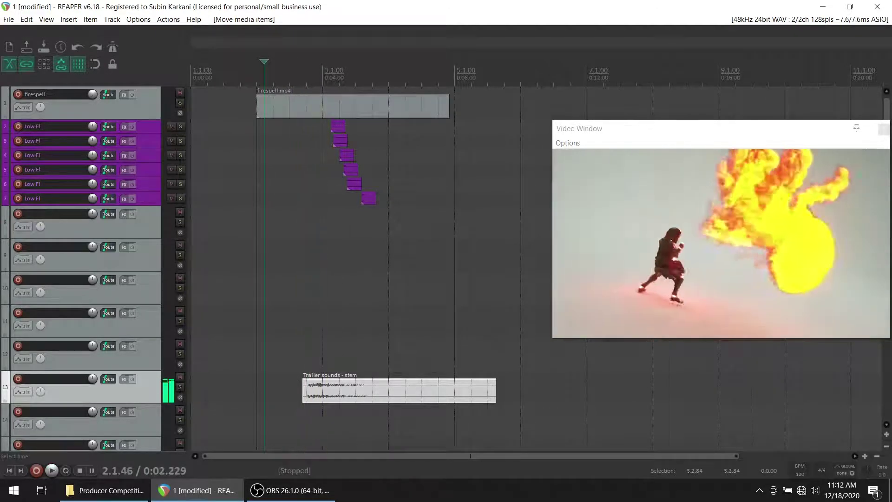
Nudge the stem item on track 13 slightly earlier, to start at about 2.3.59, and audition it repeatedly with the video.
left_click_drag(337, 394, 331, 392)
key("space")
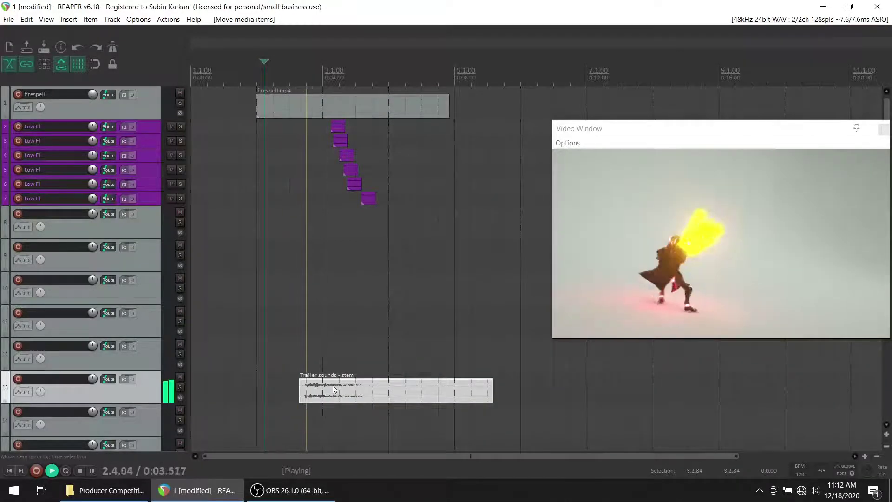
key("space")
key("space")
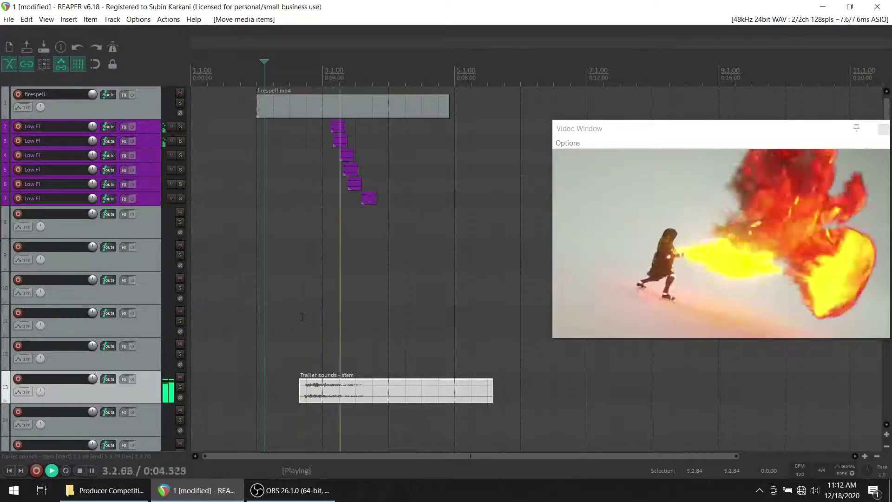
key("space")
key("space")
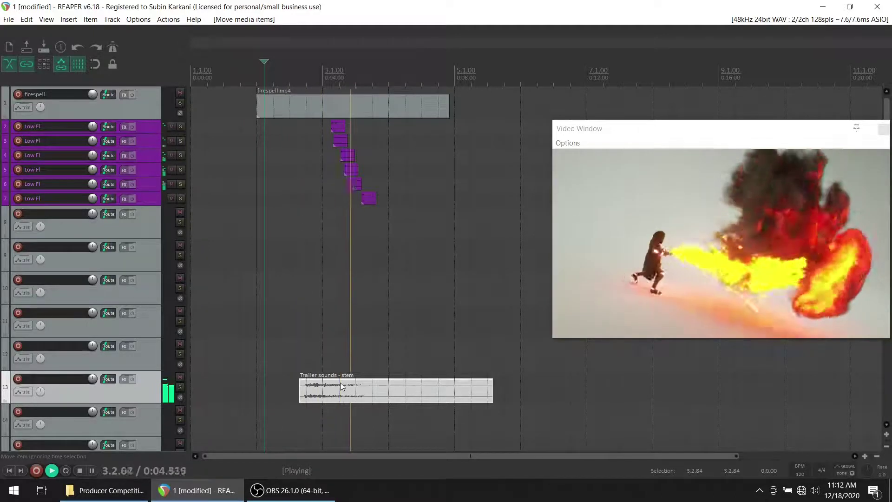
key("space")
key("space")
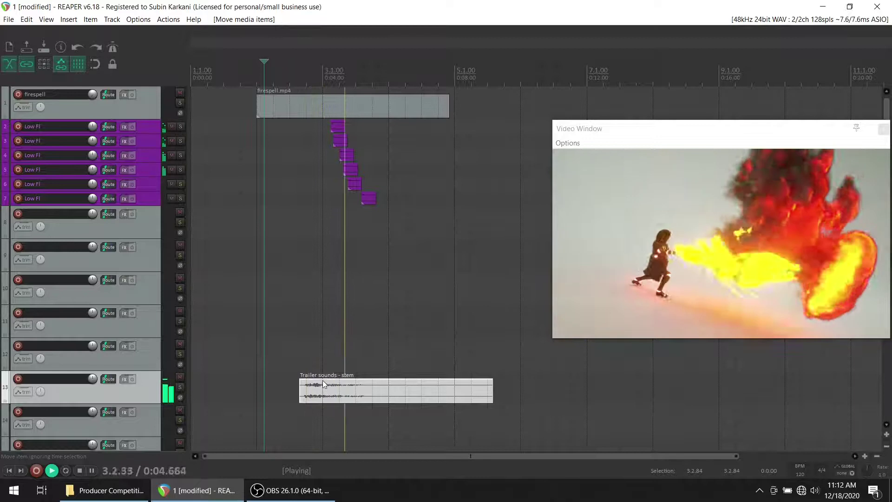
key("space")
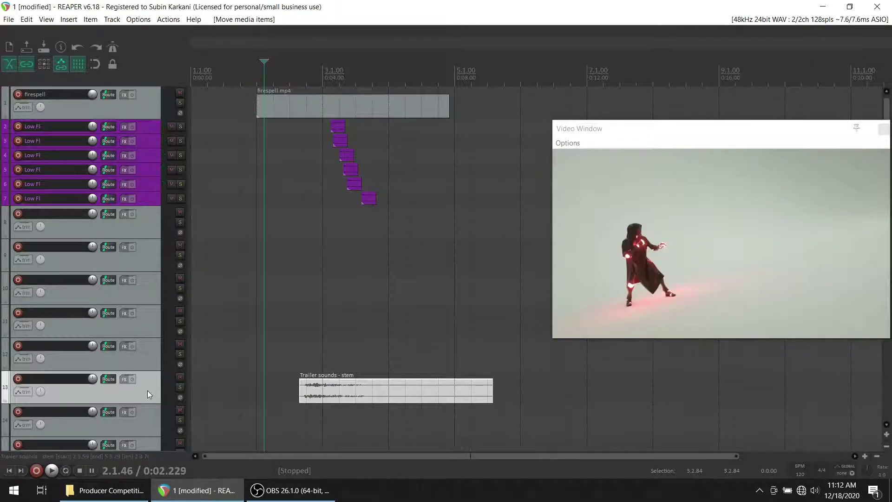
Name track 13 "Low Boom" and move it directly below the last Low FI track.
key("p")
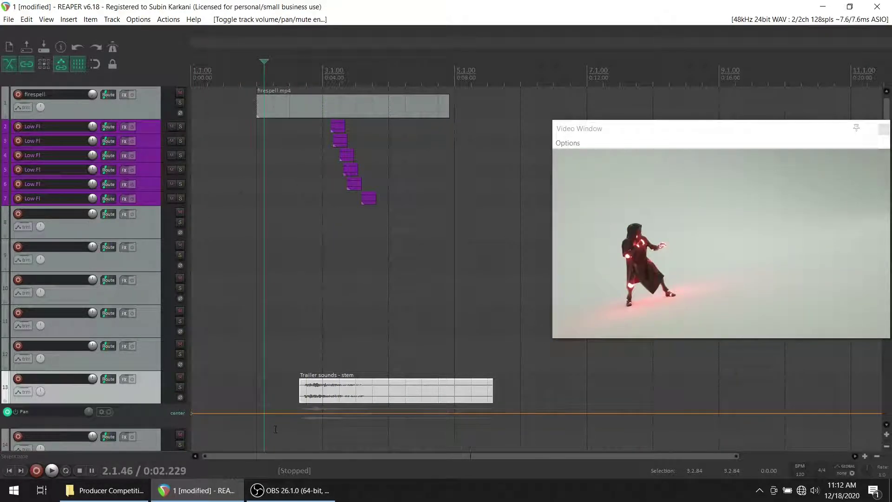
key("p")
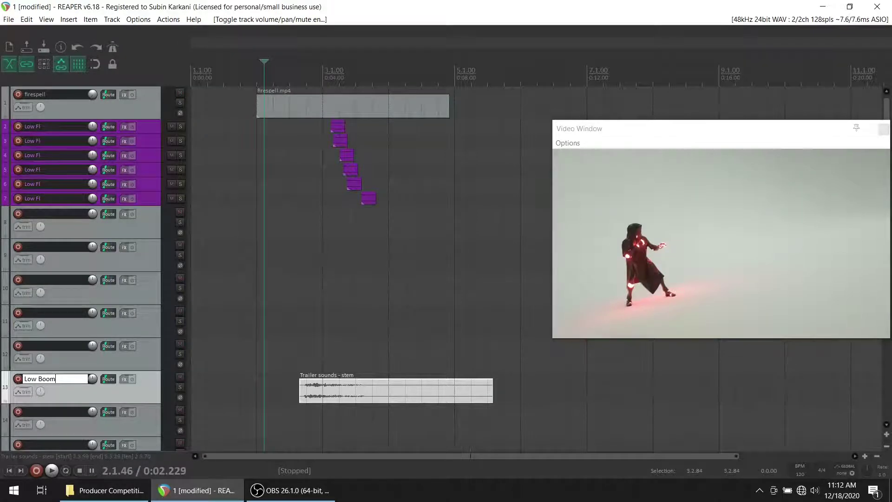
key("Return")
left_click_drag(155, 396, 156, 211)
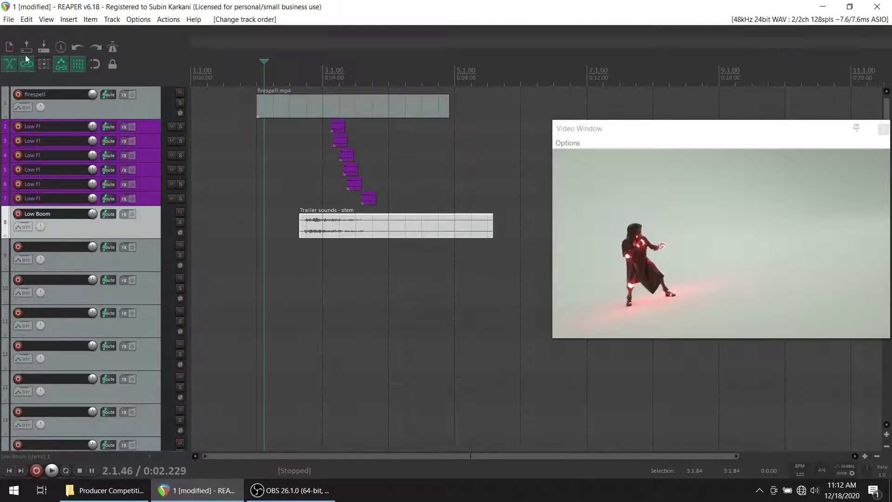
Save the project and play the clip with the Low Boom and Low FI hits together.
left_click(38, 45)
key("space")
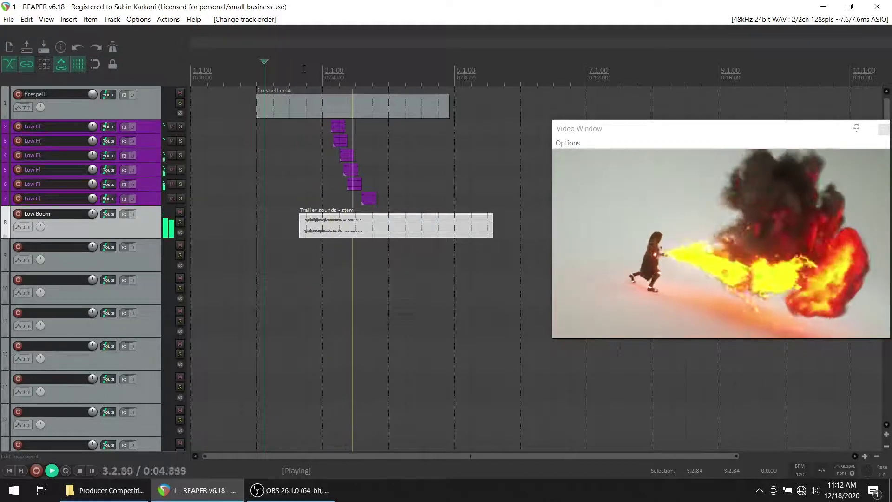
key("space")
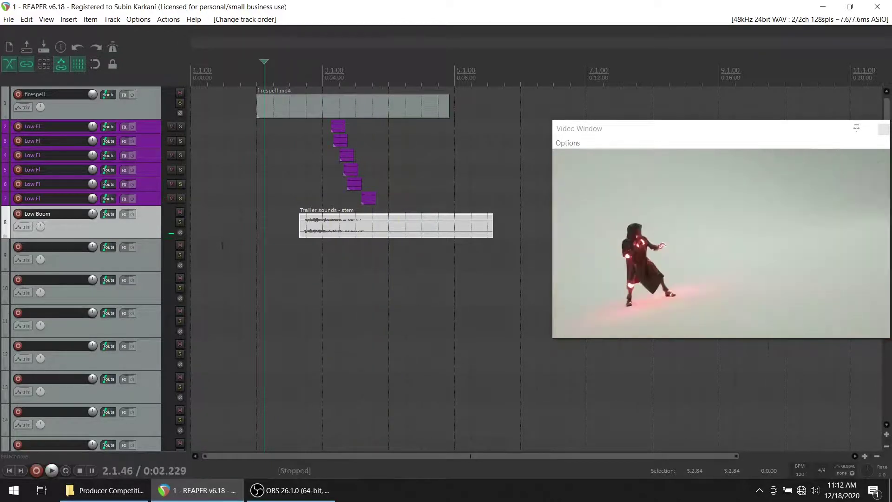
Unmute the Trailer sounds track and record a new short MIDI hit on it, starting recording from about 0.6 seconds.
scroll(70, 279, "down", 5)
left_click(49, 358)
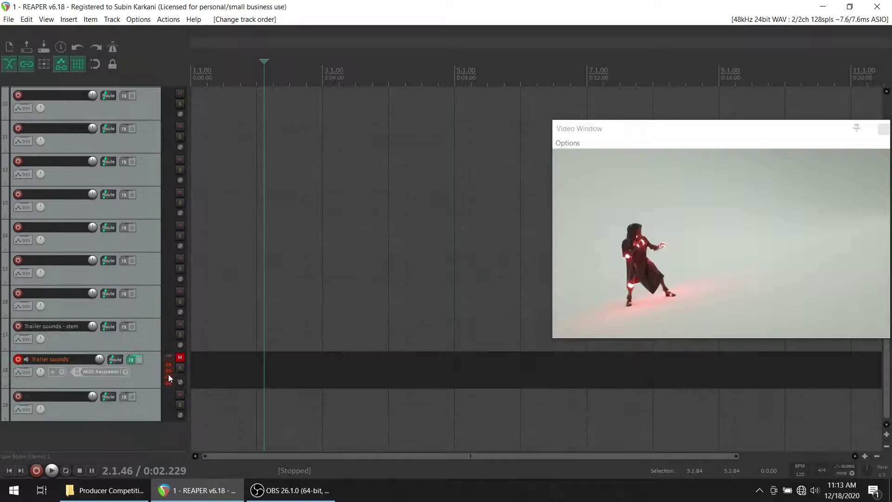
left_click(180, 359)
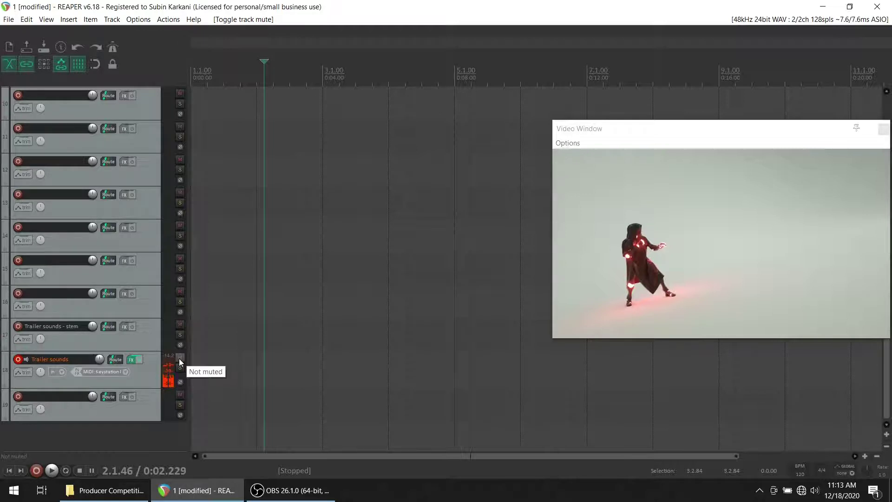
left_click(210, 279)
key("ctrl+r")
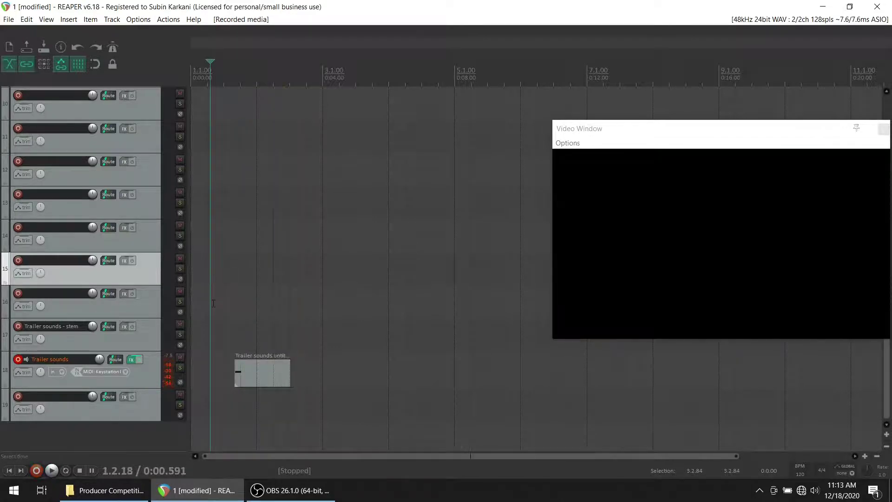
Render the Trailer sounds track to a stereo stem track, delete its original MIDI item and unmute the track.
right_click(146, 370)
mouse_move(210, 173)
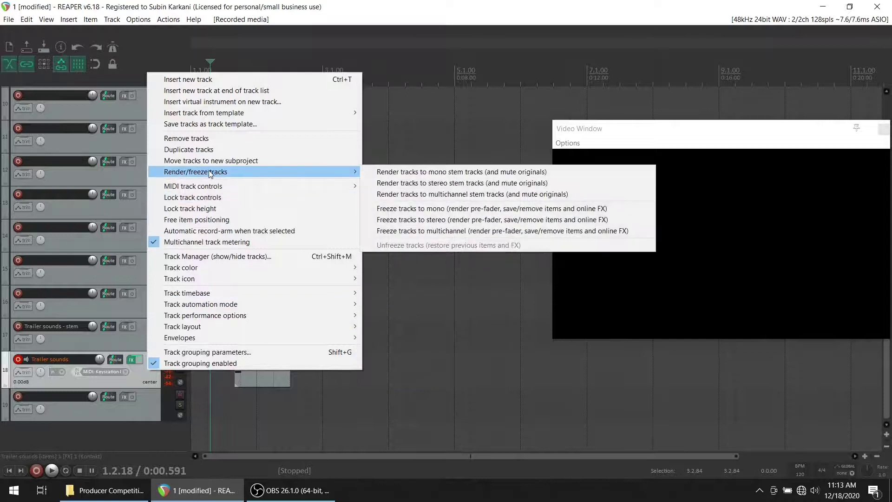
left_click(443, 181)
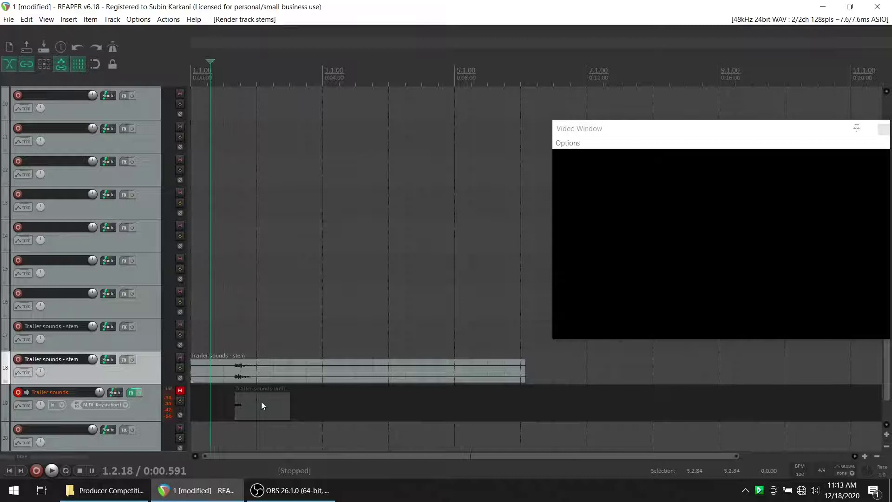
left_click(248, 414)
key("Delete")
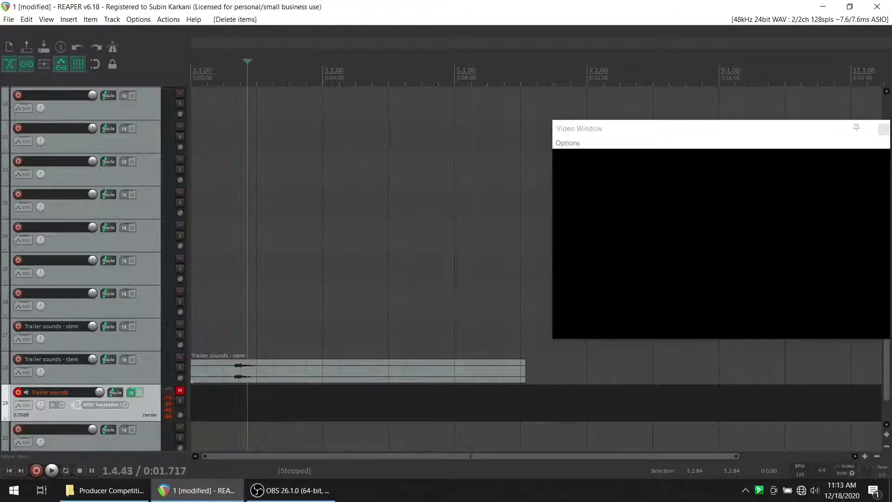
left_click(181, 391)
Split the new stem item at 1.3.59 and again after the hit's tail, and delete the silent pieces on both sides.
left_click(233, 368)
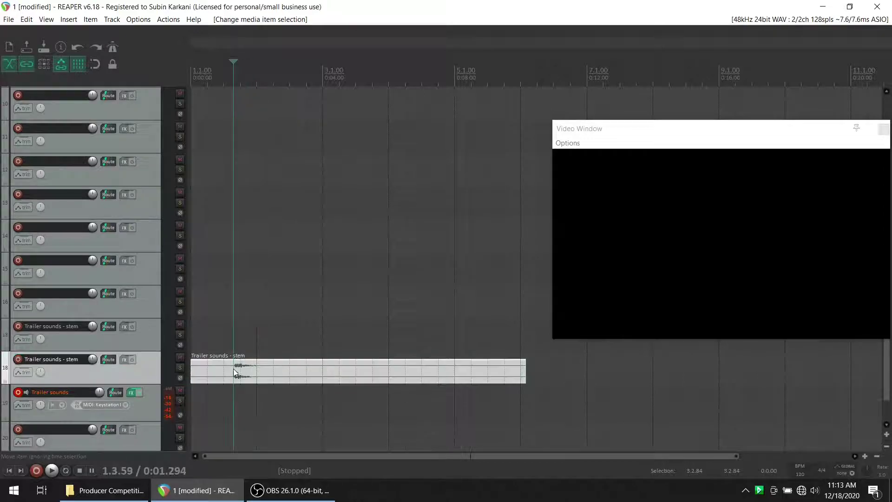
key("space")
key("space")
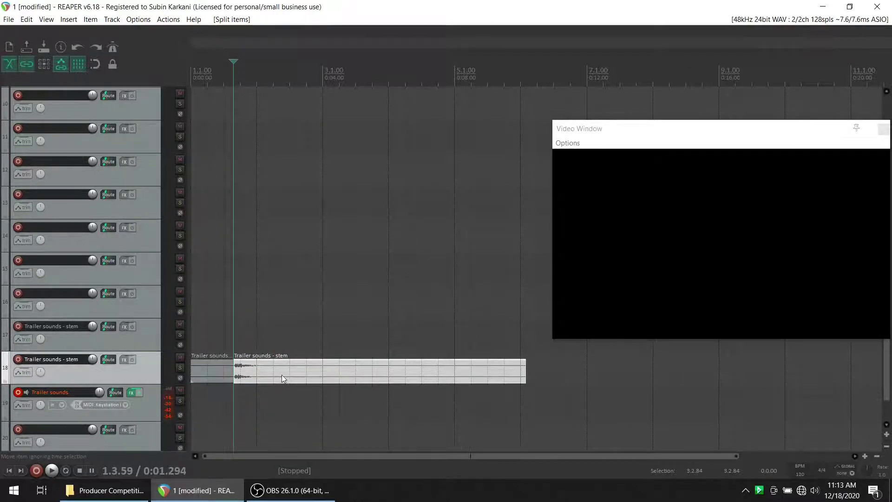
left_click(277, 373)
key("s")
left_click(216, 378)
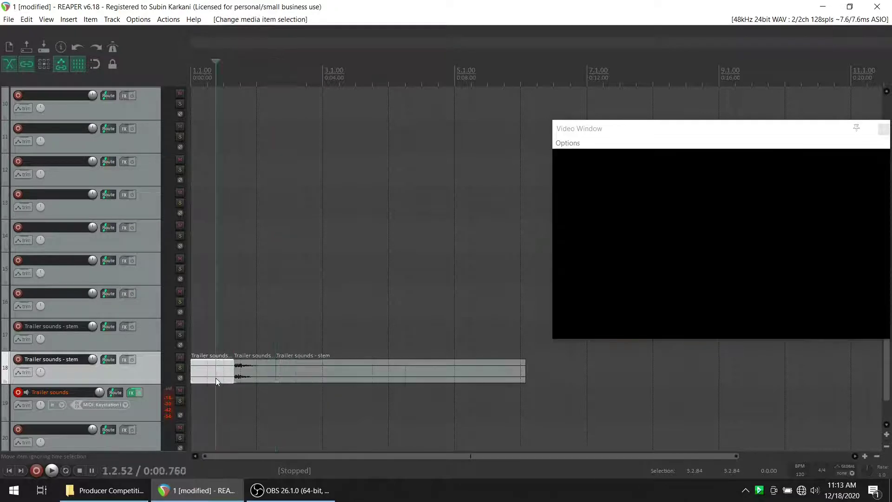
left_click_drag(219, 380, 319, 374)
key("Delete")
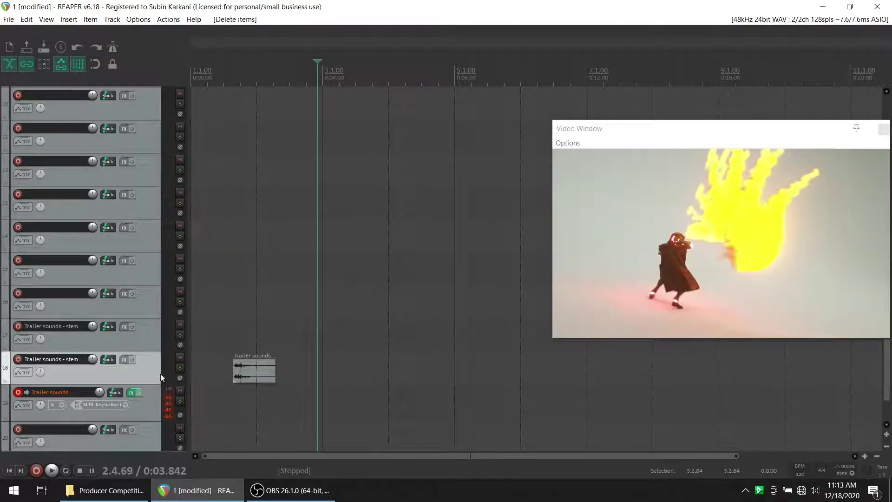
Move the new stem track up to position 11 and place its hit item on track 9, starting at about 2.3.94.
left_click_drag(152, 370, 117, 184)
left_click_drag(135, 125, 134, 125)
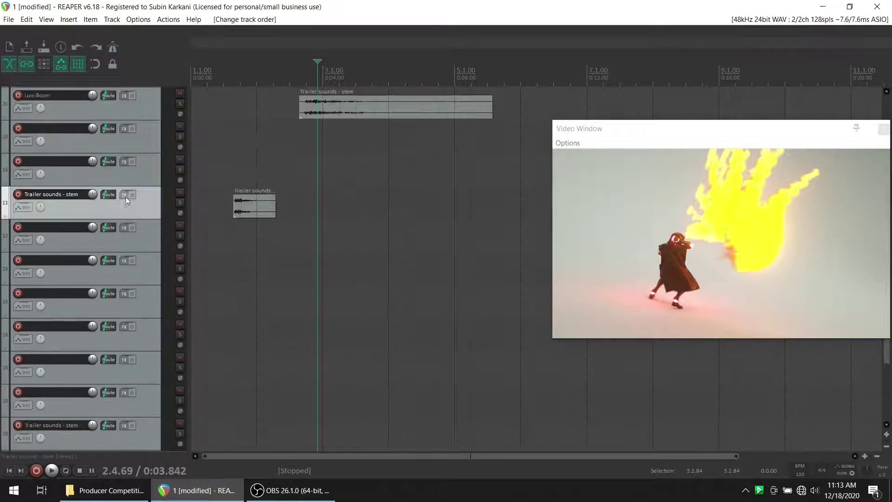
left_click_drag(250, 325, 342, 259)
mouse_move(315, 61)
left_mouse_down()
mouse_move(288, 62)
mouse_move(306, 63)
left_mouse_up()
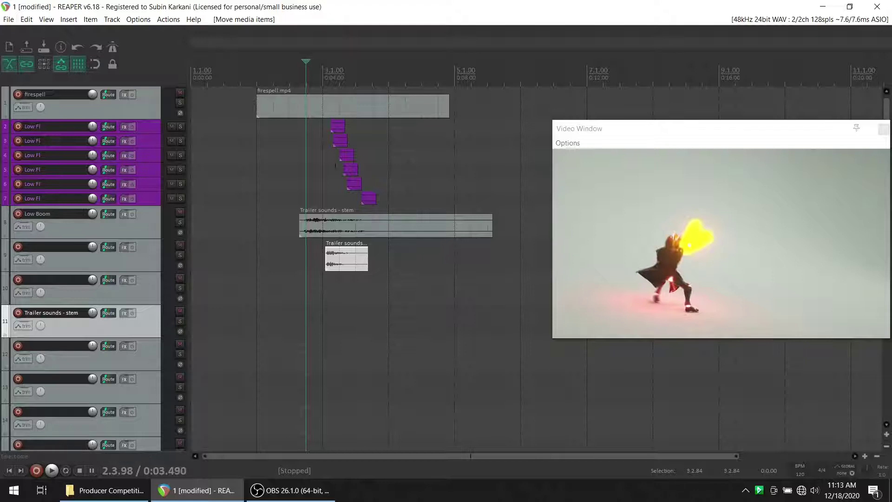
scroll(435, 264, "up", 3)
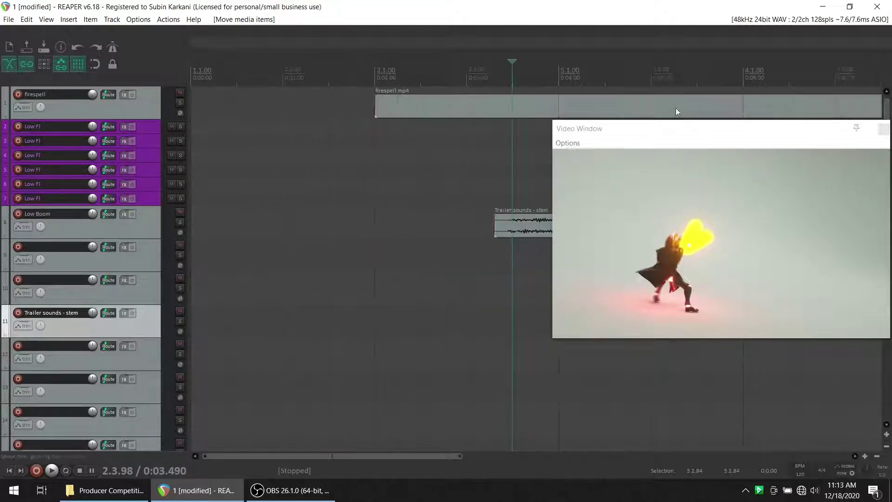
left_click_drag(677, 128, 749, 260)
left_click_drag(573, 259, 521, 271)
Audition the hit on track 9 repeatedly against the video, together with the Low Boom and Low FI hits.
left_click(498, 271)
key("space")
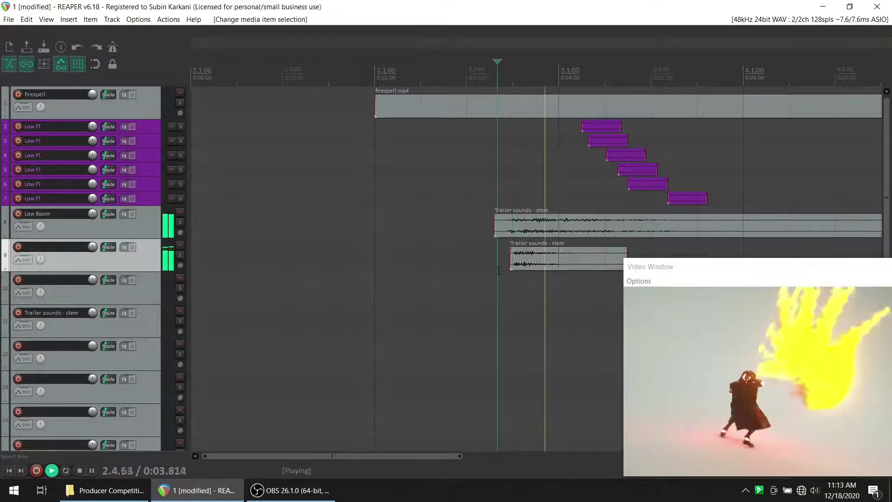
key("space")
key("space")
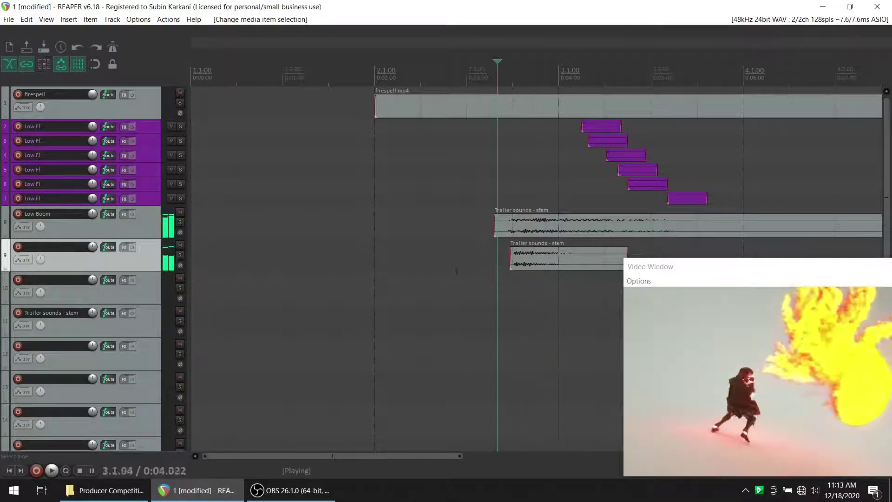
key("space")
left_click(424, 240)
key("space")
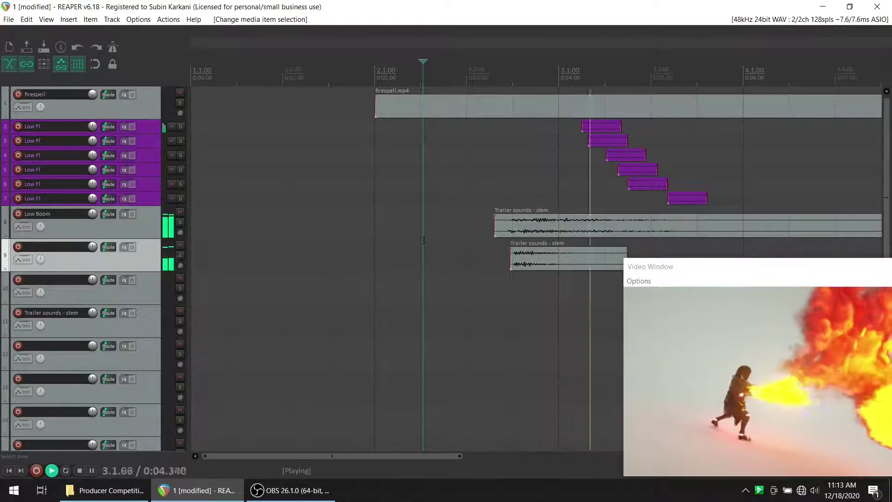
key("space")
key("space")
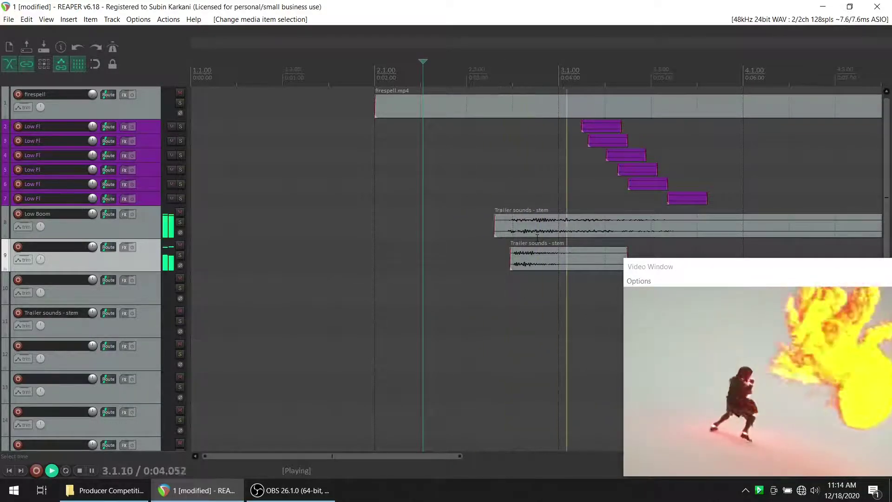
key("space")
key("space")
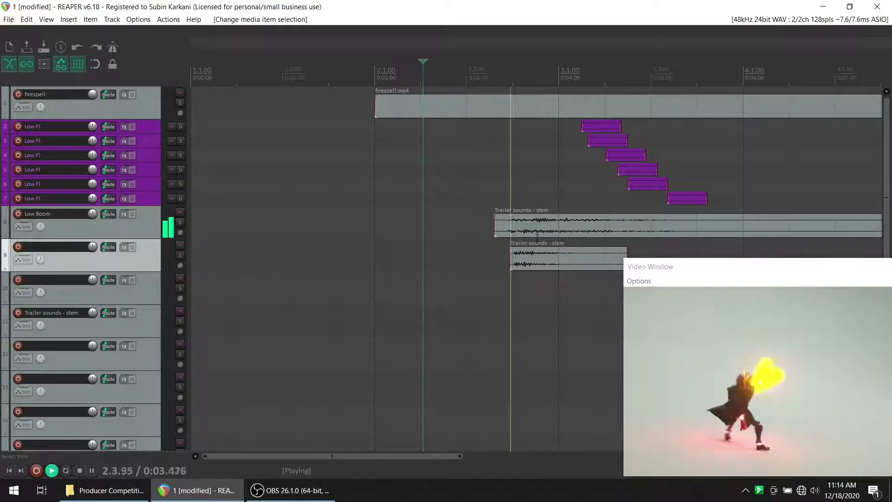
key("space")
Move the Video Window below the stem items and play the clip from about 2.5 seconds.
left_click_drag(757, 268, 638, 302)
key("space")
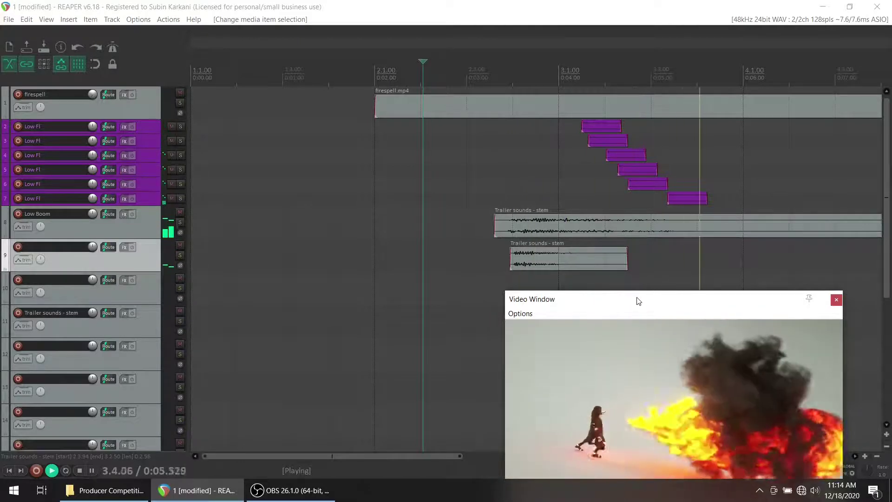
key("space")
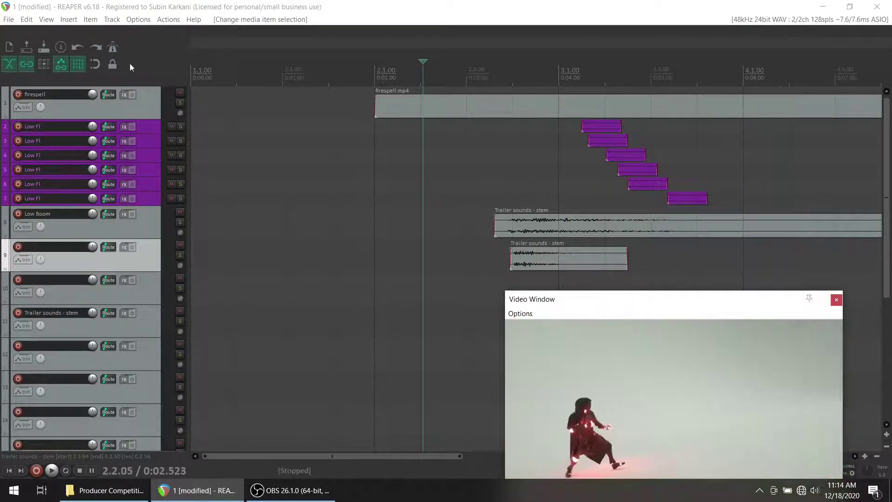
Save the project, and name track 9 "Low Hit".
left_click(44, 47)
key("space")
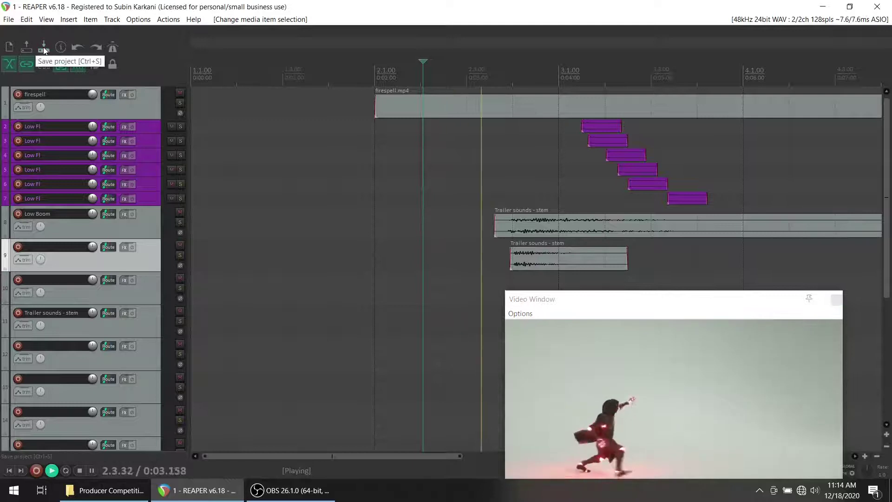
key("space")
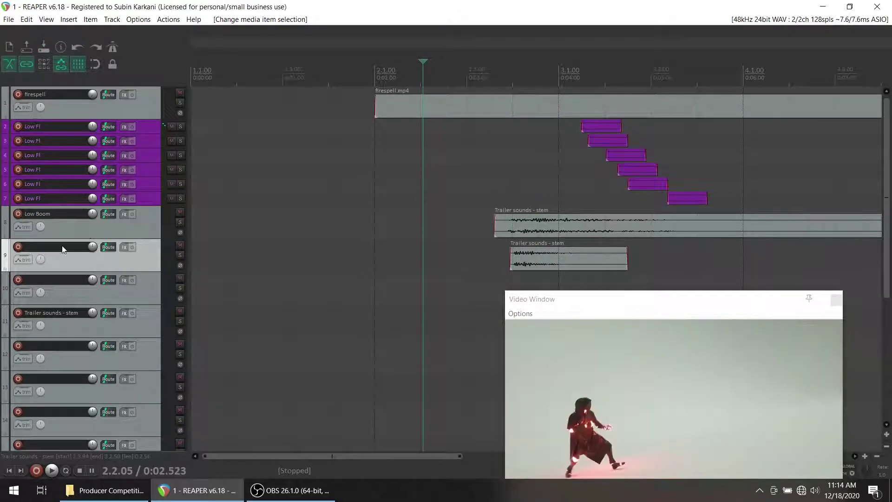
double_click(62, 247)
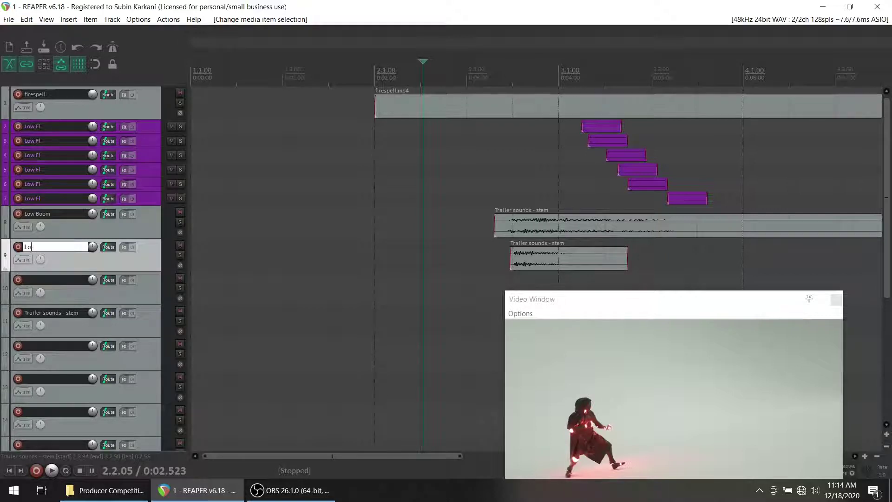
type("Low Hit")
key("Return")
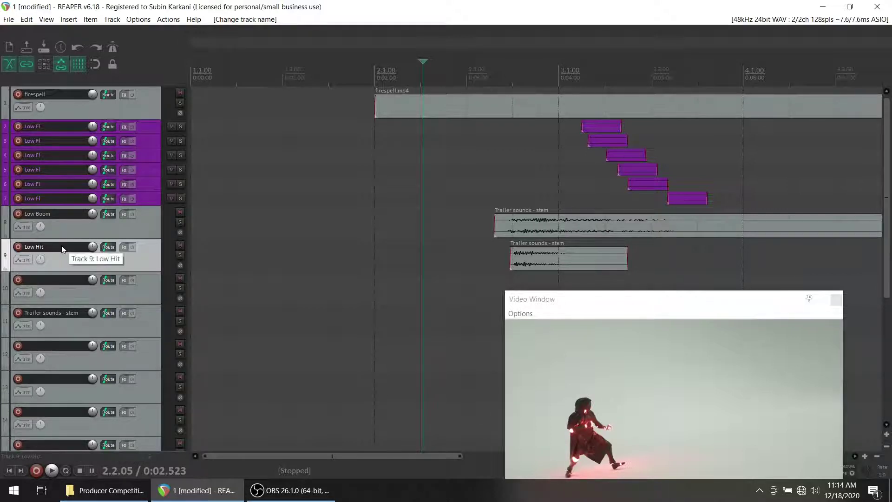
Play the clip several times from 2.2.05 to check how the Low Hit blends with the other layers.
key("space")
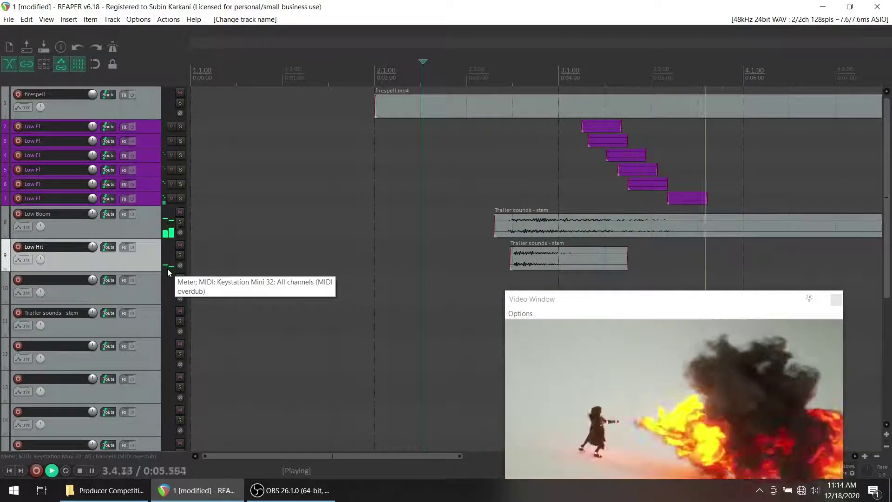
key("space")
key("space")
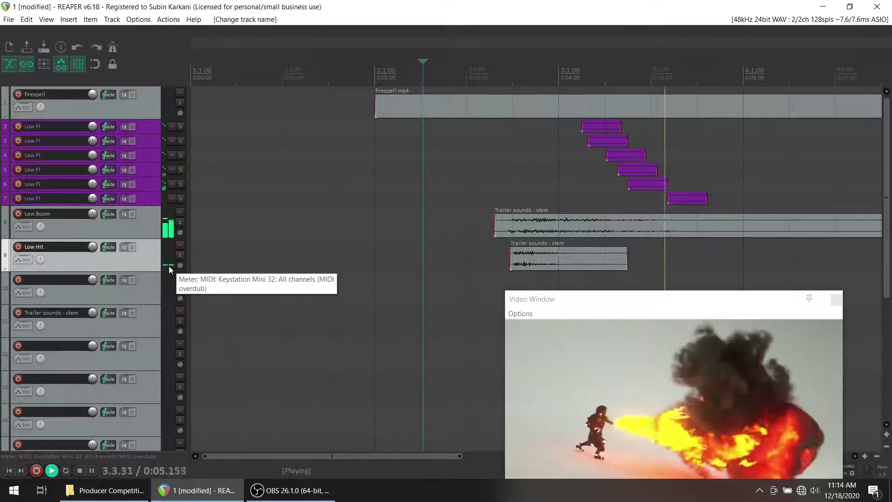
key("space")
key("space")
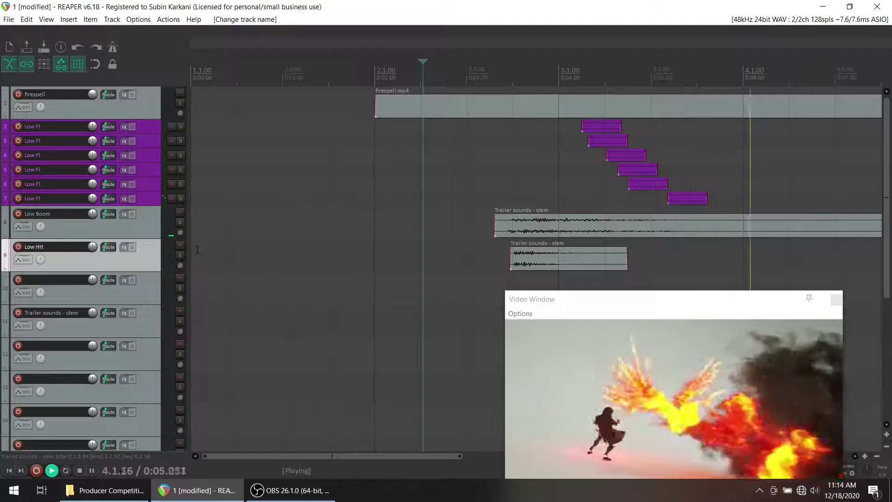
key("space")
key("space")
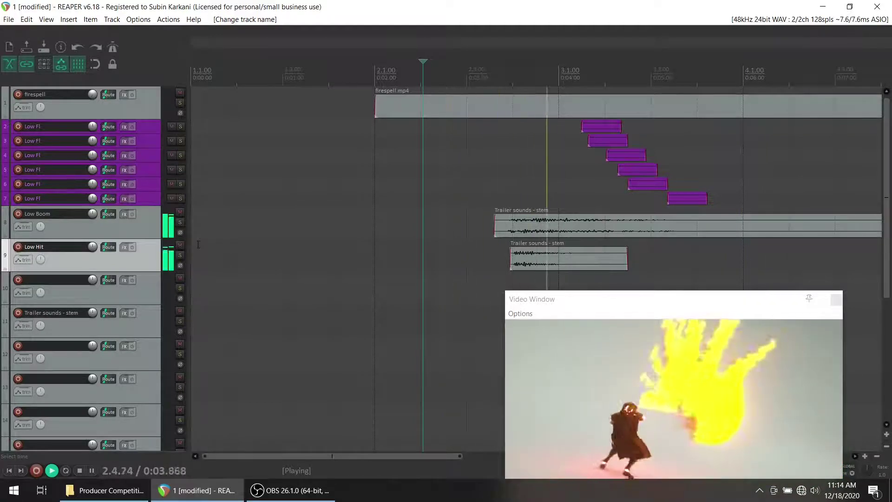
key("space")
Save the project and move the Video Window over the track list, clear of the sound items, for another playback.
left_click(42, 46)
left_click_drag(569, 301, 145, 191)
key("space")
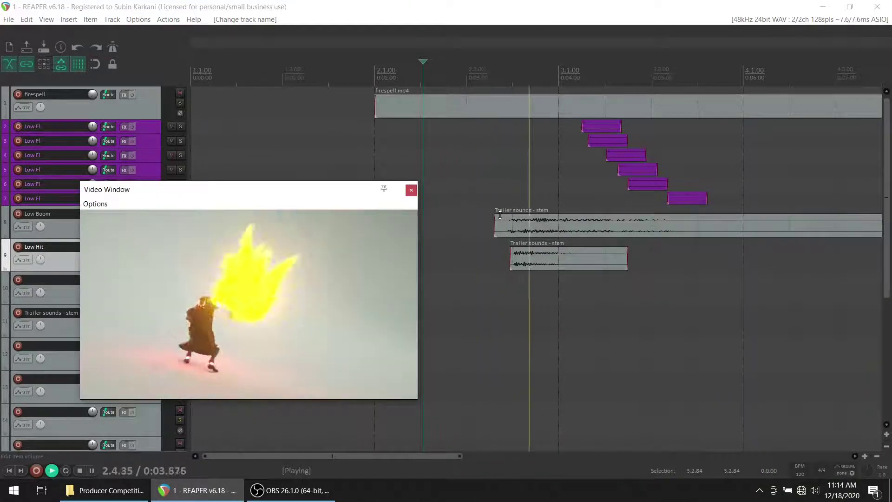
key("space")
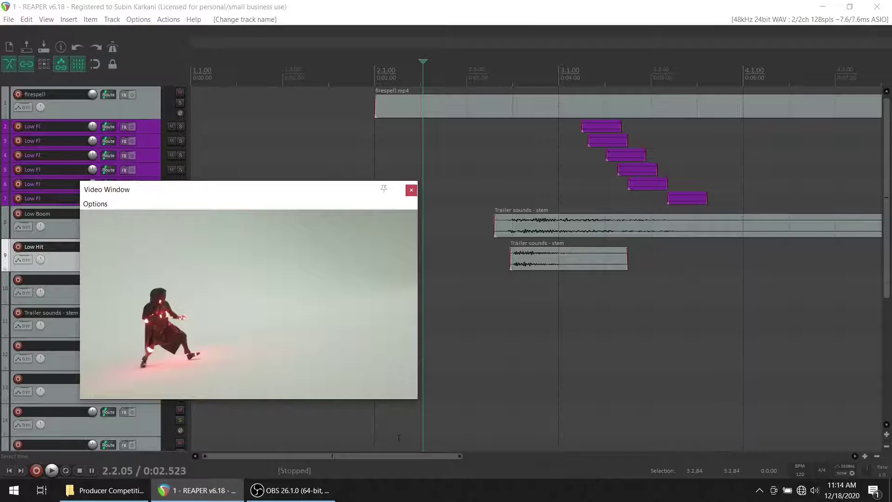
scroll(54, 332, "down", 3)
scroll(54, 333, "up", 3)
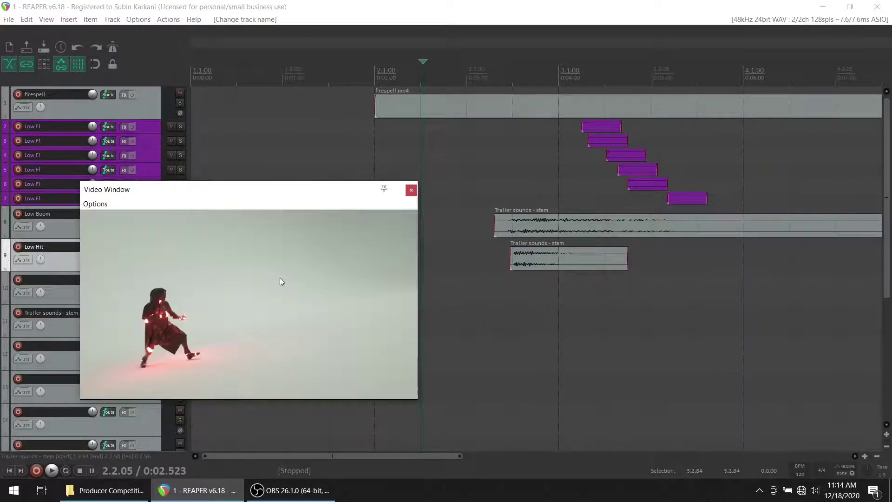
Play the firespell clip in full from its start at about 2.1.05 and review all the layered hits.
left_click(378, 139)
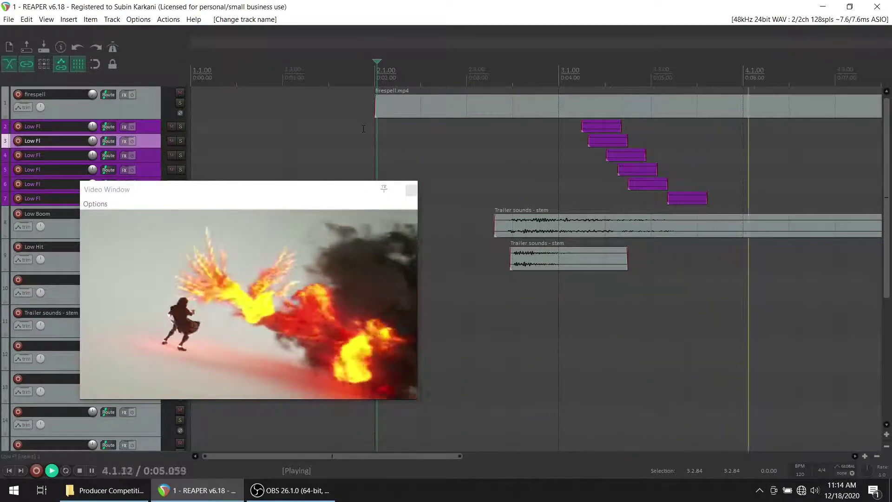
key("space")
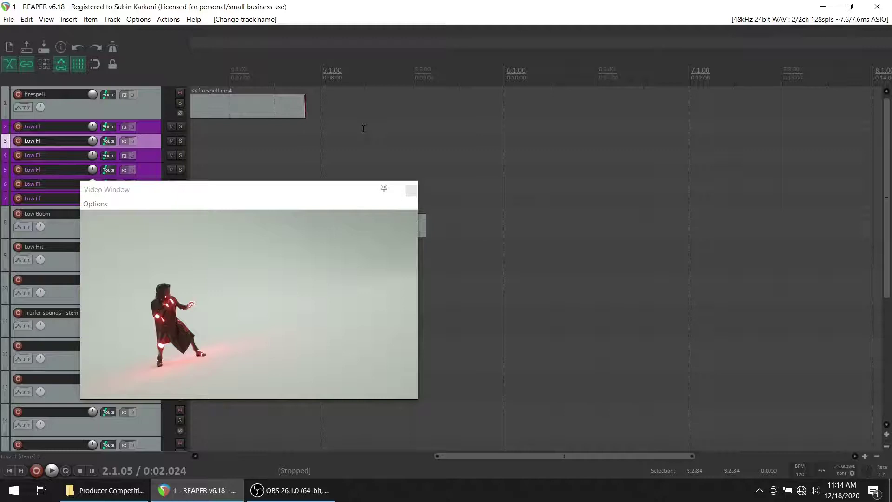
key("space")
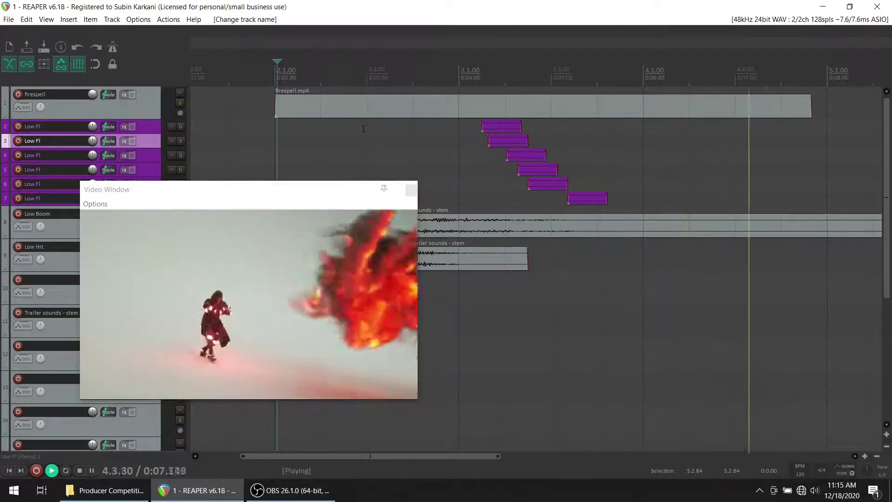
key("space")
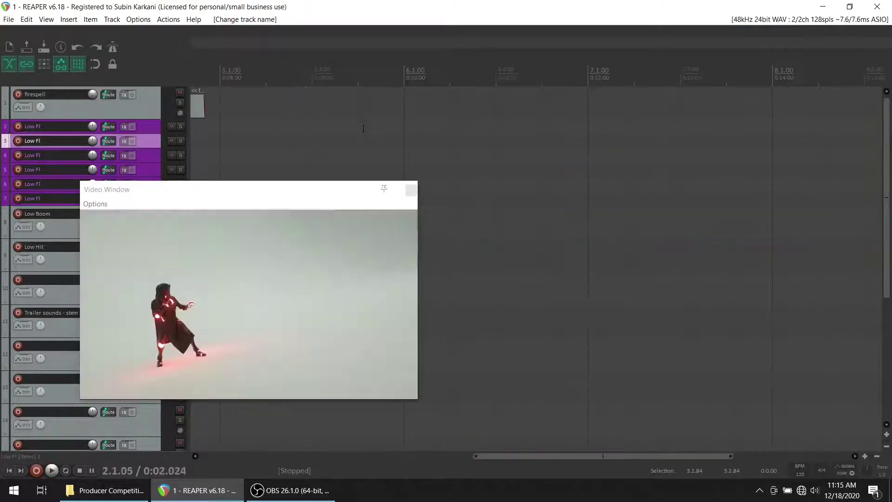
Record a MIDI take on the armed Trailer sounds track and move the video window clear of the recorded item.
key("ctrl+r")
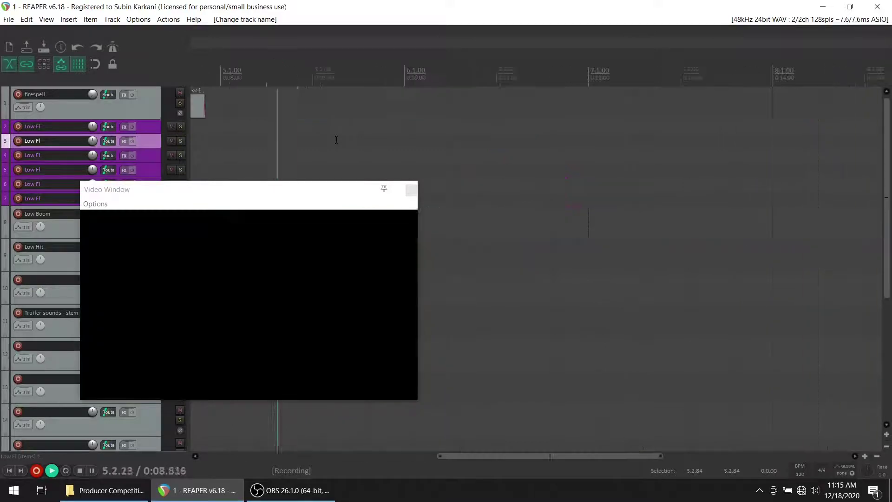
key("space")
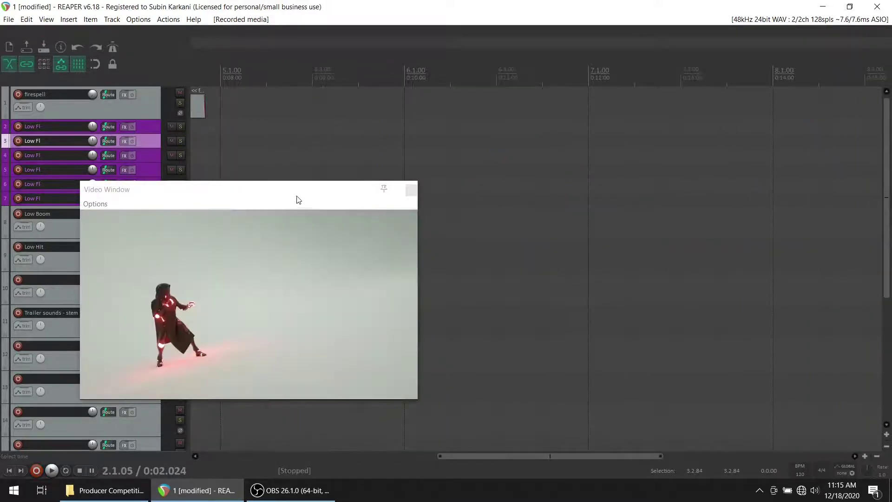
left_click_drag(298, 200, 500, 180)
scroll(884, 212, "down", 5)
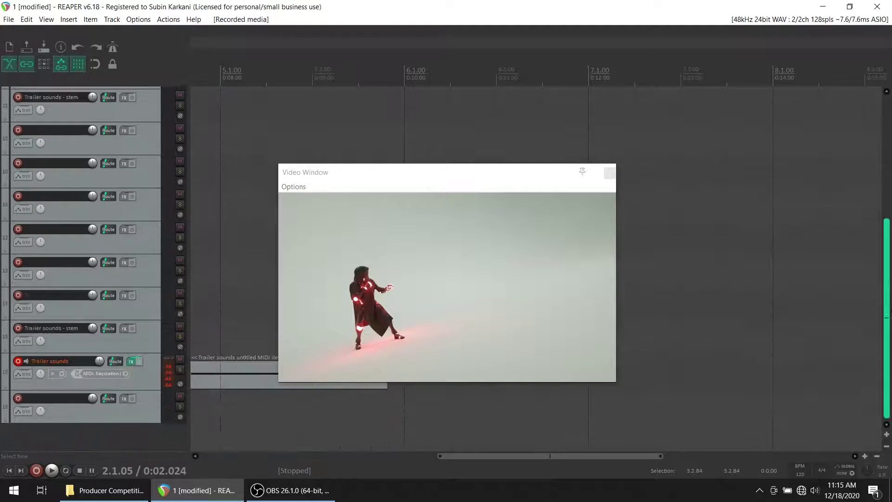
left_click_drag(415, 175, 511, 180)
left_click_drag(546, 456, 465, 453)
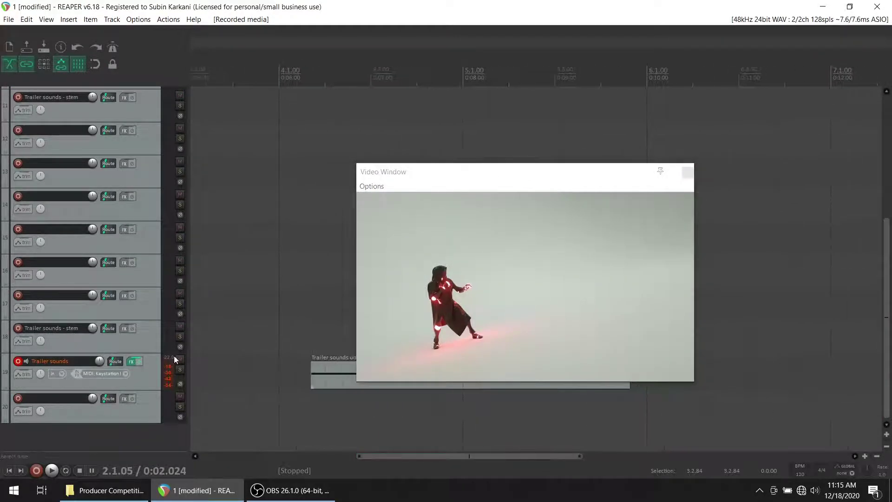
Render the Trailer sounds track to a stereo stem track.
right_click(139, 375)
mouse_move(202, 175)
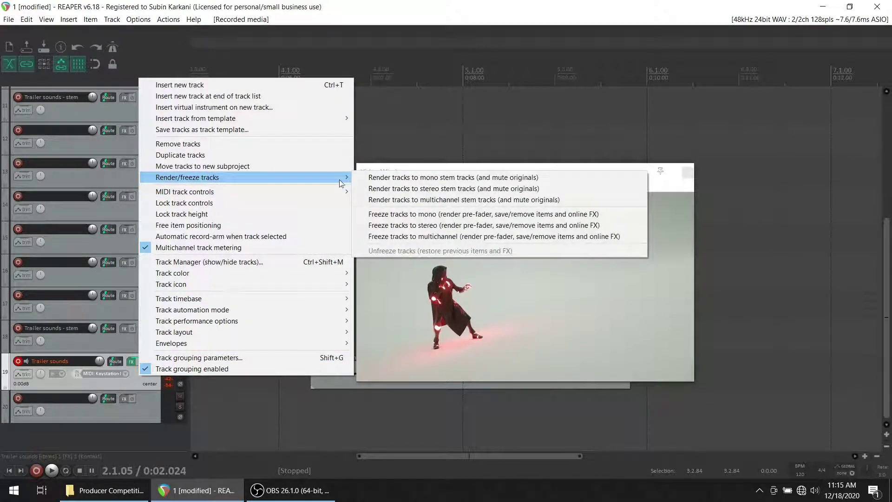
left_click(447, 188)
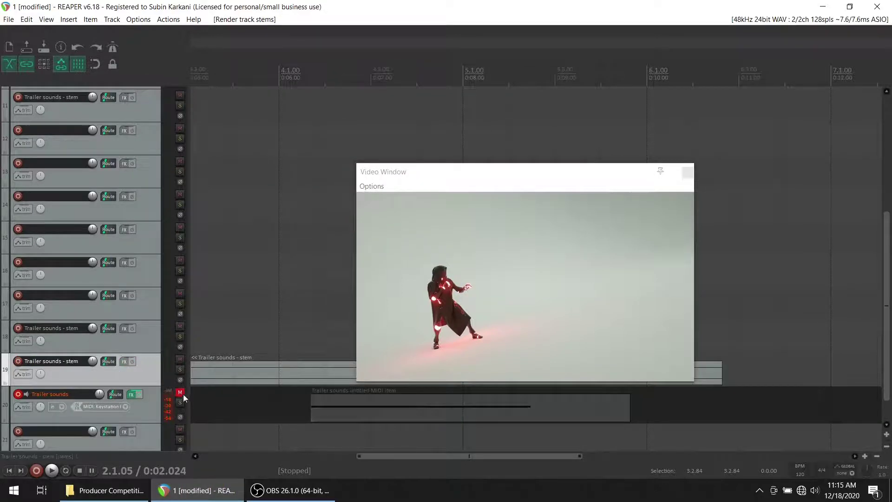
Unmute the original Trailer sounds track, delete its MIDI item and move the video window off the new stem.
left_click(179, 392)
left_click(341, 418)
key("Delete")
left_click_drag(541, 182, 671, 128)
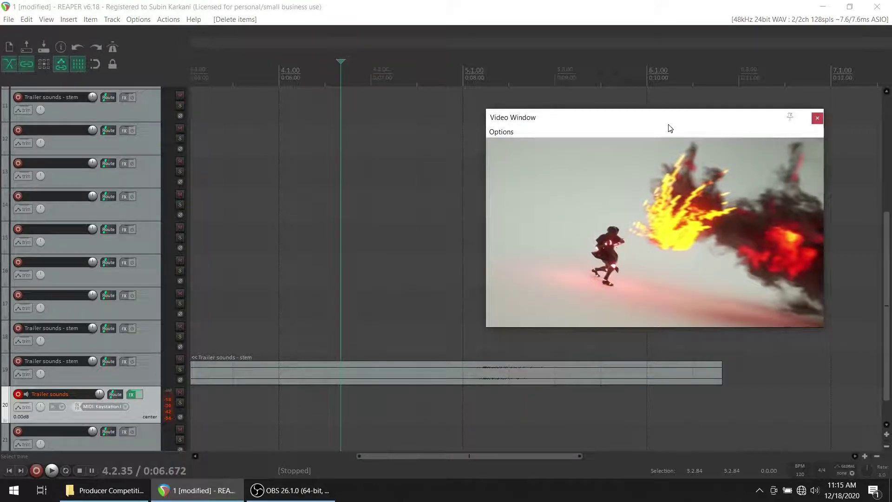
Audition the new stem item, split it at about 0:06.490 and delete the part before the split.
left_click(461, 370)
key("space")
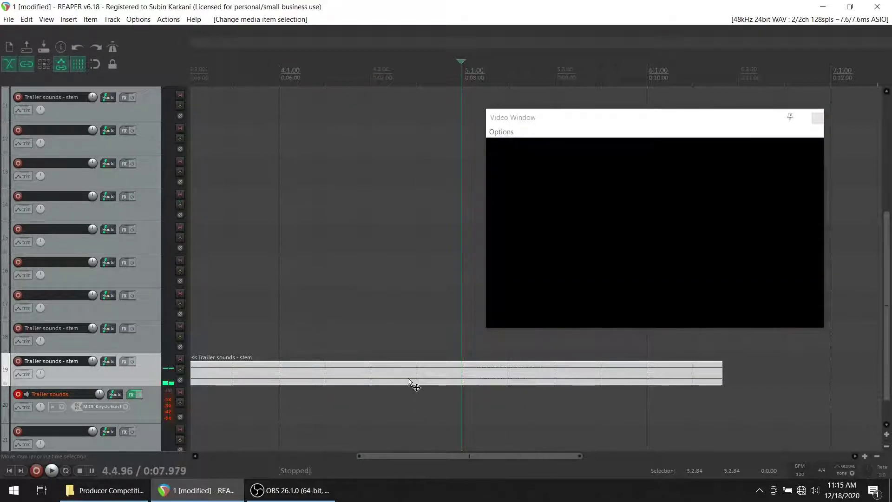
left_click(409, 378)
left_click(362, 375)
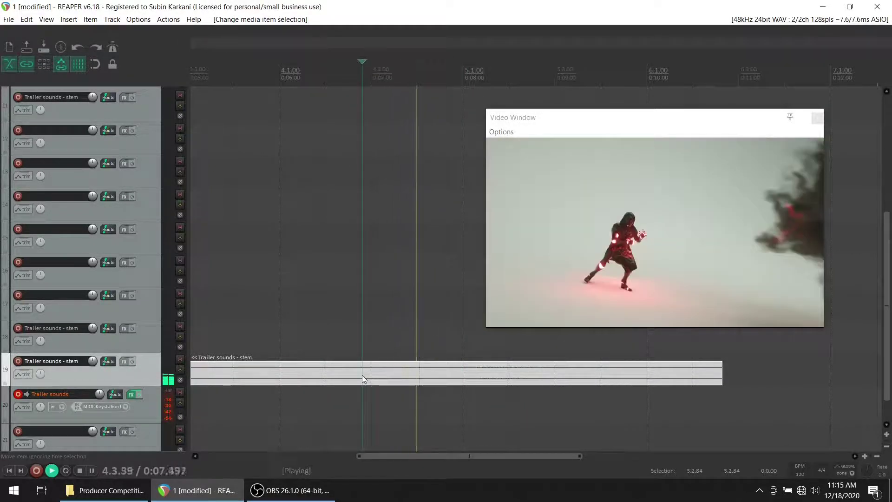
key("space")
left_click(324, 379)
key("space")
key("space")
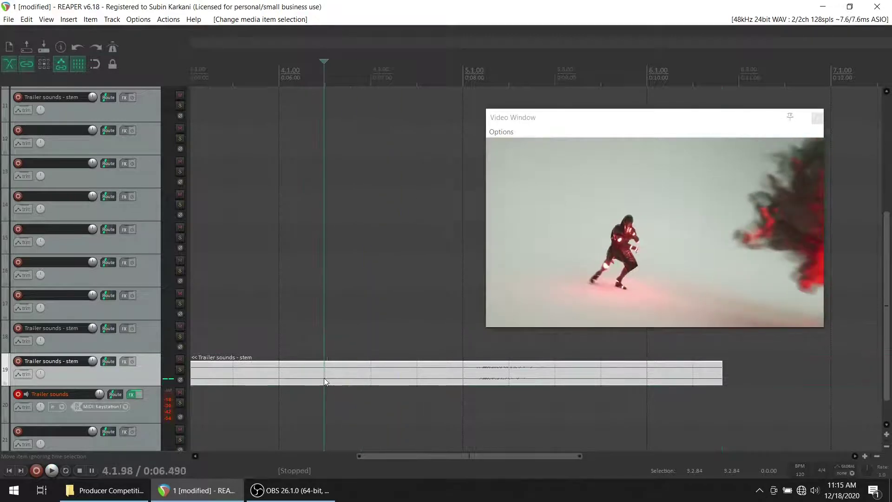
key("s")
left_click(292, 376)
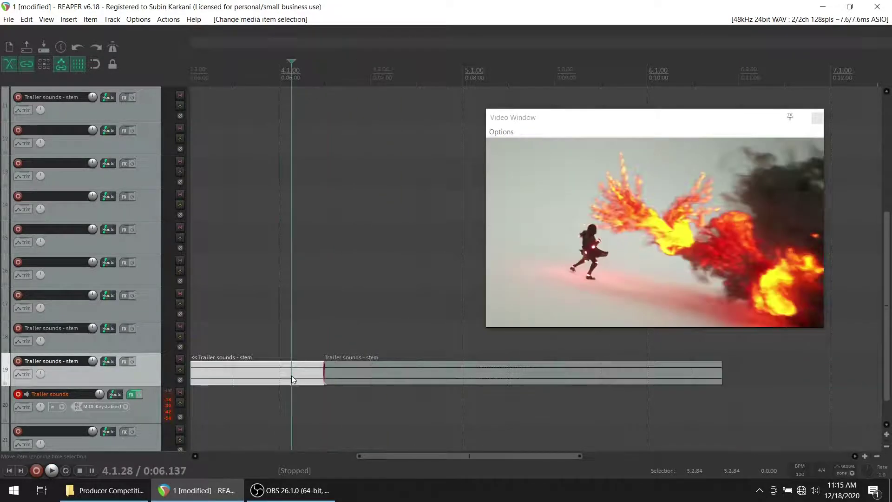
key("Delete")
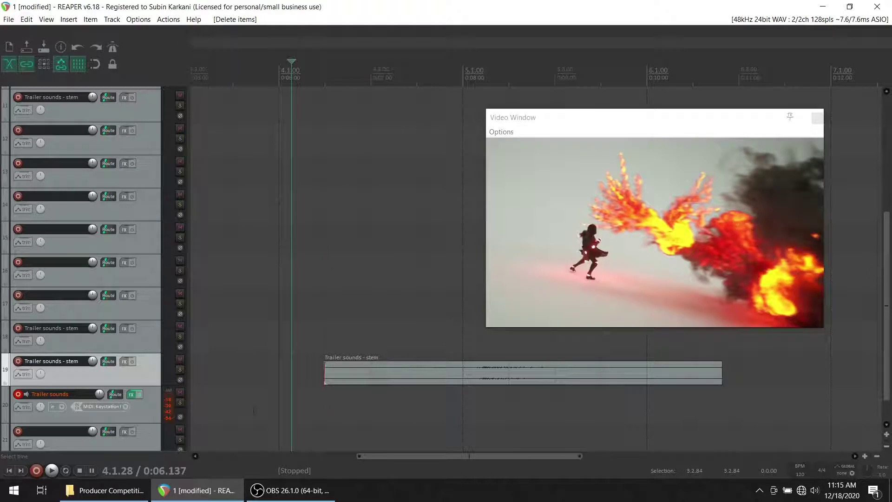
Move the trimmed stem's track directly below the Low Boom track and briefly play it with the video window moved aside.
left_click_drag(131, 130, 132, 136)
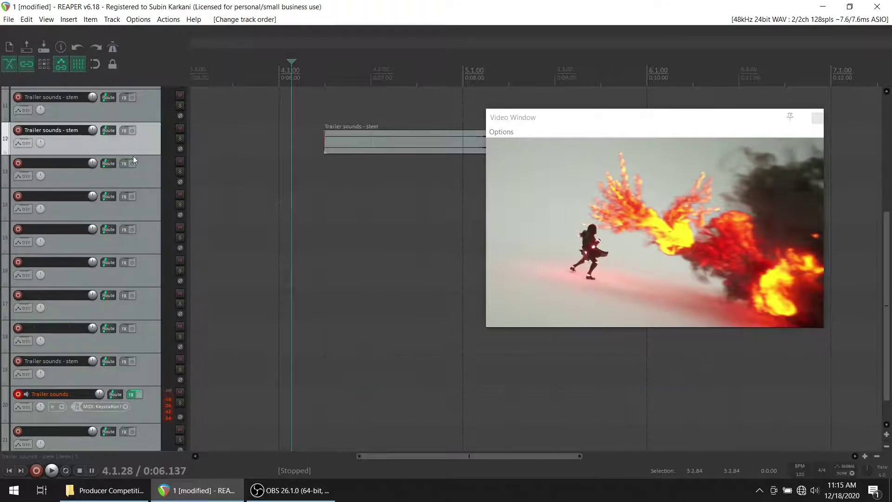
scroll(128, 230, "up", 5)
left_click_drag(140, 302, 141, 196)
key("space")
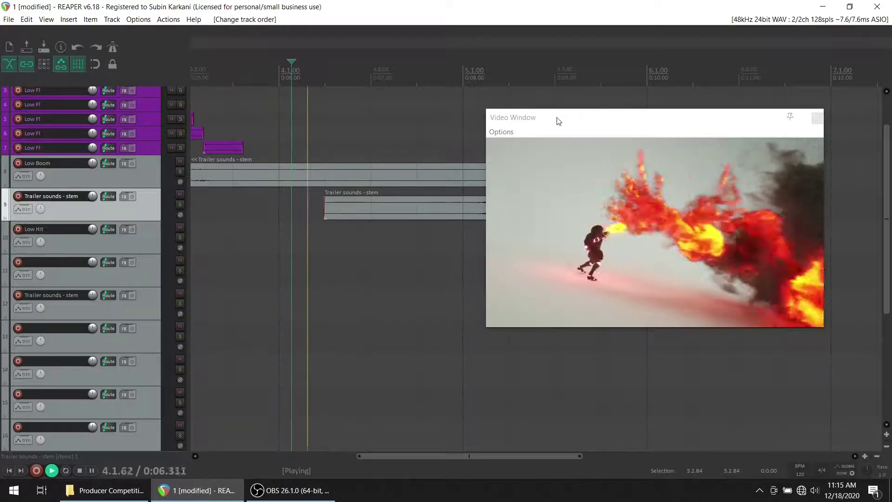
left_click_drag(612, 115, 696, 212)
key("space")
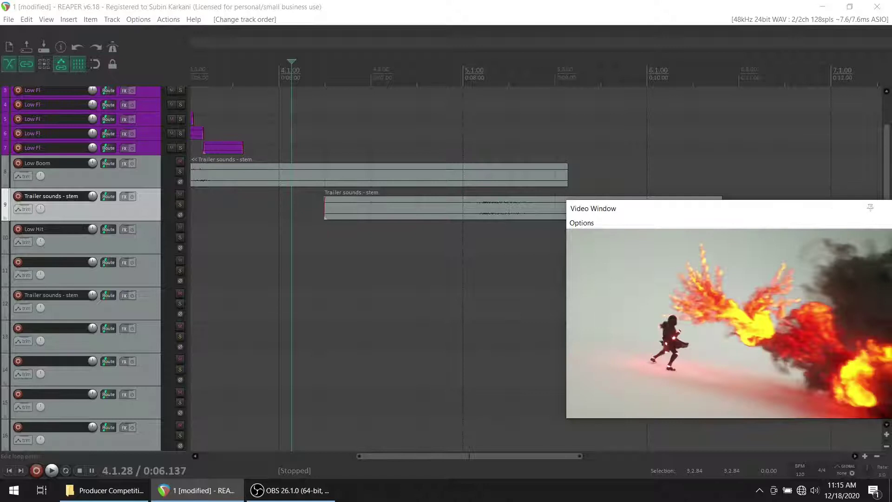
Set the edit cursor at about 0:07.561 and shift the trimmed stem item earlier so its loud part starts there.
scroll(877, 177, "up", 2)
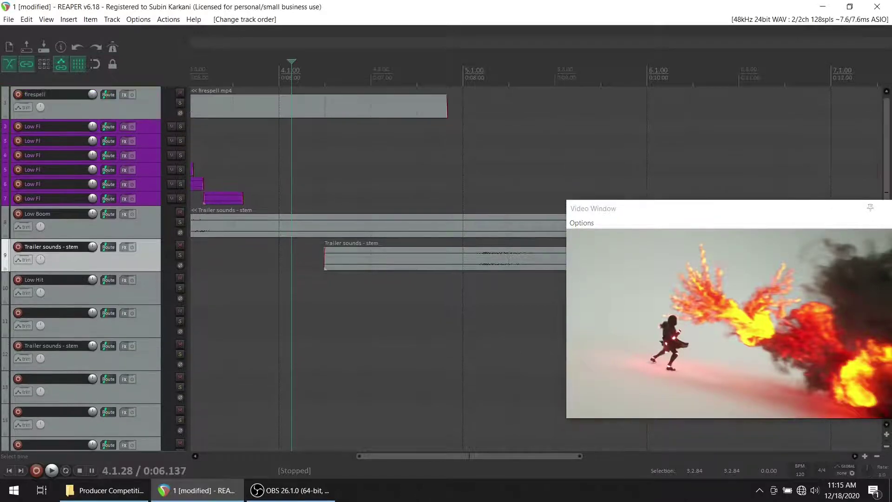
left_click(390, 52)
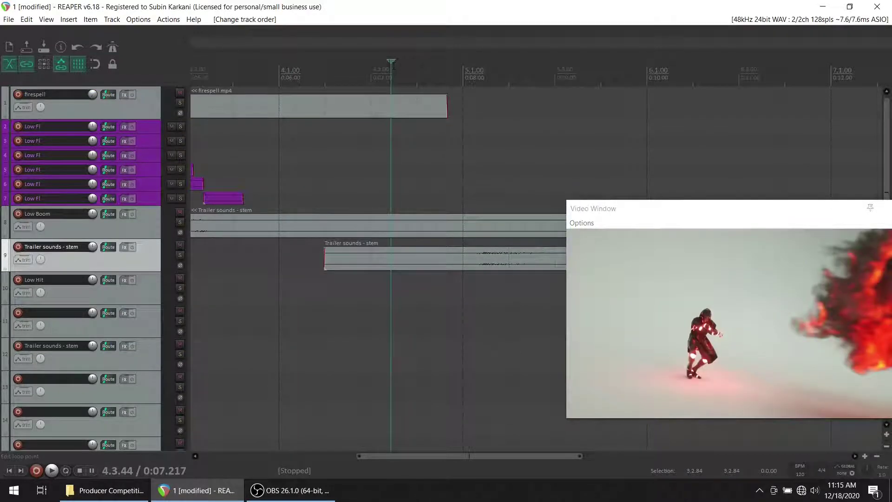
left_click_drag(390, 62, 422, 64)
left_click_drag(524, 254, 459, 255)
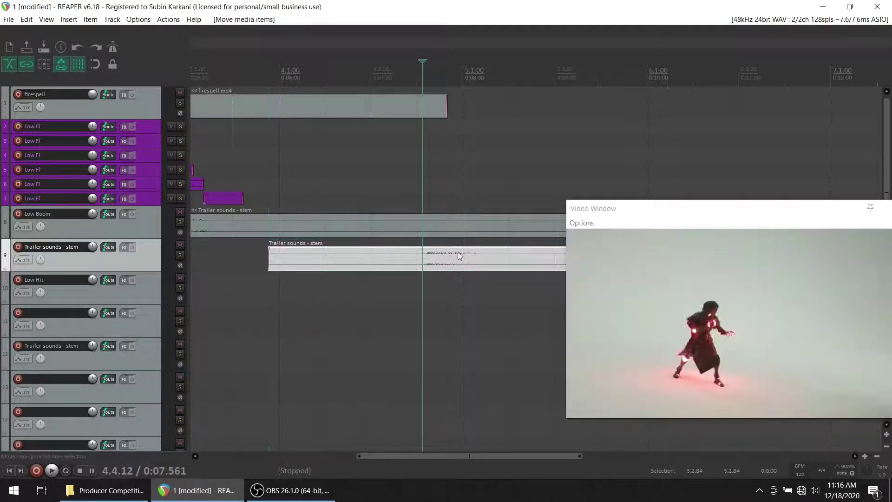
Play back the shifted stem against the video, first from just before the item and then from the firespell clip's beginning.
left_click(259, 77)
key("space")
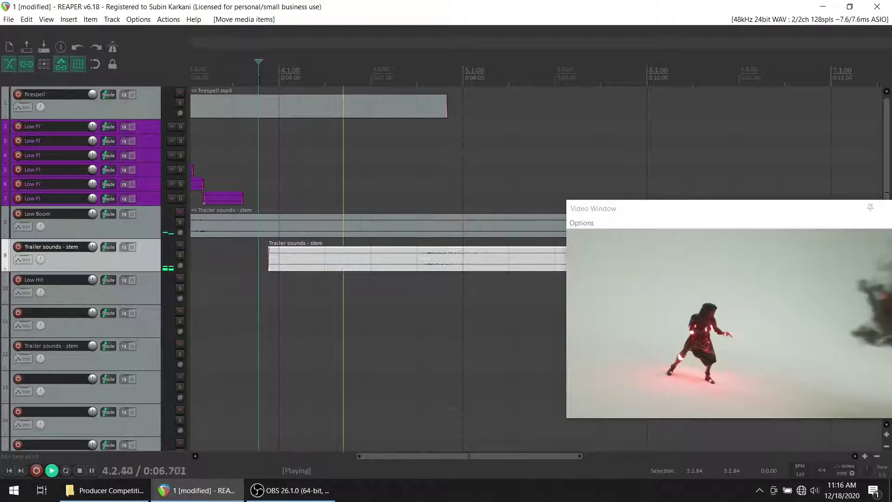
key("space")
key("space")
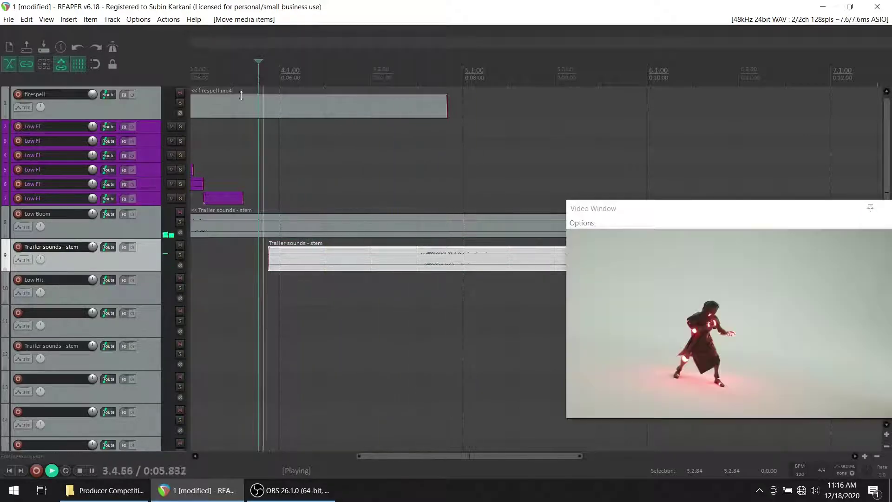
key("space")
scroll(465, 232, "down", 2)
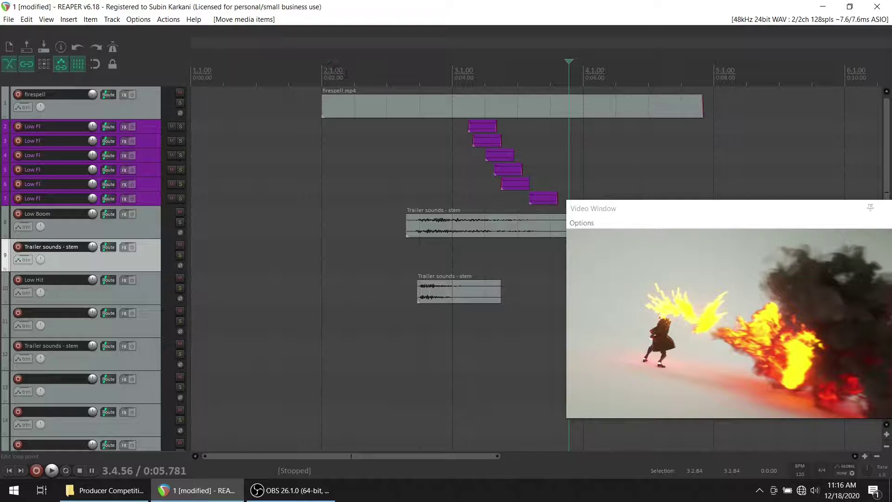
left_click(328, 69)
key("space")
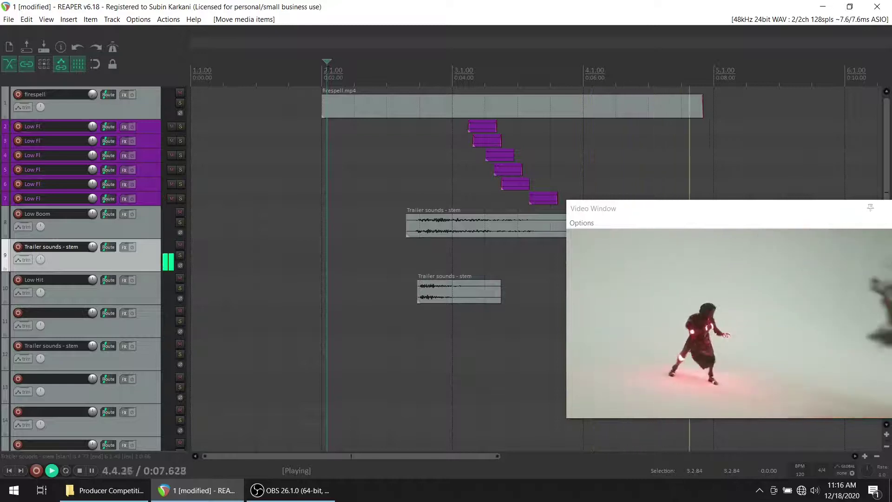
left_click_drag(677, 213, 691, 329)
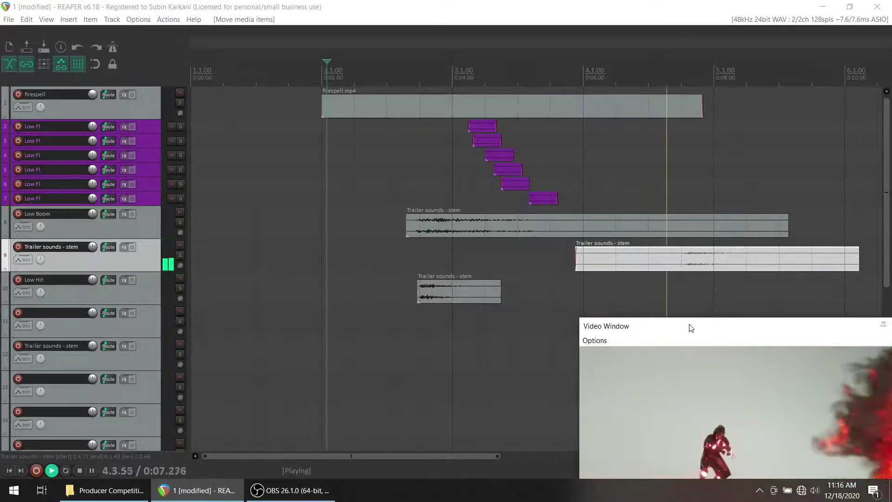
key("space")
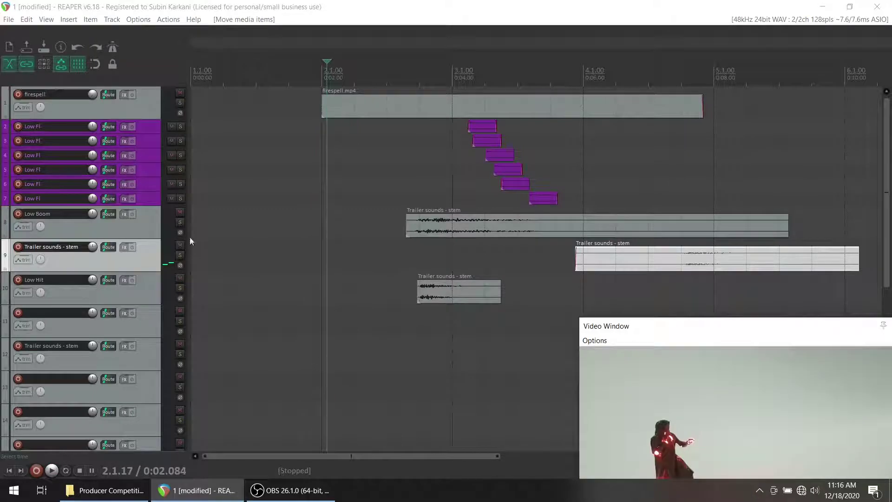
Save the project and rename the stem track below Low Boom to "End".
key("ctrl+s")
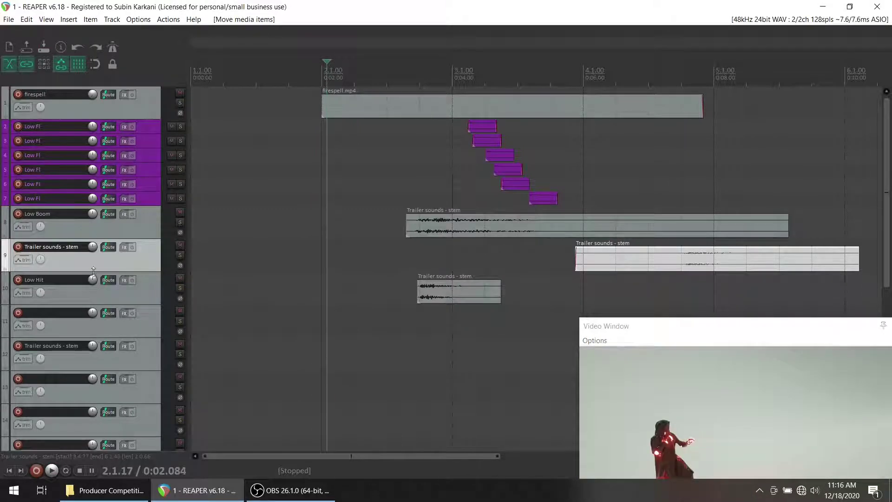
double_click(77, 250)
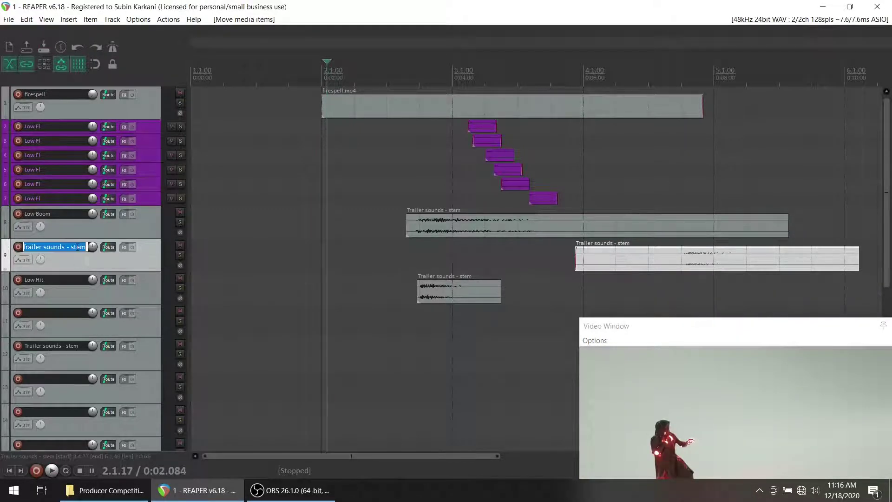
type("End")
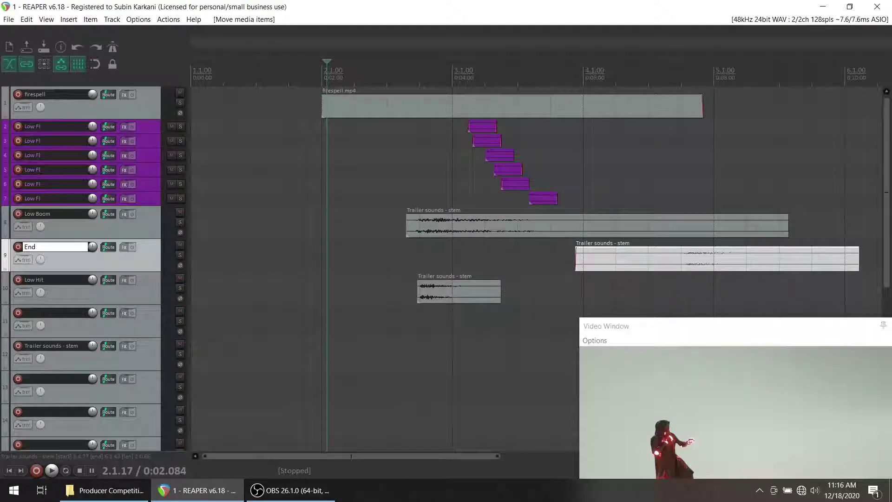
key("Return")
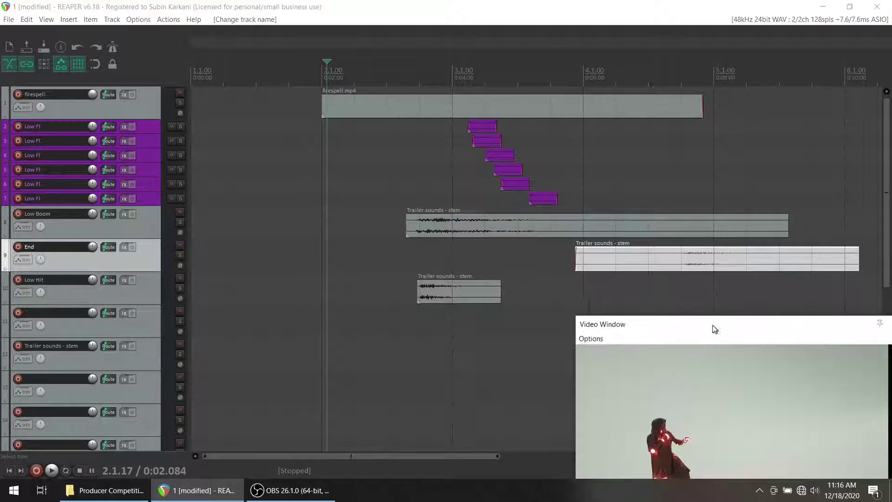
Record another MIDI take on the Trailer sounds track, starting from about 0:00.738.
left_click_drag(713, 328, 651, 333)
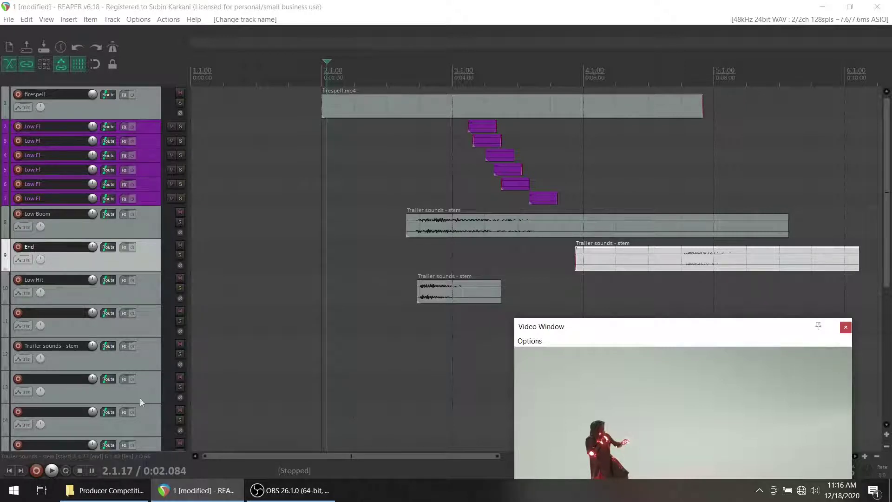
scroll(98, 345, "down", 5)
left_click(240, 279)
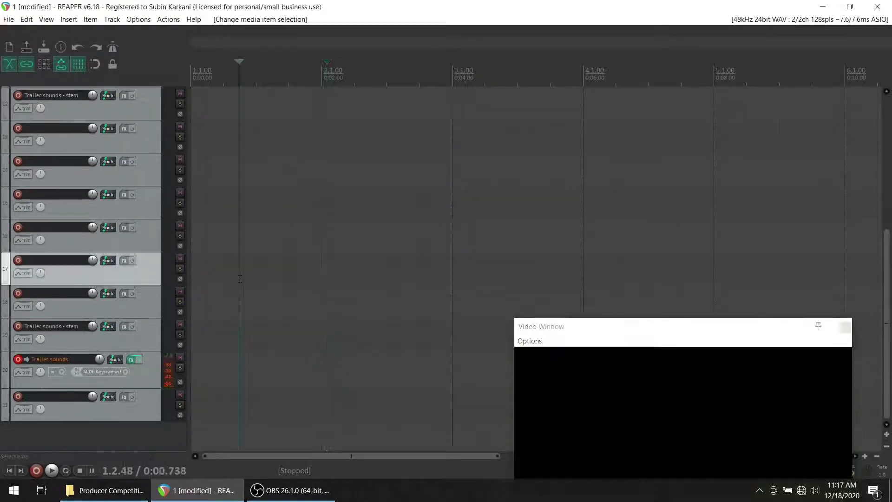
key("ctrl+r")
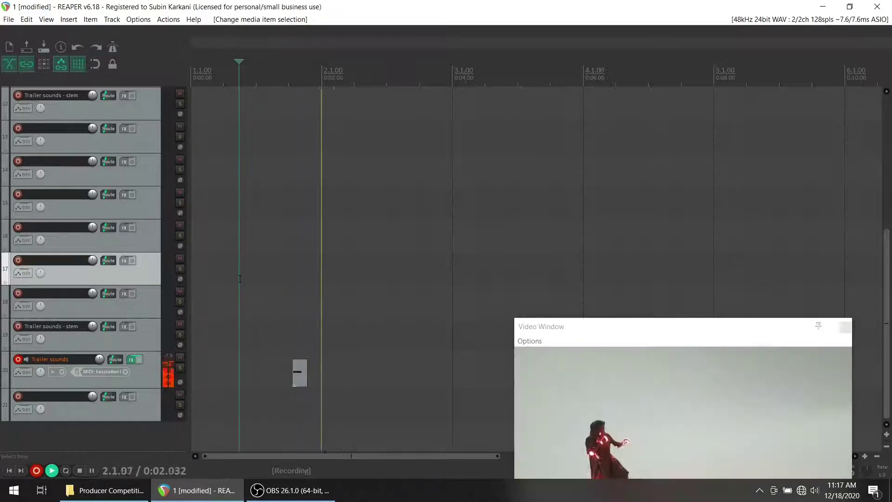
key("space")
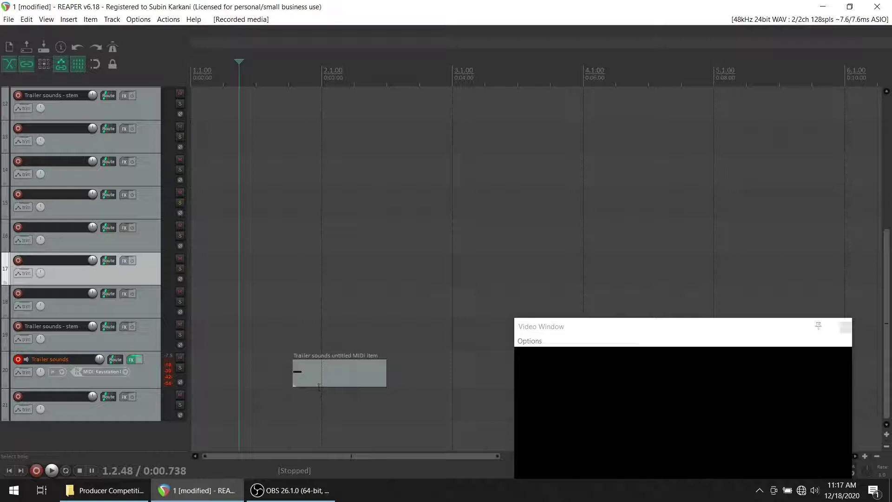
Render the Trailer sounds track to another stereo stem and delete the original MIDI item.
right_click(147, 375)
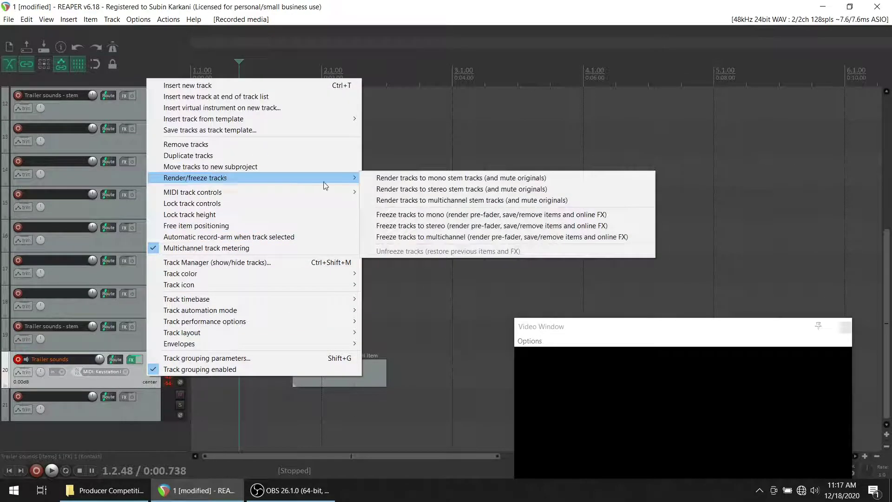
mouse_move(311, 179)
left_click(433, 189)
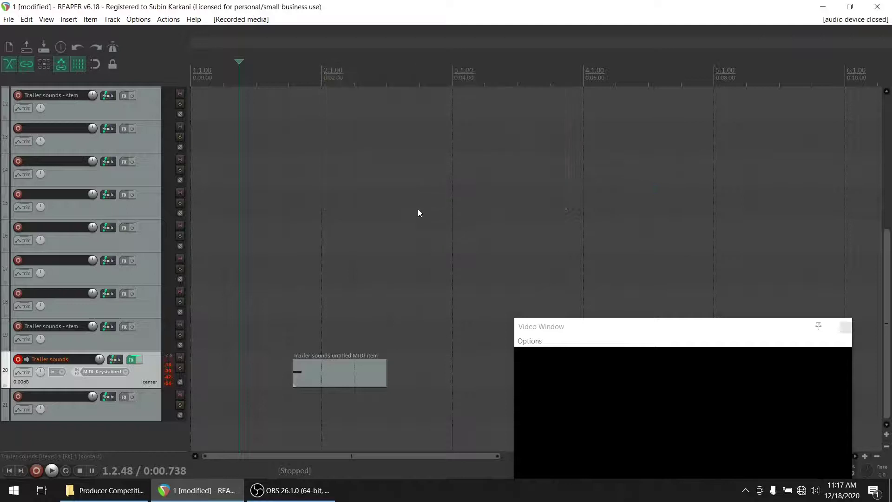
left_click(319, 410)
key("Delete")
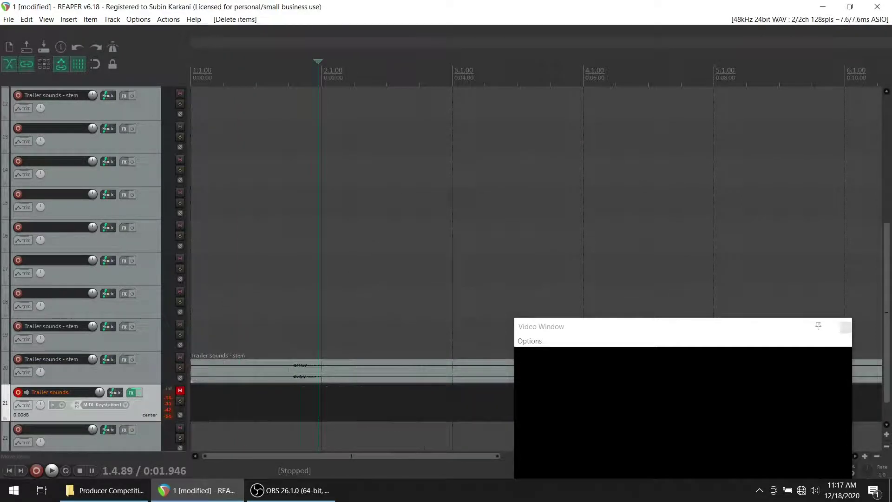
Unmute the Trailer sounds track, split the new stem at about 0:01.77 and move the remainder to about 0:02.4.
left_click(180, 390)
scroll(302, 390, "up", 2)
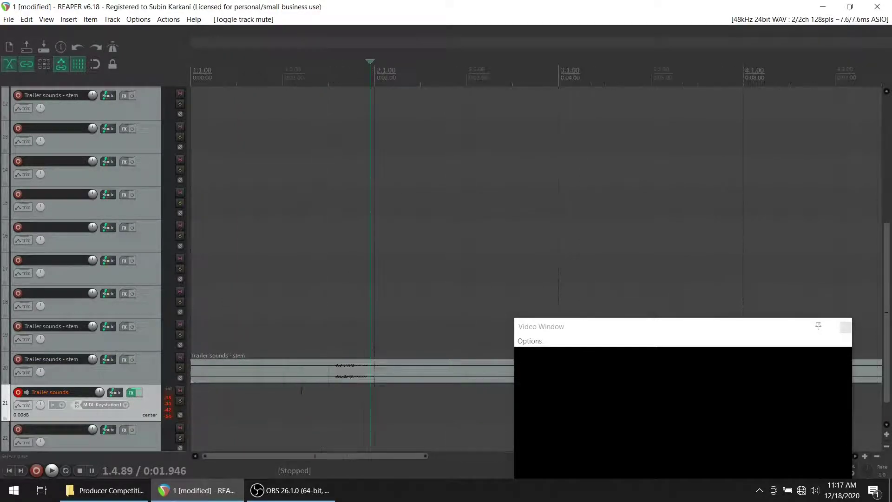
left_click(332, 371)
left_click(354, 372)
key("s")
left_click_drag(354, 370, 410, 374)
left_click(331, 389)
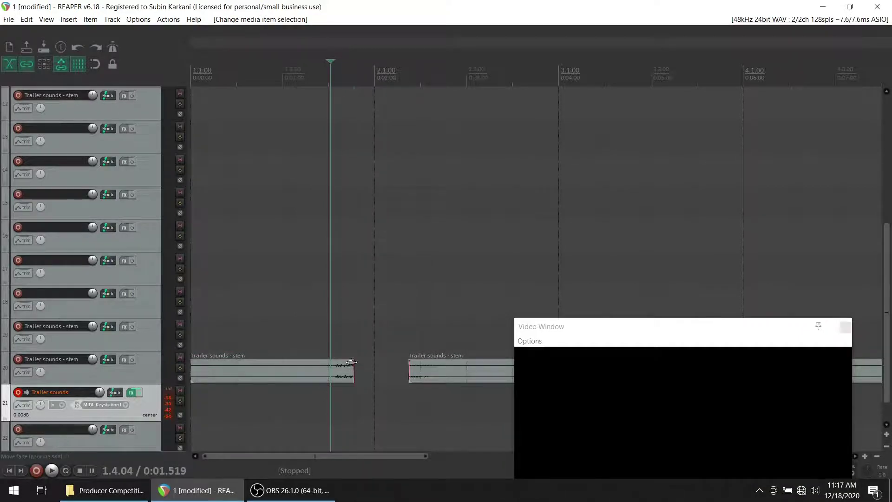
Add a short fade-out to the first piece of the split stem and play it back from 0:01.519.
left_click_drag(351, 362, 350, 363)
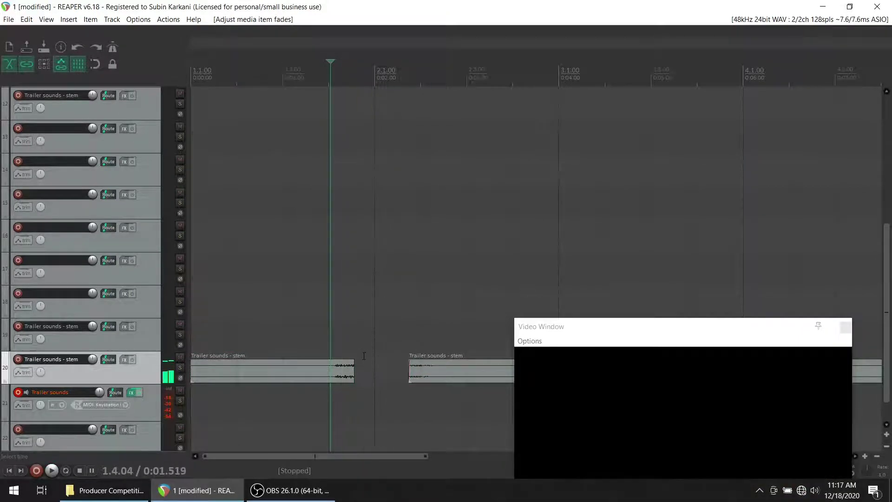
key("space")
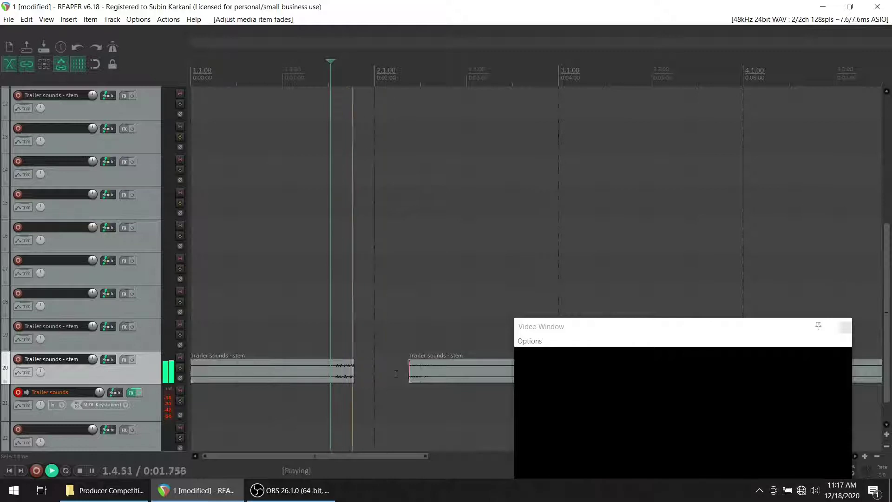
key("space")
Split the first piece again at 0:01.700, move the small slice away from it, and audition the shortened sound.
left_click(348, 370)
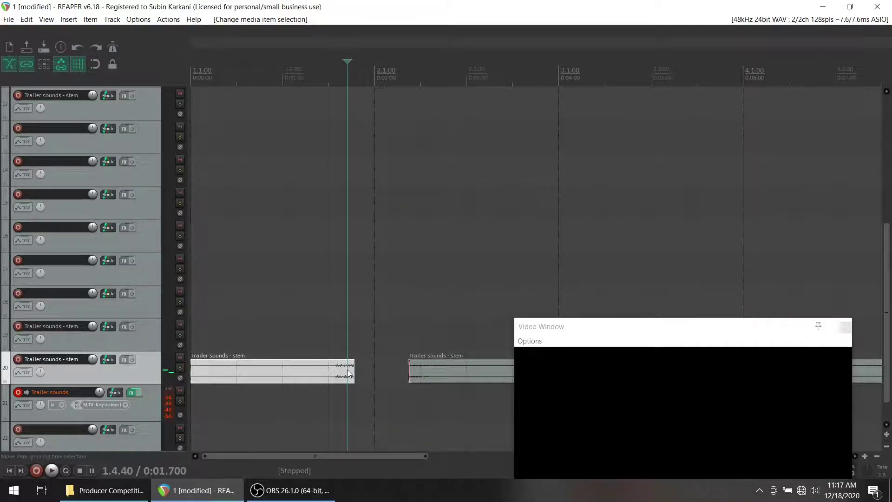
key("s")
left_click_drag(349, 370, 370, 370)
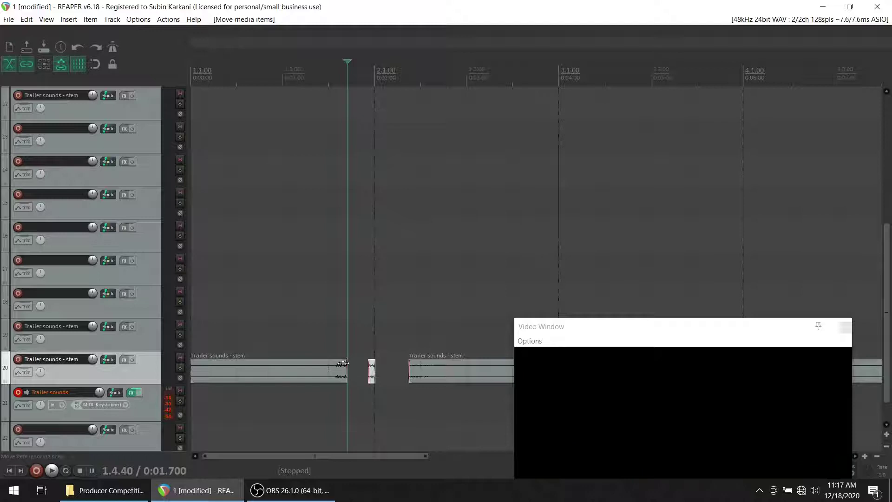
left_click(329, 350)
key("space")
key("space")
key("space")
key("space")
Delete the small slice and the long remainder, add a fade-out to the remaining piece and play it back.
left_click(372, 374)
key("Delete")
left_click(431, 370)
key("Delete")
left_click_drag(341, 366, 336, 364)
left_click(331, 350)
key("space")
key("space")
Split the remaining stem just before its sound and delete the silent beginning, keeping only the short hit from about 0:01.569.
left_click(337, 370)
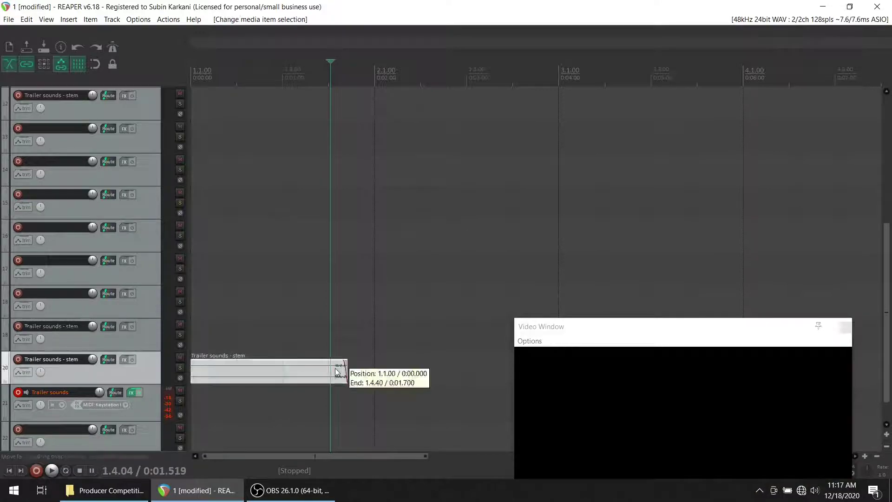
key("space")
key("space")
key("s")
left_click(310, 372)
key("Delete")
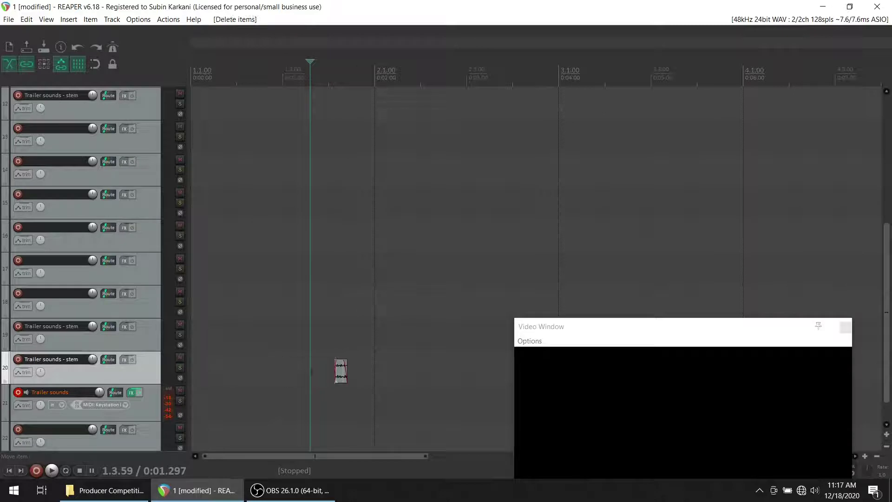
left_click(335, 362)
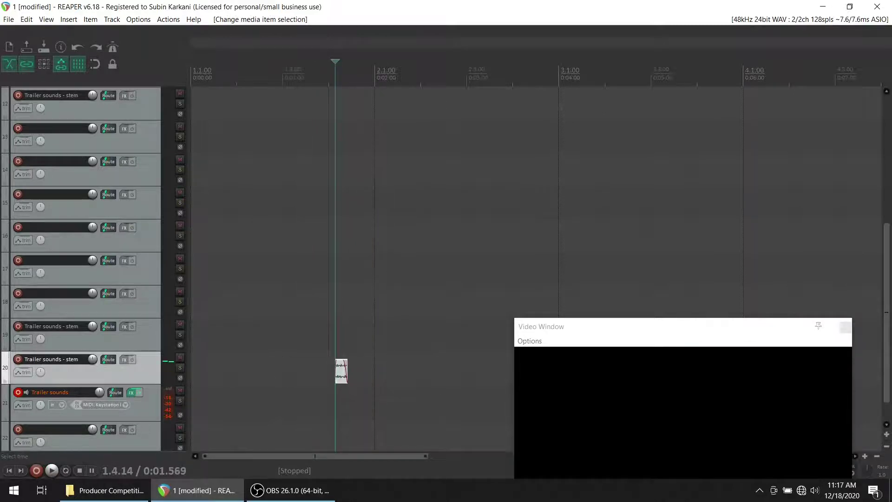
left_click(743, 336)
Move the short hit up onto the Low Fl track 5 at about 0:03.5, clearing the video window out of the way.
left_click_drag(729, 345, 740, 253)
left_click_drag(887, 271, 877, 213)
scroll(394, 404, "down", 2)
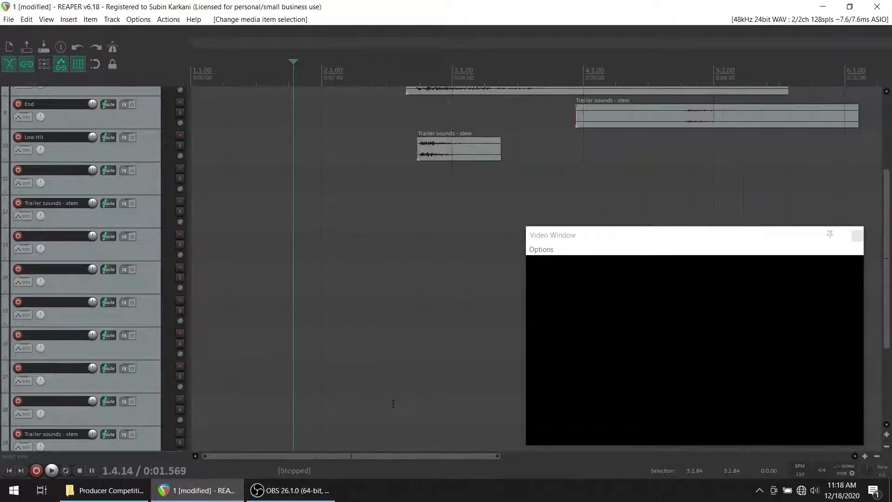
scroll(284, 368, "down", 3)
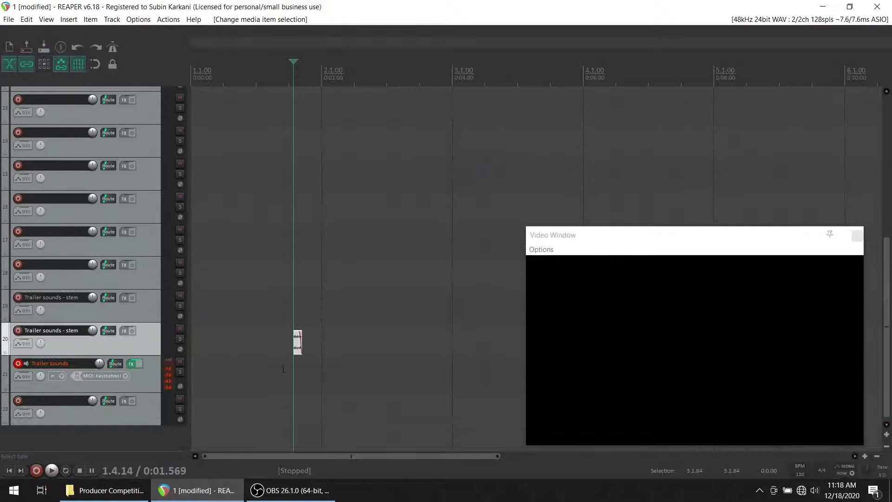
left_click_drag(297, 348, 368, 184)
left_click_drag(890, 242, 887, 112)
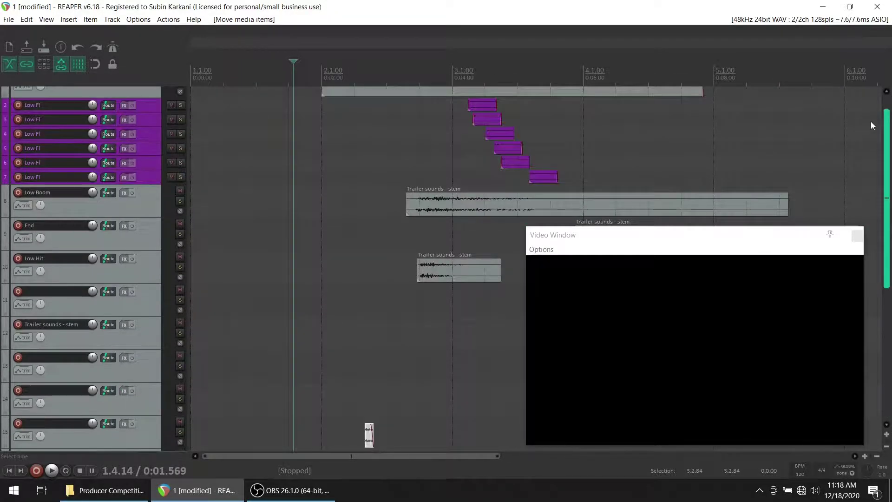
left_click_drag(365, 437, 420, 145)
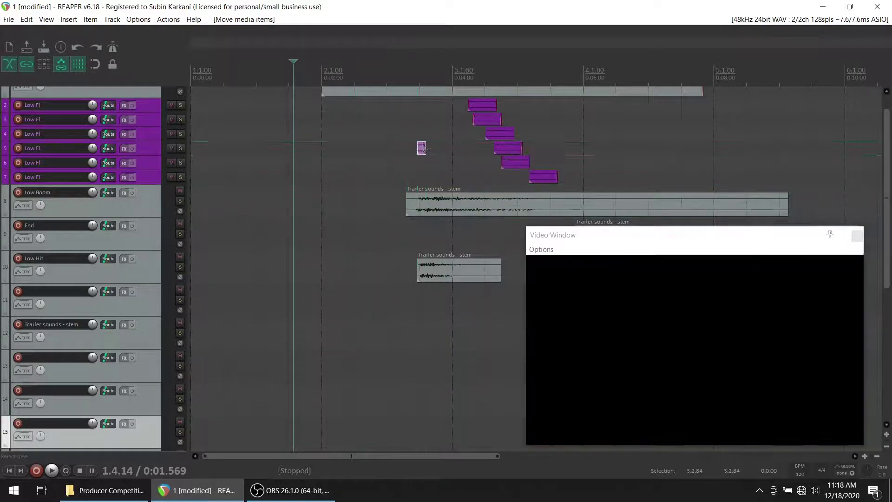
Move the short hit to Low Fl track 4 at about 0:04.25, level with the start of the first Low Fl stem.
scroll(532, 145, "up", 4)
scroll(511, 140, "down", 3)
left_click(458, 131)
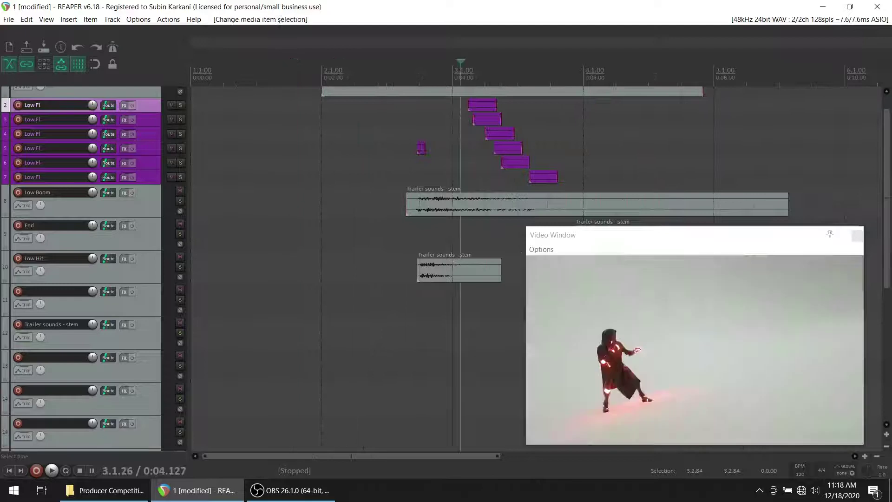
scroll(474, 127, "up", 3)
left_click_drag(887, 233, 886, 149)
scroll(498, 198, "up", 5)
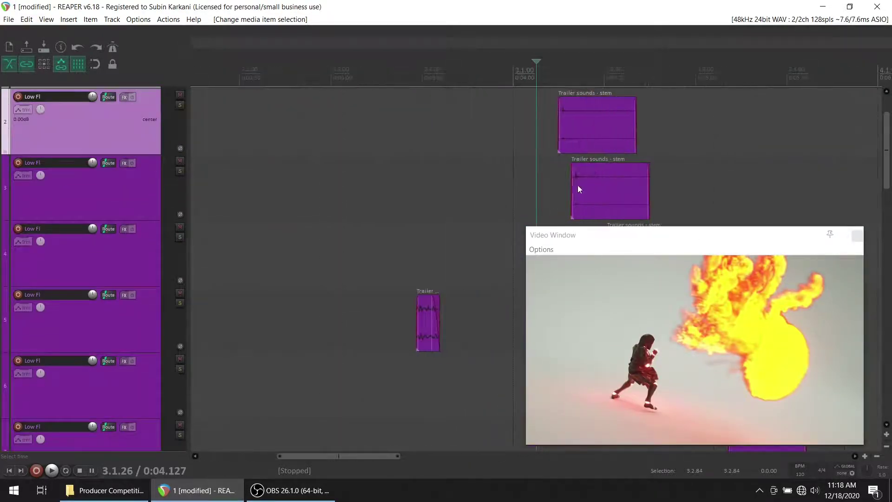
left_click_drag(629, 238, 709, 256)
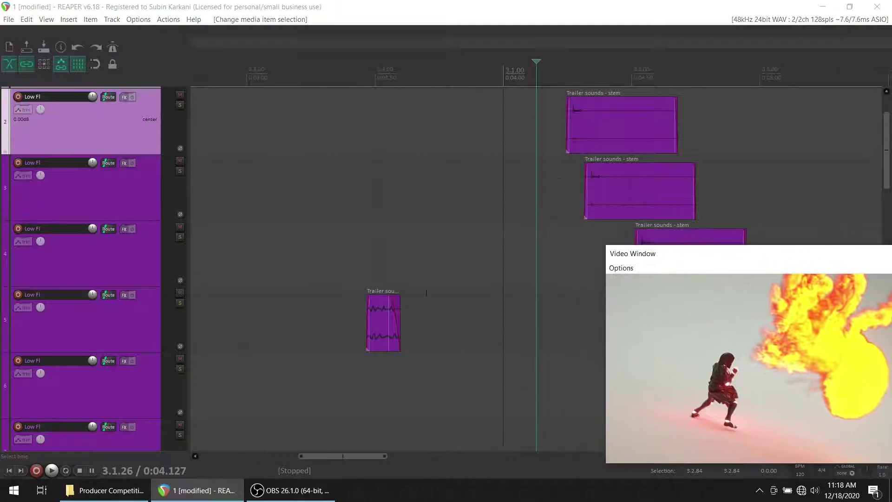
left_click_drag(381, 331, 548, 195)
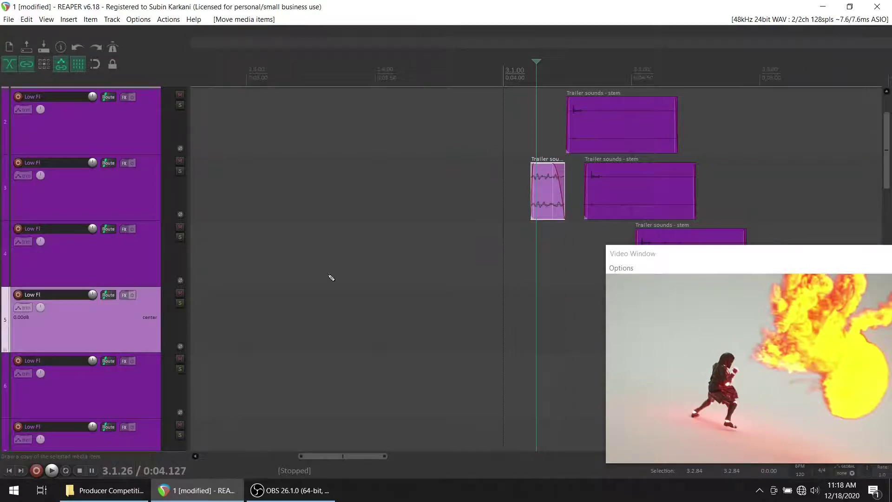
left_click_drag(818, 257, 371, 293)
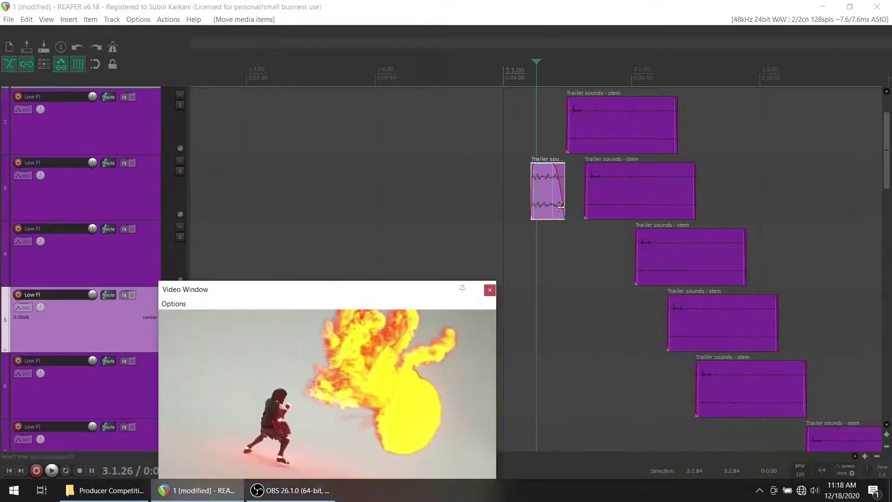
left_click_drag(557, 195, 591, 242)
Play back the fire-breath passage with the short hit from several points just before the Low Fl stems.
left_click(556, 185)
key("space")
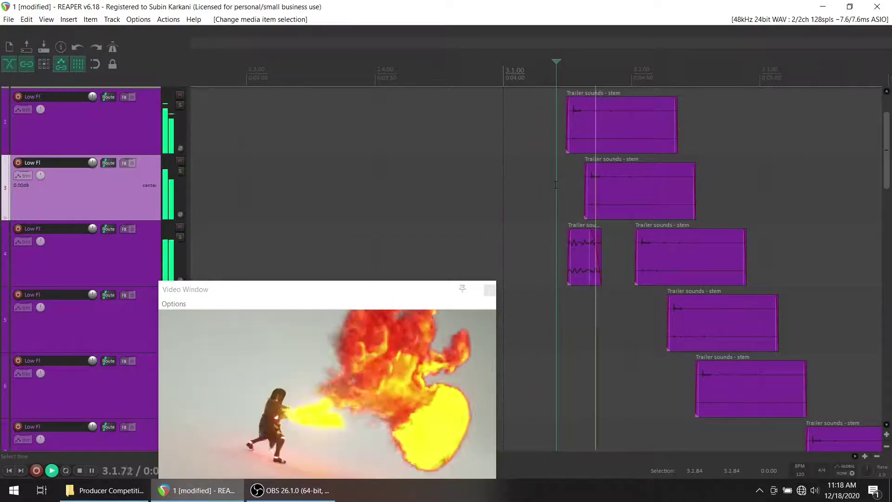
left_click(515, 118)
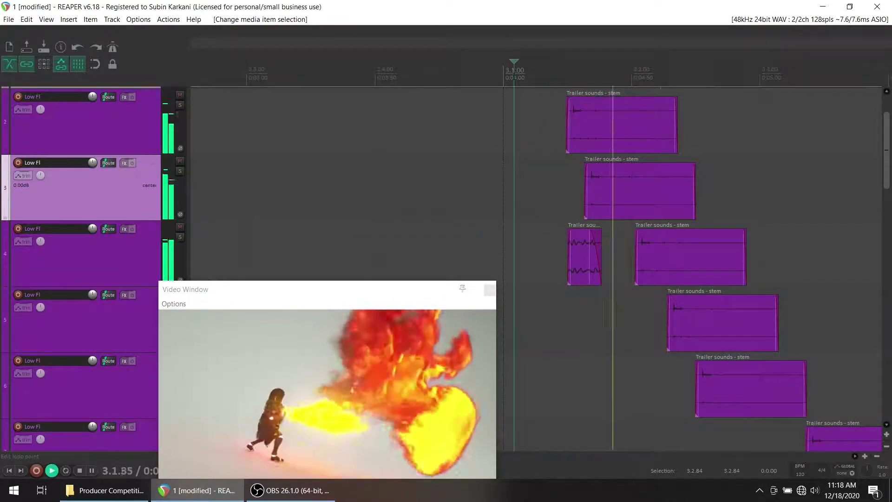
scroll(519, 117, "down", 5)
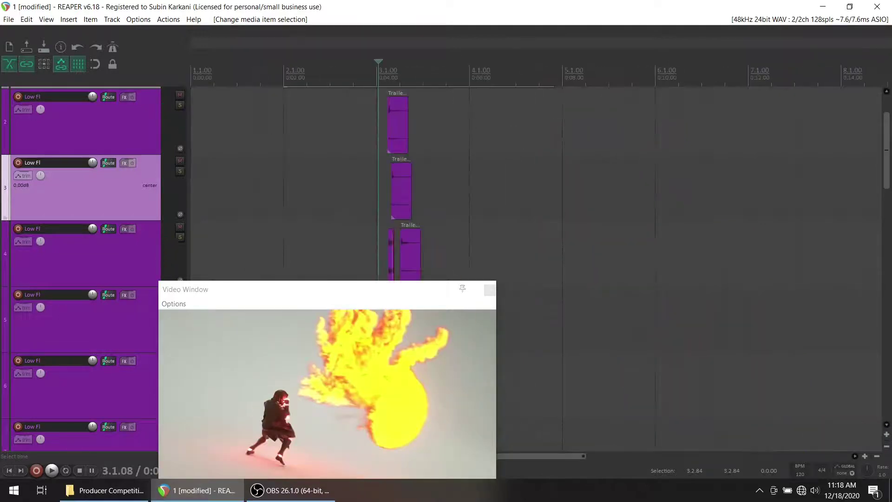
left_click(318, 74)
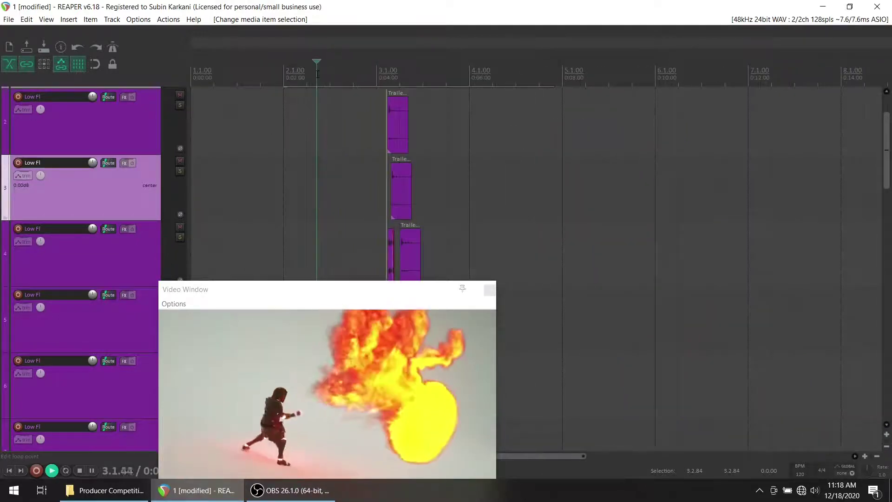
key("space")
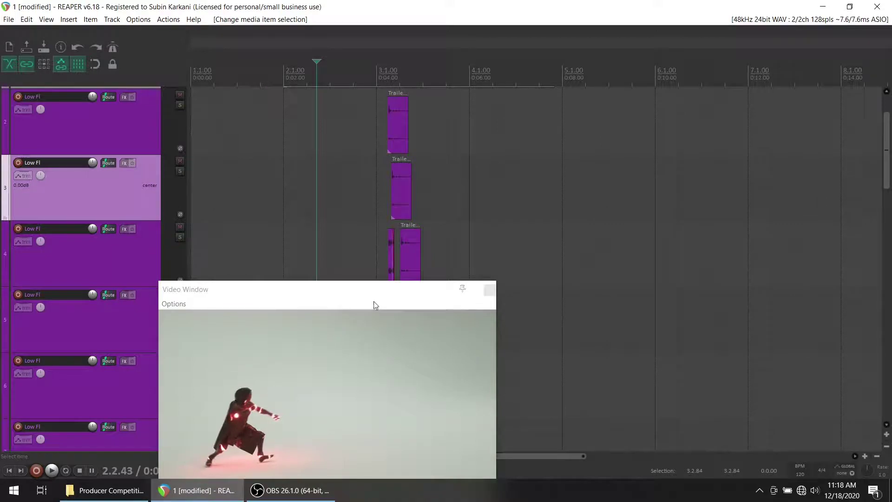
Nudge the short hit on track 4 slightly later, to about 0:04.26, to line up with the first Low Fl stem's peak.
left_click_drag(384, 288, 731, 243)
scroll(545, 193, "up", 3)
left_click_drag(634, 244, 275, 232)
scroll(530, 429, "up", 3)
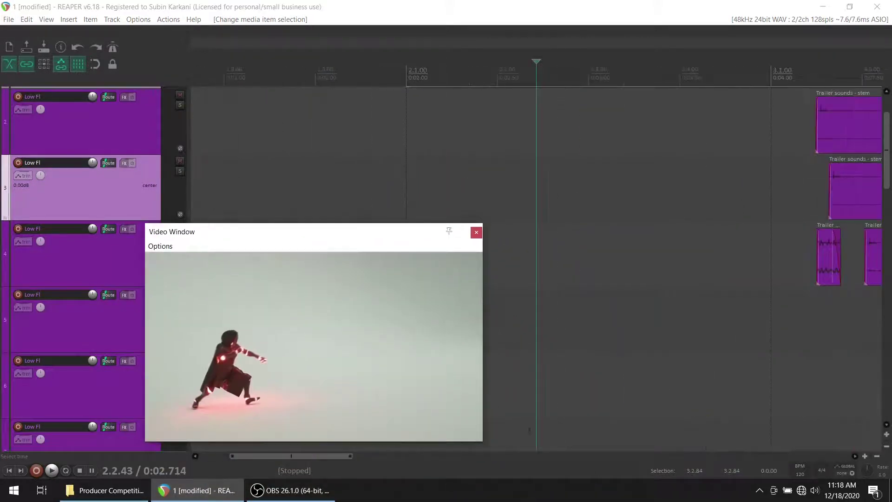
left_click_drag(303, 456, 353, 459)
left_click_drag(541, 268, 550, 262)
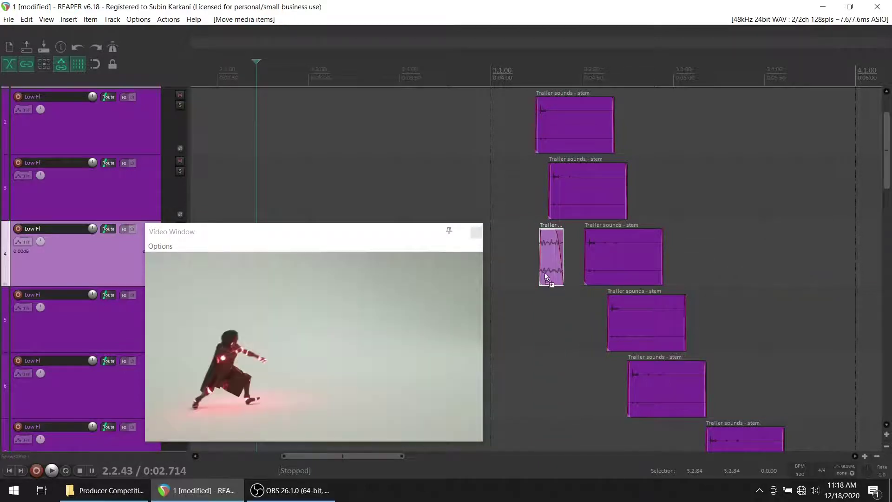
Paste a copy of the short hit onto Low Fl track 5 and align it with the second stem's peak at about 0:04.33.
left_click(534, 324)
key("ctrl+v")
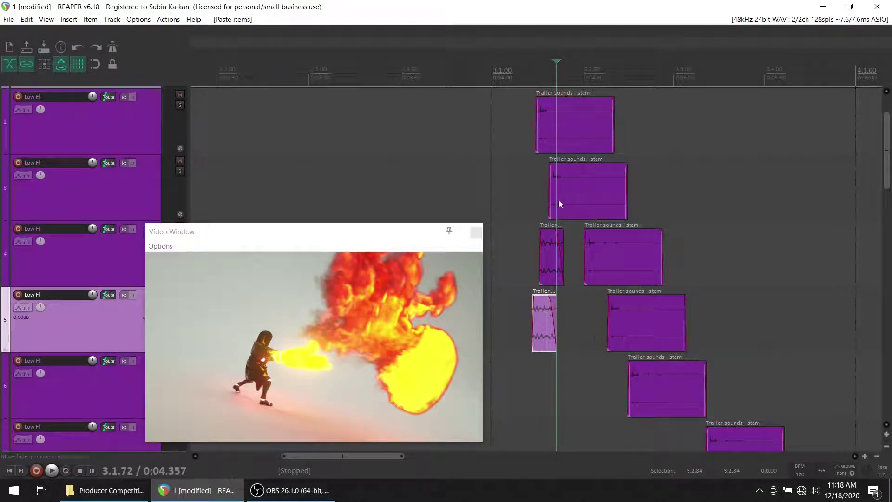
left_click(551, 82)
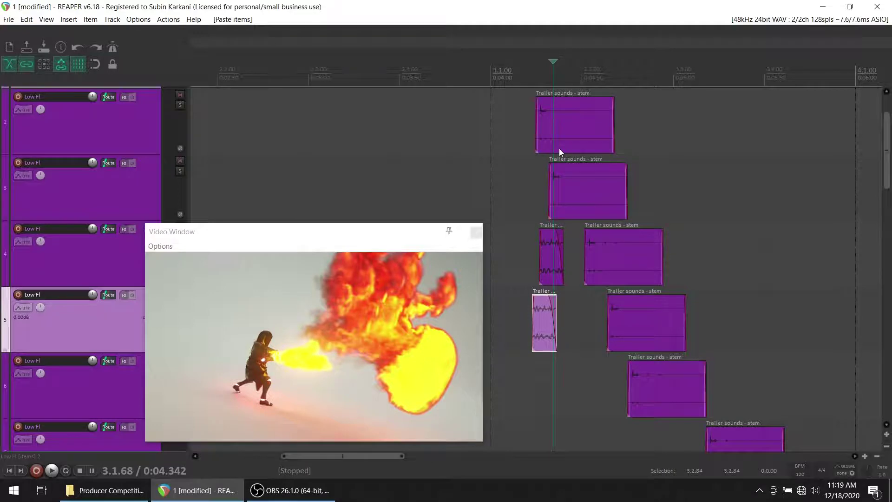
left_click_drag(546, 320, 563, 320)
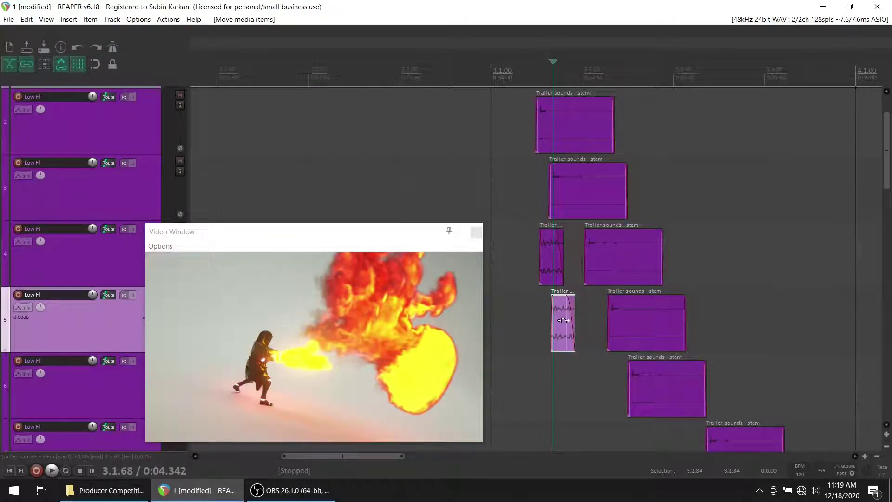
Paste another copy of the short hit onto Low Fl track 6 at 0:04.532, near the third stem's peak.
left_click(590, 302)
left_click(589, 306)
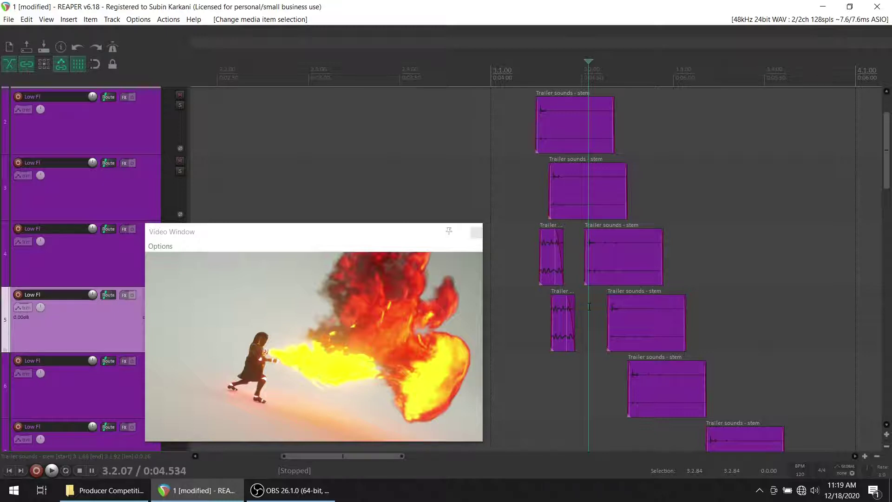
left_click(549, 321)
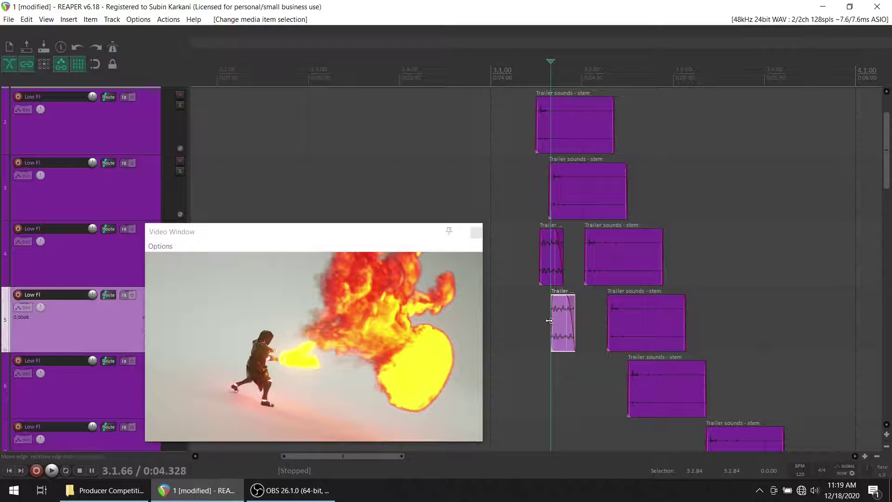
key("ctrl+x")
key("ctrl+z")
left_click(589, 301)
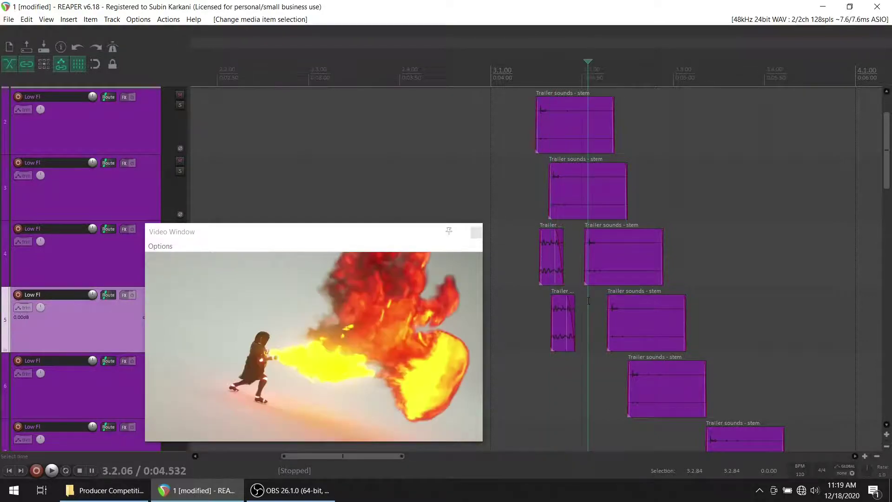
left_click(114, 393)
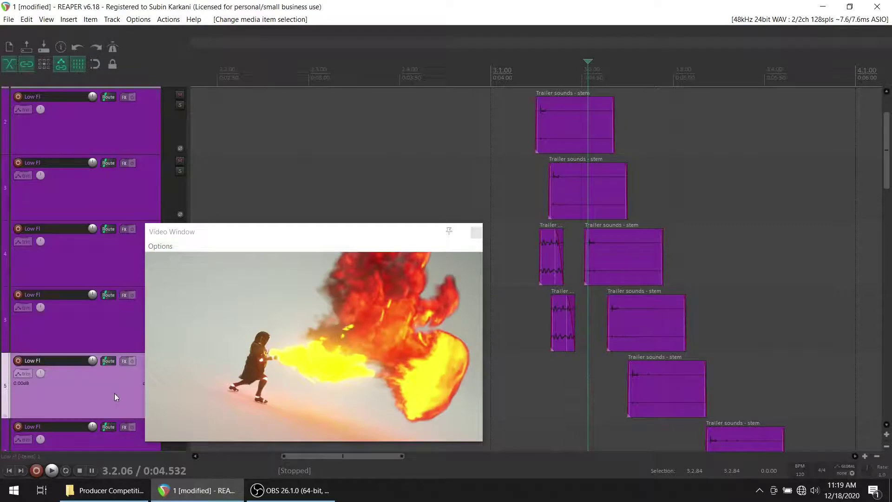
key("ctrl+v")
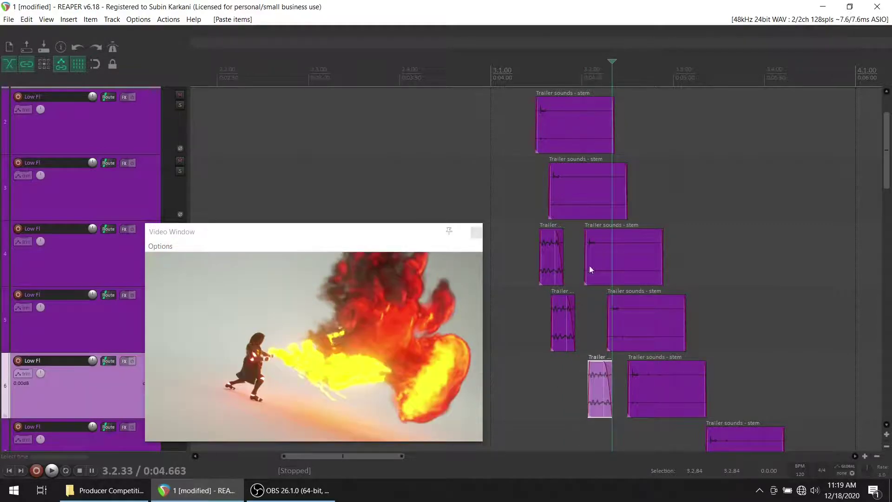
Paste a copy of the short hit onto Low Fl track 7 and move it later, to about 0:04.65.
left_click(589, 252)
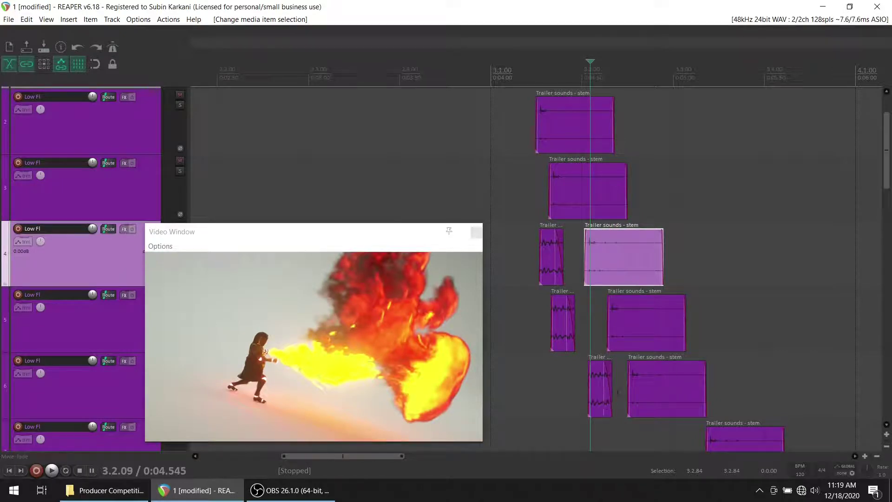
left_click_drag(886, 160, 886, 197)
left_click(589, 279)
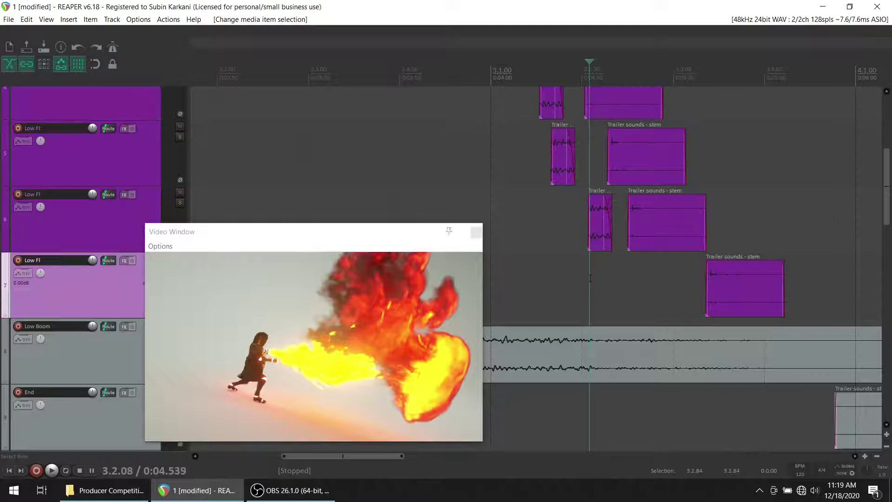
key("ctrl+v")
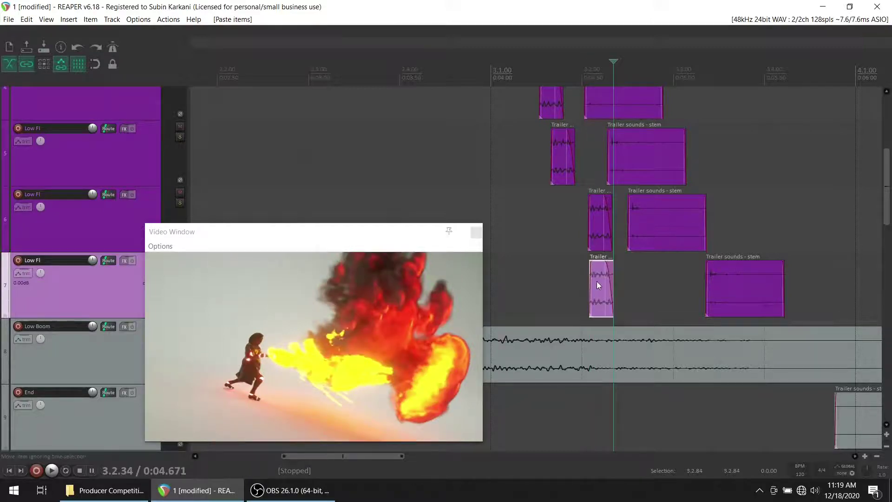
left_click_drag(603, 281, 624, 282)
Play back the fire-breath passage with the new track 7 hit from 0:04.231 and from 0:03.763.
left_click(534, 130)
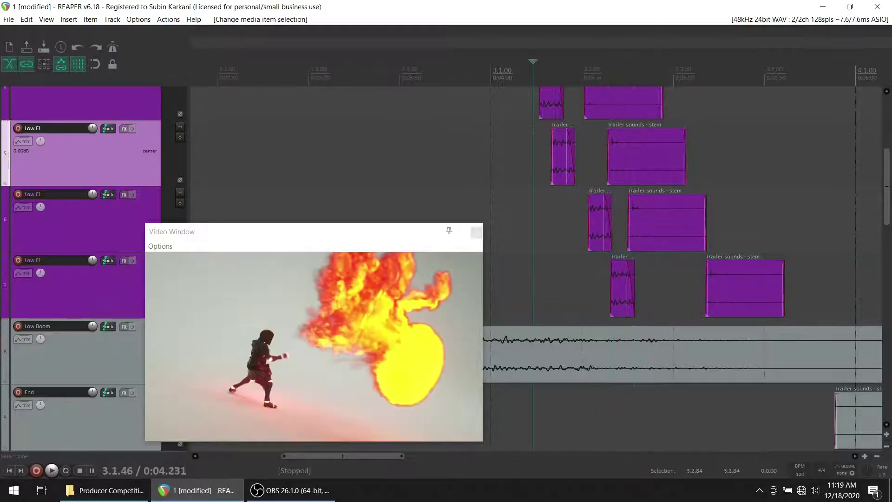
key("space")
left_click(447, 65)
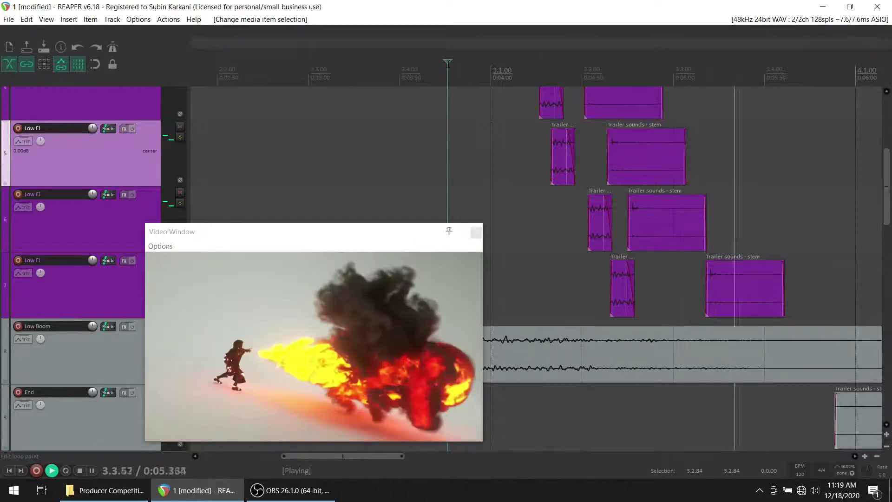
left_click(448, 65)
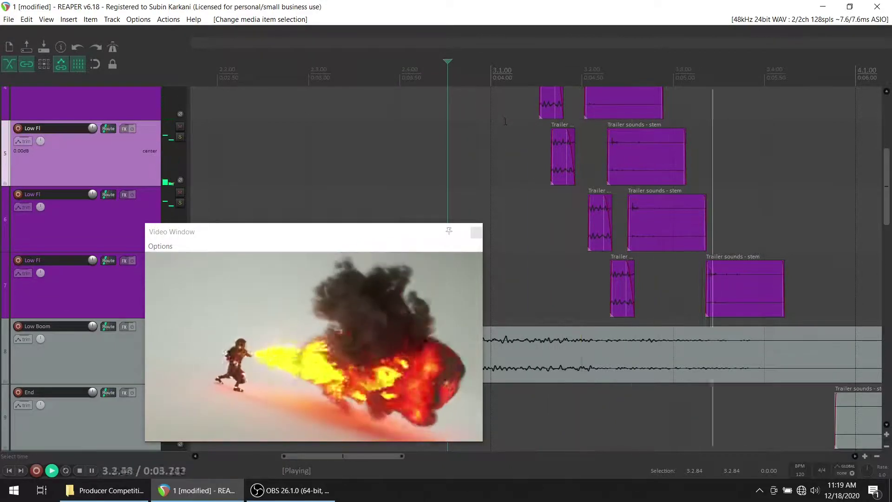
key("space")
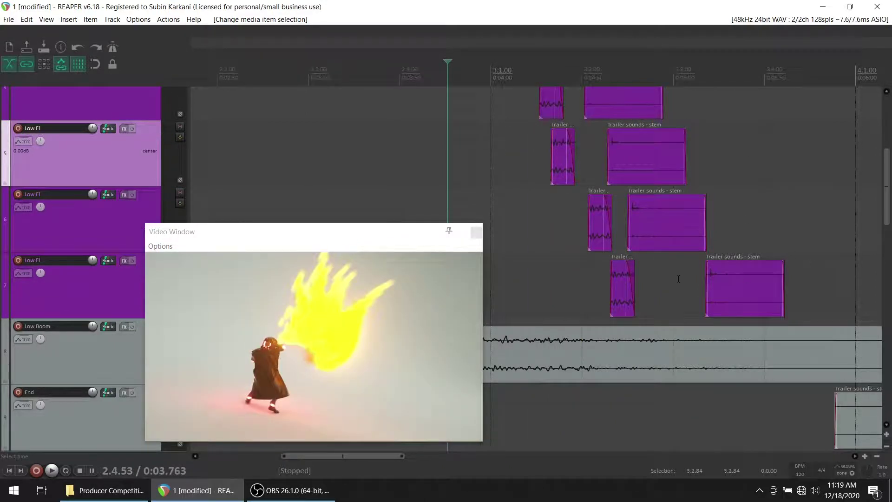
Paste a second short hit on Low Fl track 7 after the first and shift it back to slightly overlap the first hit's end.
left_click_drag(890, 206, 889, 190)
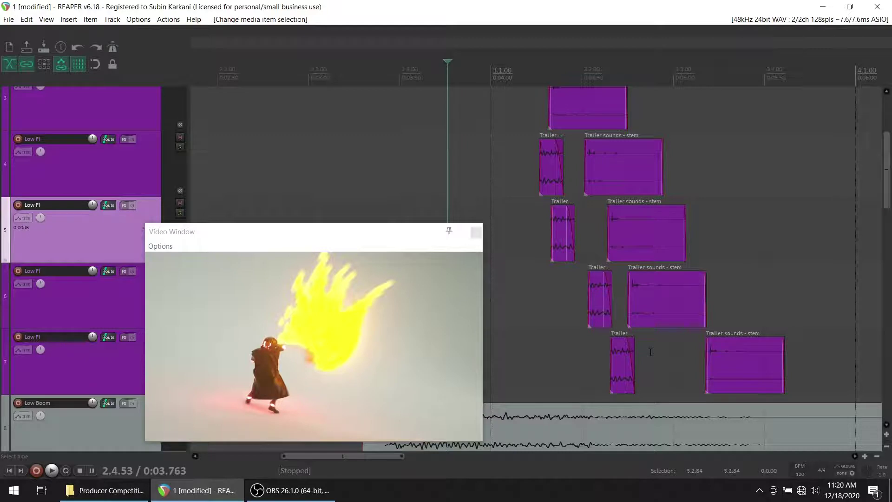
left_click(608, 361)
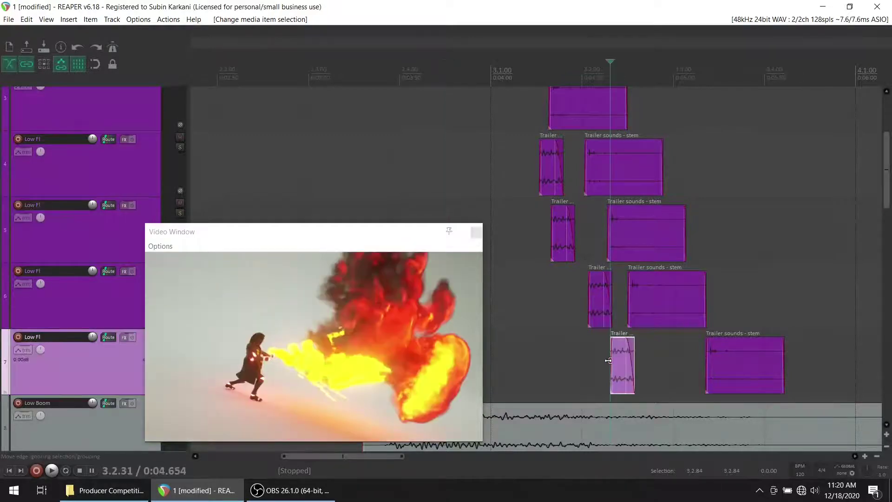
left_click(635, 361)
key("ctrl+v")
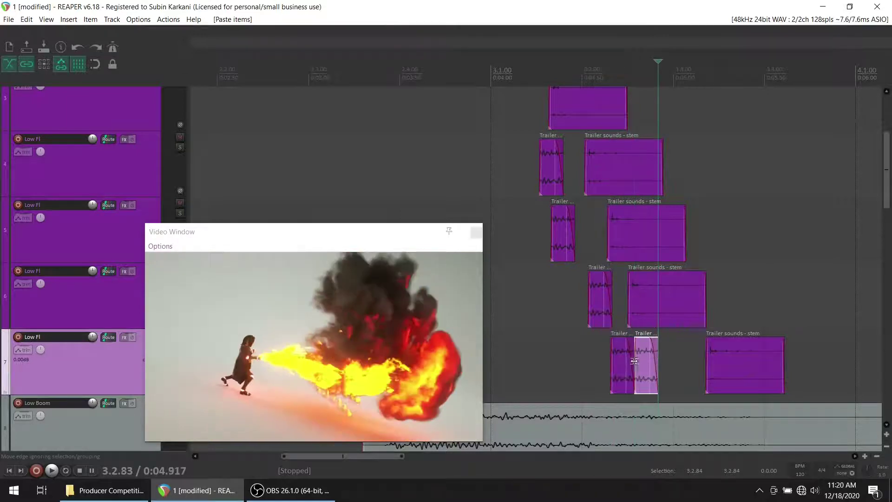
mouse_move(634, 361)
left_mouse_down()
mouse_move(648, 365)
mouse_move(636, 356)
left_mouse_up()
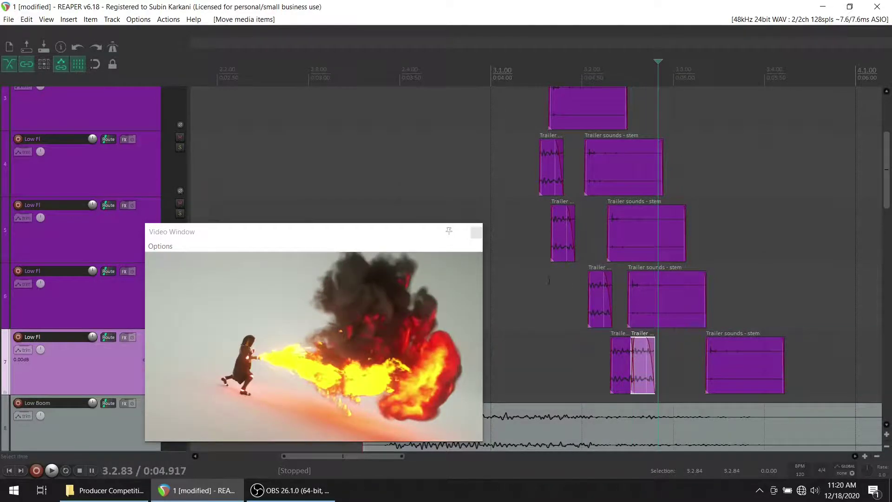
Lower the item volume of the long stems on Low Fl tracks 2 to 6 to roughly -5.3 to -6 dB each.
left_click(549, 280)
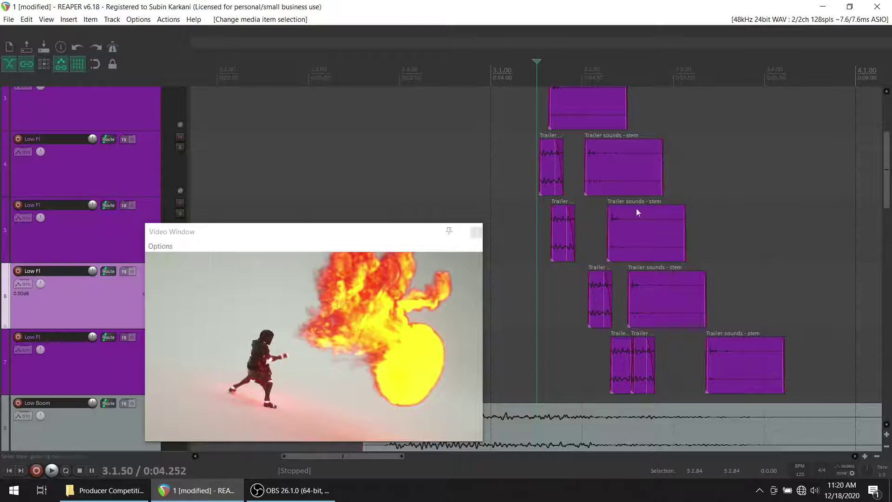
left_click_drag(888, 182, 889, 149)
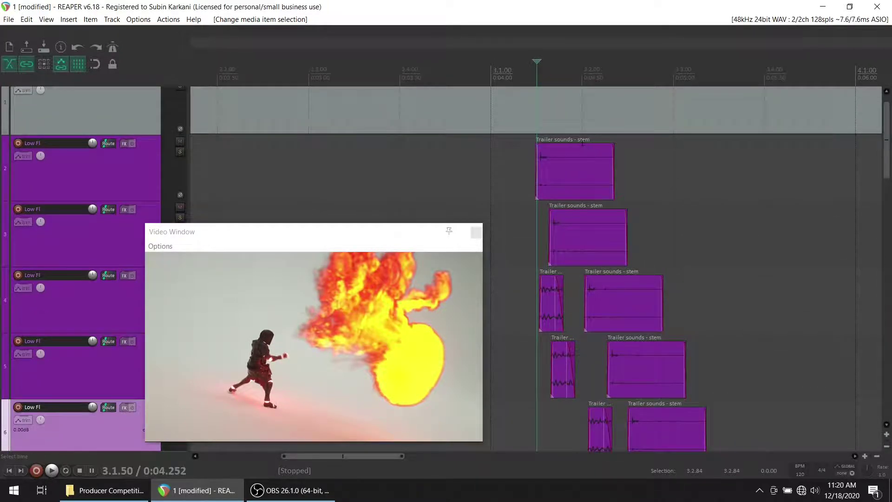
left_click_drag(581, 144, 582, 169)
left_click_drag(594, 210, 596, 238)
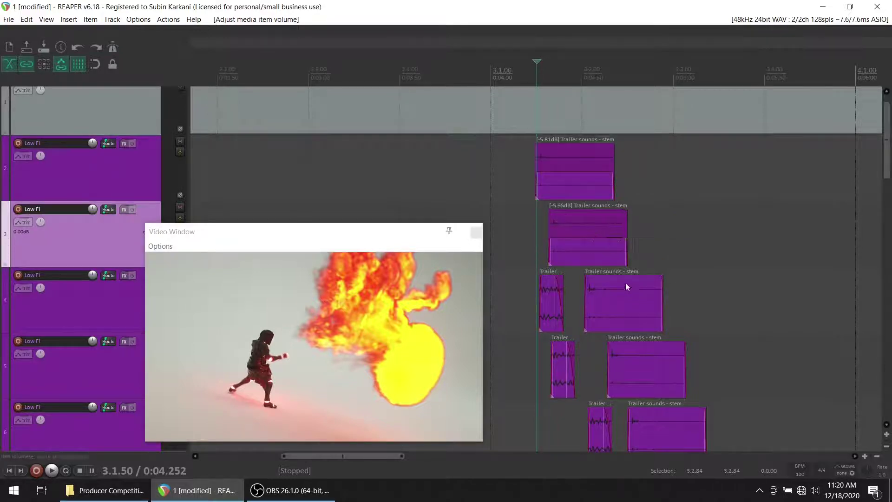
left_click_drag(624, 277, 625, 303)
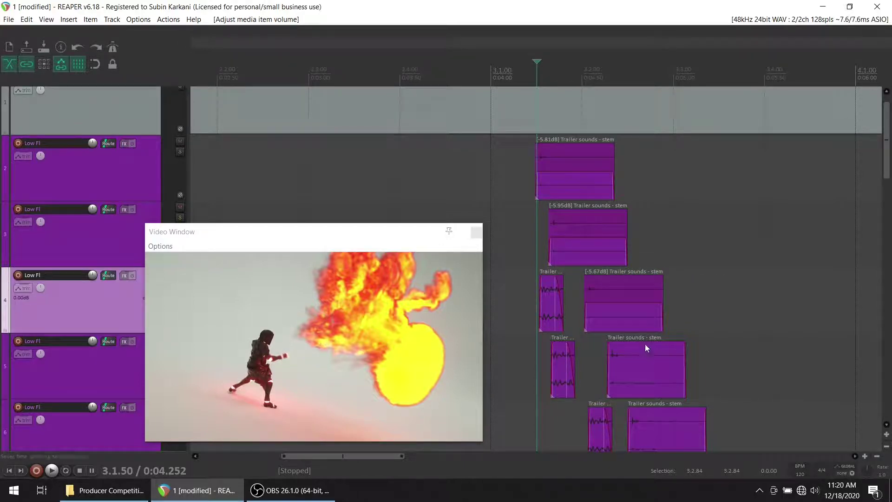
left_click_drag(645, 343, 651, 371)
left_click_drag(886, 158, 884, 213)
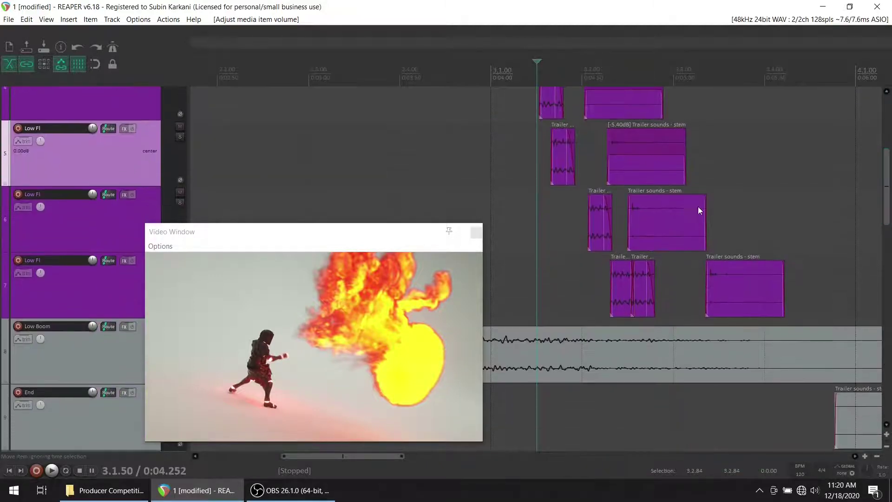
left_click(664, 196)
left_click_drag(664, 196, 665, 220)
Play back the layered hits and quieter stems from 0:04.239 to judge the balance.
left_click(535, 191)
key("space")
key("space")
key("space")
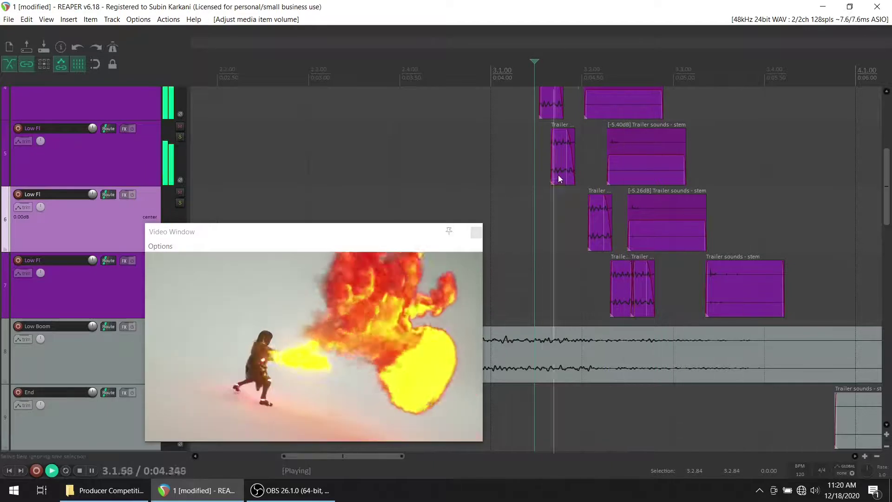
key("space")
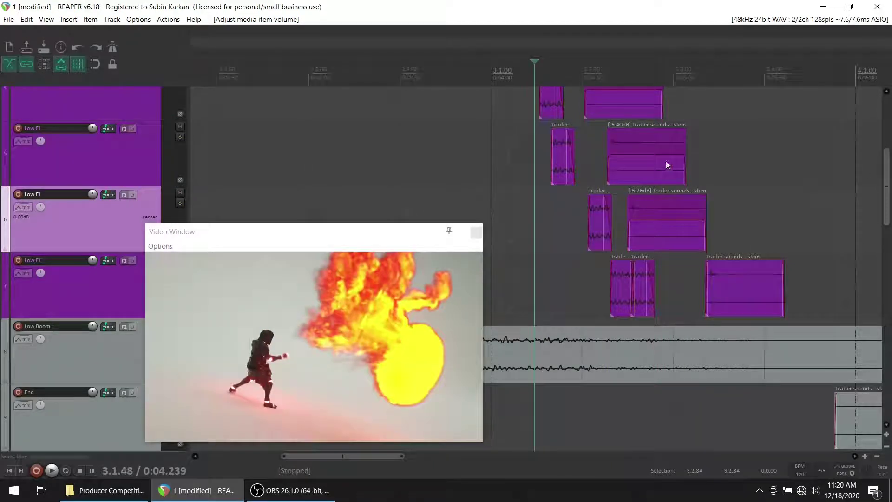
Lower the long stem on Low Fl track 5 to -12.4 dB and the one on track 6 to -13.0 dB, checking by playback.
left_click_drag(655, 143, 657, 171)
key("space")
key("space")
left_click_drag(670, 208, 669, 238)
key("space")
key("space")
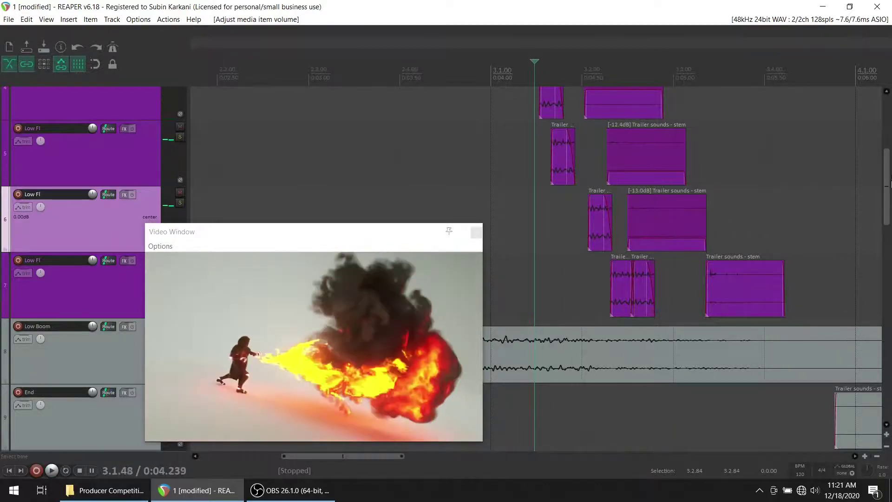
Lower the long stems on Low Fl tracks 2, 3 and 4 to -12.1, -12.4 and -11.5 dB.
scroll(801, 170, "up", 2)
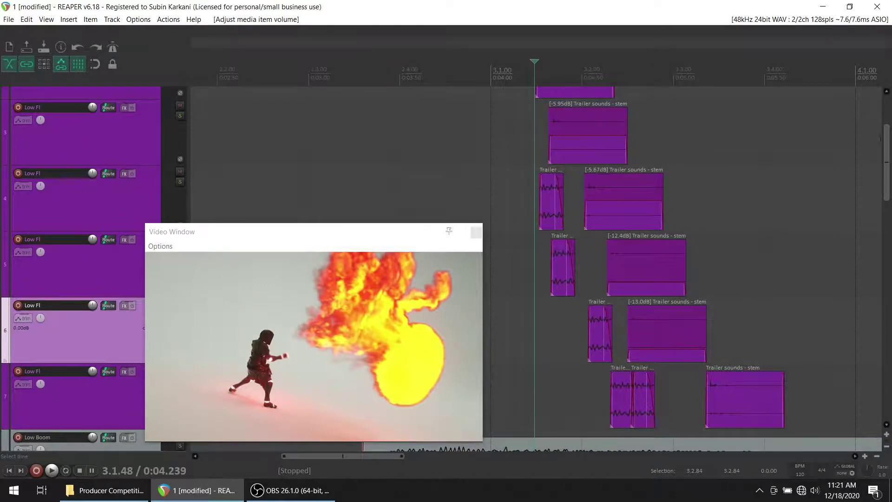
left_click_drag(886, 148, 887, 122)
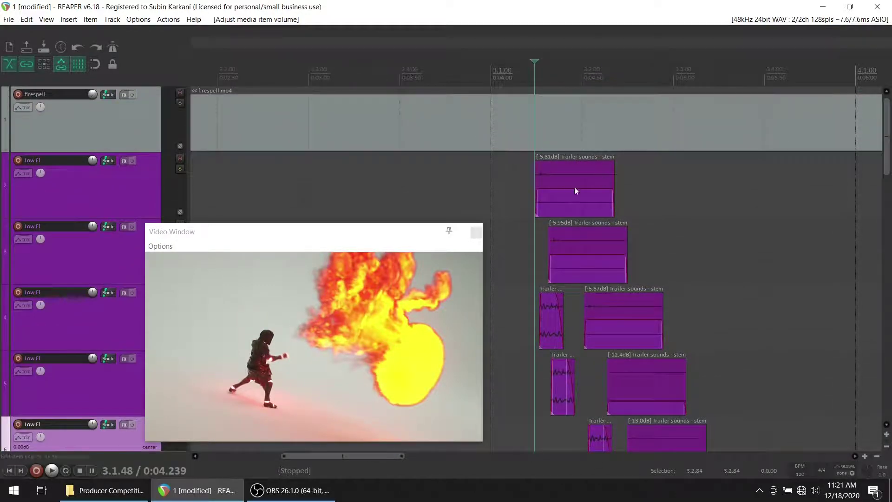
left_click_drag(575, 188, 576, 203)
key("space")
key("space")
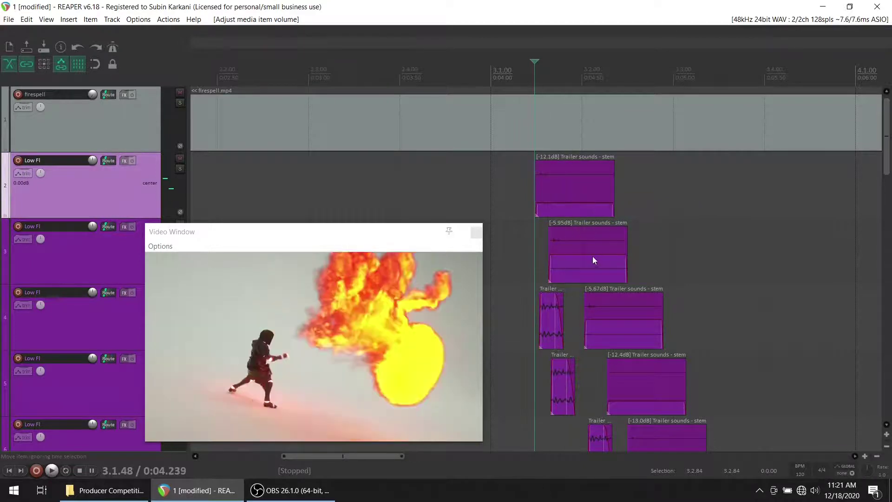
left_click_drag(594, 255, 595, 268)
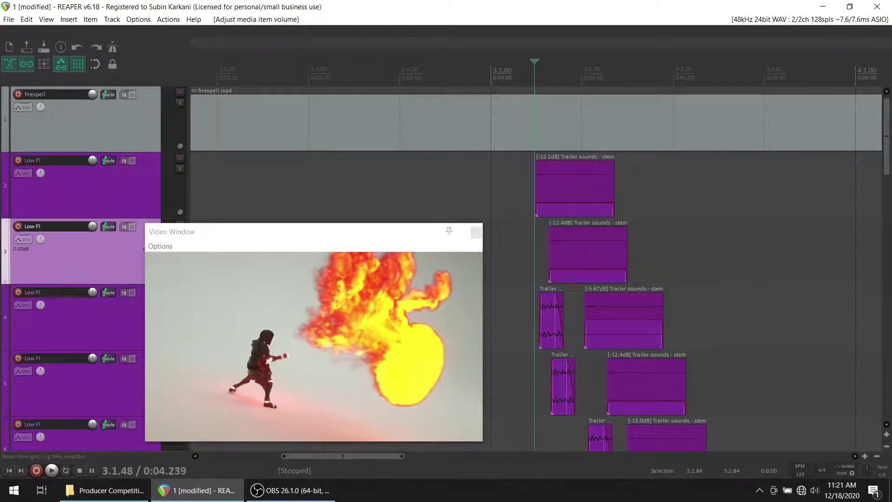
left_click_drag(623, 319, 624, 339)
Lower the item volume of the long stem on Low Fl track 7 to -11.0 dB.
scroll(888, 157, "down", 2)
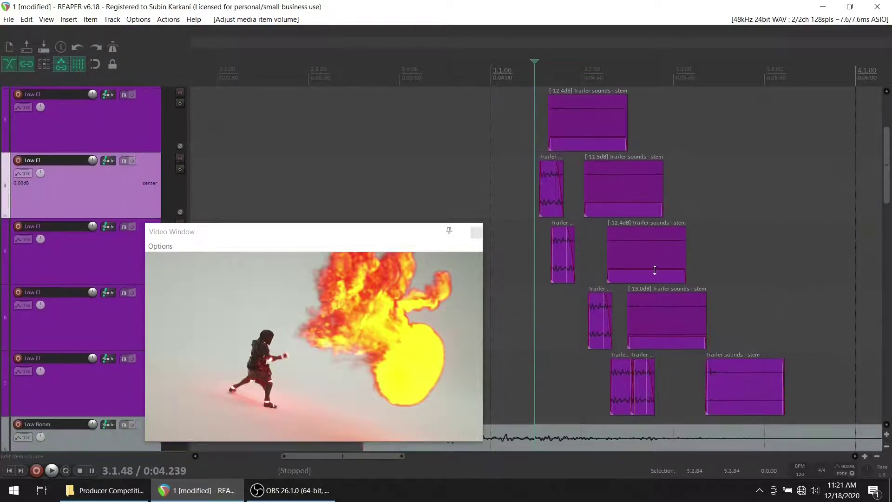
left_click(746, 360)
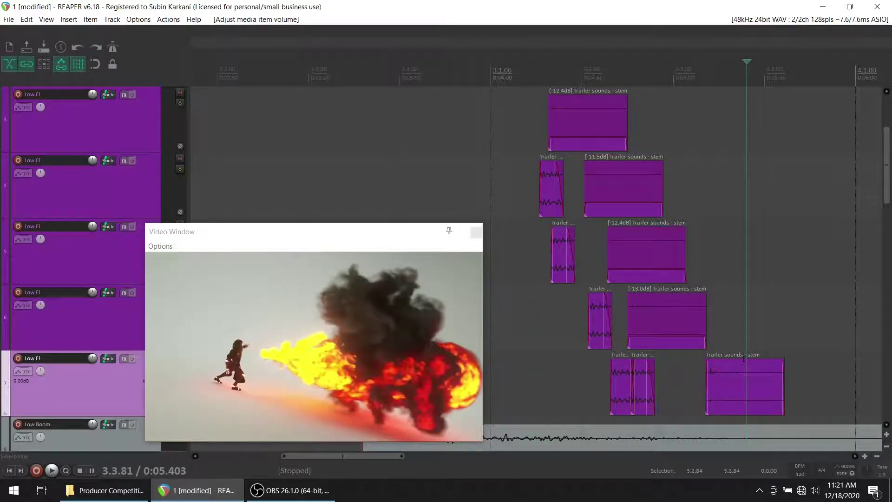
left_click_drag(743, 358, 747, 398)
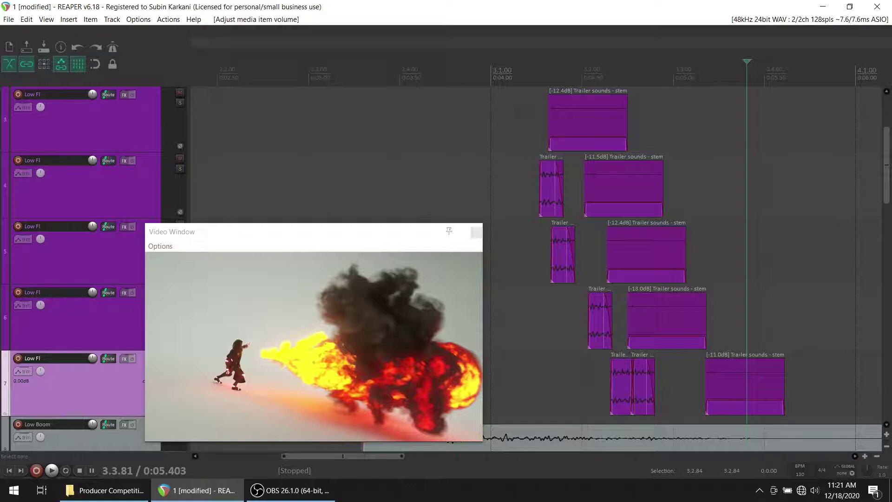
Play back the rebalanced fire-breath passage from 0:04.160.
left_click(520, 113)
key("space")
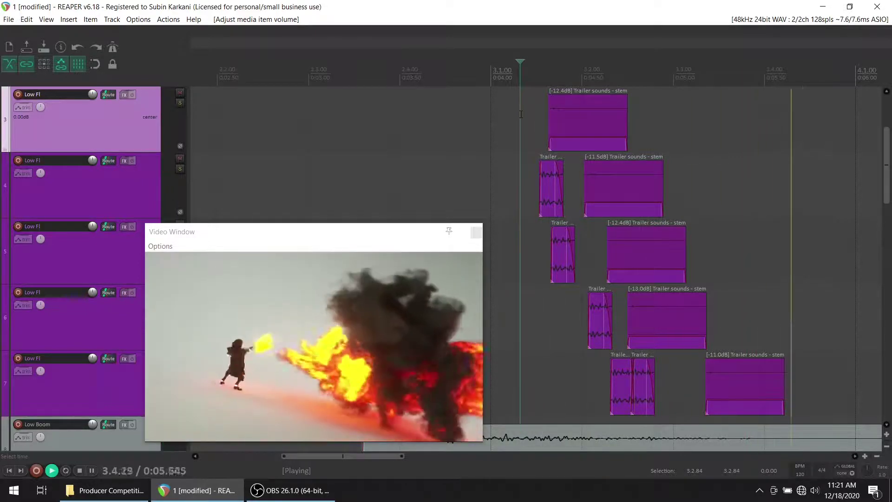
key("space")
Paste a copy of the short hit onto Low Fl track 5 at about 0:05.19, near the start of track 7's long stem.
mouse_move(887, 155)
left_mouse_down()
mouse_move(888, 201)
mouse_move(888, 156)
left_mouse_up()
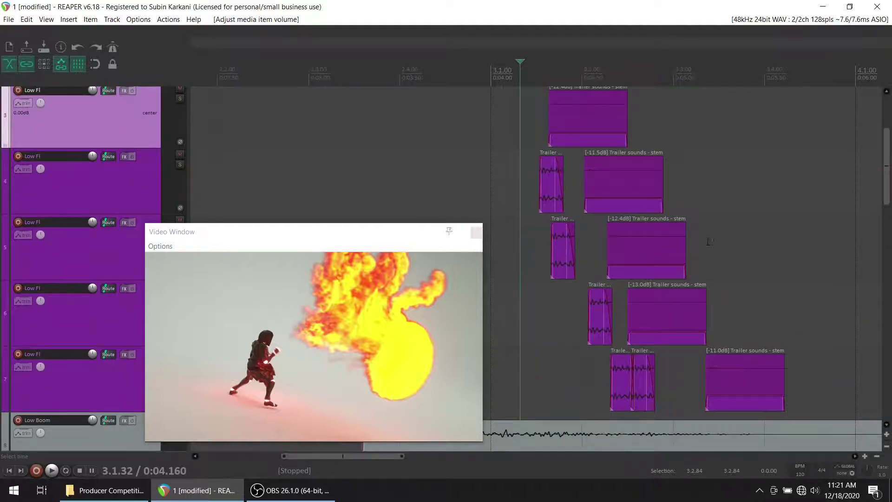
left_click(709, 242)
key("ctrl+v")
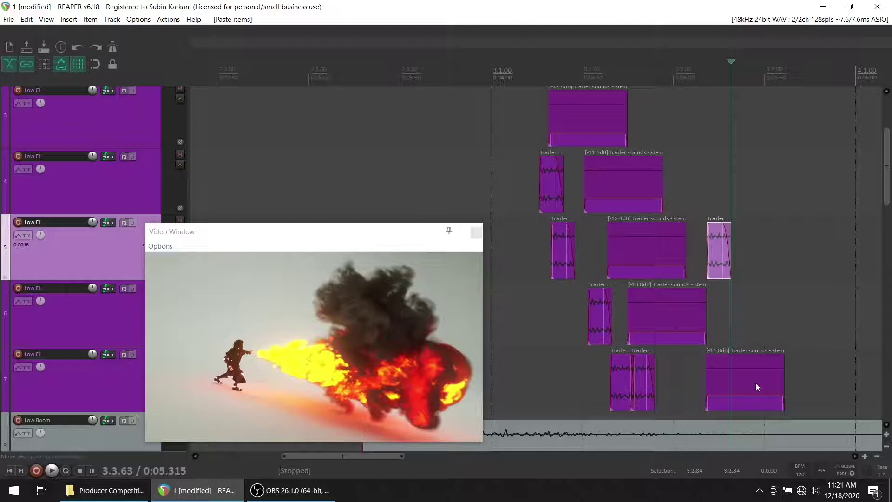
left_click(711, 281)
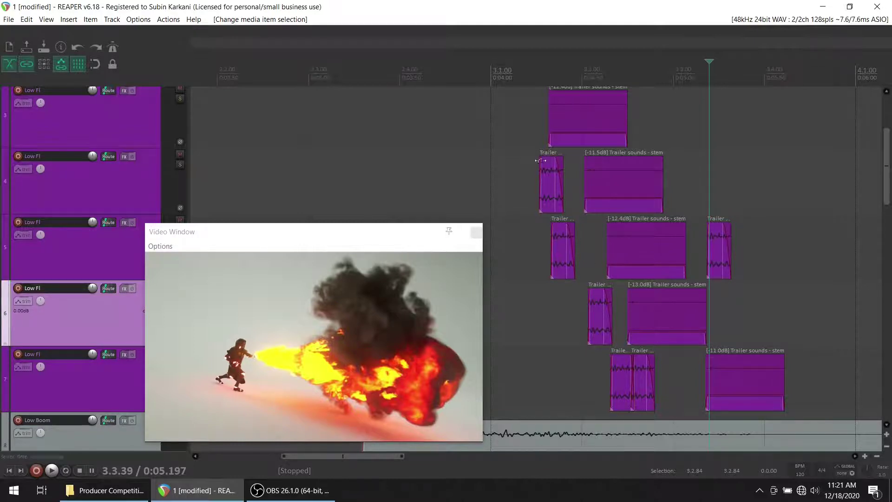
Play back the full hit sequence repeatedly from 0:04.239, moving the Video Window aside to uncover more of the stems.
left_click(535, 145)
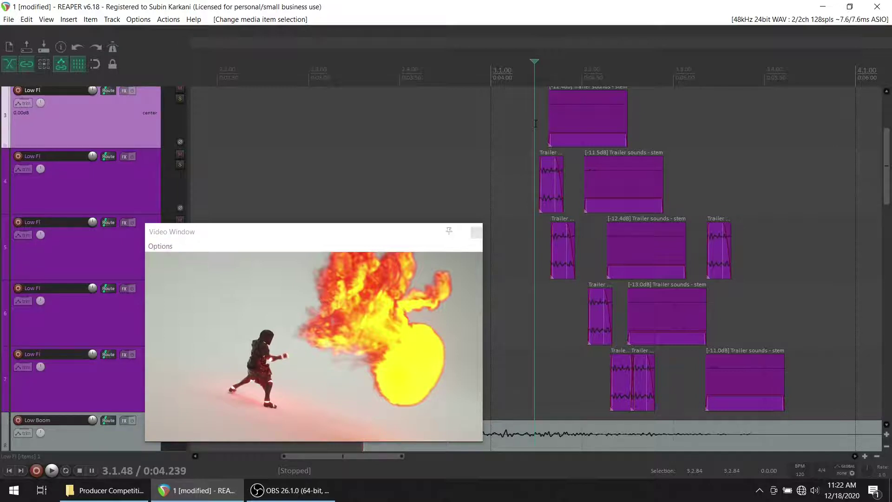
key("space")
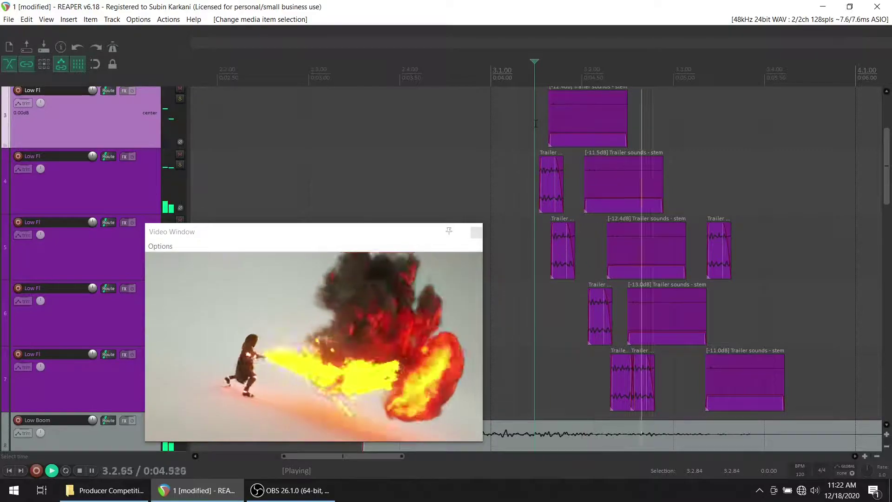
key("space")
key("space")
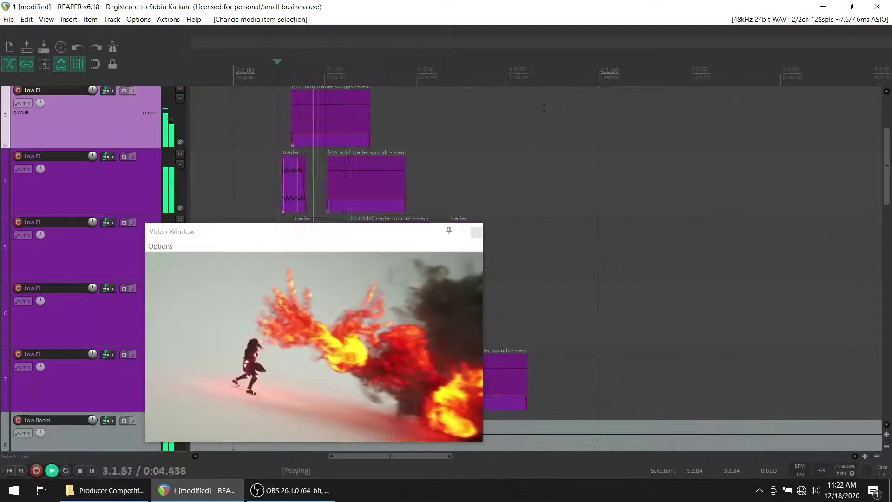
key("space")
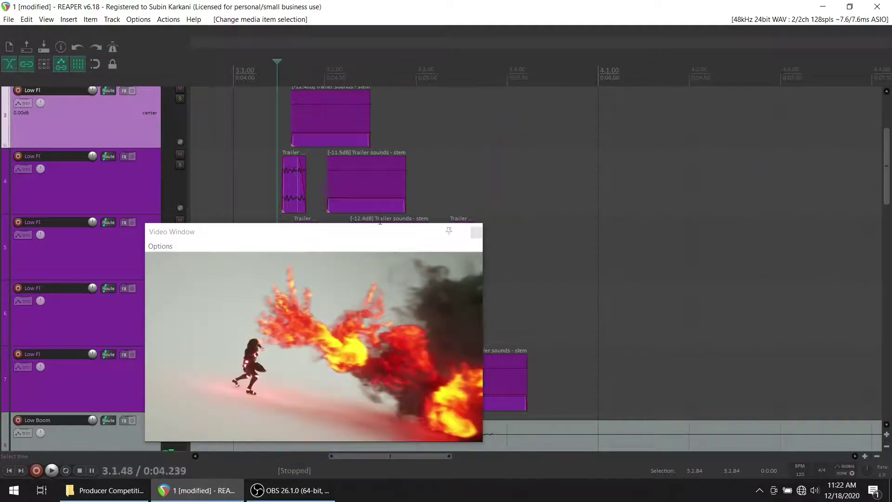
left_click_drag(364, 235, 266, 196)
key("space")
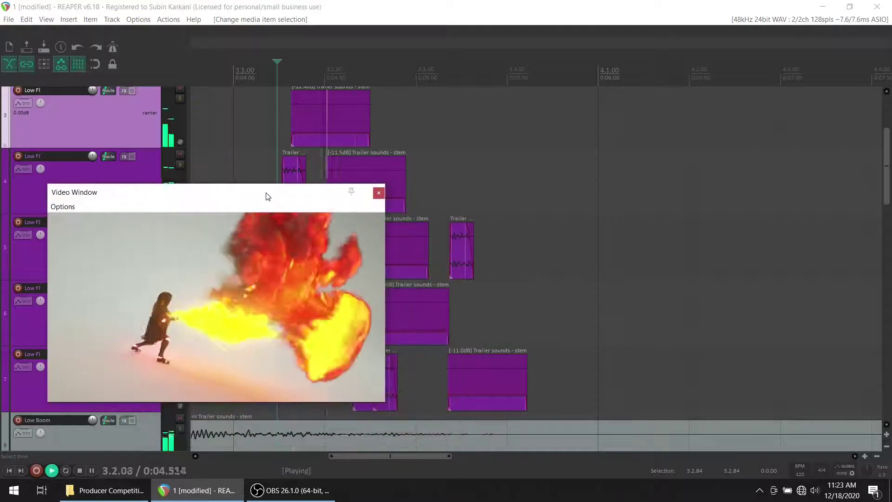
Play back the hit sequence from 0:04.239 several times against the fire picture.
key("space")
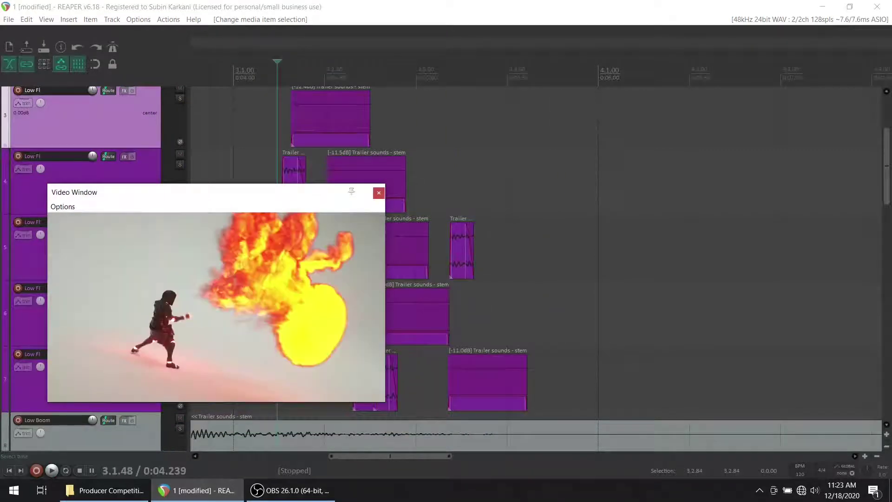
key("space")
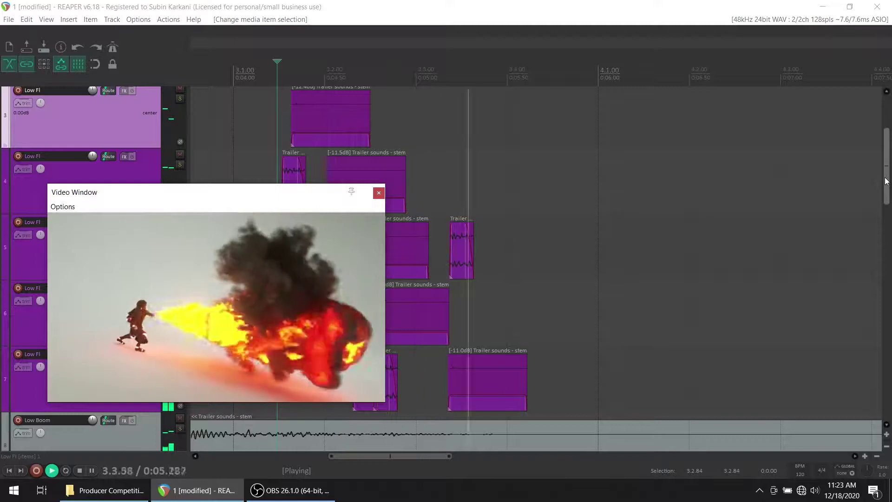
key("space")
key("space")
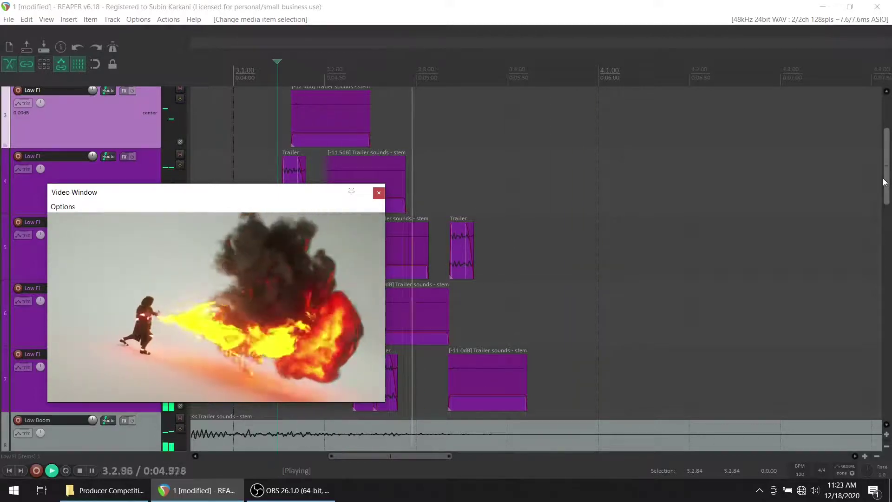
key("space")
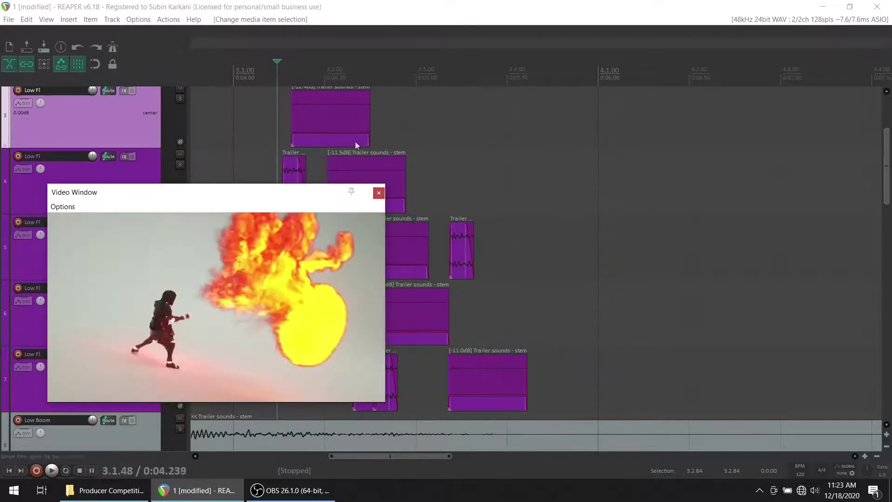
Lower the item volume of the long stem on Low Fl track 2 to -20.8 dB and reduce track 3's long stem too.
left_click_drag(886, 158, 887, 130)
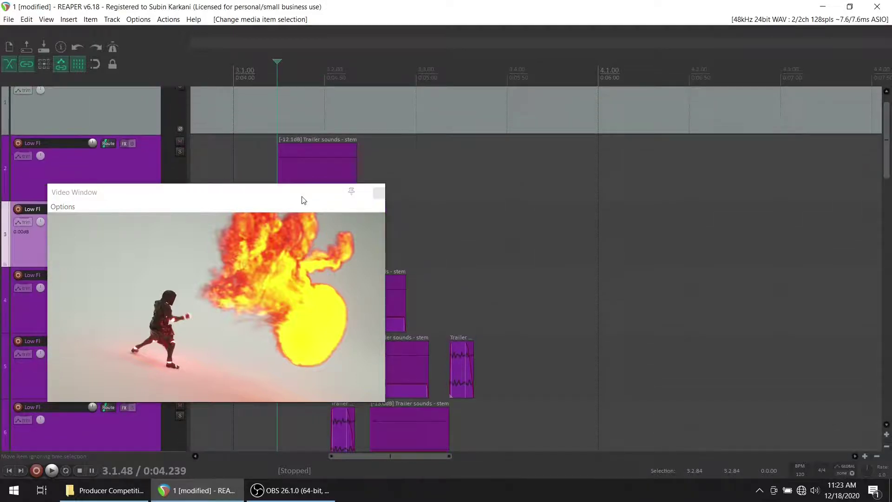
left_click_drag(302, 196, 691, 166)
left_click_drag(310, 187, 311, 193)
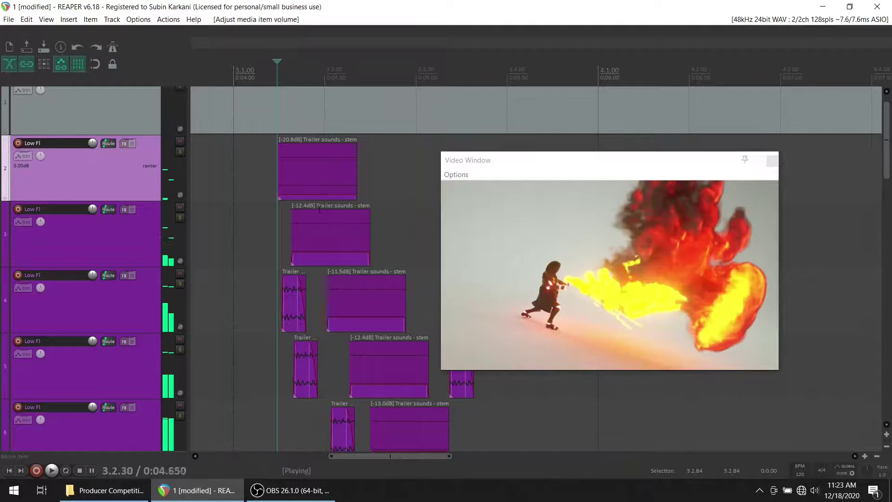
left_click(332, 251)
left_click_drag(333, 251, 332, 259)
Lower the long stems on Low Fl tracks 4, 5, 6 and 7 to -17.0, -18.1, -18.7 and -16.5 dB.
left_click_drag(366, 317, 366, 324)
left_click_drag(393, 383, 393, 389)
scroll(888, 176, "down", 5)
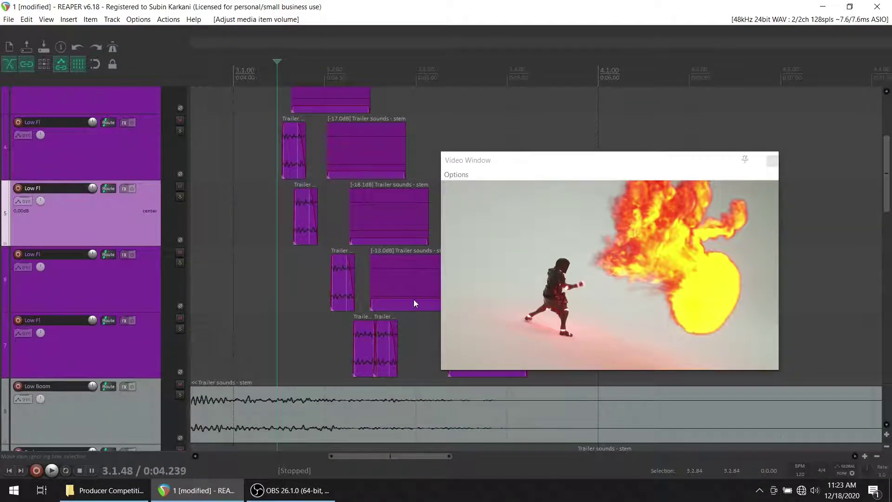
left_click_drag(413, 301, 415, 305)
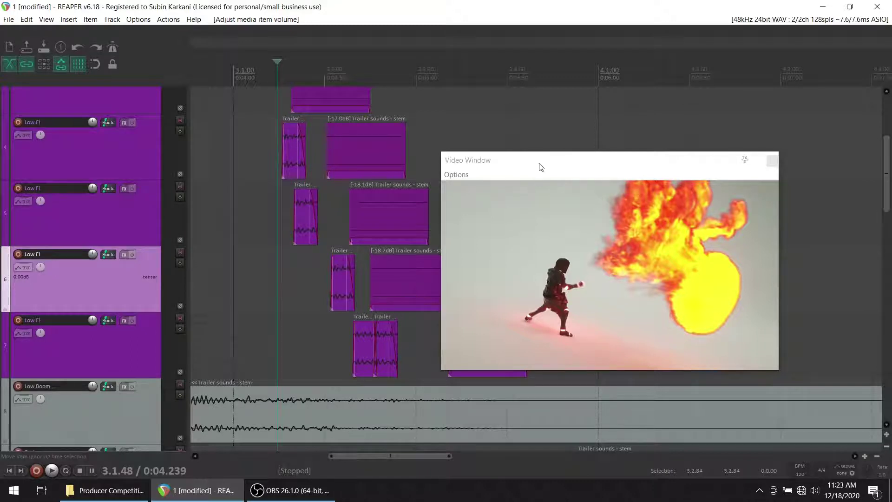
left_click_drag(539, 163, 643, 85)
left_click_drag(486, 364, 489, 369)
Play back the rebalanced fire passage repeatedly from 0:02.837 with more of the timeline in view.
scroll(419, 242, "down", 3)
left_click(377, 83)
key("space")
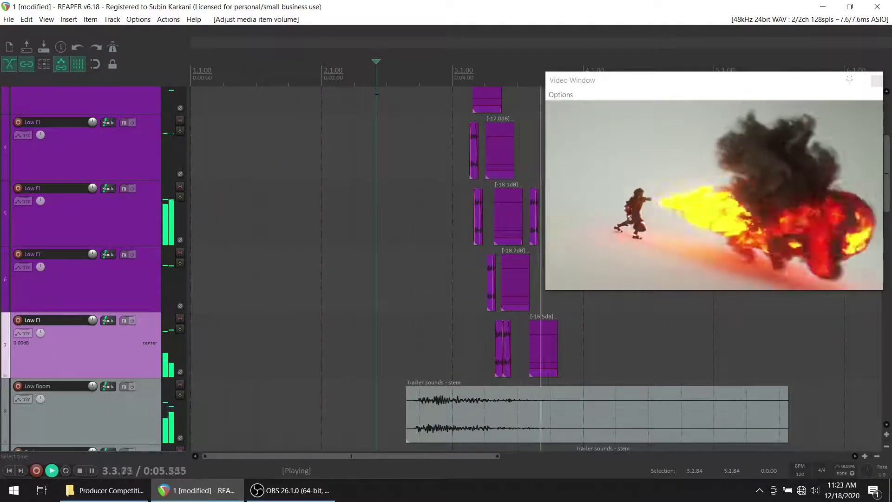
key("space")
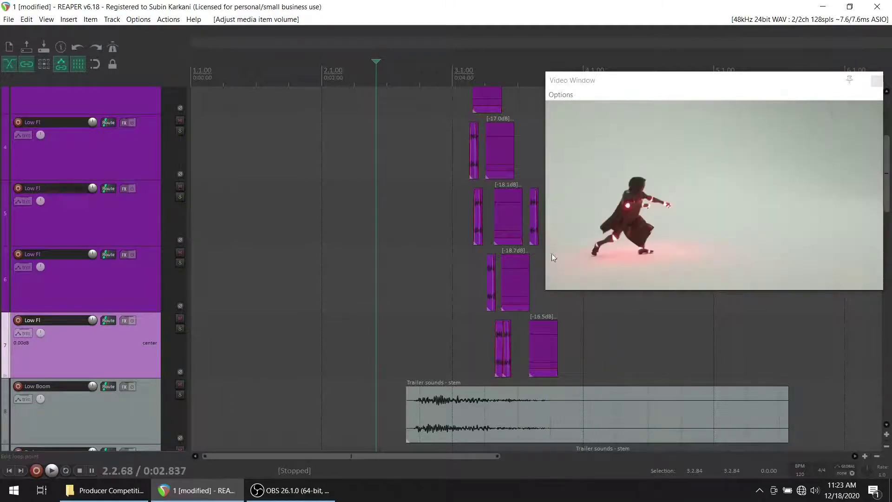
key("space")
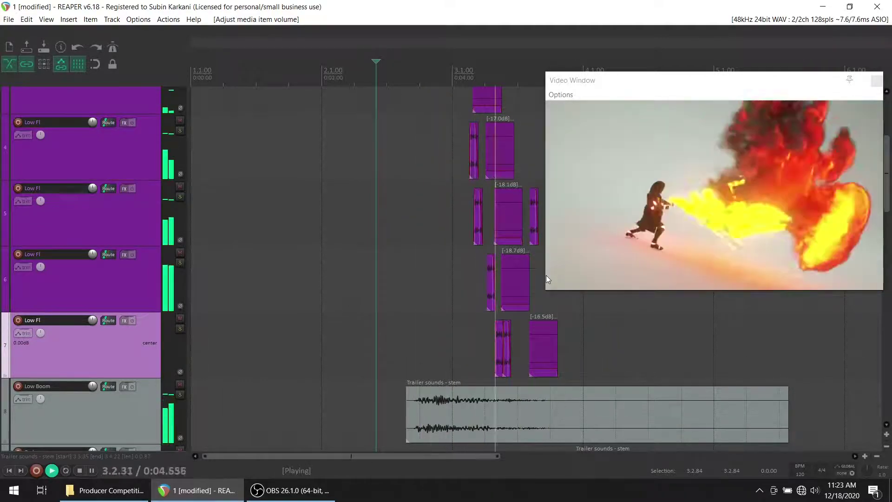
key("space")
key("space")
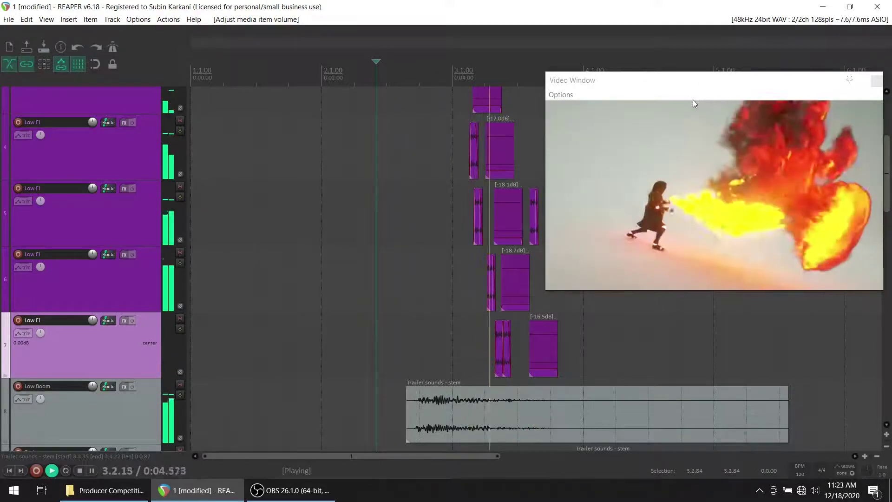
key("space")
key("space")
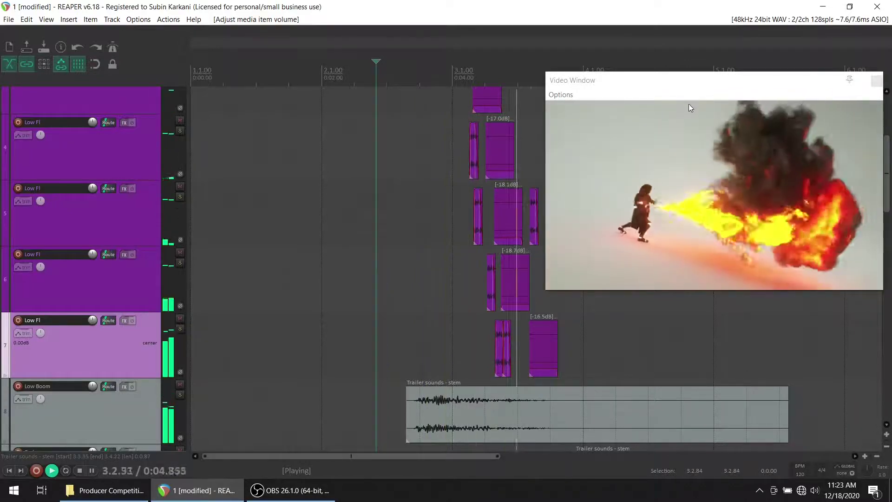
key("space")
Extend the last short hit on Low Fl track 5 to about 0:06.6 and give it a long fade-out over nearly its whole length.
left_click_drag(699, 82, 267, 154)
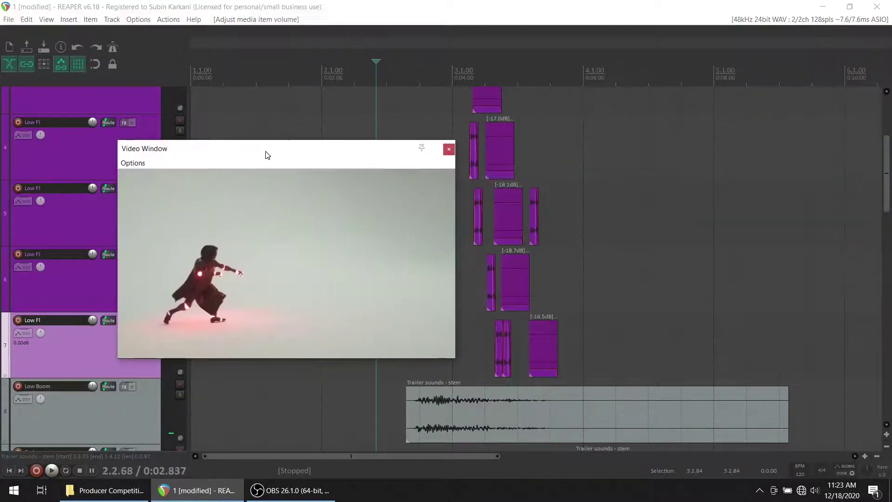
left_click_drag(539, 212, 568, 208)
key("space")
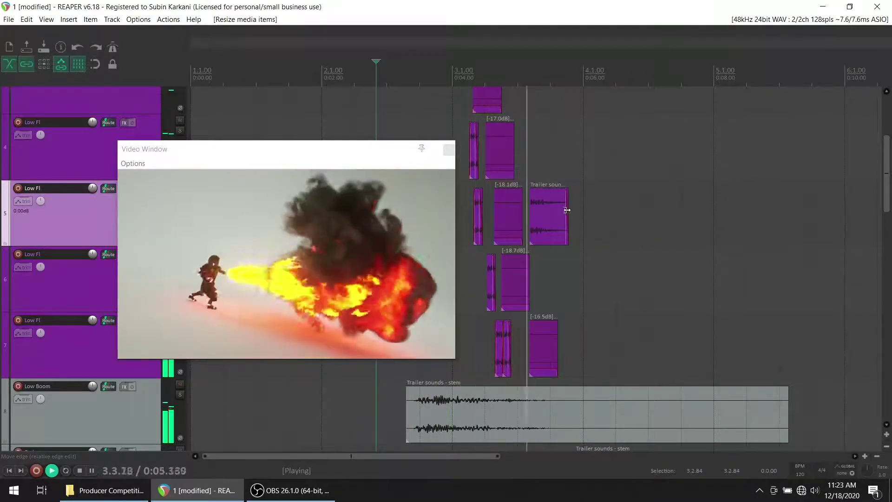
key("space")
key("space")
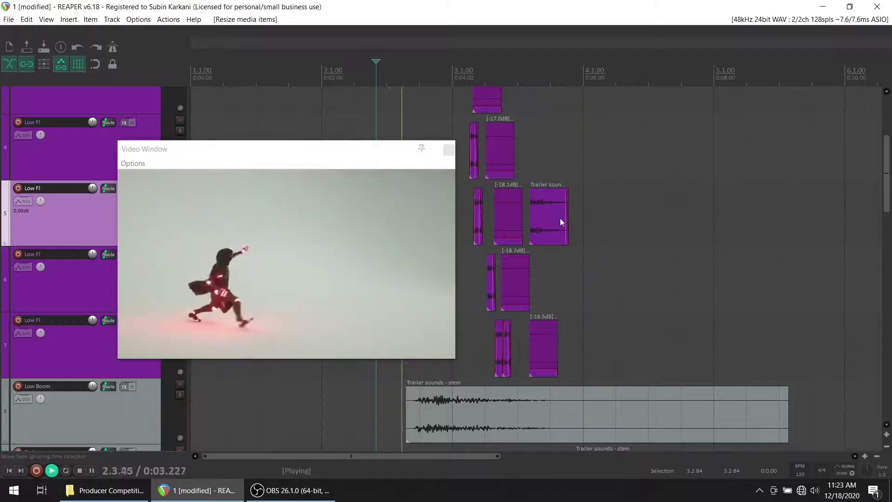
left_click_drag(562, 192, 538, 202)
key("space")
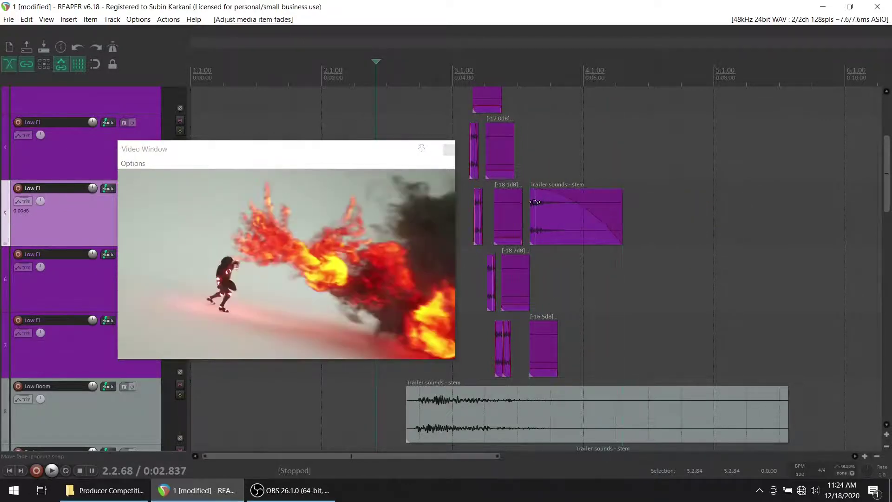
Play back the passage with the extended, faded hit from 0:02.837 several times and save the project.
key("space")
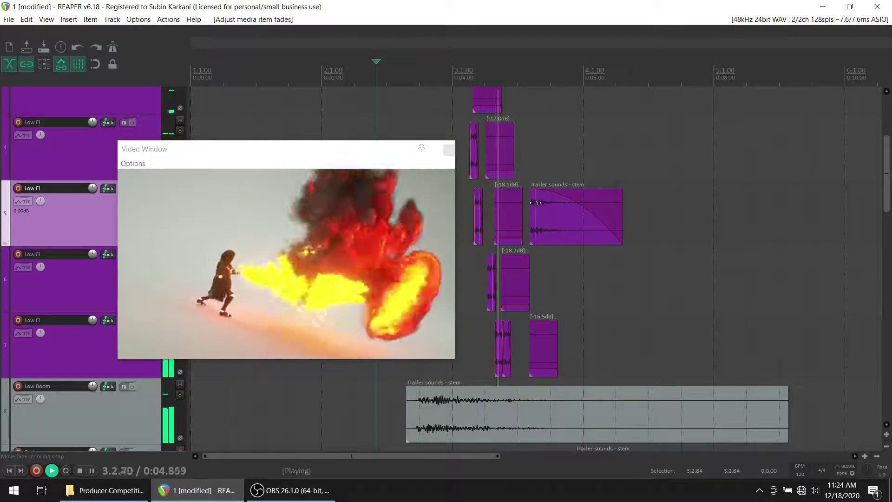
key("space")
key("space")
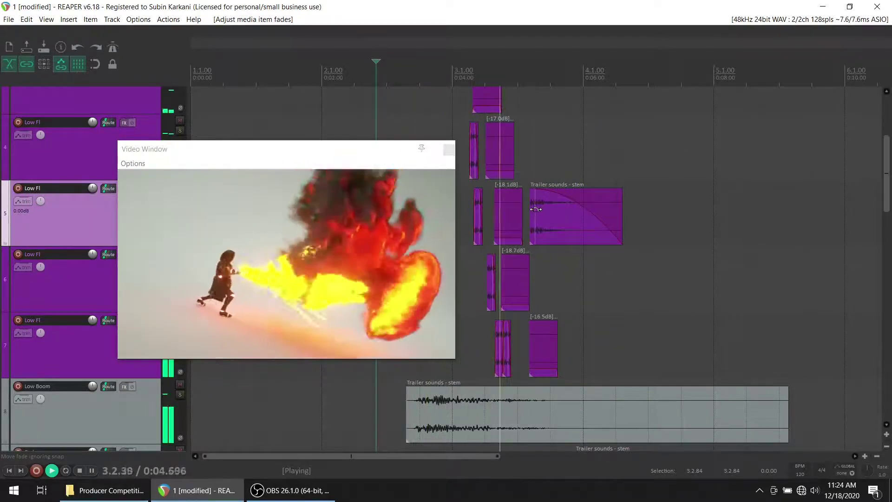
key("space")
key("space")
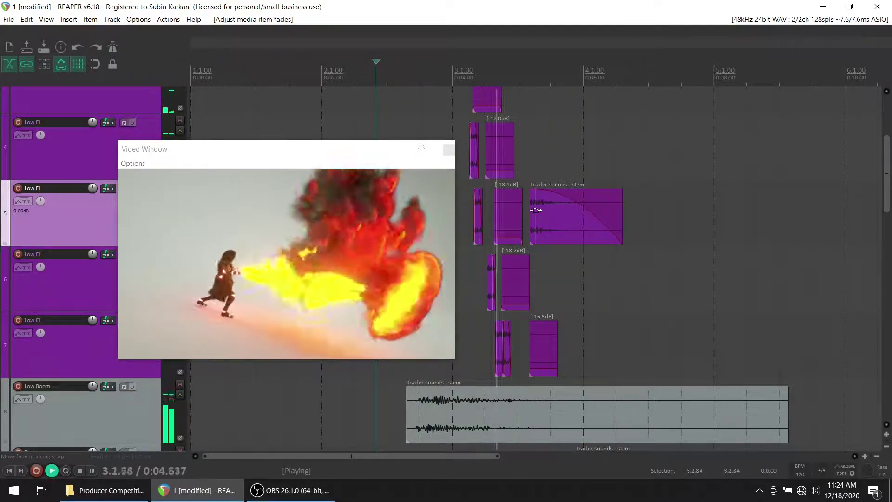
key("space")
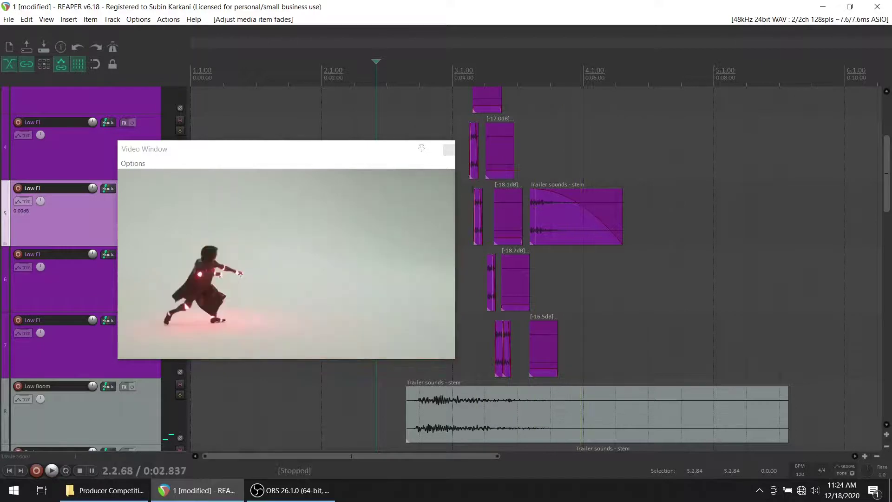
left_click(42, 47)
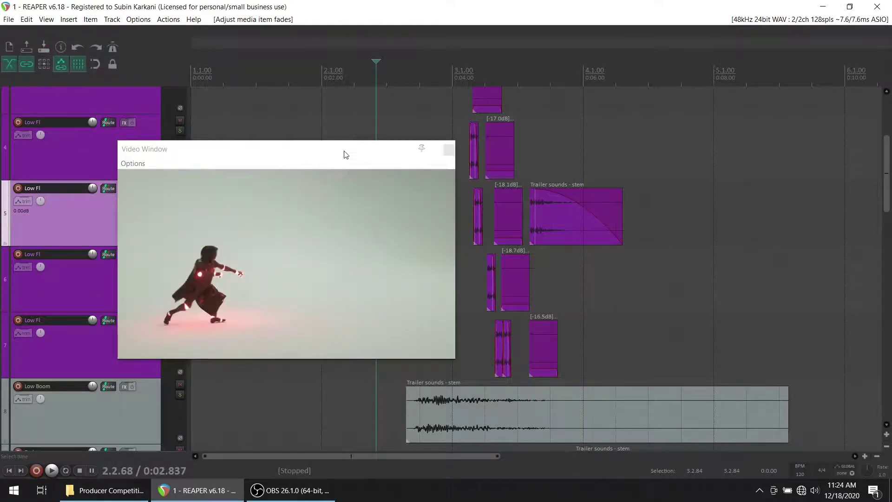
Add the Native Instruments Kontakt instrument to the empty track 22.
left_click_drag(343, 154, 560, 126)
scroll(105, 321, "down", 5)
scroll(102, 328, "down", 8)
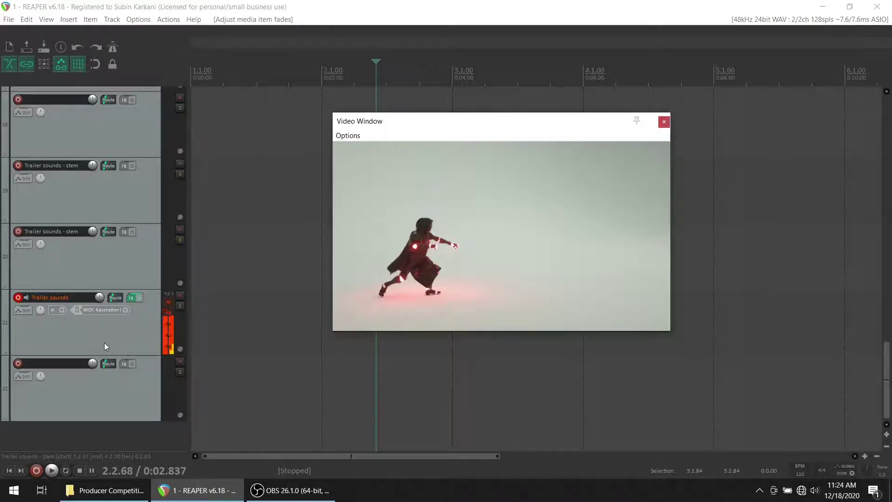
right_click(124, 364)
mouse_move(160, 399)
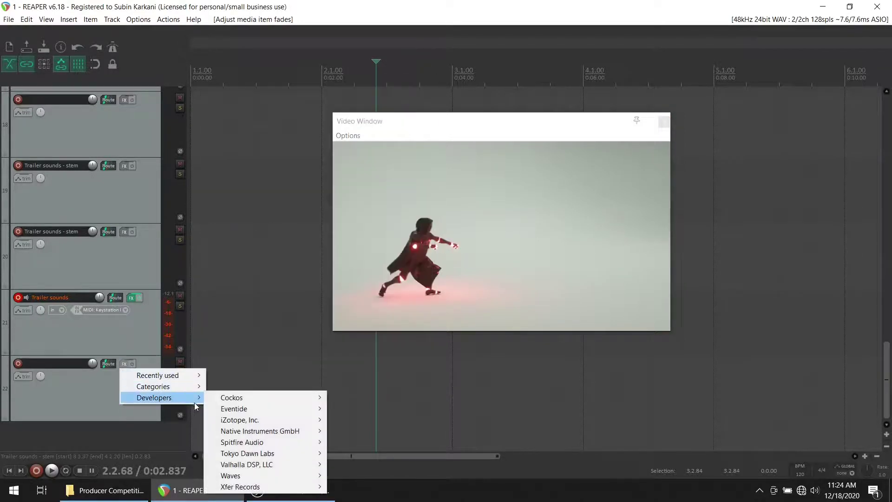
mouse_move(276, 431)
mouse_move(301, 420)
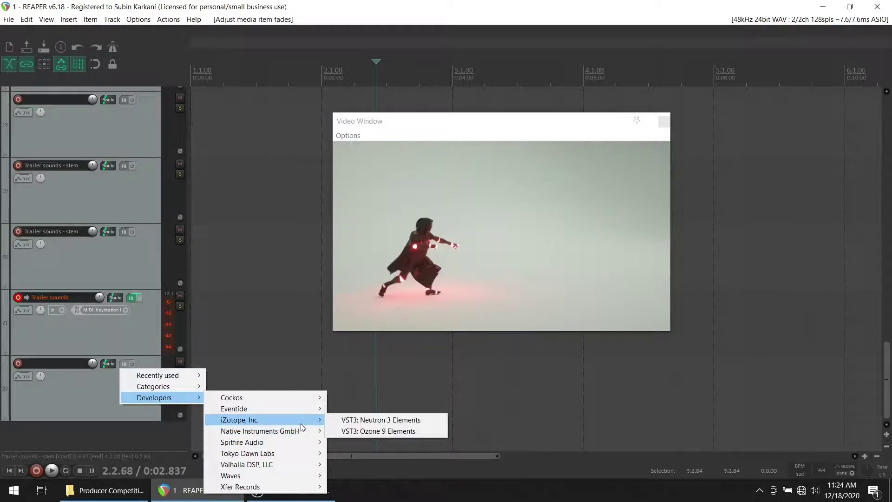
left_click(393, 402)
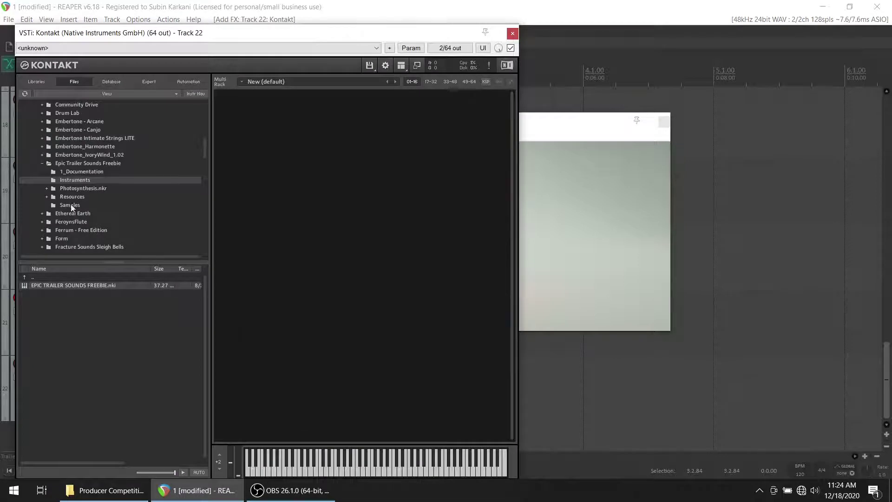
Load the Ferrum - Free Edition.nki instrument from the Ferrum - Free Edition library into Kontakt.
left_click(60, 229)
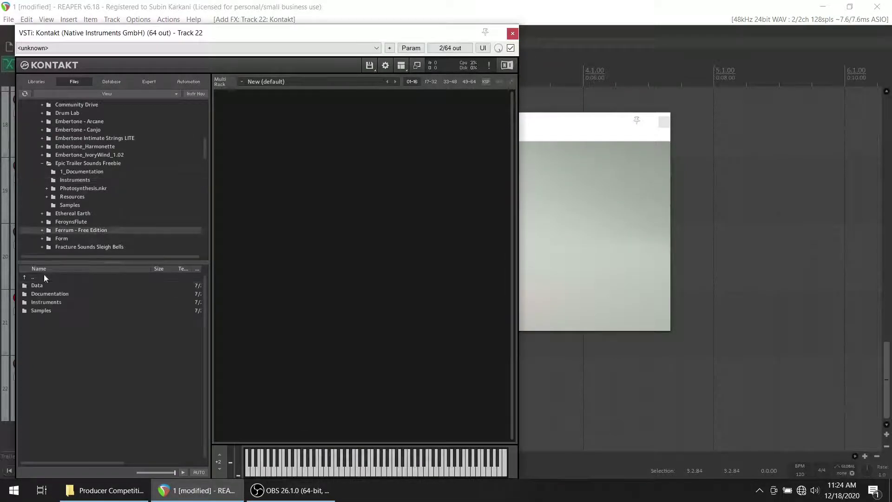
double_click(58, 302)
left_click_drag(70, 284, 302, 235)
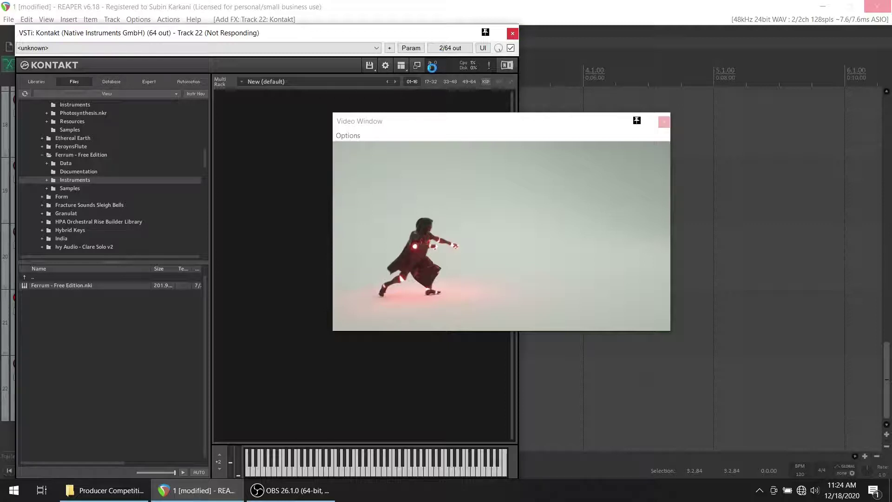
left_click(289, 493)
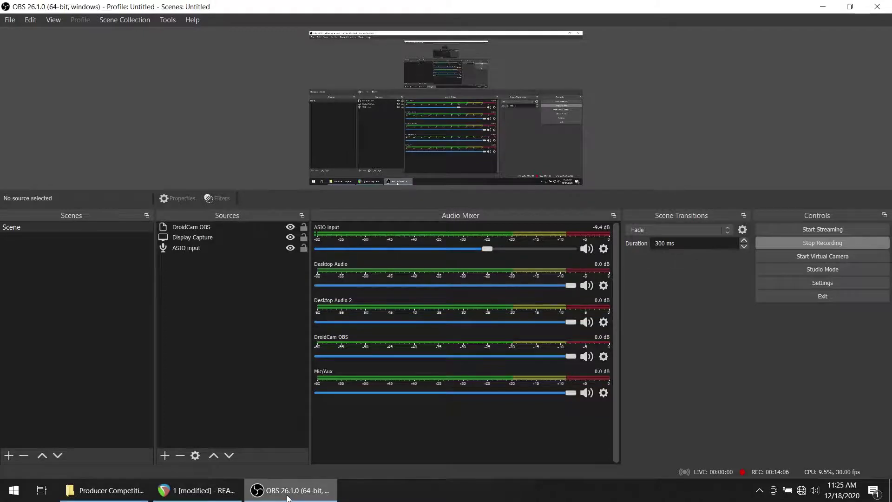
left_click(288, 495)
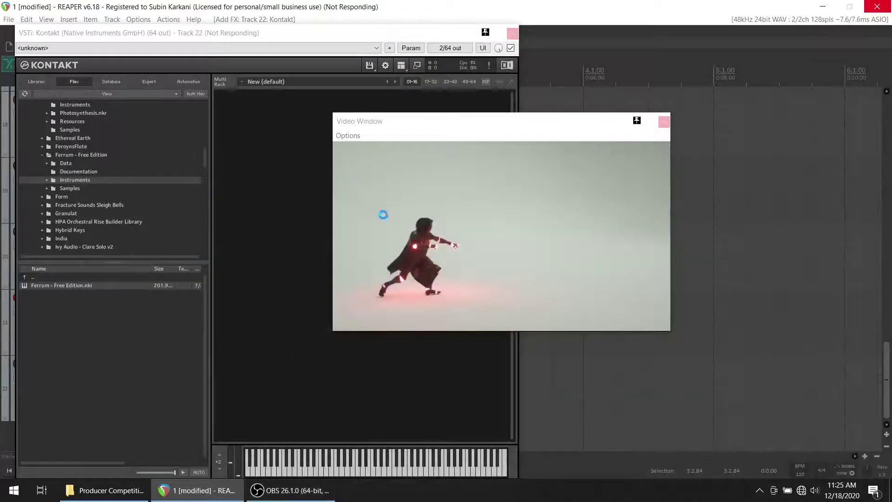
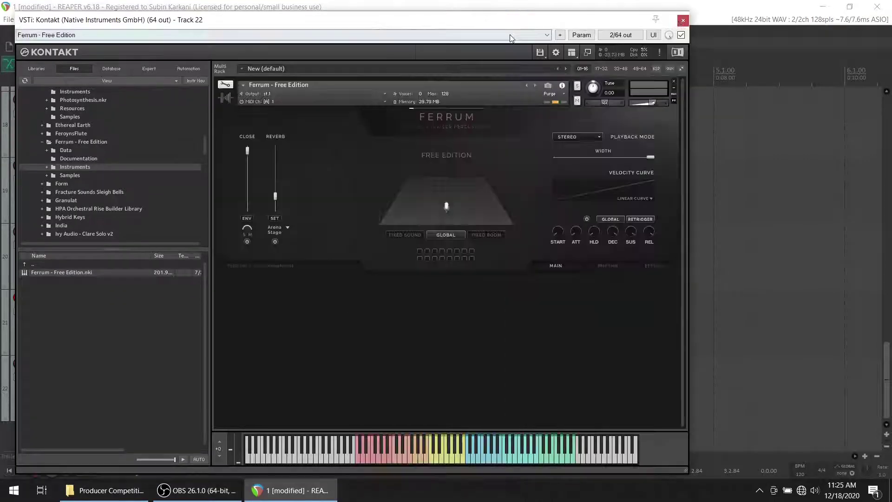
Close the Kontakt window and move the Video Window clear of the Low Boom track's stem.
left_click(682, 32)
left_click_drag(561, 134, 577, 207)
left_click_drag(887, 356, 872, 217)
left_click_drag(565, 208, 440, 325)
left_click_drag(886, 245, 886, 215)
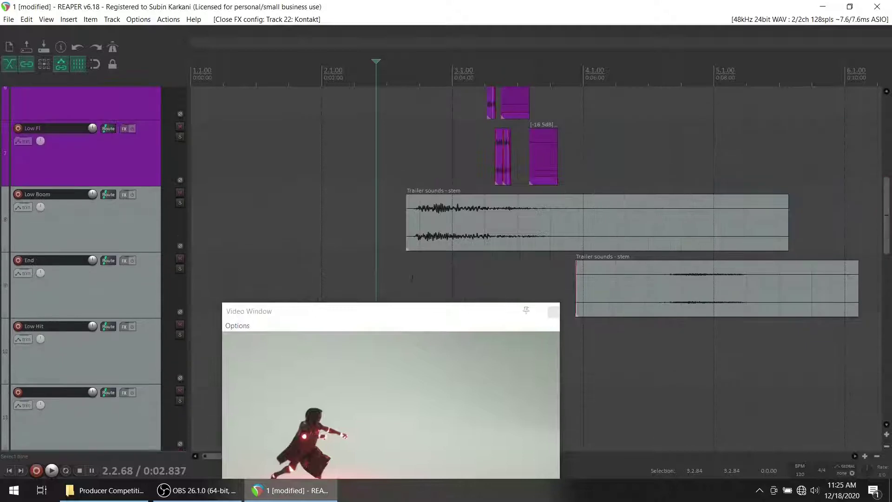
Show the pan envelope of the Low Boom track and play back the start of its stem from 0:02.837.
left_click(140, 233)
key("p")
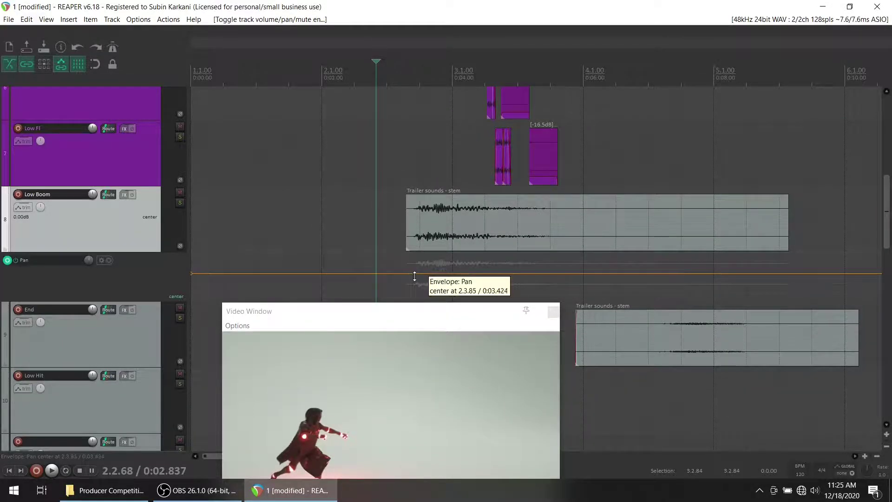
key("space")
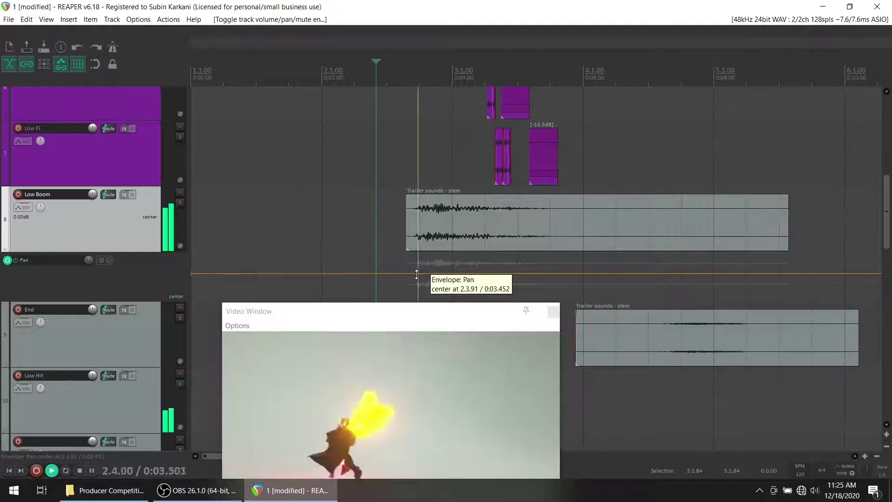
key("space")
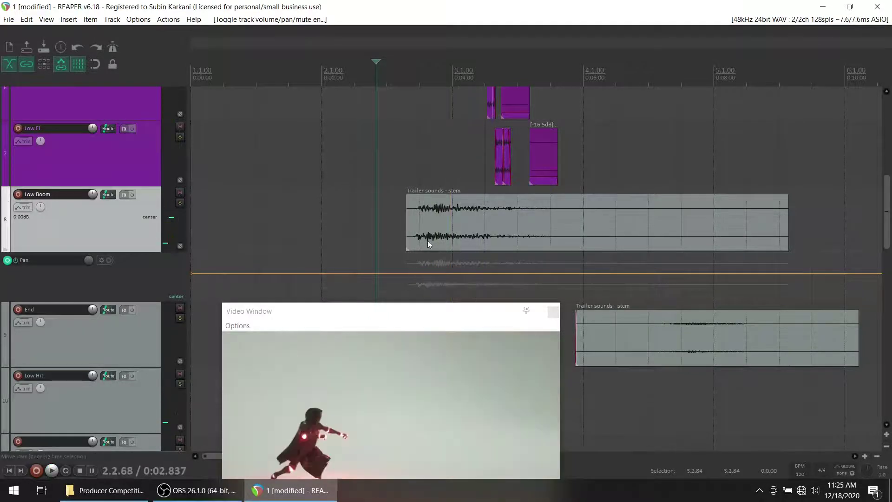
Add two points to the Low Boom pan envelope at about 0:03.5 and 0:05.5, and raise the second to full left.
key("space")
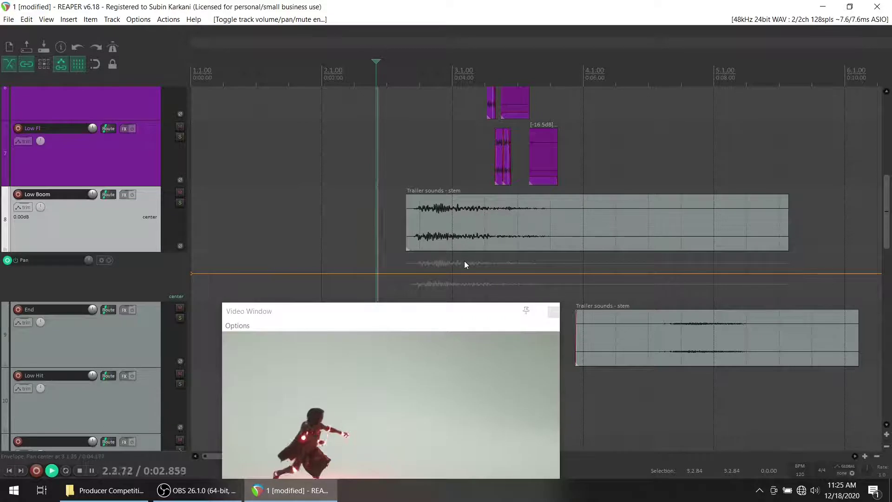
key("space")
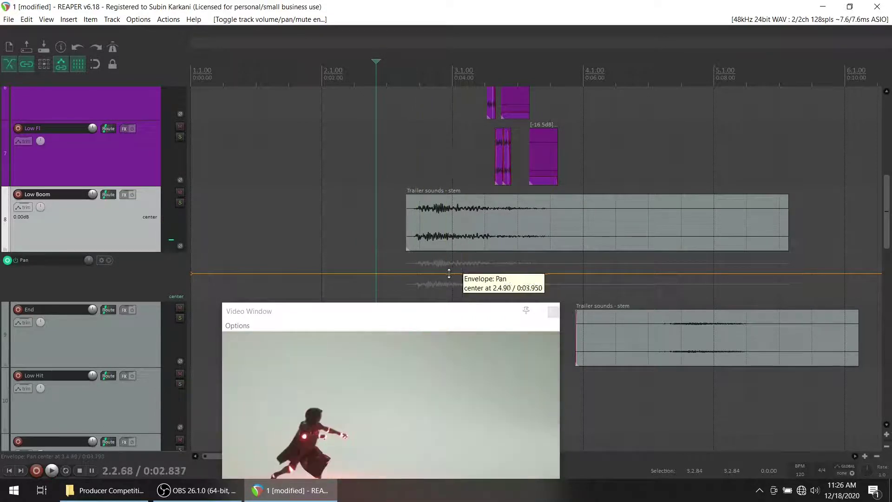
right_click(417, 275)
left_click(490, 53)
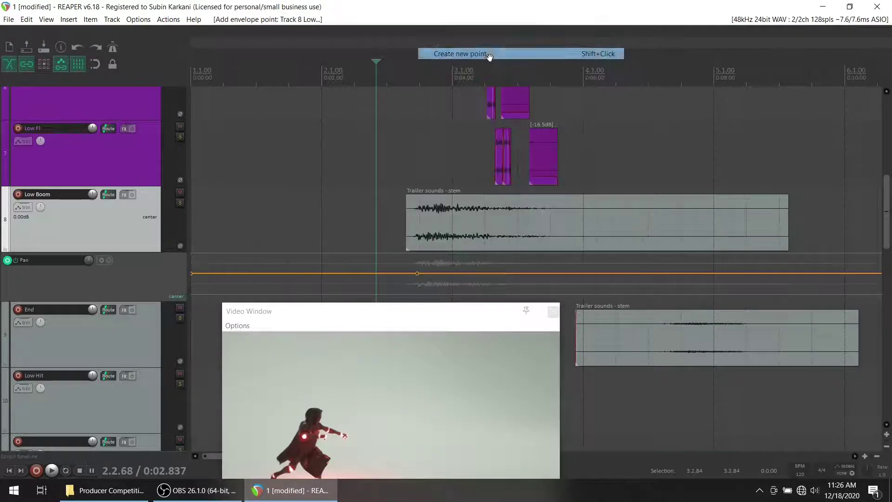
right_click(552, 273)
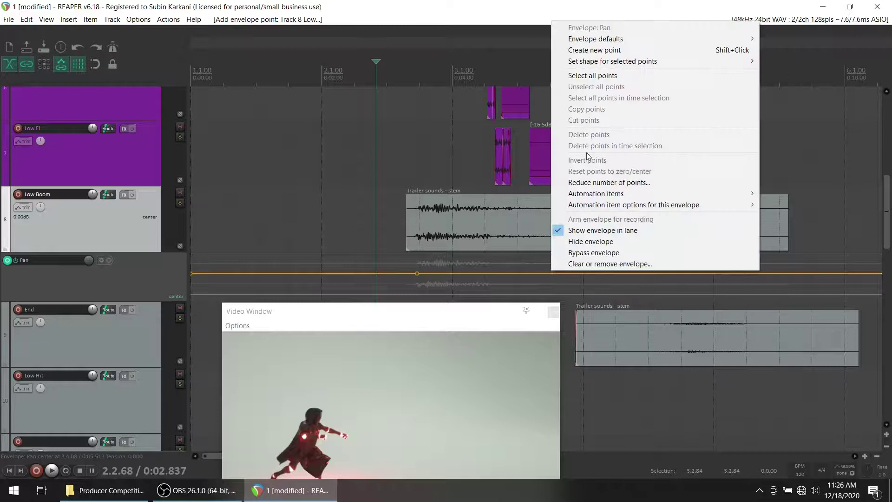
left_click(620, 51)
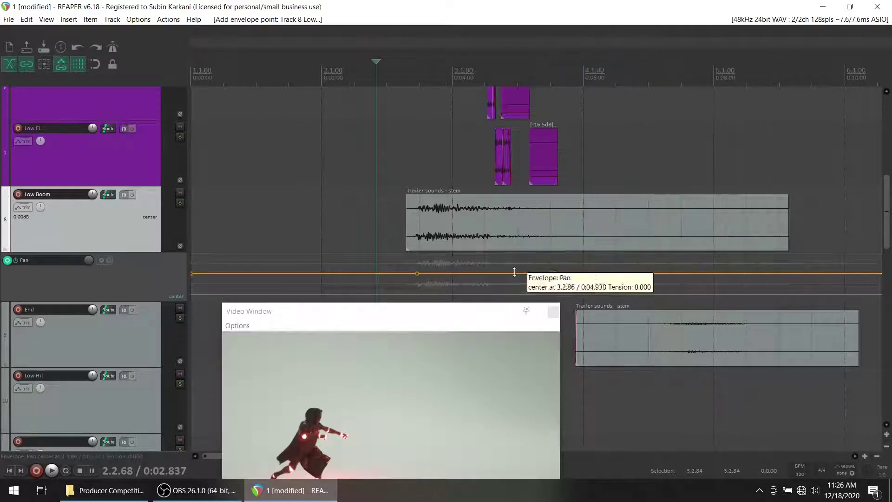
left_click_drag(549, 272, 547, 214)
Play back the Low Boom pan sweep repeatedly from 0:02.837 against the fire blast in the video.
key("space")
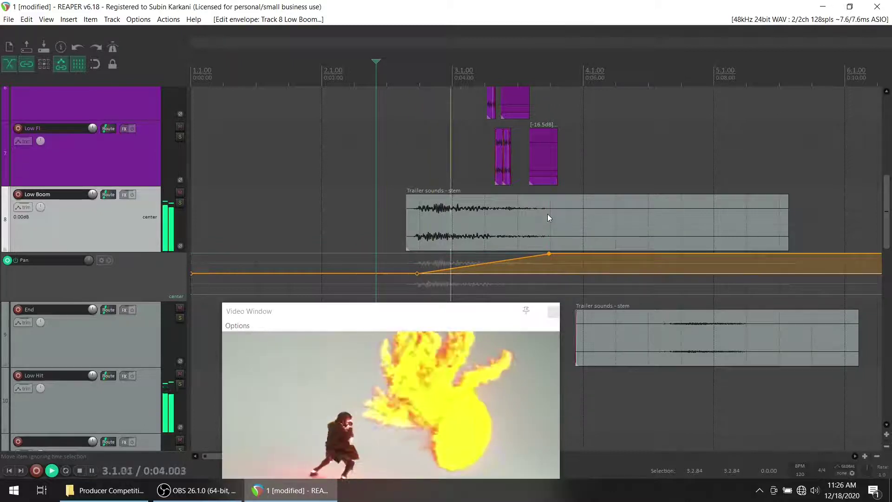
key("space")
key("space")
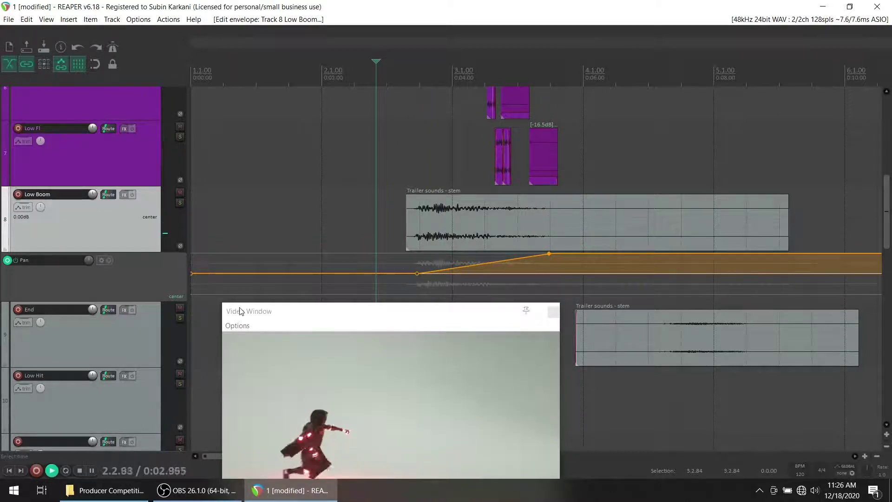
key("space")
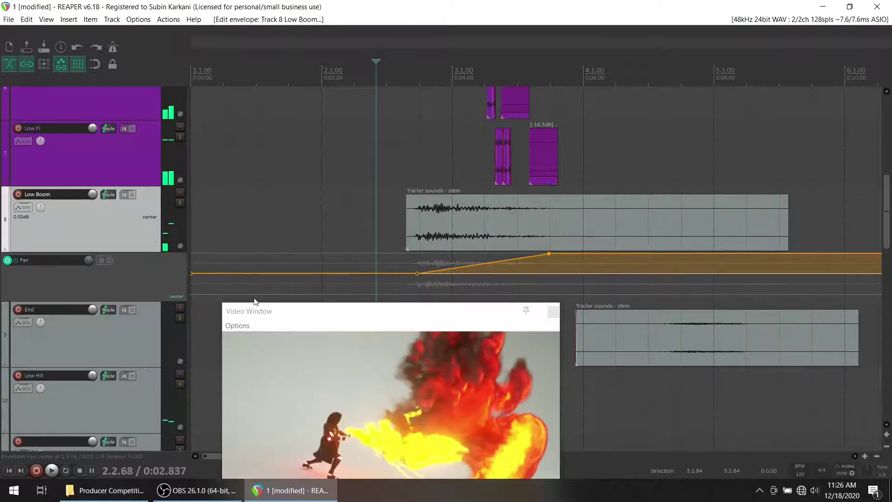
key("space")
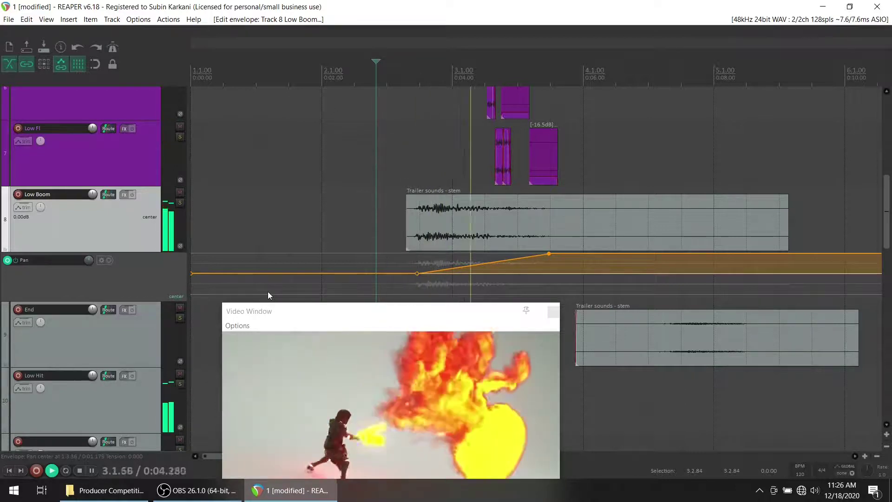
key("space")
key("space")
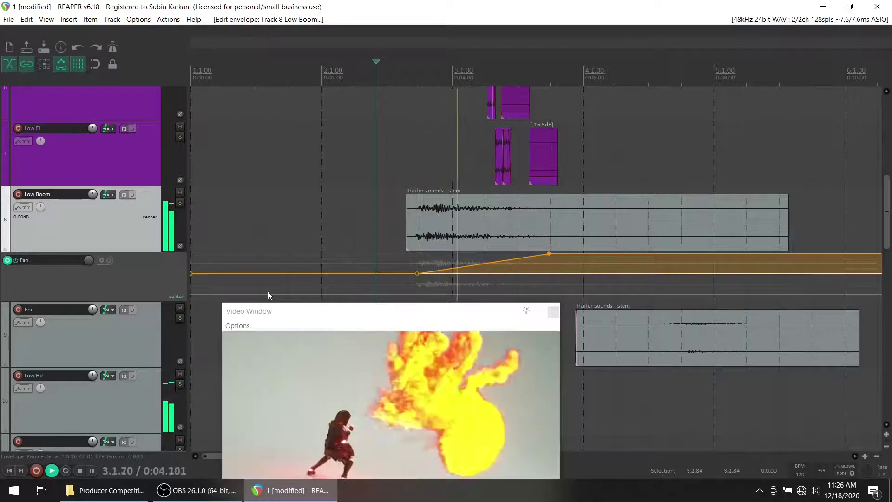
key("space")
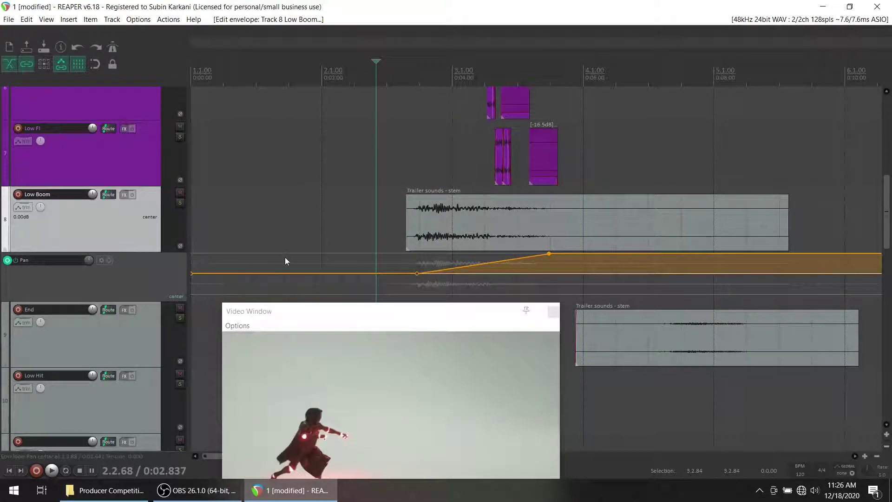
Try starting the Low Boom pan sweep from the far right instead of center, and play it back.
left_click_drag(417, 273, 414, 323)
key("space")
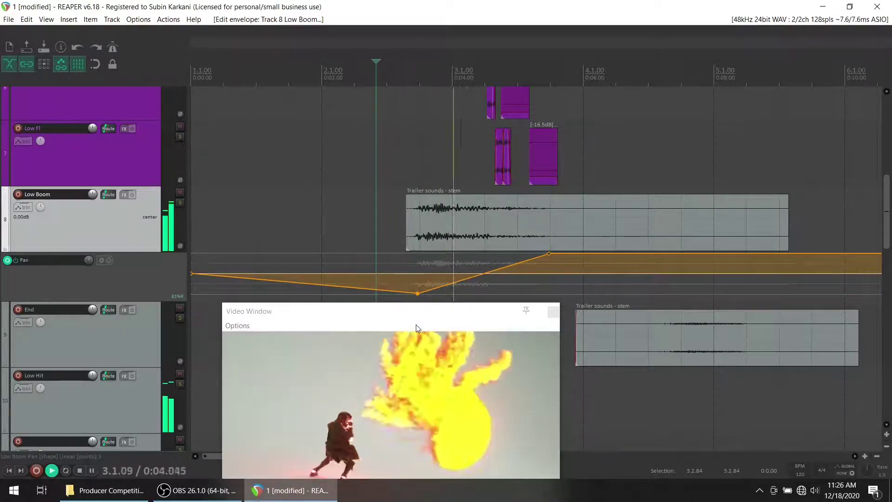
key("space")
key("space")
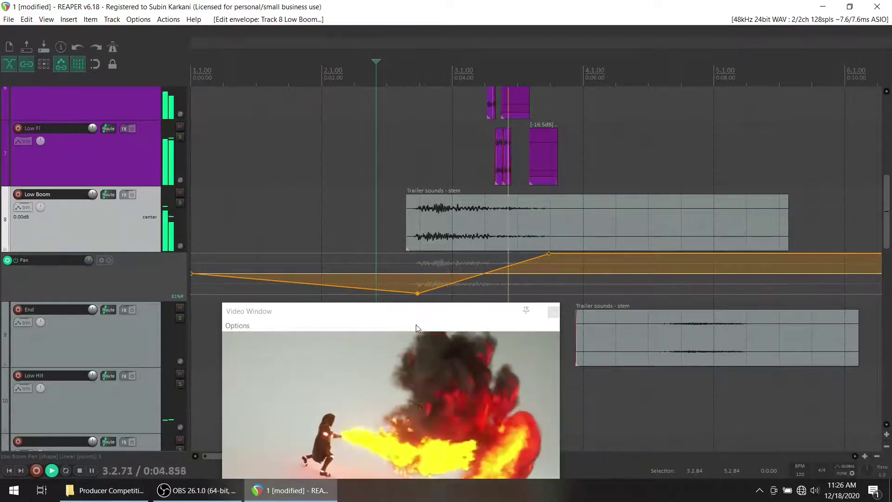
key("space")
key("space")
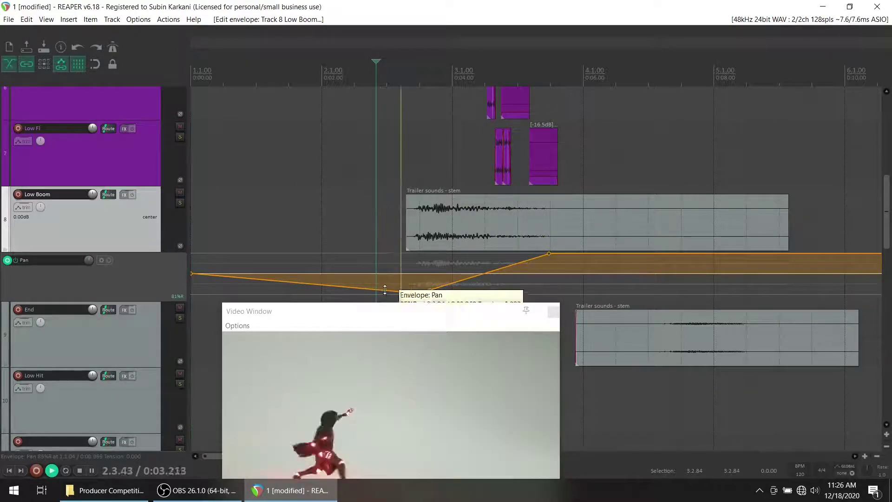
key("space")
left_click_drag(384, 290, 417, 273)
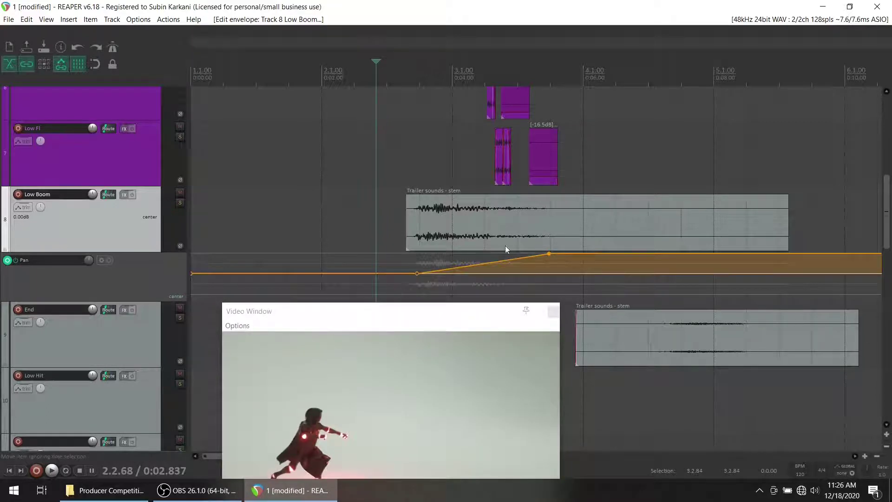
Hide the Low Boom track's pan envelope and play back the mix from 0:02.837.
key("shift+e")
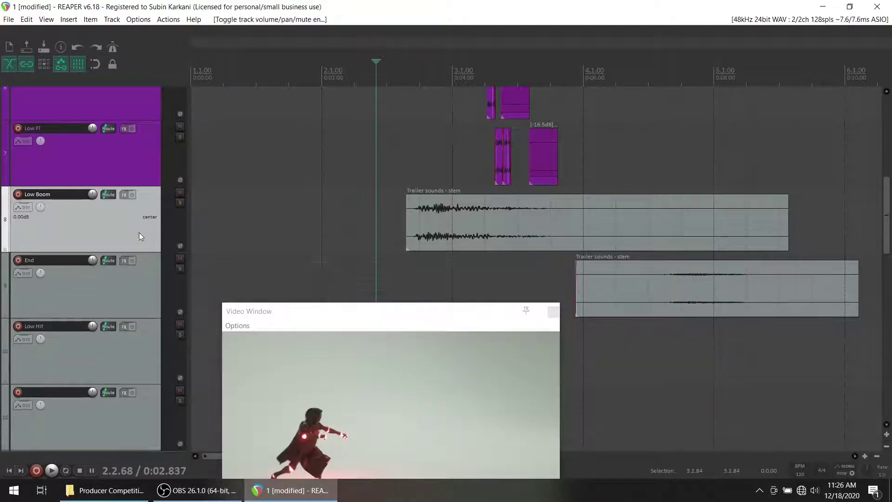
key("space")
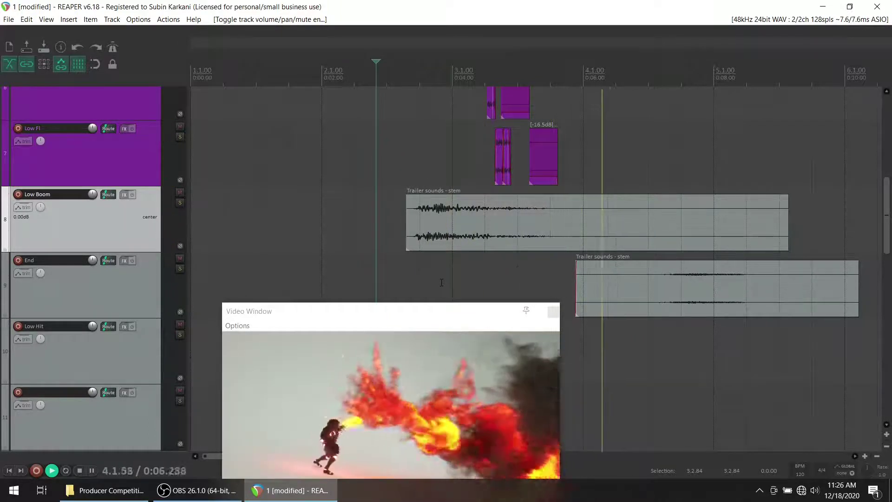
key("space")
left_click_drag(885, 223, 872, 238)
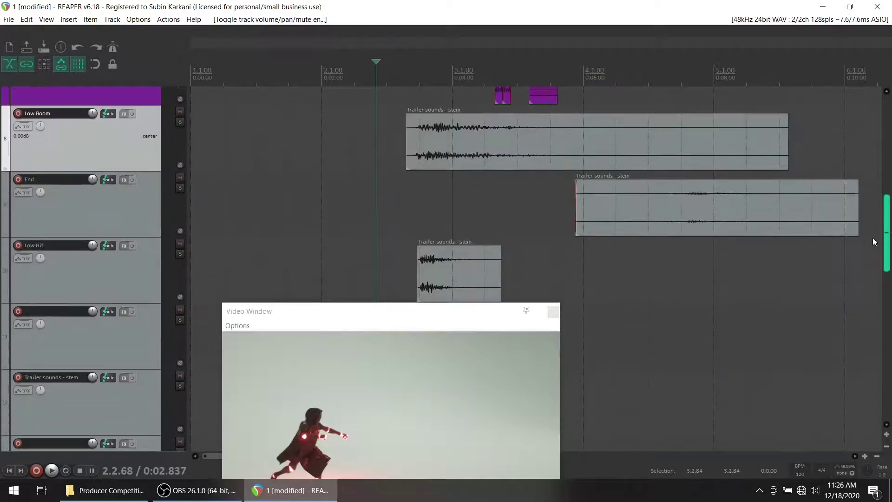
key("space")
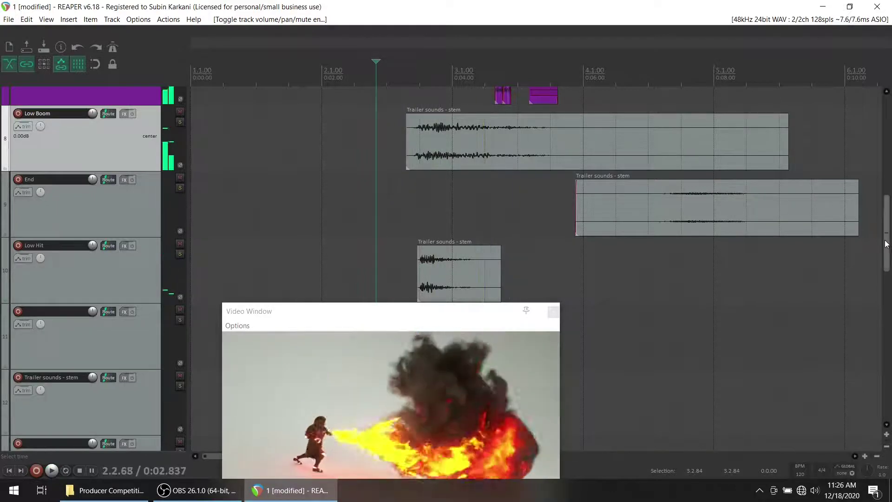
key("space")
Adjust the fade of the longest trailer stem on track 5 and lower its item volume to -1.83 dB.
scroll(889, 227, "up", 2)
scroll(889, 228, "up", 3)
scroll(871, 194, "down", 6)
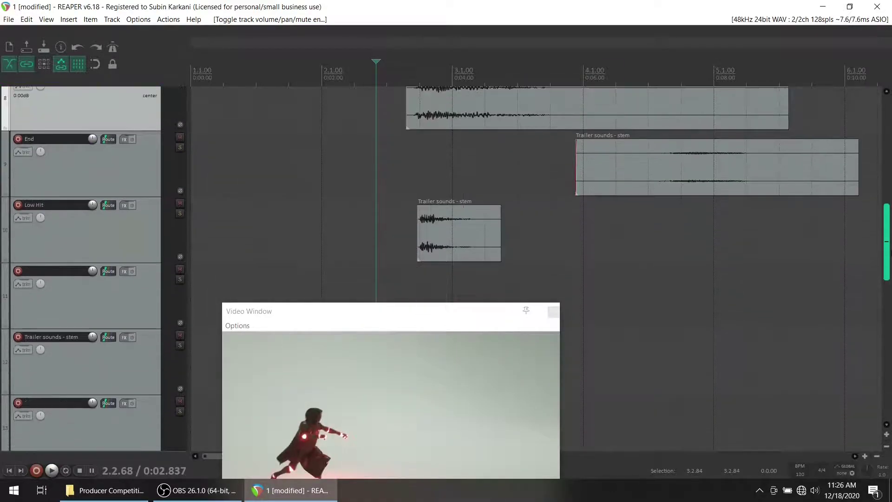
scroll(872, 194, "up", 7)
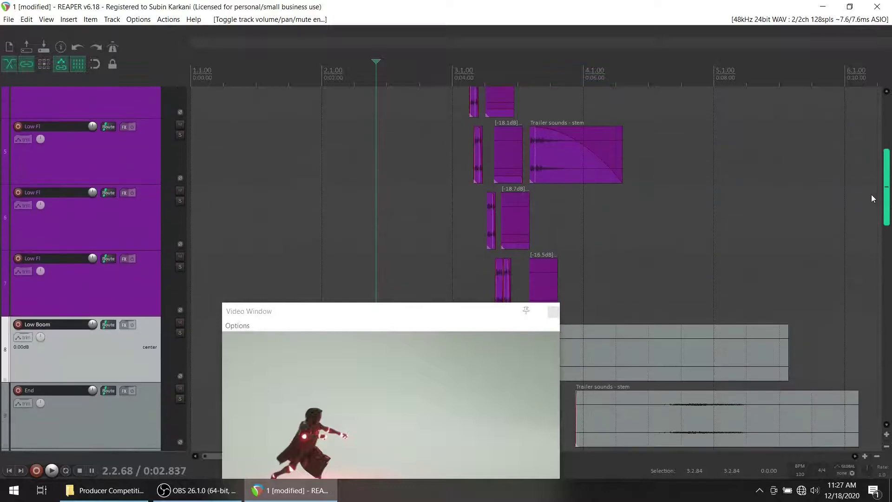
scroll(871, 194, "up", 2)
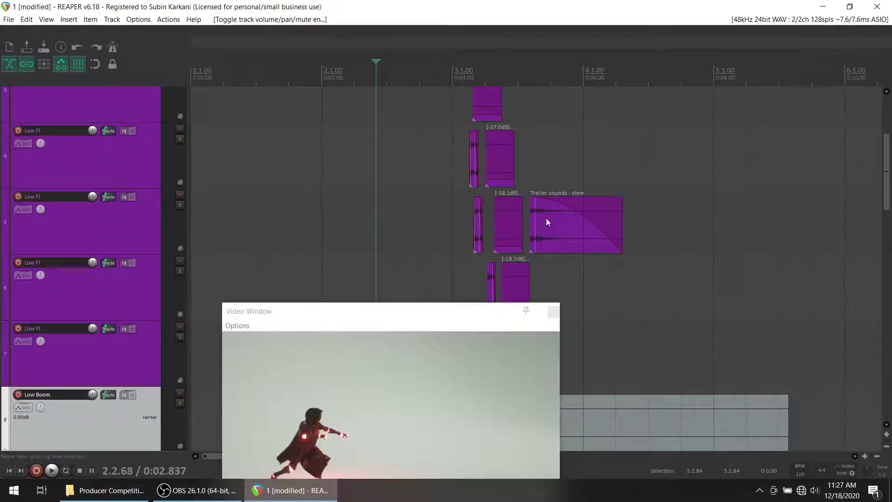
left_click_drag(537, 197, 543, 211)
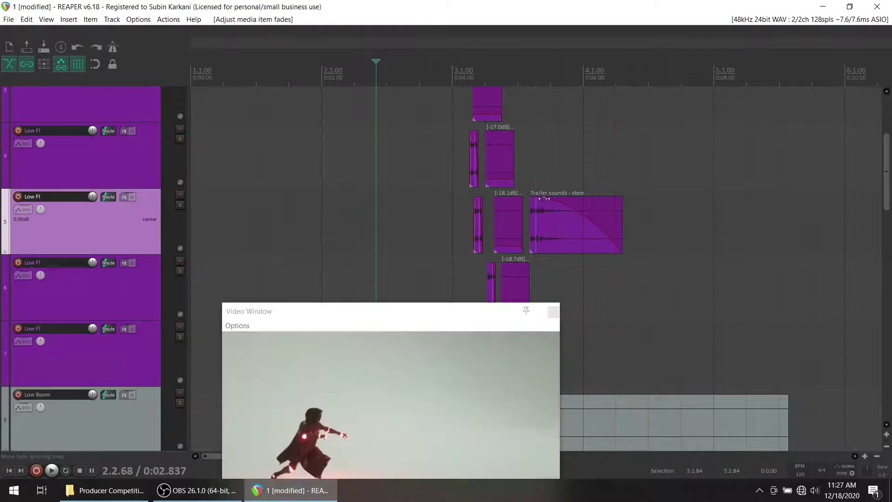
left_click(558, 197)
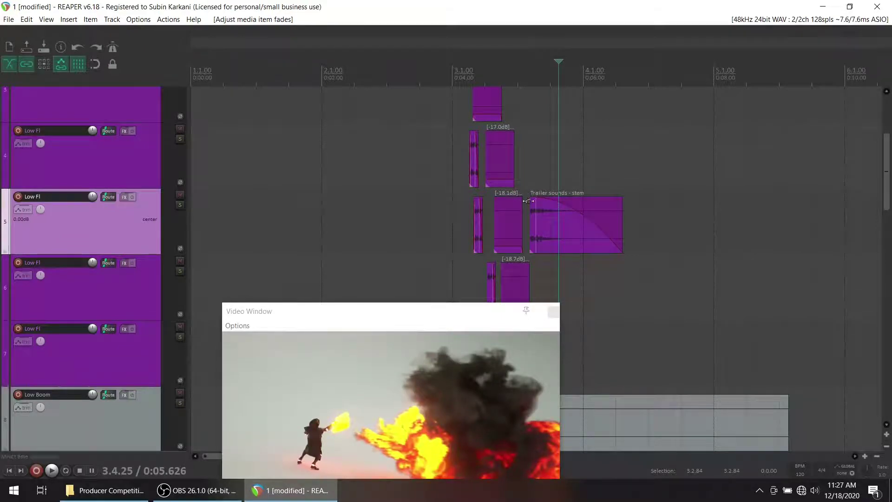
mouse_move(533, 196)
left_mouse_down()
mouse_move(532, 209)
mouse_move(528, 198)
left_mouse_up()
left_click(530, 198)
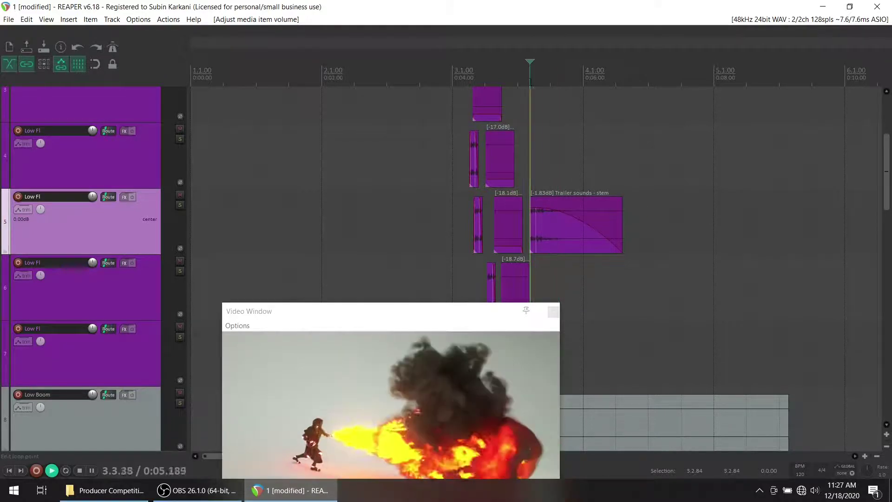
Play back track 5's long stem in the mix, starting just before the Low Fl hits and from 0:02.962.
left_click(505, 79)
key("space")
key("space")
left_click(464, 79)
key("space")
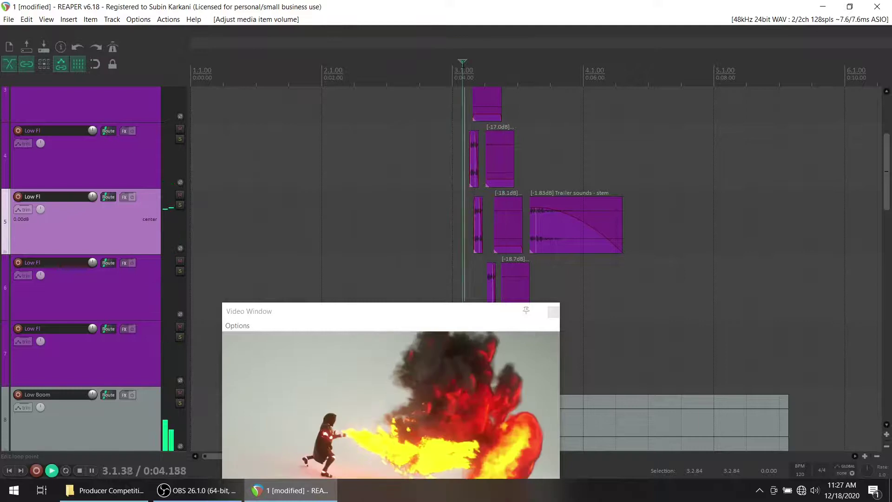
key("space")
key("space")
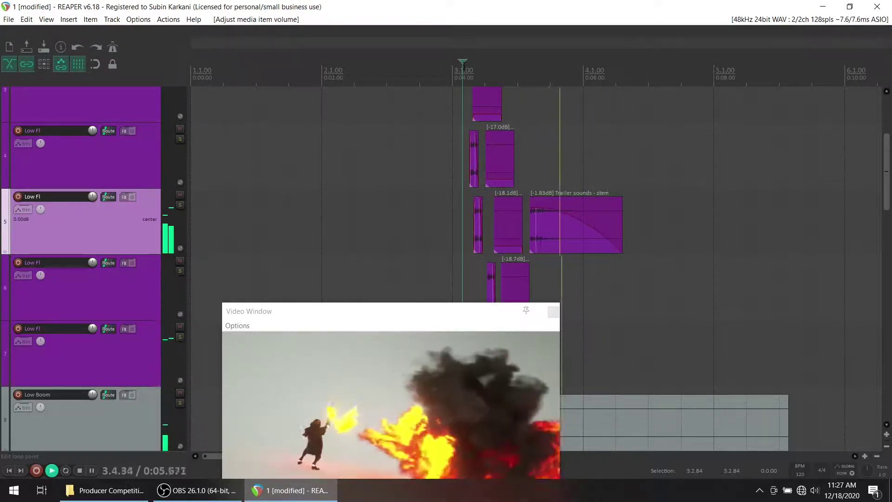
key("space")
left_click(386, 89)
key("space")
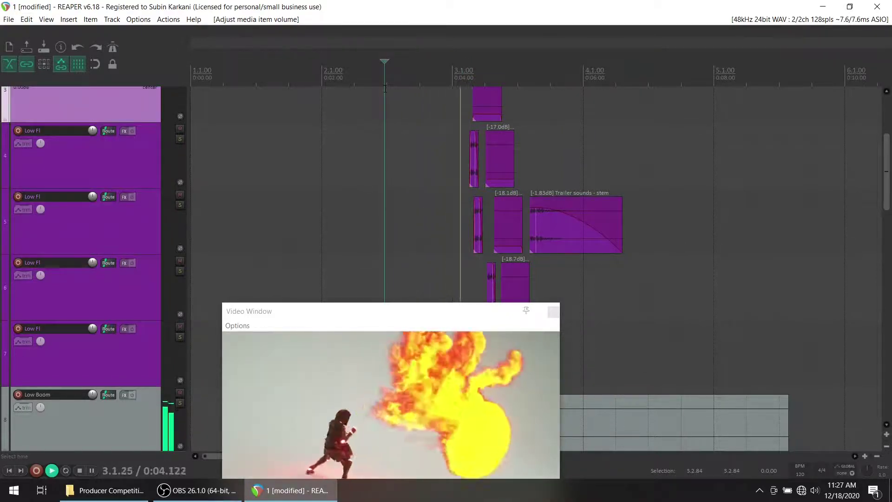
key("space")
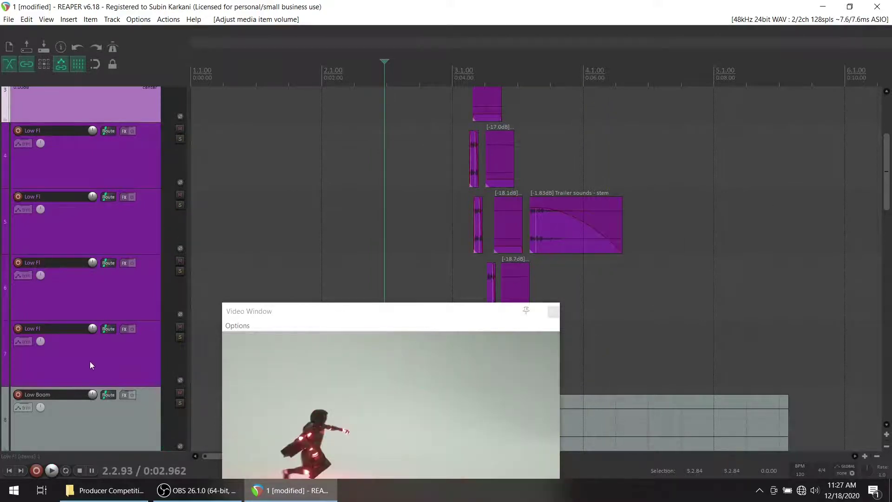
Name track 22 Ferrum.
scroll(89, 361, "down", 10)
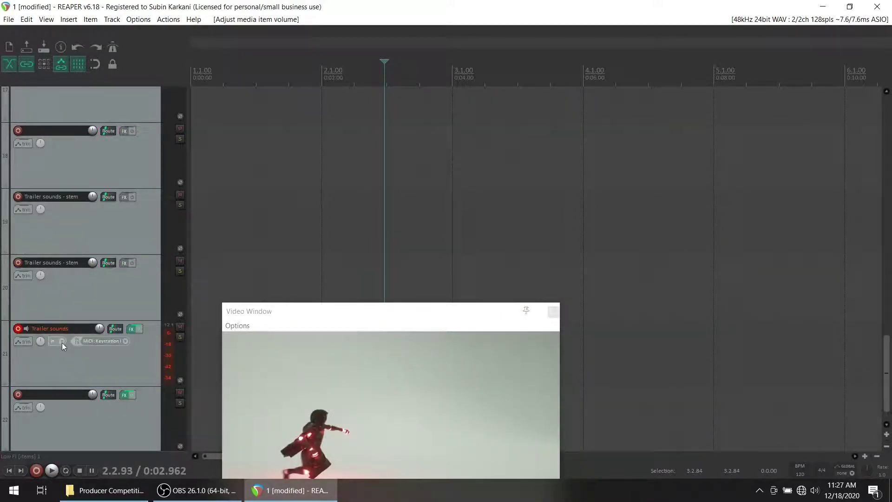
scroll(63, 342, "down", 1)
double_click(57, 362)
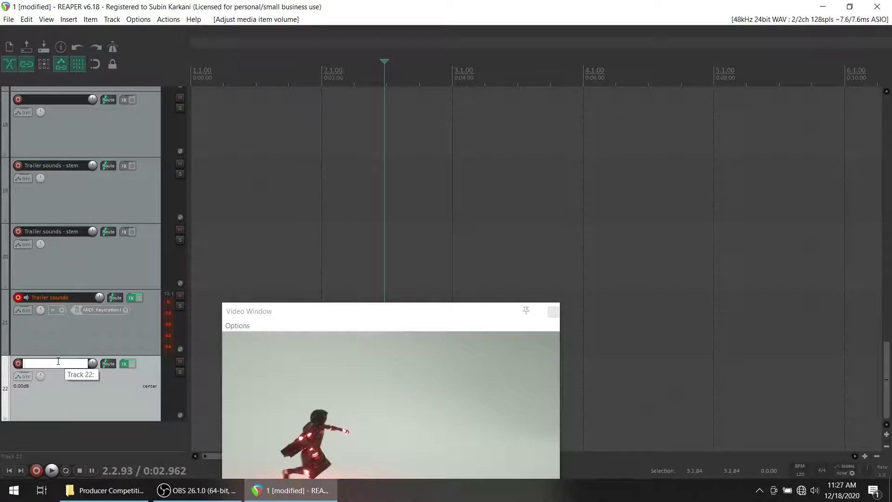
type("Ferrum")
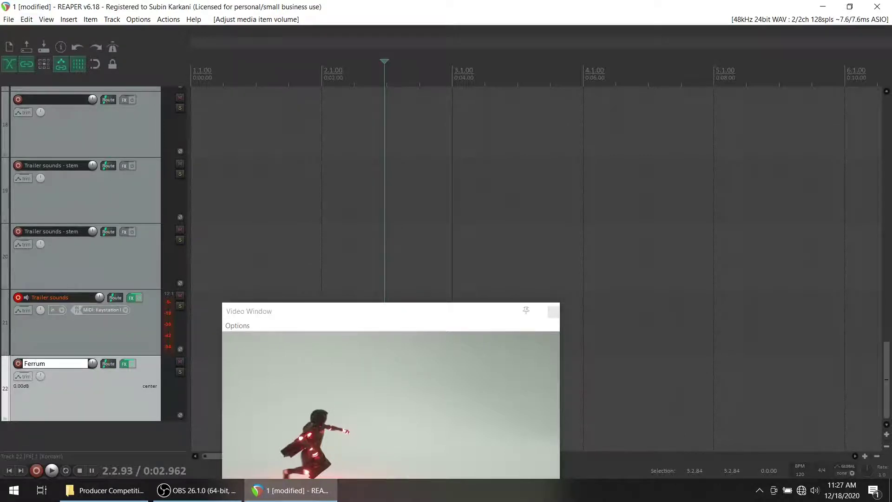
key("Return")
Disarm the Trailer sounds track, arm the Ferrum track for recording, and open its Kontakt instrument window.
left_click(18, 298)
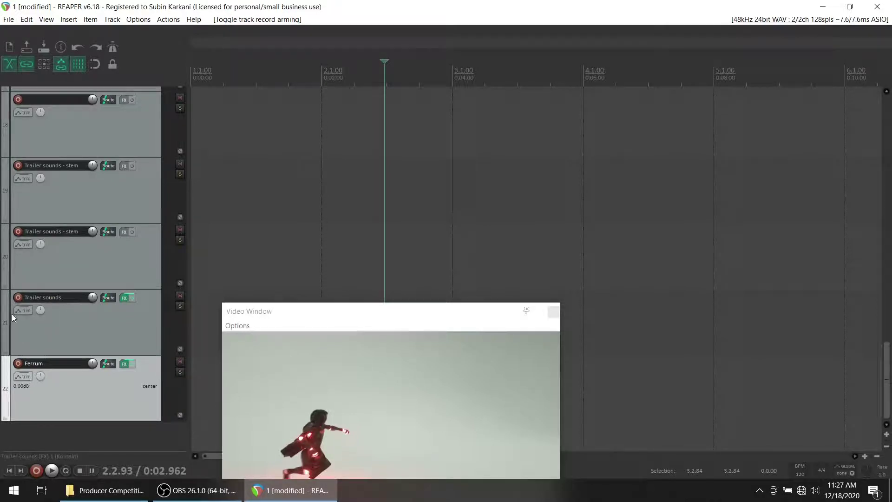
left_click(17, 364)
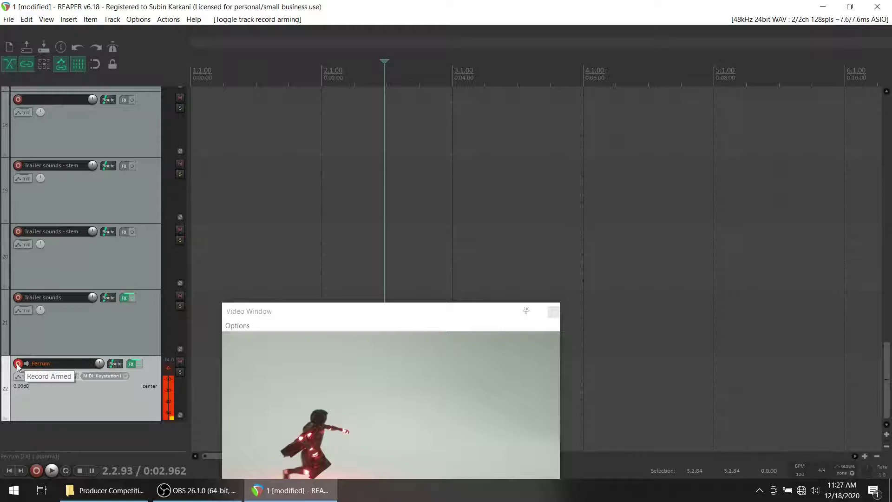
left_click(132, 363)
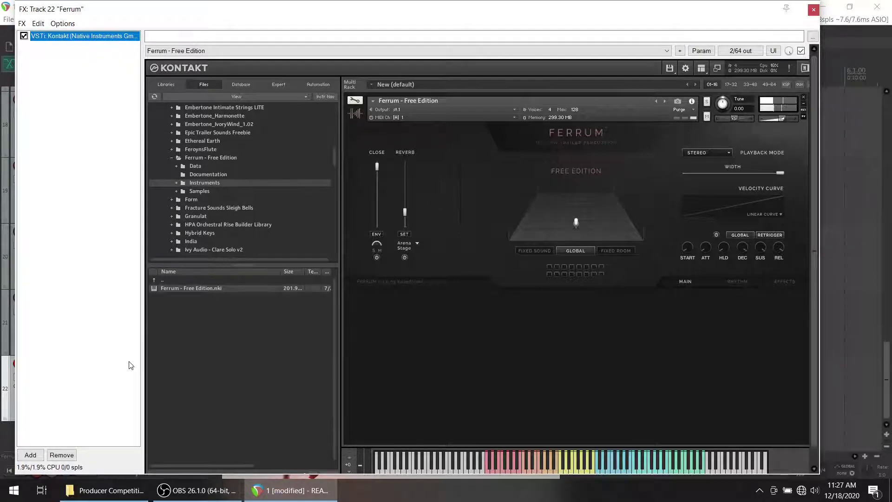
Move the Ferrum sound position toward the rear of the virtual stage, and close the instrument and video windows.
left_click_drag(576, 224, 578, 203)
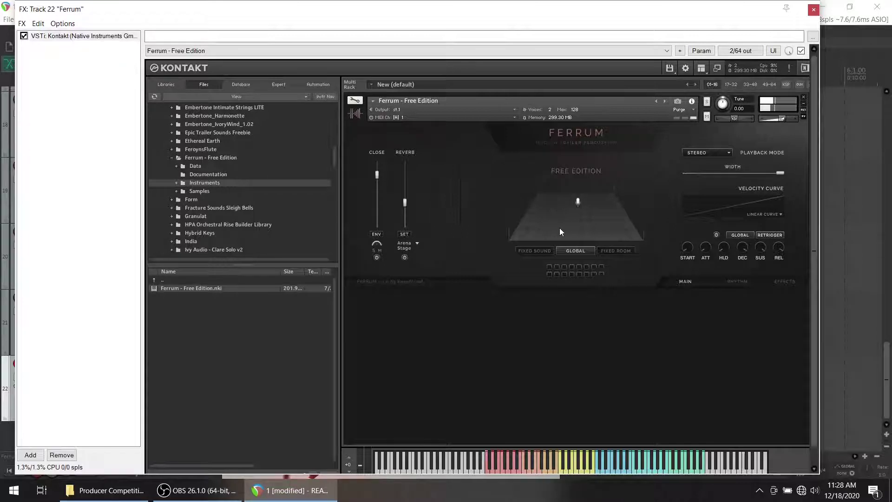
left_click(814, 10)
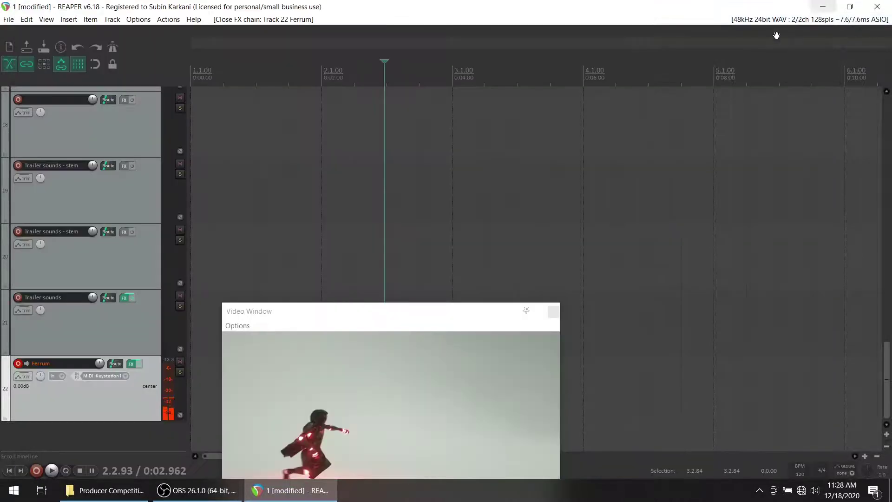
left_click(553, 313)
Record a single sustained Ferrum note as a MIDI item on track 22, starting from 0:01.230.
scroll(329, 275, "down", 2)
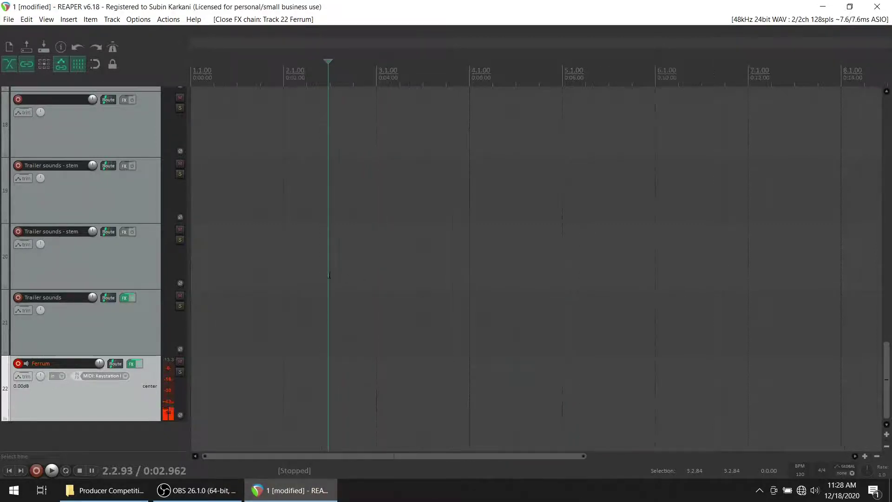
left_click(248, 239)
key("ctrl+r")
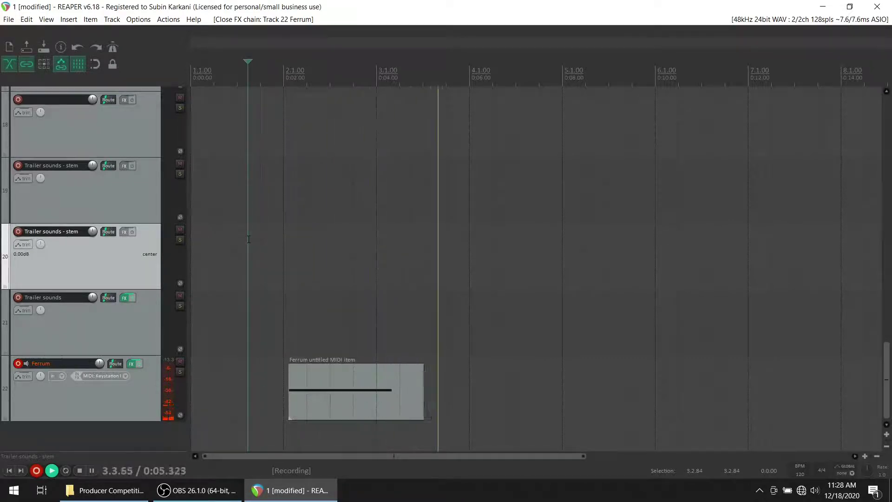
key("space")
Render the Ferrum track to a stereo stem track and mute the original.
right_click(128, 394)
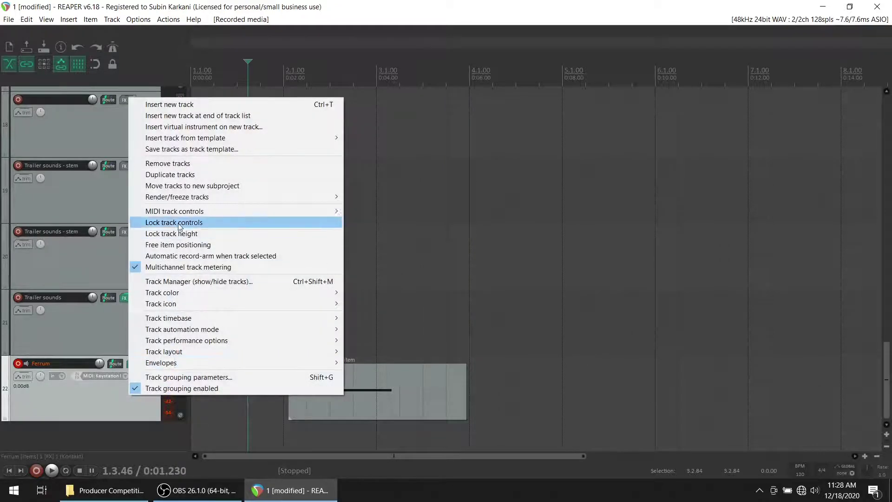
mouse_move(272, 214)
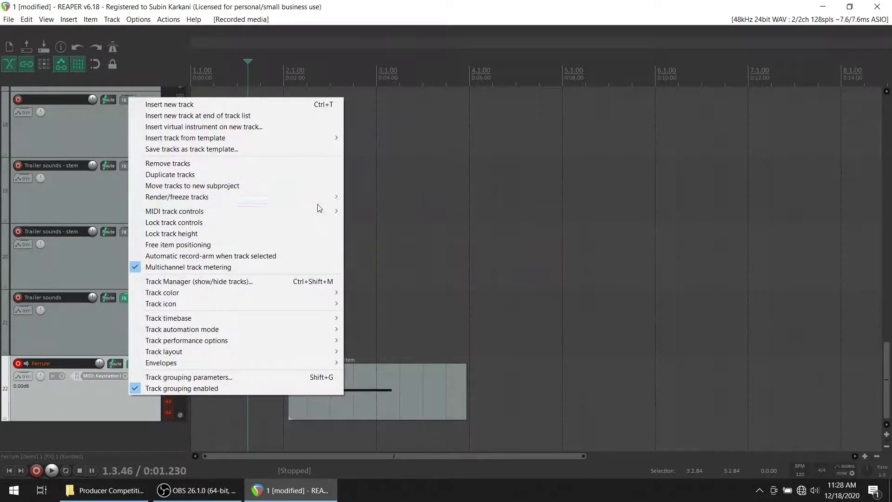
mouse_move(328, 199)
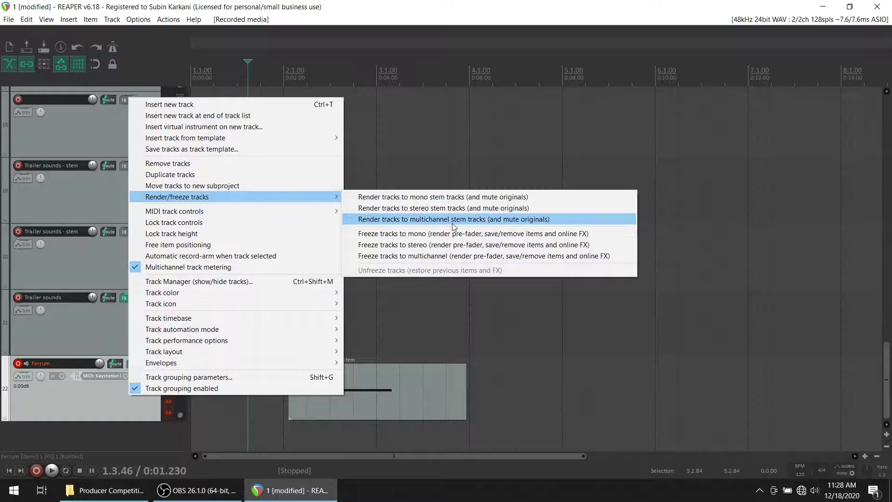
left_click(459, 207)
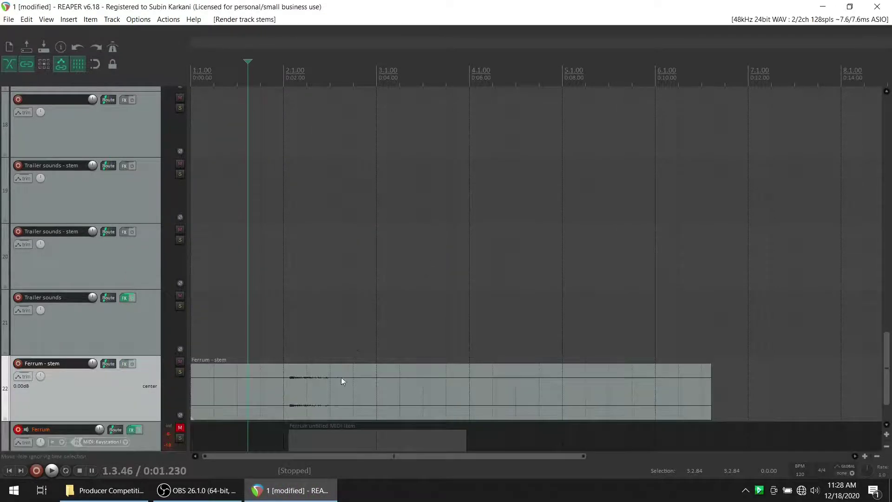
Delete the MIDI item from the original Ferrum track and disarm that track.
left_click(314, 440)
key("Delete")
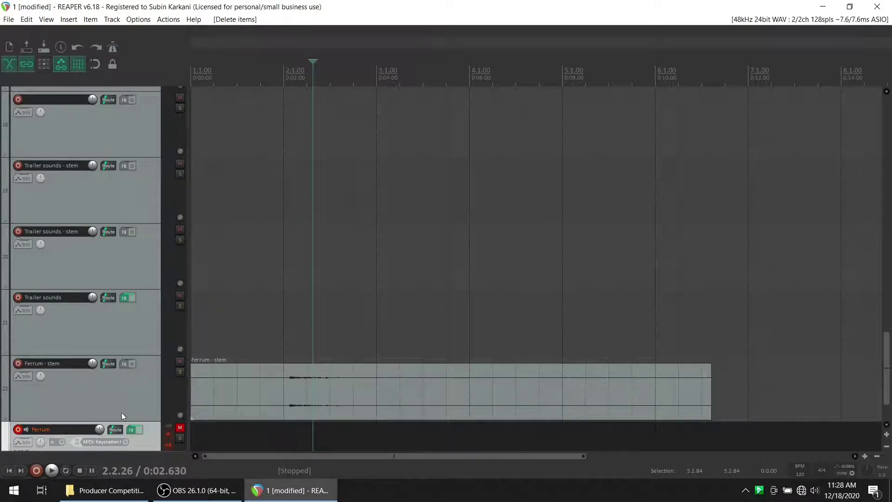
left_click(18, 429)
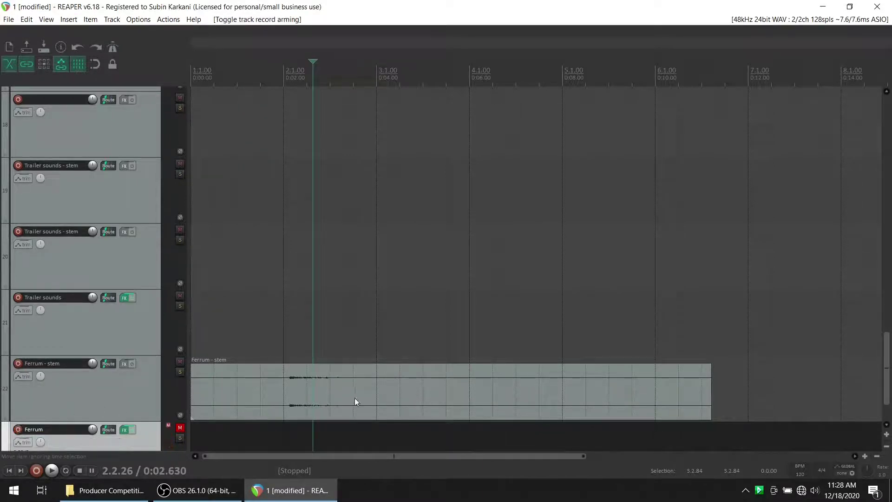
Trim the Ferrum stem by splitting it just before its hit and at 0:06.010, deleting both outer pieces.
left_click(293, 390)
left_click(282, 385)
key("s")
left_click(470, 409)
key("s")
key("Delete")
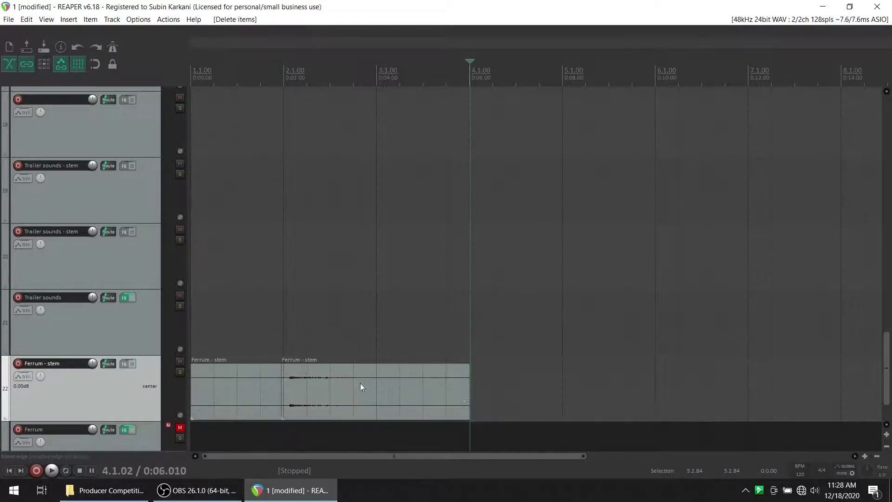
left_click(227, 388)
key("Delete")
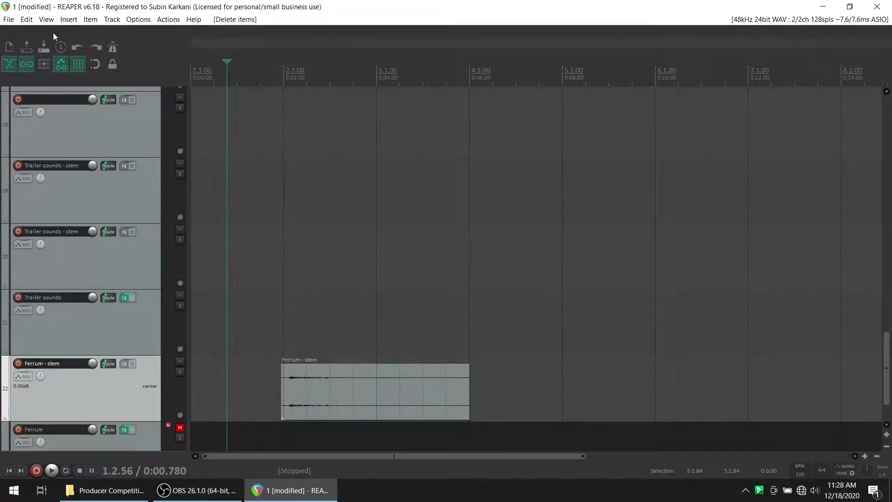
Restore the project window to full size and reopen the video window.
key("super+Down")
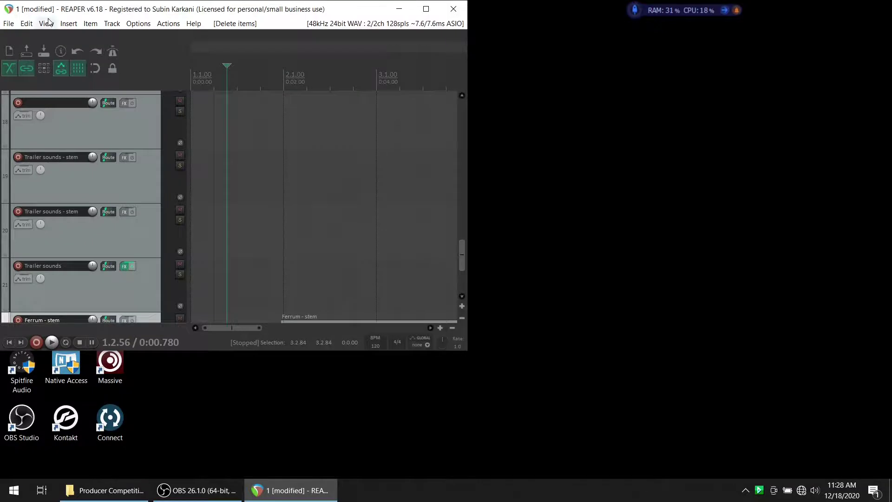
left_click(427, 7)
left_click(46, 19)
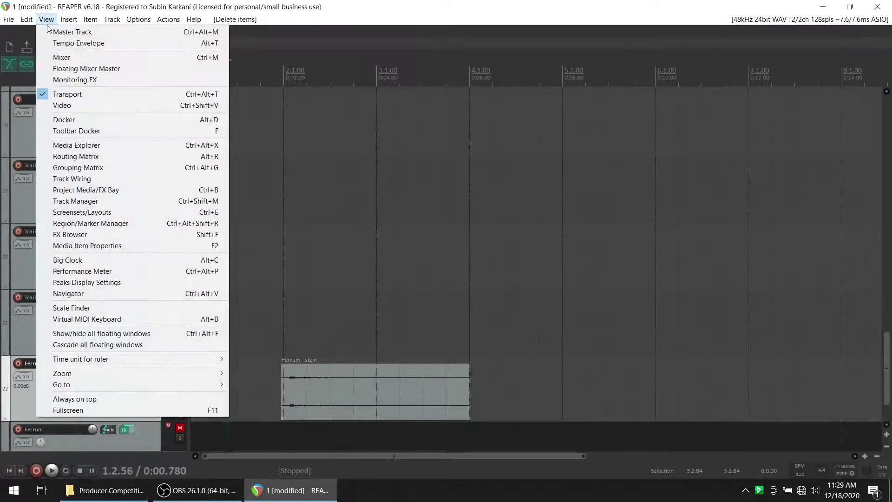
left_click(70, 105)
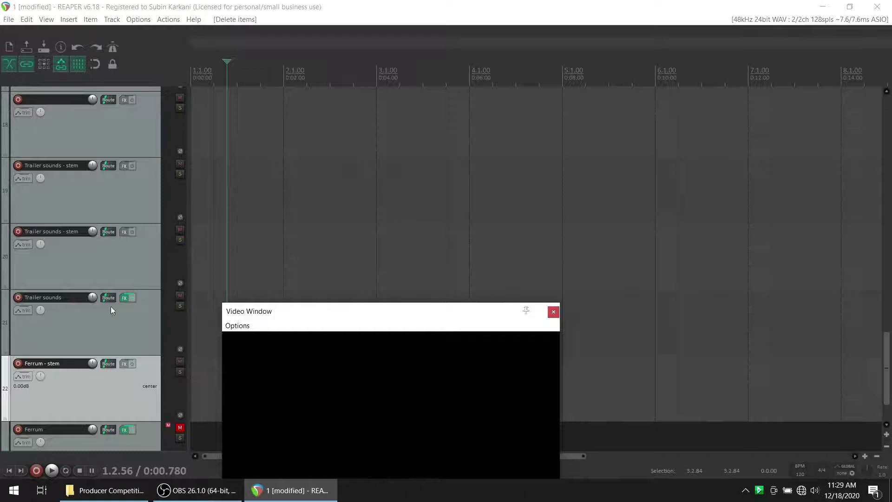
Move the Ferrum - stem track up the track list to directly below the Low Hit track.
left_click_drag(164, 379, 102, 145)
left_click_drag(128, 372, 122, 102)
left_click_drag(125, 168, 173, 192)
left_click_drag(146, 248, 138, 158)
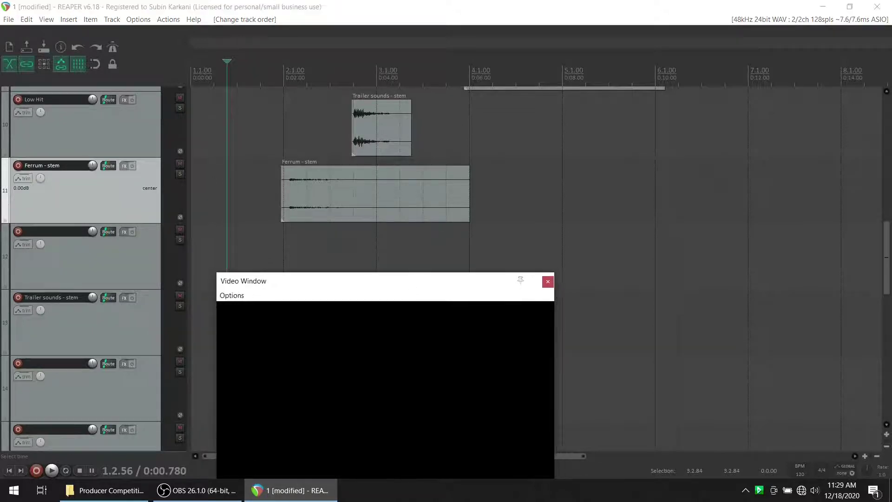
Play the video with the mix from 0:03.054 and check the fire action around 0:05.254.
scroll(520, 122, "up", 3)
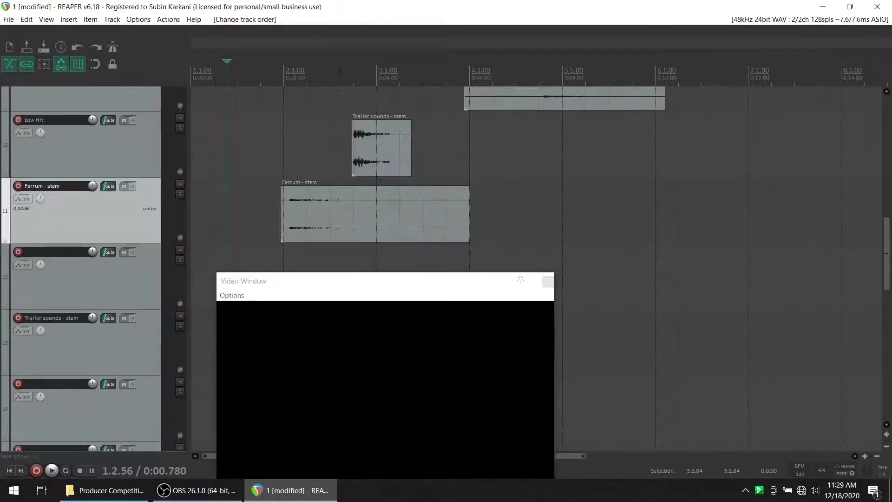
left_click(332, 61)
key("space")
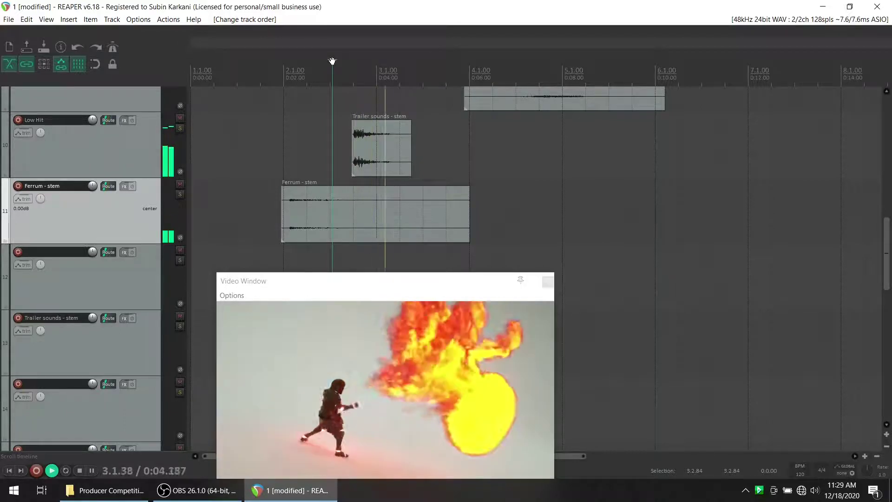
key("space")
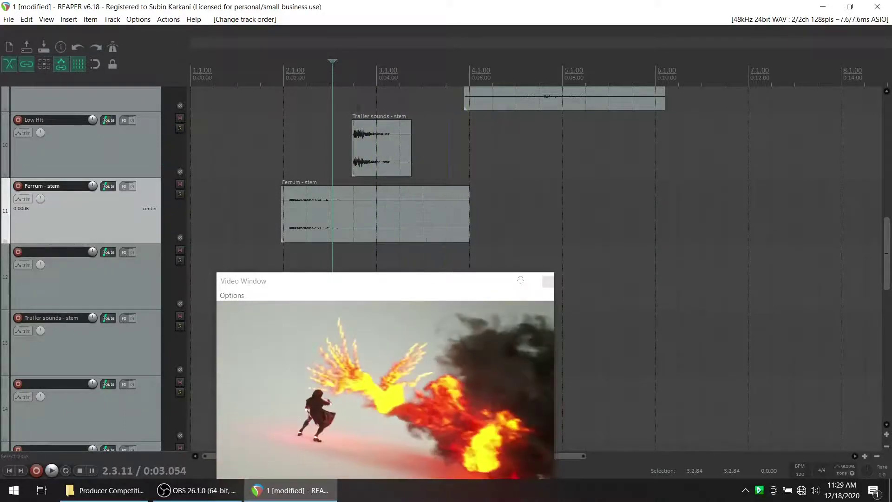
key("space")
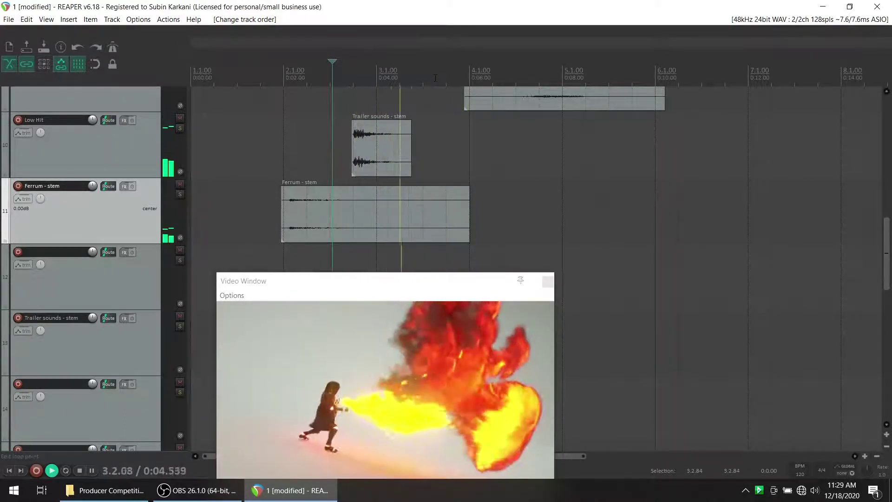
left_click(435, 77)
key("space")
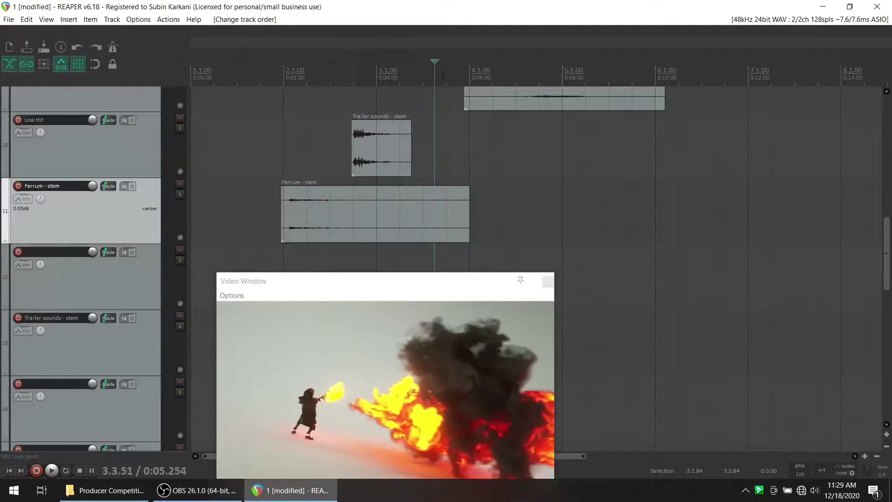
Set the edit cursor to 0:05.610 and move the Ferrum stem so its hit starts there.
key("space")
left_click(446, 63)
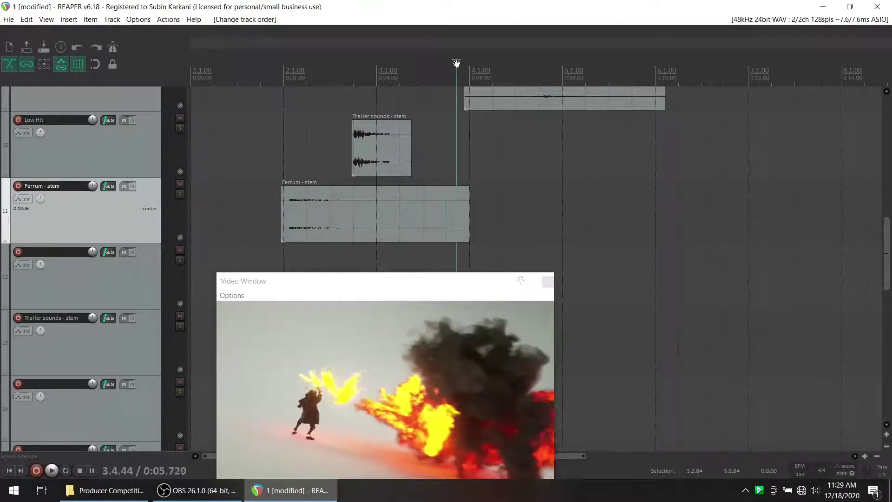
key("space")
left_click_drag(447, 63, 451, 64)
left_click_drag(334, 216, 501, 212)
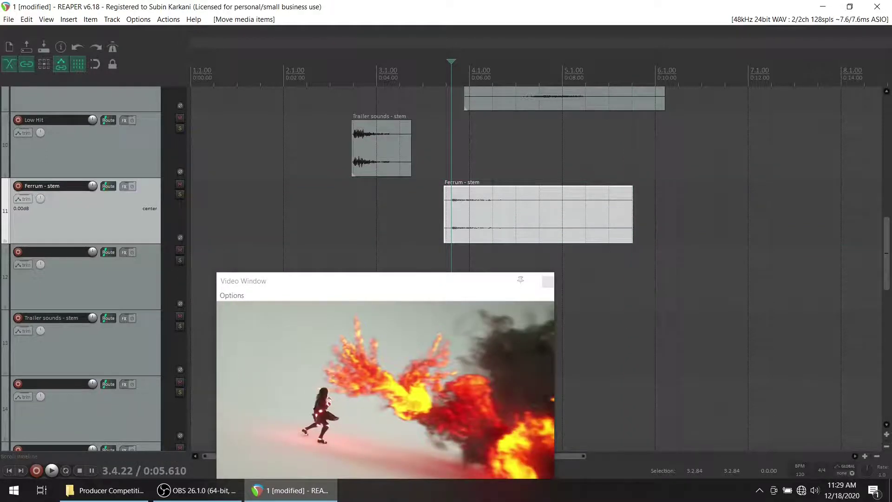
Play back the repositioned Ferrum hit against the video, from just before the stem and from 0:00.994.
left_click(426, 74)
key("space")
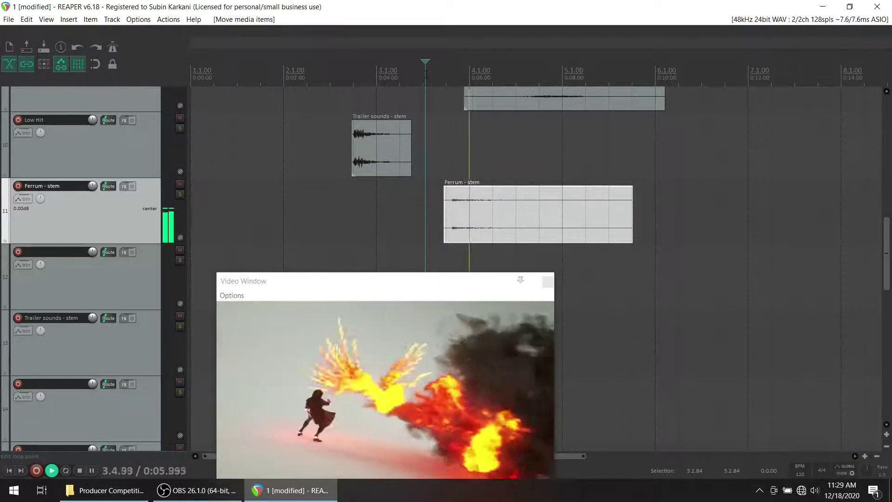
left_click(327, 70)
left_click(237, 68)
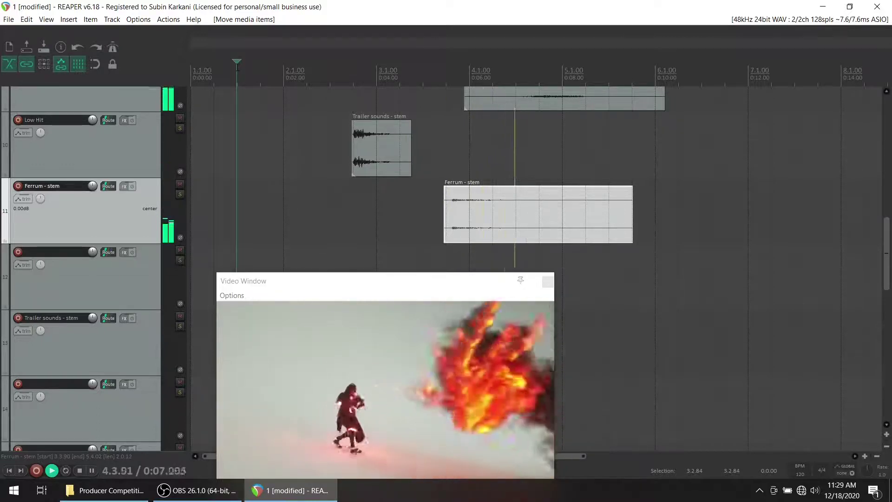
key("space")
key("space")
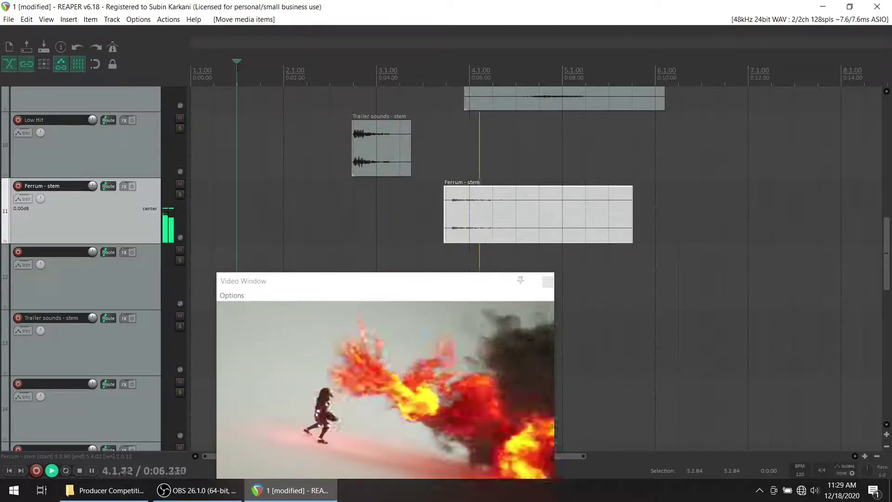
key("space")
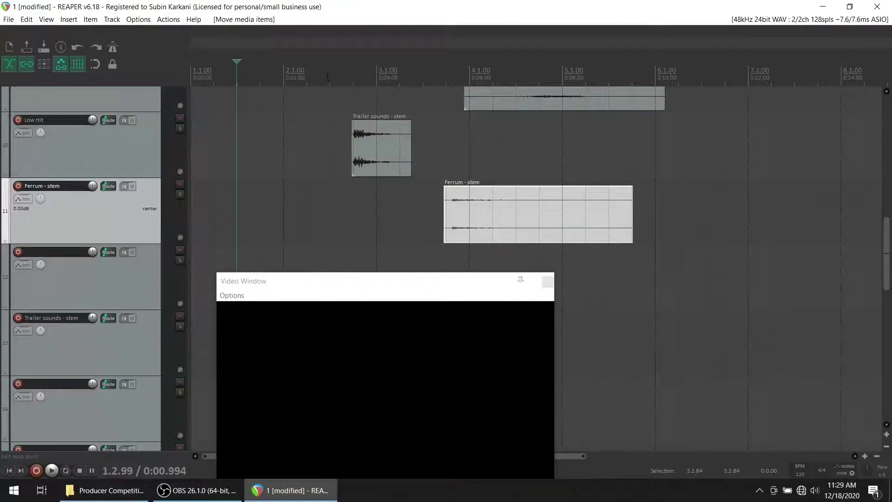
Unmute the original Ferrum track and duplicate it, leaving the Trailer sounds track disarmed.
scroll(88, 311, "down", 10)
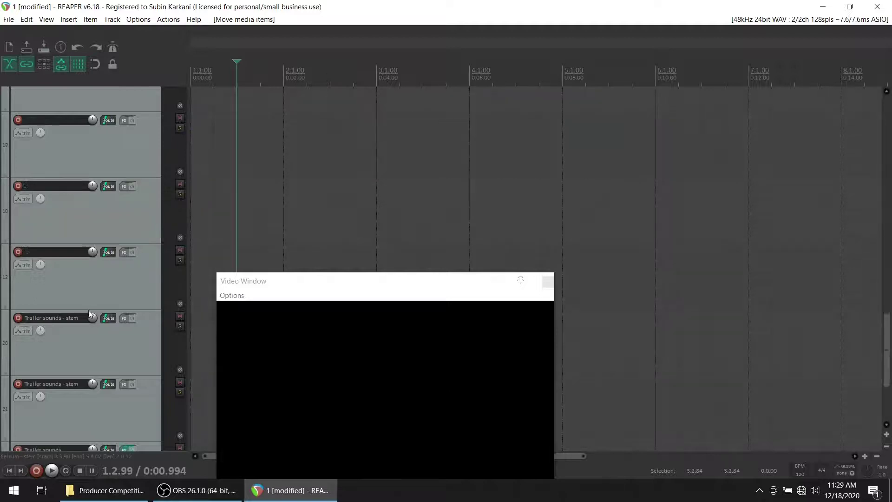
left_click(18, 298)
left_click(181, 362)
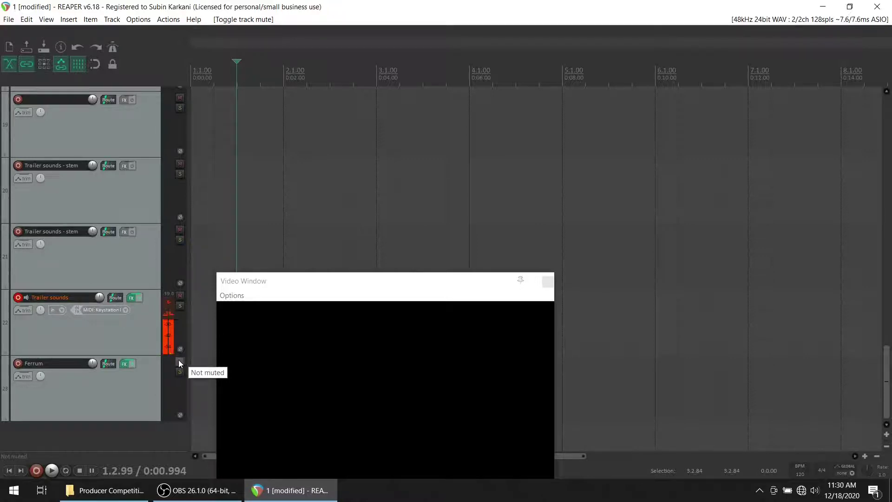
right_click(121, 382)
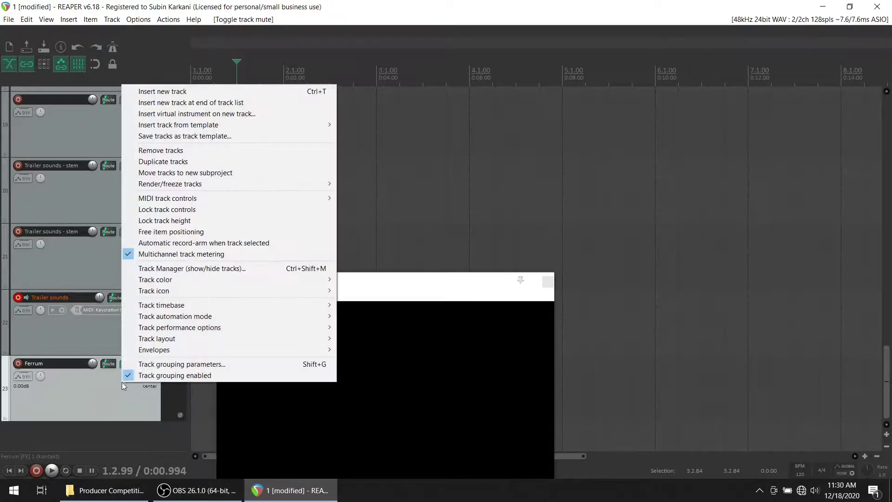
left_click(191, 162)
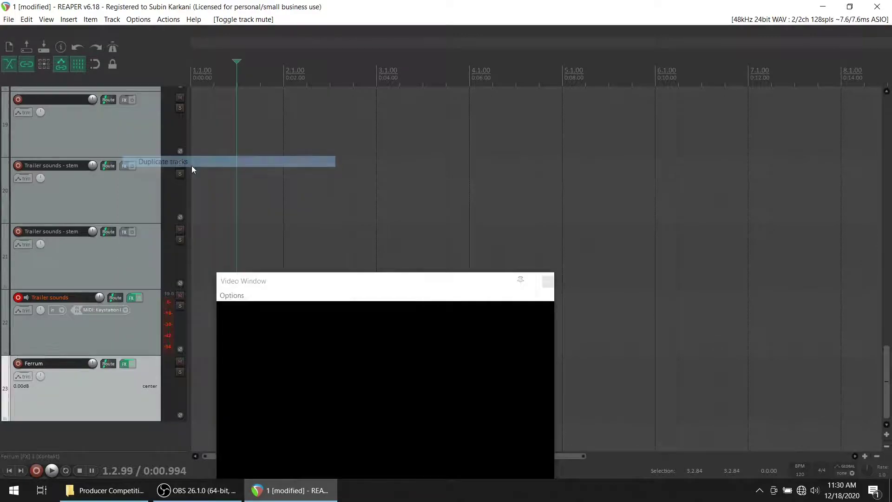
left_click(18, 298)
Open Kontakt on the duplicated Ferrum track and browse to the Instruments folder of the KF Evolution Dragon library.
scroll(35, 349, "down", 1)
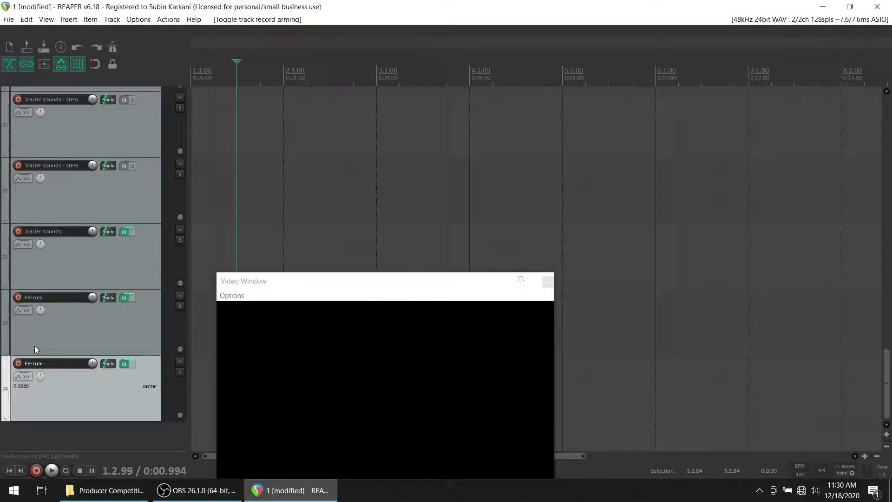
left_click(122, 363)
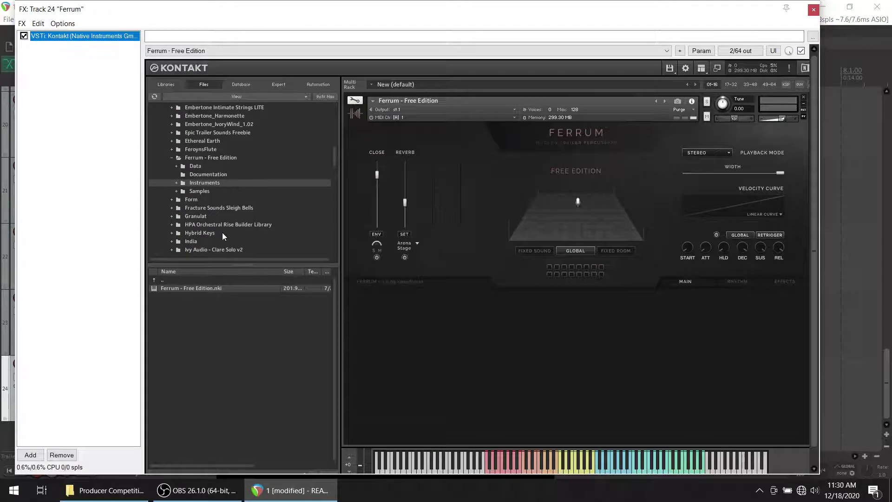
scroll(219, 214, "up", 2)
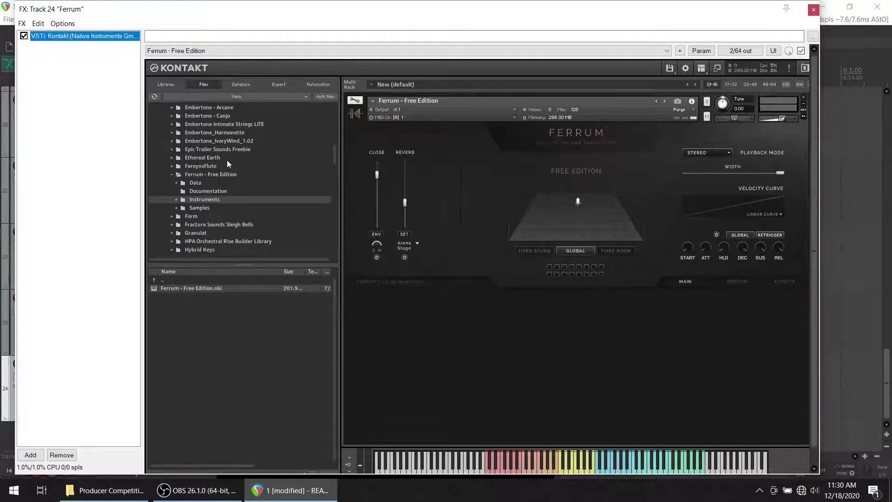
scroll(235, 174, "up", 1)
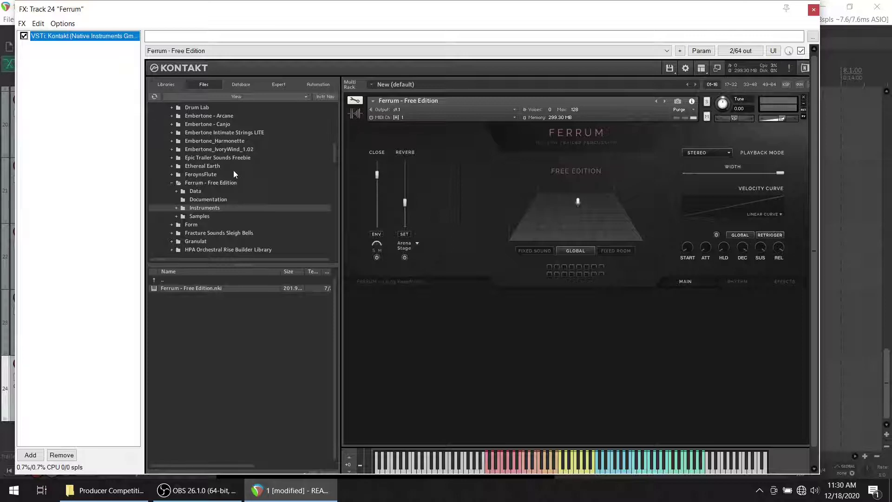
scroll(235, 173, "up", 4)
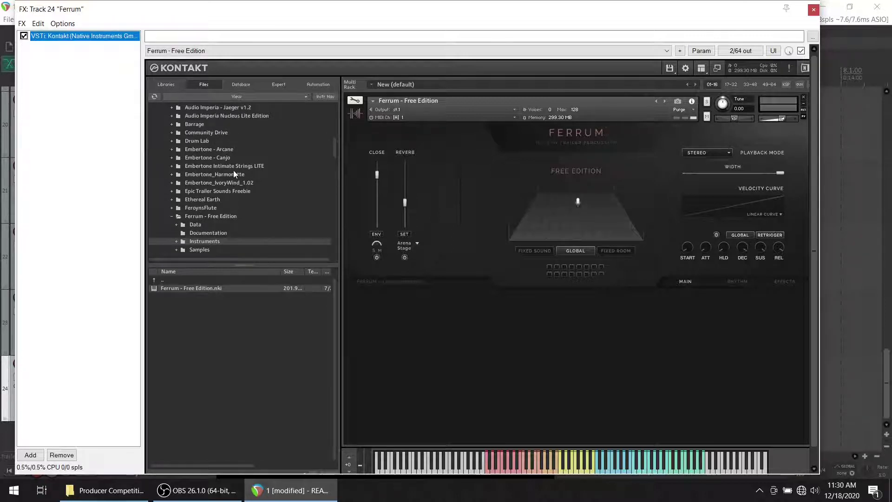
scroll(233, 174, "down", 7)
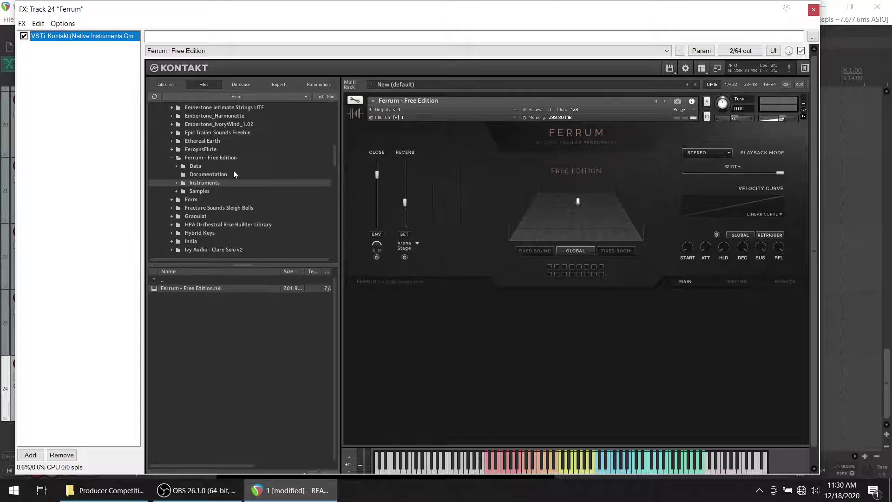
scroll(234, 173, "down", 3)
scroll(233, 172, "down", 1)
left_click(218, 234)
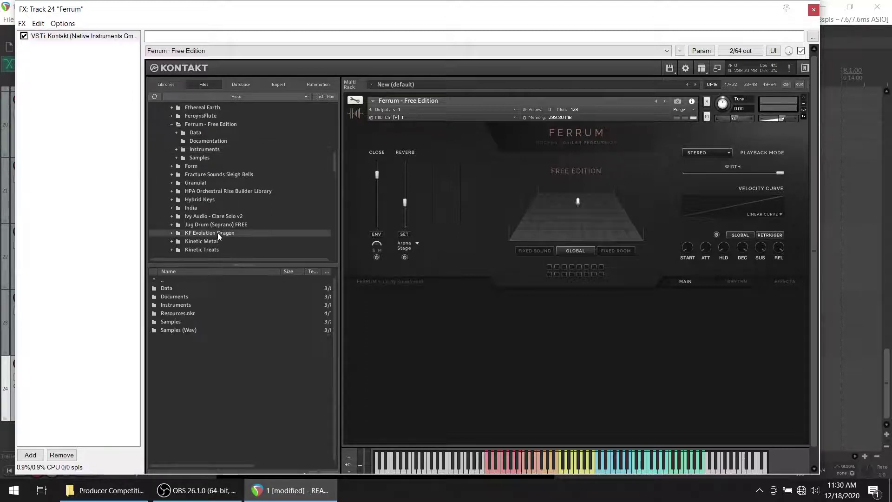
double_click(192, 305)
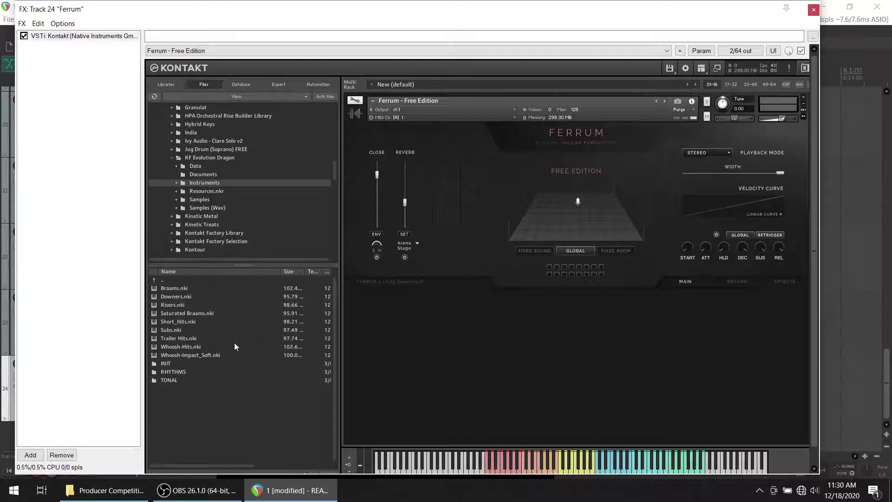
Load Whoosh-Impact_Soft.nki in place of the Ferrum instrument and close the effects window.
left_click_drag(204, 356, 420, 268)
left_click_drag(490, 205, 490, 205)
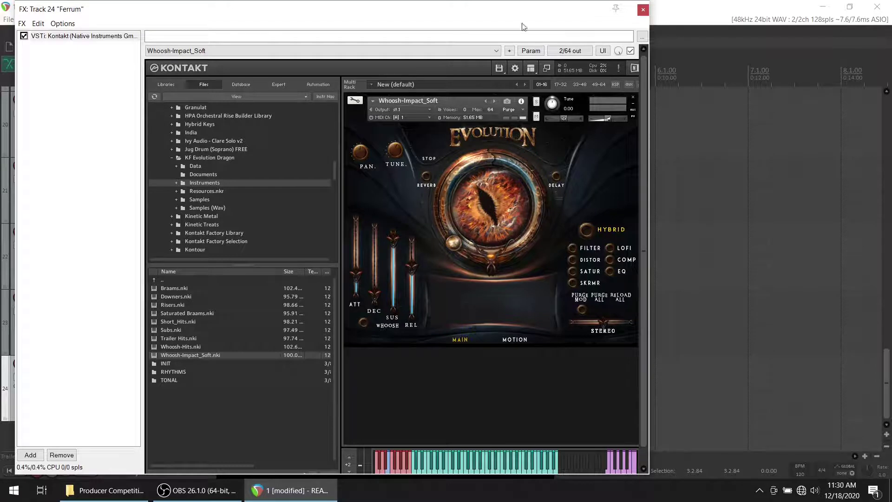
left_click_drag(502, 12, 610, 3)
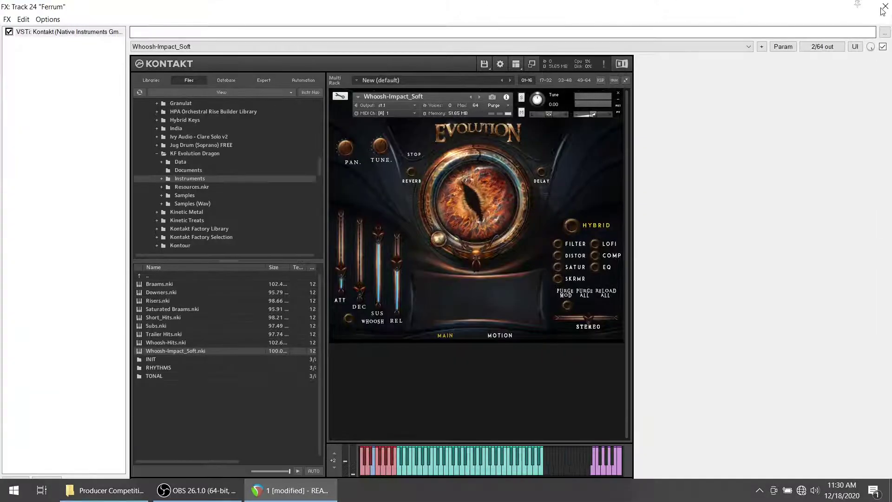
key("Escape")
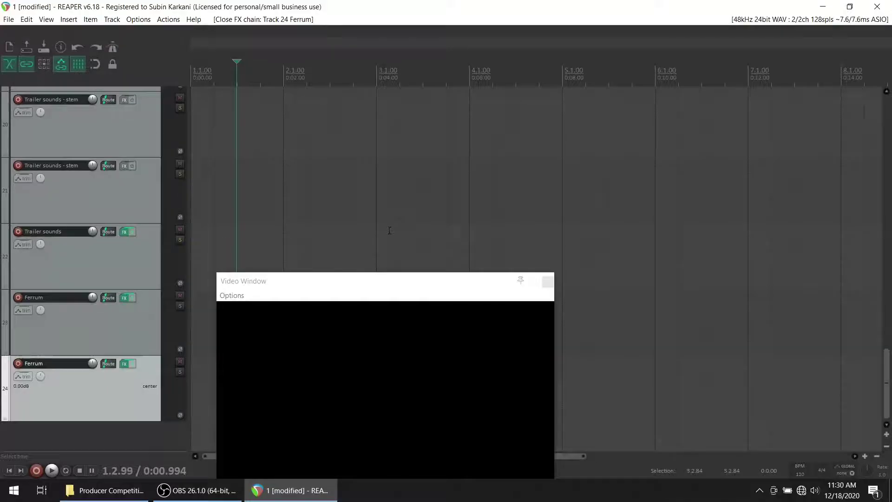
Arm the duplicated Ferrum track for recording and rename it EV dragon.
left_click(17, 364)
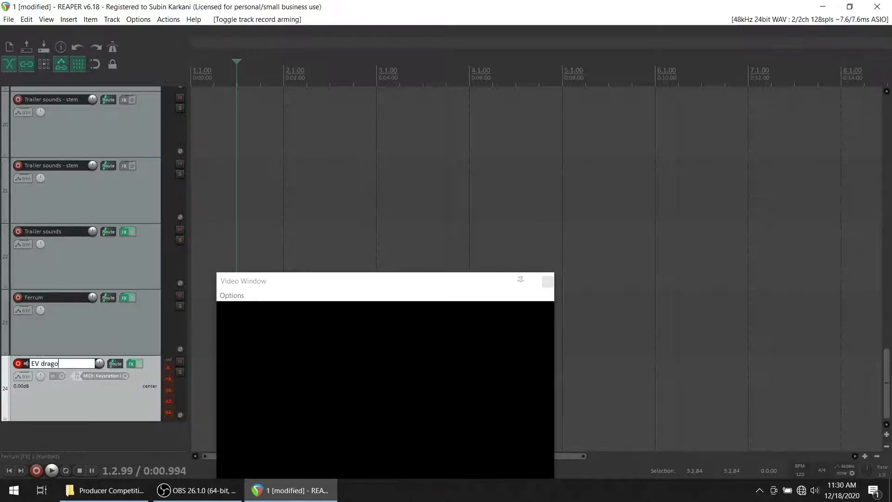
type("n")
key("Return")
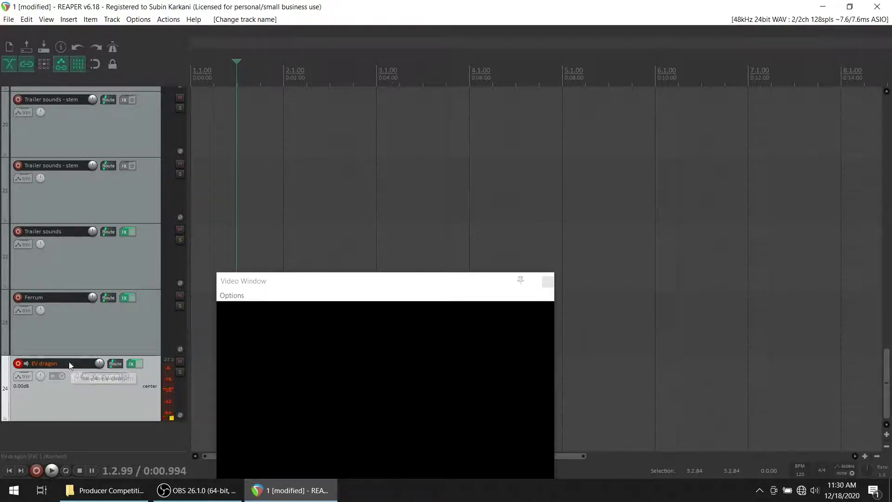
Audition the Whoosh-Impact_Soft instrument, record a MIDI hit on the EV dragon track, and move the video window clear of the item.
left_click(131, 364)
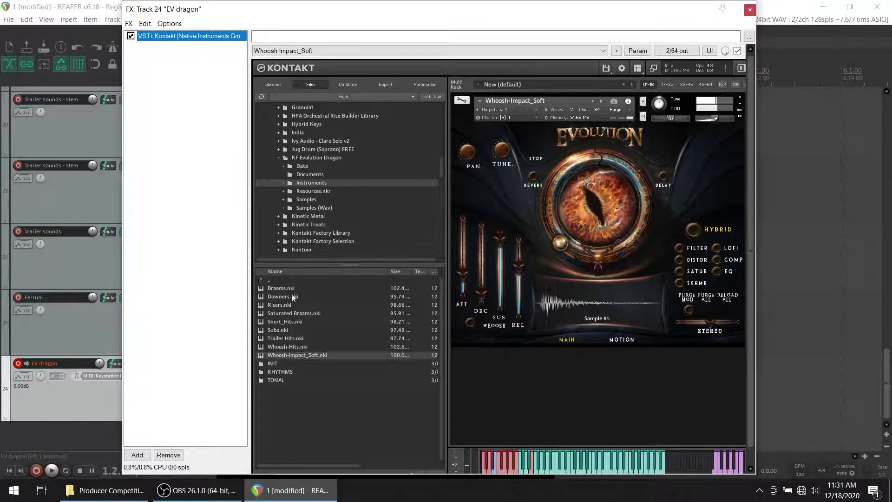
left_click(750, 11)
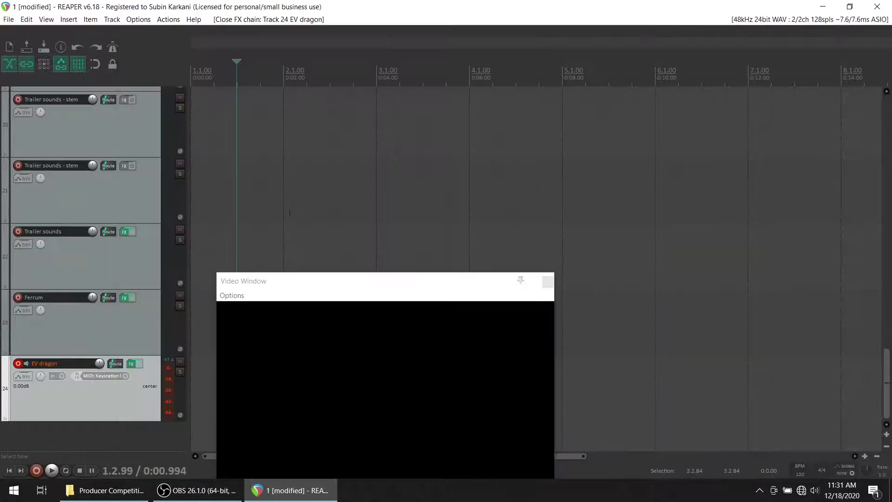
key("space")
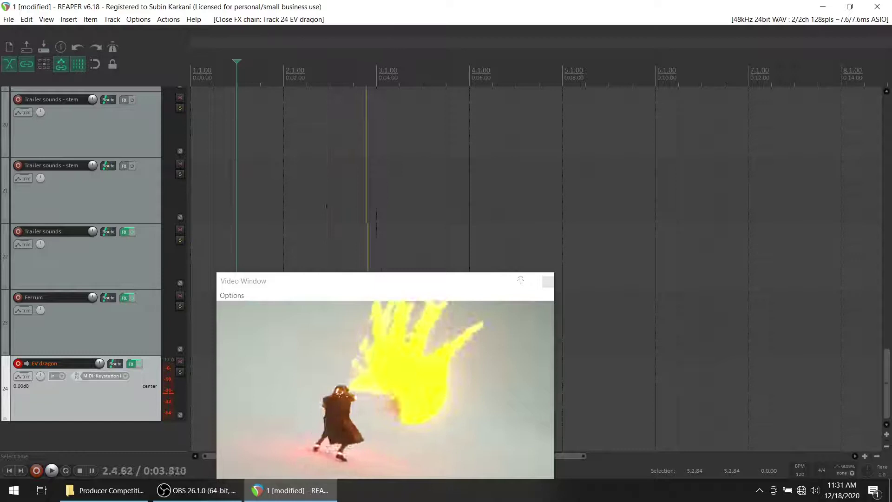
key("space")
left_click_drag(478, 286, 786, 200)
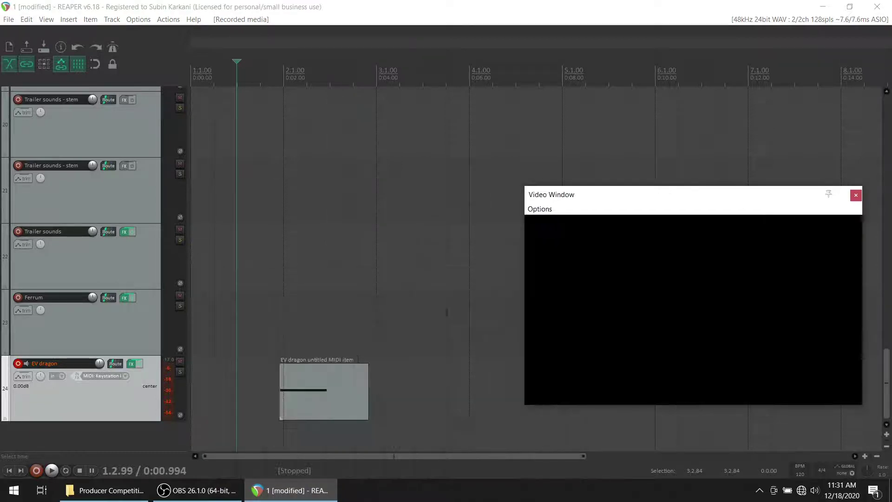
Turn on snapping, align the EV dragon MIDI item to 0:02.000, and render the track to a stem.
left_click_drag(302, 387, 270, 378)
left_click(93, 65)
right_click(138, 385)
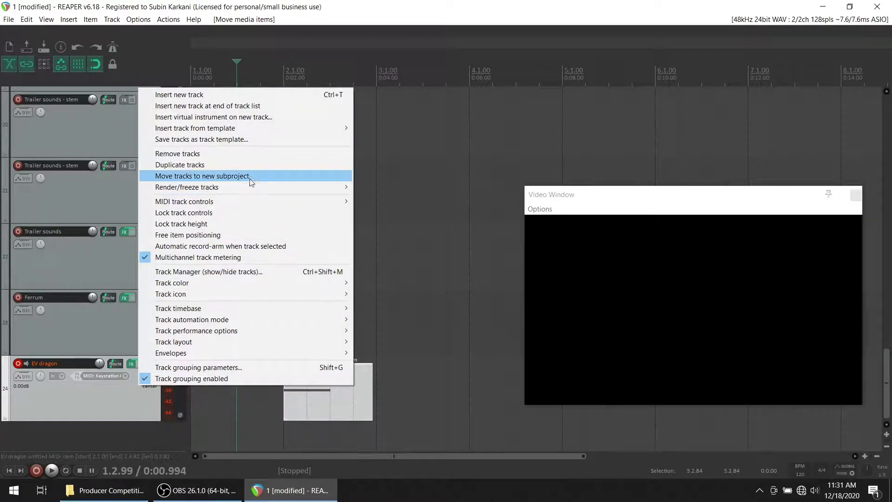
mouse_move(311, 186)
left_click(405, 198)
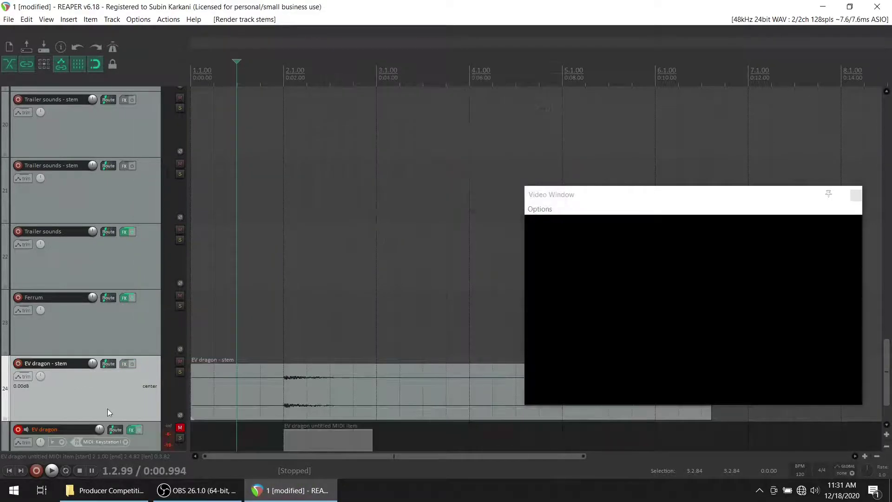
Unmute the original EV dragon track and delete its MIDI item.
left_click(178, 427)
left_click(314, 440)
key("Delete")
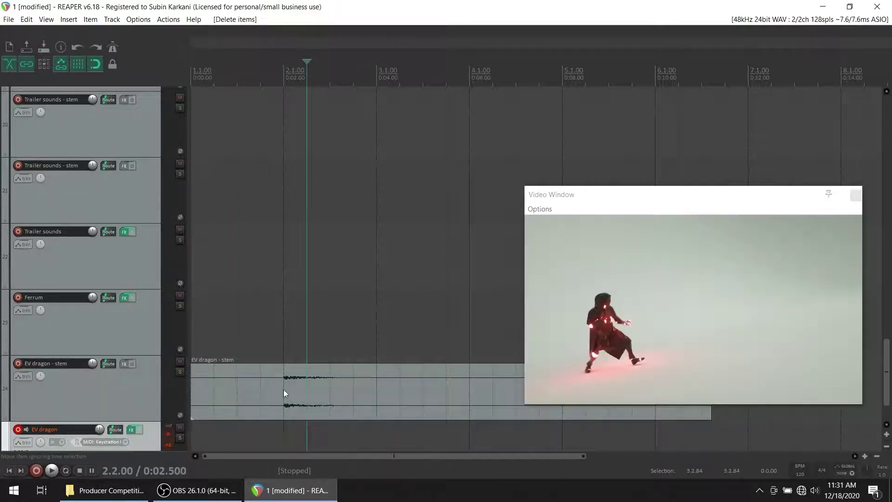
Trim the EV dragon stem to the section from 0:02.000 to 0:04.500 by splitting it and deleting both outer pieces.
left_click(284, 390)
key("s")
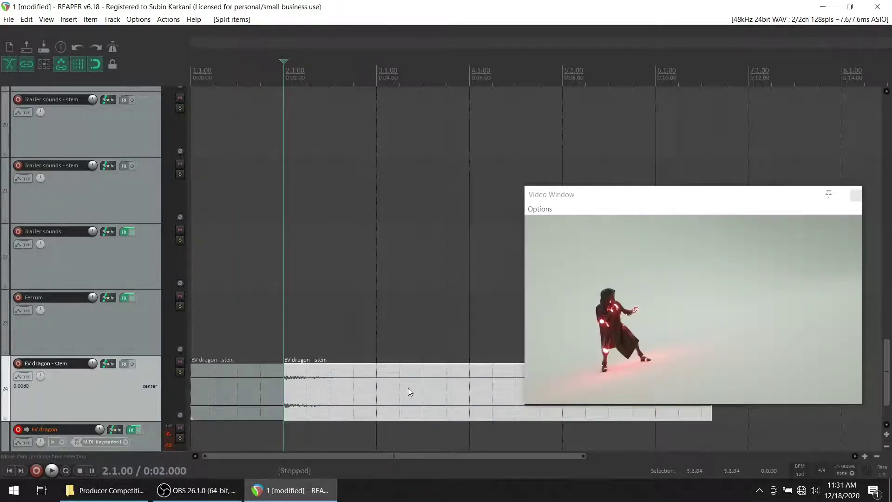
left_click(401, 391)
key("s")
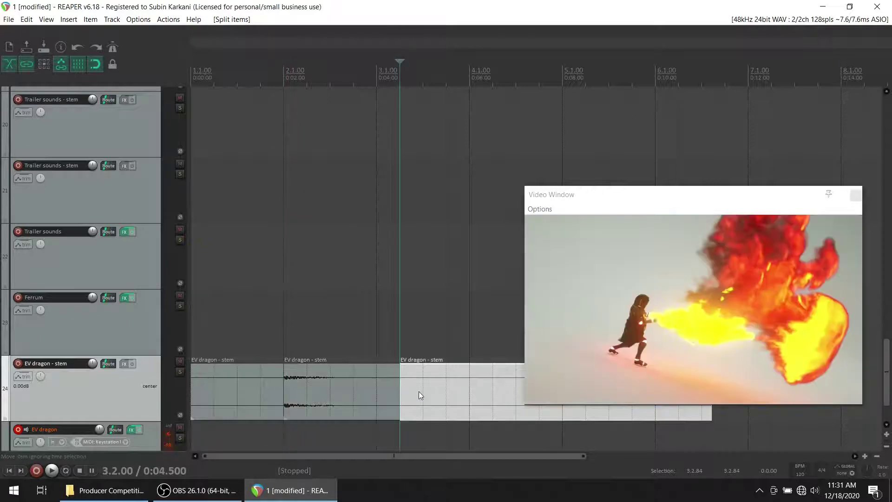
key("Delete")
left_click(227, 381)
key("Delete")
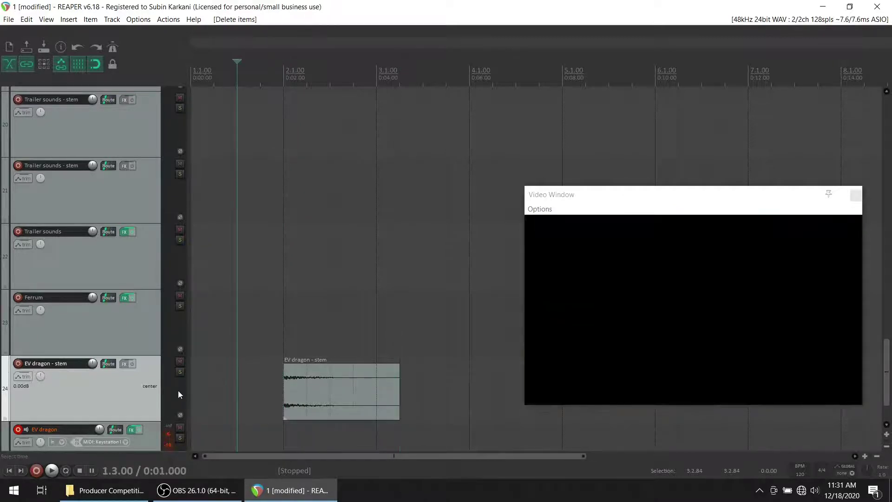
Remove the unused empty and stem tracks between the Ferrum stem and the Trailer sounds instrument track.
left_click(126, 336)
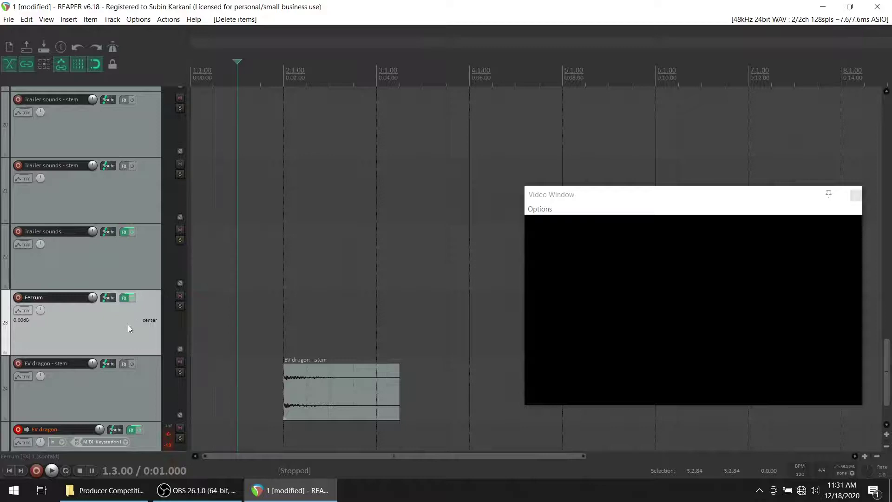
scroll(130, 330, "up", 2)
left_click(137, 327)
scroll(138, 325, "up", 9)
left_click(139, 259, "shift")
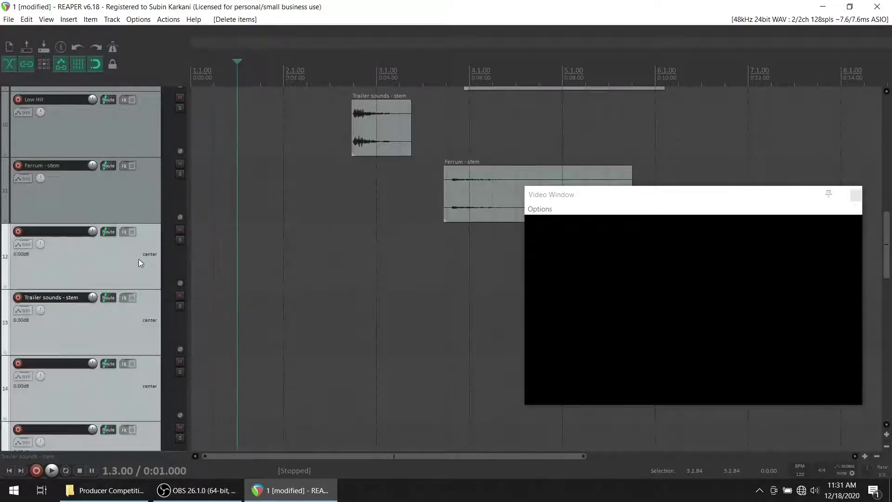
key("Delete")
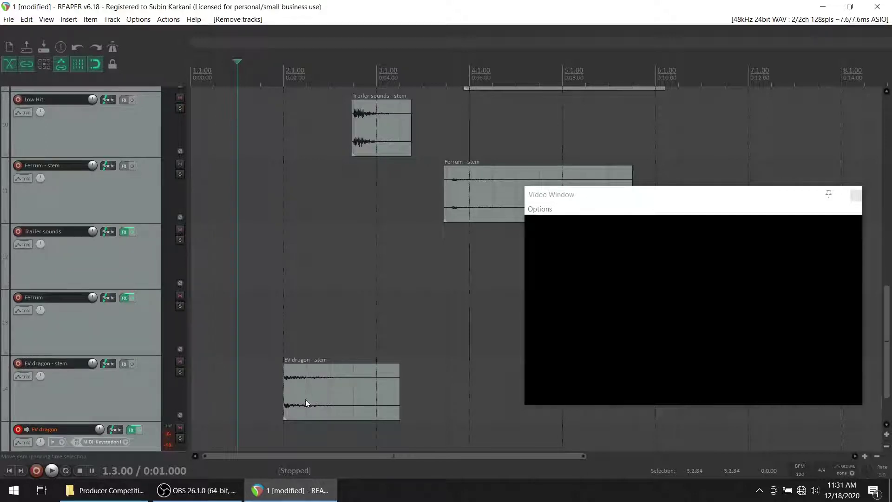
Move the EV dragon stem track directly below the Ferrum stem and place its item at 0:06.350 with snapping off.
left_click(414, 72)
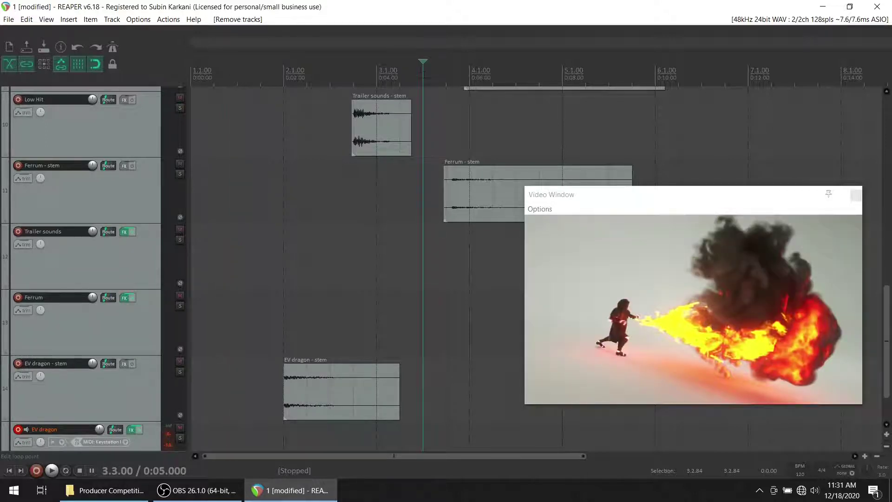
left_click_drag(422, 60, 485, 72)
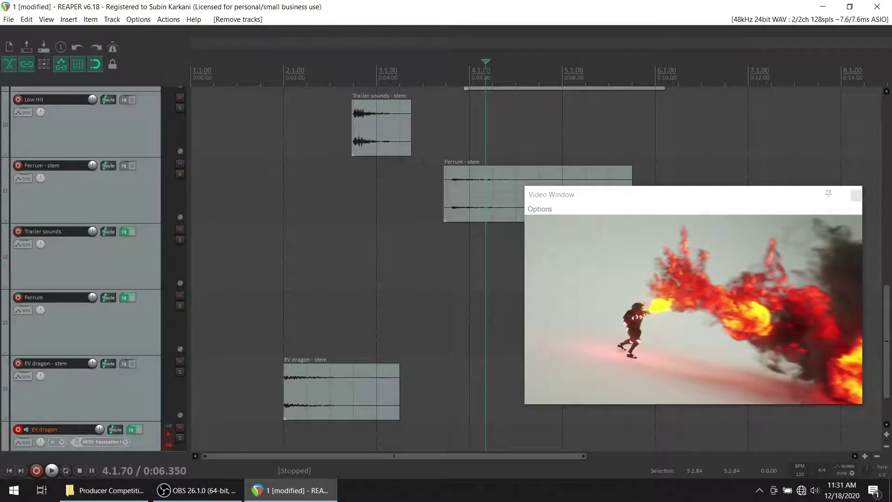
left_click_drag(317, 397, 320, 400)
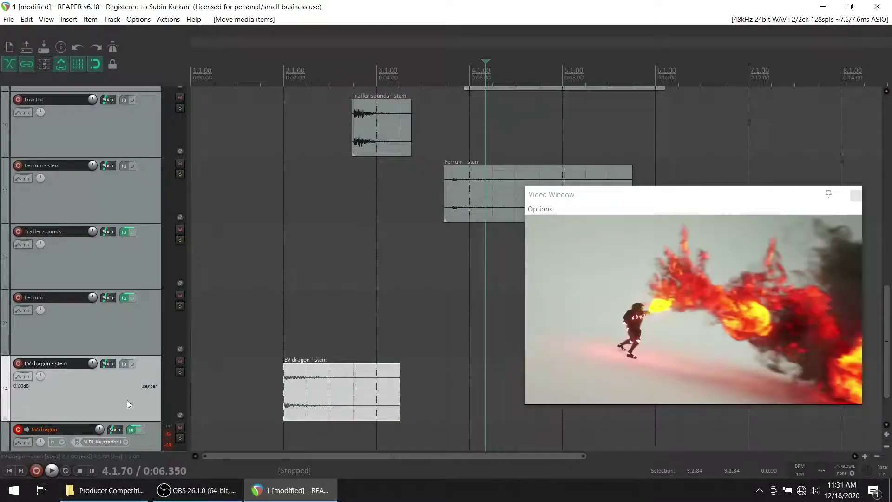
left_click_drag(122, 400, 158, 233)
left_click_drag(325, 261, 532, 255)
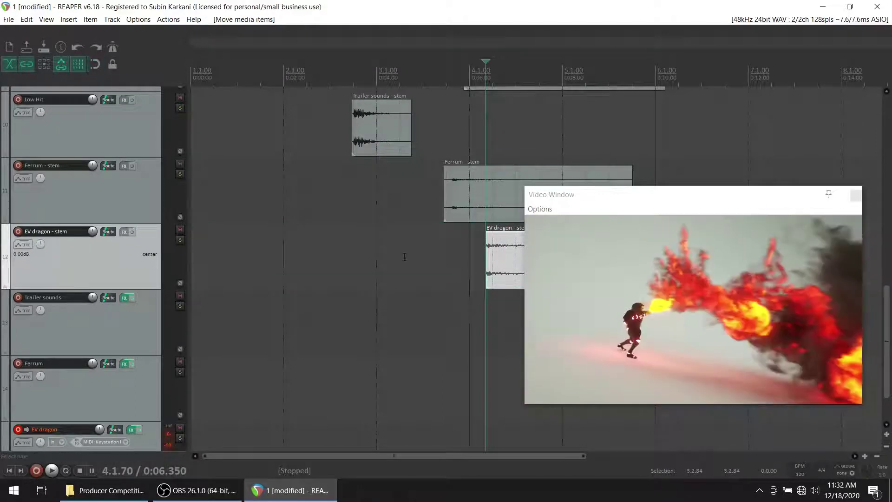
Play the EV dragon stem against the video from 0:05.110, moving the video window off the stems.
left_click(429, 254)
key("space")
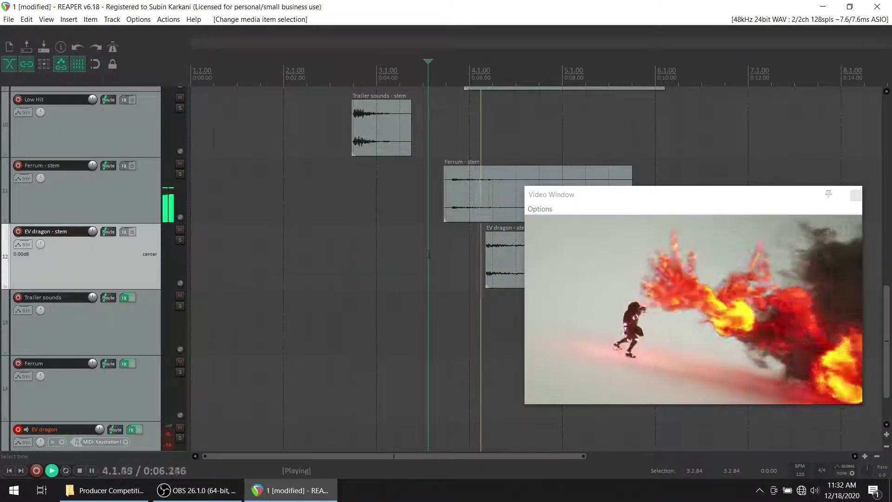
key("space")
left_click_drag(690, 197, 364, 319)
key("space")
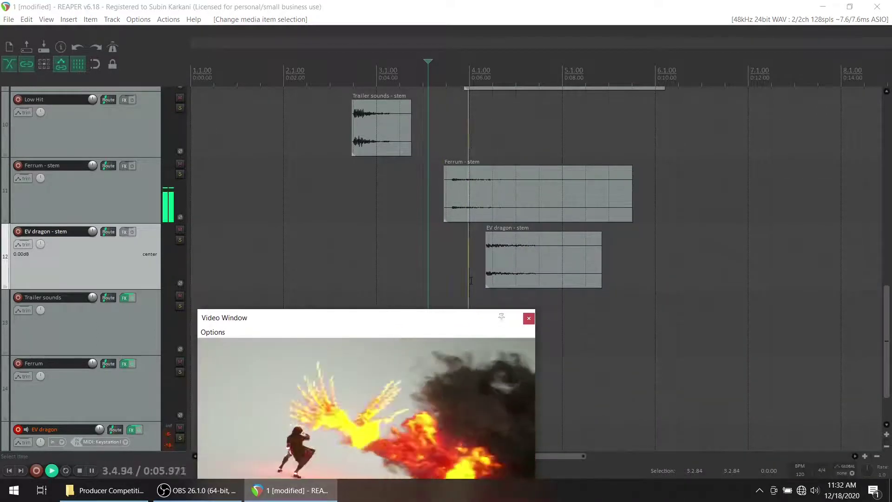
key("space")
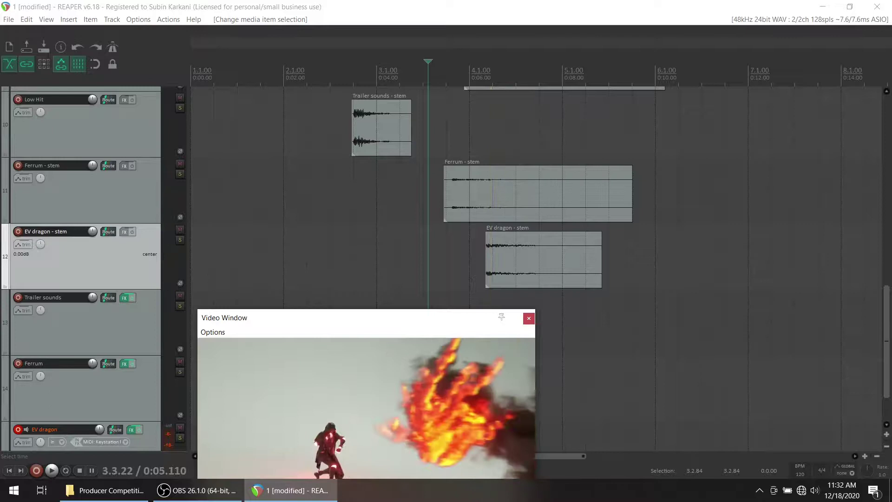
Show the EV dragon stem's pan envelope, add points at about 0:06.7 and 0:07.5, and set the second point to 100% left.
key("p")
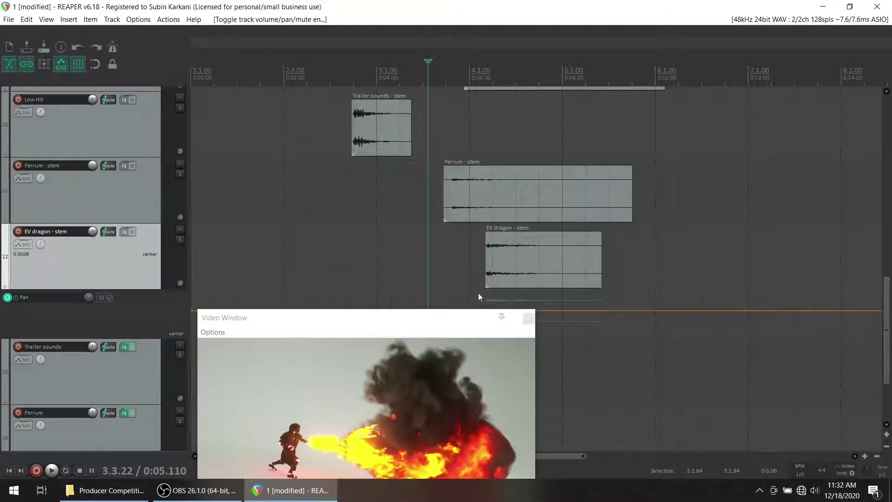
left_click_drag(455, 315, 390, 308)
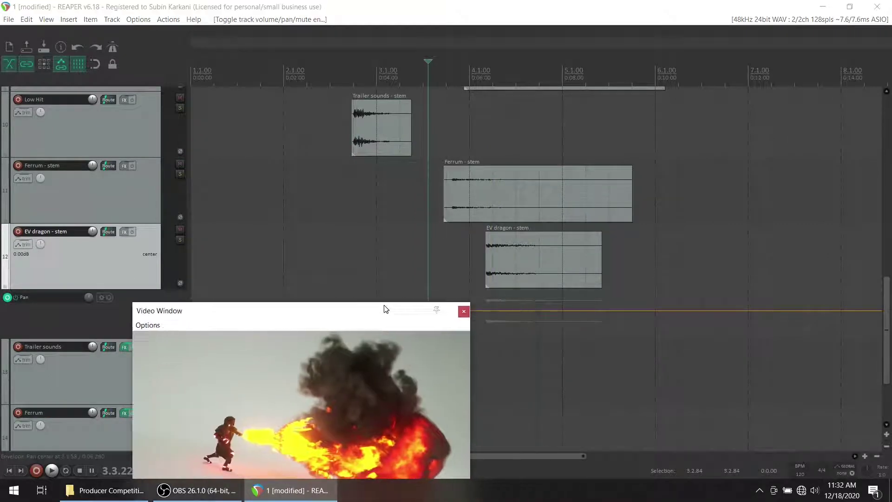
right_click(502, 308)
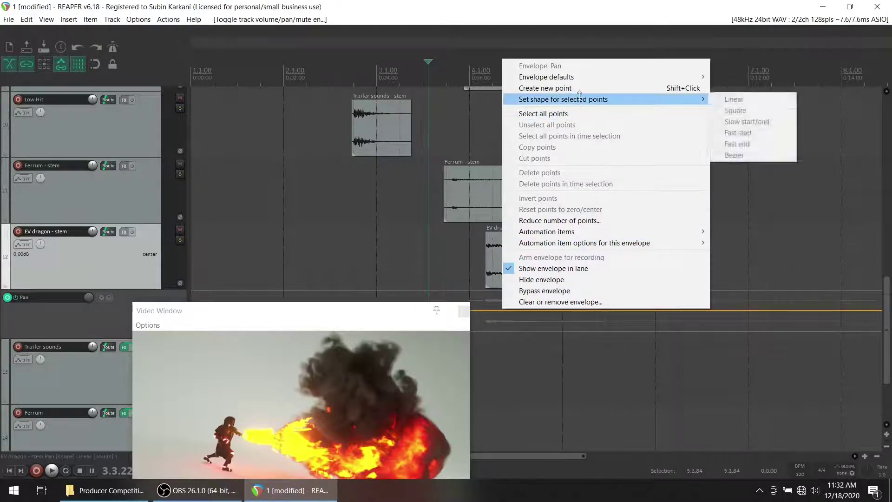
left_click(584, 89)
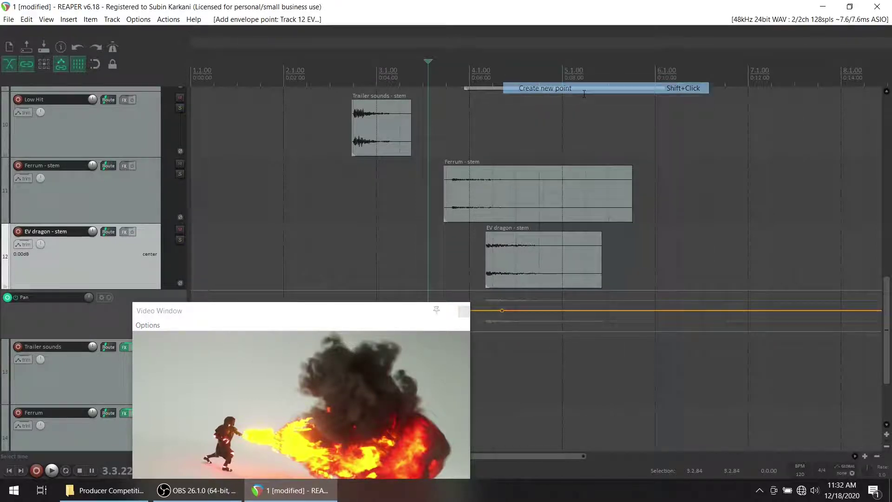
right_click(540, 311)
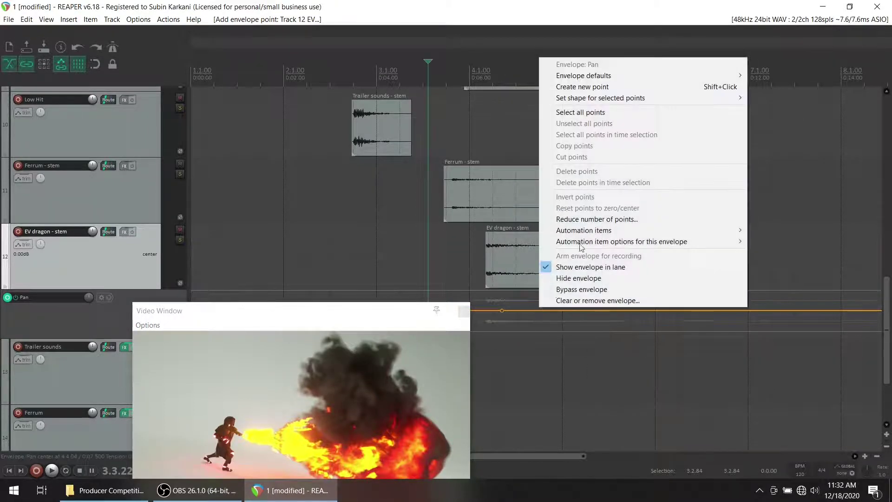
left_click(619, 93)
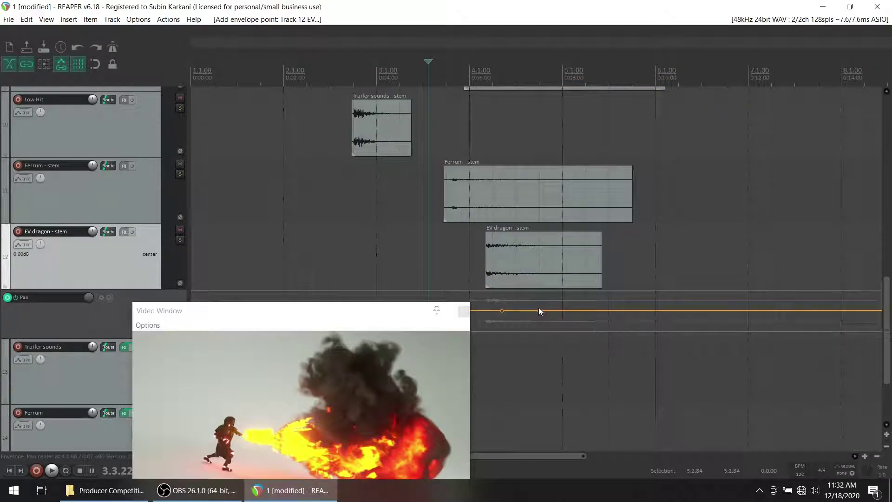
left_click_drag(538, 311, 539, 286)
left_click_drag(537, 267, 537, 268)
Play the EV dragon stem's pan move against the video from 0:05.110.
key("space")
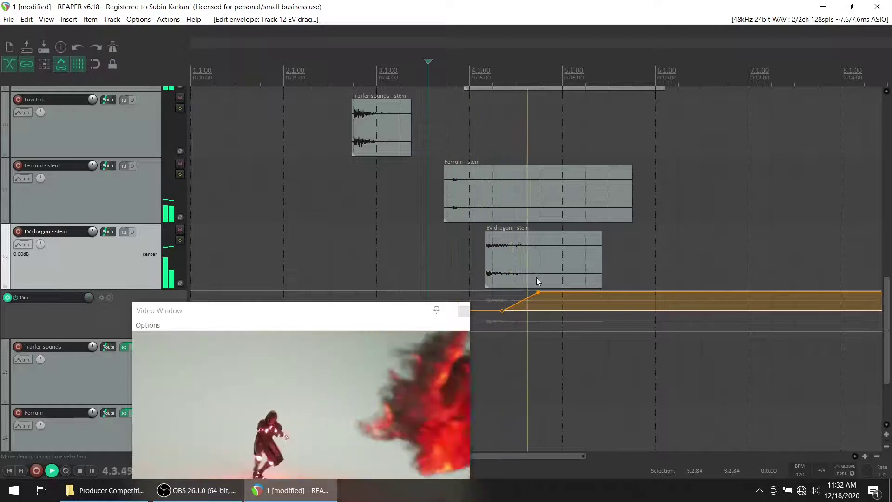
key("space")
key("space")
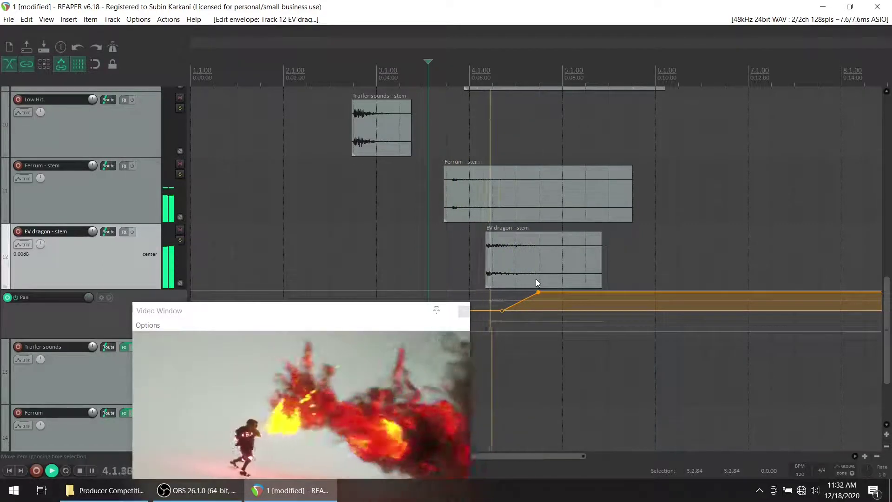
key("space")
key("space")
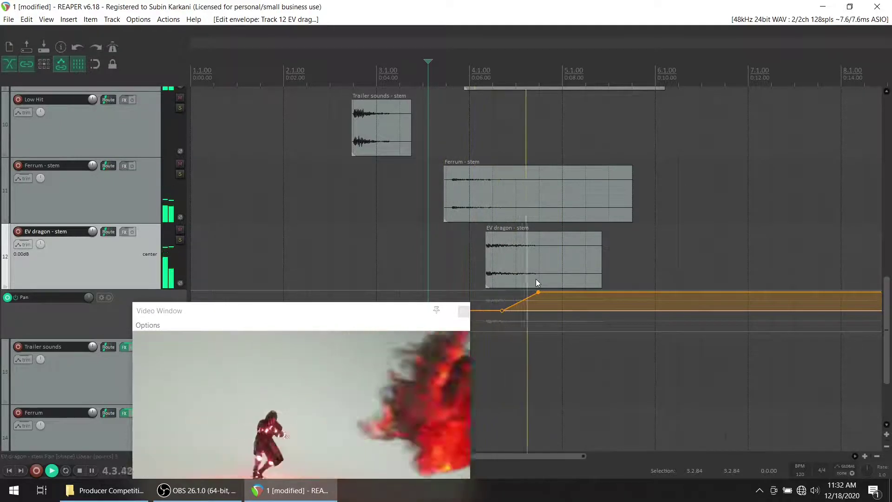
key("space")
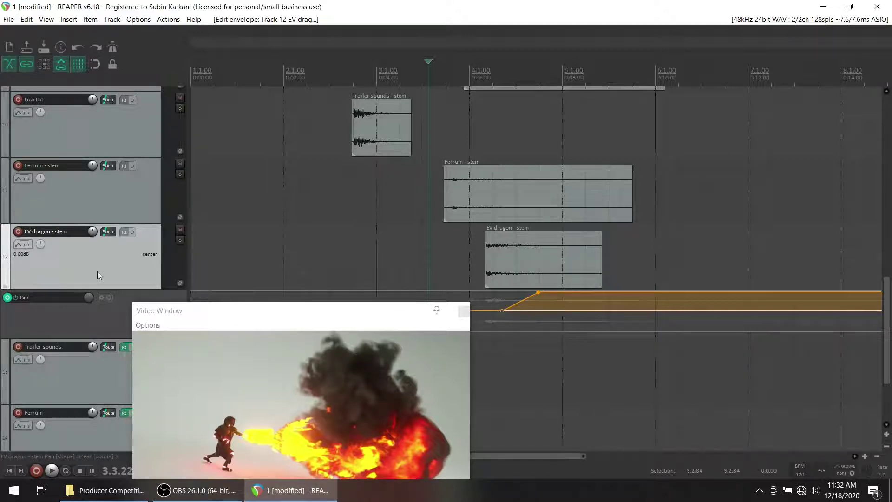
Hide the EV dragon stem's pan envelope and shrink the track heights to fit the whole project.
key("v")
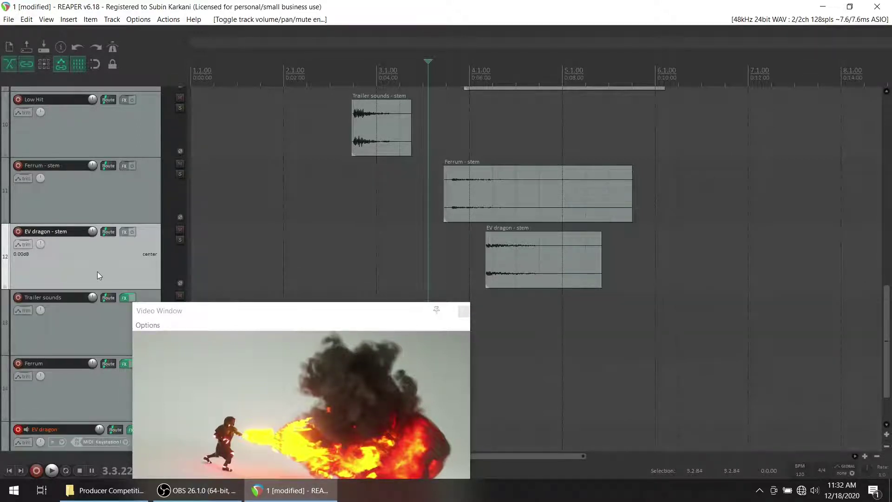
key("Page_Down")
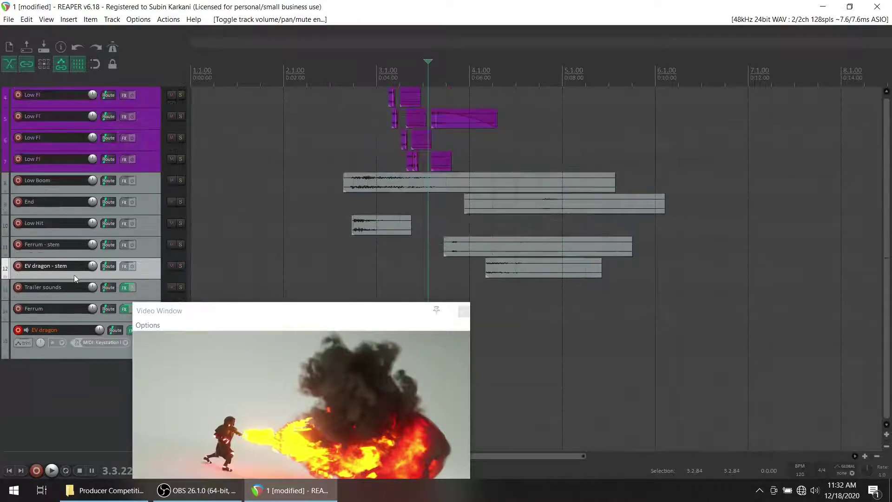
scroll(886, 216, "up", 3)
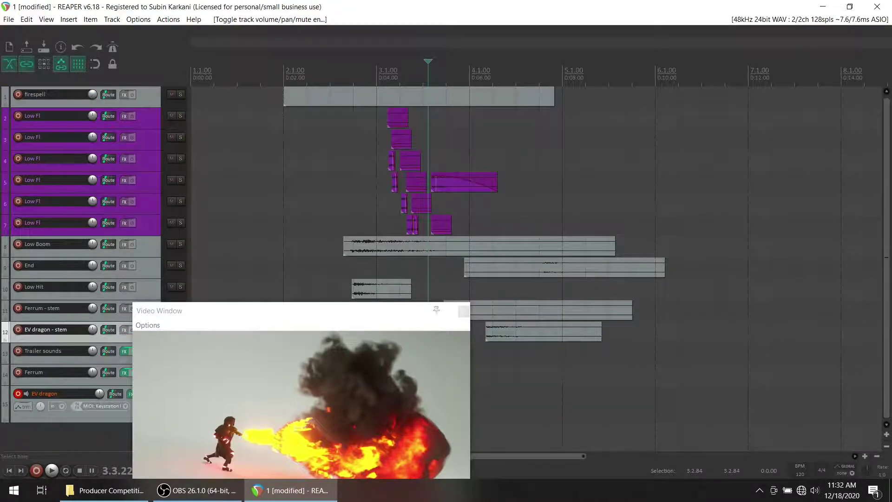
Play the full mix against the video from 0:01.740, with the video window moved clear of the track controls.
left_click(277, 163)
left_click_drag(285, 310, 637, 144)
key("space")
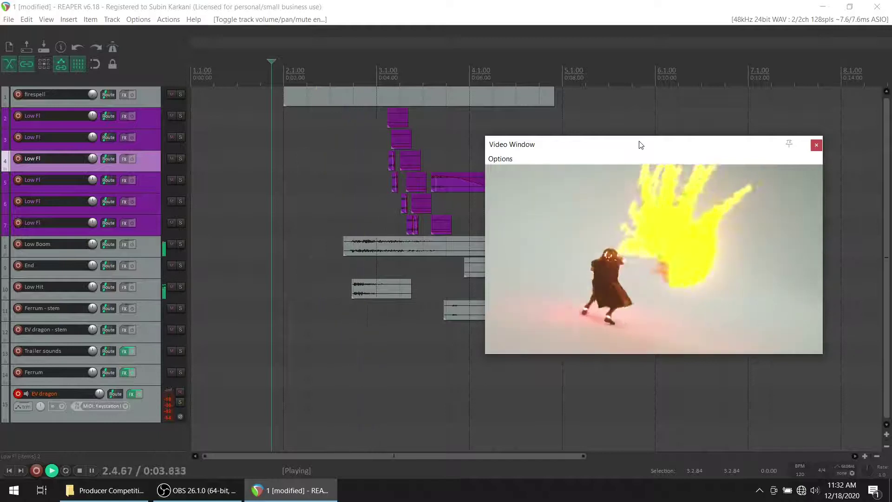
key("space")
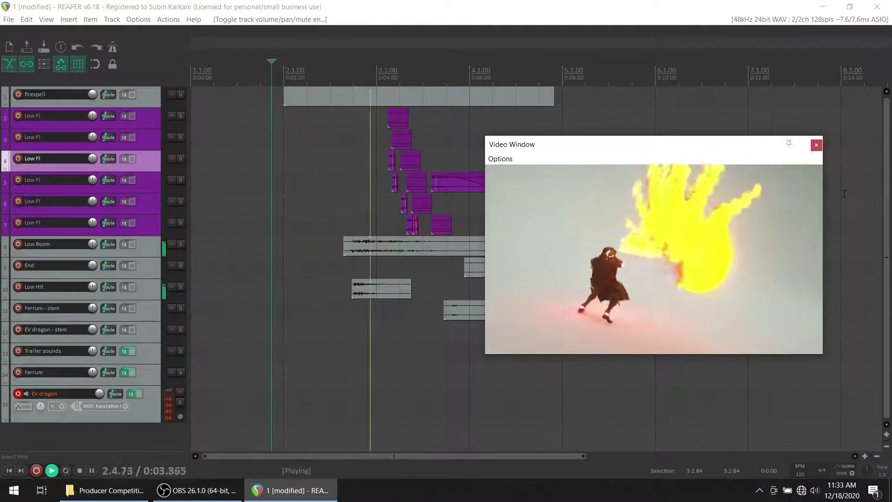
key("space")
key("space")
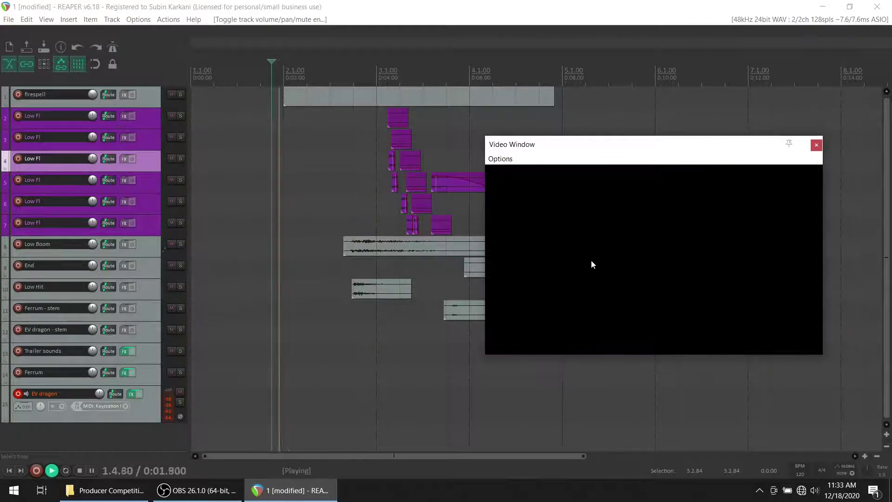
key("space")
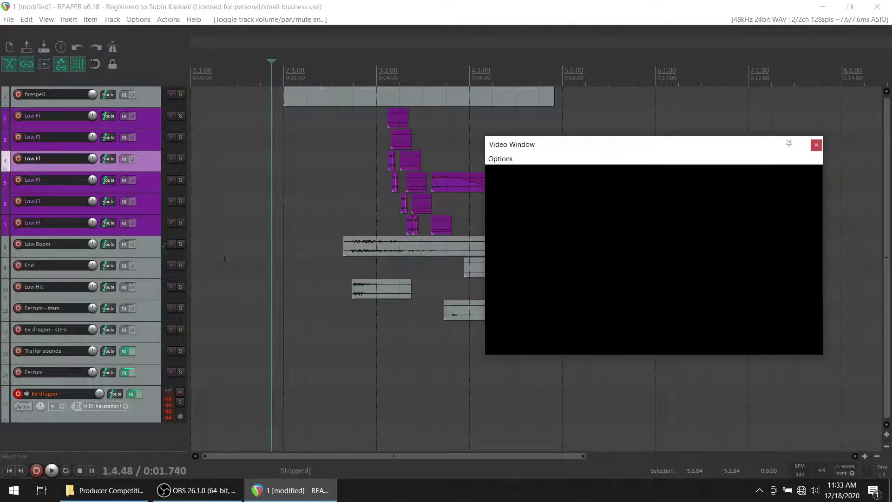
Show the Low Boom track's pan envelope and move its 100% left point earlier to about 0:04.5.
left_click(144, 246)
key("p")
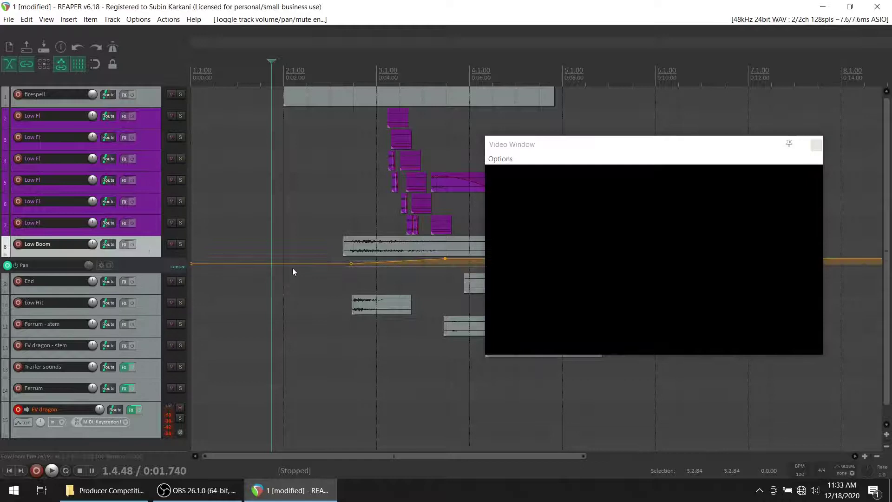
left_click(445, 255)
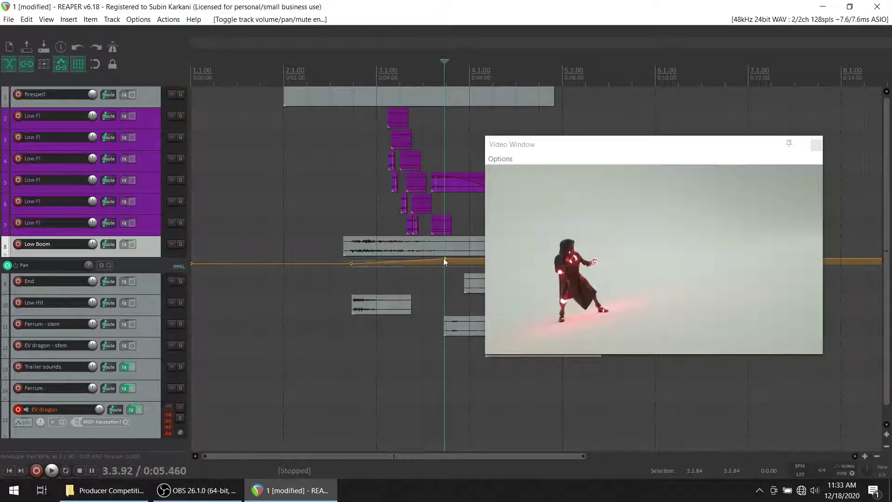
scroll(445, 258, "up", 2)
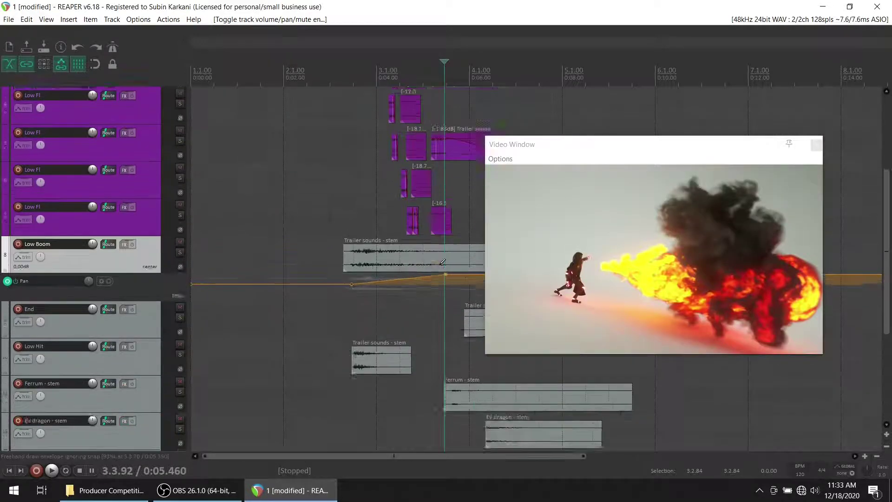
left_click_drag(446, 278, 442, 277)
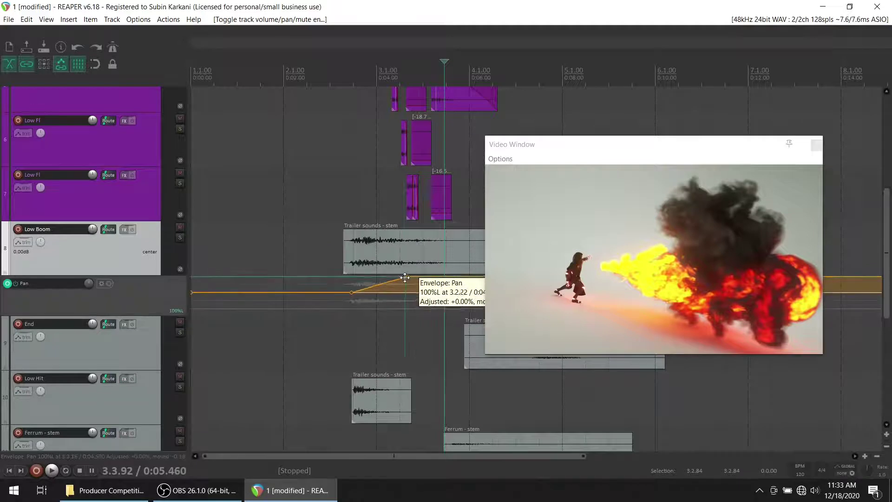
Solo the Low Boom track and play its panning against the video from 0:03.210.
key("space")
left_click(340, 230)
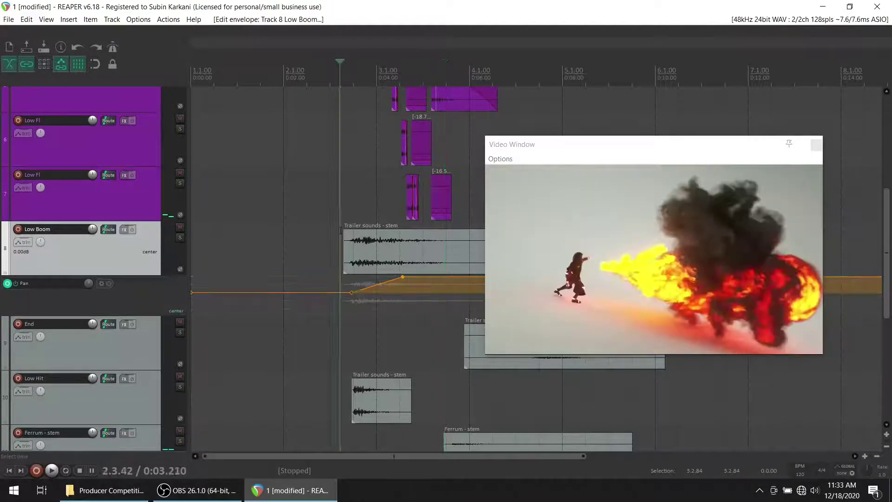
key("space")
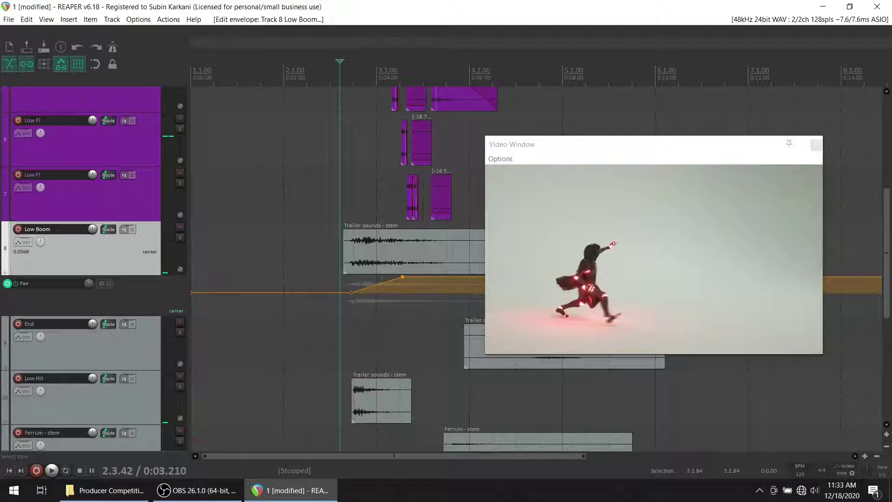
left_click(180, 237)
key("space")
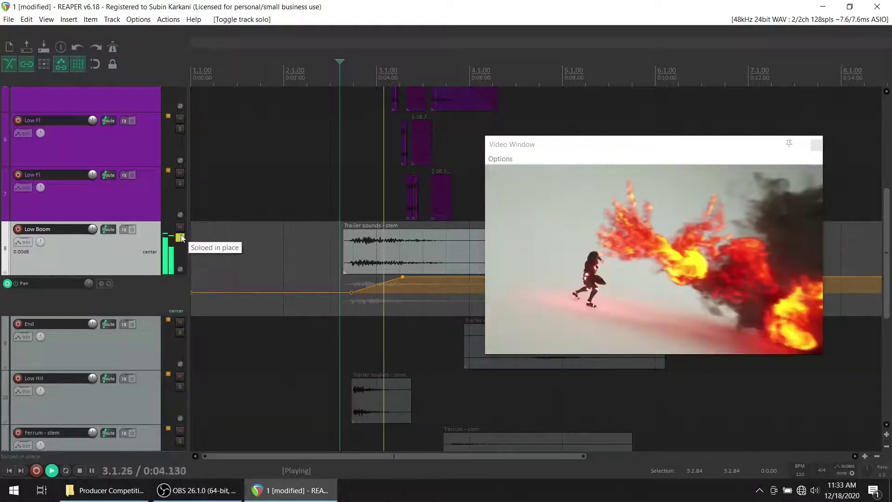
key("space")
Set the Low Boom track's second pan point to full right at about 0:05.0, checking the panning in playback.
left_click_drag(403, 278, 402, 409)
key("space")
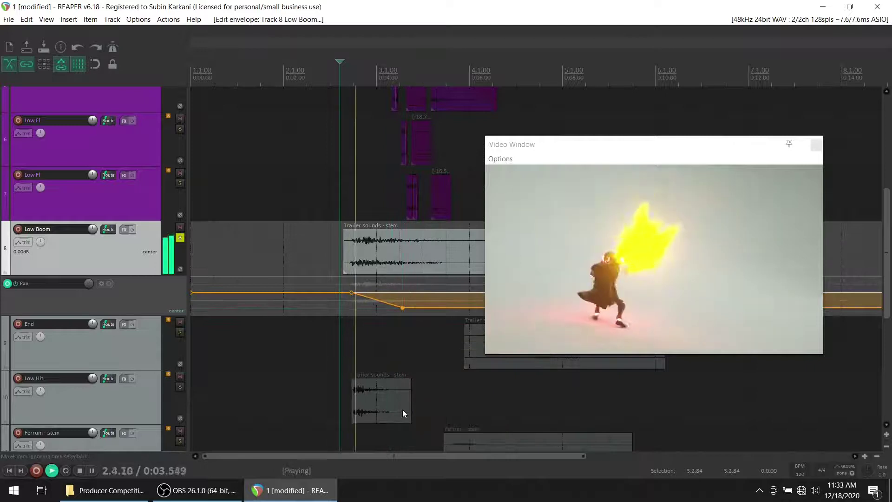
key("space")
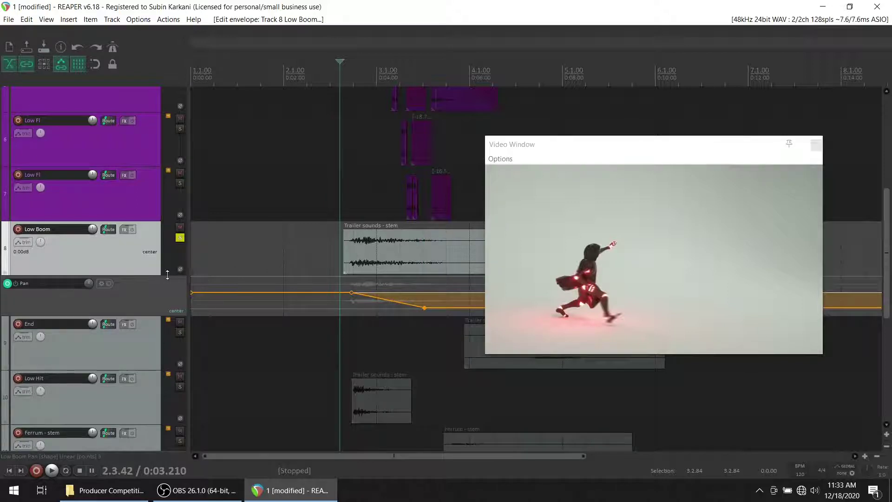
Hide the Low Boom track's pan envelope and turn off its solo.
left_click(181, 269)
scroll(148, 345, "down", 2)
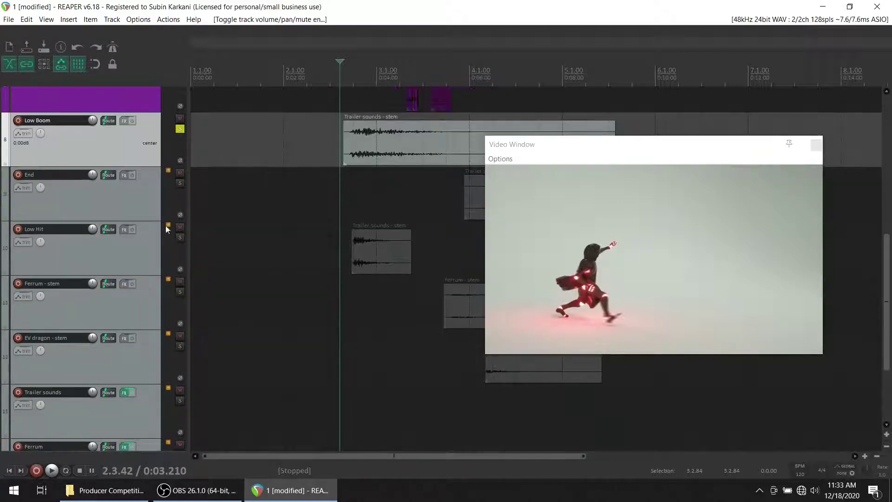
left_click(180, 129)
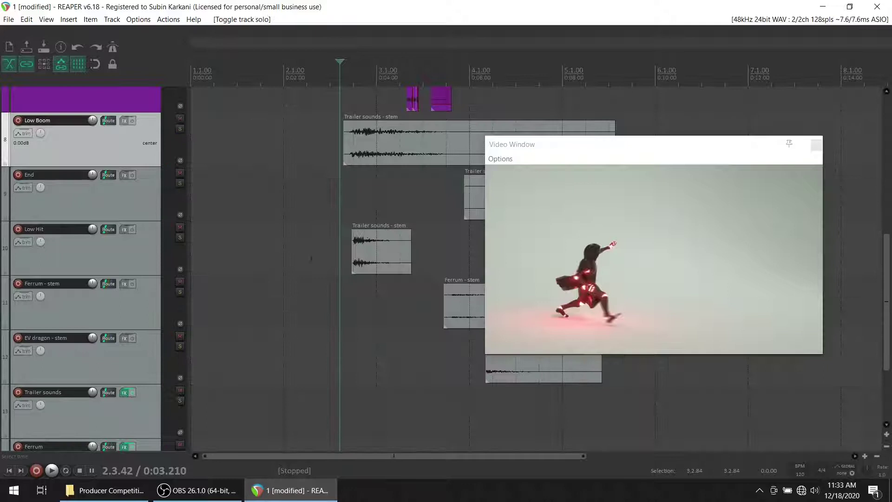
Check the Ferrum stem's pan envelope, moving the video window off the stems, and hide the envelope again.
left_click(130, 306)
key("v")
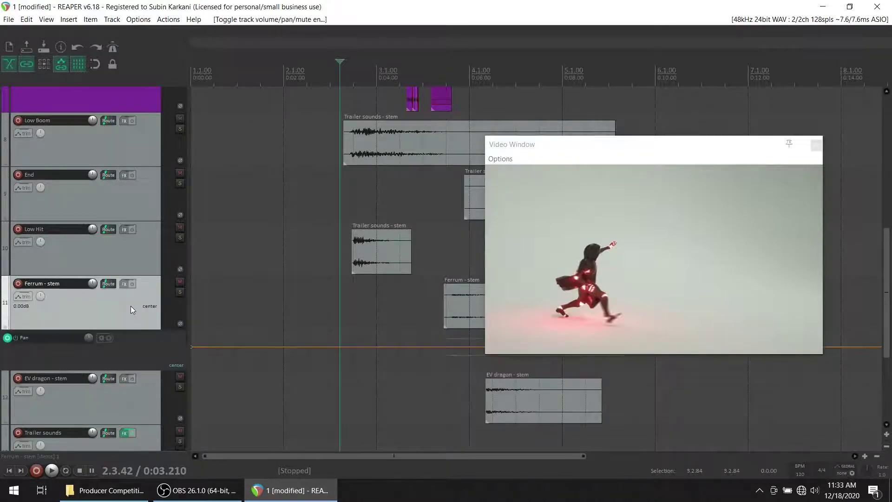
left_click_drag(594, 154, 725, 128)
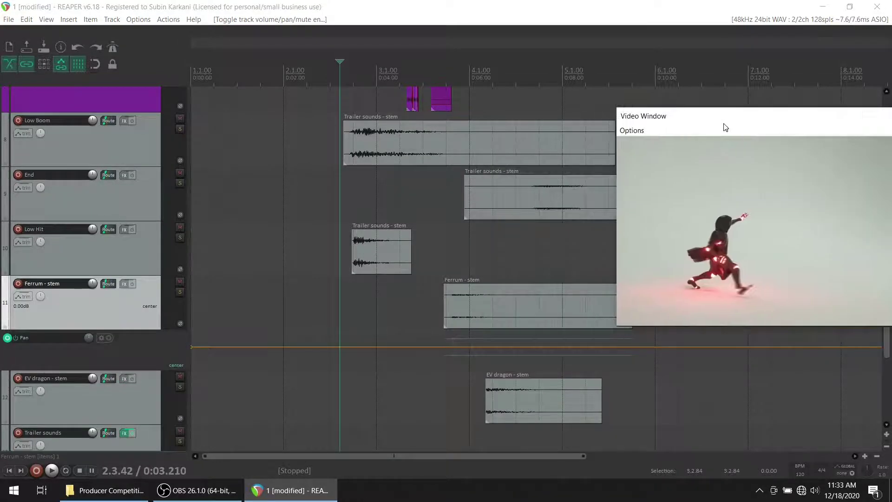
key("v")
Set the EV dragon stem's second pan point to full right and play the result from 0:06.390.
left_click(136, 369)
key("v")
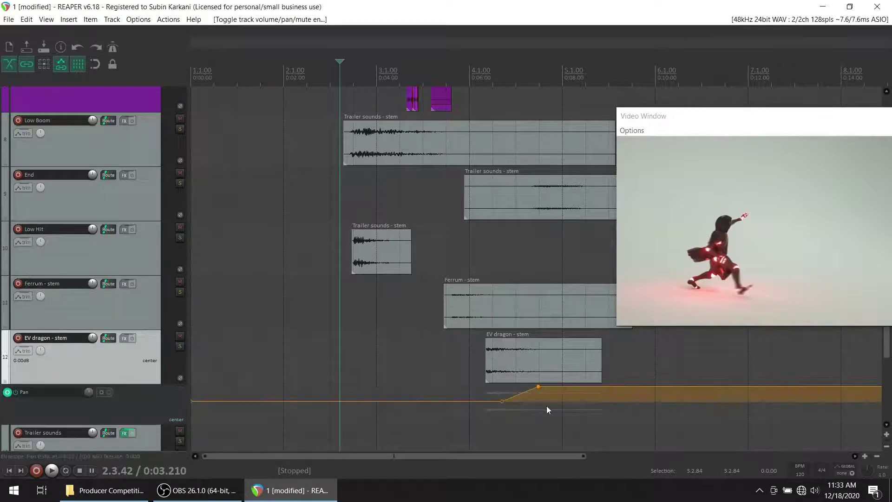
left_click_drag(503, 401, 539, 418)
left_click(488, 396)
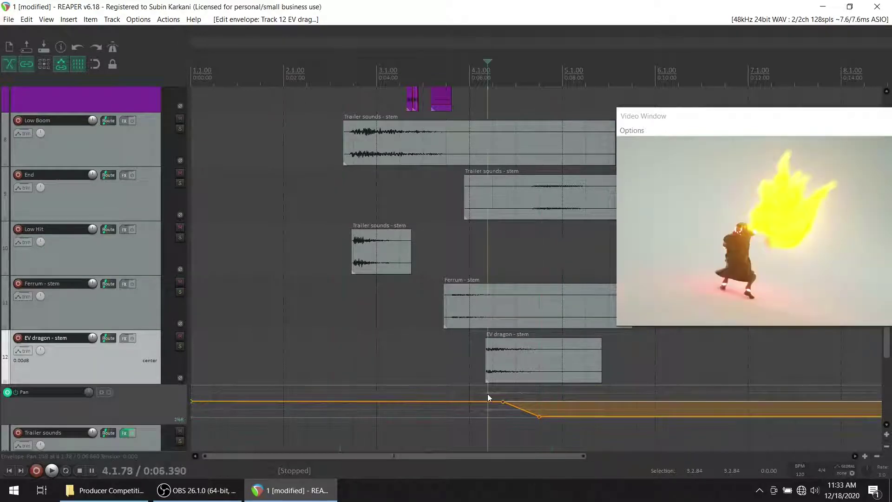
key("space")
key("space")
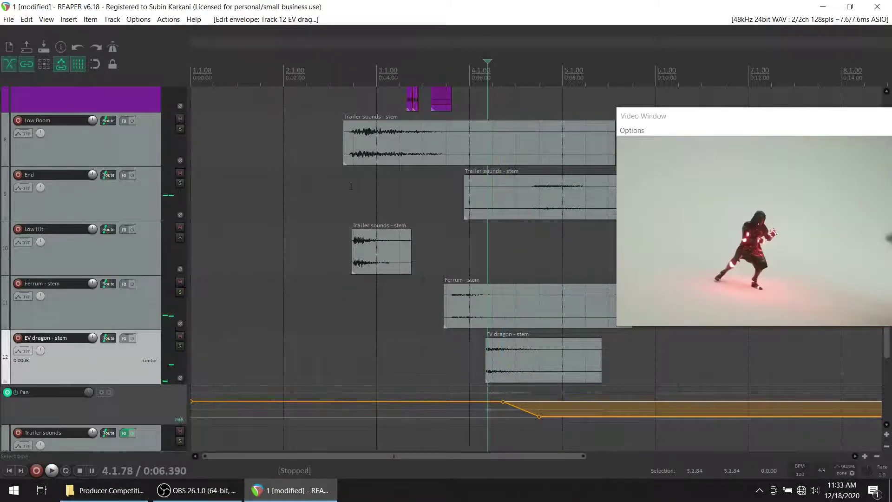
Play the mix against the video from about 0:03.3 and again from about 0:02.1, and save the project.
left_click(344, 179)
key("space")
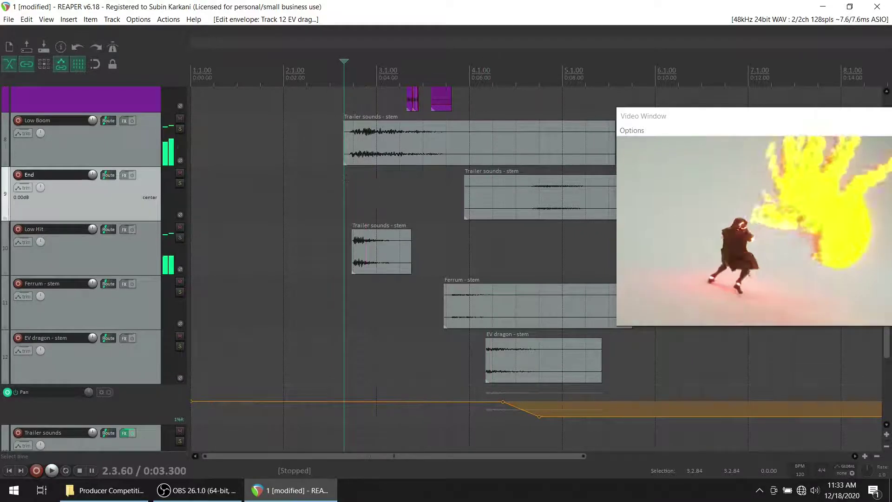
left_click(290, 188)
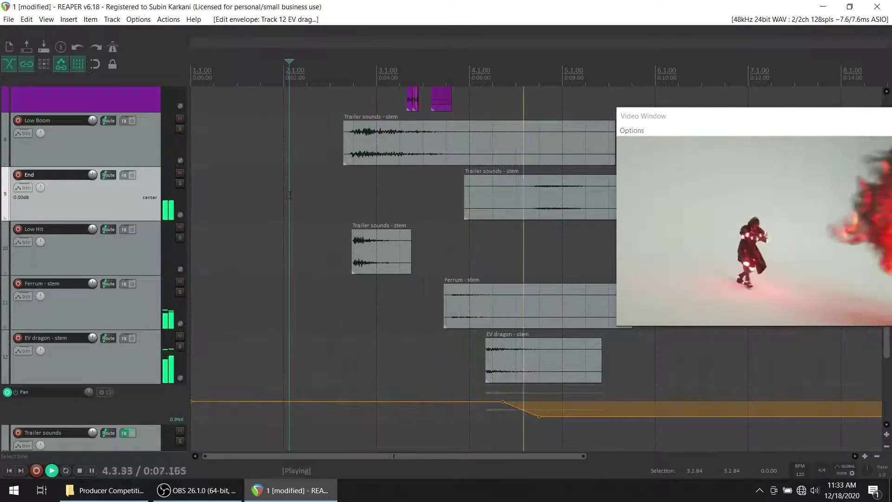
left_click(290, 196)
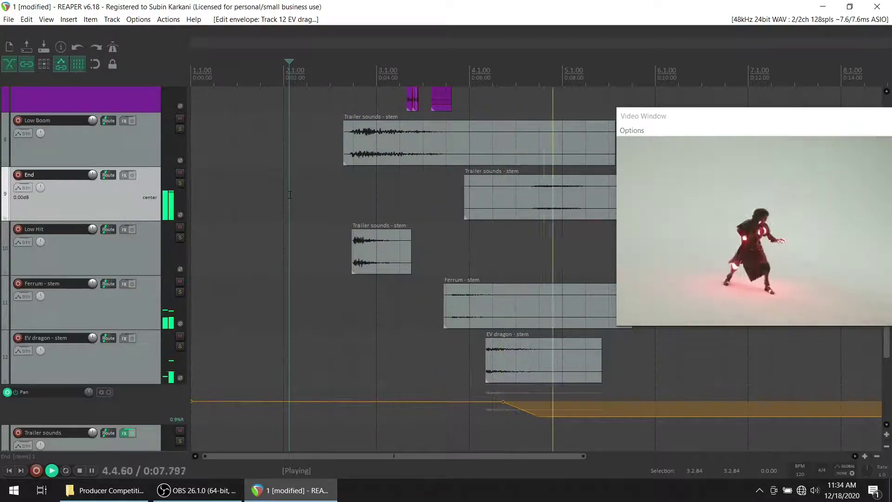
key("space")
left_click(43, 46)
Hide the EV dragon stem track's pan envelope, keeping the track itself.
left_click(126, 367)
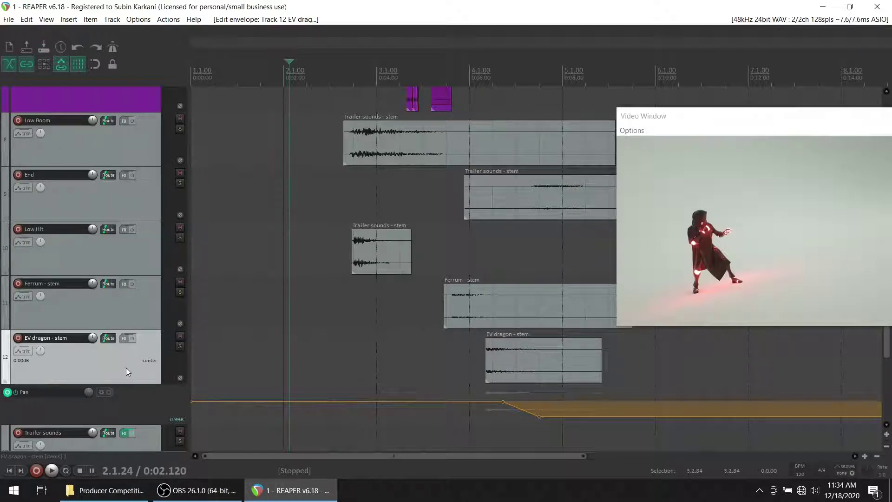
key("Delete")
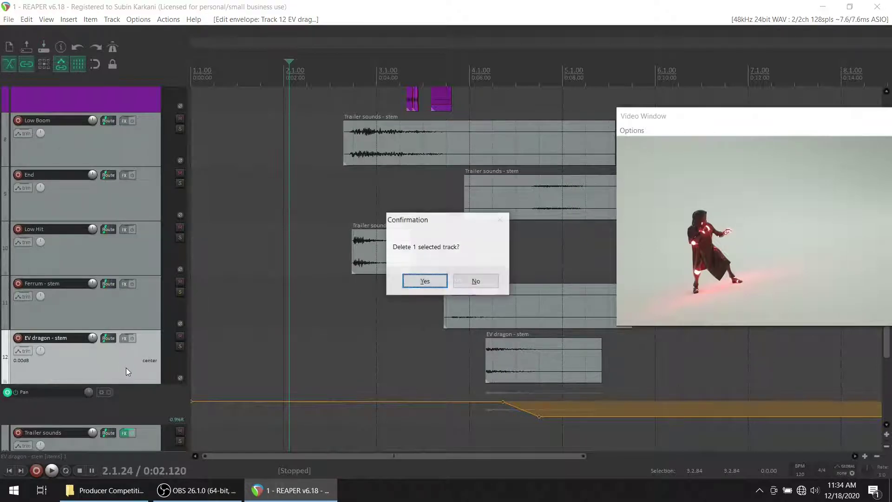
left_click(470, 279)
key("shift+p")
Review the track list and play the Low Fl layers against the video from 0:01.770 several times.
scroll(116, 249, "up", 6)
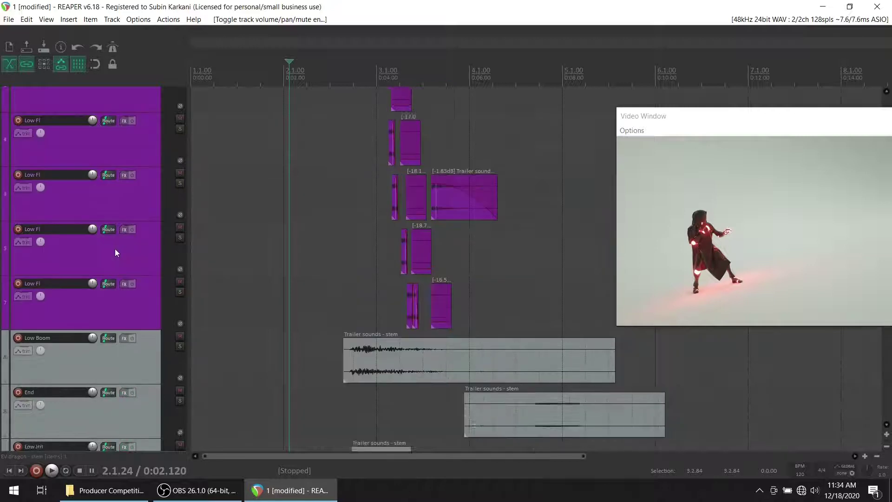
scroll(115, 249, "down", 5)
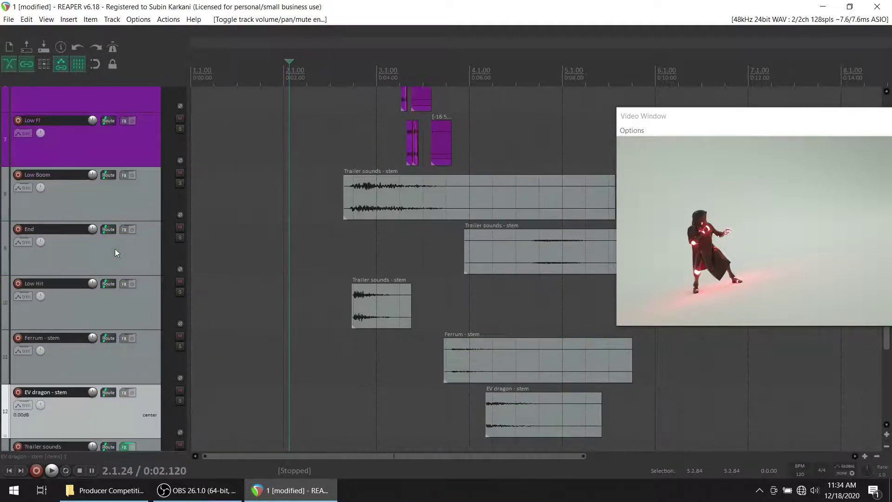
scroll(115, 249, "up", 6)
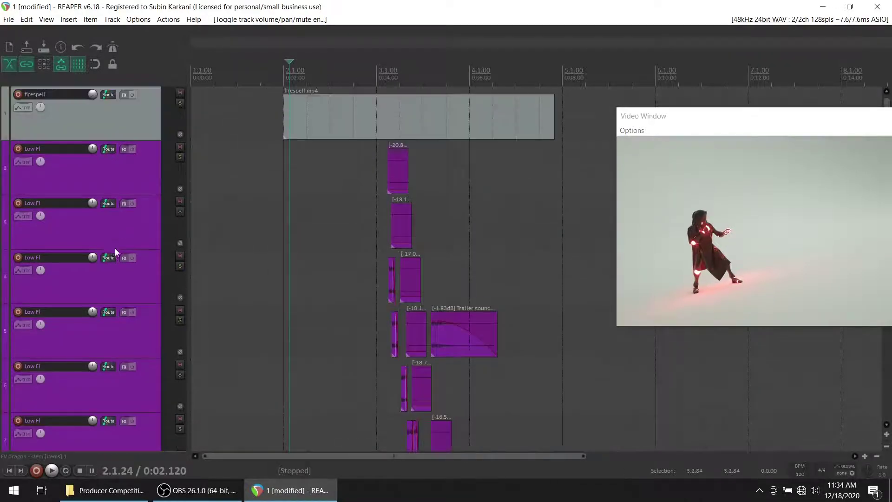
left_click(273, 189)
key("space")
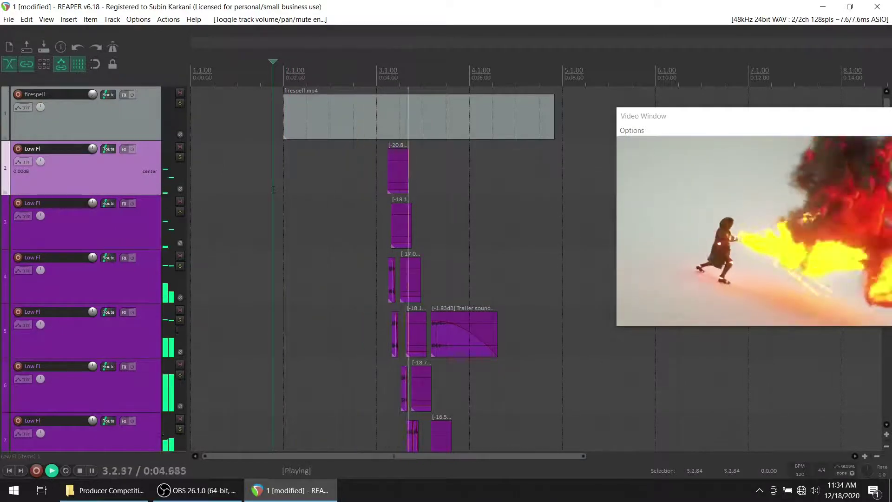
key("space")
key("space")
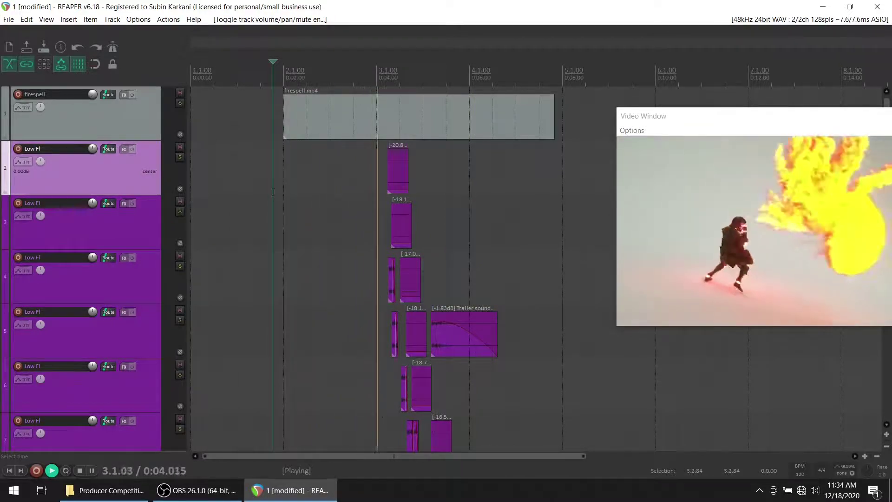
key("space")
key("space")
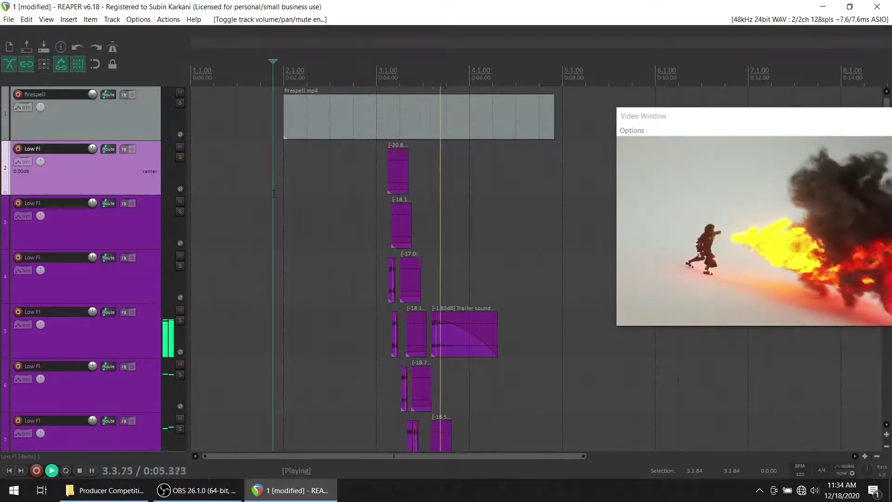
key("space")
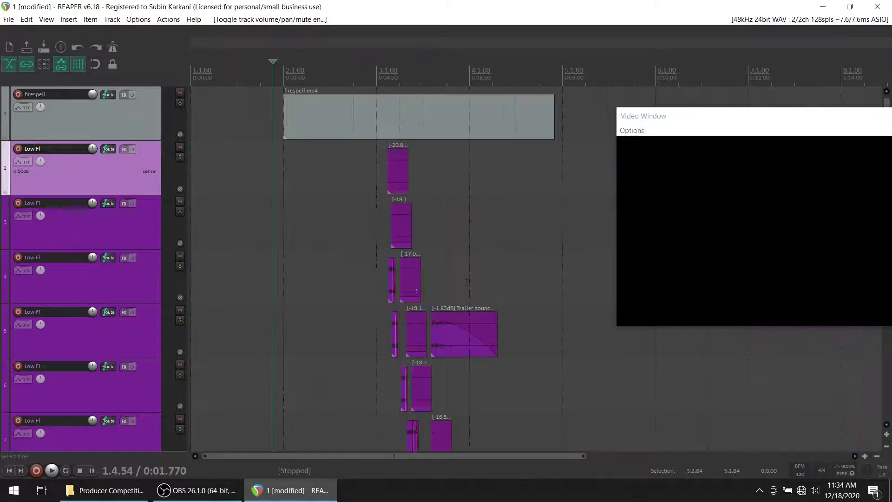
Lengthen the fade-out of the first short clip on track 4, checking it in playback from 0:04.180.
left_click(386, 255)
scroll(485, 299, "up", 3)
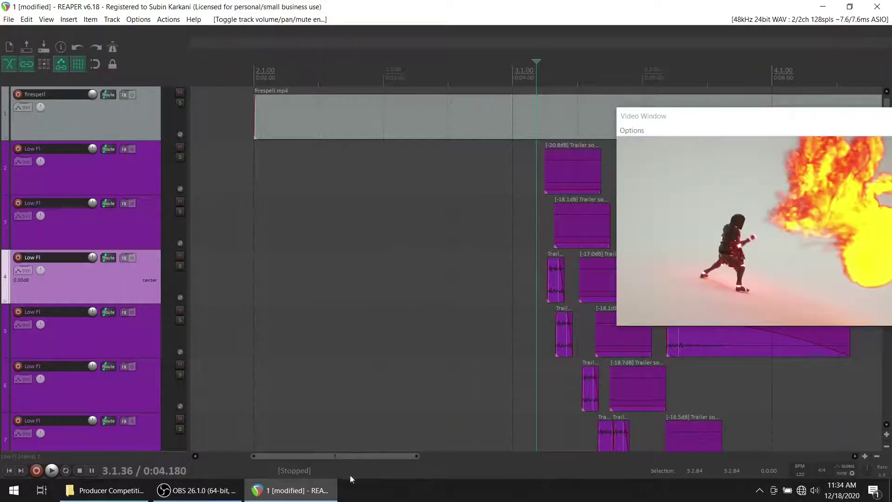
left_click_drag(366, 456, 437, 461)
scroll(499, 377, "up", 1)
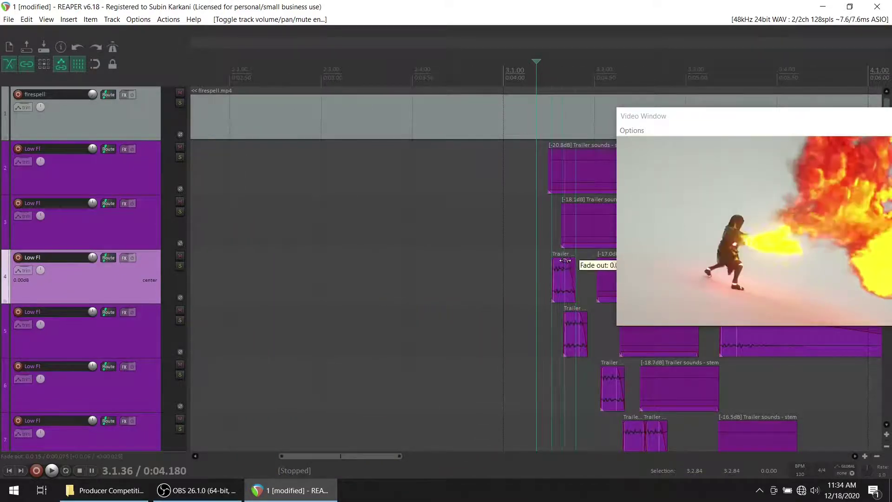
key("space")
key("space")
key("space")
key("space")
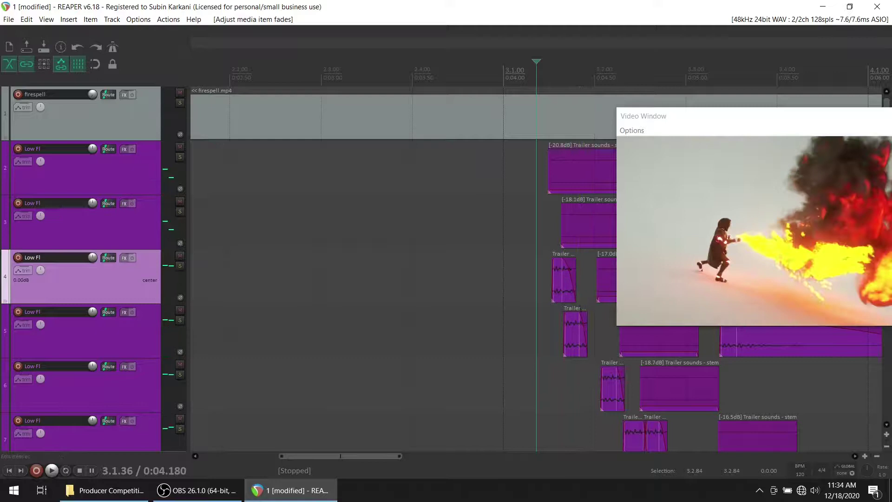
key("space")
key("space")
key("space")
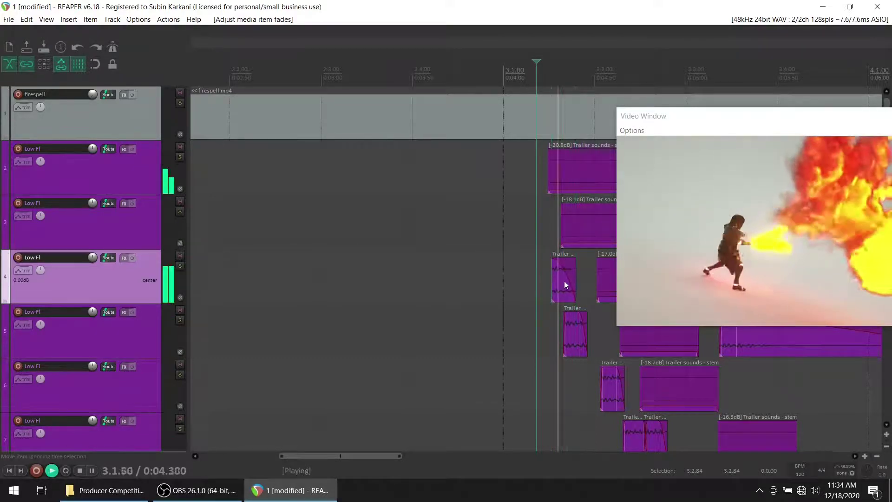
key("space")
Lengthen the fade-outs of the first short clips on tracks 5 and 6 and play the result.
left_click(569, 320)
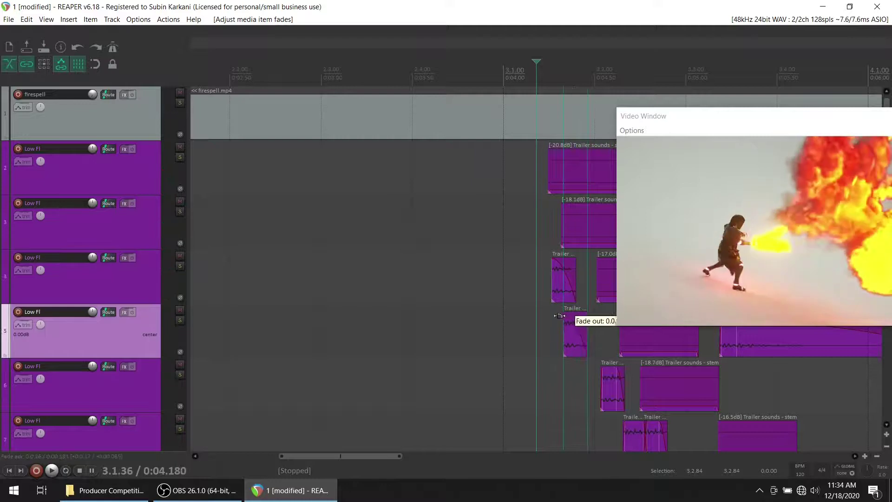
left_click(616, 368)
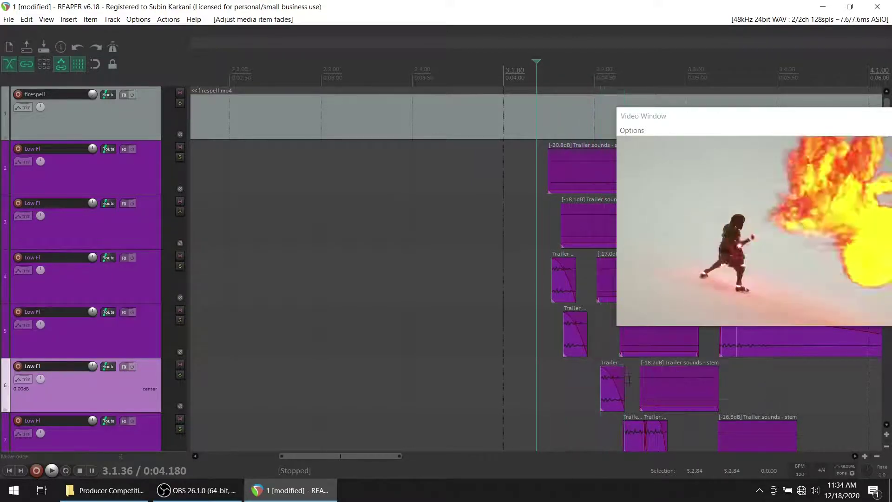
key("space")
key("space")
Try a fade-out of about 0.12 s on the first short clip of track 7, play it and undo it.
left_click_drag(641, 425, 621, 419)
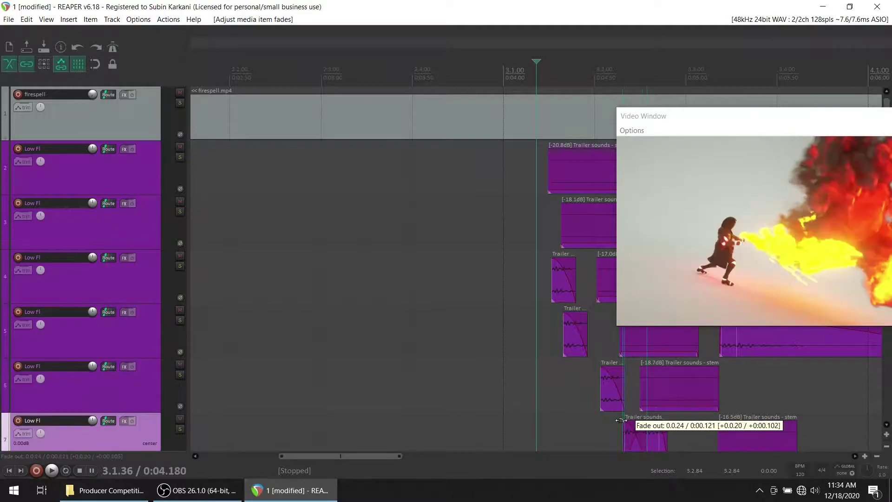
key("space")
key("space")
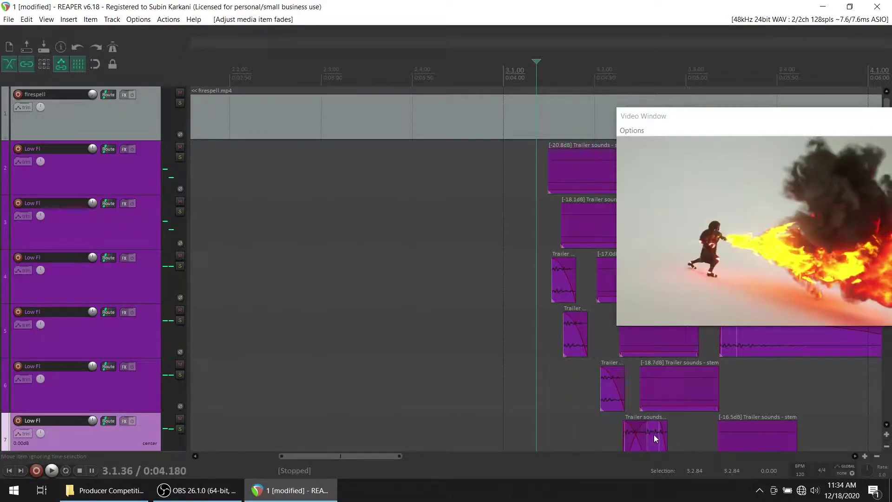
key("s")
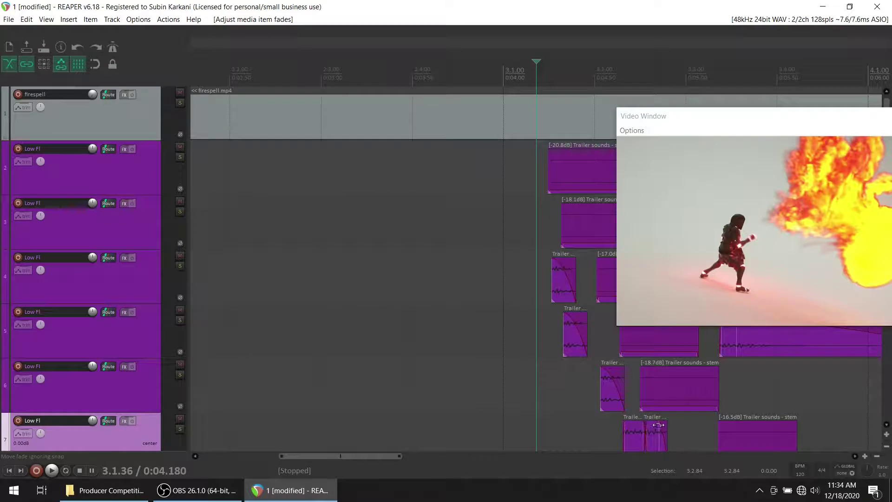
Lengthen the fade-out of track 7's second short clip and move the video window off the clips, checking the fades in playback.
left_click_drag(662, 423, 659, 422)
left_click_drag(817, 124, 436, 182)
scroll(886, 199, "down", 3)
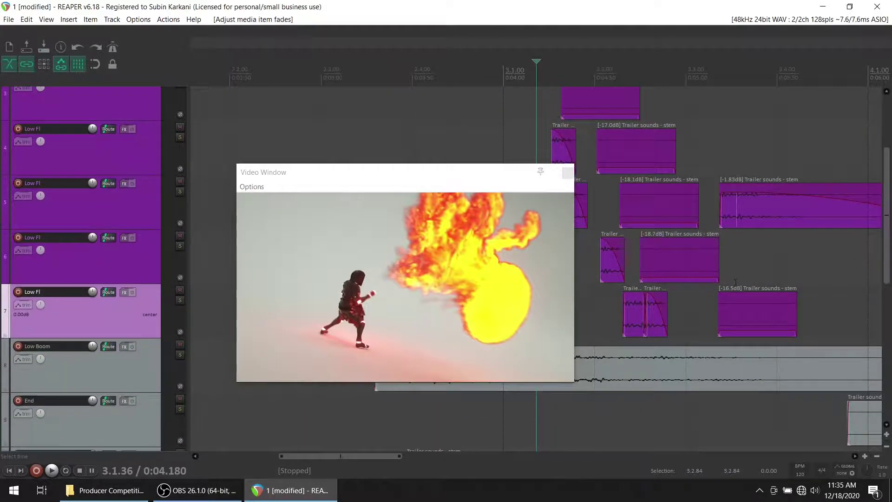
key("space")
key("space")
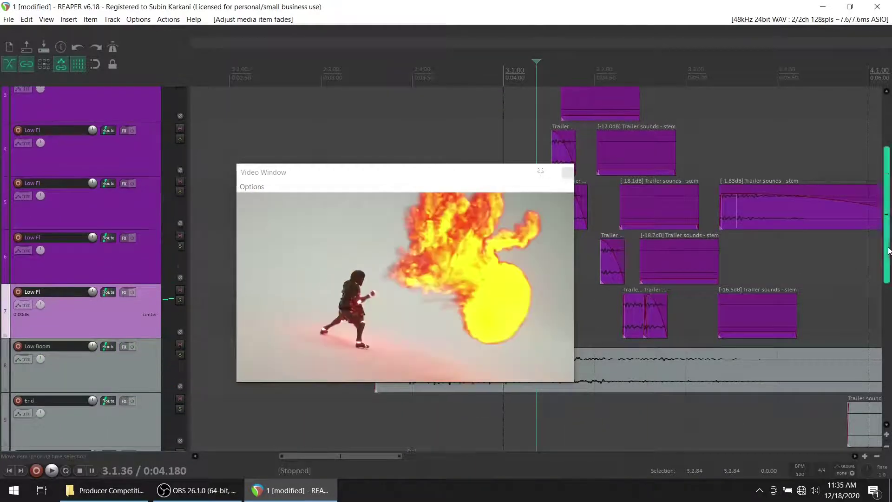
scroll(584, 241, "up", 3)
left_click_drag(491, 181, 409, 189)
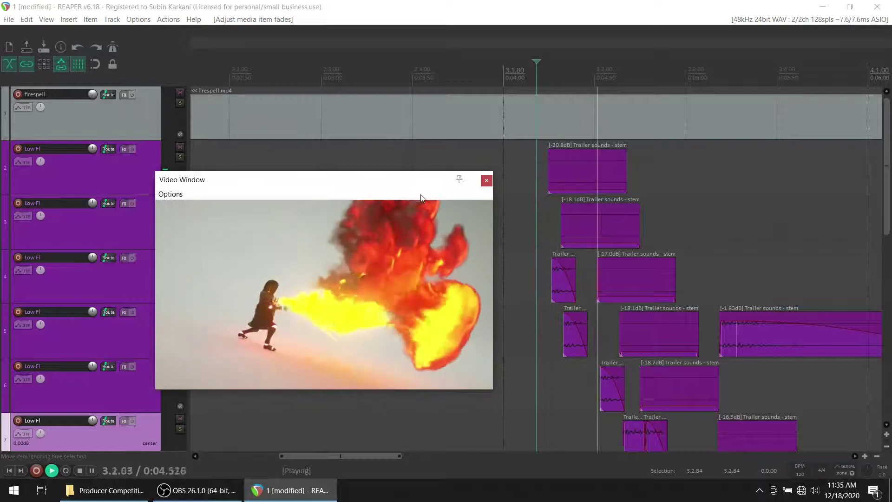
Play the faded Low Fl clips repeatedly against the video from about 0:04.0.
left_click(596, 182)
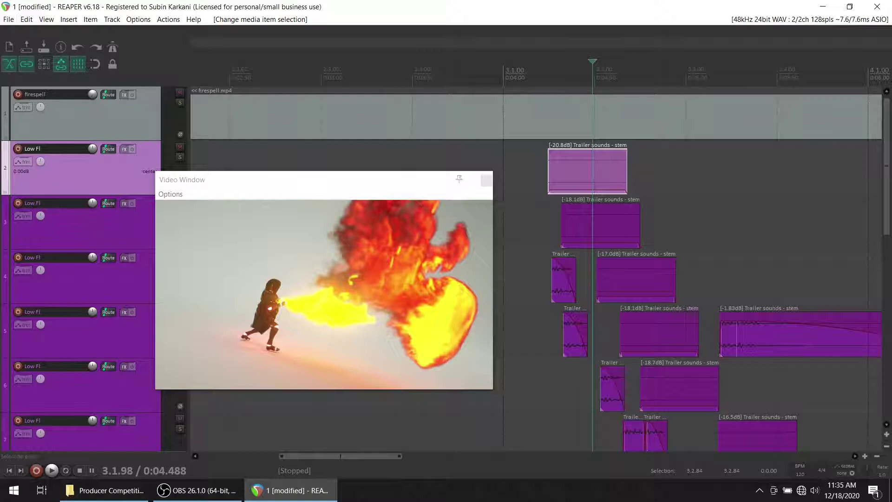
left_click(506, 69)
key("space")
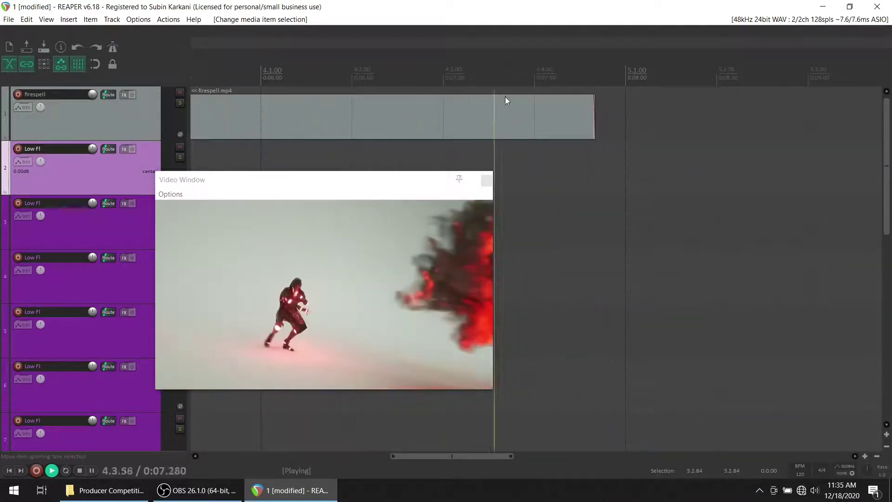
key("space")
key("space")
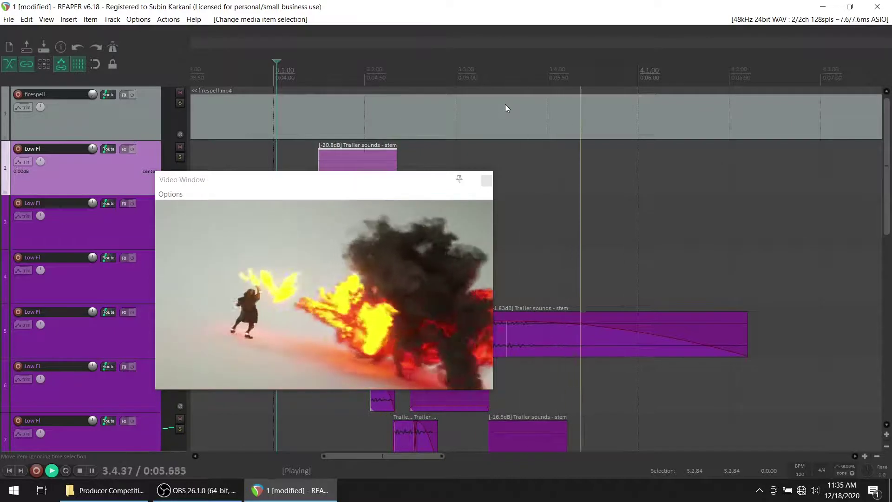
key("space")
key("space")
key("space")
key("space")
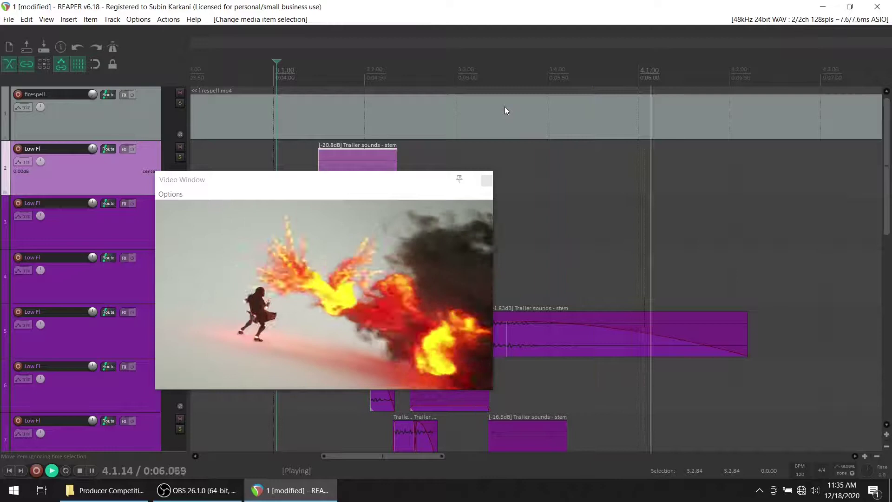
key("space")
key("space")
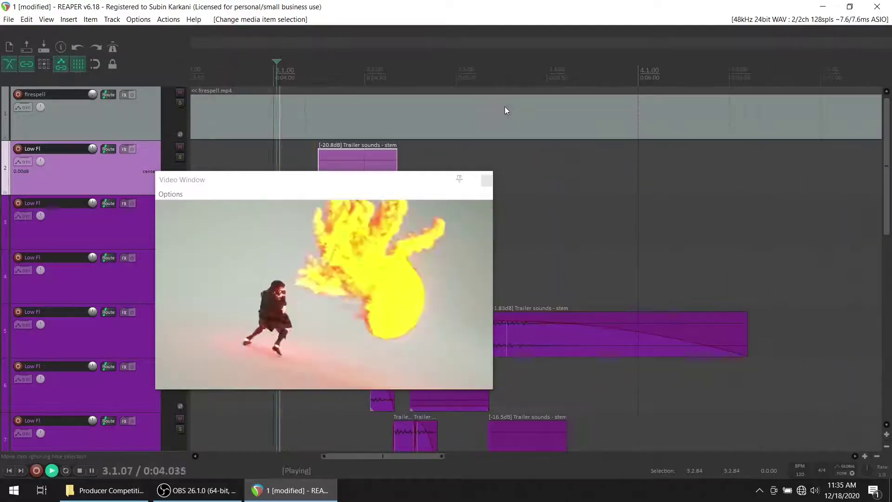
key("space")
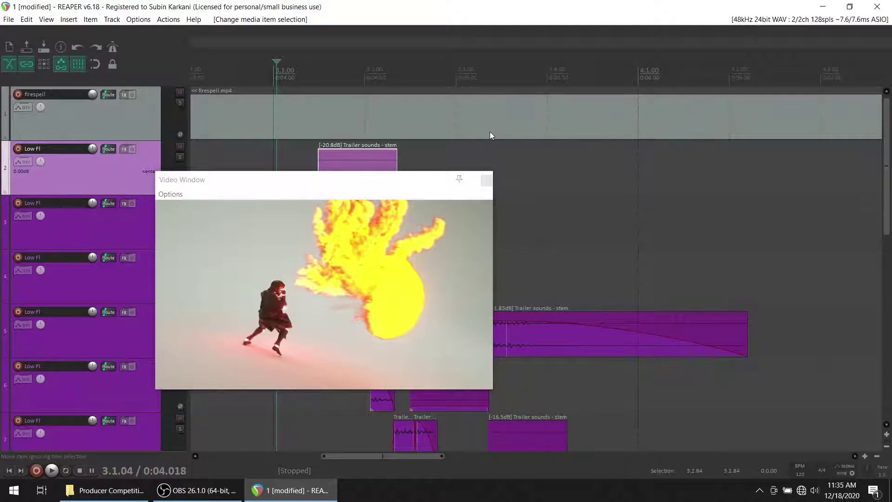
Close the video window and record a short MIDI take on the armed EV dragon track from near the project start.
left_click(487, 180)
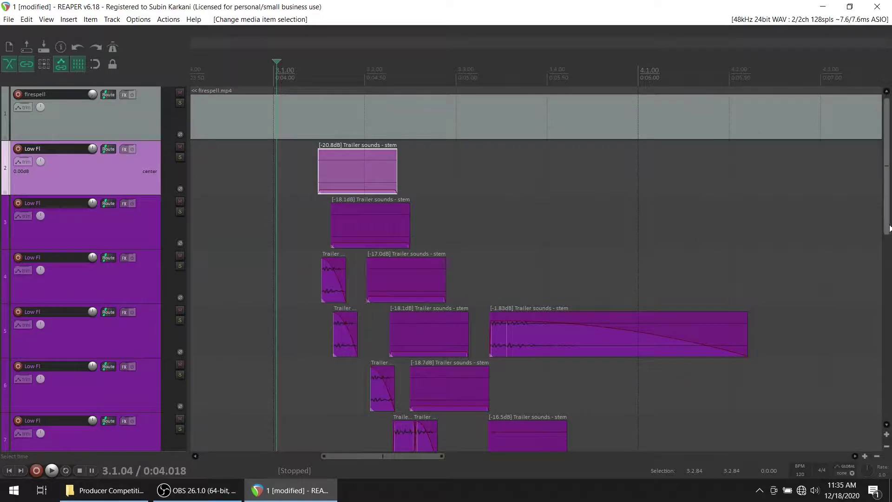
scroll(179, 316, "down", 8)
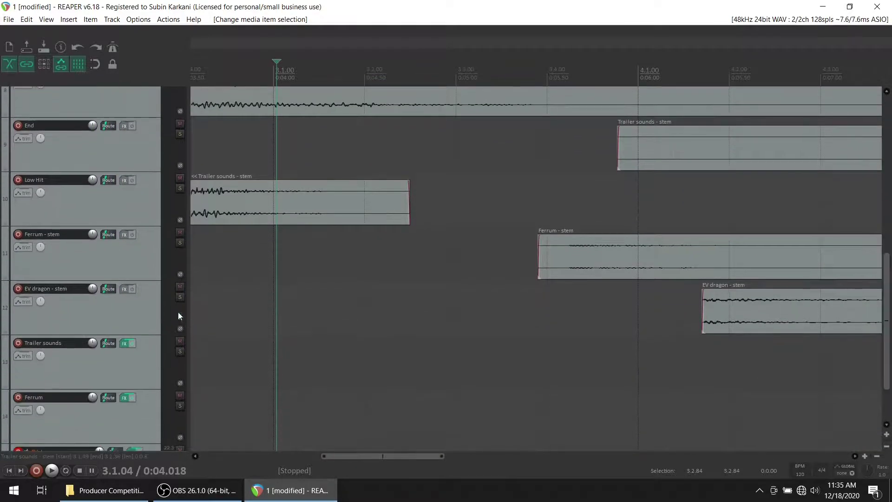
scroll(178, 316, "down", 1)
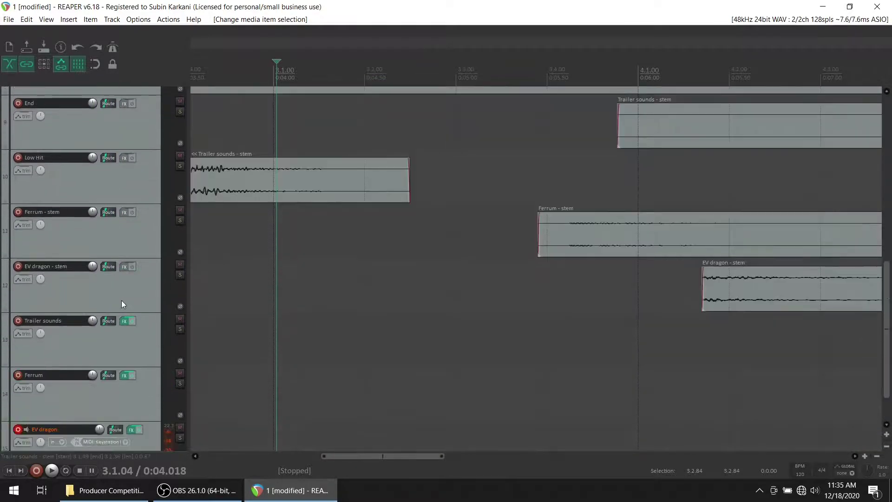
left_click(205, 303)
key("ctrl+r")
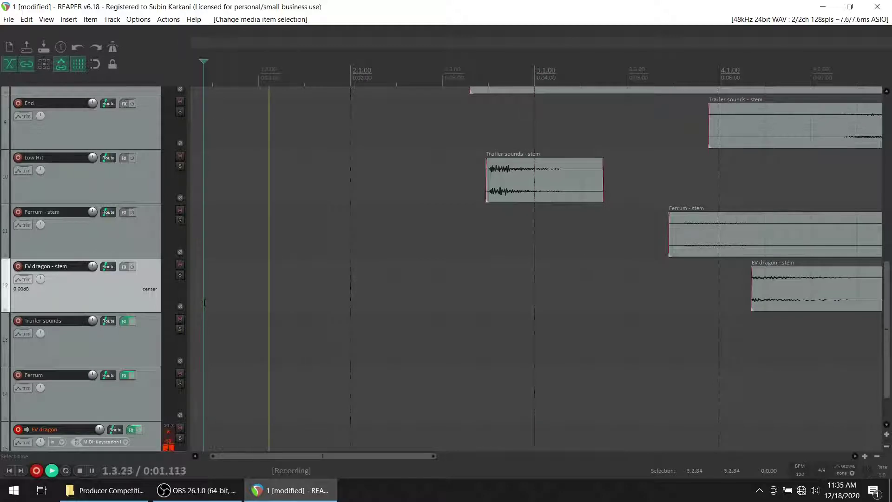
key("space")
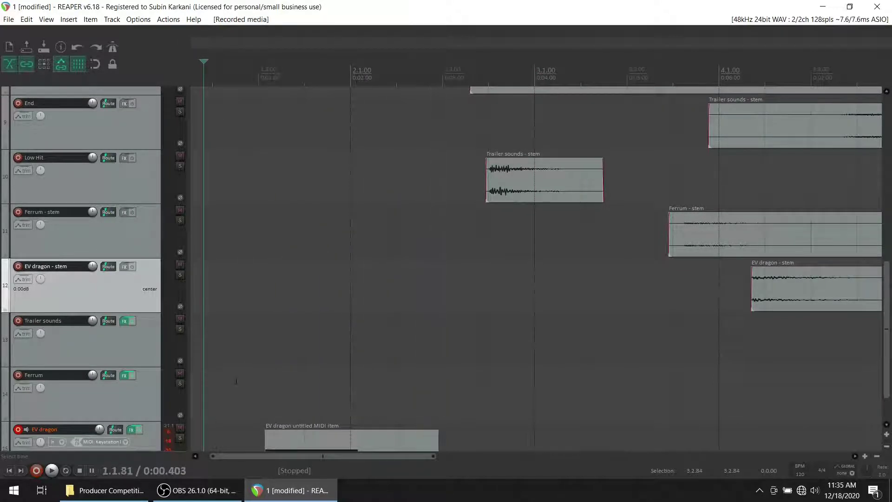
Align the recorded EV dragon MIDI item to 0:01.0 with snapping on and render its track to a stereo stem.
left_click_drag(324, 447, 314, 447)
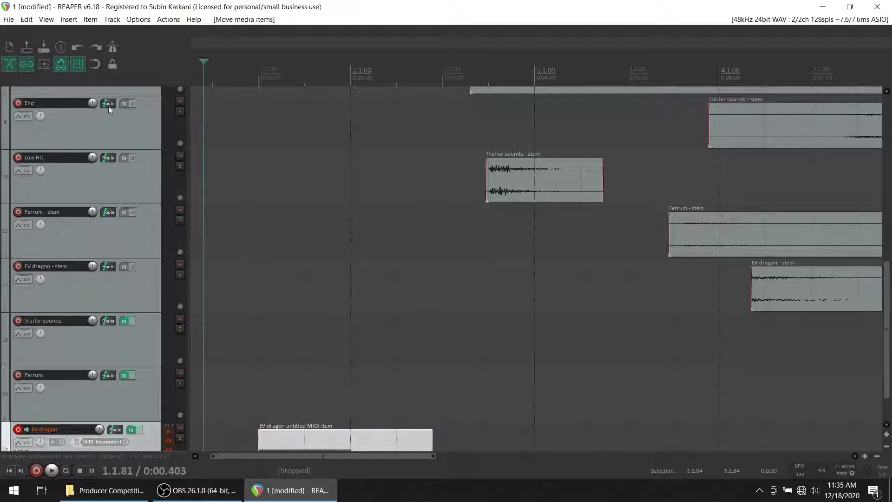
left_click(99, 66)
left_click(285, 442)
scroll(93, 355, "down", 1)
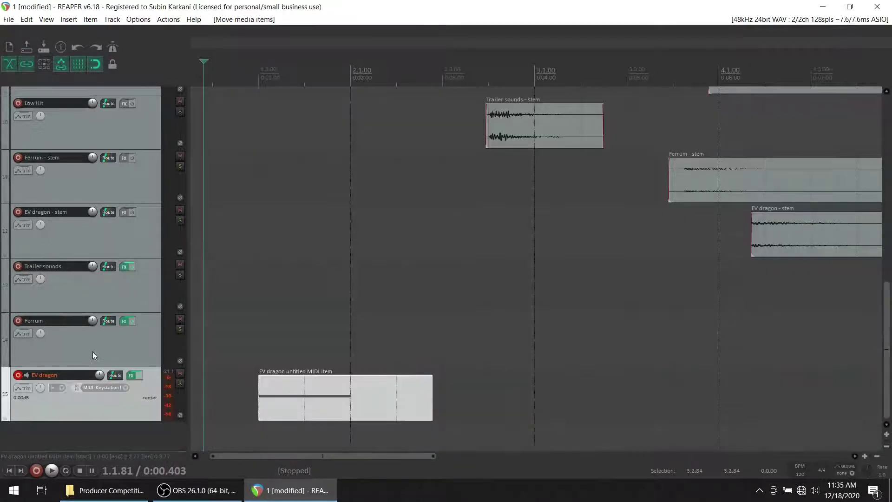
right_click(142, 402)
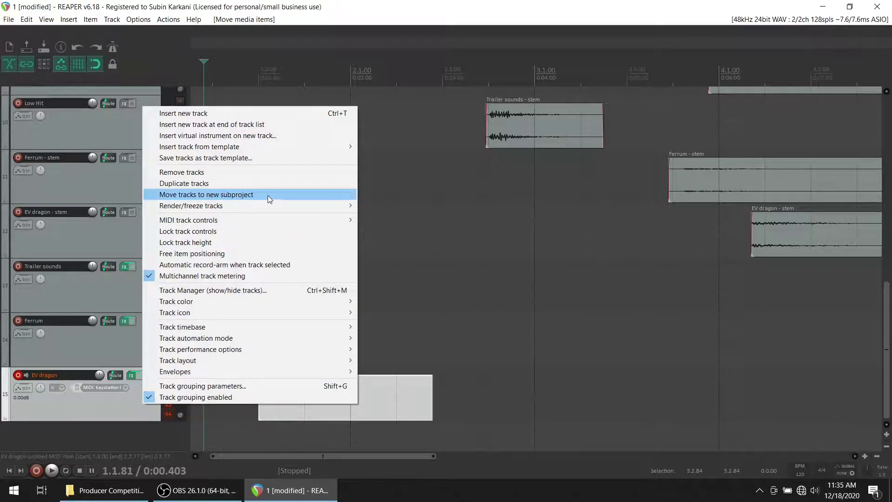
mouse_move(293, 207)
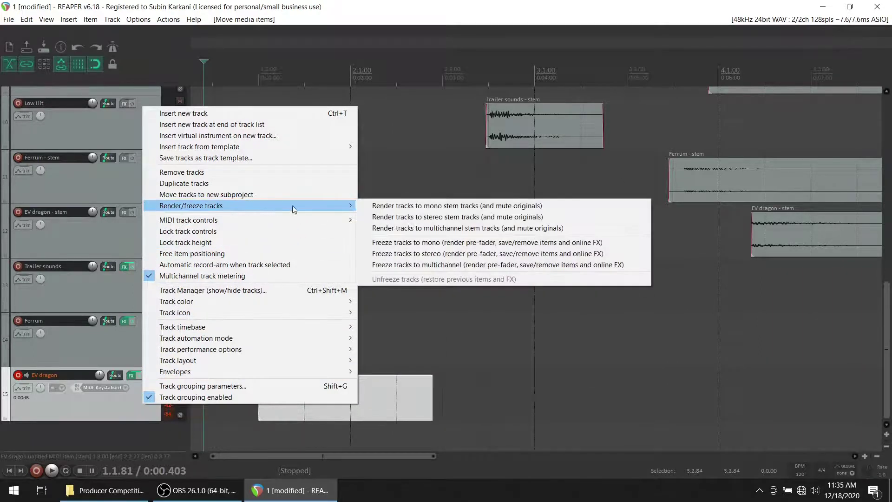
left_click(421, 216)
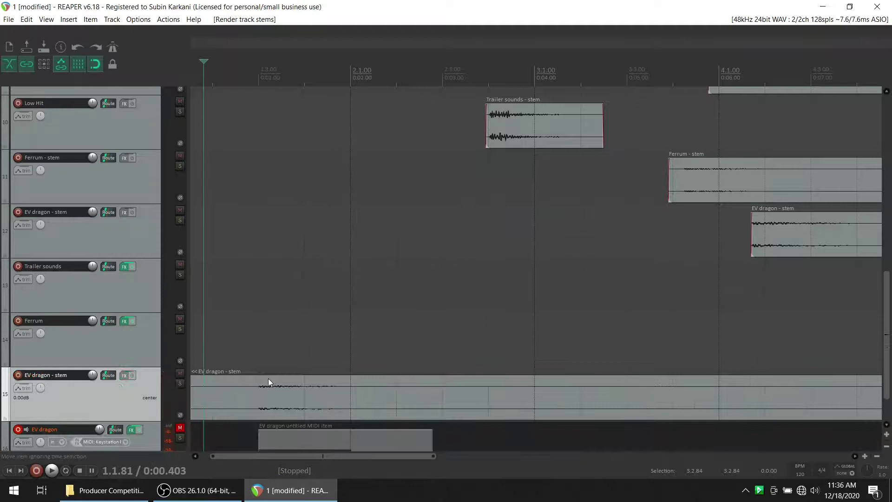
Unmute the original EV dragon track and delete its MIDI item.
left_click(177, 429)
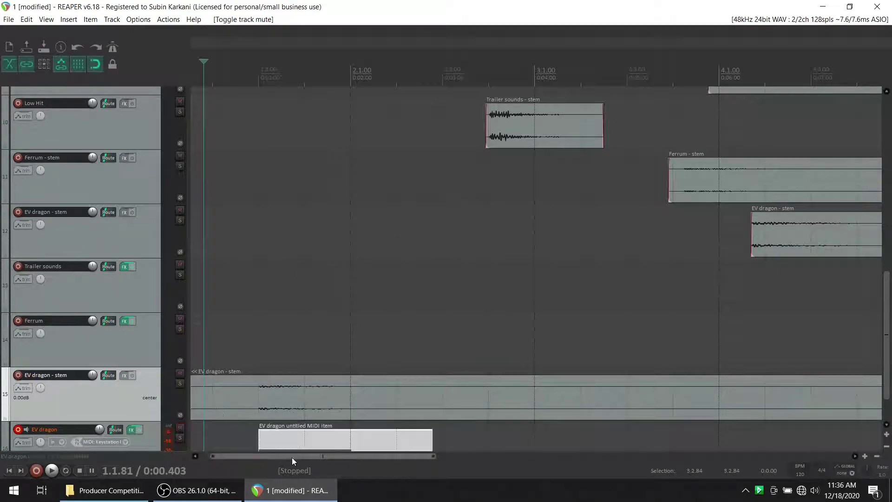
left_click(294, 437)
key("Delete")
Trim the new EV dragon stem to about 0:01.0–0:02.5, deleting the excess on both sides, and remove its fade-in.
left_click(261, 398)
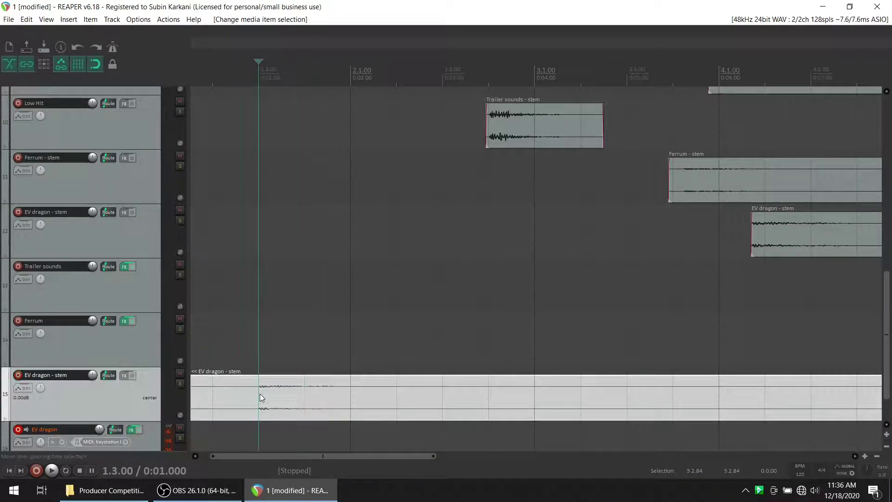
key("s")
left_click(417, 402)
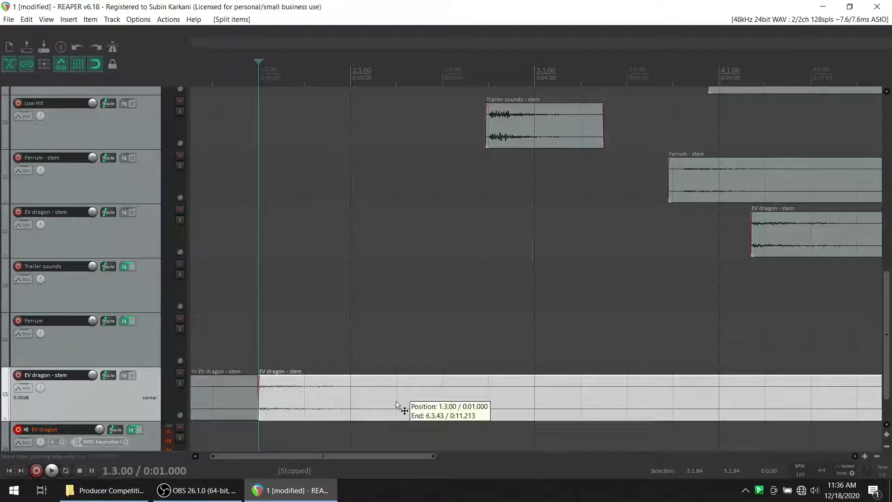
key("s")
key("Delete")
left_click(227, 401)
key("Delete")
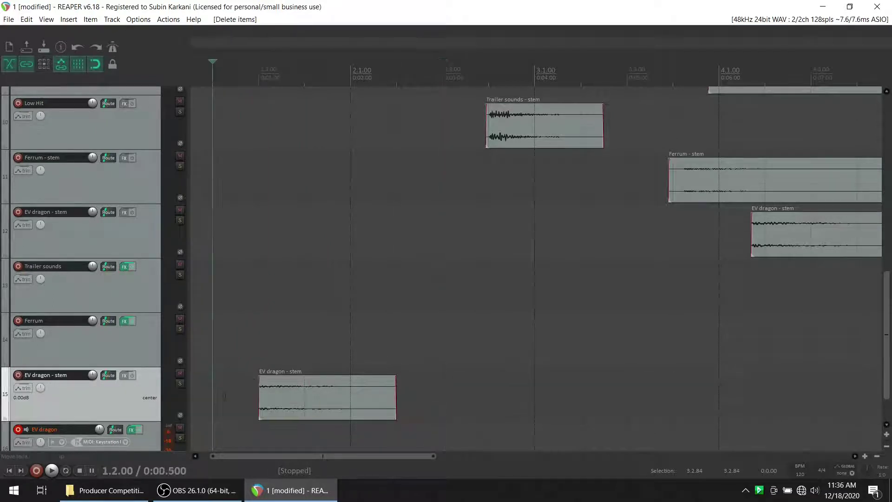
left_click_drag(260, 378, 148, 379)
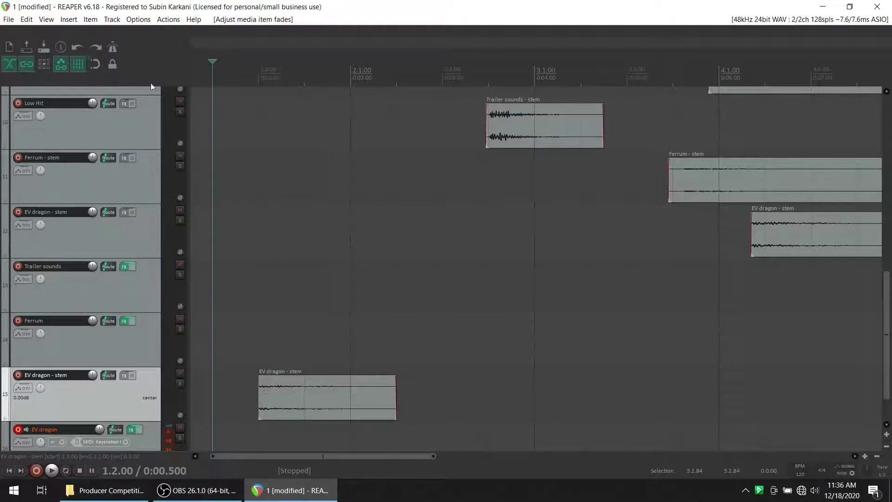
Play the video from about 0:03.2 and locate the moment of the second flame burst at about 0:05.6.
left_click(428, 177)
left_click(457, 286)
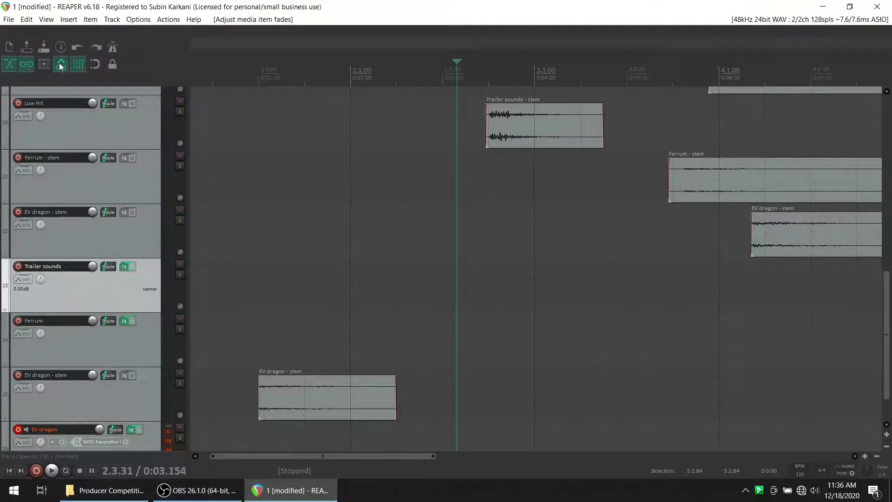
key("space")
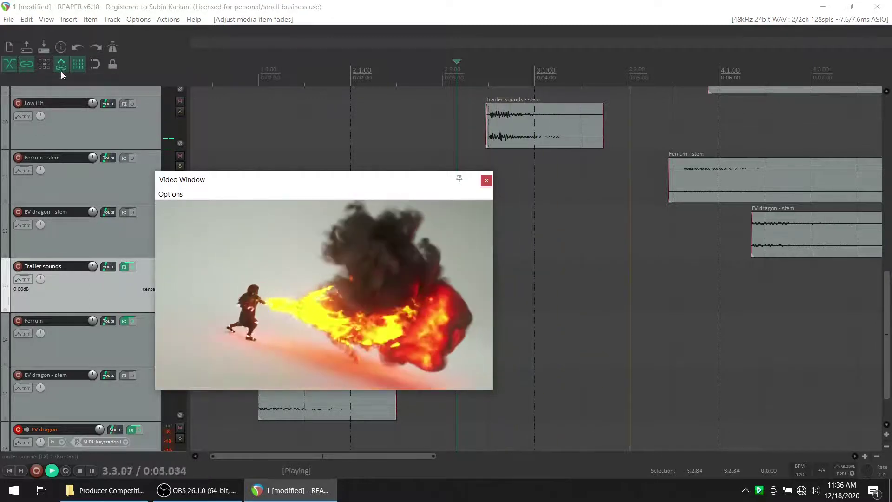
key("space")
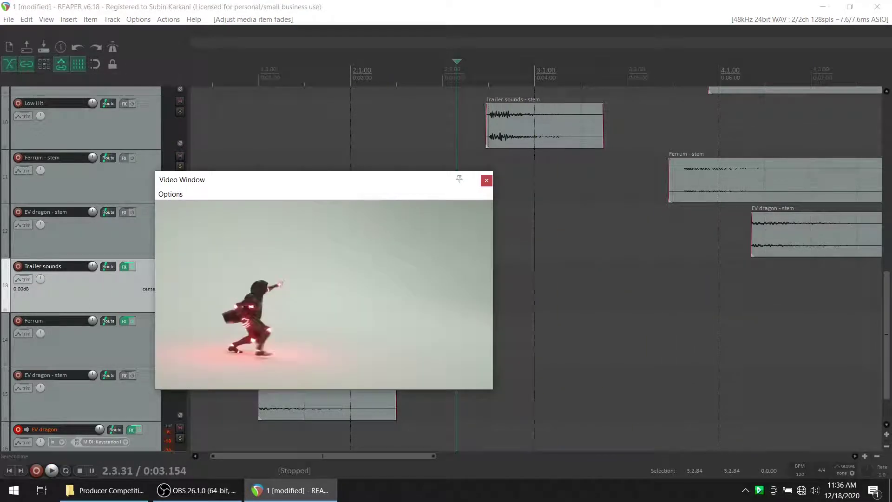
left_click(670, 244)
key("space")
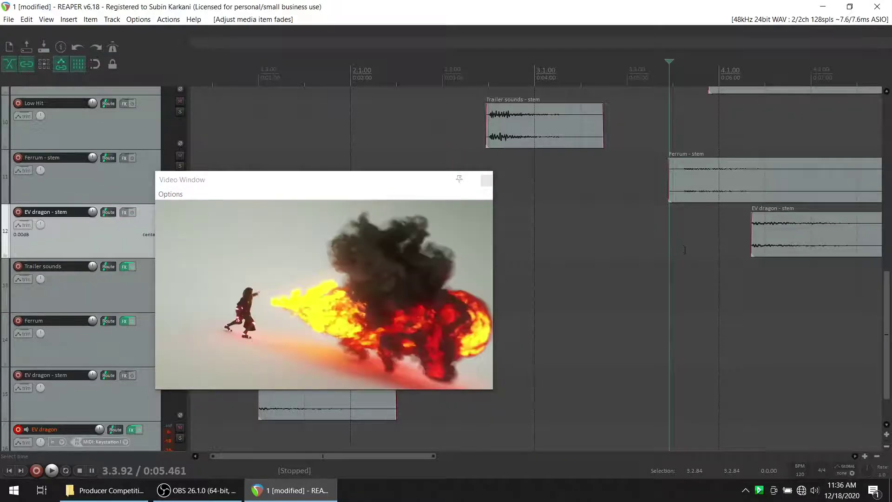
key("space")
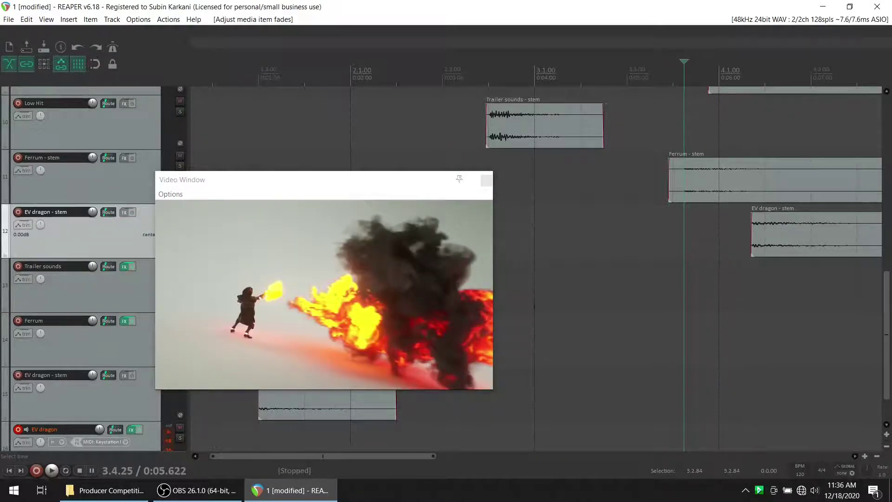
left_click(635, 277)
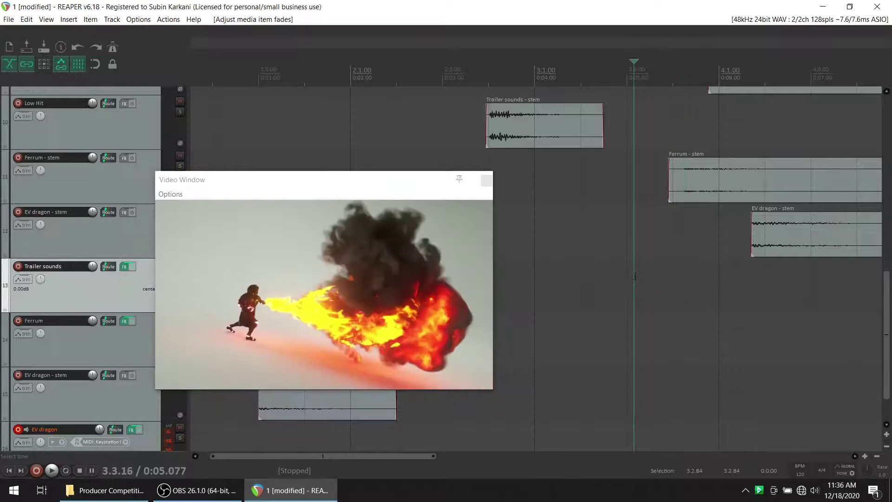
left_click(679, 237)
left_click(685, 232)
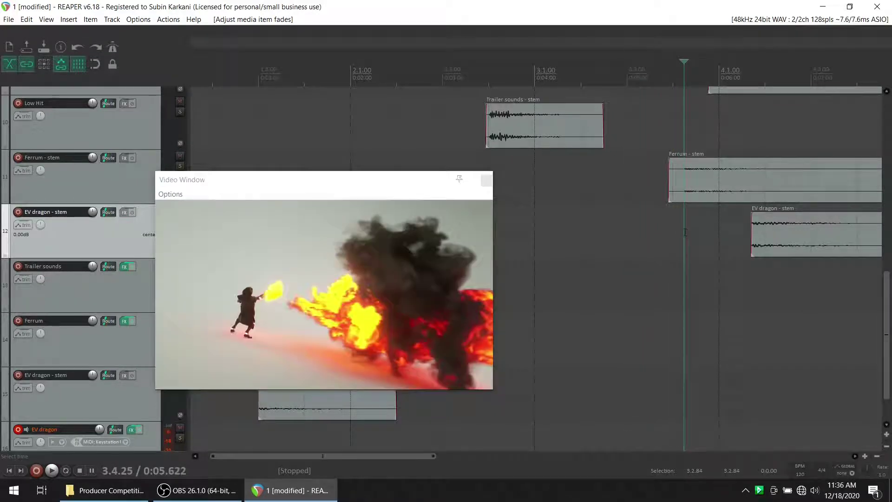
Move the trimmed EV dragon clip to about 0:05.6 with its track above Trailer sounds, checking it against the video.
left_click_drag(316, 408, 742, 412)
left_click_drag(108, 401, 129, 266)
left_click(661, 277)
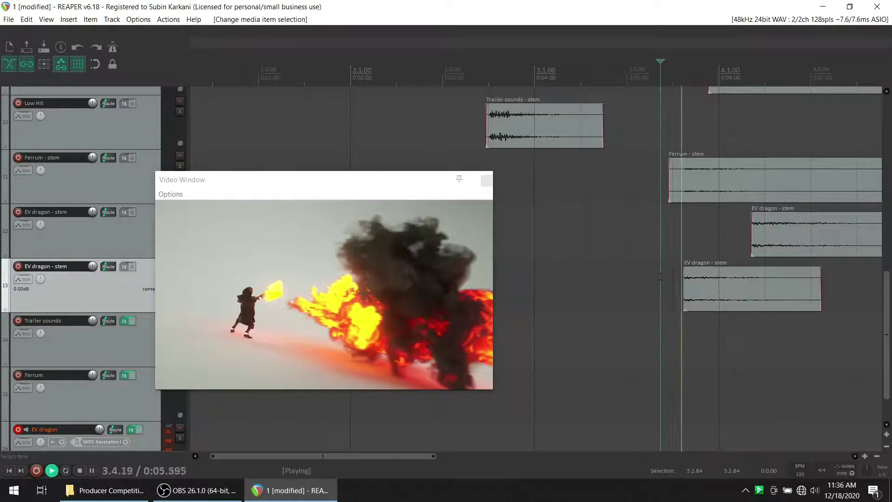
key("space")
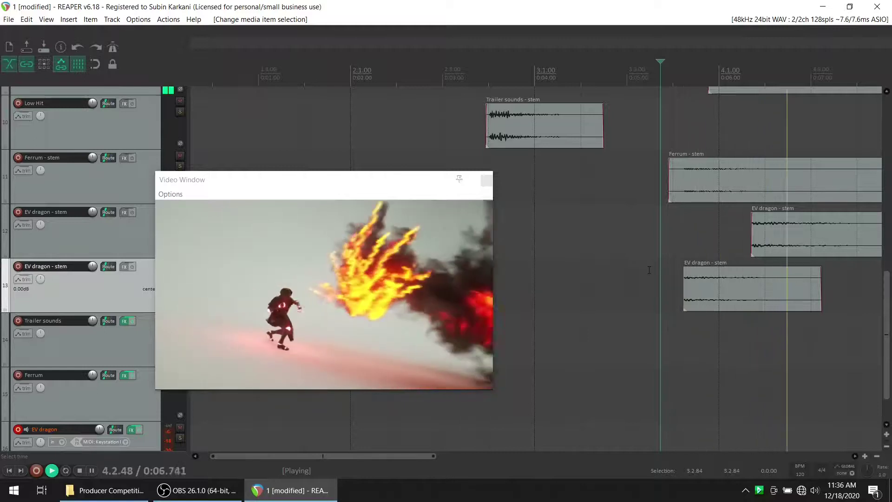
left_click(495, 66)
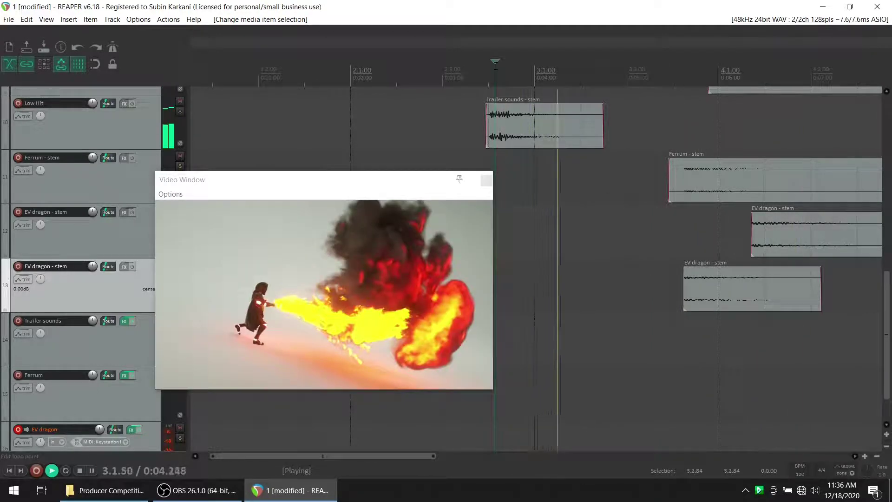
key("space")
left_click(257, 61)
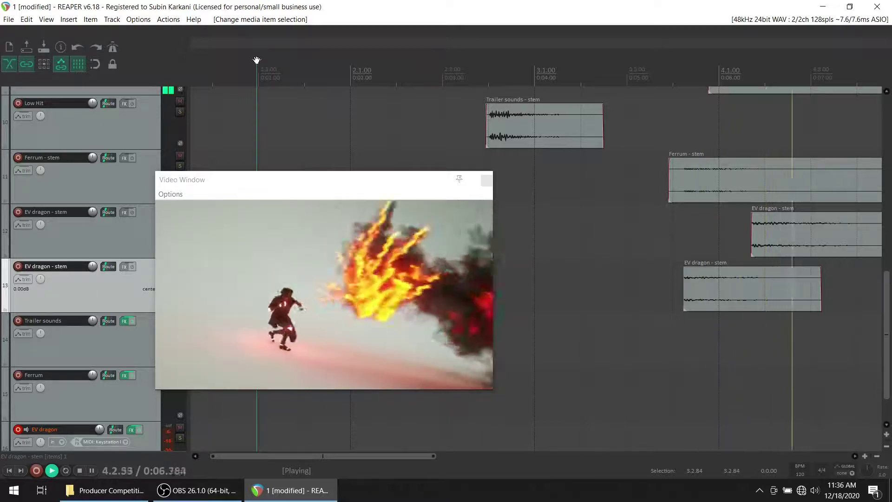
key("space")
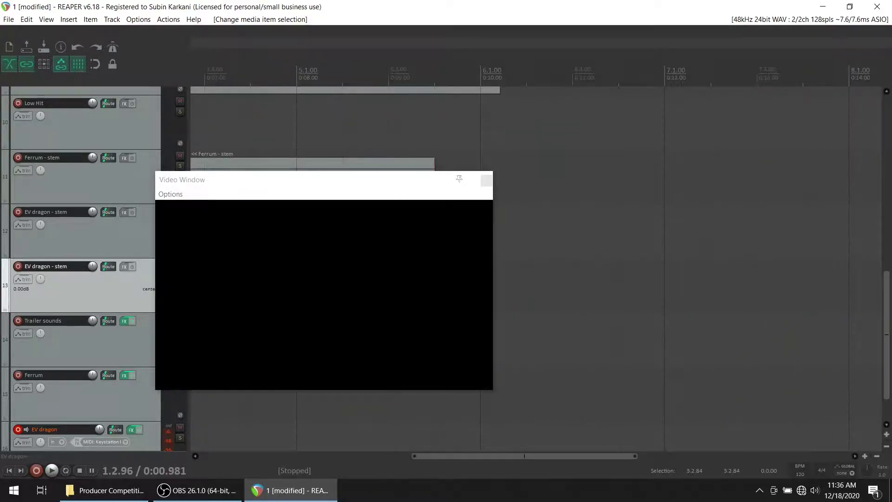
Move the video window off the track controls and play the full mix repeatedly from about 0:03.1.
left_click_drag(307, 187, 661, 186)
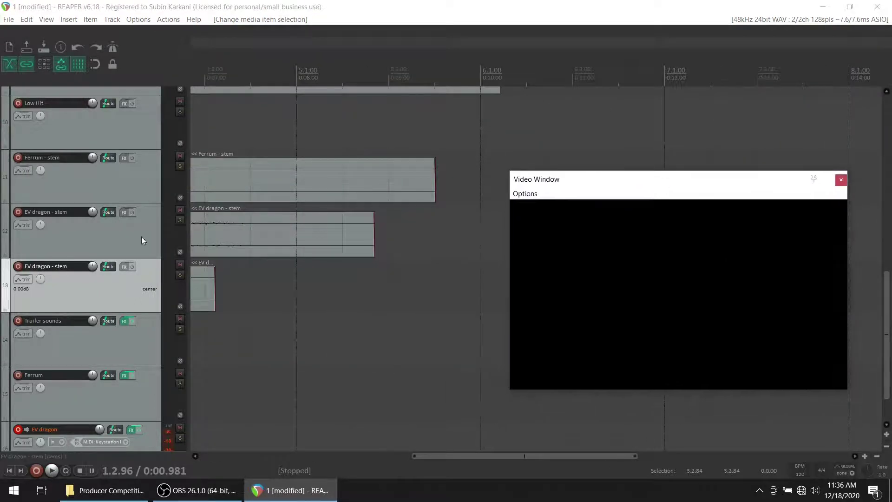
scroll(93, 214, "down", 3)
left_click_drag(538, 456, 387, 458)
left_click_drag(888, 344, 890, 227)
left_click(301, 68)
key("space")
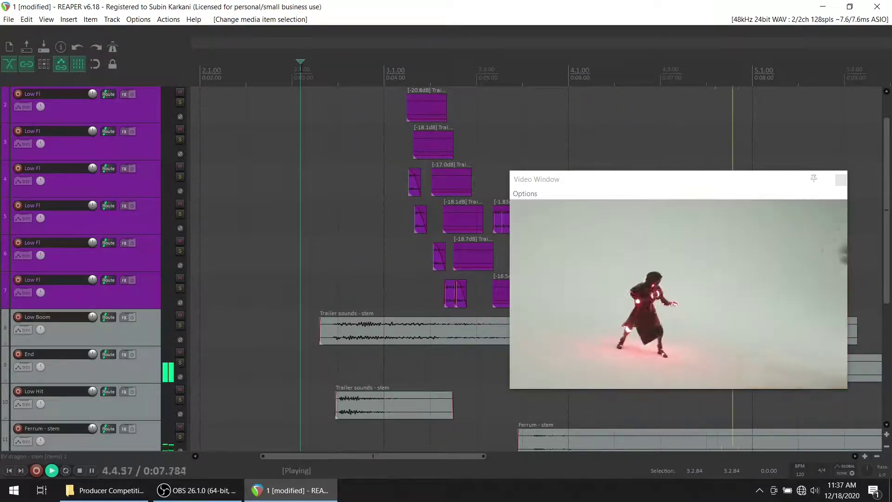
left_click(301, 68)
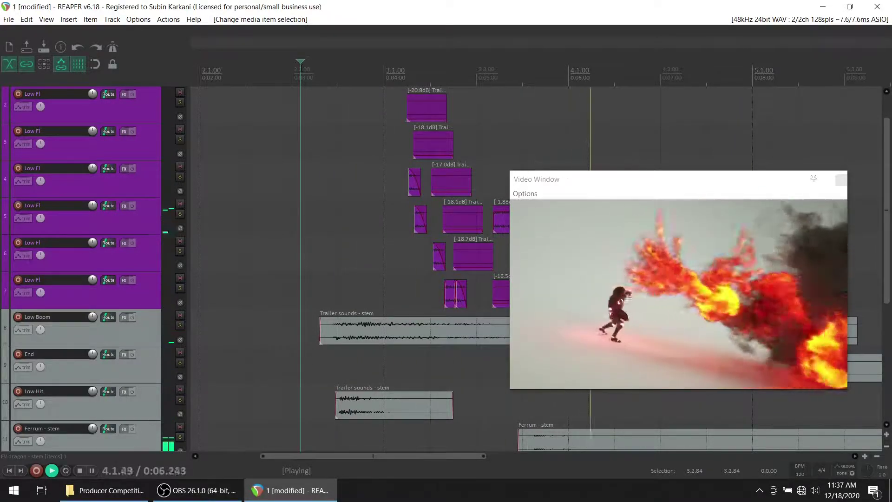
left_click(301, 68)
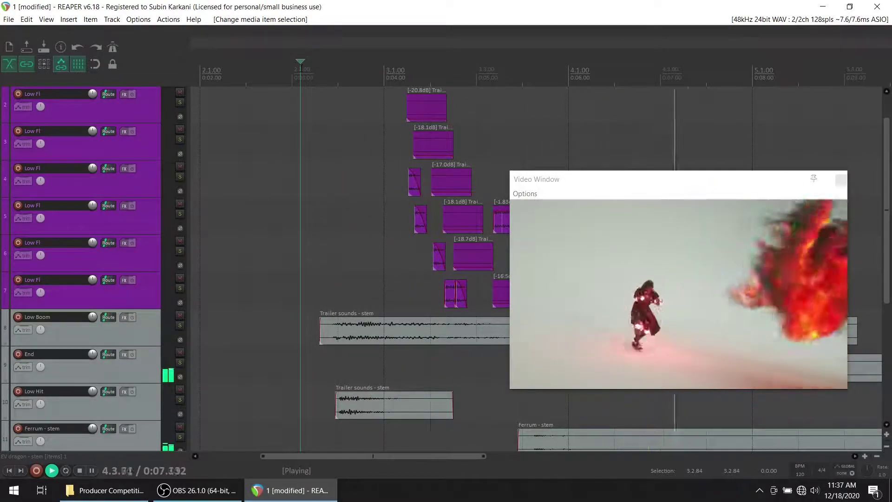
left_click(301, 68)
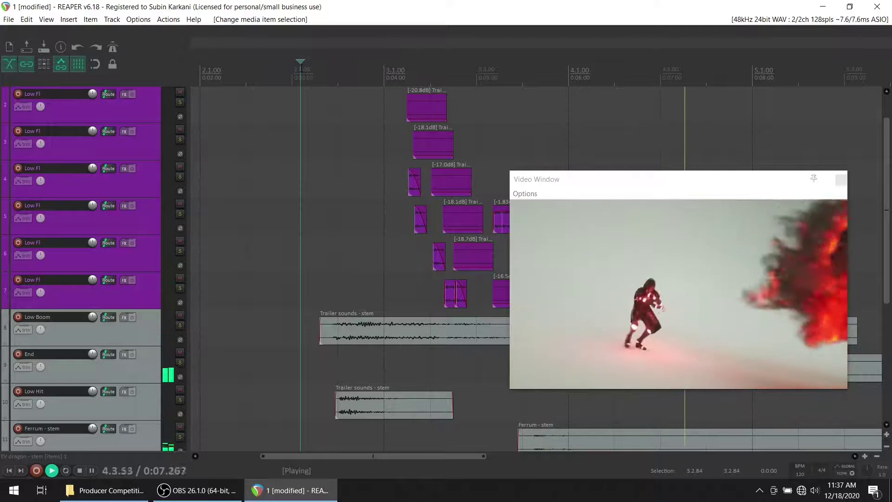
left_click(300, 68)
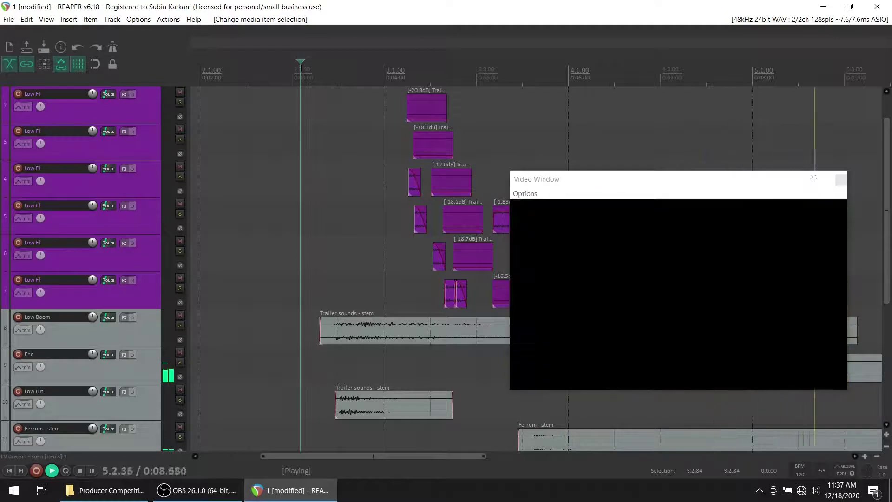
key("space")
Save the project and play the mix once more from about 0:03.1.
left_click(42, 47)
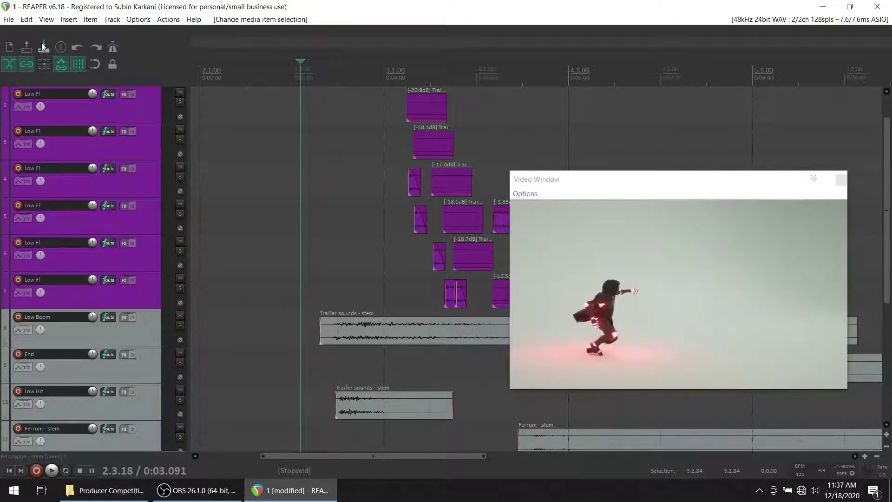
key("space")
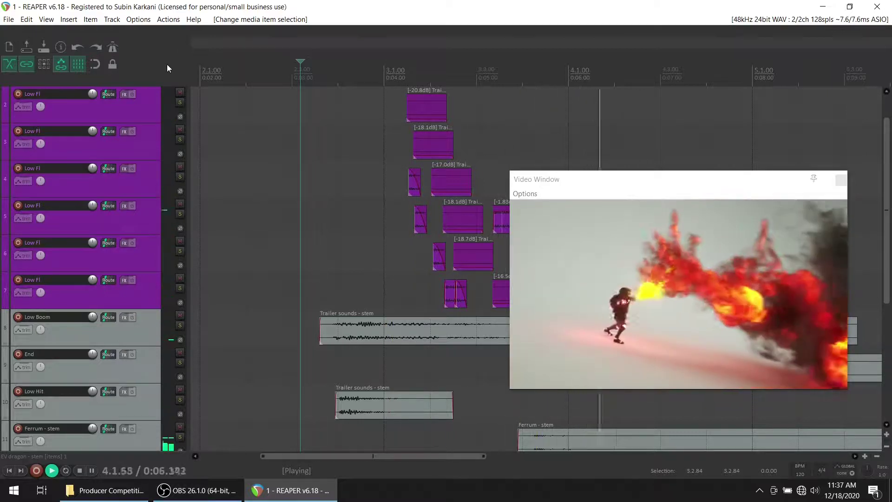
key("space")
Try recording a short MIDI take on the armed EV dragon track from about 0:03.1 and undo it.
scroll(54, 341, "down", 1)
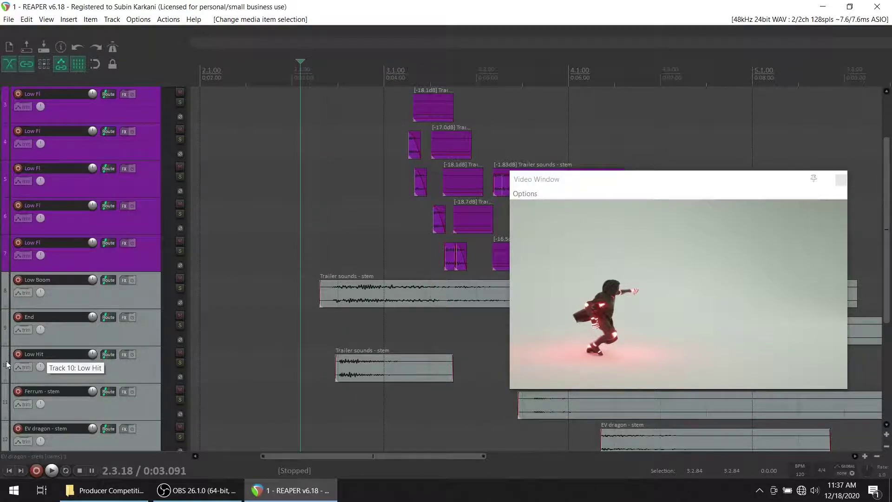
scroll(32, 336, "down", 3)
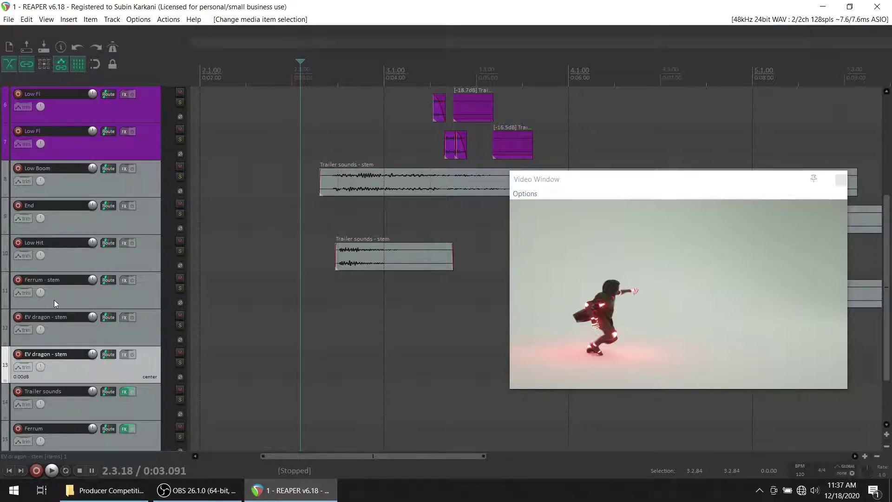
scroll(53, 300, "down", 2)
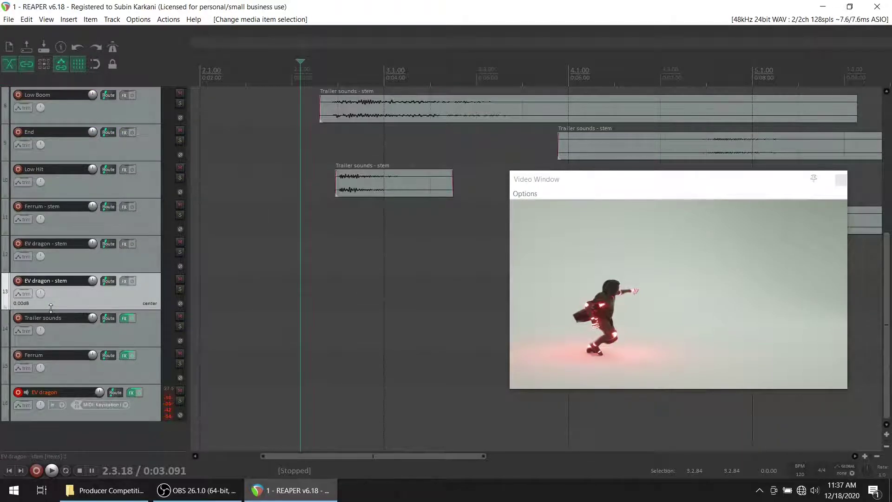
key("ctrl+r")
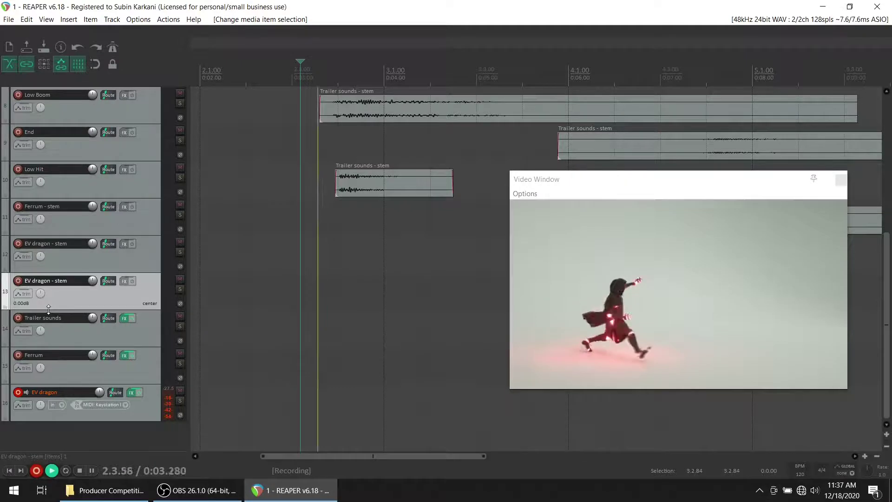
key("space")
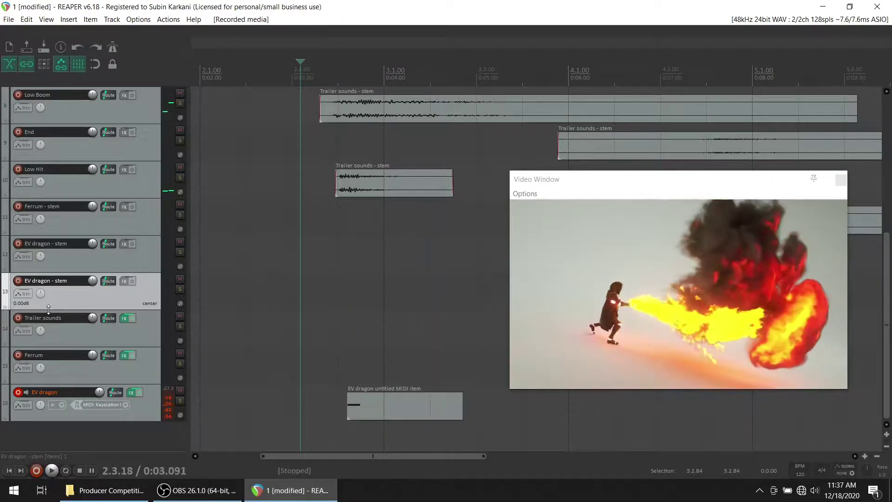
key("ctrl+z")
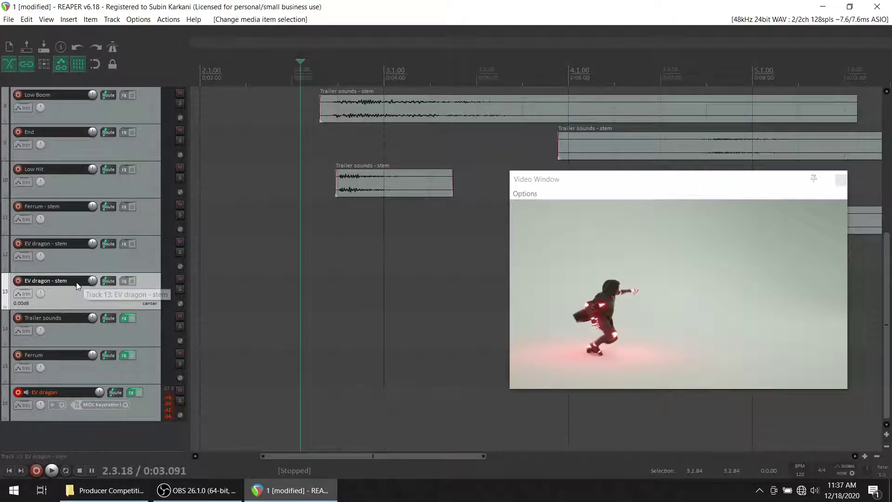
Record a MIDI take on the EV dragon track from the start of the project.
scroll(340, 387, "down", 2)
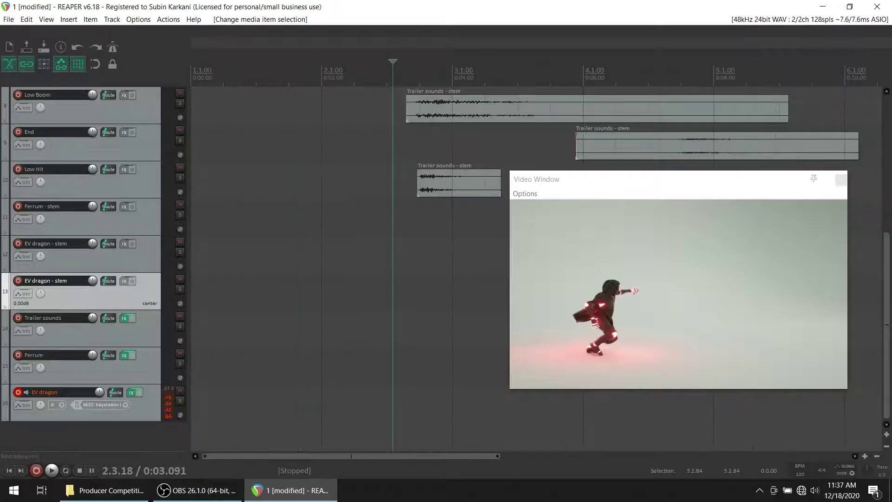
left_click(191, 65)
key("ctrl+r")
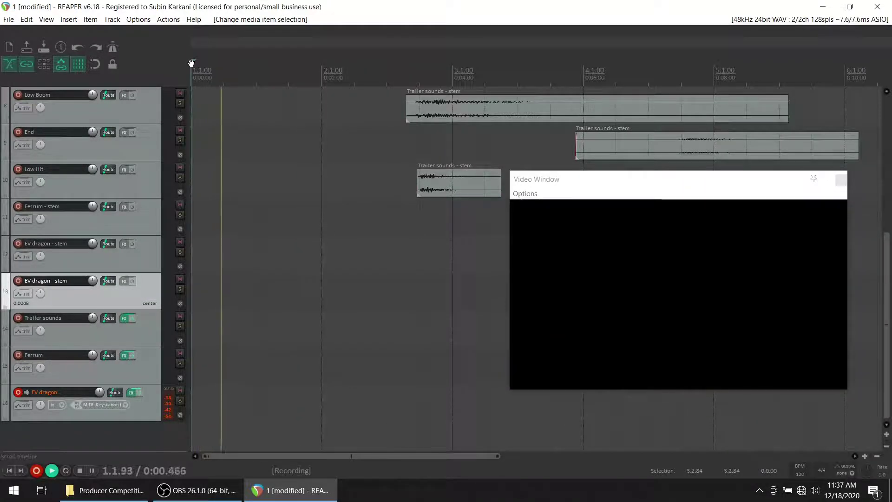
key("space")
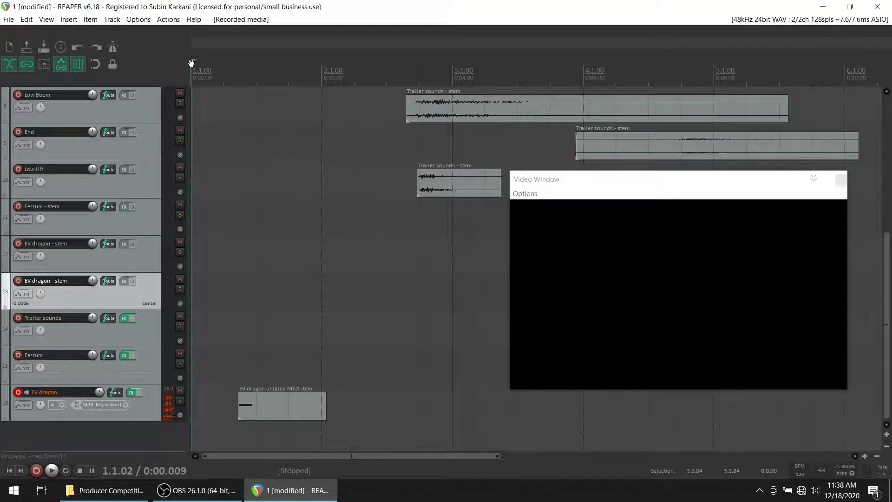
Check the recorded EV dragon take's notes in the MIDI editor and delete the take.
double_click(278, 416)
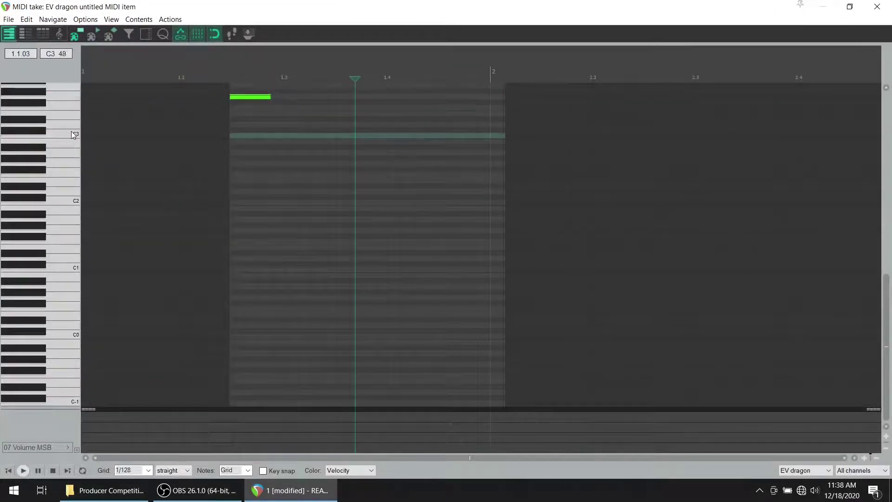
left_click(877, 6)
left_click(274, 400)
key("Delete")
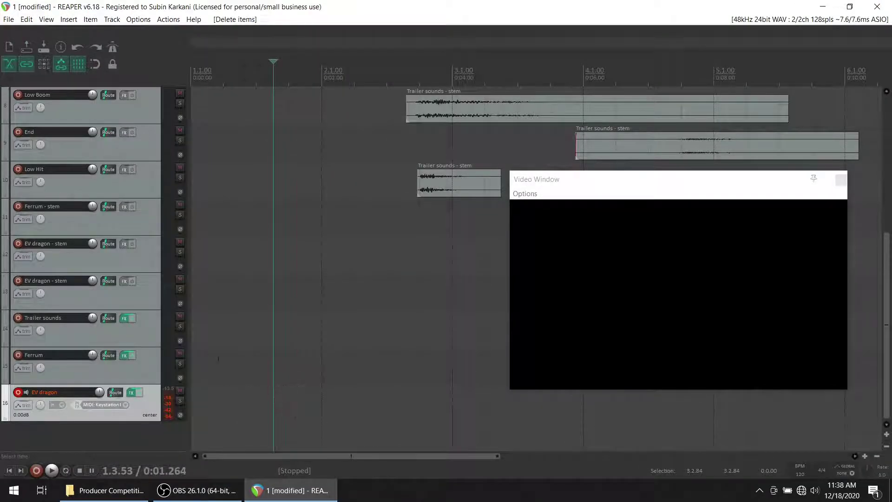
Record repeated trial MIDI takes on the EV dragon track from 1.1.37, deleting each one.
left_click(203, 348)
key("ctrl+r")
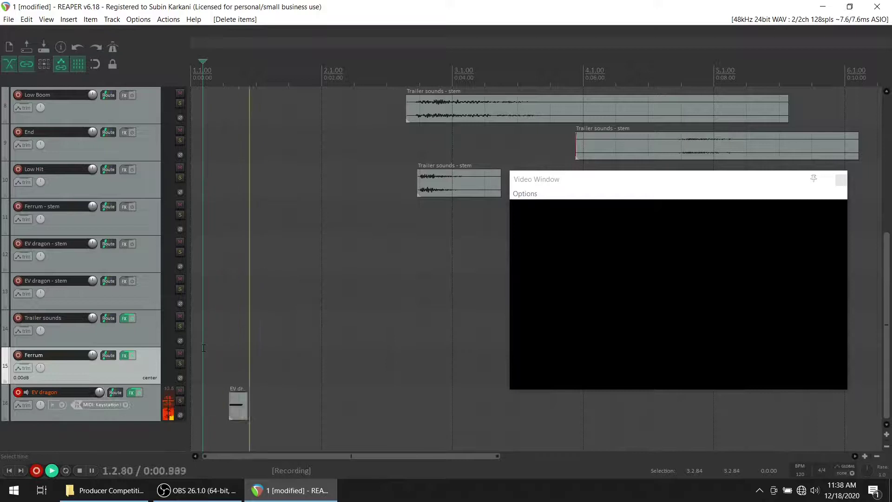
key("space")
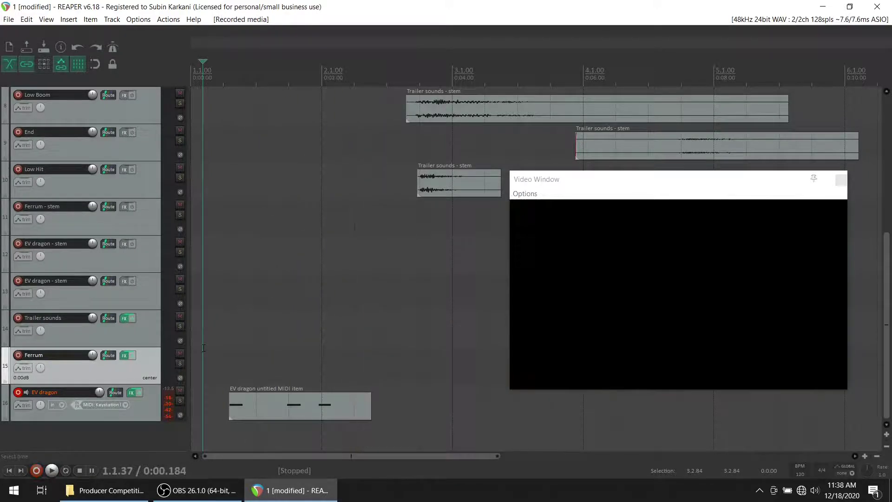
key("Delete")
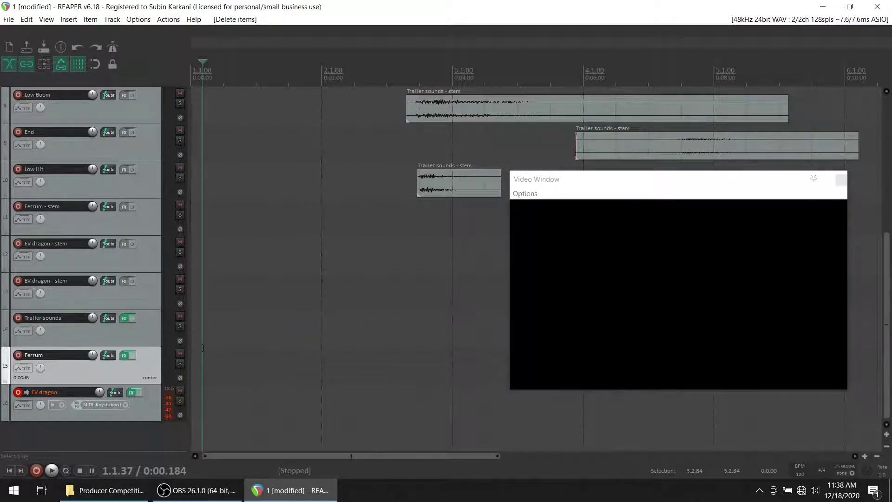
key("ctrl+r")
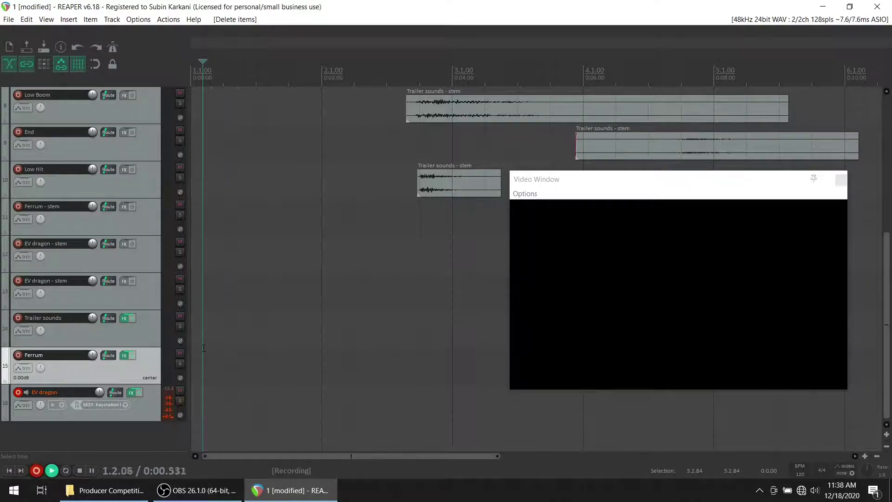
key("space")
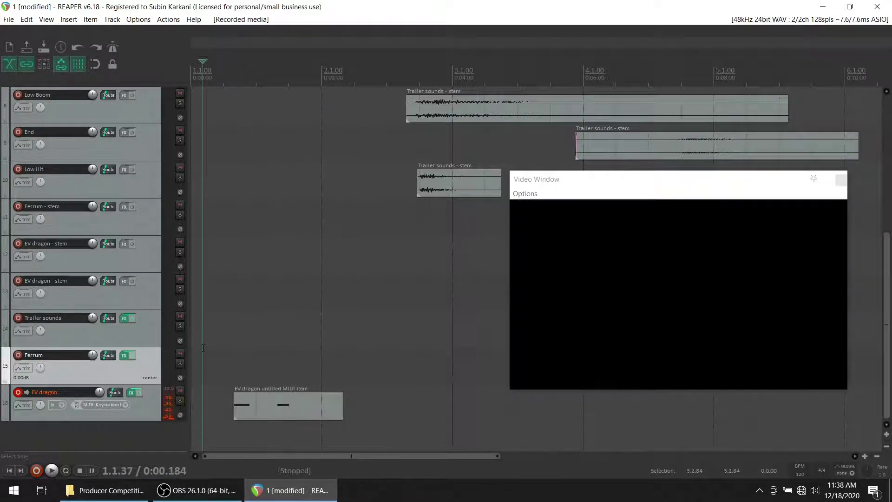
key("ctrl+r")
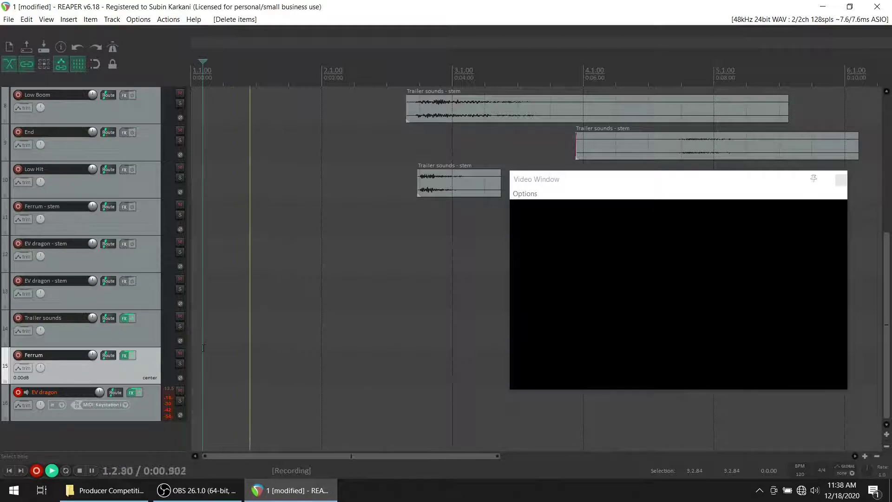
key("space")
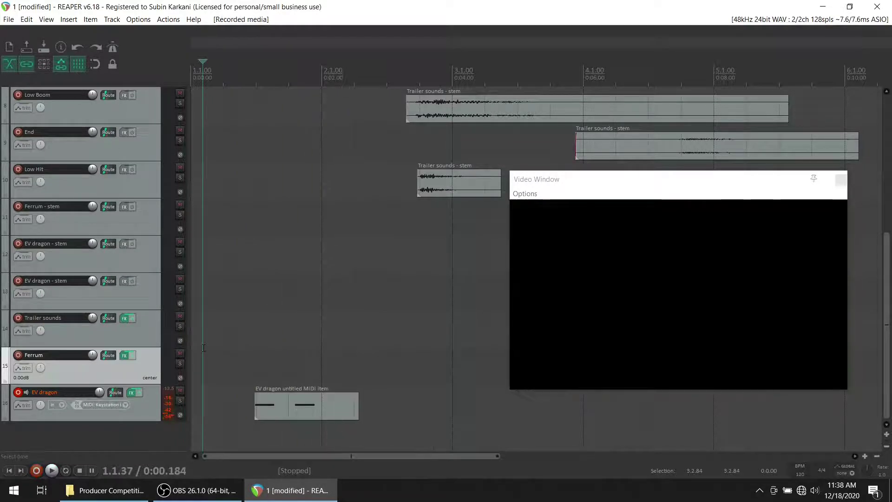
key("Delete")
key("ctrl+r")
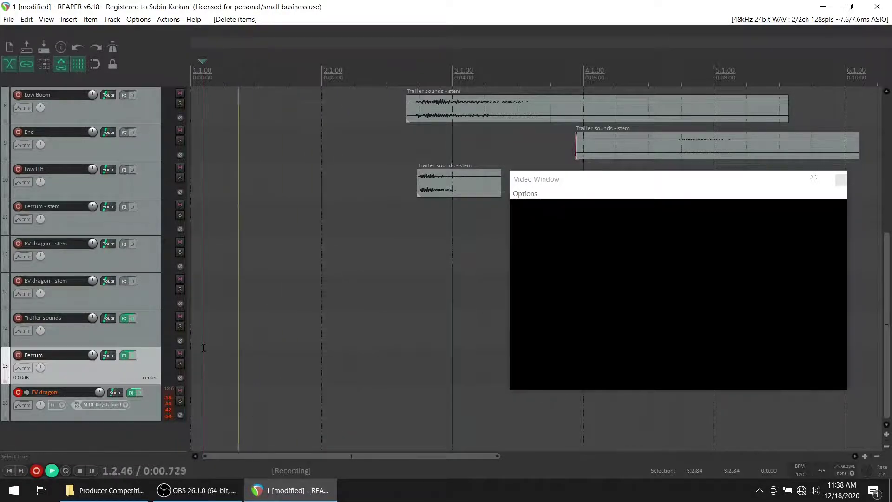
key("space")
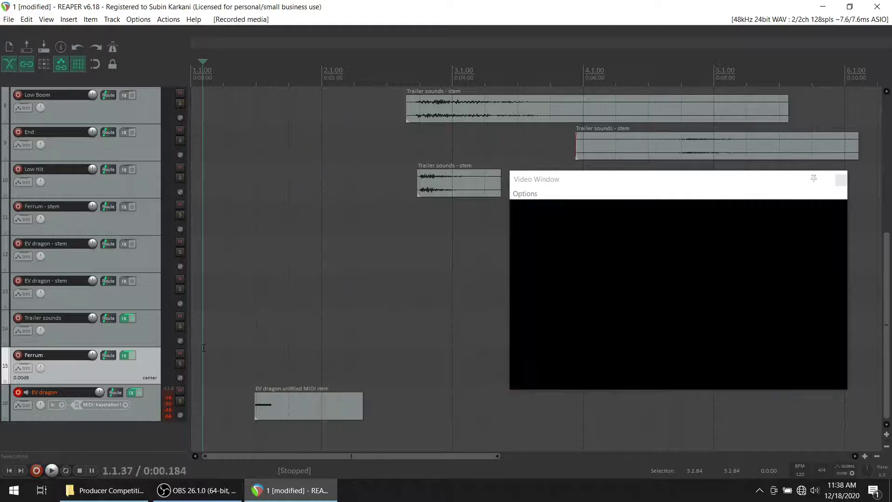
key("Delete")
key("ctrl+r")
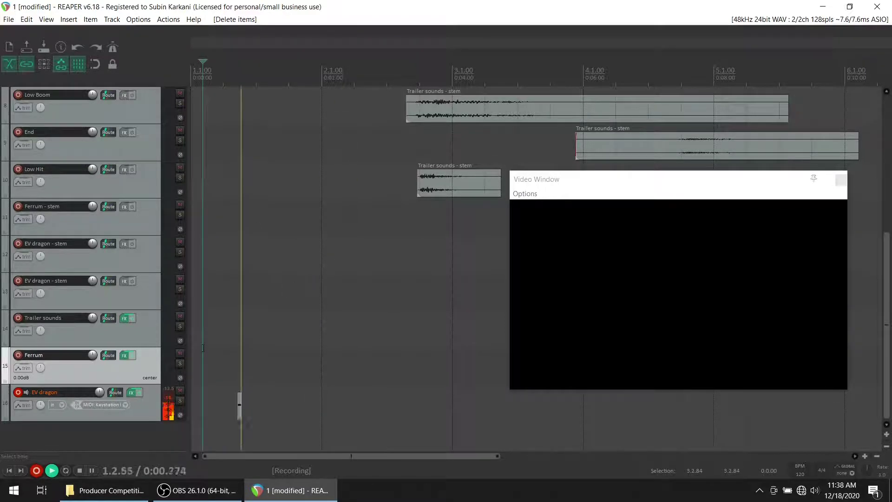
key("space")
key("Delete")
Record a fresh MIDI take on the EV dragon track from 1.1.37 and move the item to start at 1.2.00.
key("ctrl+r")
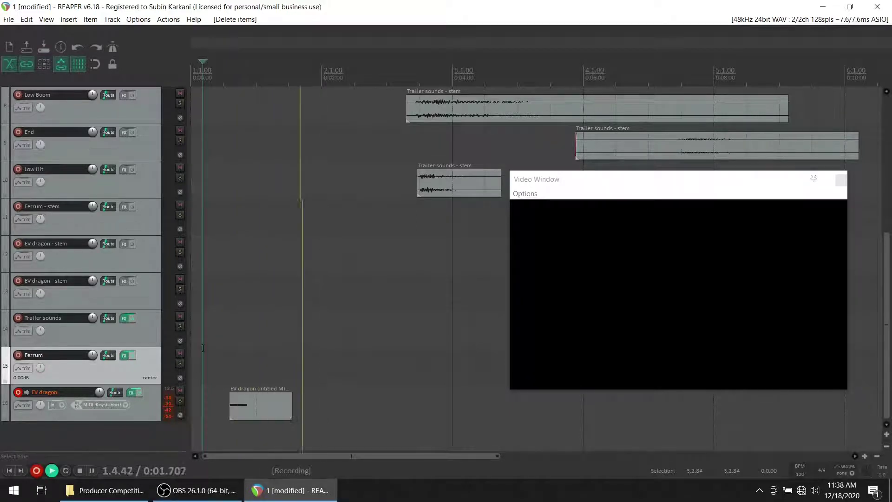
key("space")
key("space")
key("space")
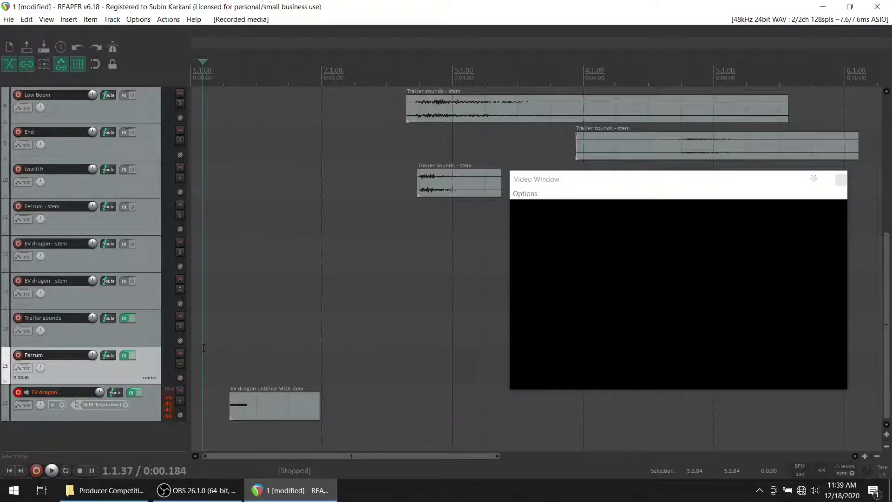
left_click_drag(264, 405, 258, 406)
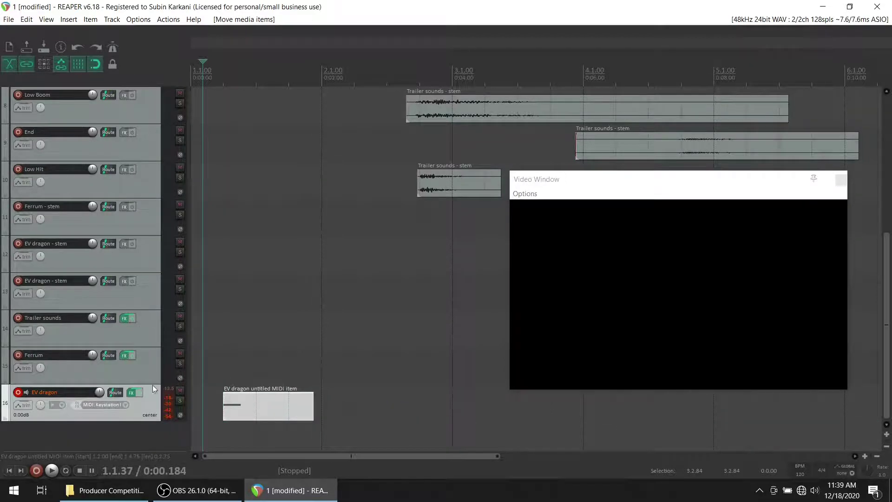
Render the EV dragon track to a stereo stem track with the original muted, and save the project.
right_click(149, 405)
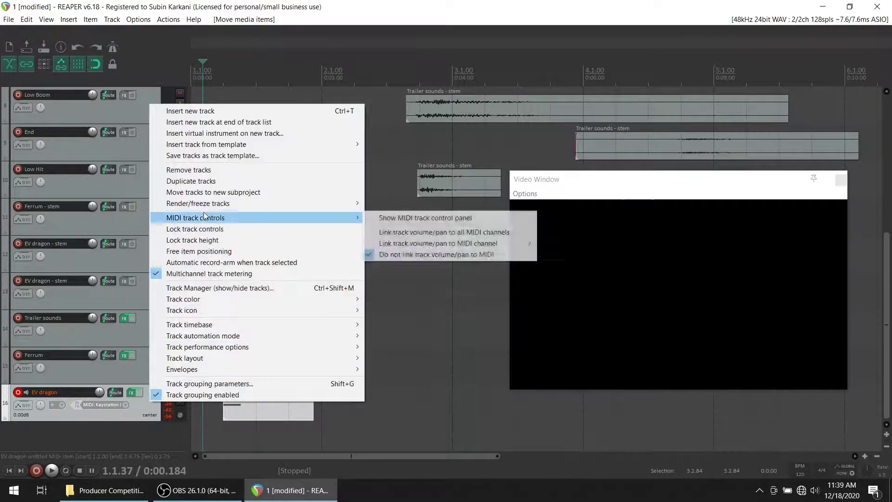
mouse_move(309, 208)
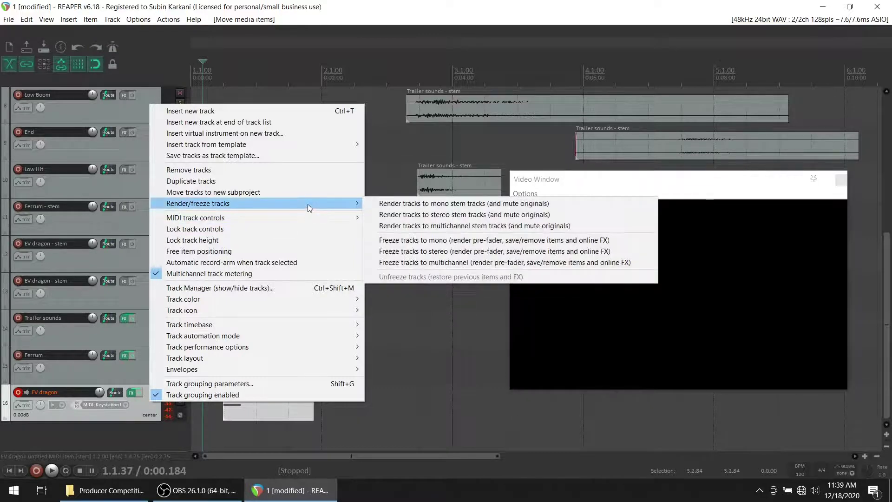
left_click(411, 214)
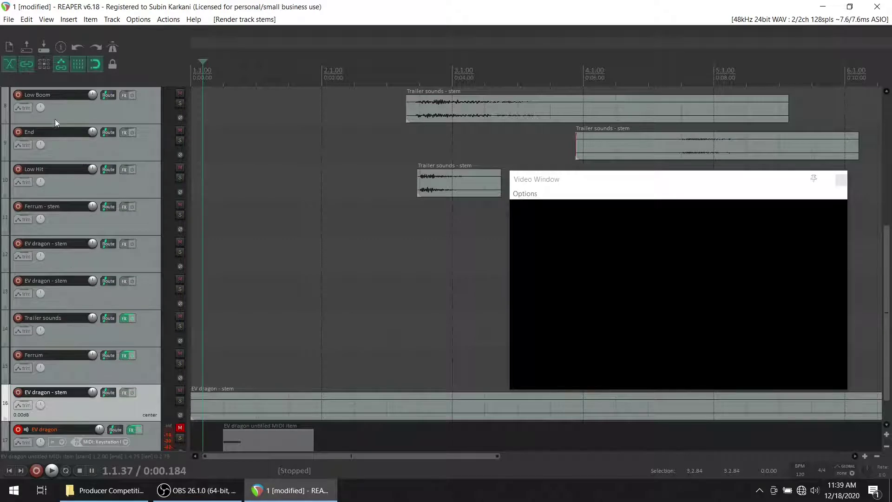
left_click(44, 48)
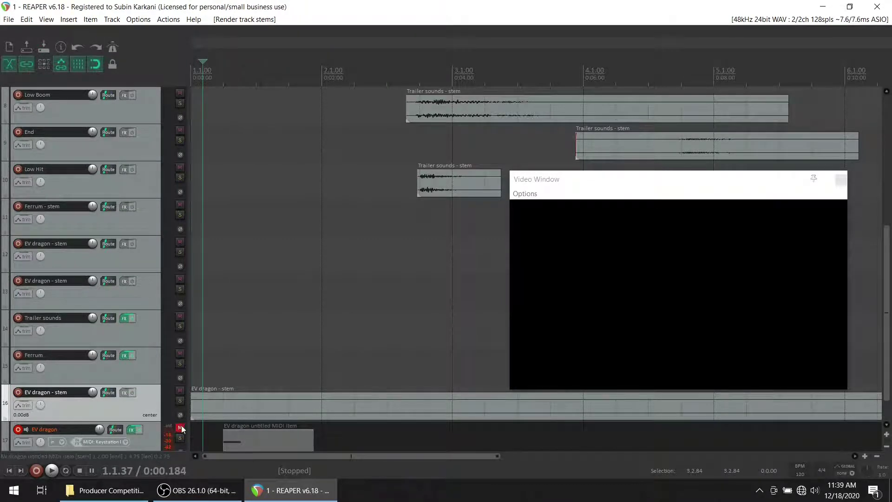
Unmute the original EV dragon track and delete its MIDI item.
left_click(241, 444)
key("F5")
key("Delete")
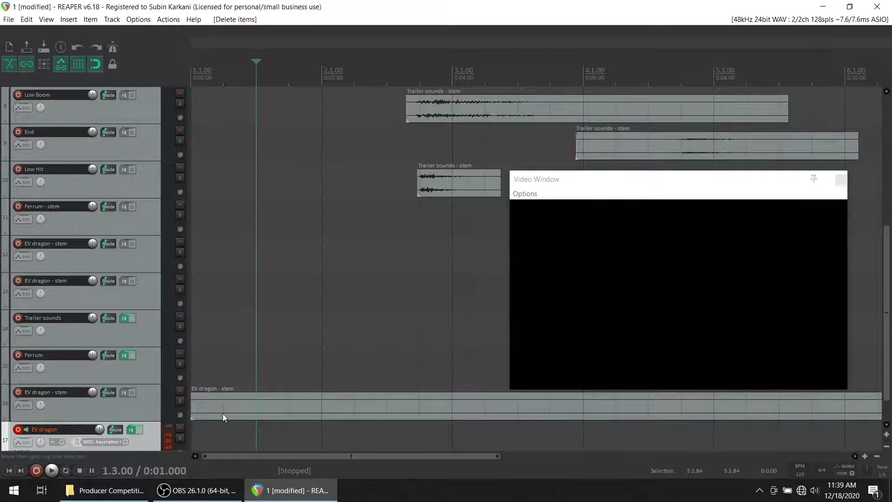
Split the new EV dragon stem at 1.2.00, delete the part before it and adjust the remaining item's fade-in.
left_click(223, 411)
key("space")
key("space")
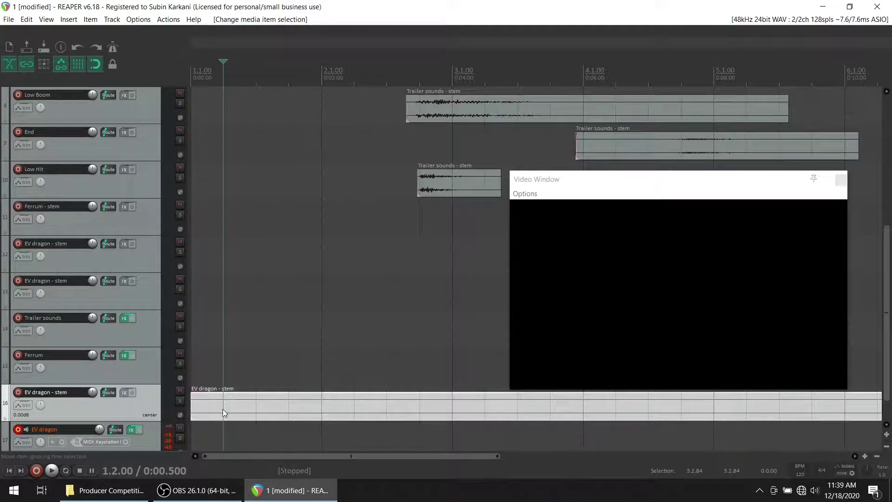
key("s")
left_click(212, 405)
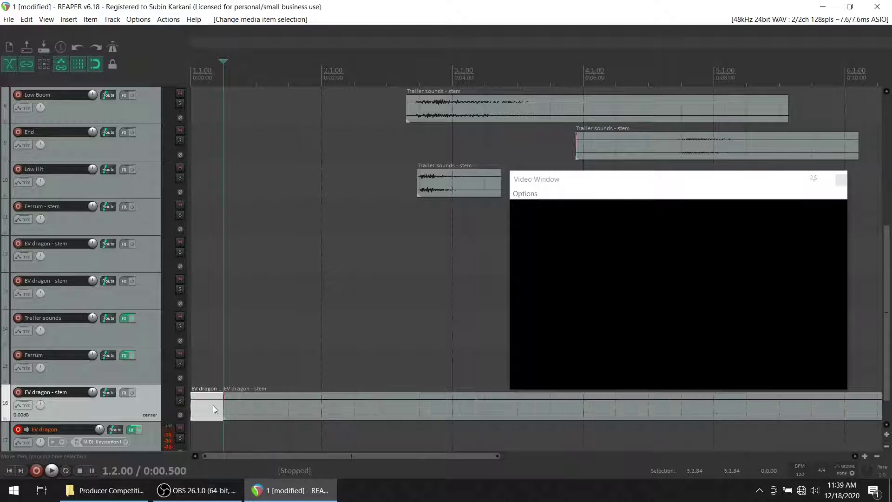
key("Delete")
left_click_drag(224, 393, 224, 391)
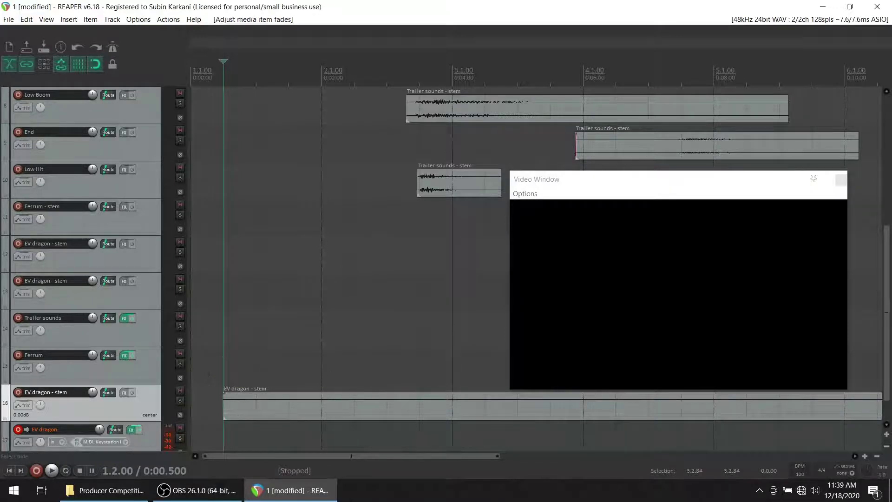
Play back the EV dragon stem, split it at 1.4.00 and delete everything after the split.
key("space")
key("space")
left_click(289, 405)
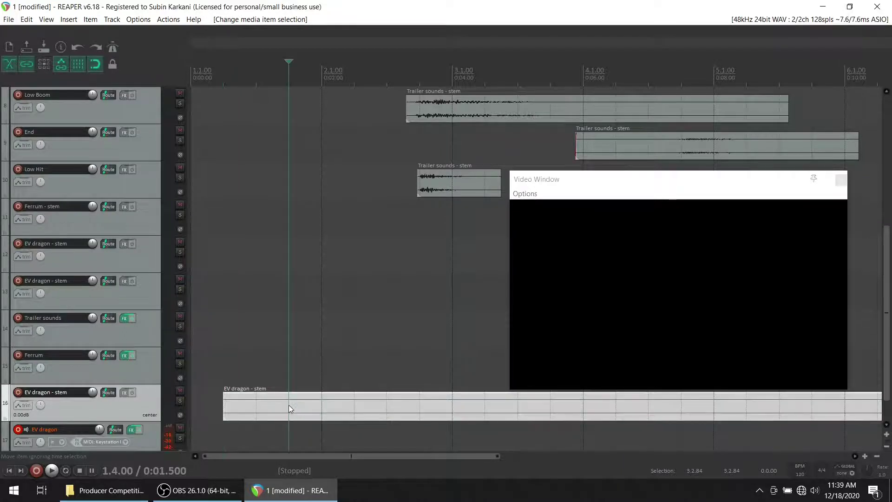
key("s")
key("Delete")
Move the trimmed EV dragon stem item onto the first Low Fl track, starting at 1.4.00.
left_click_drag(256, 409, 256, 186)
left_click_drag(890, 268, 890, 141)
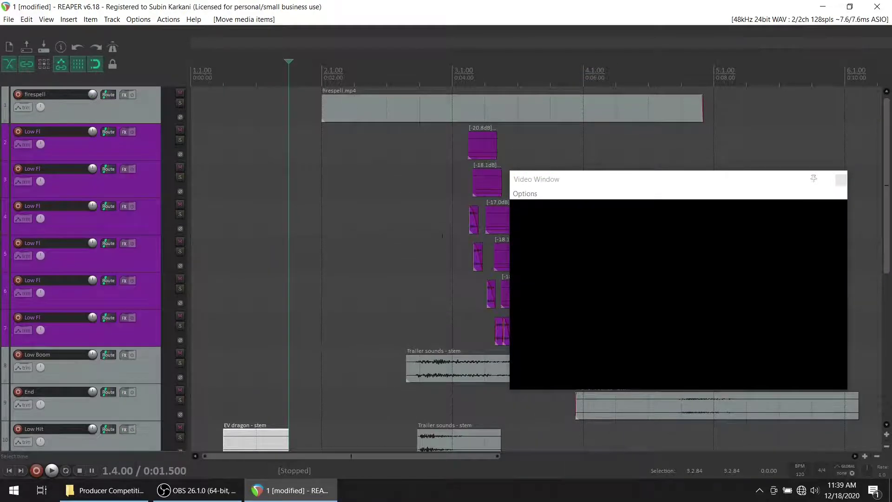
left_click_drag(261, 444, 327, 147)
Reposition the video window so that it no longer covers the main group of Low Fl items.
left_click(804, 184)
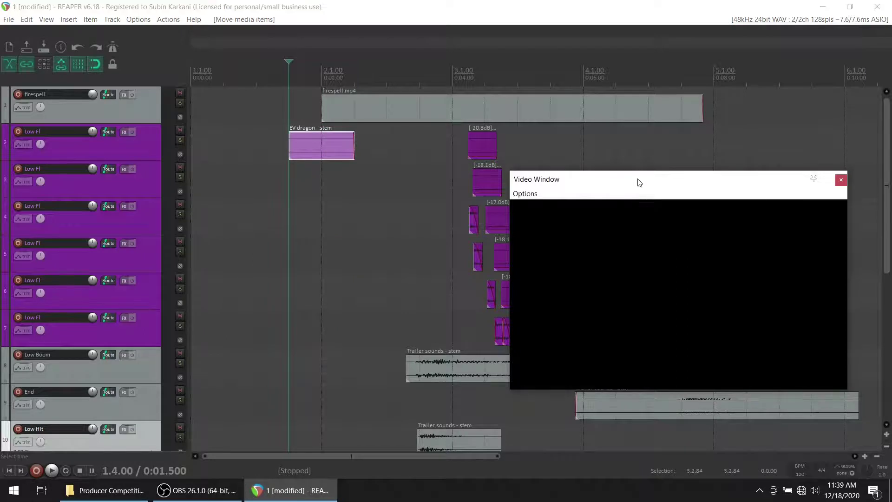
left_click_drag(640, 183, 307, 289)
scroll(531, 157, "up", 3)
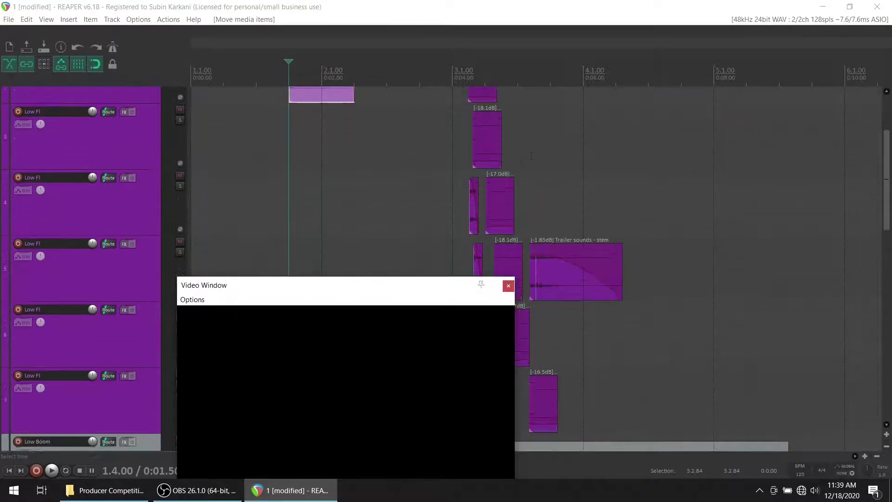
scroll(628, 174, "up", 4)
scroll(673, 279, "down", 4)
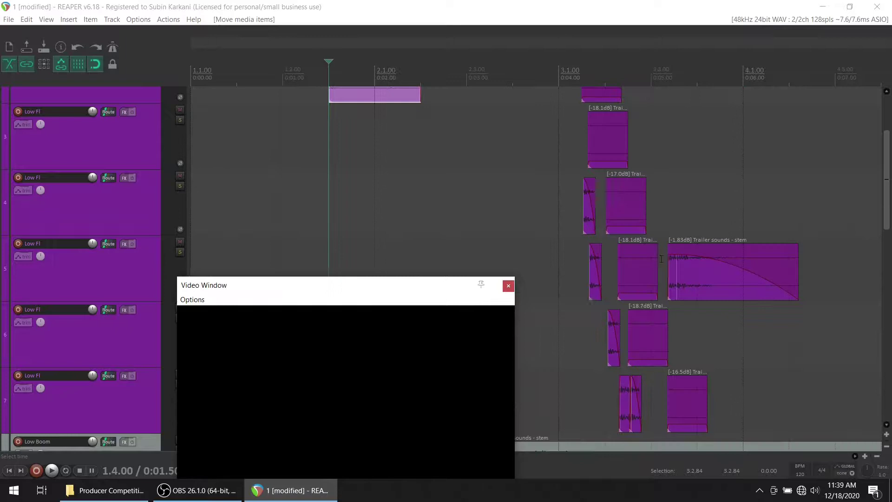
Move the EV dragon stem to start at 2.2.00 on the first Low Fl track and place the cursor at that track's Trailer sounds item.
left_click(581, 115)
scroll(581, 115, "up", 5)
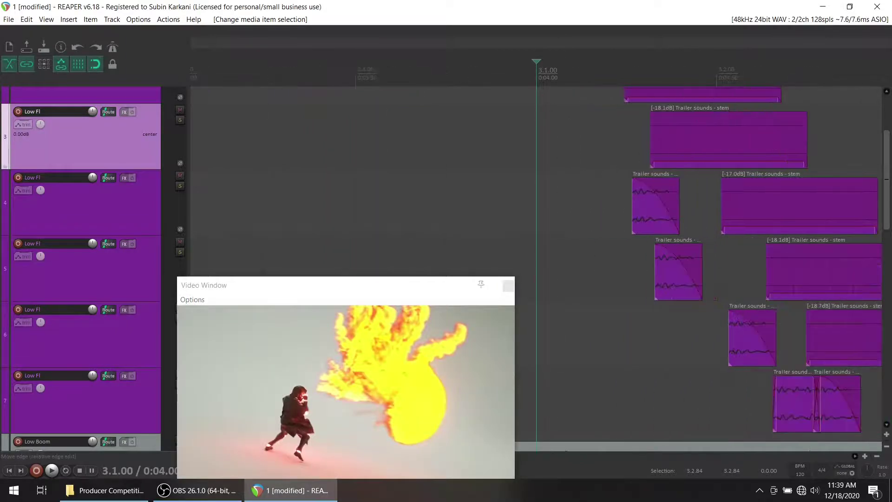
scroll(888, 219, "up", 2)
scroll(248, 168, "down", 3)
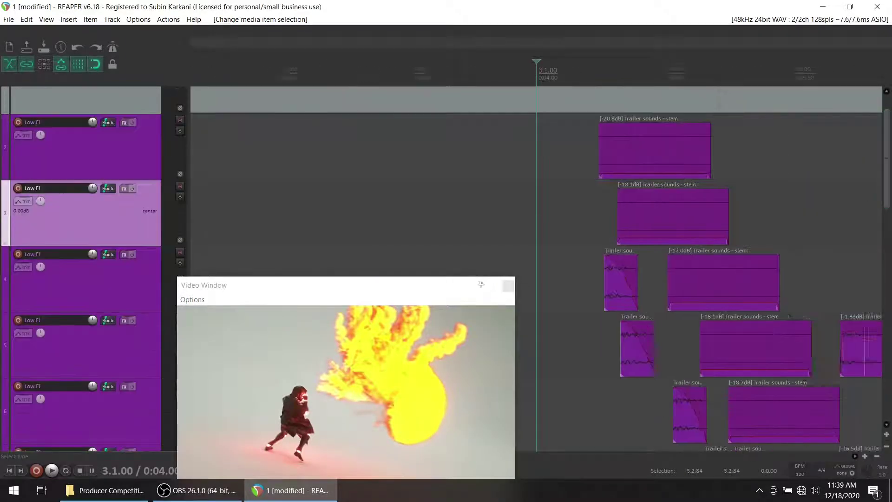
left_click_drag(248, 168, 414, 158)
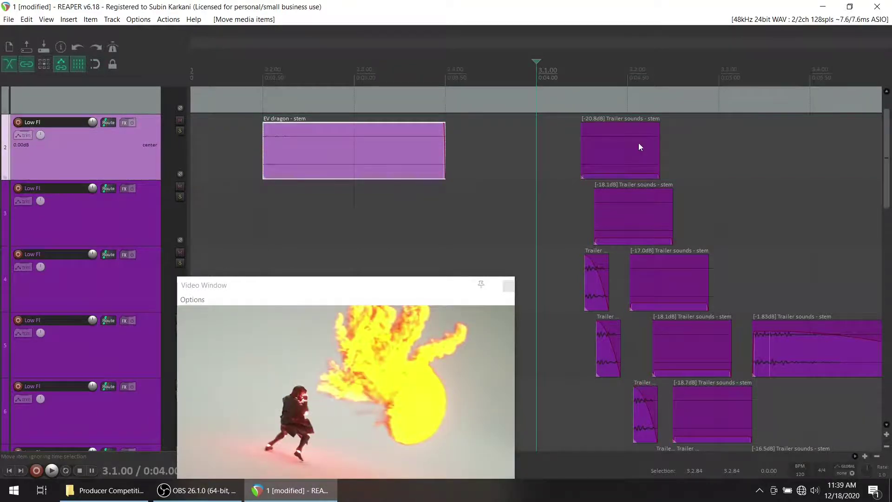
left_click(583, 151)
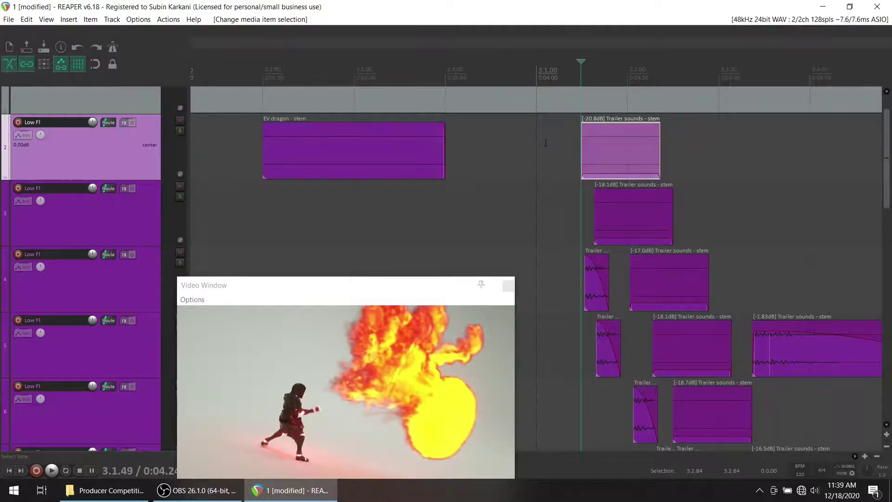
Replace the Trailer sounds item on the first Low Fl track with the EV dragon stem starting at 3.1.49, and play from 3.1.00.
key("Delete")
left_click_drag(312, 155, 611, 158)
left_click(493, 101)
key("space")
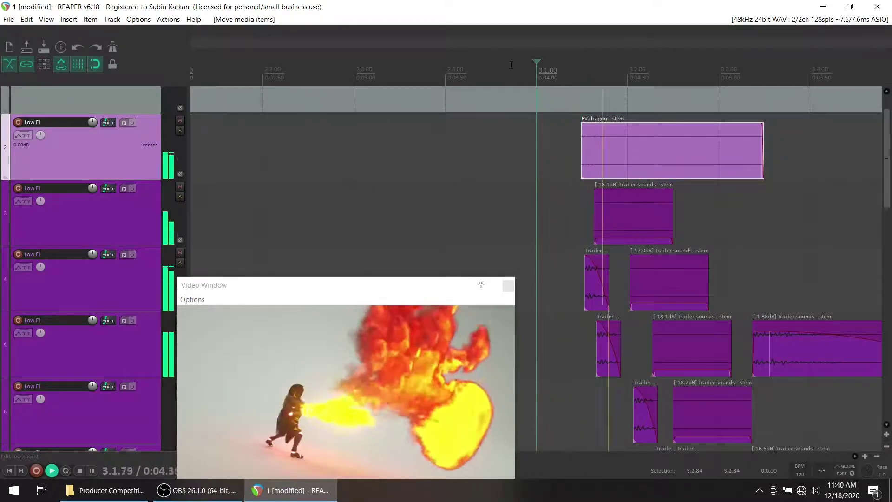
key("space")
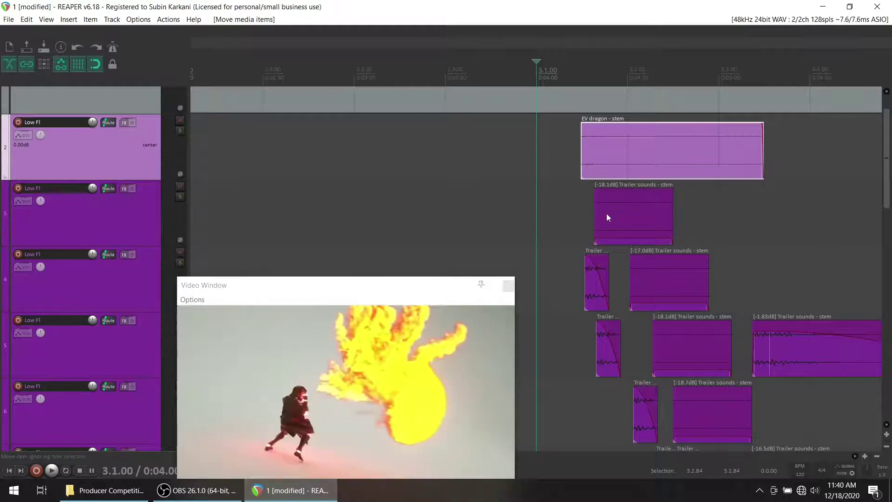
Replace the -18.1dB and -17.0dB Trailer sounds items on the second and third Low Fl tracks with EV dragon stem copies at the same start points.
left_click(580, 154)
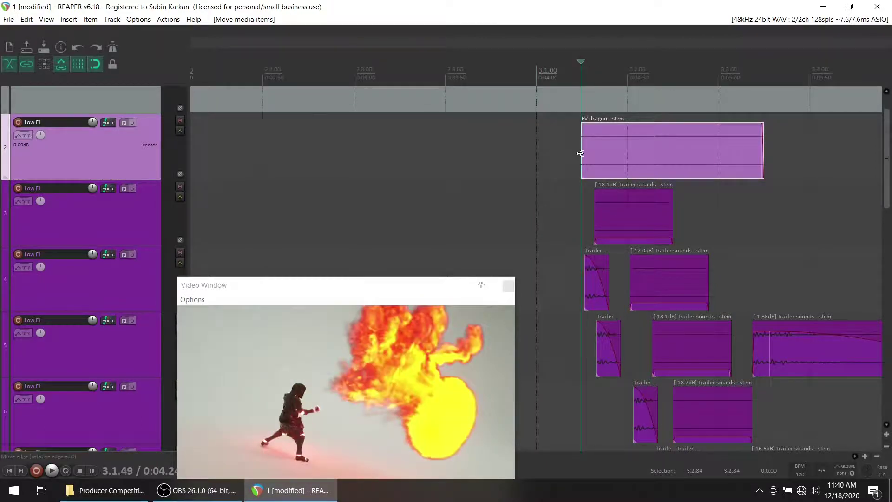
left_click(595, 213)
key("Delete")
key("ctrl+v")
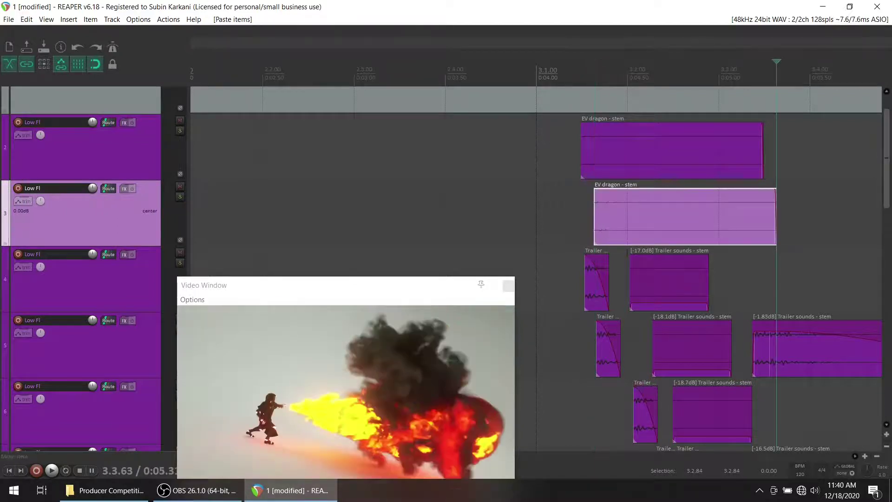
left_click(631, 279)
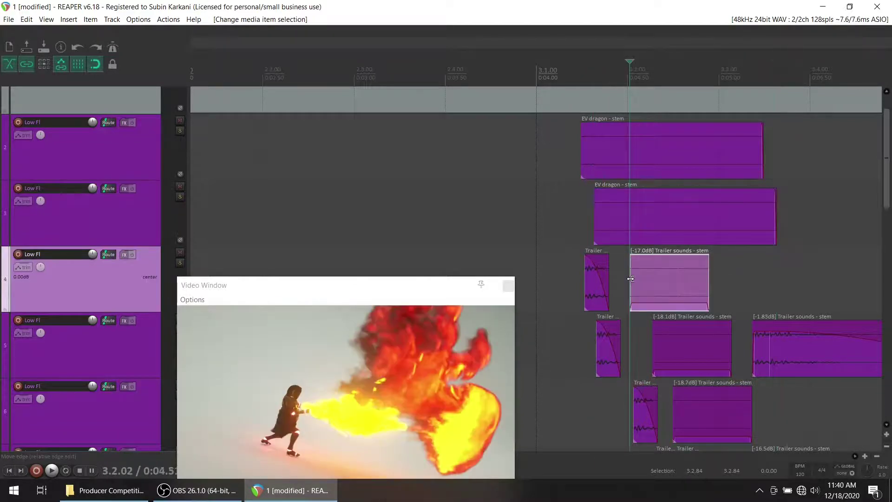
key("Delete")
key("ctrl+v")
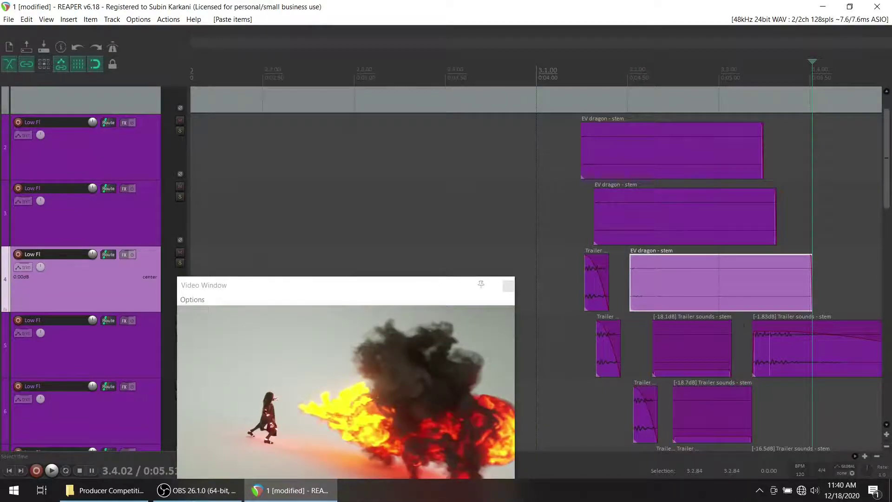
Replace the -18.7dB and -16.5dB Trailer sounds items on the fifth and sixth Low Fl tracks with EV dragon stem copies at 3.2.50 and 3.3.35.
scroll(623, 330, "down", 3)
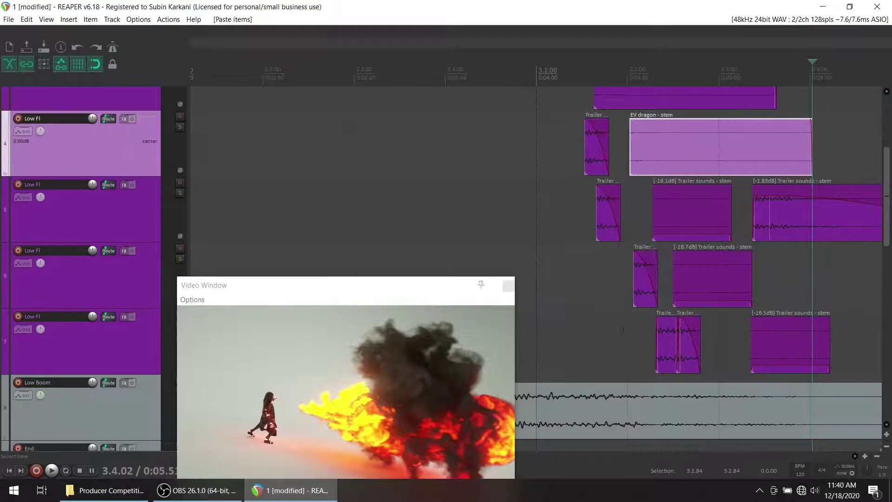
left_click(672, 277)
key("Delete")
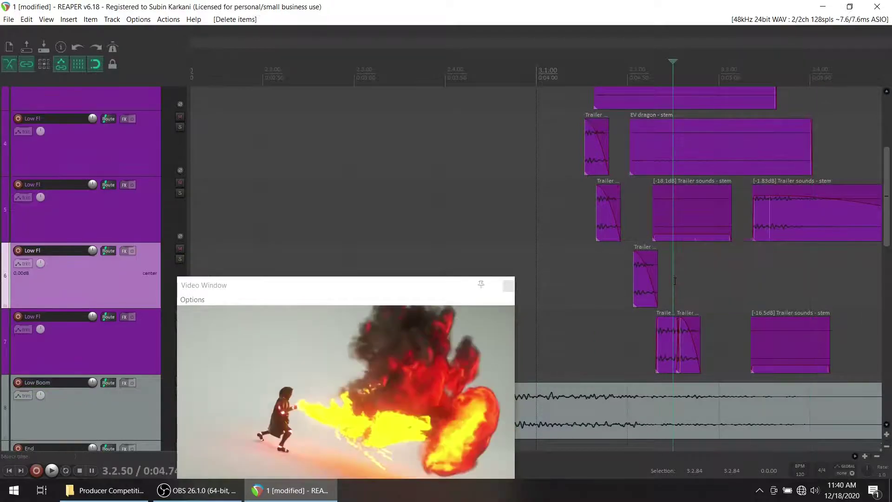
left_click(677, 285, "ctrl")
left_click(755, 345)
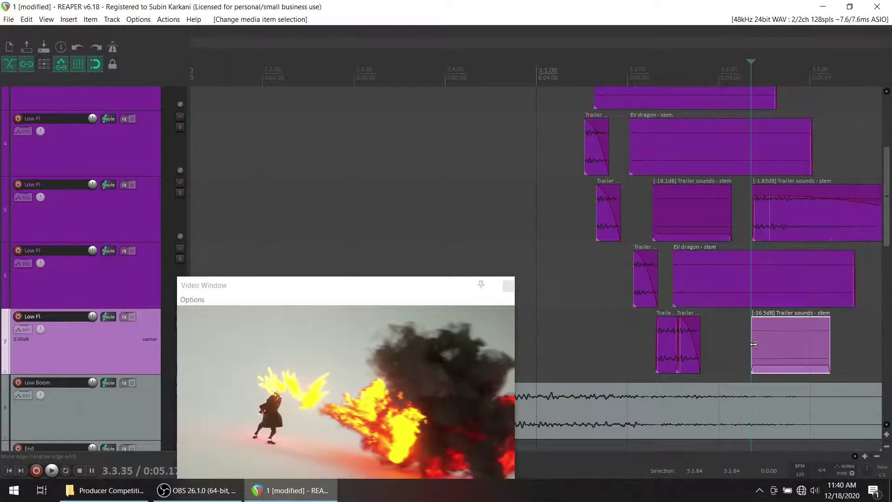
key("Delete")
key("ctrl+v")
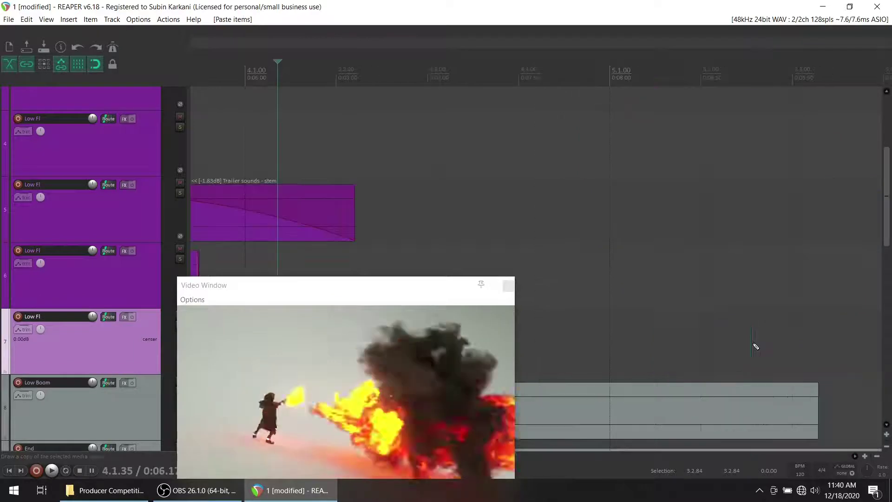
Move the video window away from the start of the Low Fl items and play the layered sounds repeatedly from 3.1.00.
left_click_drag(432, 281, 660, 270)
left_click_drag(400, 458, 341, 433)
left_click(228, 215)
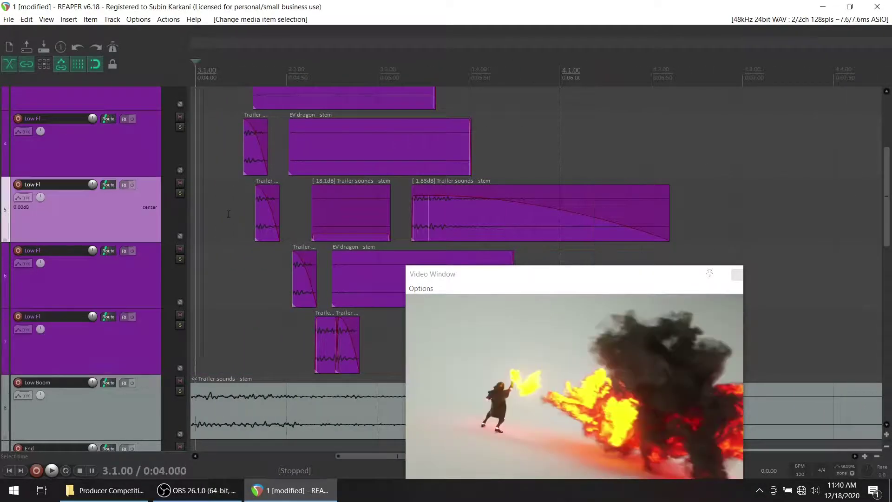
key("space")
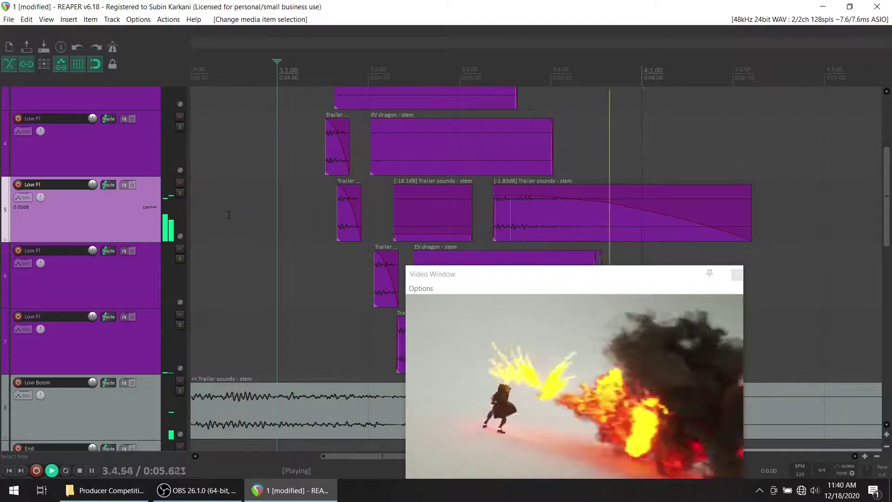
key("space")
key("space")
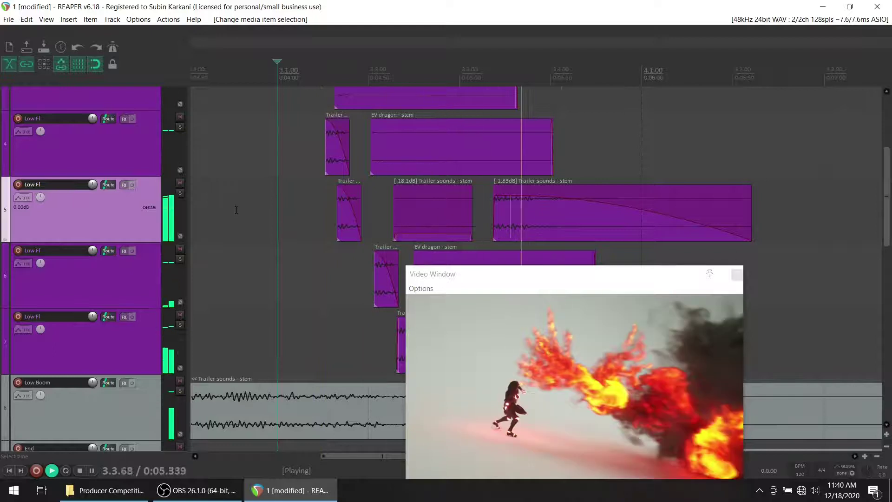
key("space")
key("space")
key("space")
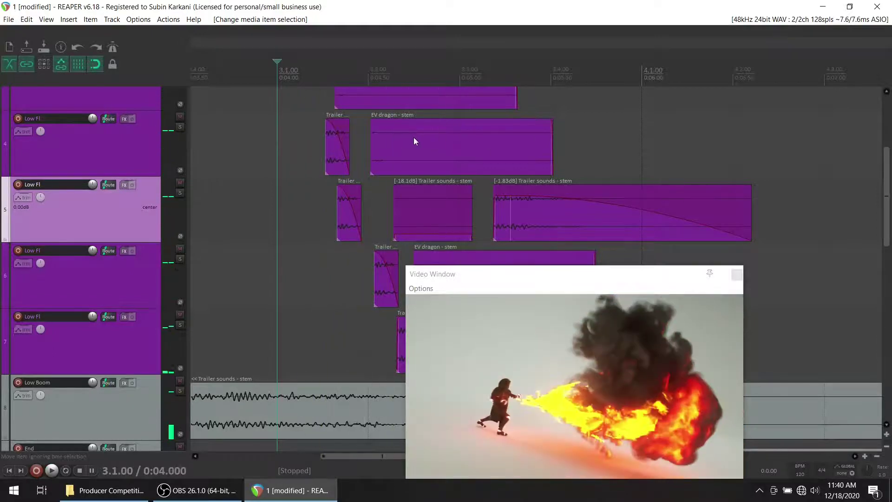
left_click(461, 154)
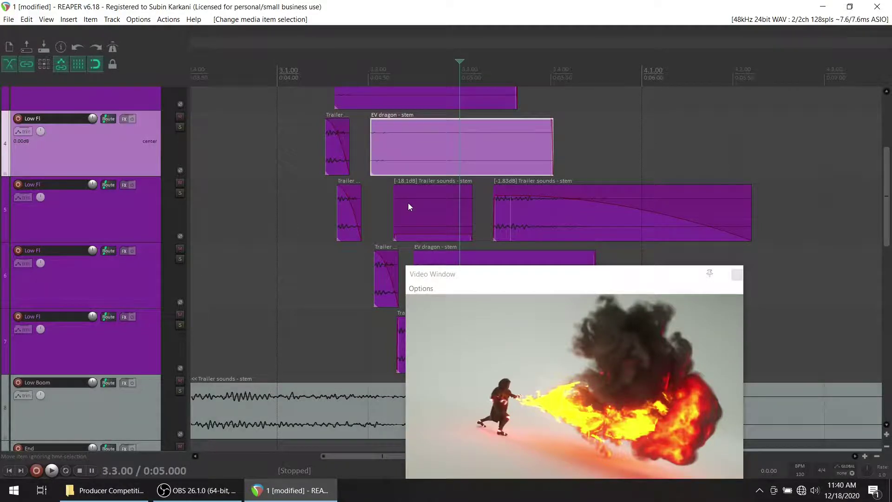
key("s")
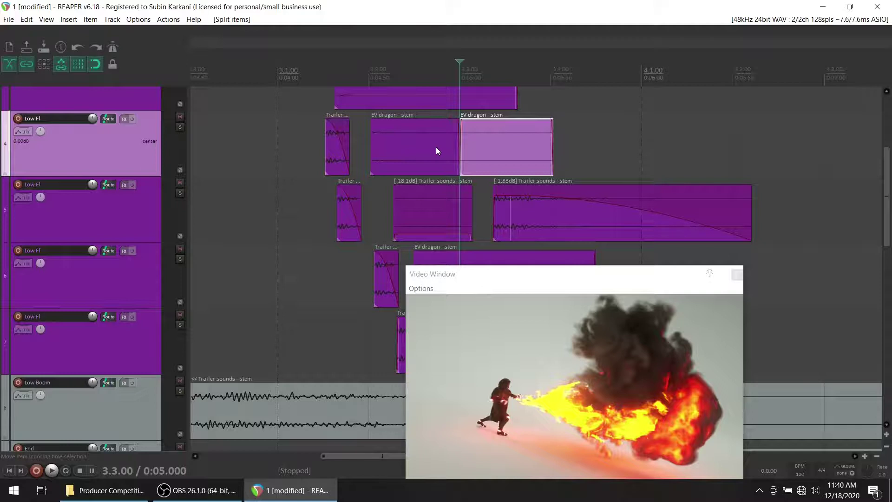
key("ctrl+z")
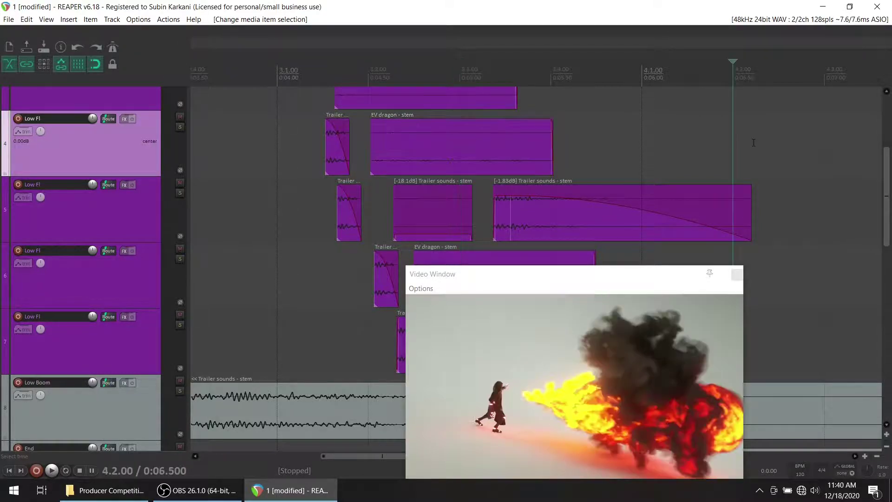
Paste an EV dragon stem copy at 4.2.00 on the third Low Fl track, split it at 4.3.00 and delete the second half.
key("ctrl+v")
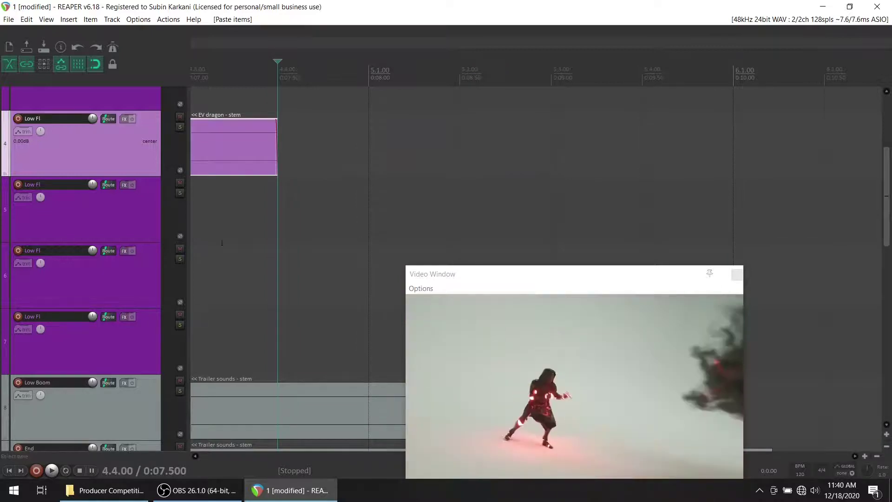
scroll(222, 242, "down", 2)
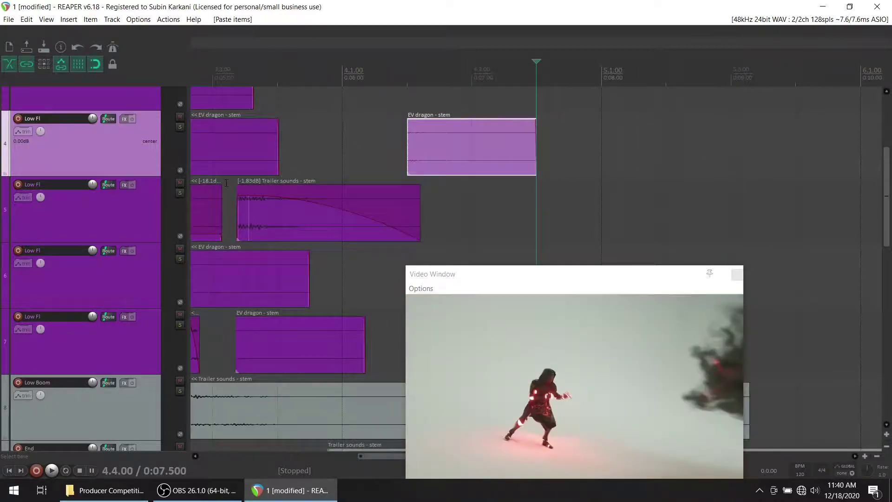
left_click(470, 158)
key("s")
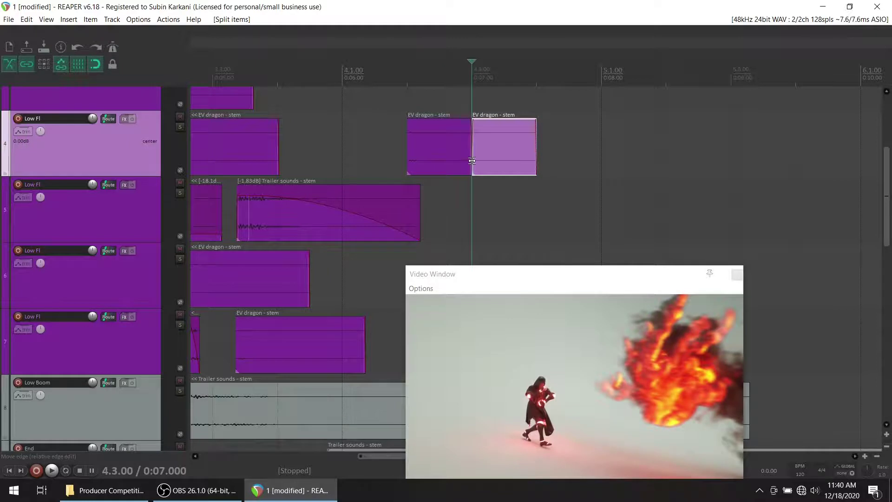
key("Delete")
Replace the -18.1dB Trailer sounds item on the fourth Low Fl track with the shortened EV dragon stem at 3.2.27, and play from 3.1.00.
left_click_drag(372, 456, 333, 457)
left_click(321, 218)
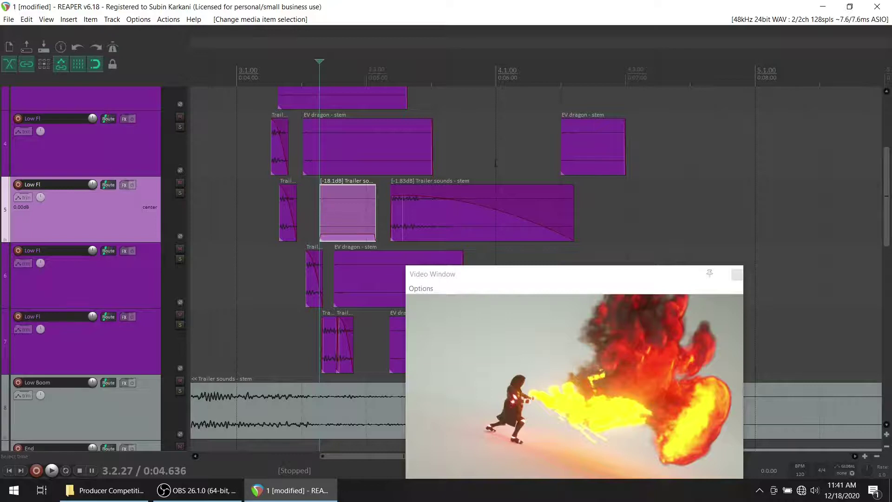
key("Delete")
left_click_drag(583, 145, 341, 211)
left_click(251, 75)
key("space")
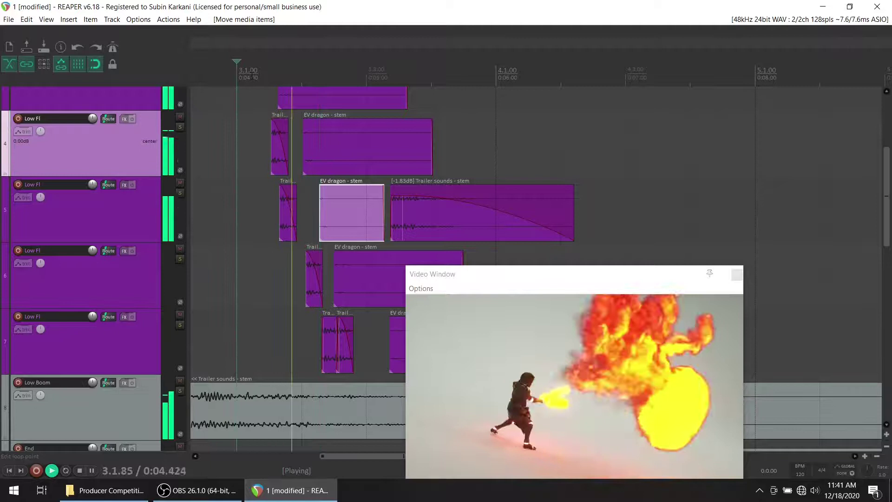
key("space")
Place the cursor at 1.2.00, save the project and play back the whole arrangement.
scroll(303, 109, "down", 3)
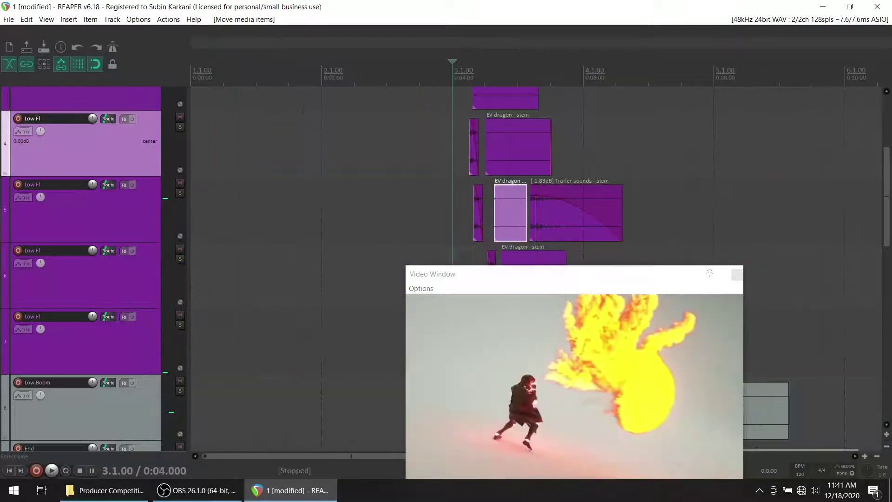
left_click(222, 82)
scroll(235, 90, "down", 2)
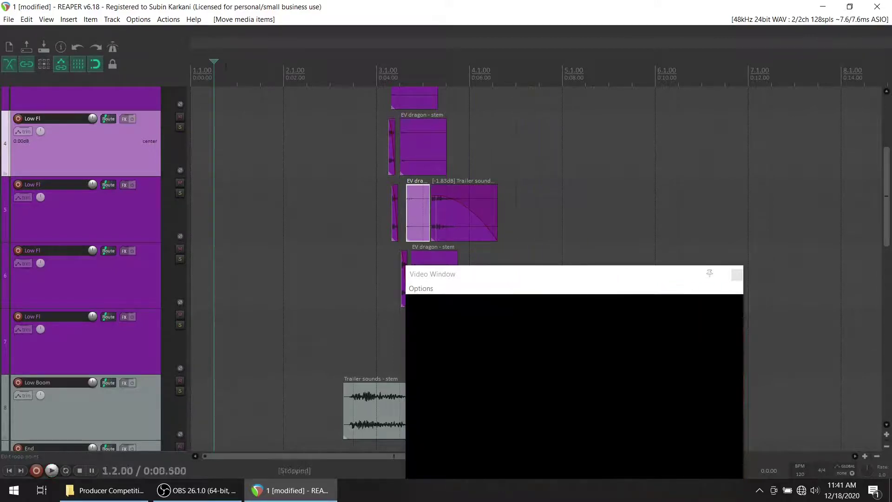
left_click(44, 51)
key("space")
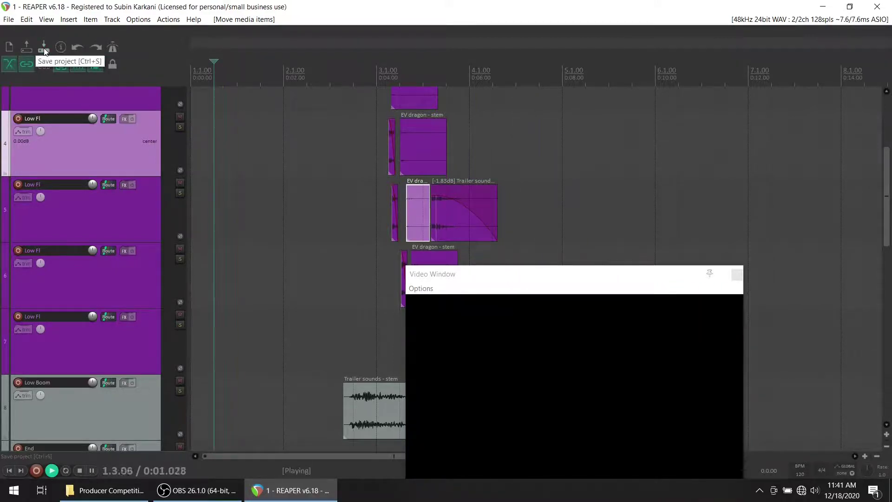
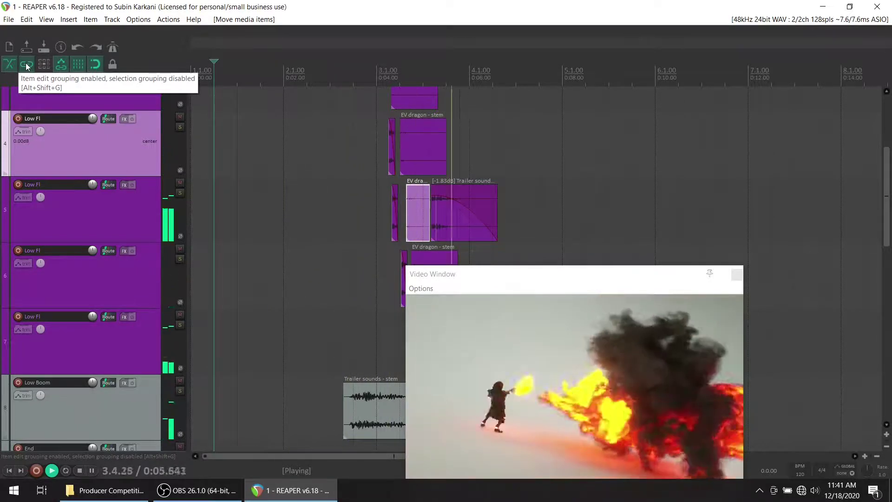
key("space")
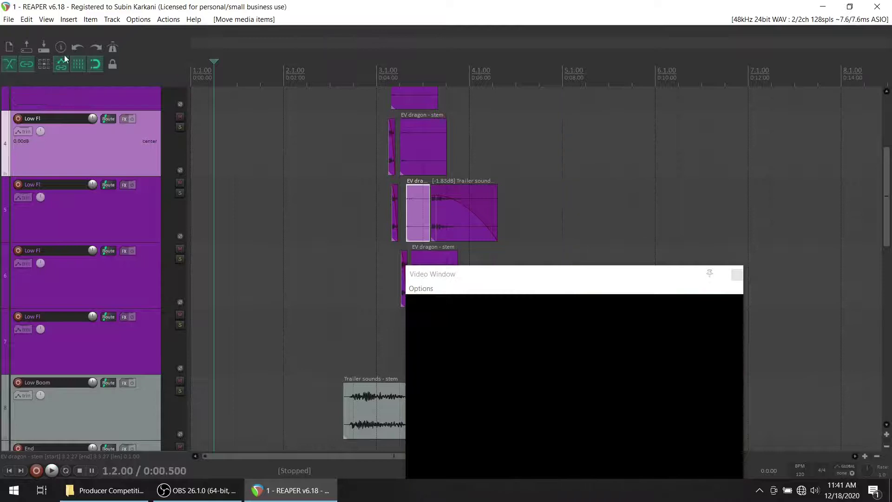
Play the arrangement repeatedly from the start of the firespell video at 2.1.00 to review the sound against the picture.
scroll(94, 168, "down", 3)
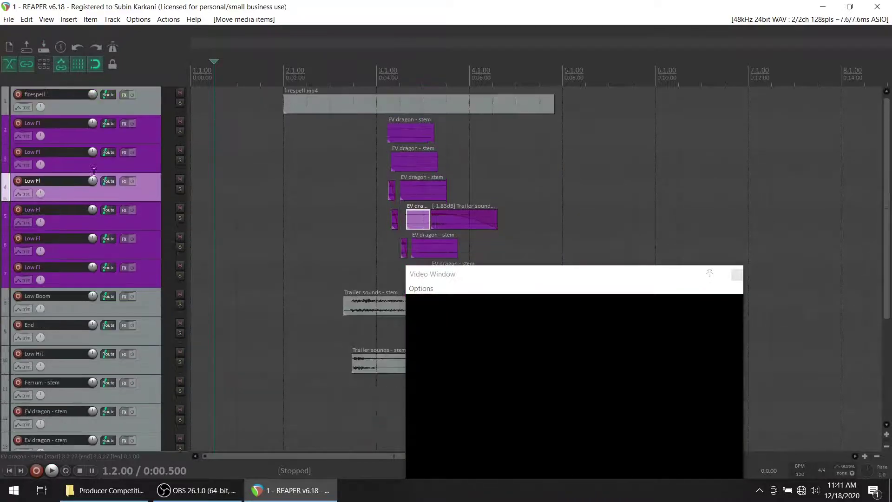
left_click(281, 183)
key("space")
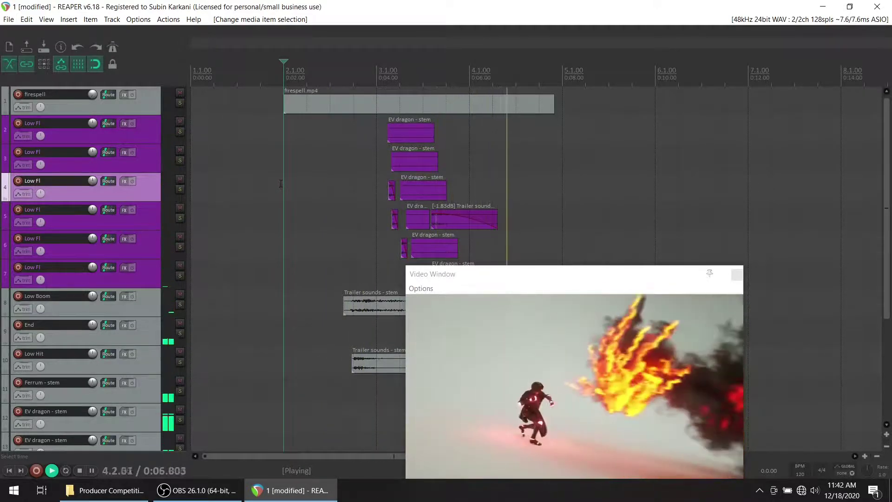
key("space")
key("space")
key("space")
key("space")
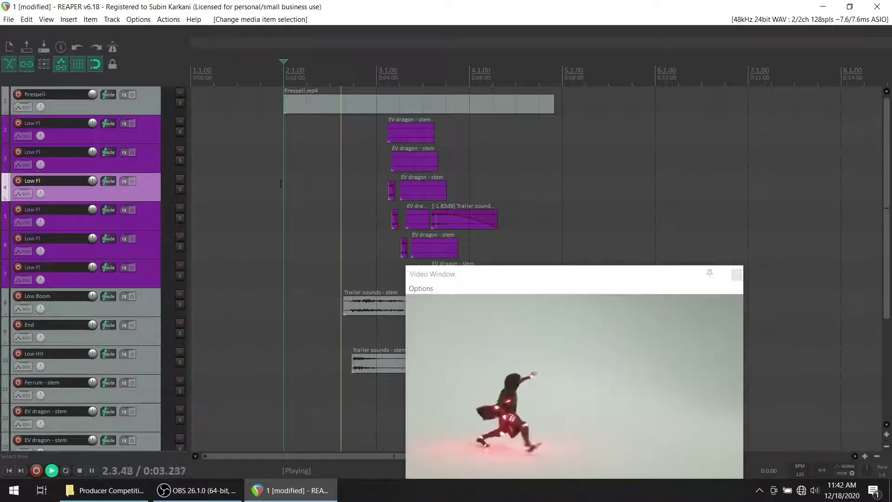
key("space")
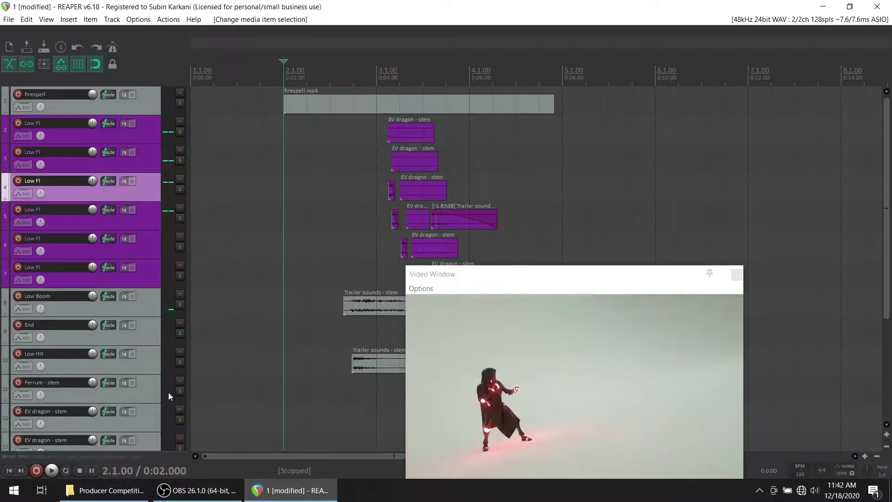
Add a new empty track below the EV dragon track, and select the EV dragon - stem track above it.
scroll(75, 319, "down", 3)
scroll(73, 322, "down", 3)
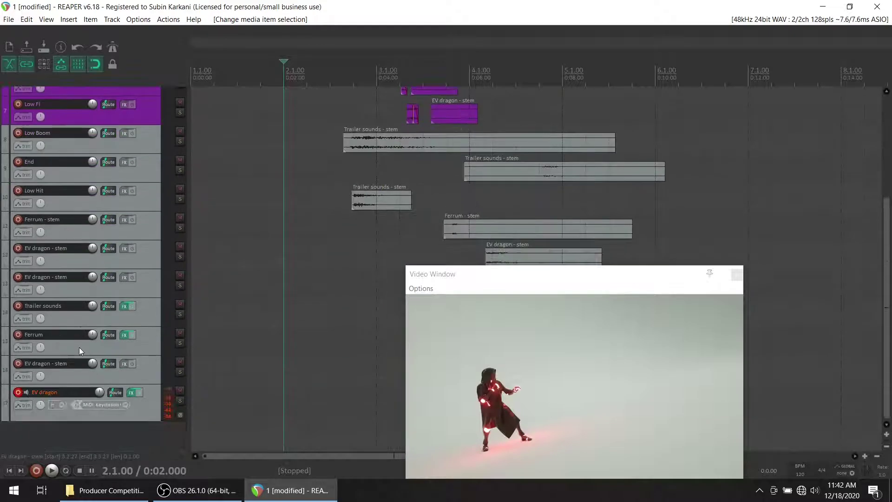
double_click(92, 430)
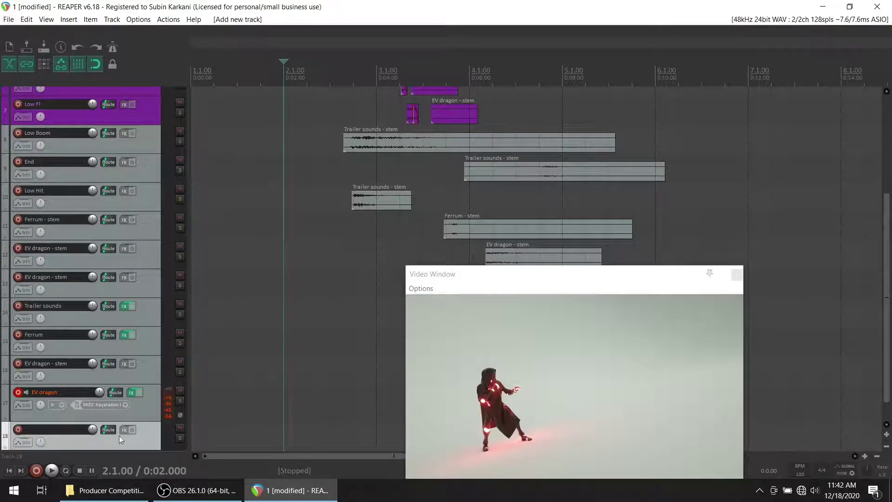
right_click(126, 433)
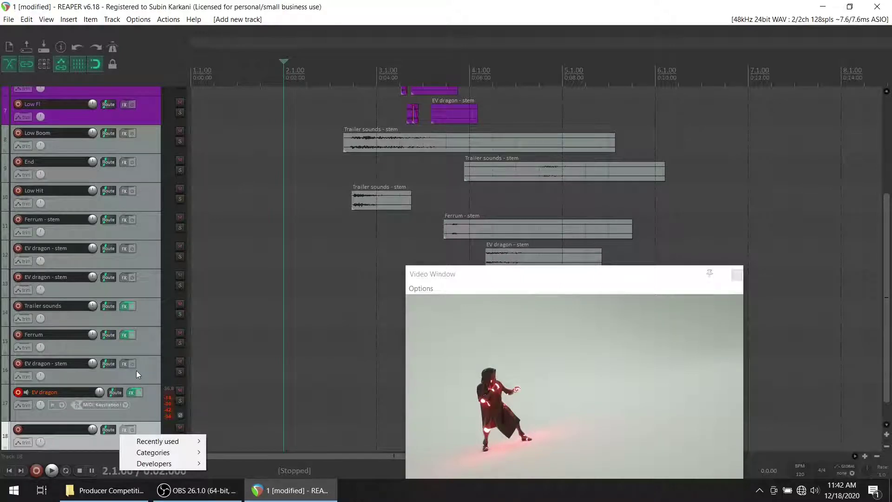
left_click(155, 377)
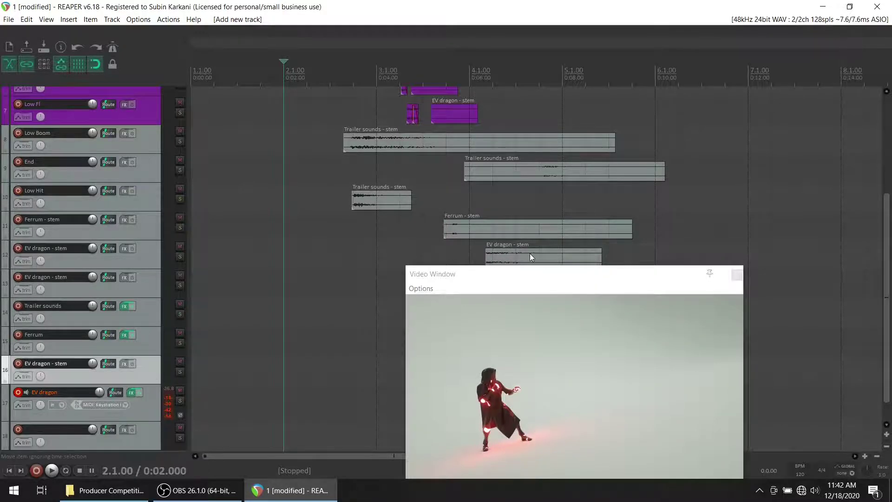
Remove the selected EV dragon - stem track above EV dragon and the empty track below it.
left_click_drag(529, 280, 722, 245)
left_click_drag(517, 266, 513, 261)
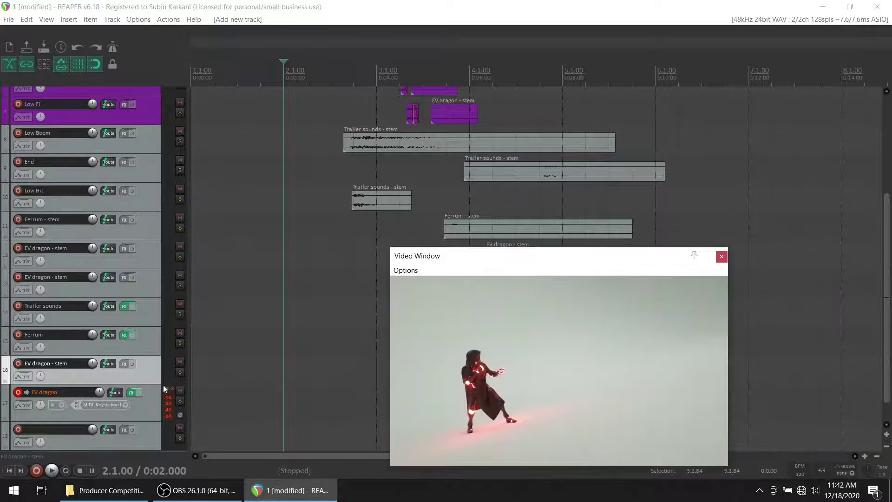
scroll(100, 406, "down", 1)
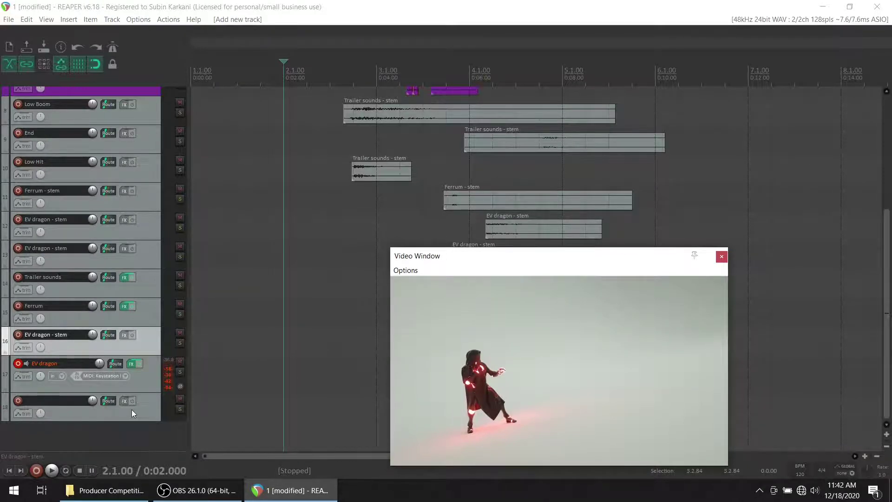
key("Delete")
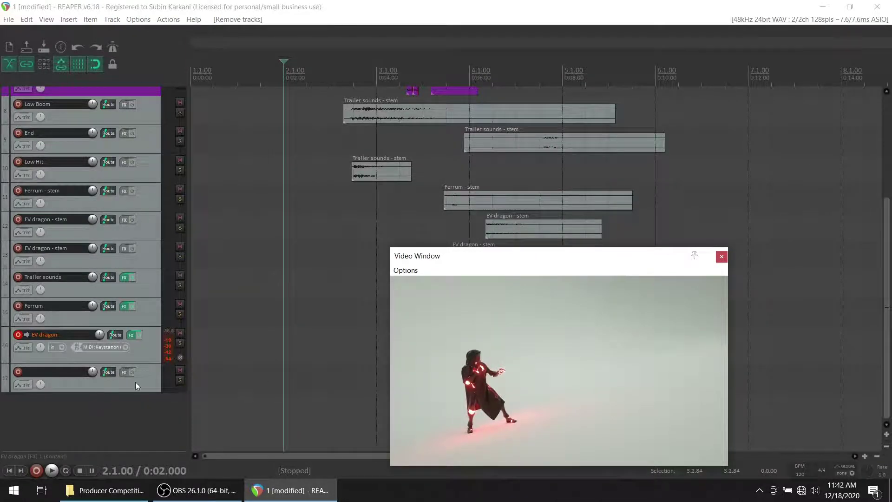
left_click(141, 381)
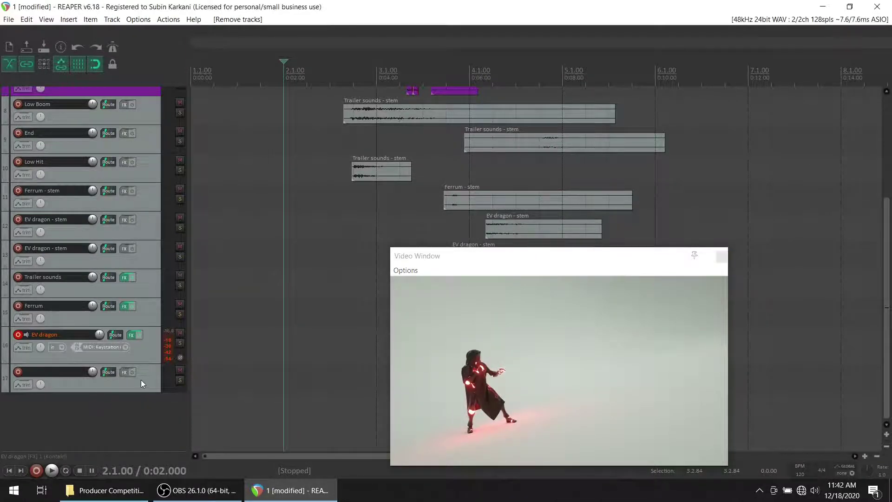
Disarm the EV dragon track, and briefly record-arm the Ferrum track to try its sound before disarming it.
left_click(18, 335)
left_click(18, 307)
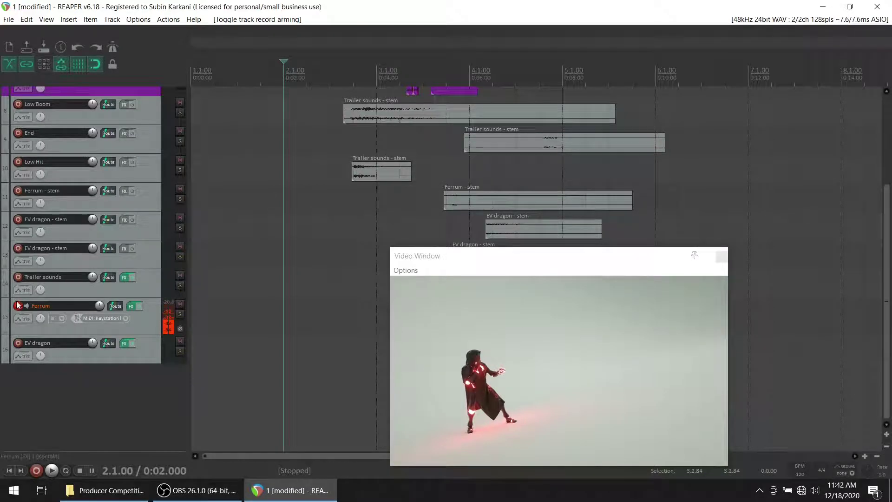
left_click(18, 307)
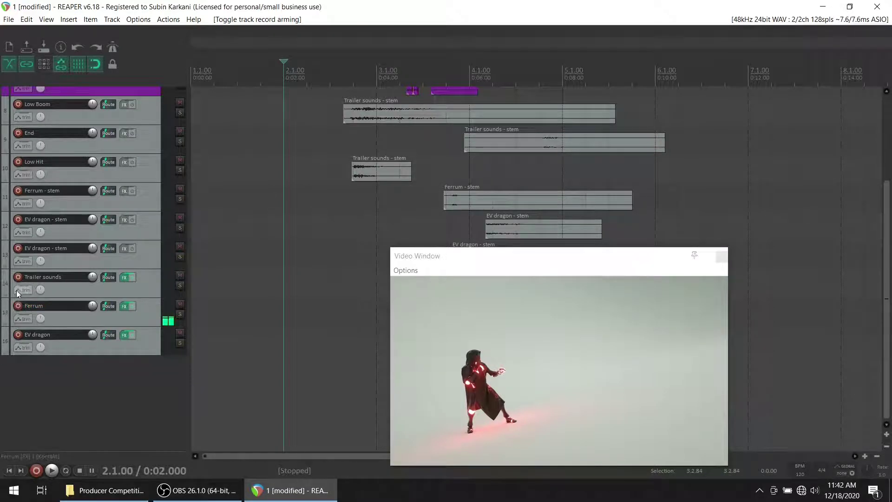
Browse the INIT and RHYTHMS folders of the KF Evolution Dragon instruments in the EV dragon track's Kontakt, and close the plugin.
left_click(124, 335)
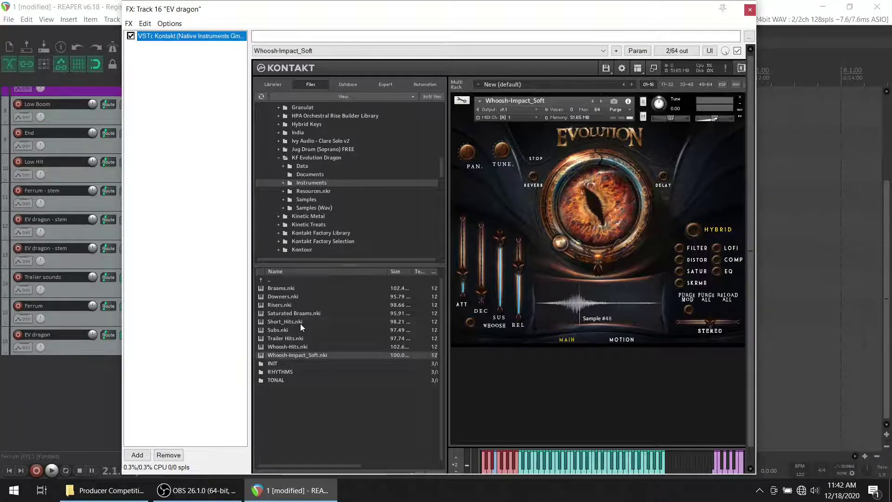
double_click(288, 364)
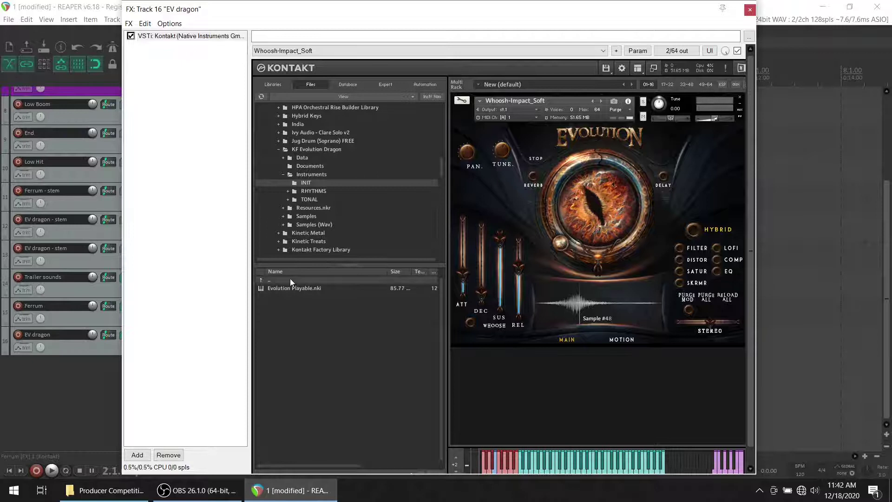
double_click(291, 280)
double_click(297, 372)
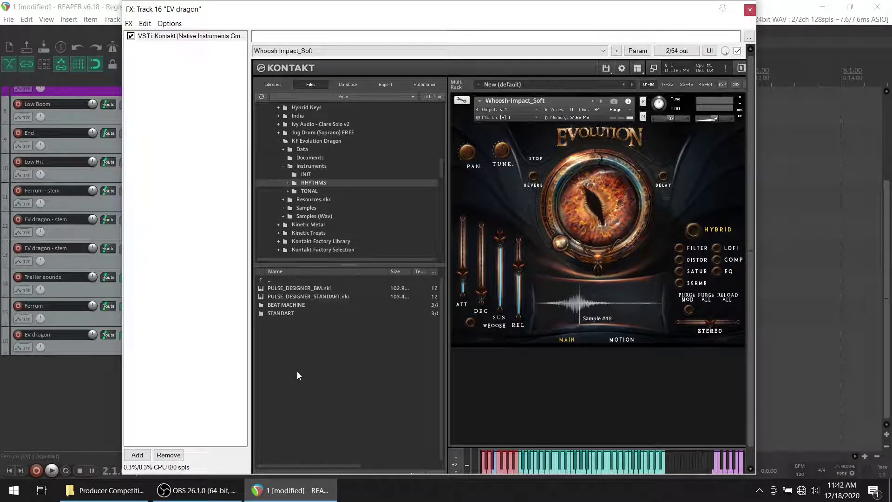
double_click(303, 283)
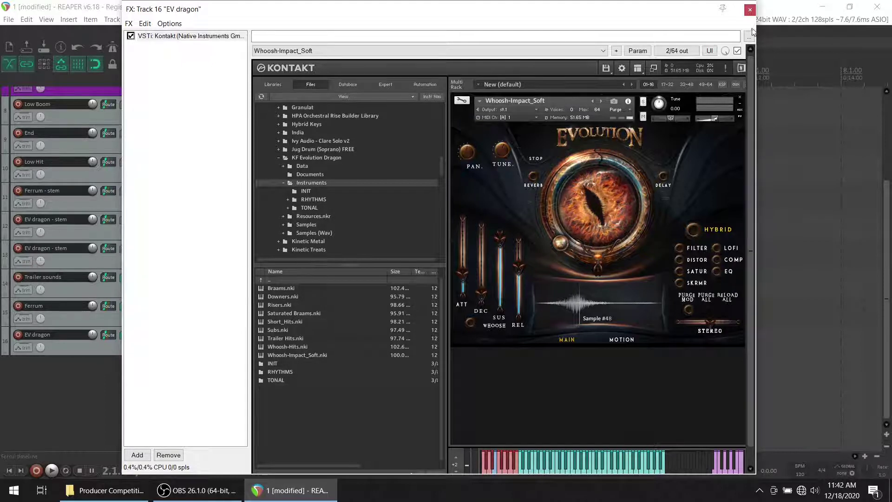
left_click(750, 10)
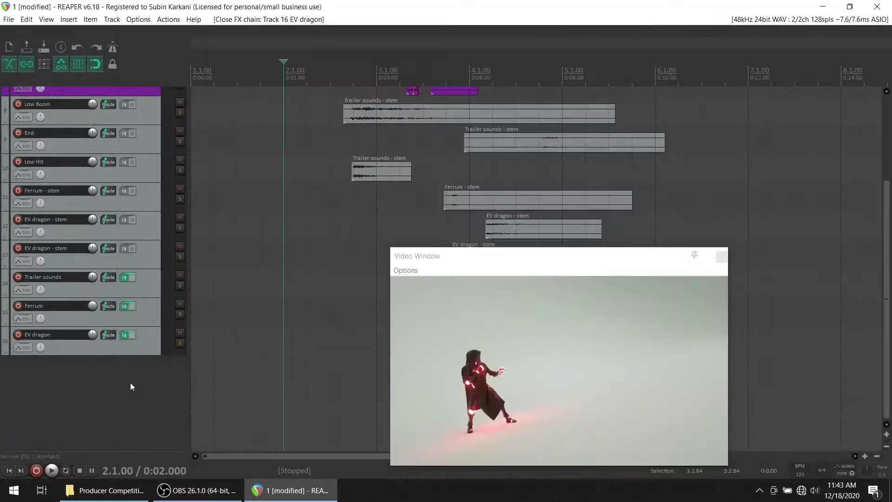
Duplicate the EV dragon track and open the Kontakt instrument on the copy.
right_click(145, 344)
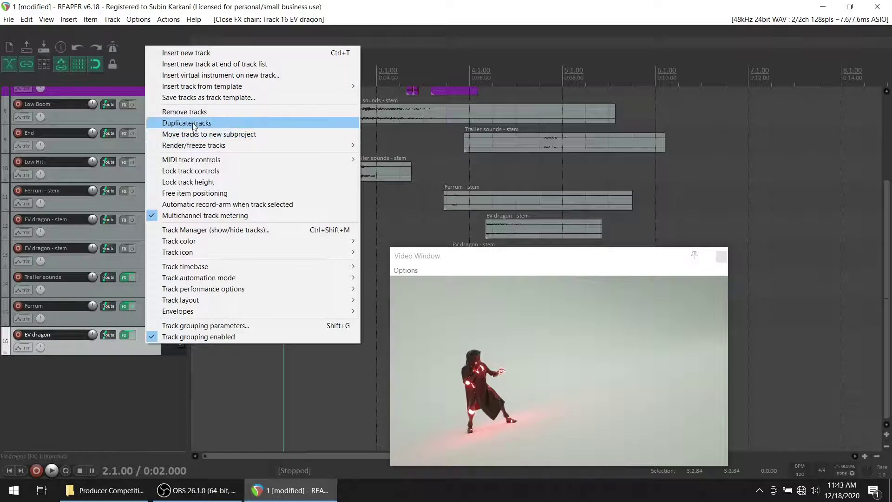
left_click(219, 122)
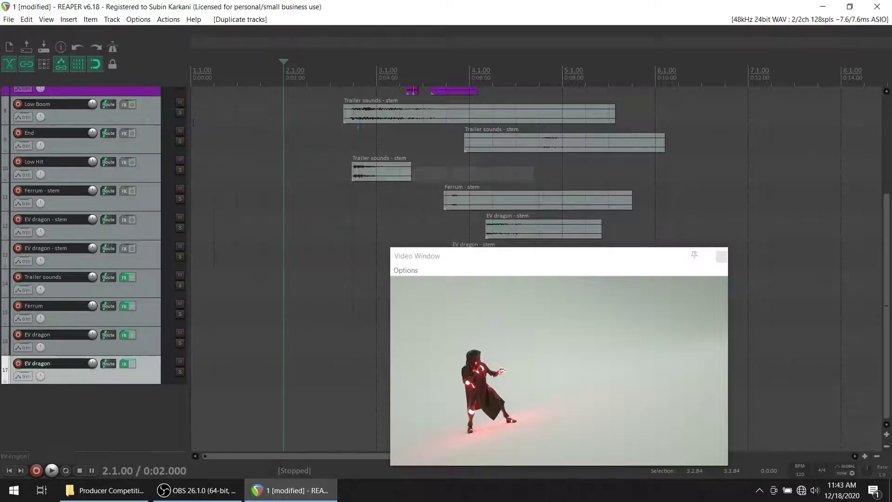
left_click(124, 363)
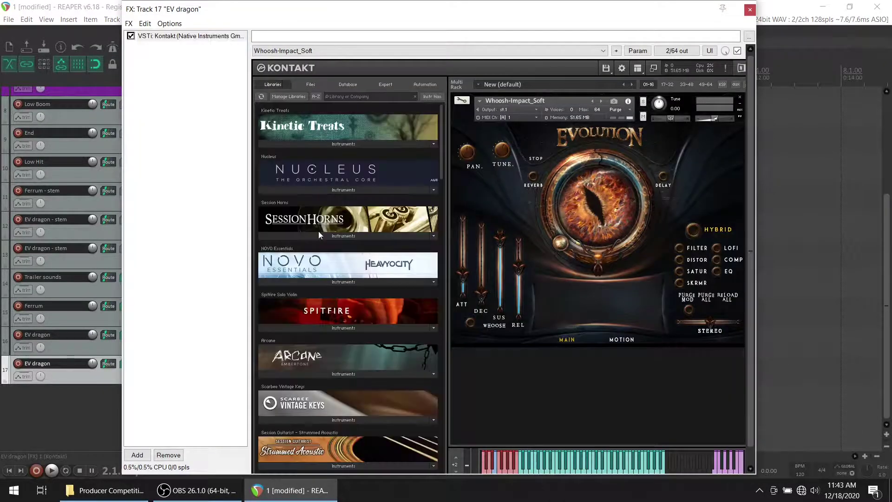
Load Aluminum Scratches from the Kinetic Metal library into the duplicated track's Kontakt and record-arm the track.
scroll(319, 230, "down", 5)
scroll(324, 280, "down", 5)
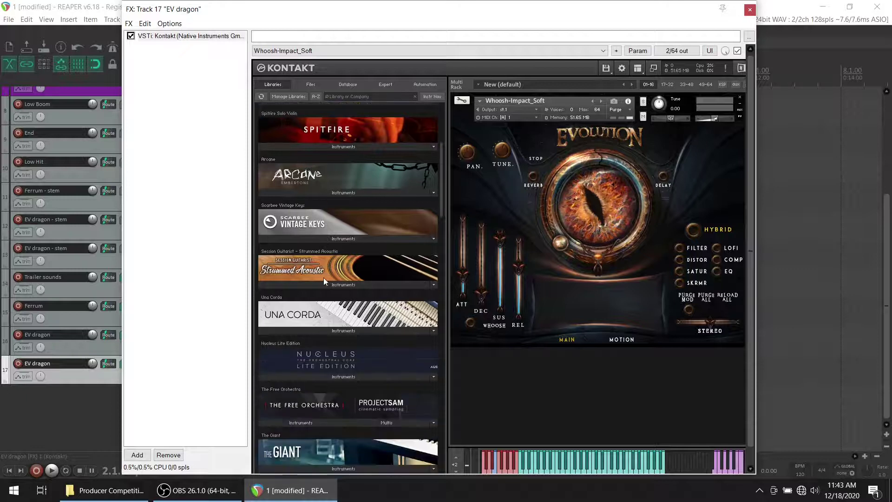
scroll(324, 278, "down", 3)
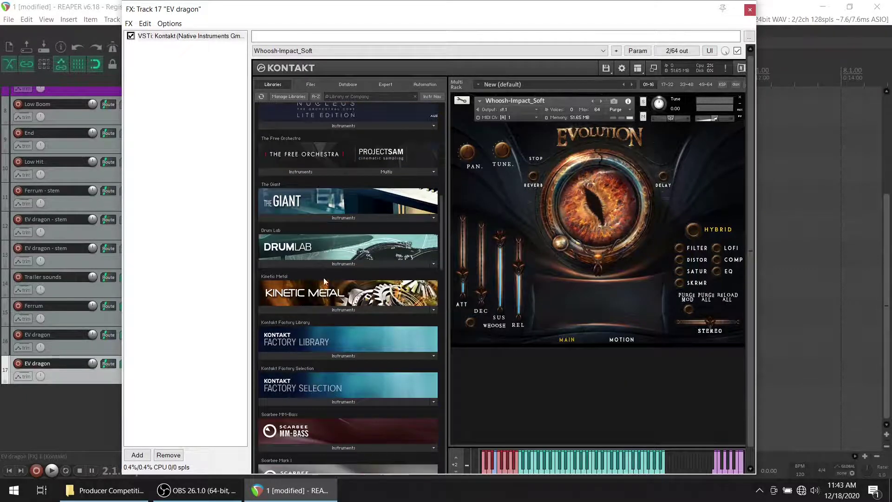
left_click(351, 313)
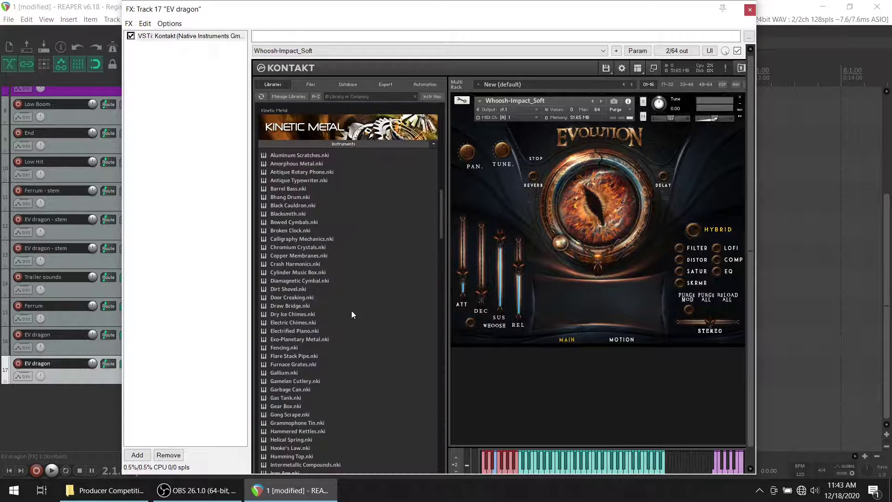
double_click(308, 156)
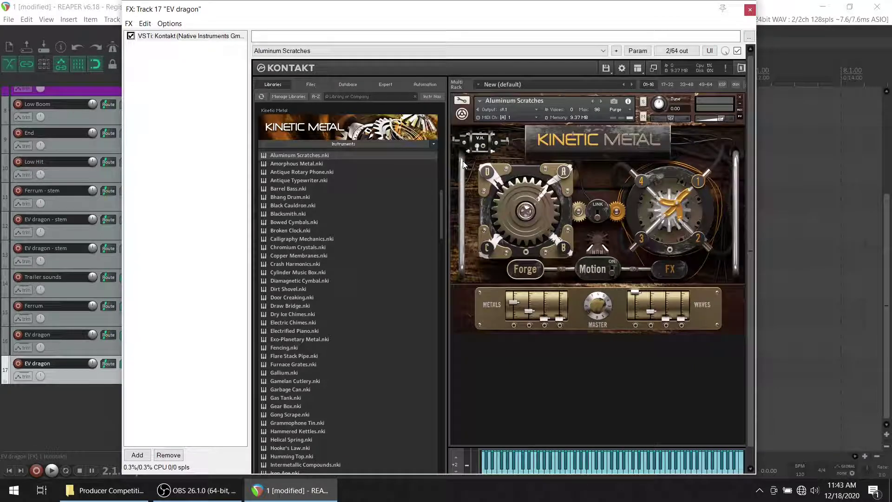
left_click(18, 364)
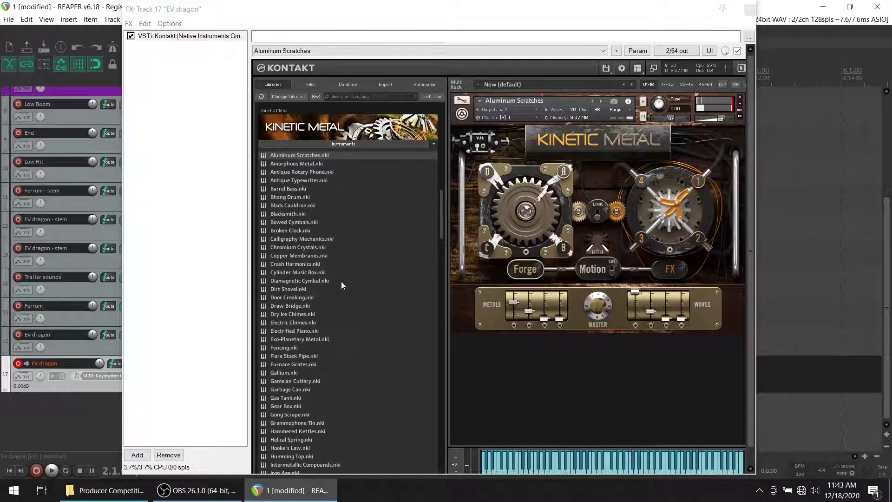
Load the Kinetic Metal patch Bhang Drum in place of Aluminum Scratches and unmute the duplicated track.
left_click_drag(367, 11, 492, 16)
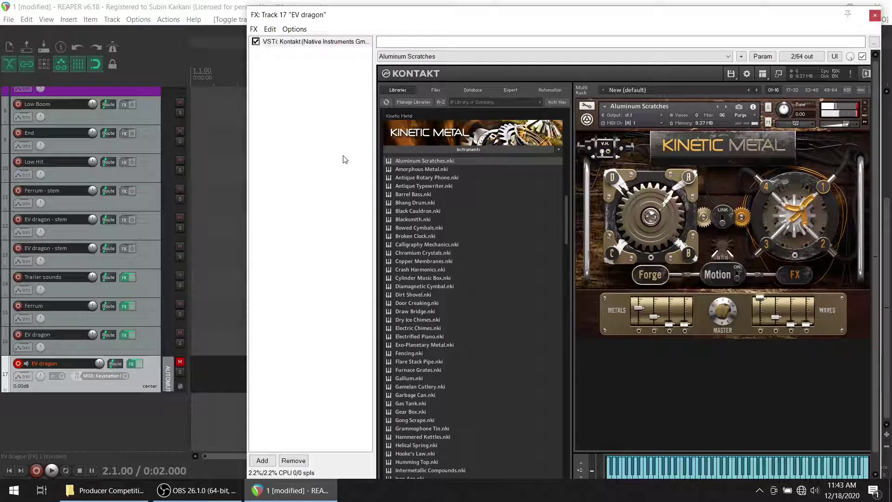
double_click(409, 202)
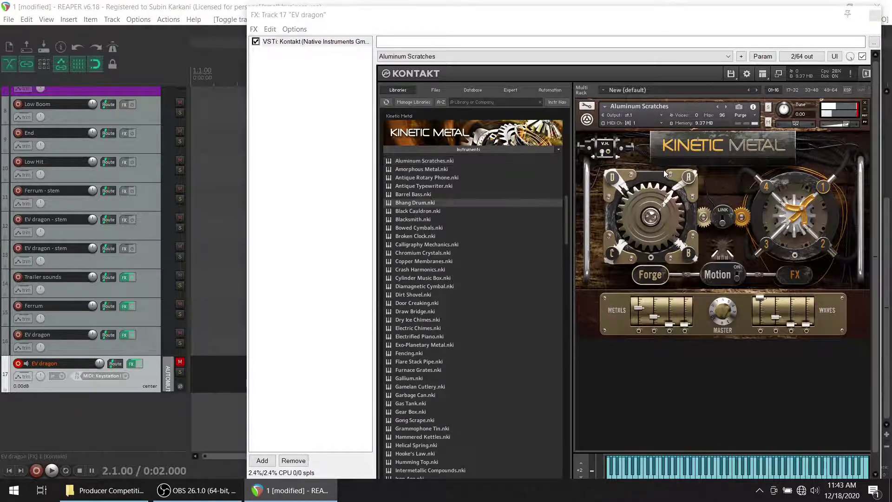
left_click(180, 363)
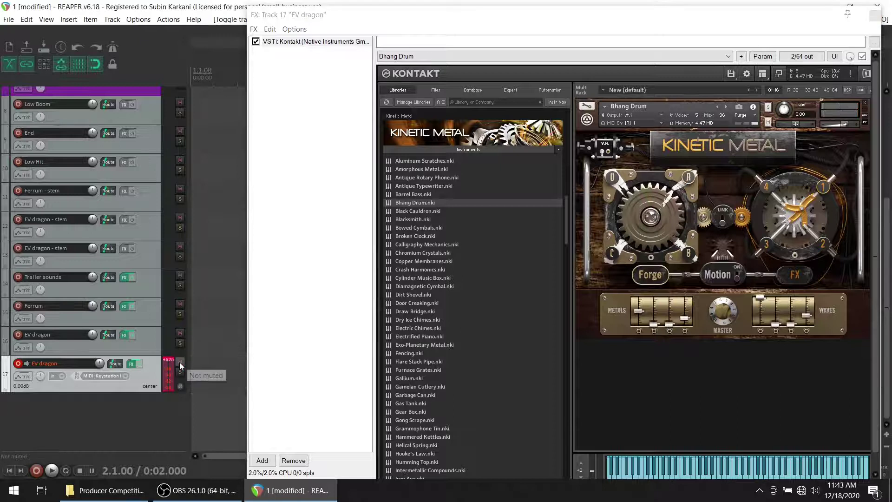
Rename the duplicated EV dragon track as Kinetic metal.
double_click(70, 364)
type("Kinetic metal")
key("Return")
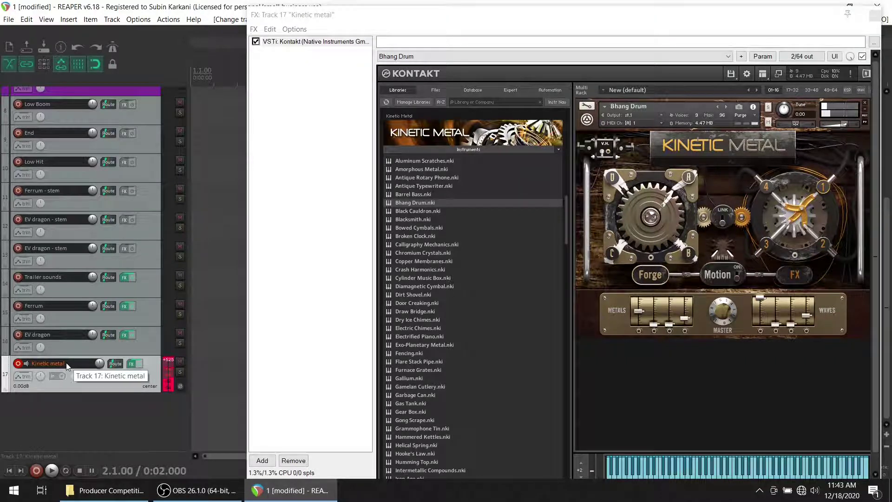
Audition the Kinetic Metal patches Amorphous Metal, Antique Rotary Phone, Antique Typewriter, Barrel Bass and Bhang Drum.
double_click(406, 170)
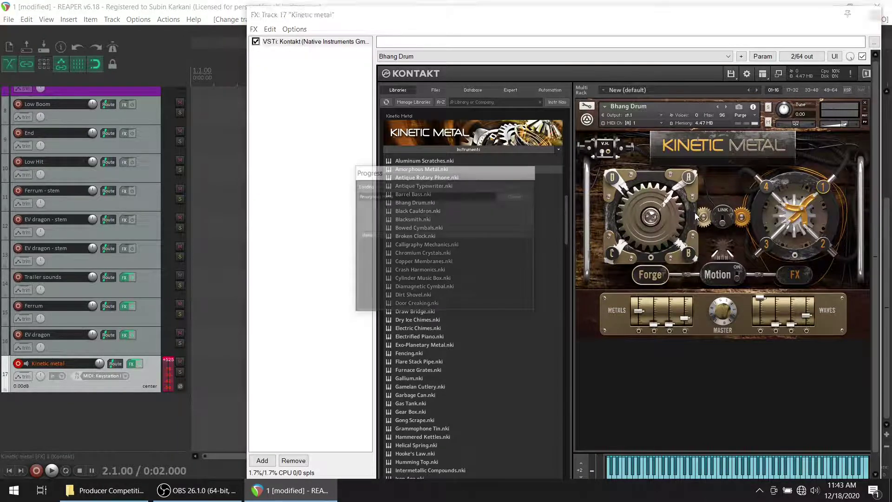
double_click(453, 178)
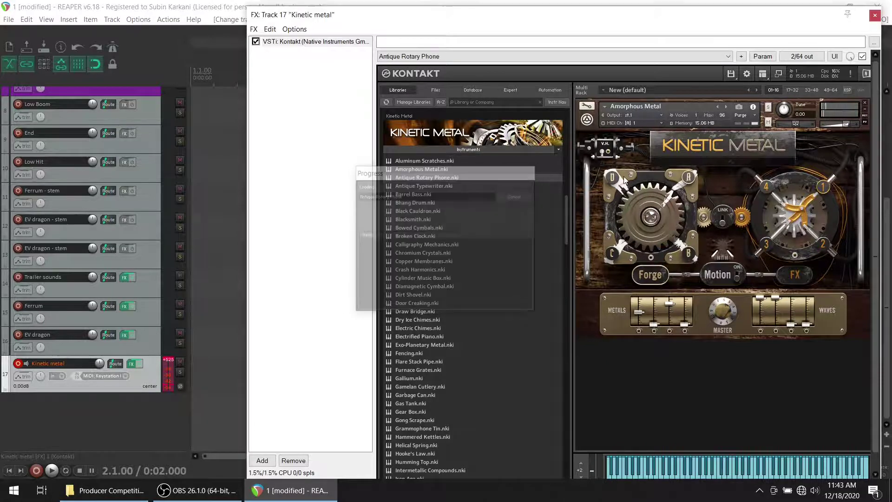
double_click(438, 186)
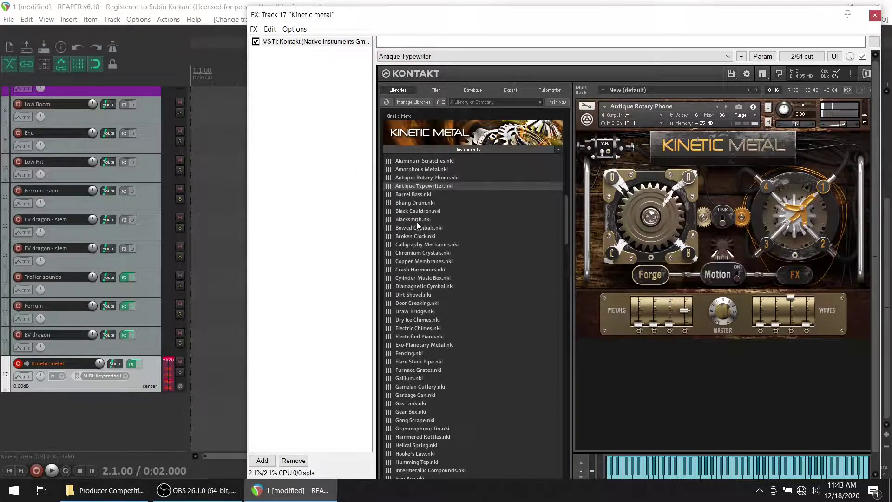
double_click(420, 195)
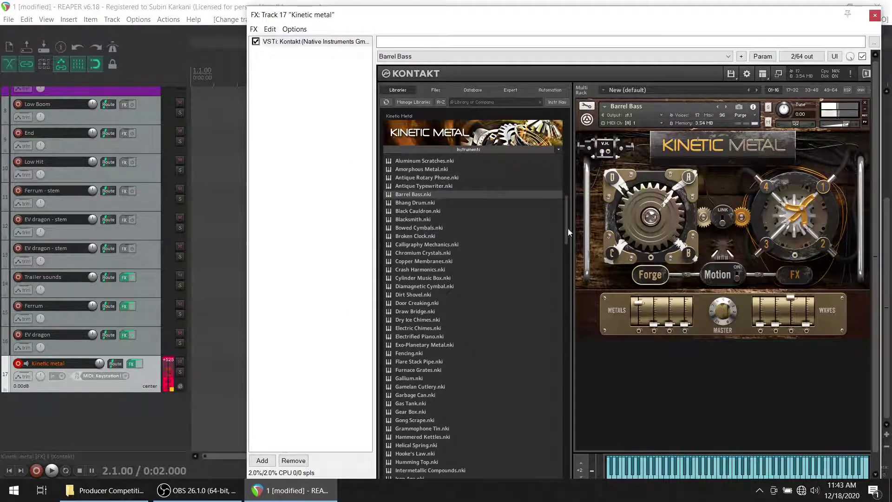
double_click(417, 202)
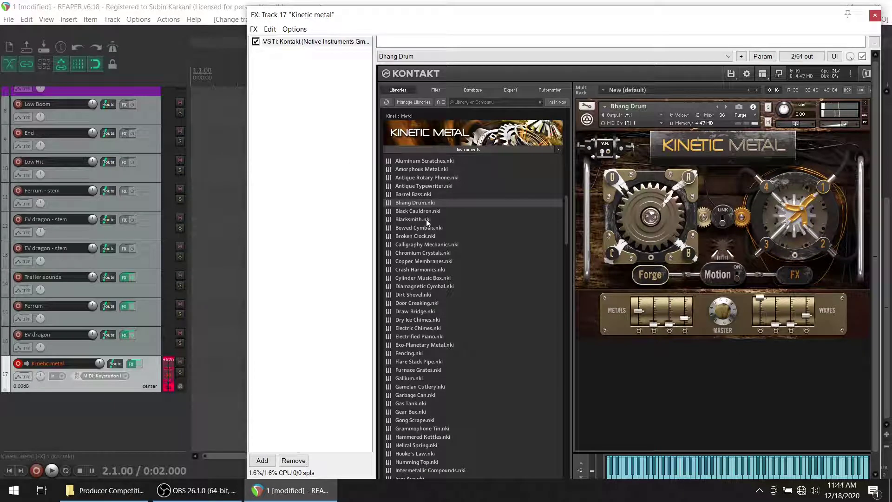
Audition the Kinetic Metal patches Black Cauldron, Blacksmith, Broken Clock, Dirt Shovel, Draw Bridge and Electrified Piano.
left_click(417, 211)
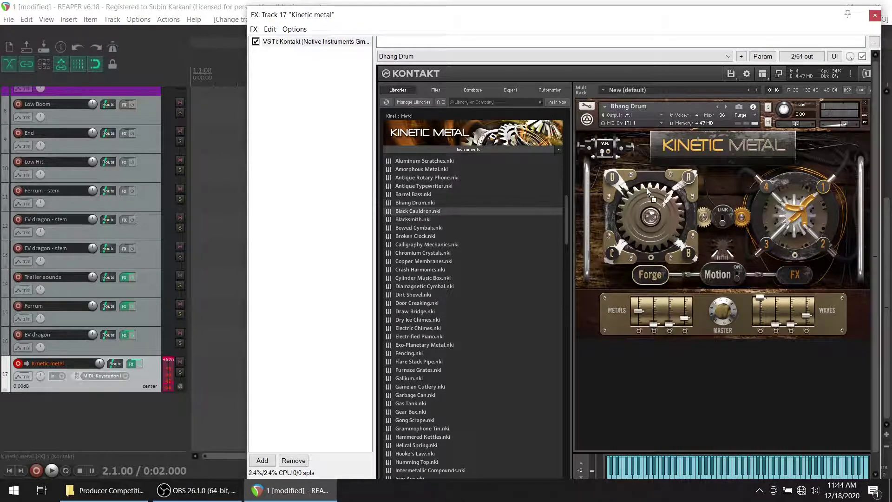
left_click(428, 221)
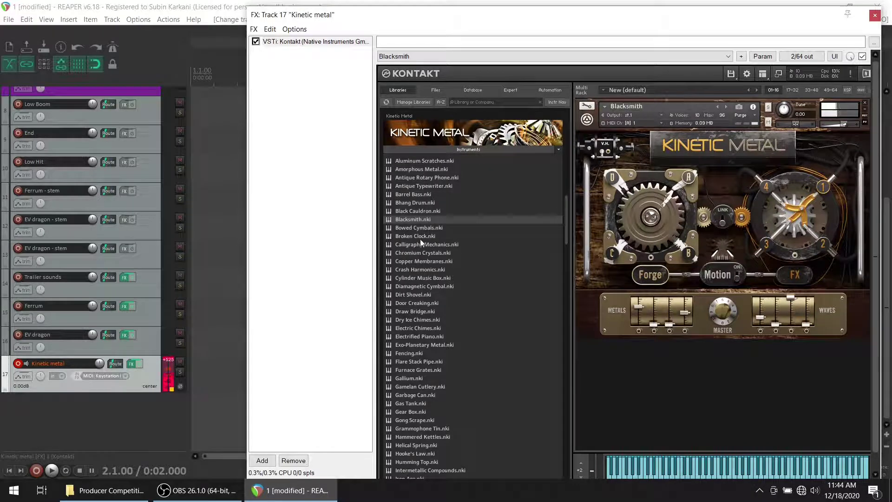
left_click(420, 237)
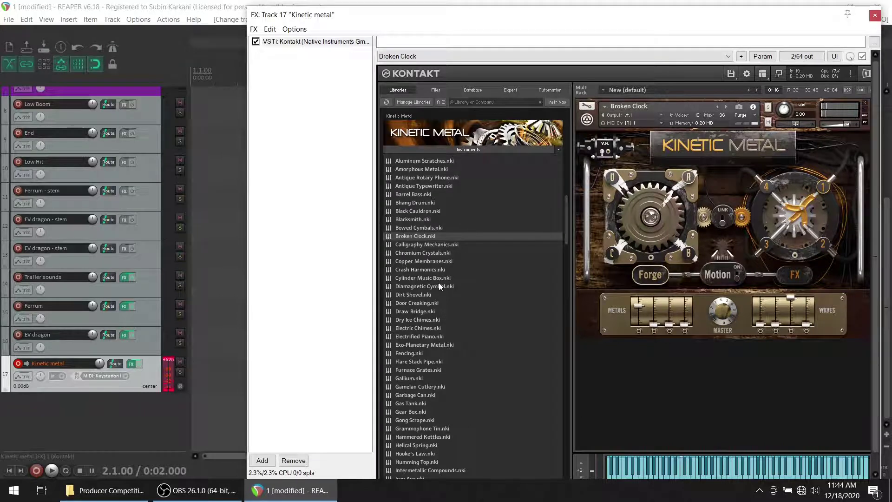
left_click(422, 296)
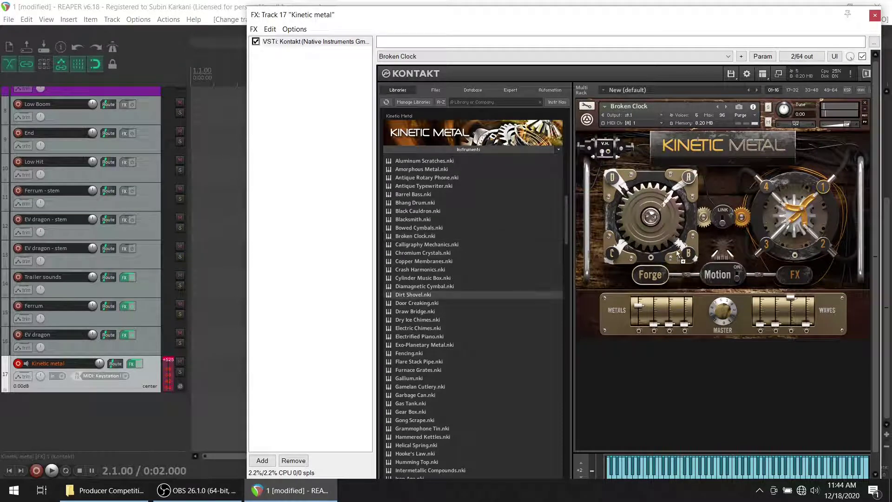
left_click(423, 311)
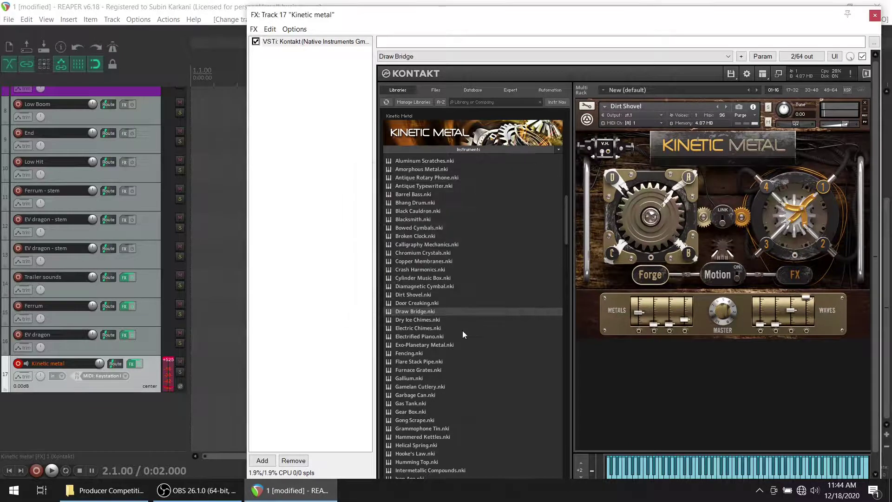
left_click(436, 336)
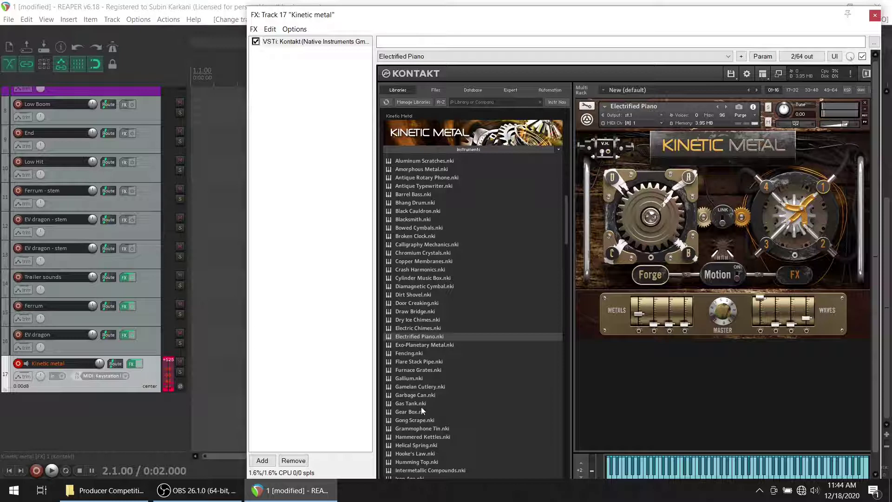
Audition the Kinetic Metal patches Garbage Can, Gear Box and Lead Resonance.
left_click_drag(425, 395, 681, 242)
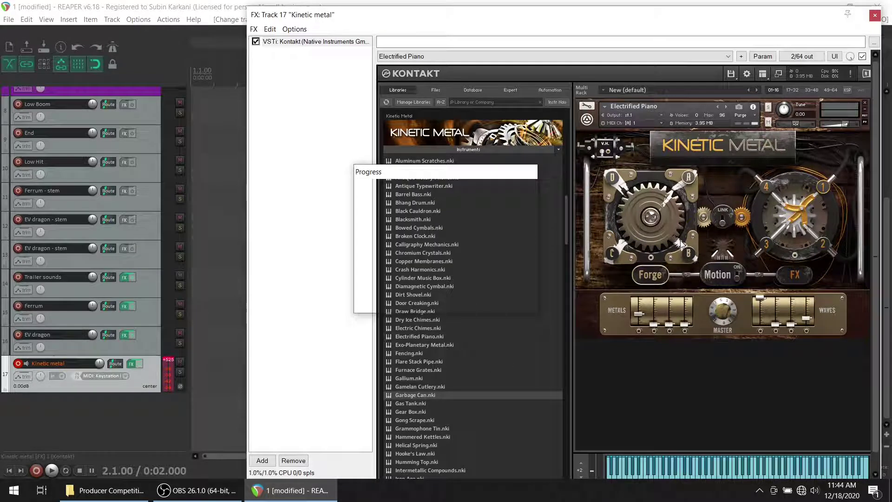
double_click(415, 413)
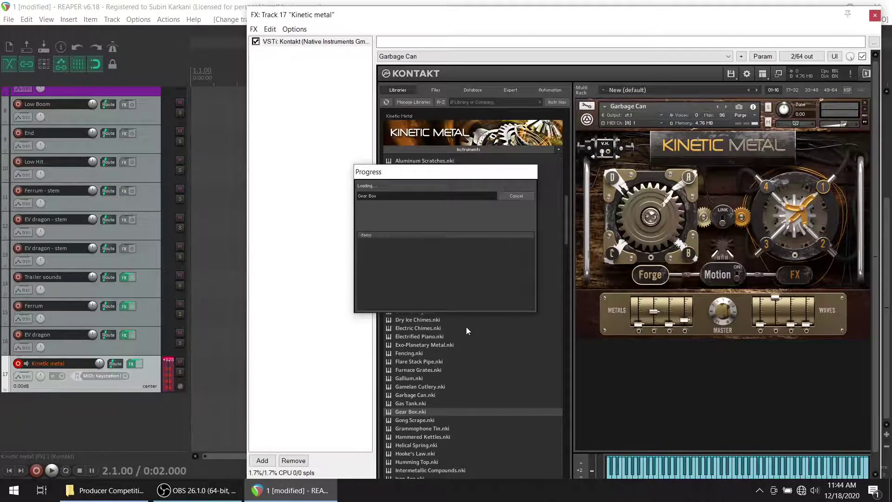
scroll(462, 336, "down", 2)
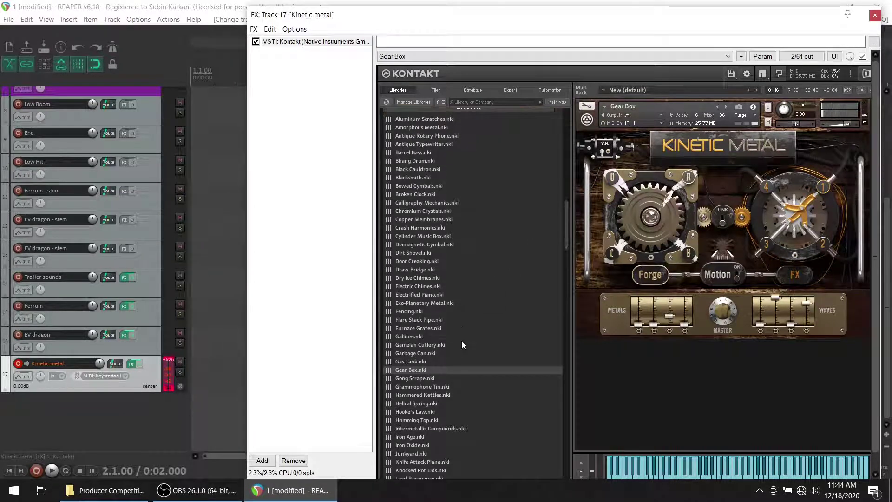
scroll(462, 341, "down", 2)
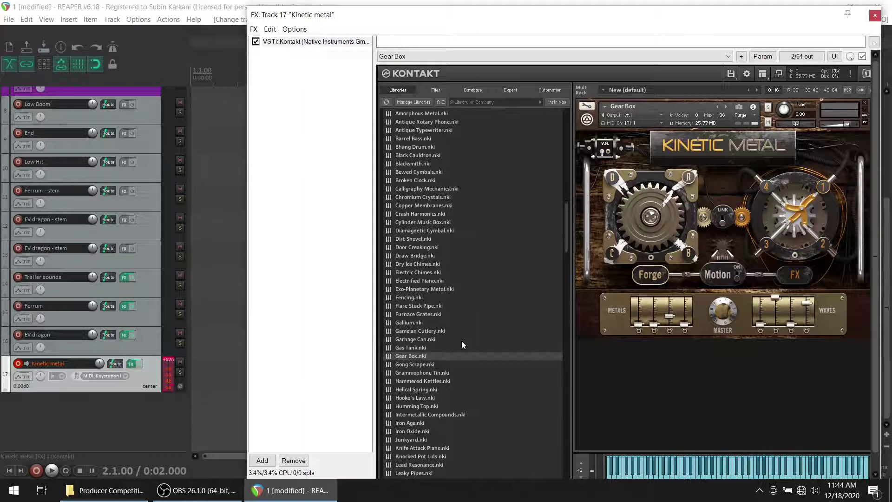
scroll(462, 344, "down", 1)
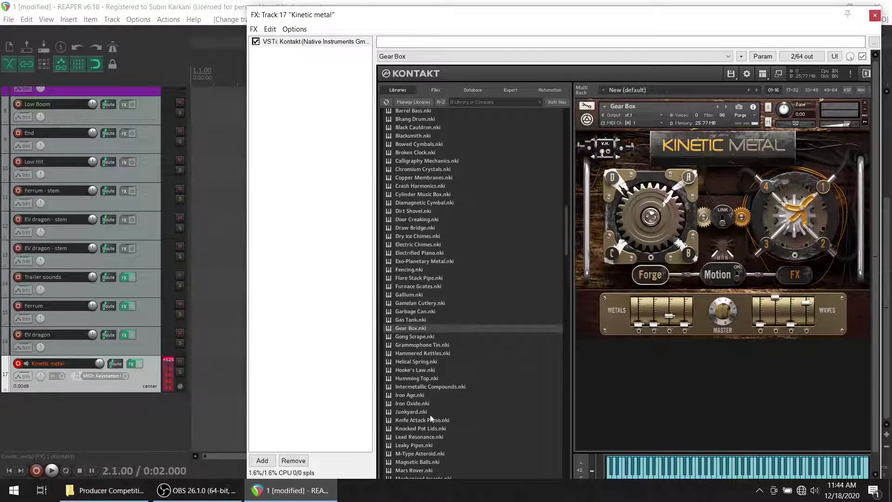
scroll(456, 406, "down", 3)
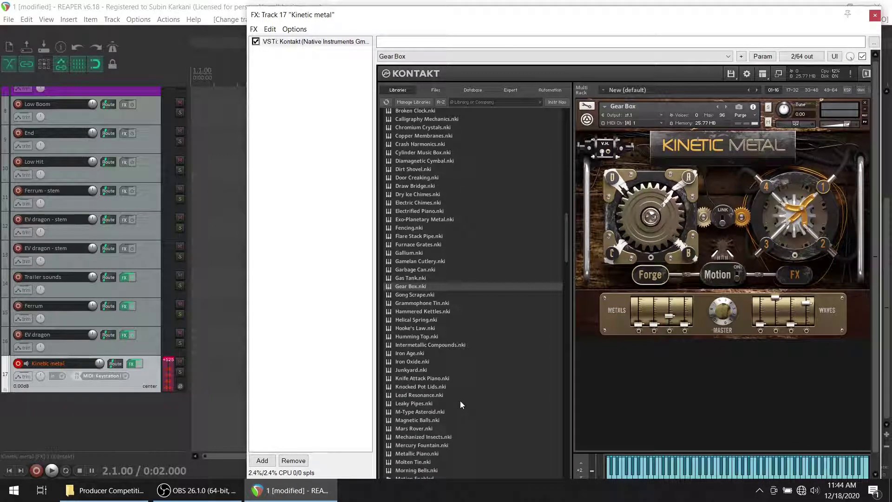
double_click(438, 396)
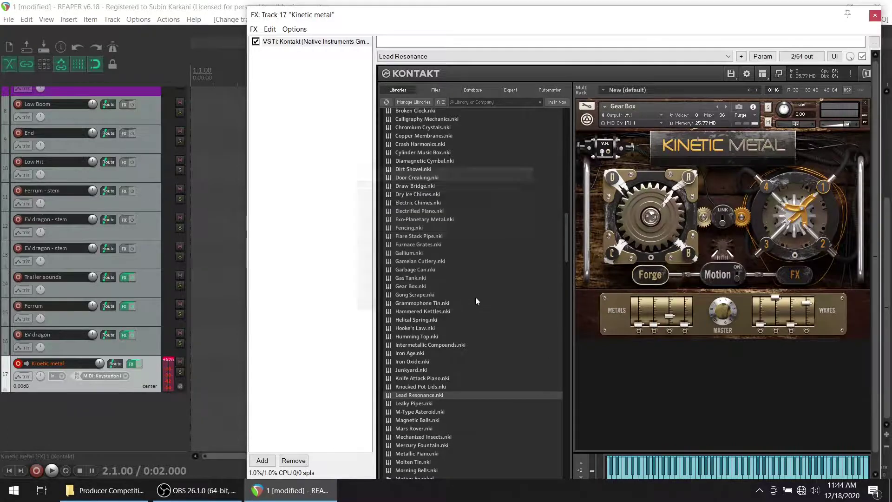
Load the Kinetic Metal patch Natural Gas Pipe in place of Lead Resonance.
scroll(467, 325, "down", 3)
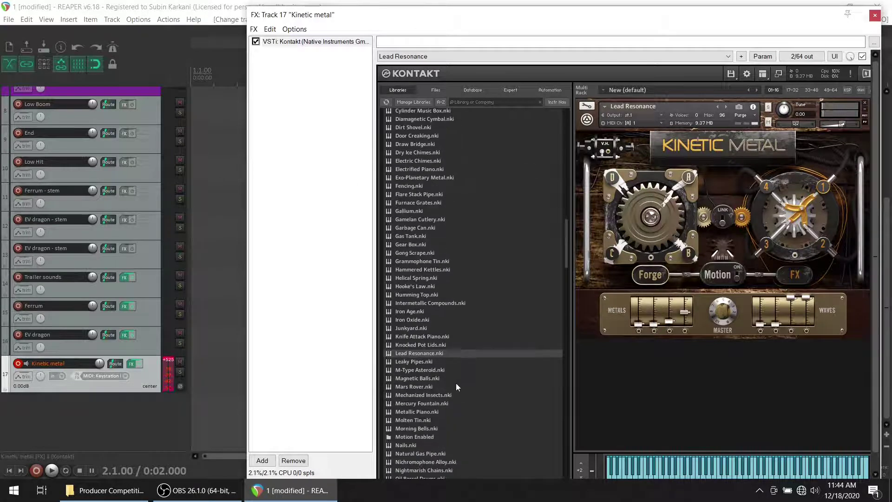
scroll(457, 385, "down", 3)
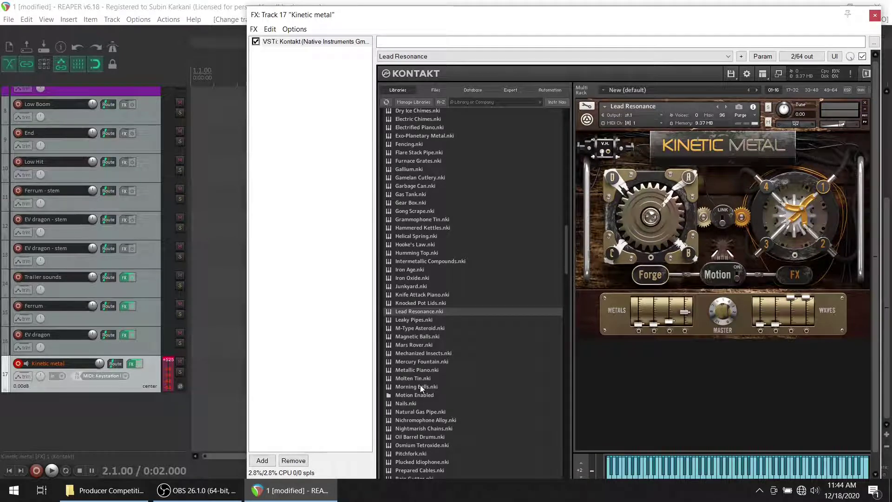
left_click(442, 412)
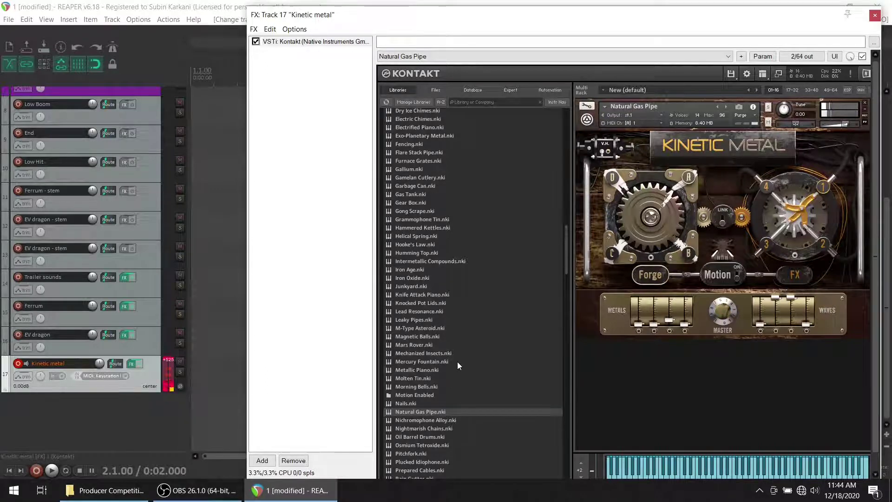
scroll(458, 361, "down", 2)
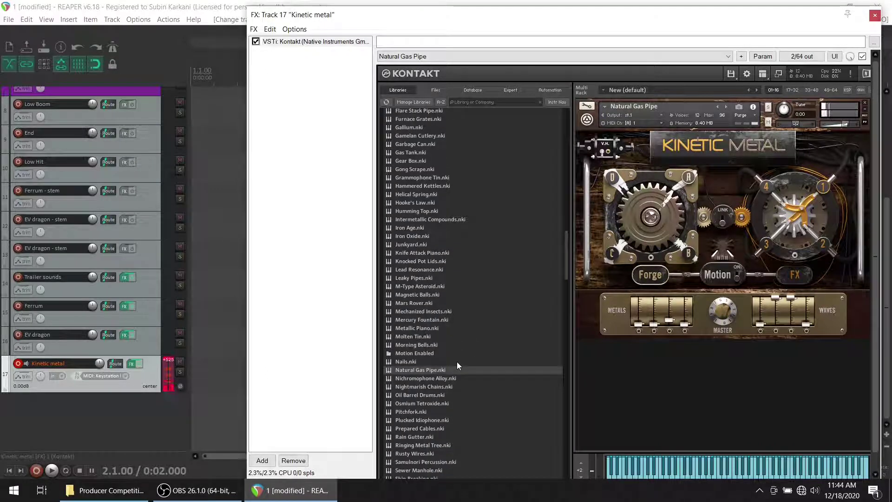
Duplicate the Kinetic metal track and disarm recording on the original.
right_click(133, 387)
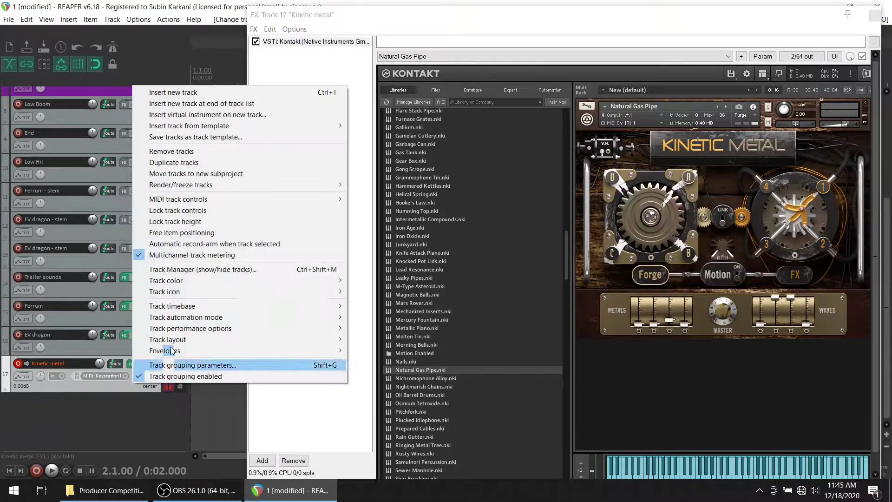
left_click(201, 163)
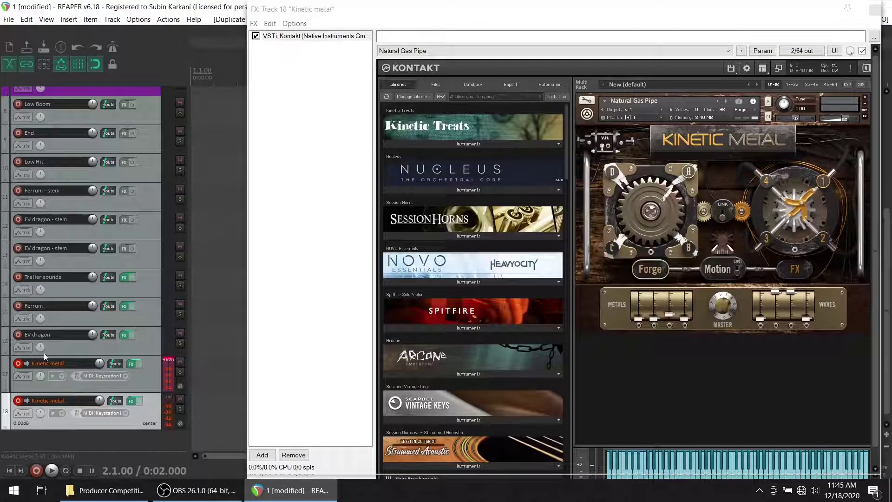
left_click(17, 364)
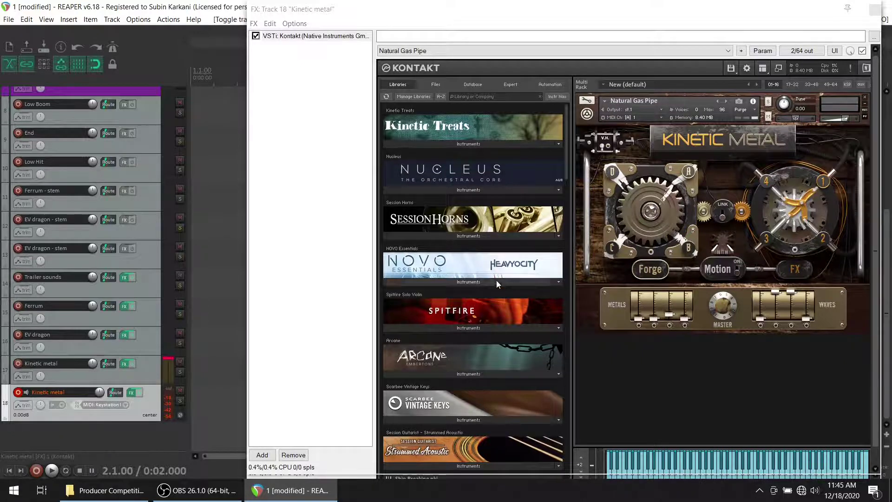
Load the Kinetic Metal patch Watchmaker into the duplicated track's Kontakt in place of Natural Gas Pipe.
scroll(465, 311, "down", 5)
scroll(461, 320, "down", 2)
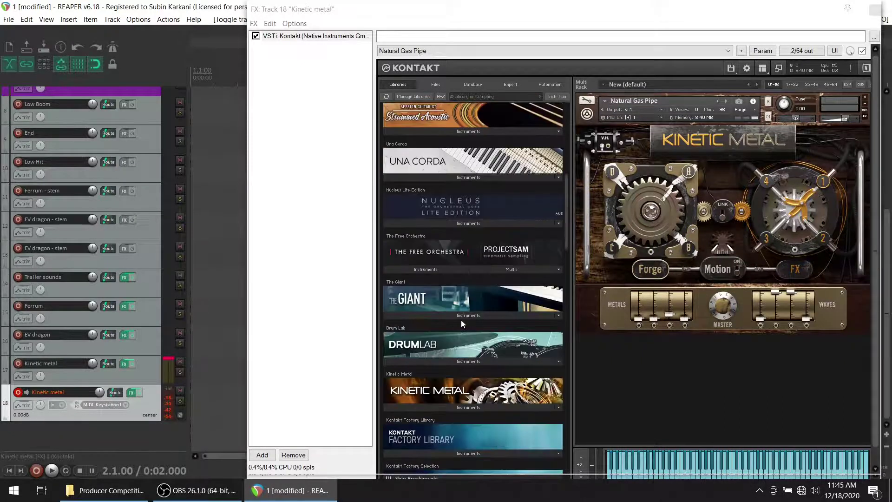
left_click(451, 269)
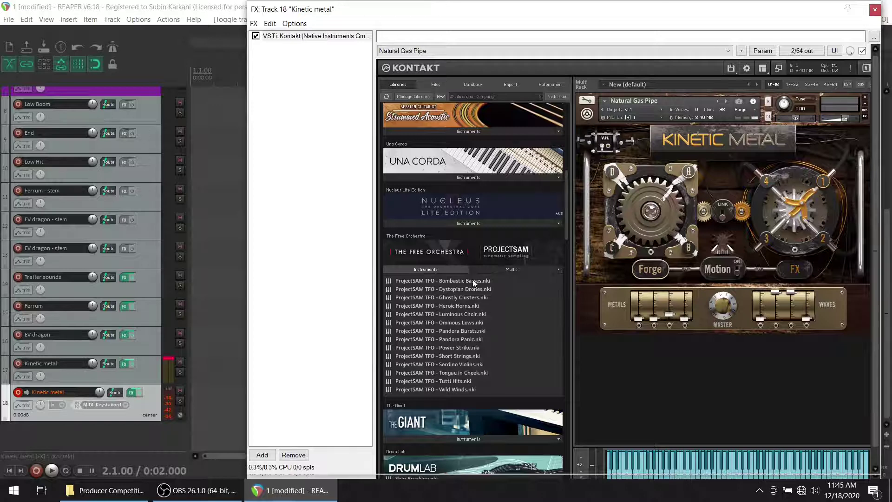
left_click(455, 271)
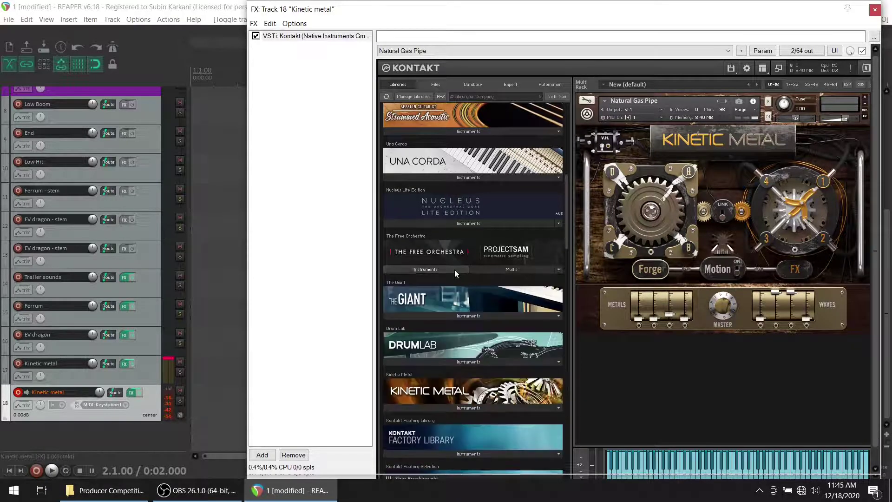
left_click(464, 404)
scroll(440, 345, "down", 3)
scroll(439, 345, "down", 2)
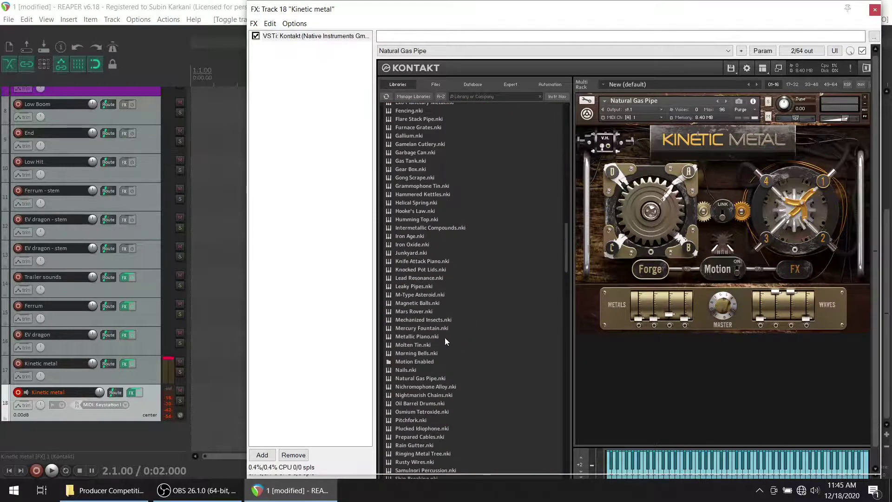
left_click_drag(565, 272, 575, 325)
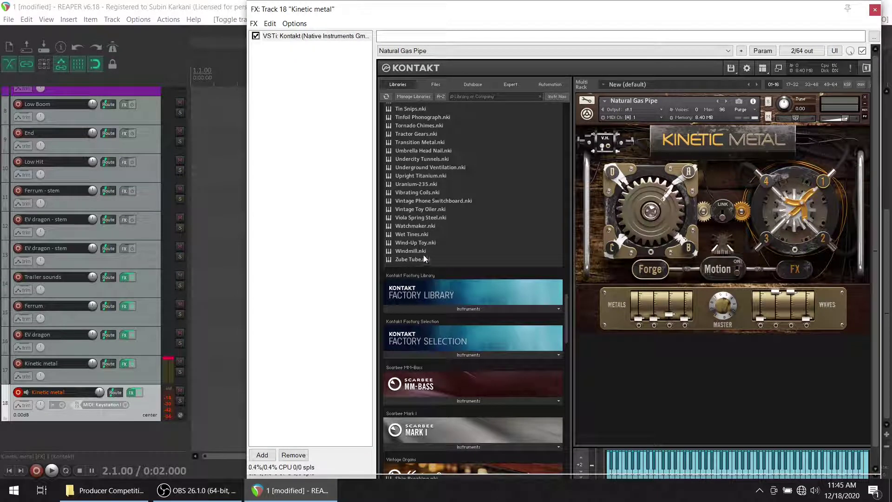
double_click(422, 225)
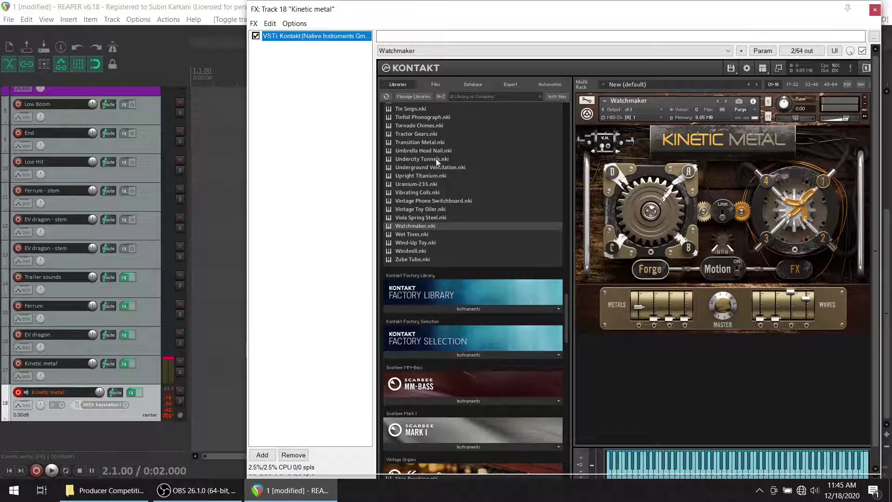
Load the Scarbee MM-Bass instrument in place of Watchmaker on the duplicated track.
scroll(460, 232, "down", 5)
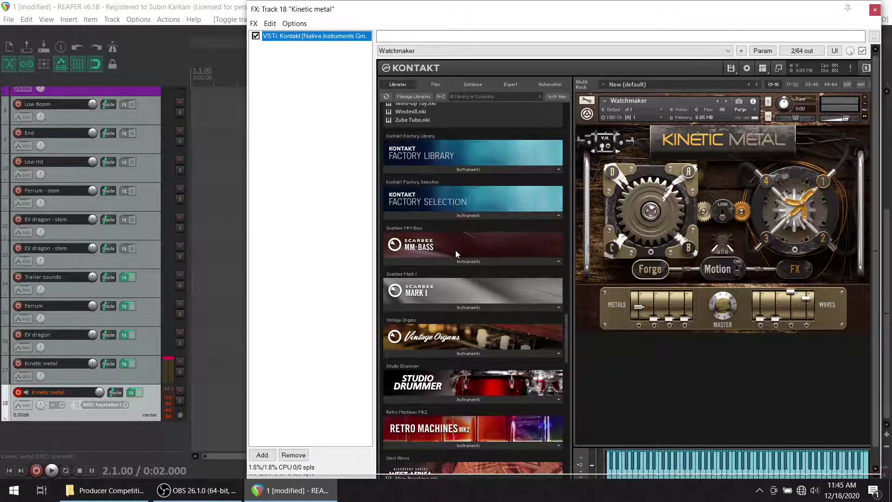
left_click(463, 262)
left_click_drag(526, 271, 687, 245)
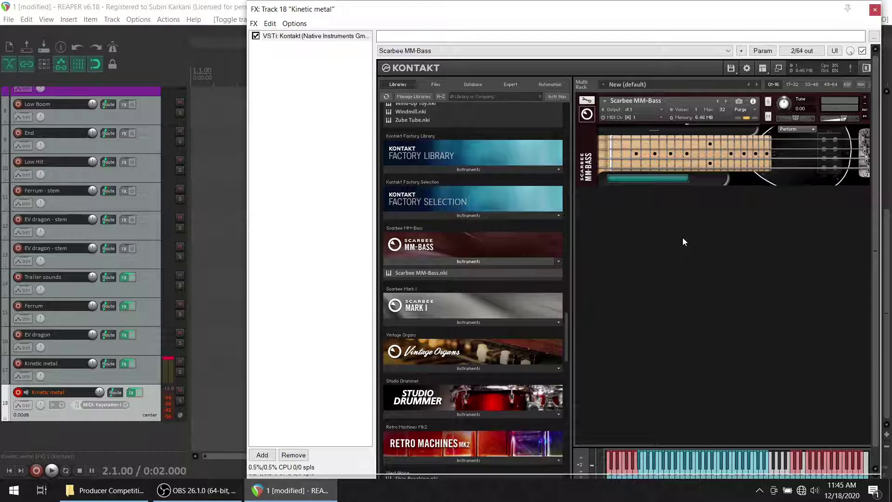
Load the Tube Drum instrument in place of Scarbee MM-Bass and lower its filter cutoff.
scroll(522, 293, "down", 2)
scroll(521, 297, "down", 2)
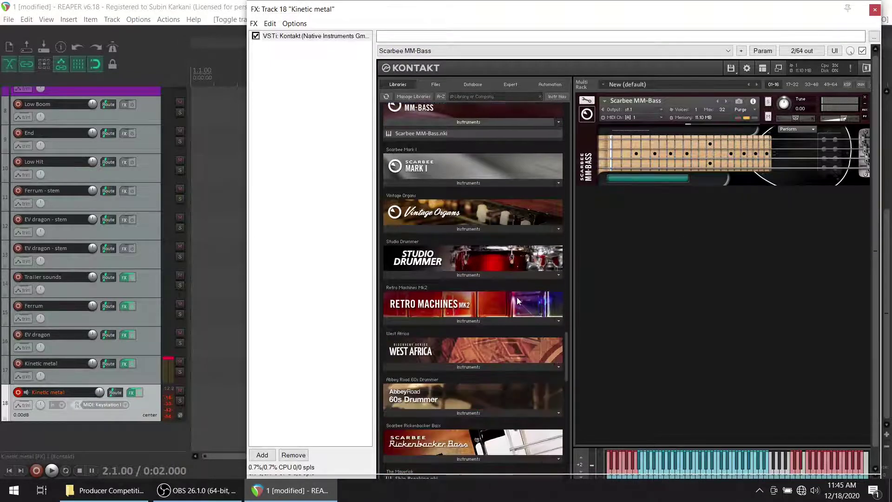
scroll(517, 298, "down", 2)
scroll(515, 302, "down", 6)
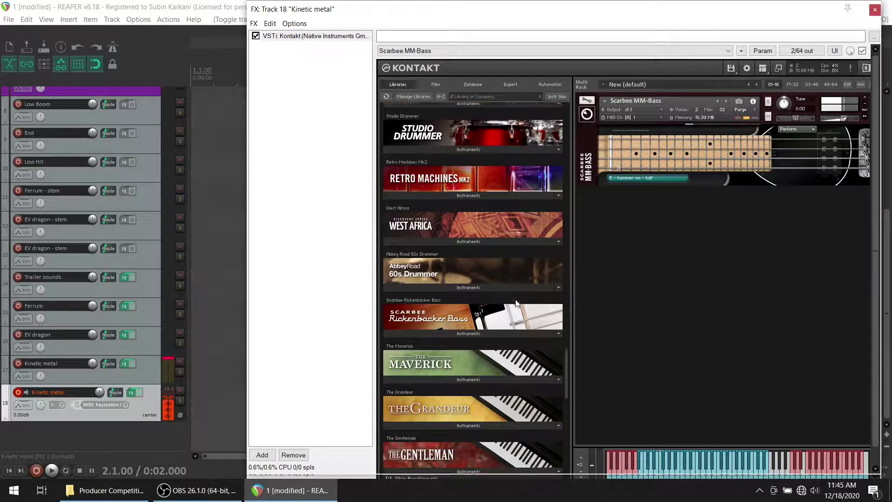
scroll(493, 349, "down", 4)
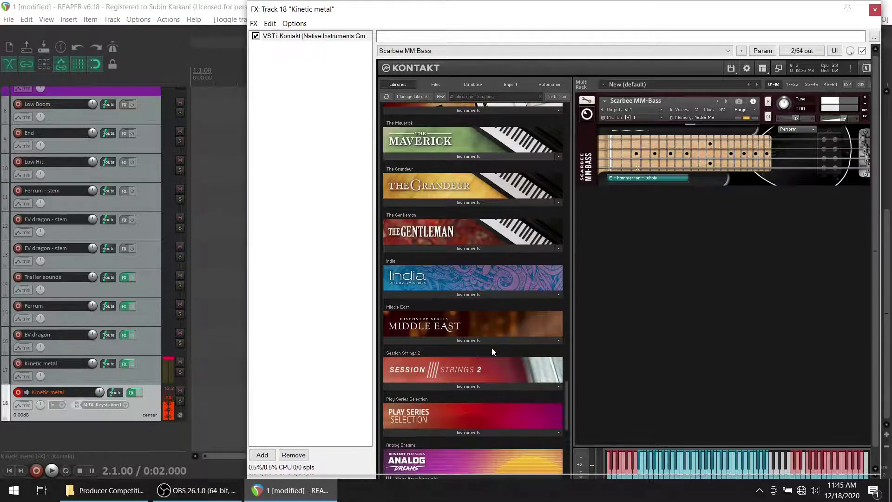
scroll(493, 352, "down", 3)
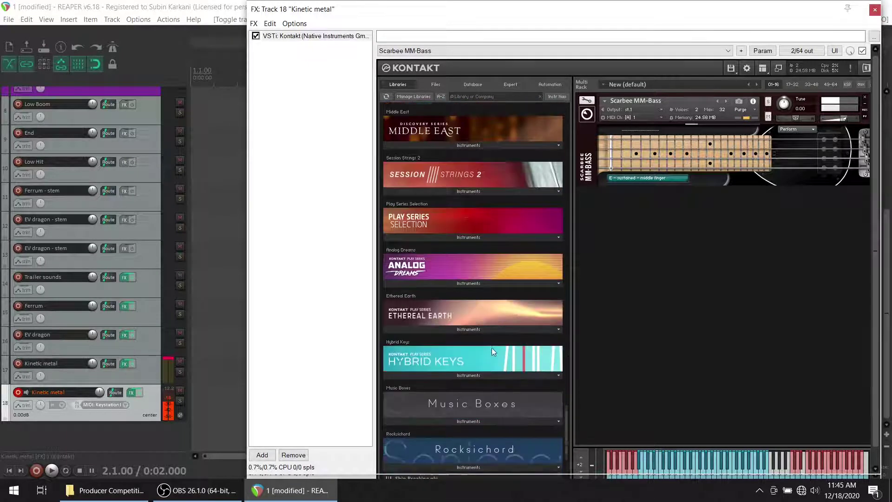
scroll(493, 352, "down", 3)
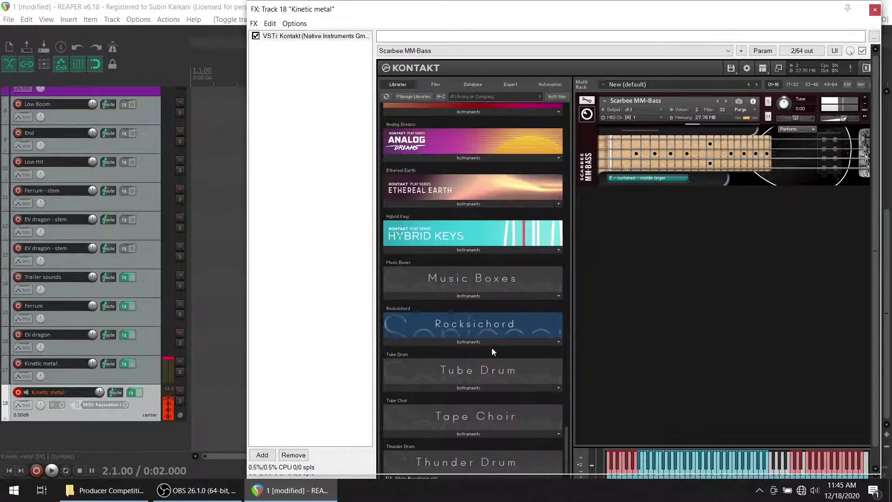
left_click(500, 387)
double_click(406, 398)
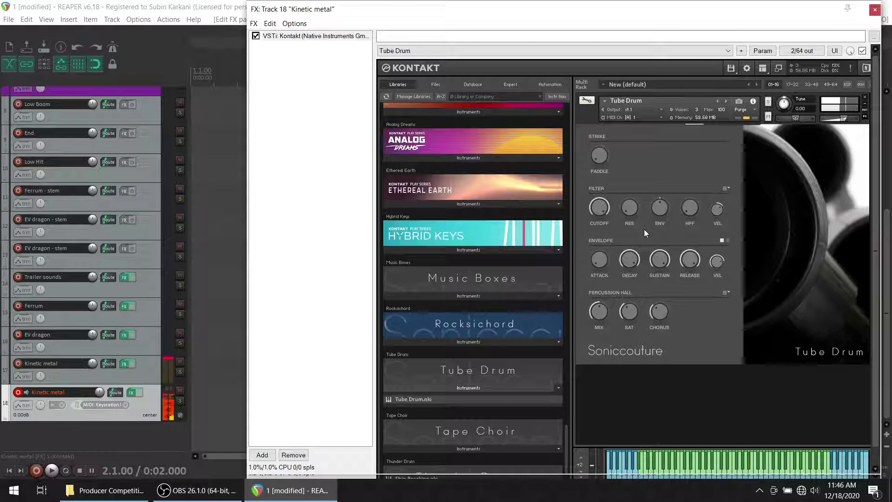
left_click_drag(604, 219, 609, 277)
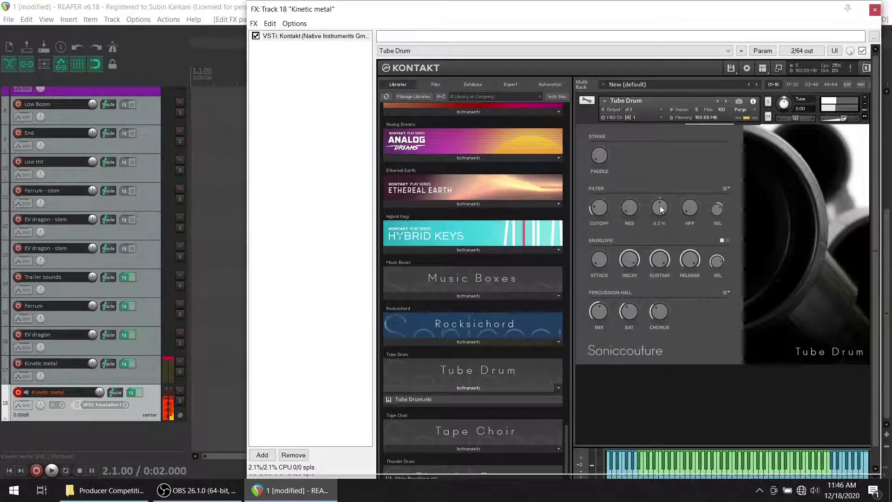
Shape Tube Drum's filter by raising envelope amount and high-pass, setting resonance to about 33% and bringing the cutoff down to about 50 Hz.
left_click_drag(662, 210, 608, 180)
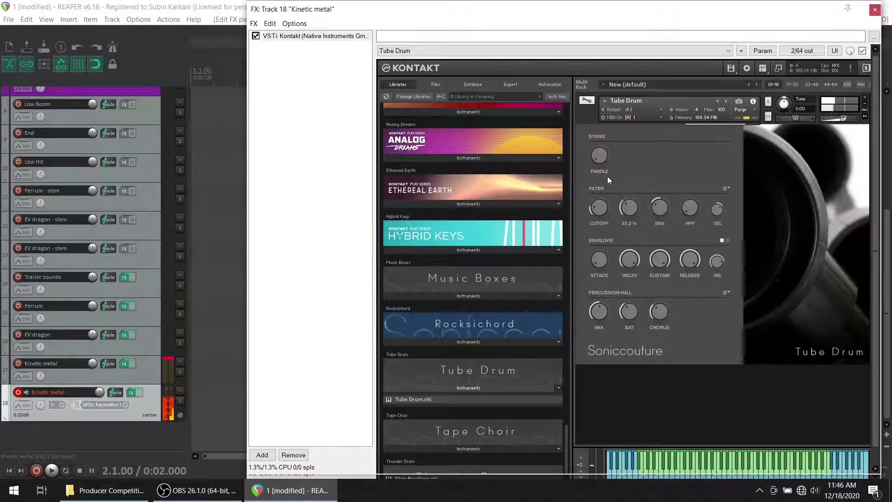
left_click_drag(592, 210, 600, 224)
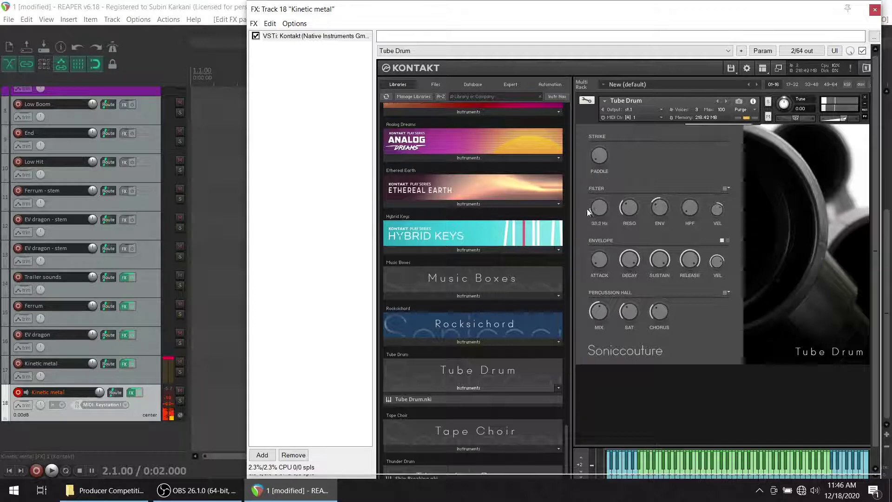
left_click_drag(688, 211, 668, 170)
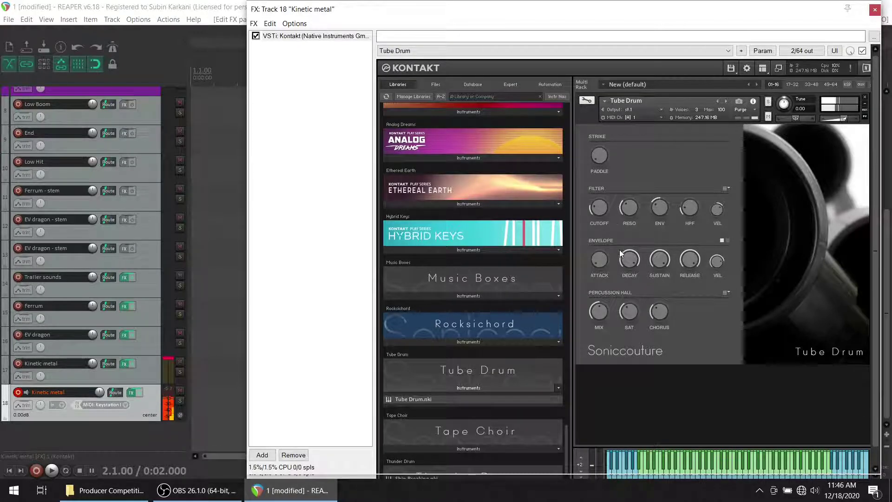
Shorten Tube Drum's envelope decay and lower its sustain to about -21 dB.
left_click_drag(629, 259, 657, 331)
left_click_drag(626, 260, 631, 245)
left_click_drag(638, 278, 670, 318)
left_click_drag(662, 263, 670, 320)
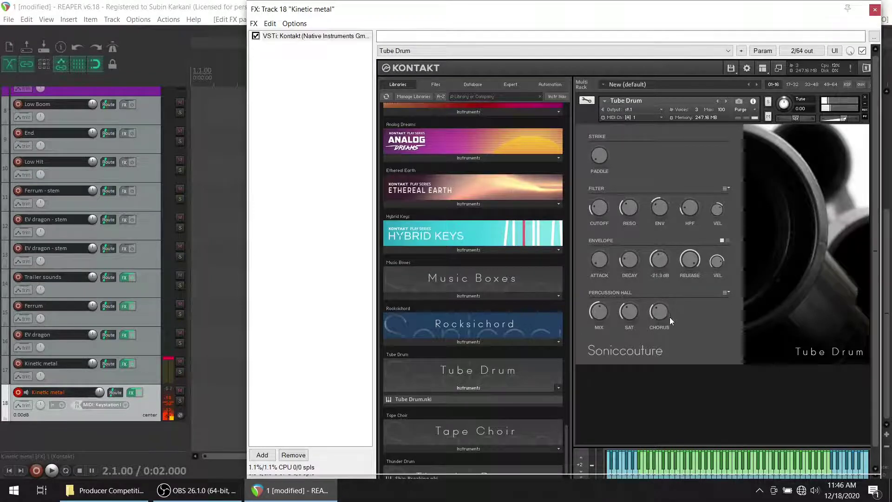
mouse_move(697, 275)
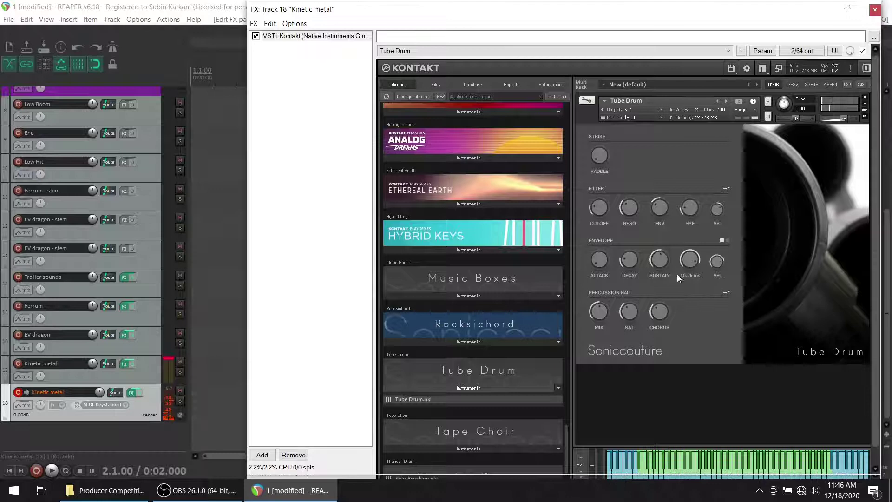
Raise the Percussion Hall mix and chorus on Tube Drum and lower its saturation.
left_click_drag(603, 312, 602, 292)
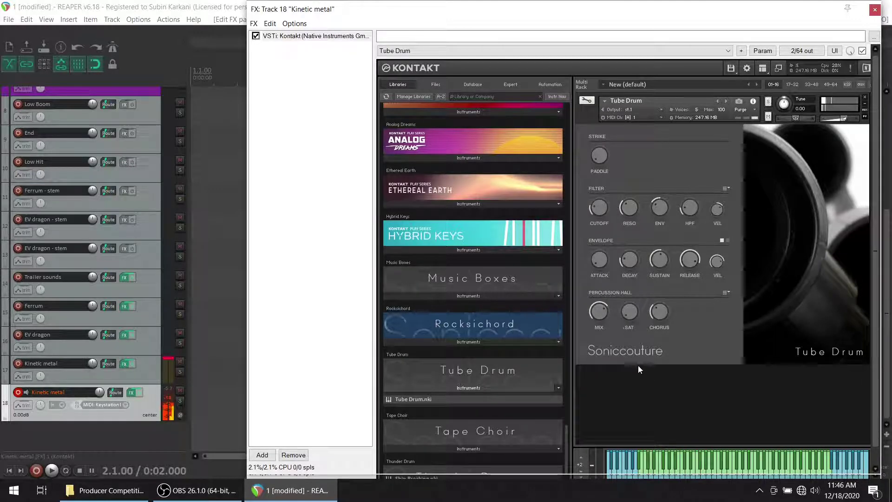
left_click_drag(655, 313, 647, 269)
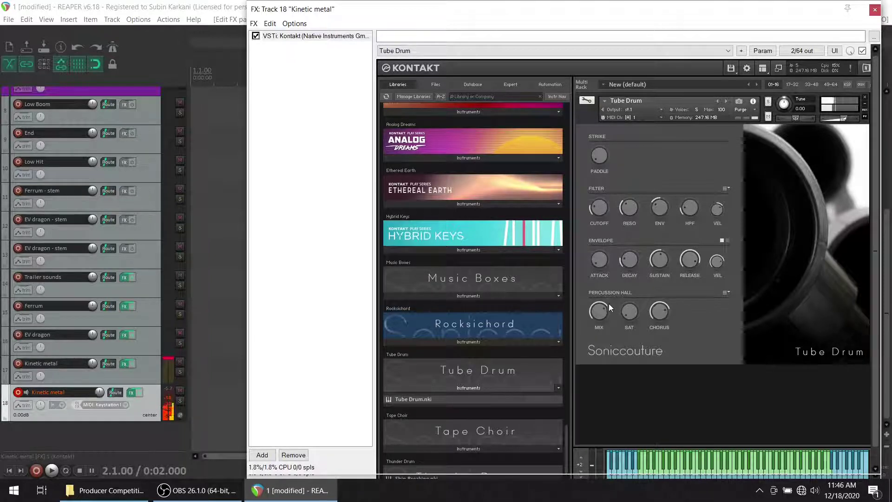
mouse_move(594, 288)
left_mouse_down()
mouse_move(595, 299)
mouse_move(607, 291)
left_mouse_up()
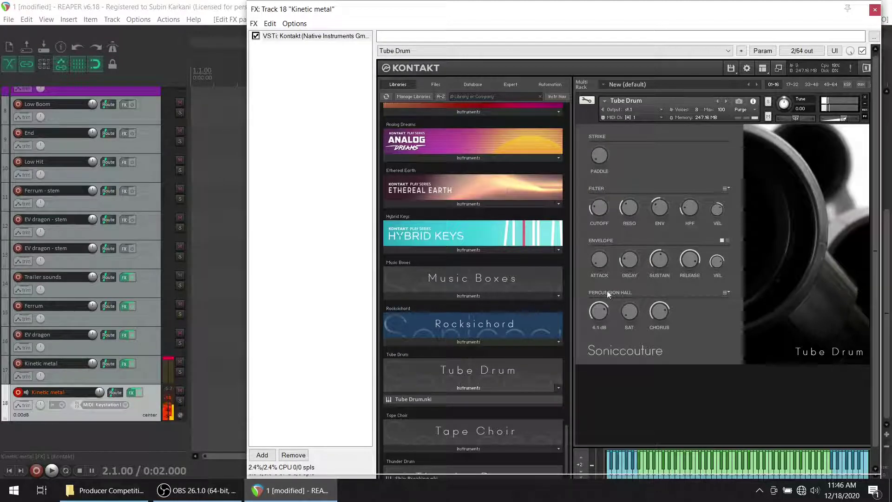
Refine Tube Drum with a shorter release, lower sustain, filter velocity of about -35%, and the filter cutoff at its minimum.
left_click(597, 210)
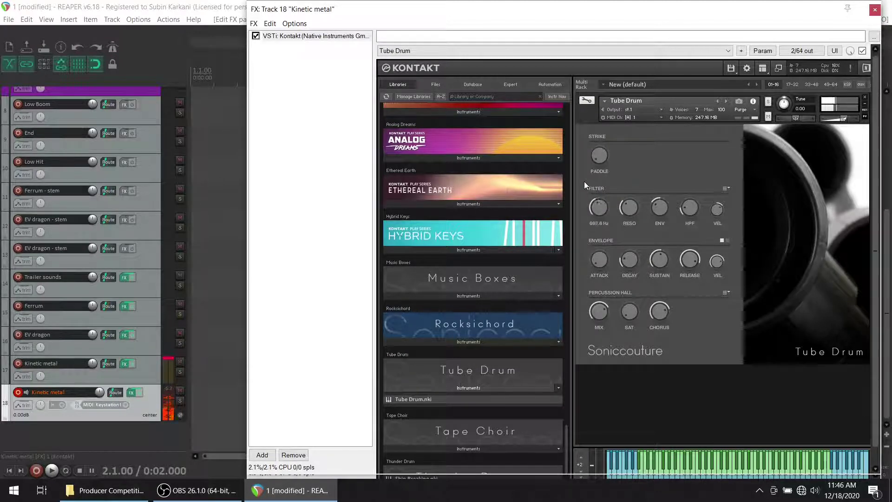
left_click_drag(594, 208, 609, 252)
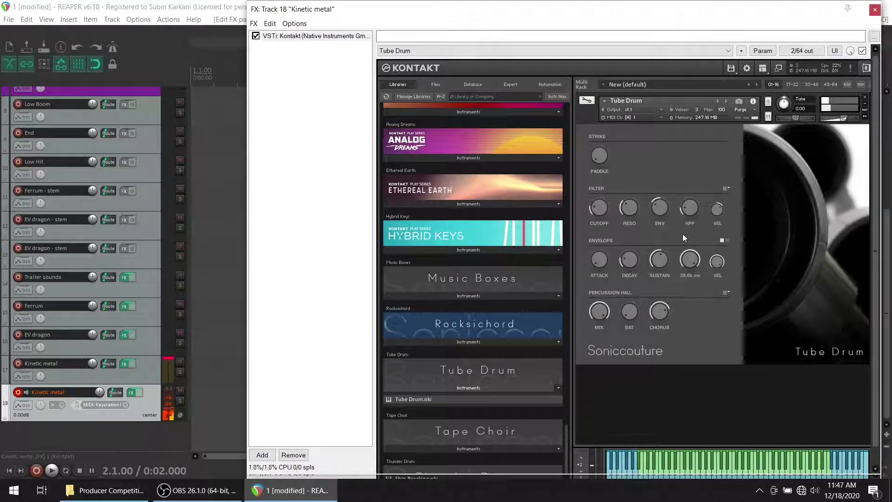
left_click_drag(687, 264, 700, 317)
left_click_drag(656, 260, 660, 269)
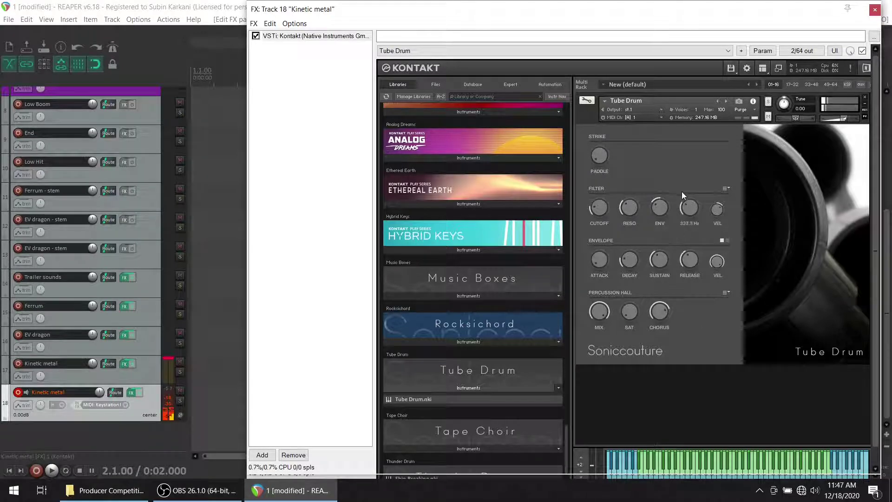
left_click_drag(717, 208, 715, 197)
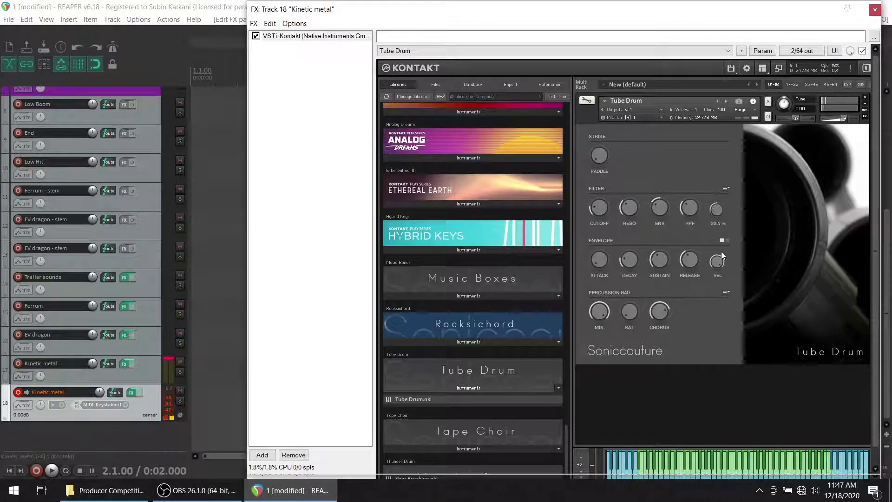
left_click_drag(599, 209, 593, 192)
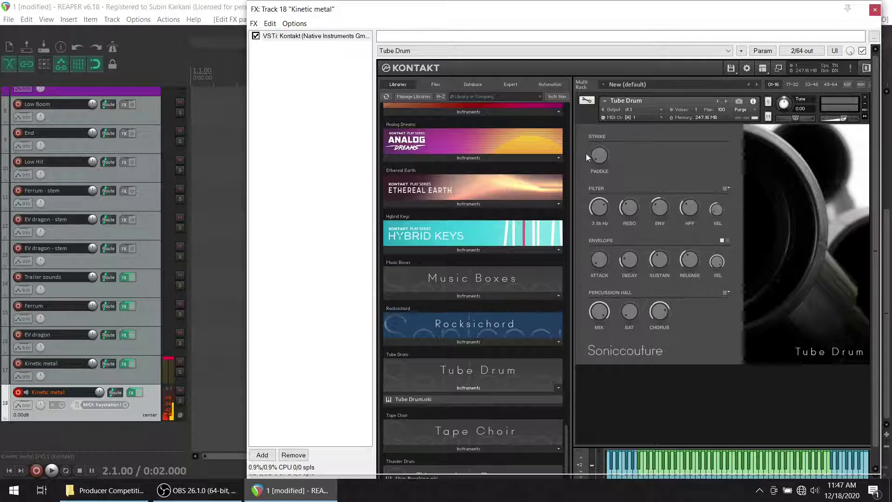
left_click_drag(599, 208, 613, 248)
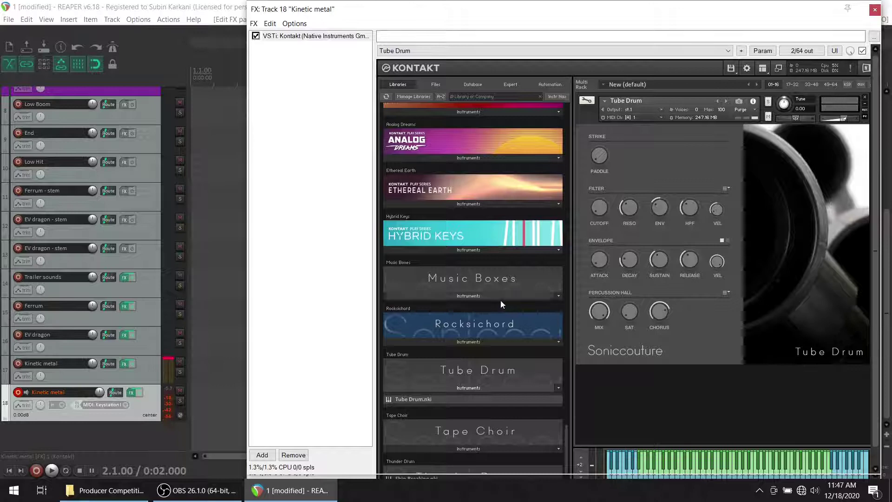
Load the Thunder Drum patch All Tomorrows Tanks in place of Tube Drum, discarding the Tube Drum changes.
scroll(500, 300, "down", 1)
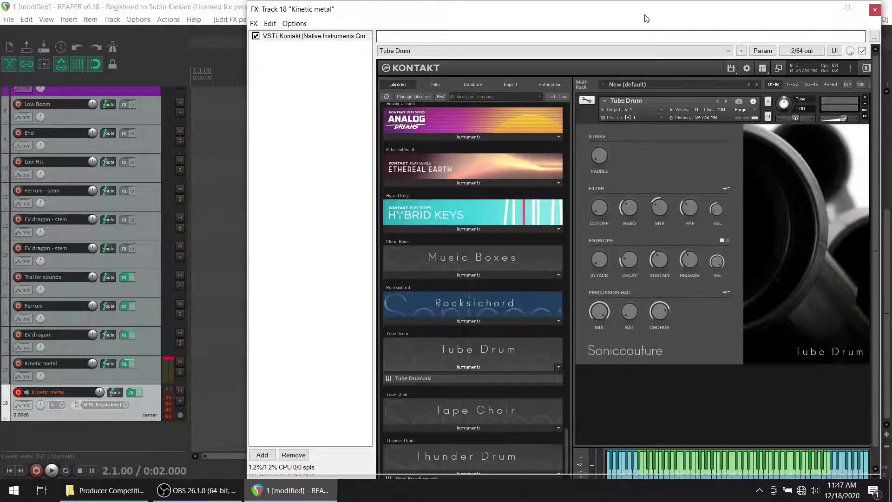
key("super+Up")
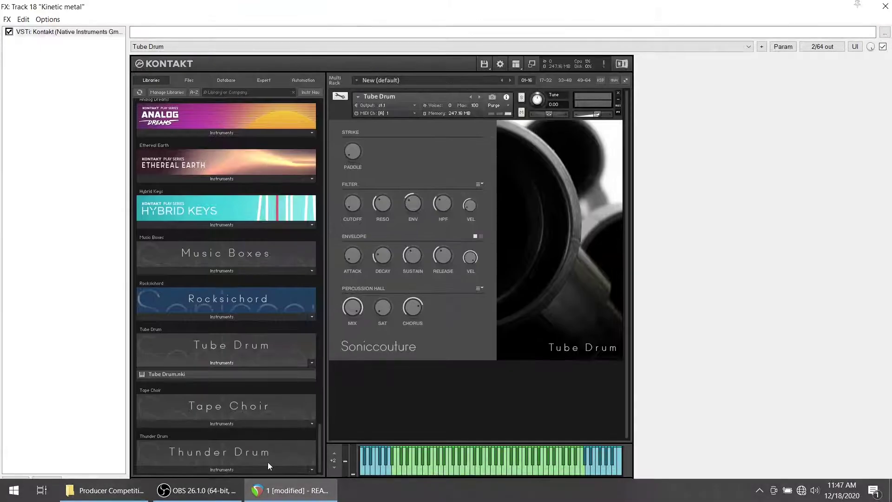
left_click(269, 467)
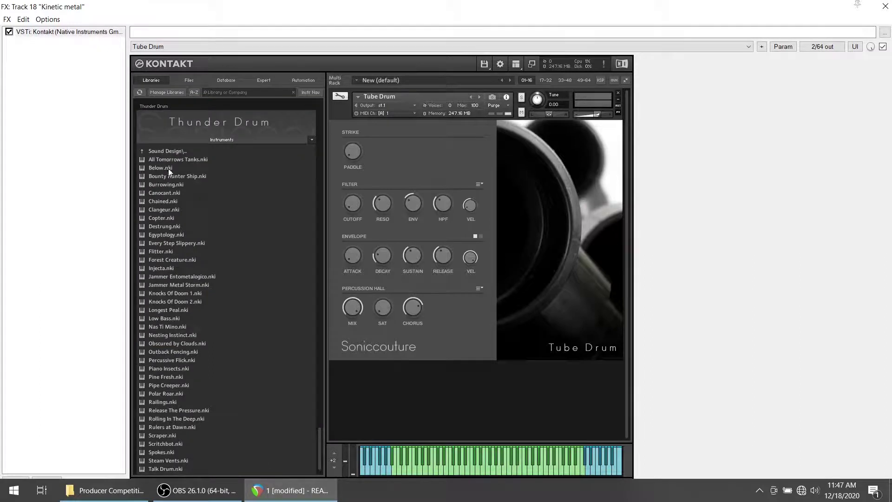
left_click_drag(175, 161, 434, 191)
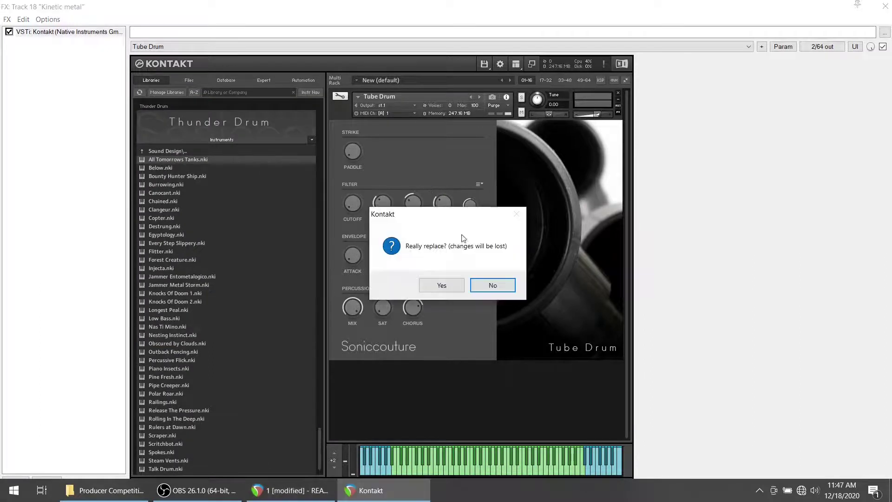
left_click(450, 285)
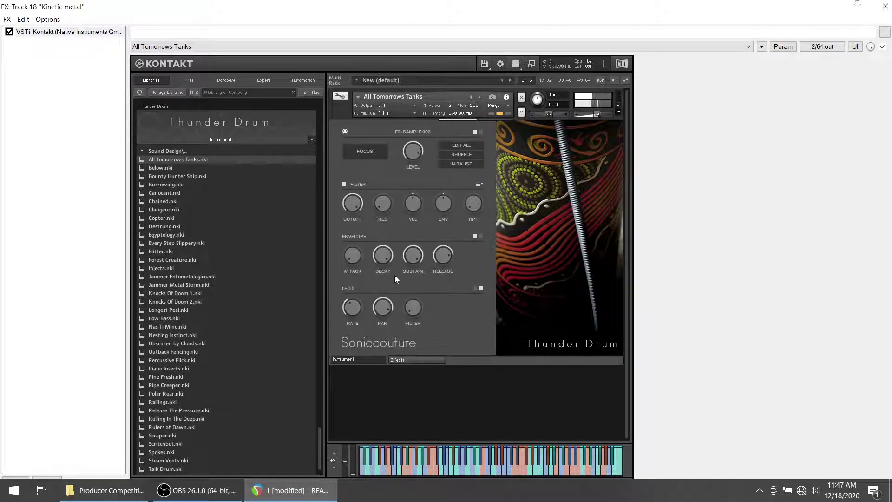
Audition the Thunder Drum patches Bounty Hunter Ship, Destrung, Knocks Of Doom 1 and Knocks Of Doom 2 in turn.
double_click(177, 177)
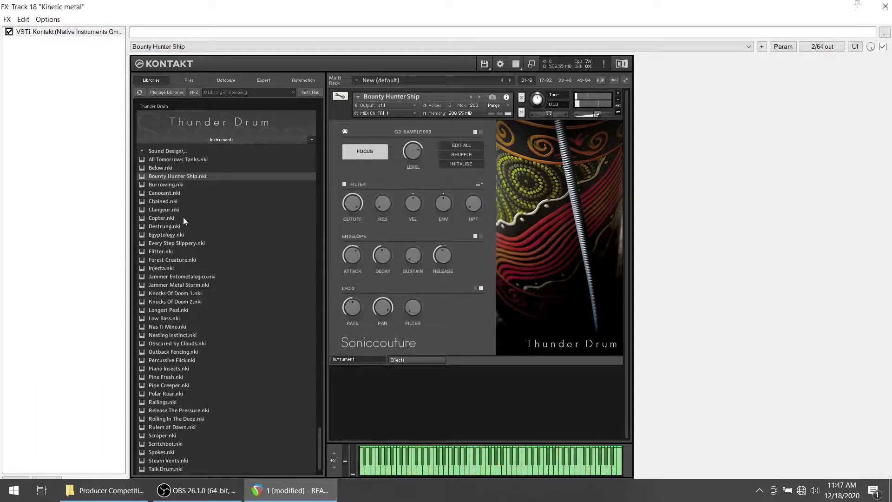
double_click(170, 227)
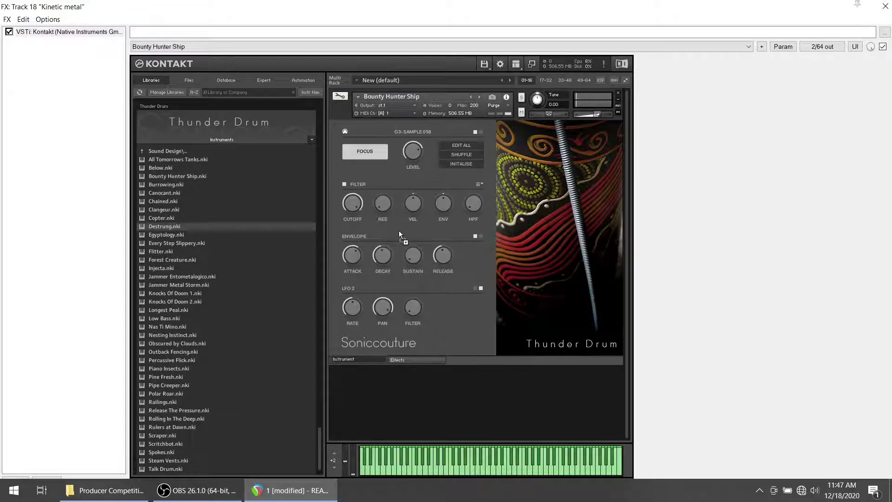
double_click(190, 293)
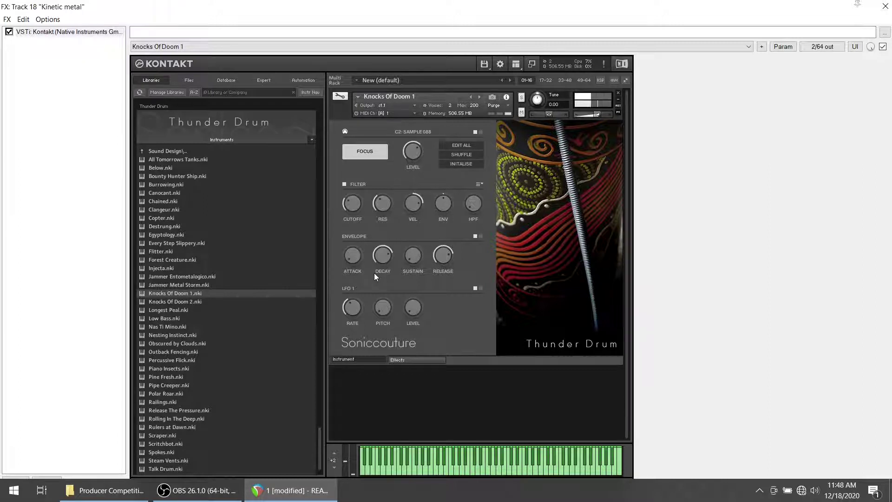
double_click(187, 301)
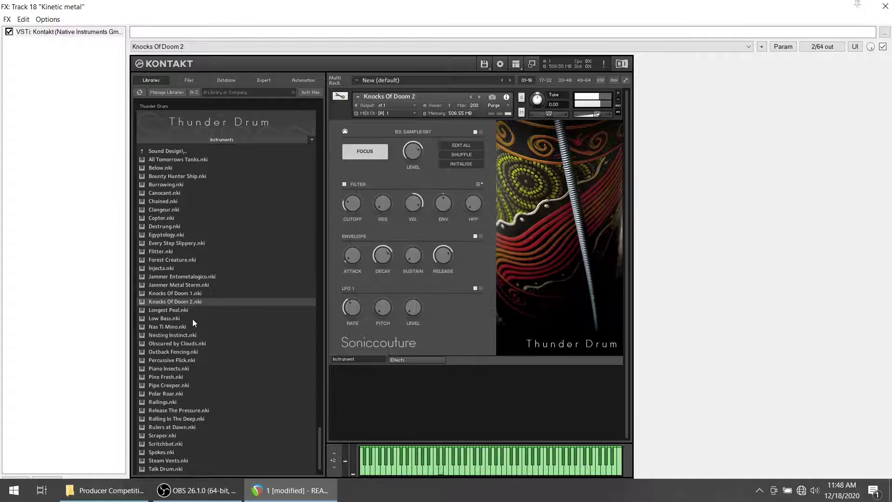
Load the Thunder Drum patch Low Bass, lengthen its envelope decay, and close both open Kontakt effect windows.
double_click(177, 318)
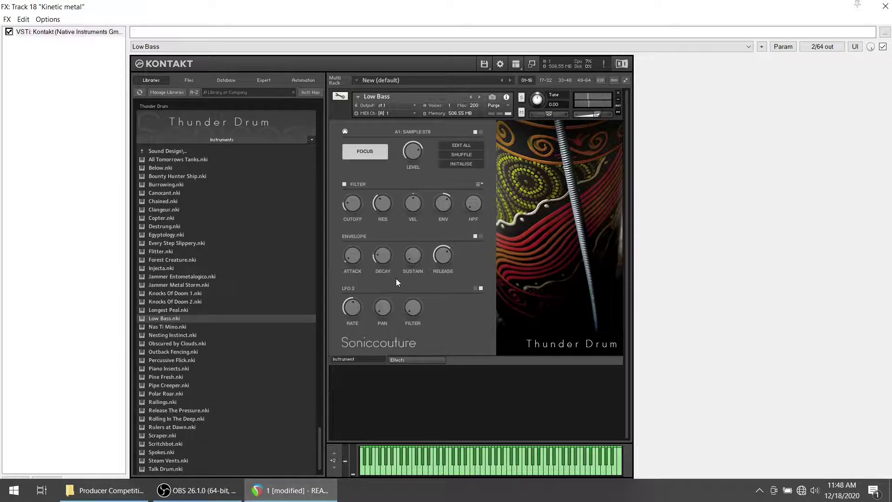
left_click_drag(381, 261, 380, 258)
scroll(379, 257, "down", 2)
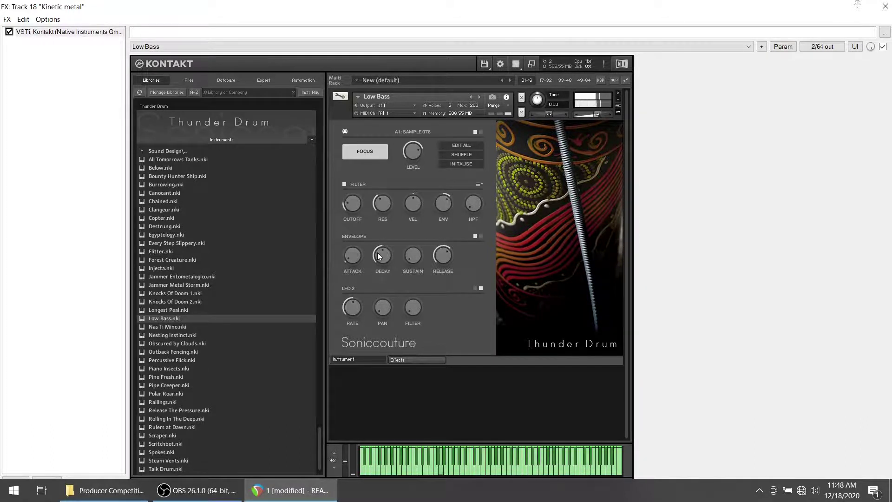
scroll(379, 257, "up", 1)
left_click(347, 203)
left_click(884, 6)
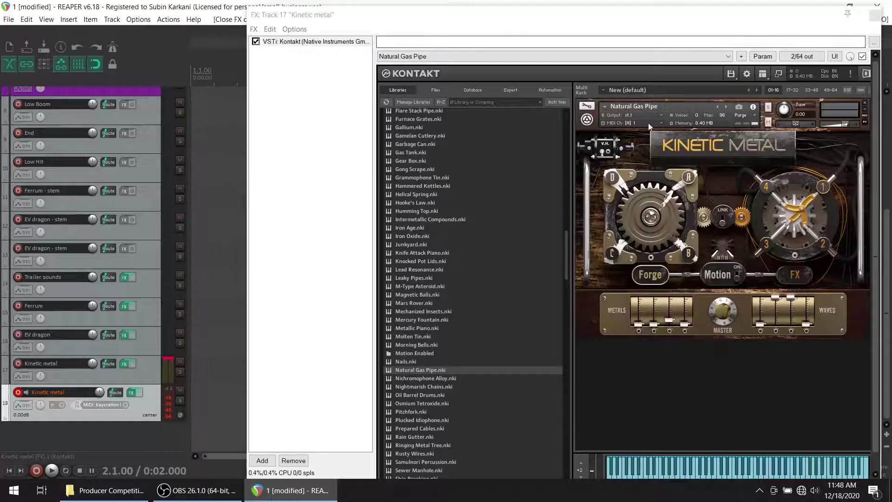
left_click(871, 8)
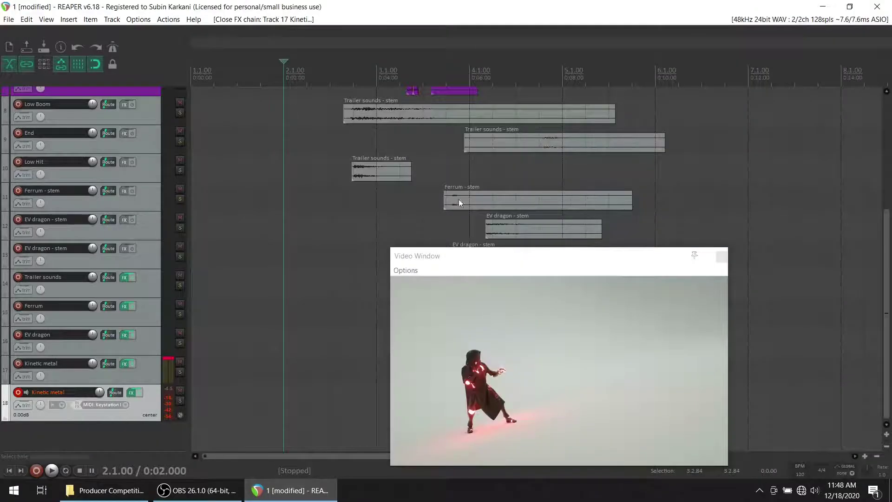
Play the video with its existing stems from about 3.3.00, and again from 1.3.00.
left_click(432, 218)
key("space")
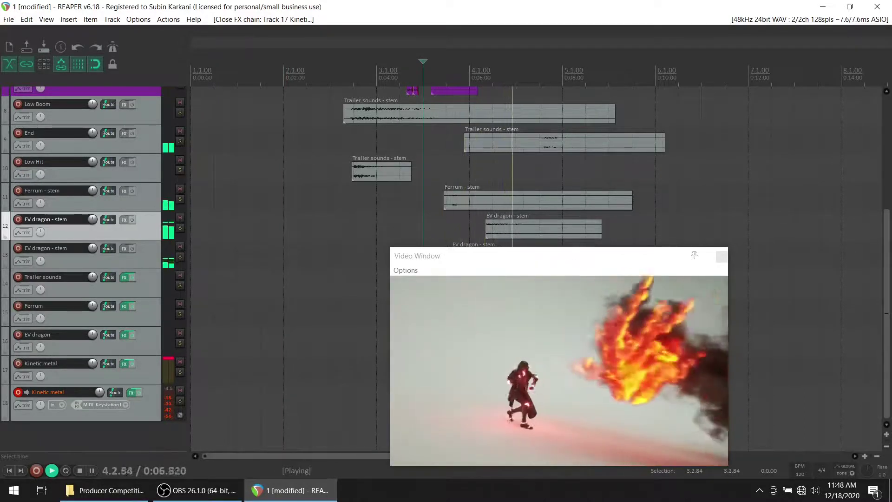
left_click(243, 198)
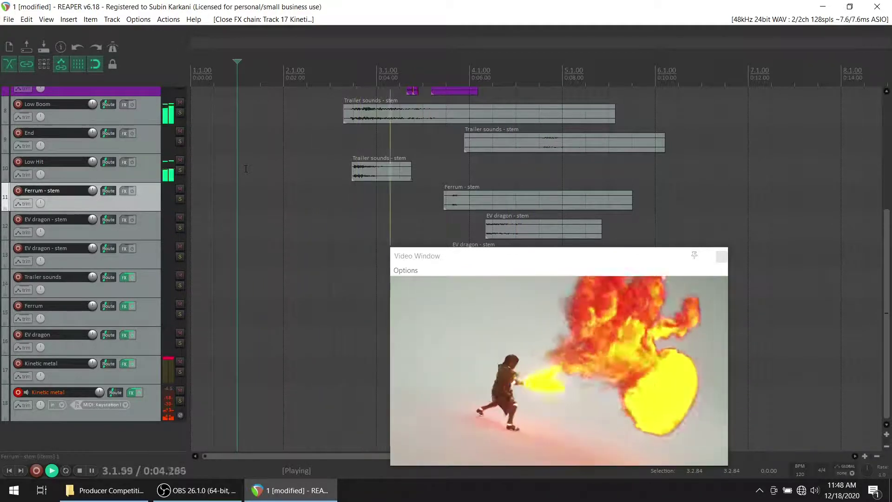
Try recording a MIDI take on the duplicated Kinetic metal track from 1.3.00, and undo that recording.
key("space")
key("ctrl+r")
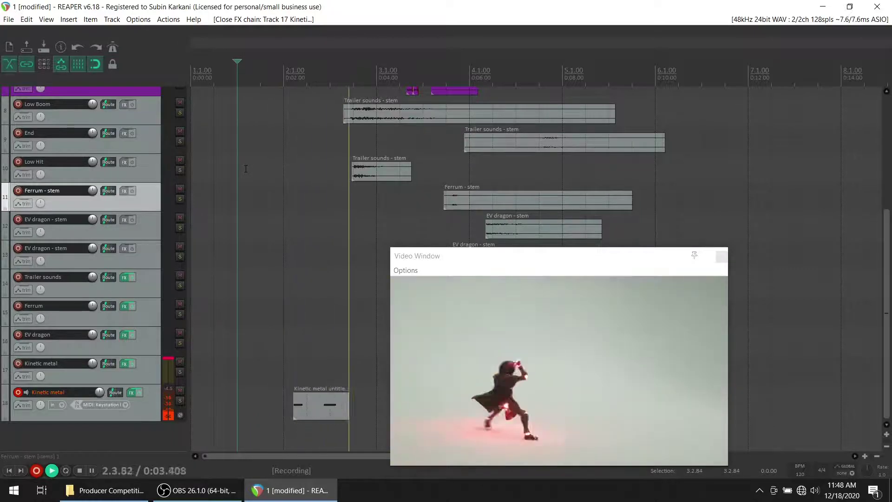
key("space")
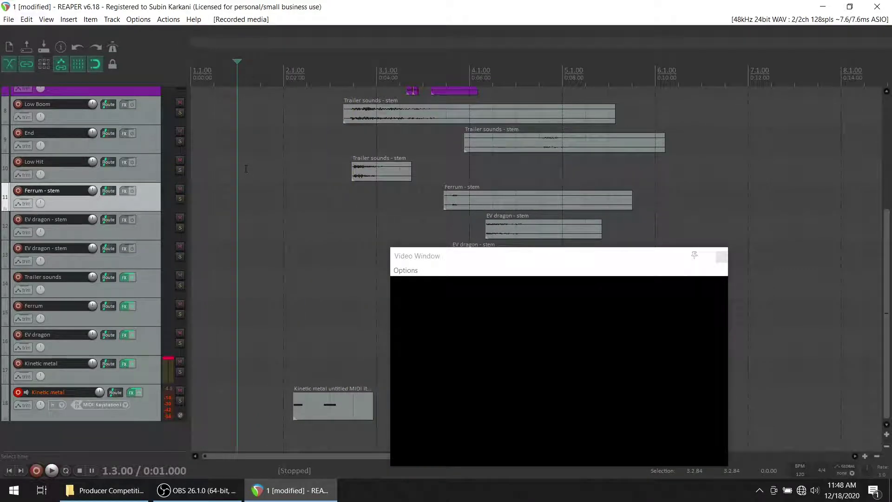
key("ctrl+z")
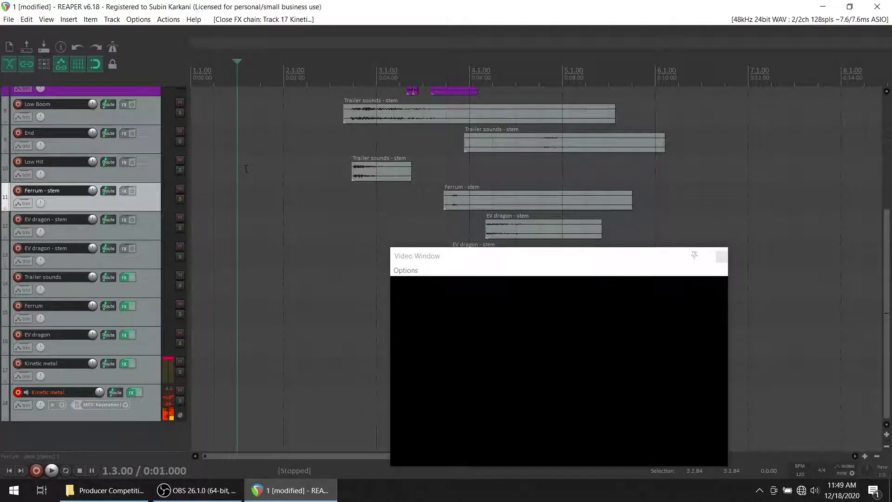
Record another MIDI take on the duplicated Kinetic metal track and move the item earlier to start at 1.3.00.
key("ctrl+r")
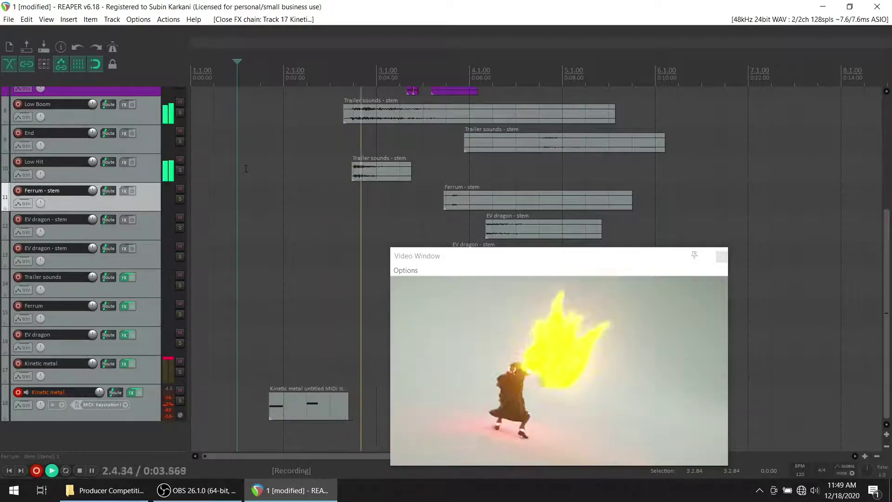
key("space")
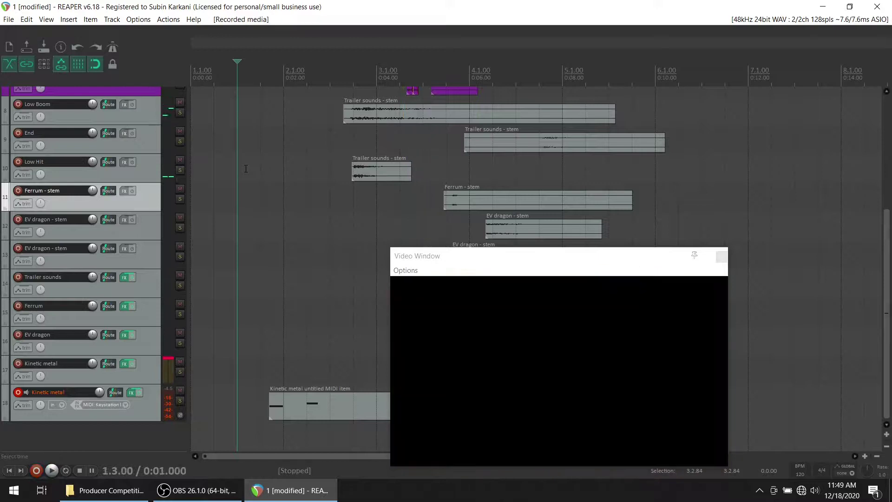
left_click_drag(341, 409, 298, 405)
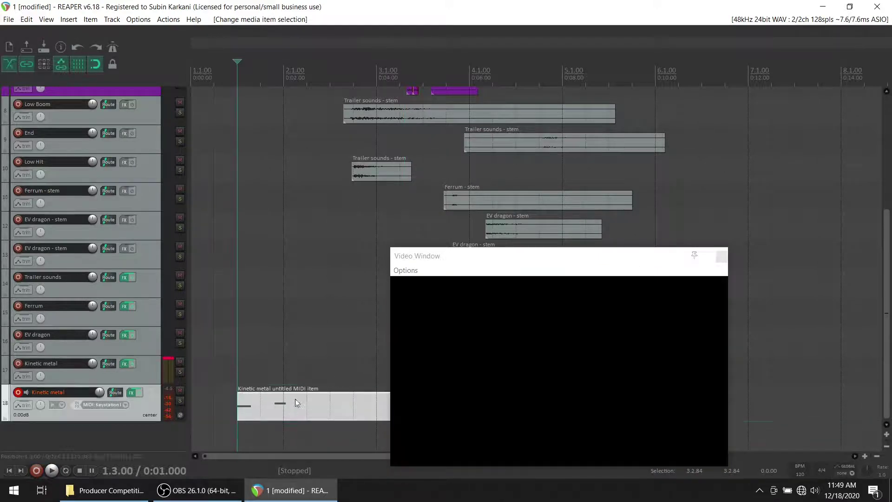
Quantize the positions of all notes in the recorded Kinetic metal MIDI item to the grid at 100% strength.
double_click(279, 409)
key("ctrl+a")
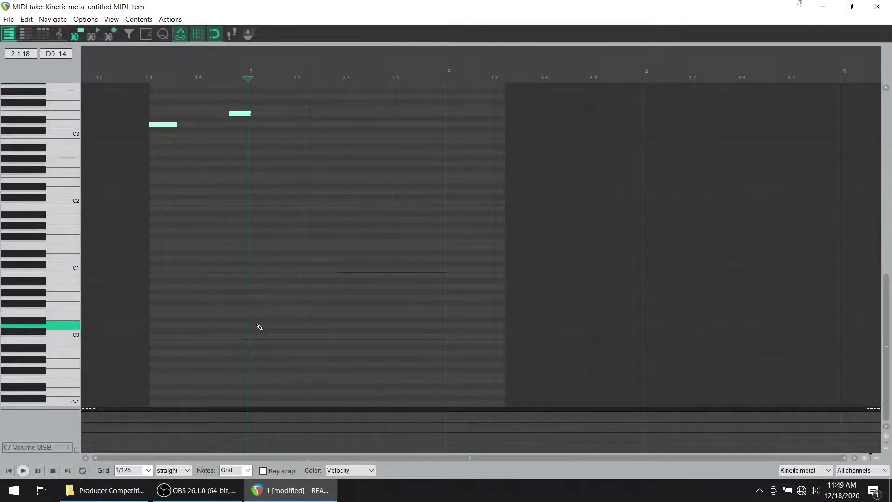
key("q")
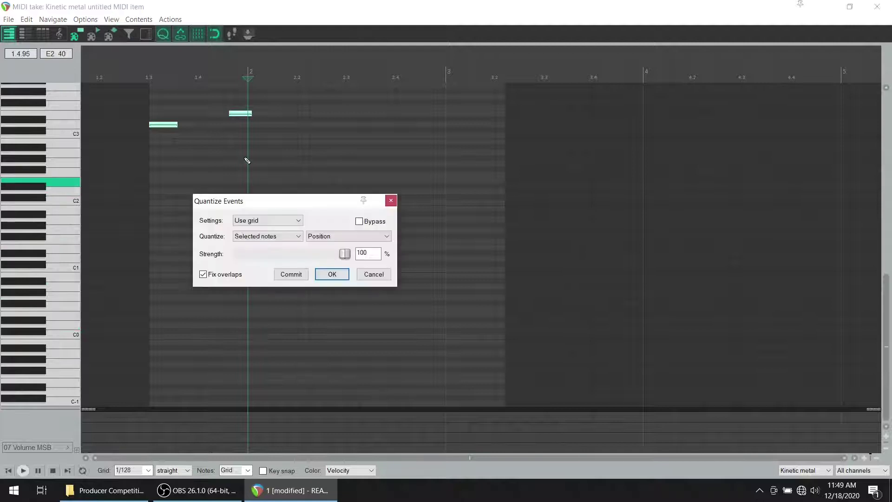
left_click(333, 273)
left_click(271, 149)
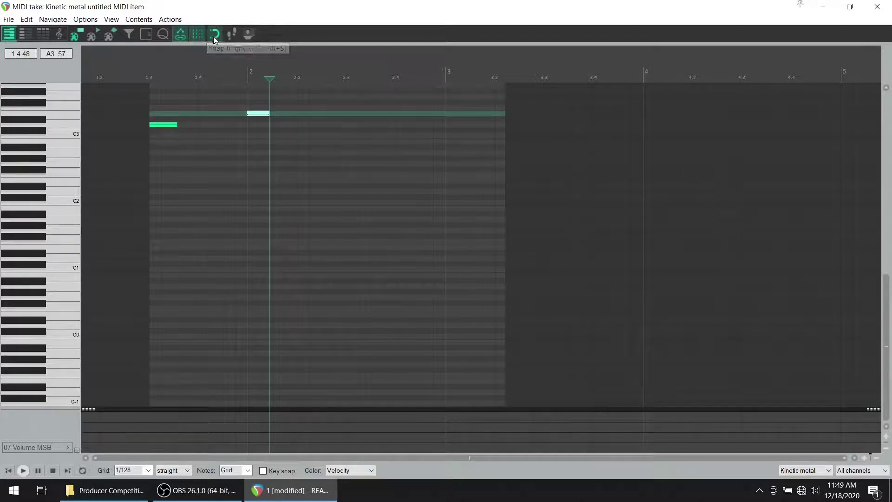
Set the MIDI editor grid to 1/4 and move the second note to F3 at the start of bar 2.
left_click(149, 470)
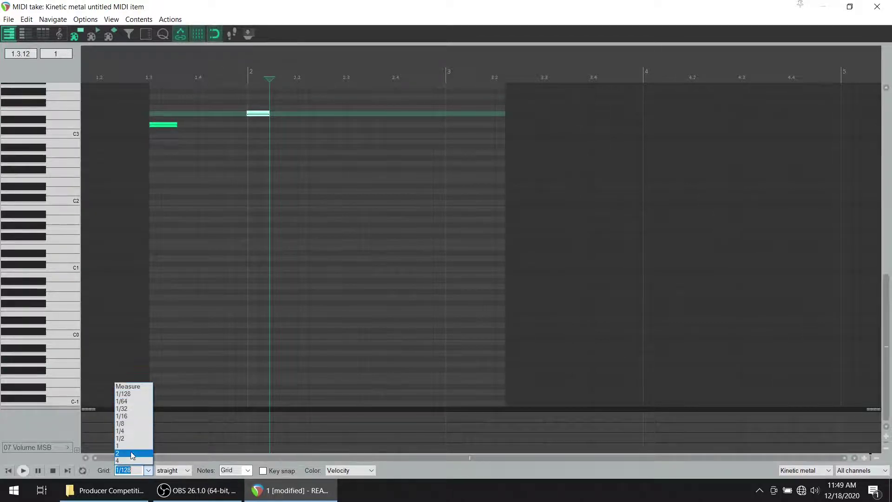
left_click(132, 454)
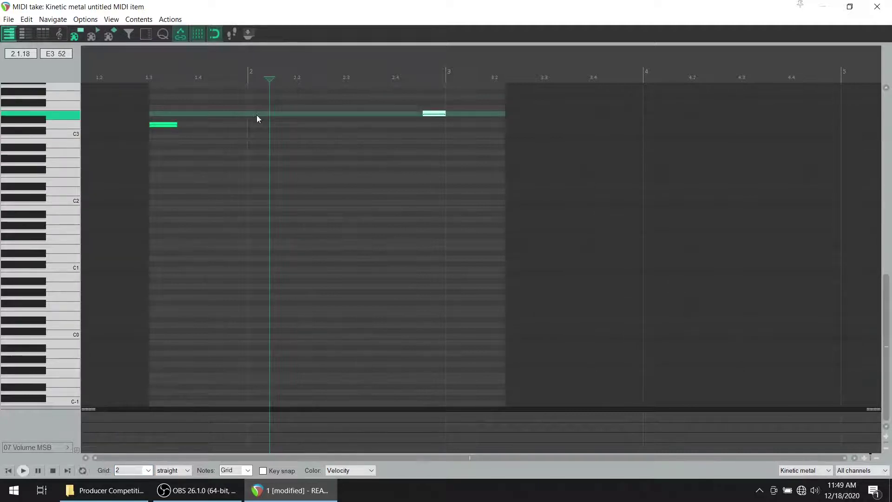
left_click(149, 471)
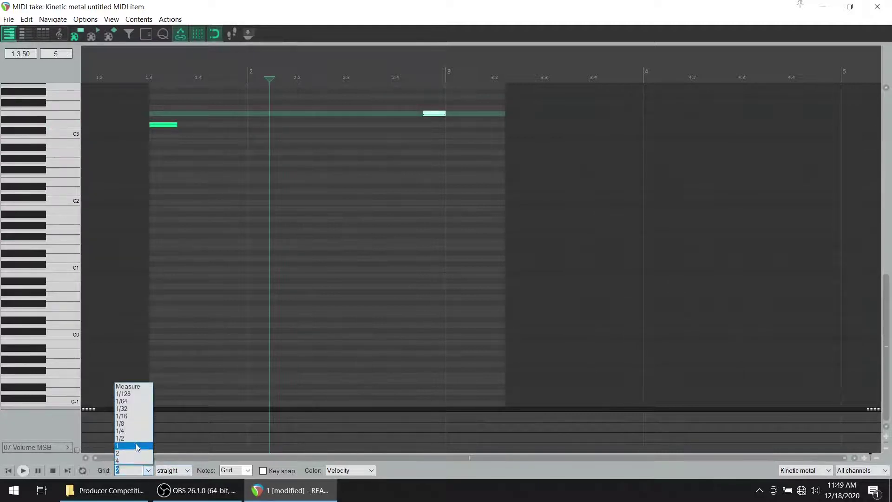
left_click(136, 428)
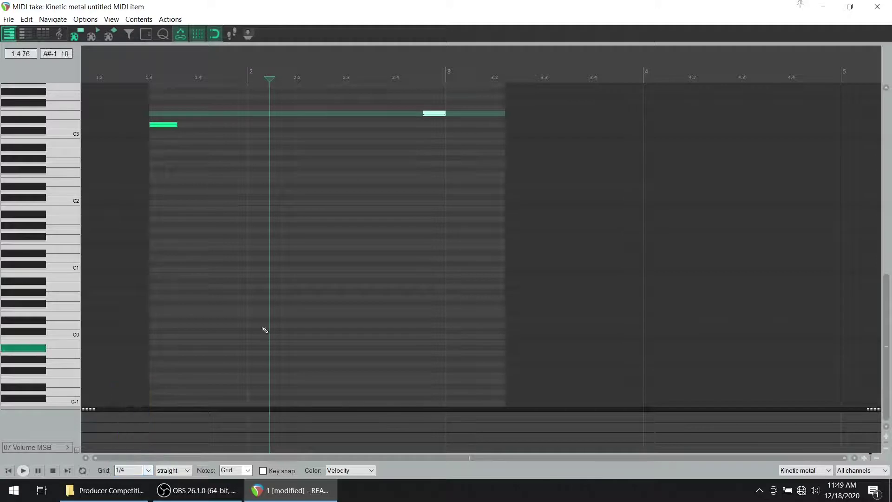
left_click_drag(435, 116, 258, 108)
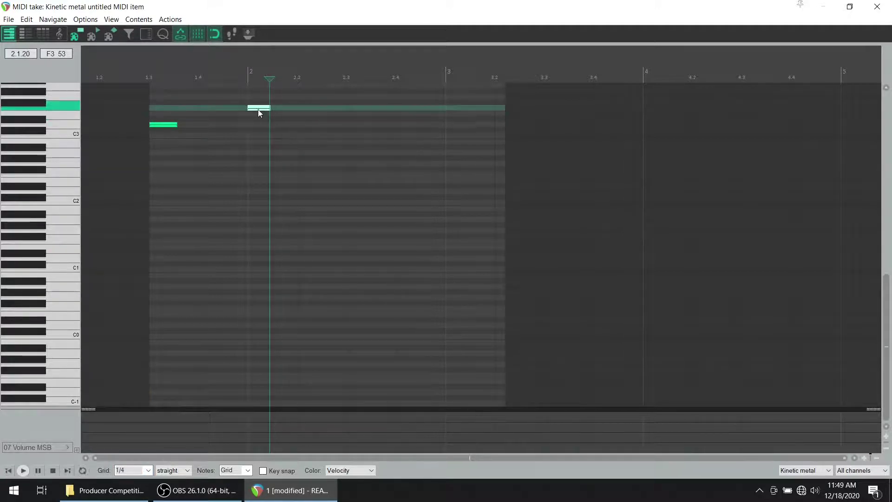
Lengthen both MIDI notes to one beat each, play them from 1.3, and close the MIDI editor.
left_click(146, 71)
key("space")
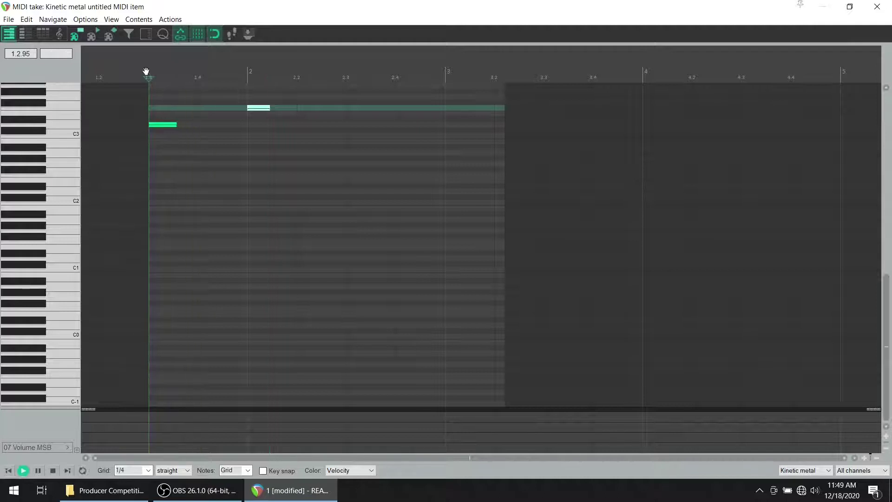
key("space")
left_click_drag(267, 107, 296, 108)
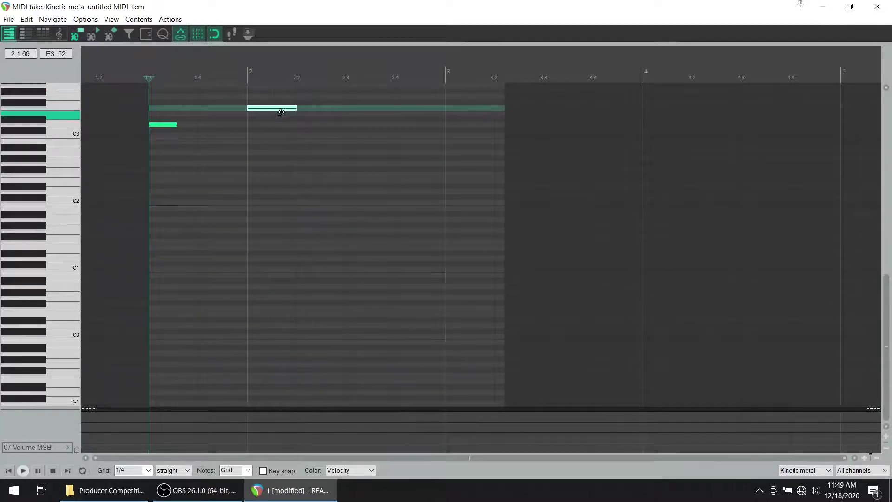
left_click_drag(177, 125, 186, 130)
key("space")
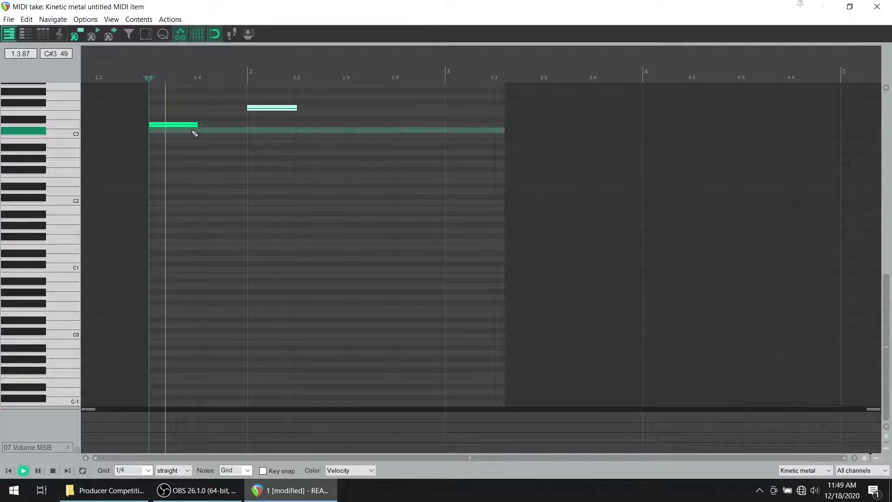
key("space")
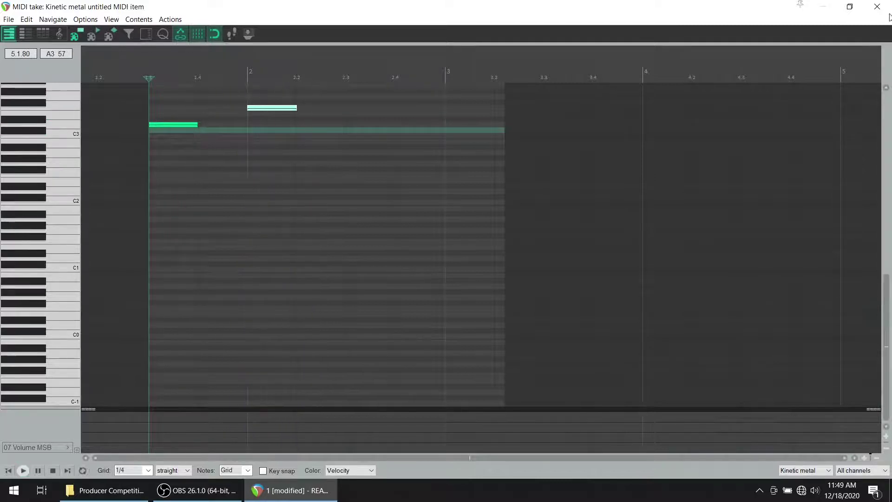
left_click(878, 6)
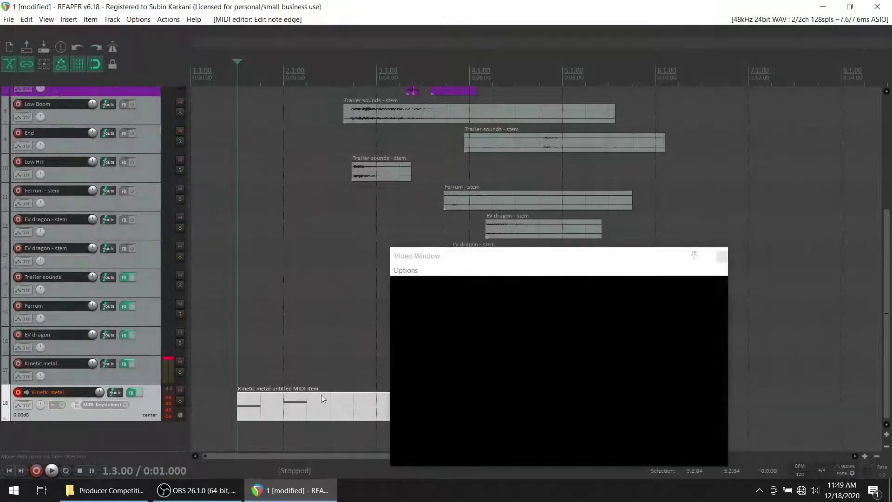
Render the record-armed Kinetic metal track to a stereo stem track.
right_click(154, 400)
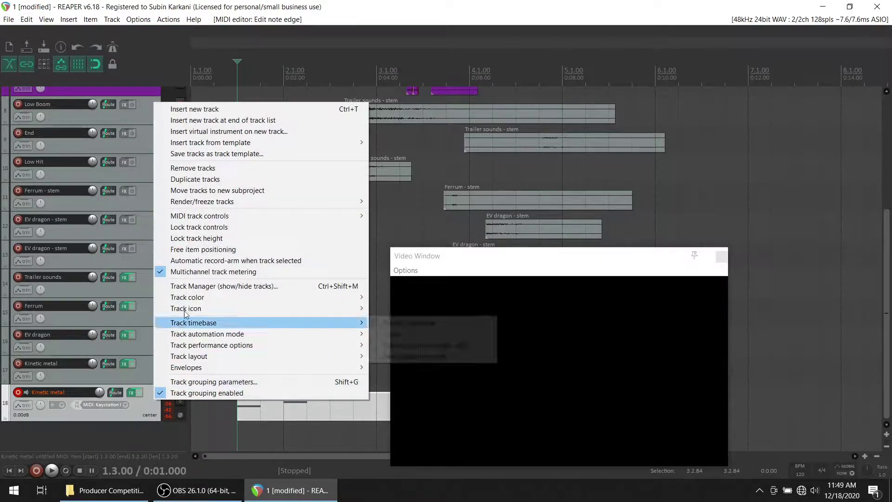
mouse_move(258, 200)
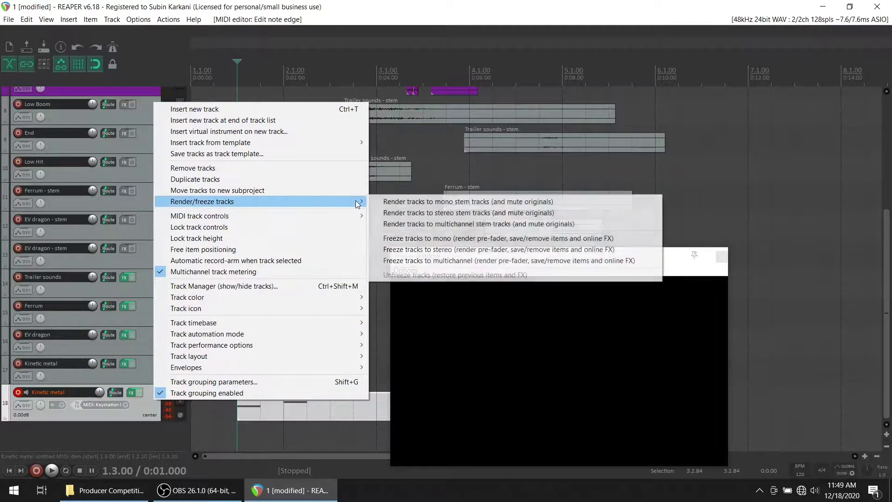
left_click(424, 214)
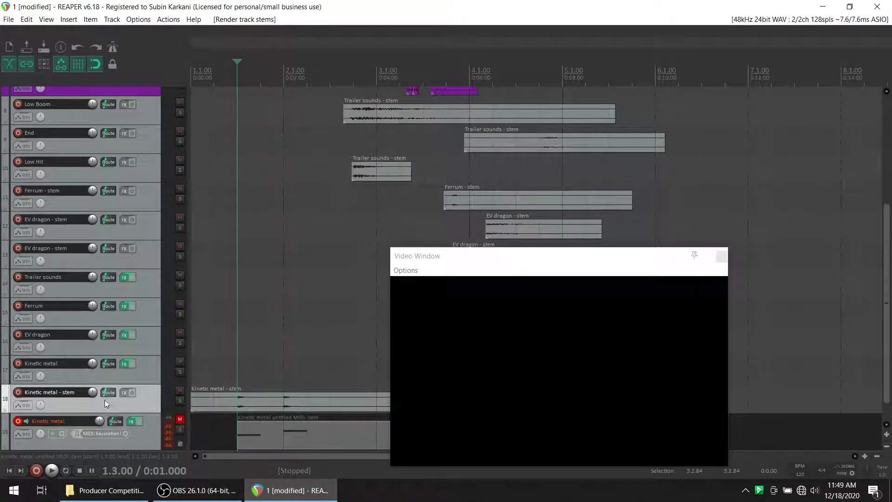
Unmute and disarm the source Kinetic metal track below the new stem, and delete its MIDI item.
left_click(180, 420)
left_click(243, 441)
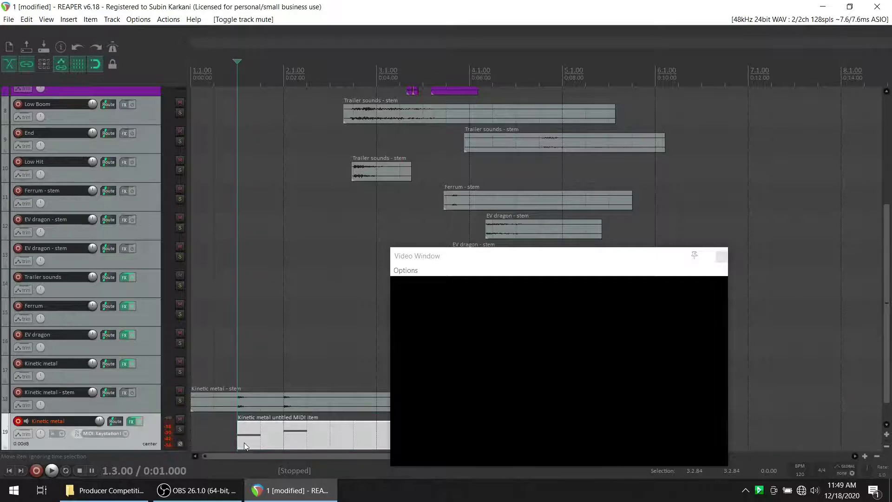
key("Delete")
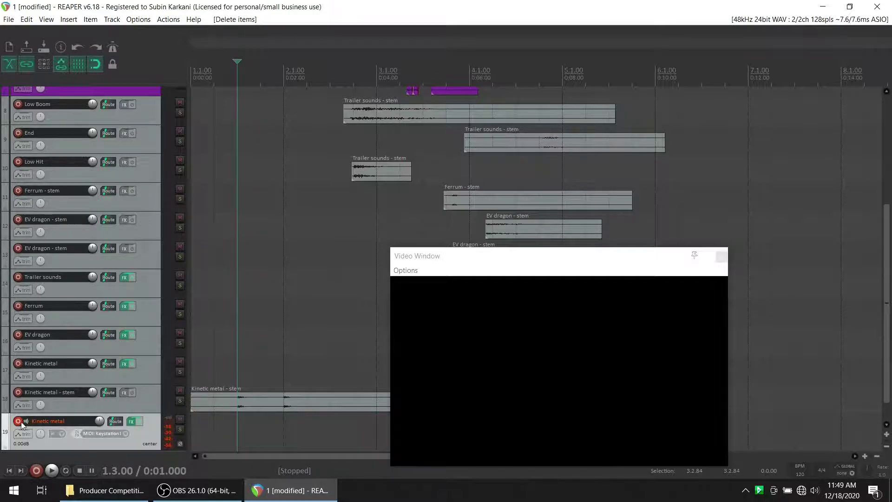
left_click(21, 422)
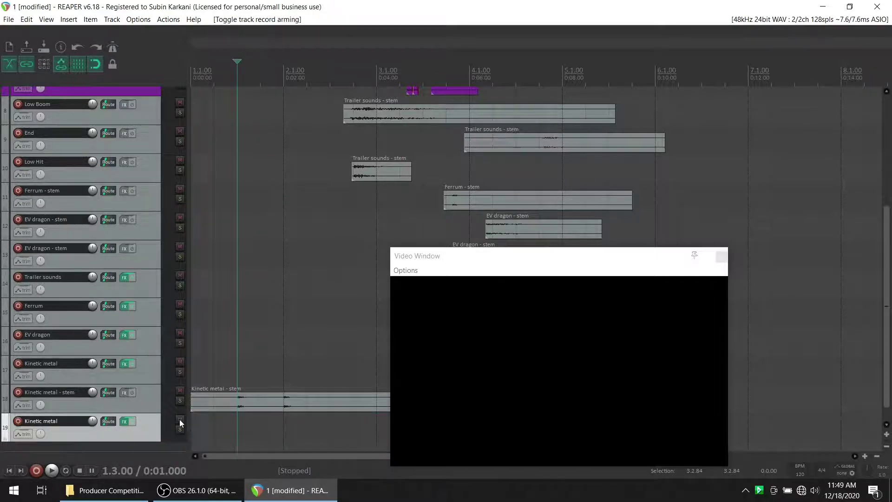
Split the Kinetic metal stem at 1.3.00, 2.1.00 and 2.3.00, and delete the pieces before and after the two hits.
left_click(237, 403)
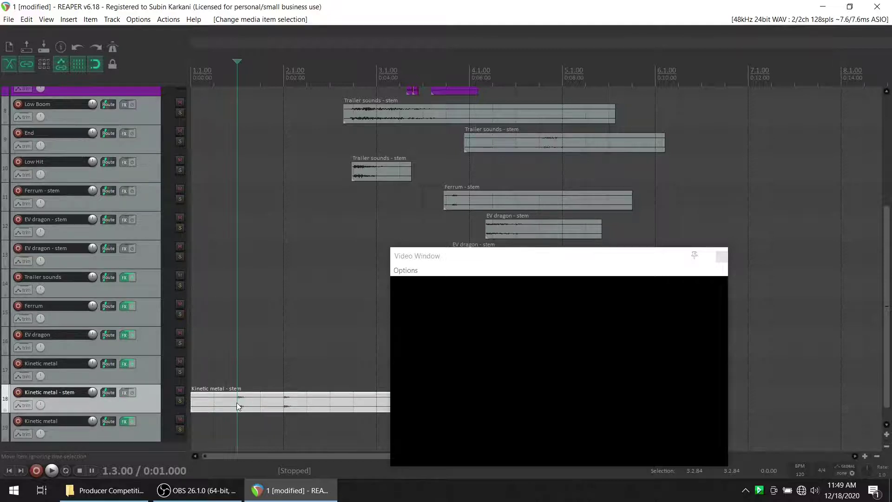
key("s")
left_click(285, 413)
key("s")
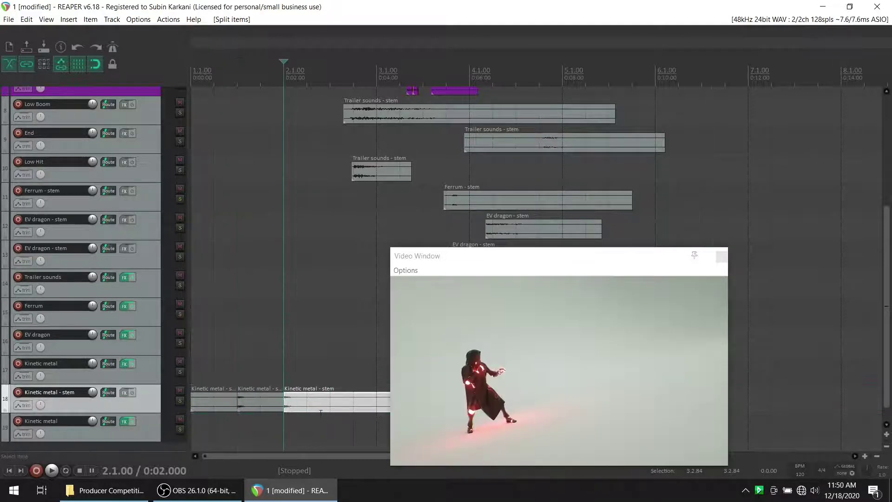
left_click(331, 408)
key("s")
left_click(352, 408)
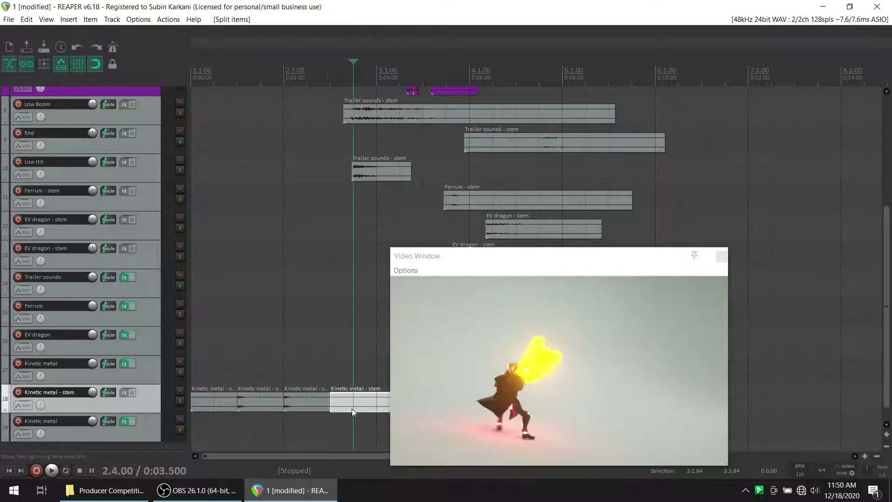
key("Delete")
left_click(215, 399)
key("Delete")
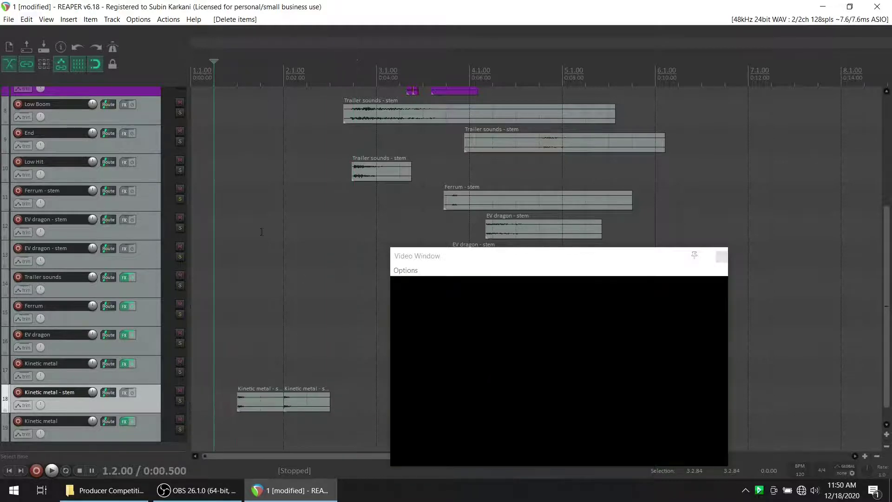
Play the trimmed Kinetic metal stem pieces with the video from 1.4.00.
left_click(262, 231)
key("space")
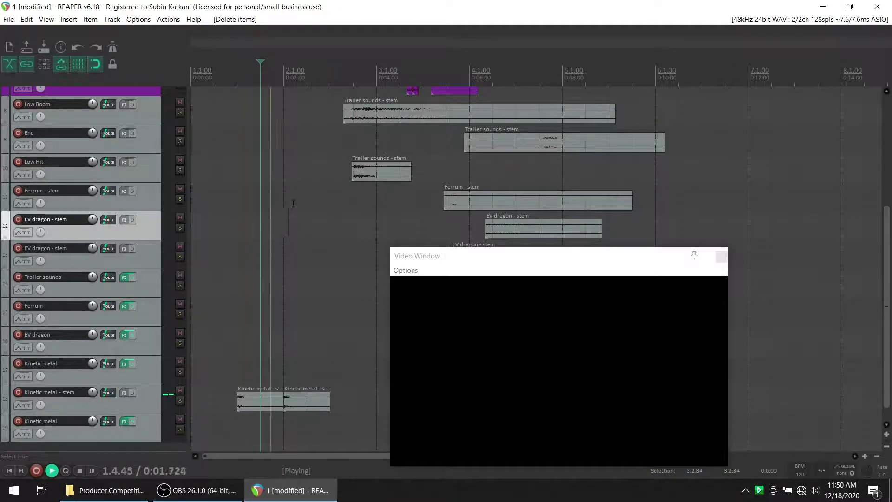
key("space")
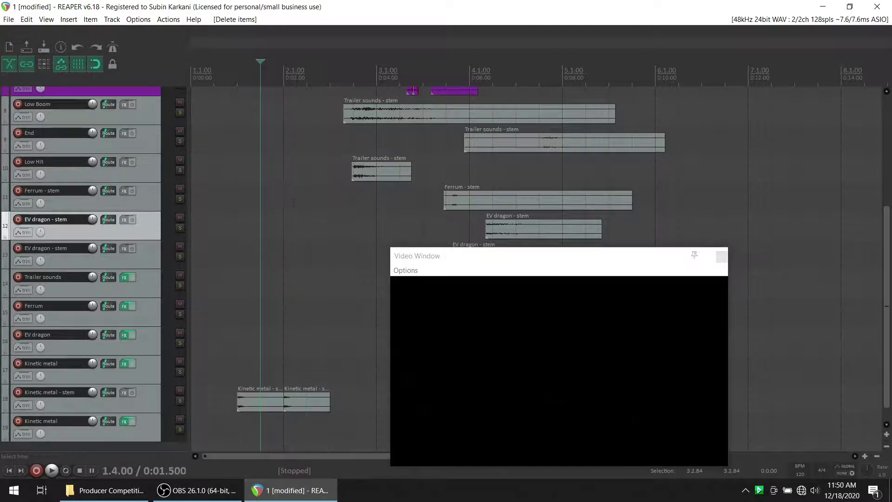
Find the matching video frame at 2.3.78 and move the second Kinetic metal stem piece to start there.
left_click(299, 187)
left_click_drag(306, 61, 347, 73)
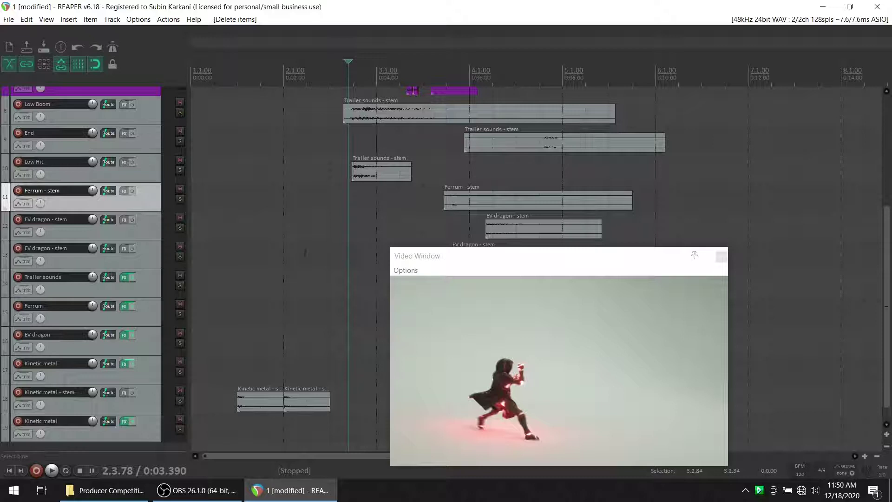
left_click_drag(313, 398, 375, 409)
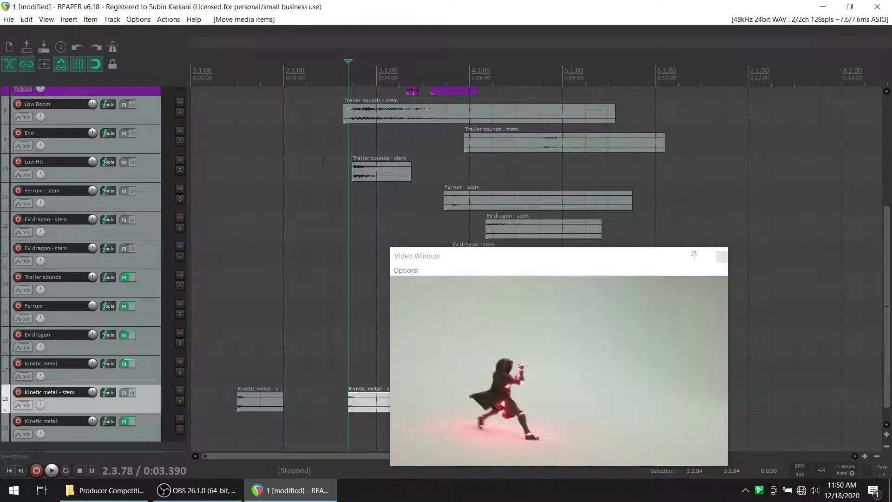
Play the moved stem piece against the video from 2.3.00, and again from 2.1.00.
left_click(320, 82)
key("space")
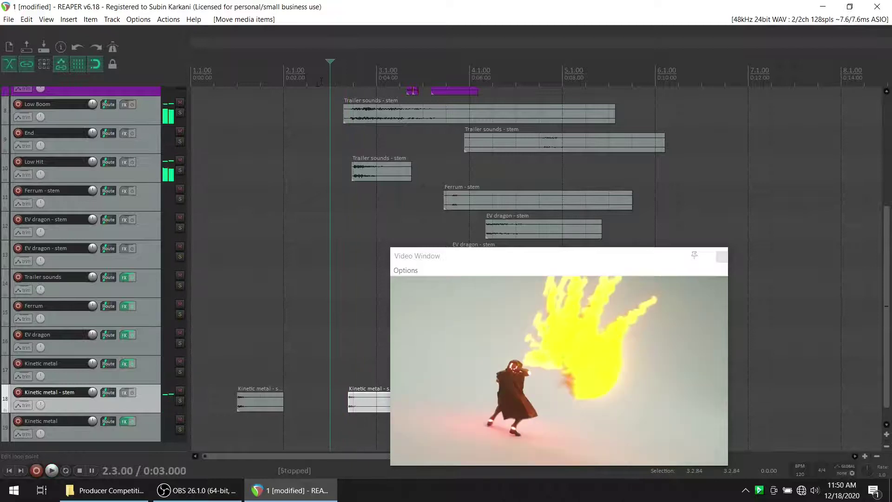
key("space")
left_click(283, 73)
key("space")
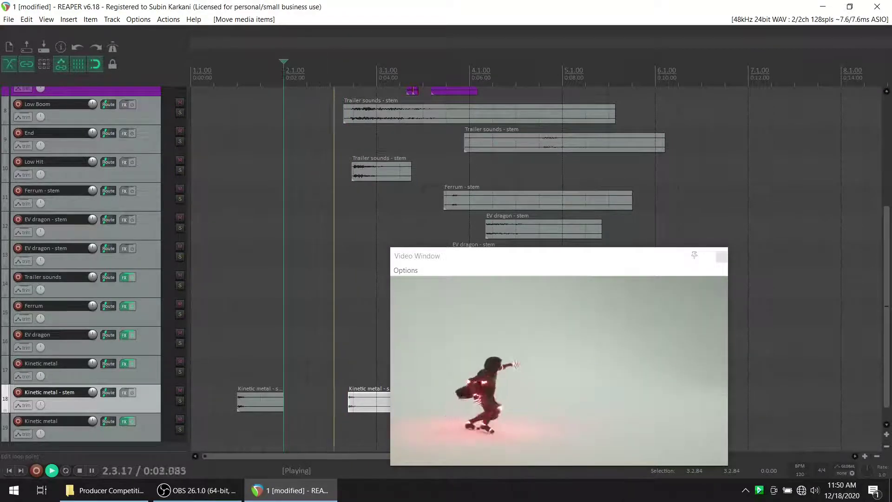
key("space")
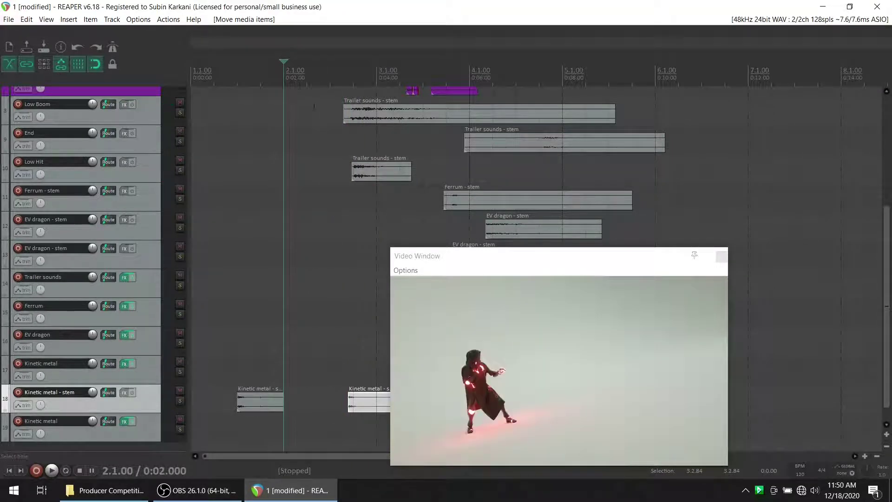
Lower the second Kinetic metal stem piece's volume to -15.3 dB and play it from 2.3.74.
left_click_drag(282, 60, 346, 92)
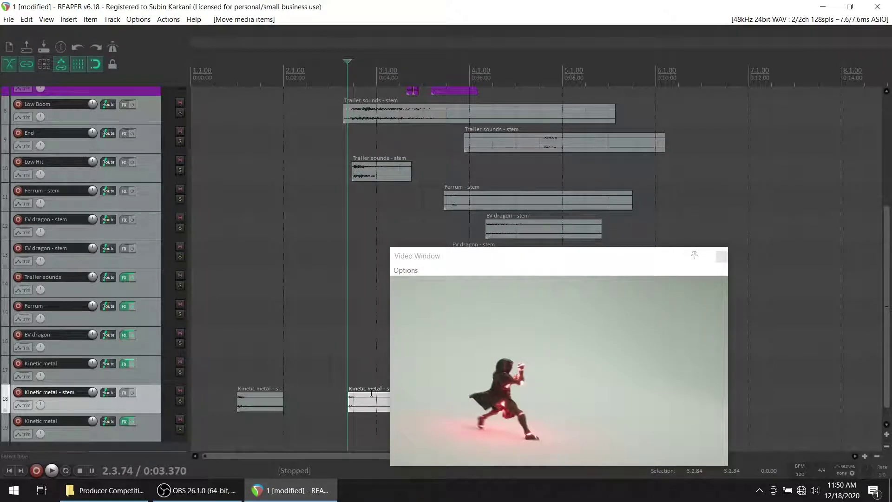
left_click_drag(370, 394, 371, 408)
key("space")
key("space")
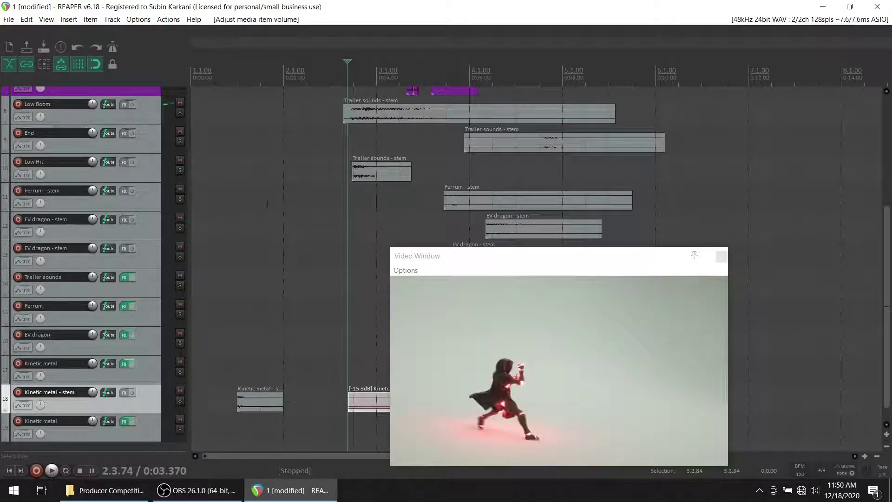
Move the -15.3 dB Kinetic metal stem piece to start at 2.2.56 and place the edit cursor at 2.3.03.
left_click_drag(347, 62, 320, 85)
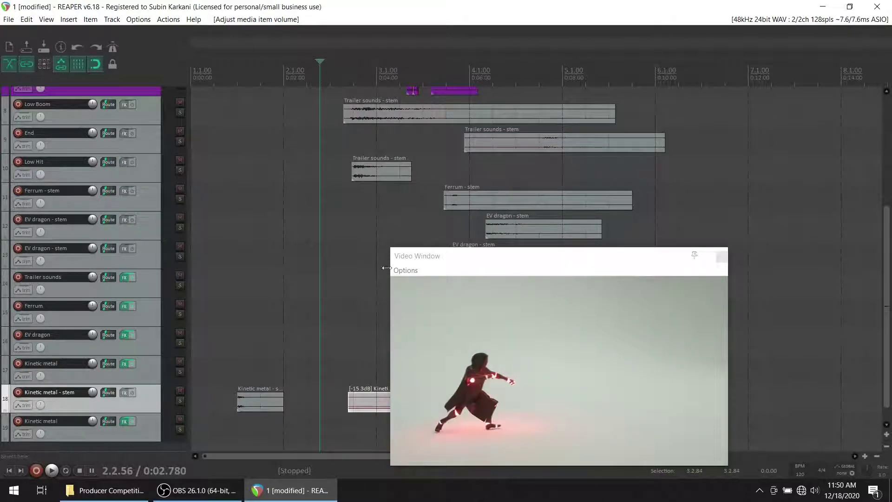
left_click_drag(372, 409, 344, 409)
key("Left")
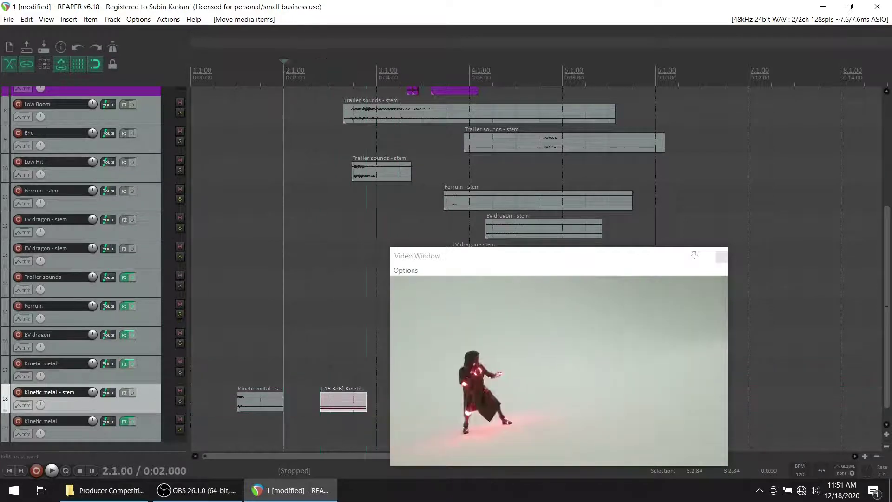
left_click_drag(283, 62, 331, 78)
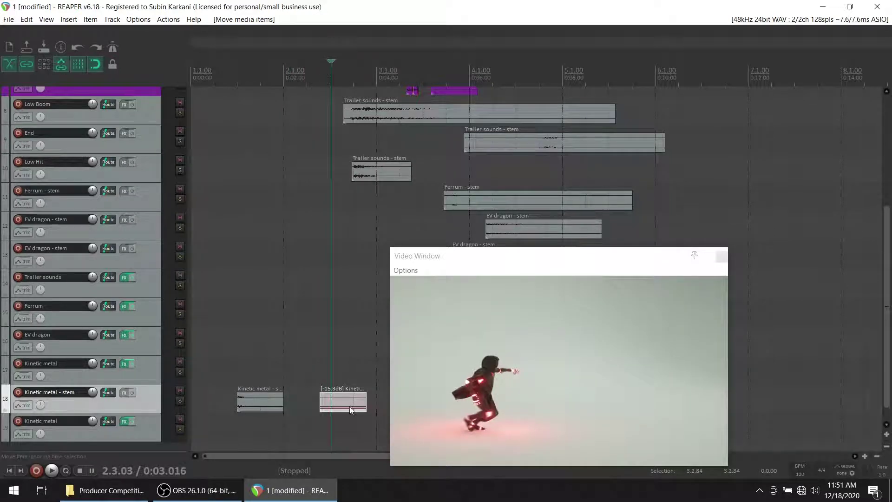
Raise the second Kinetic metal stem piece's volume to -5.81 dB and place the edit cursor at 2.3.74.
left_click_drag(350, 407, 350, 401)
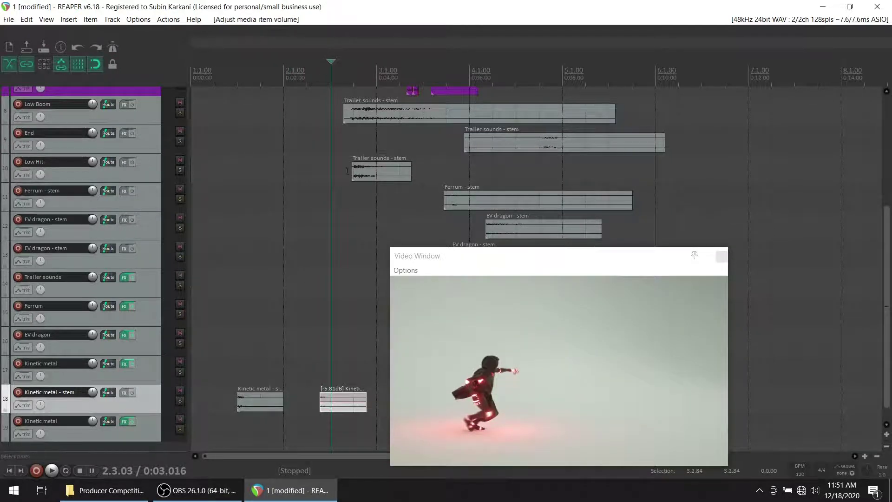
left_click_drag(332, 62, 347, 64)
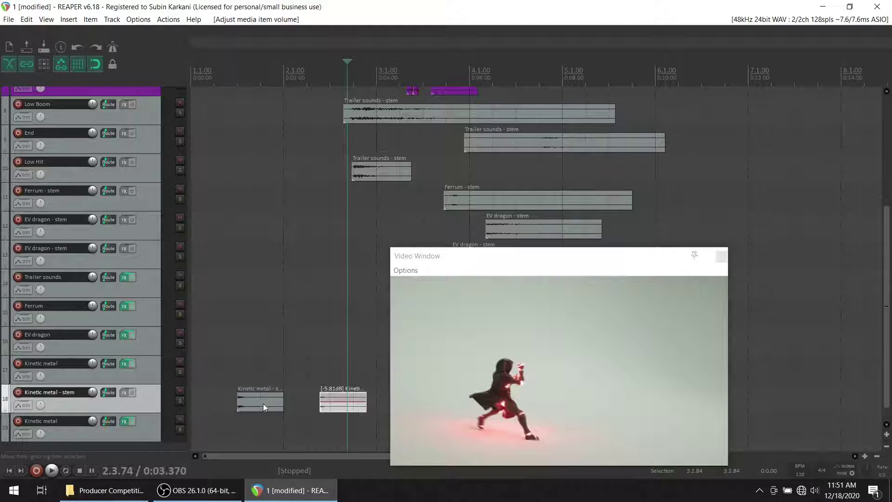
Trim the end of the second Kinetic metal stem piece to 2.3.70 and paste a copy of the first piece there.
left_click(250, 403)
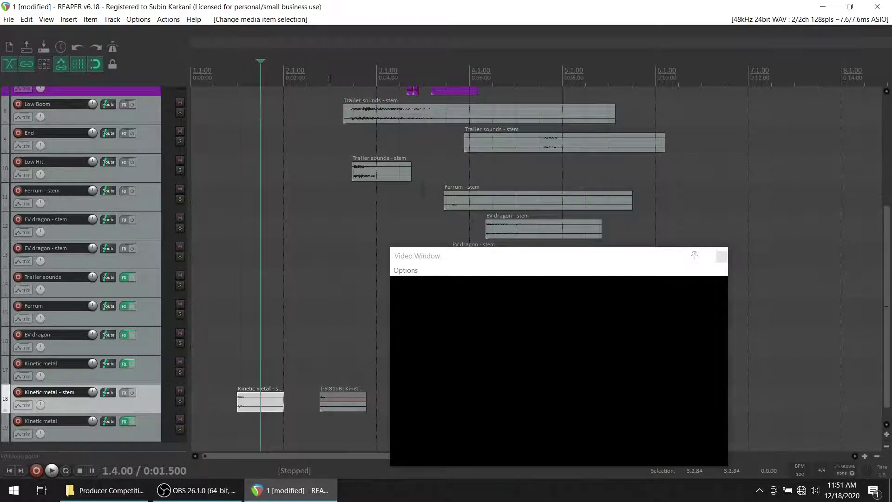
left_click(330, 79)
left_click_drag(330, 62, 346, 68)
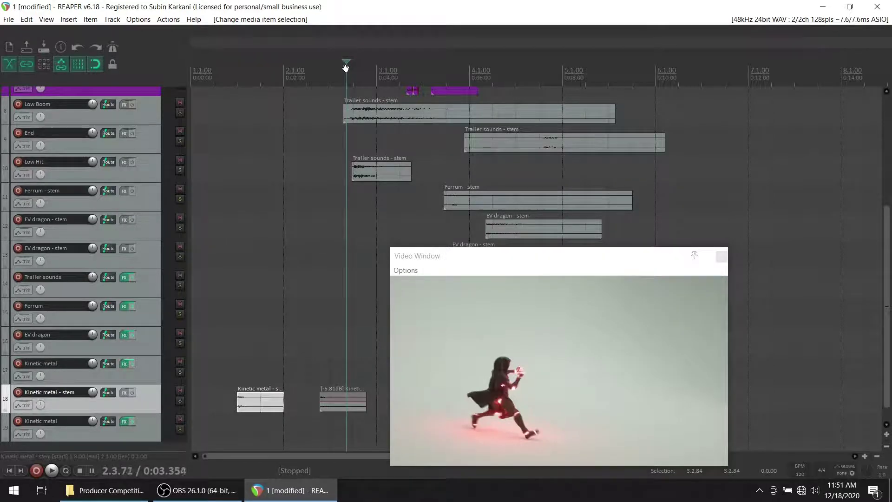
left_click(316, 365, "ctrl")
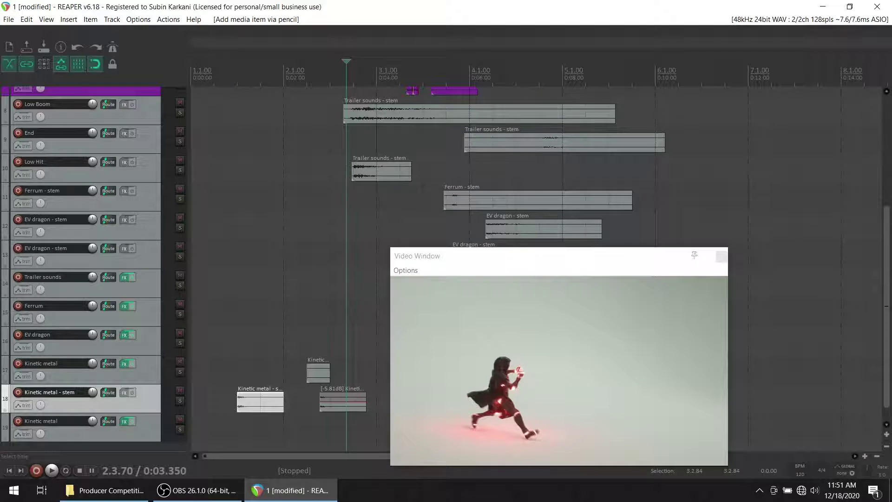
left_click(146, 367)
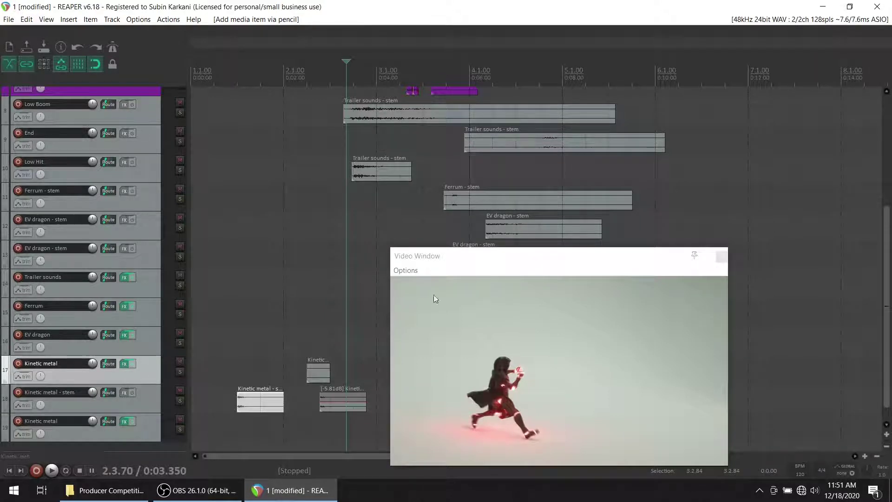
left_click_drag(459, 259, 542, 278)
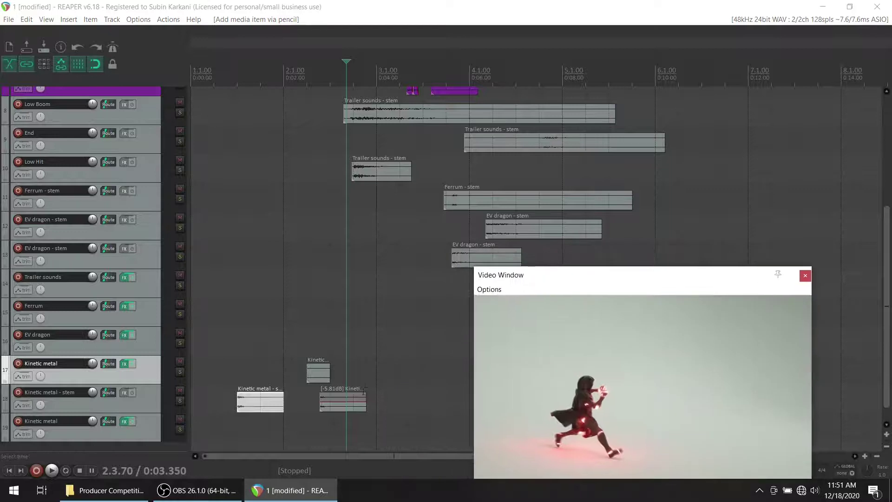
left_click_drag(366, 403, 346, 403)
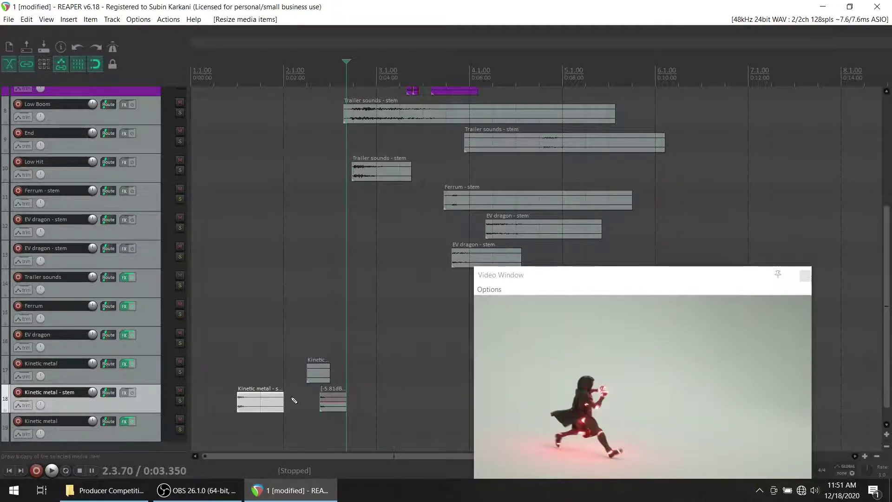
key("ctrl+v")
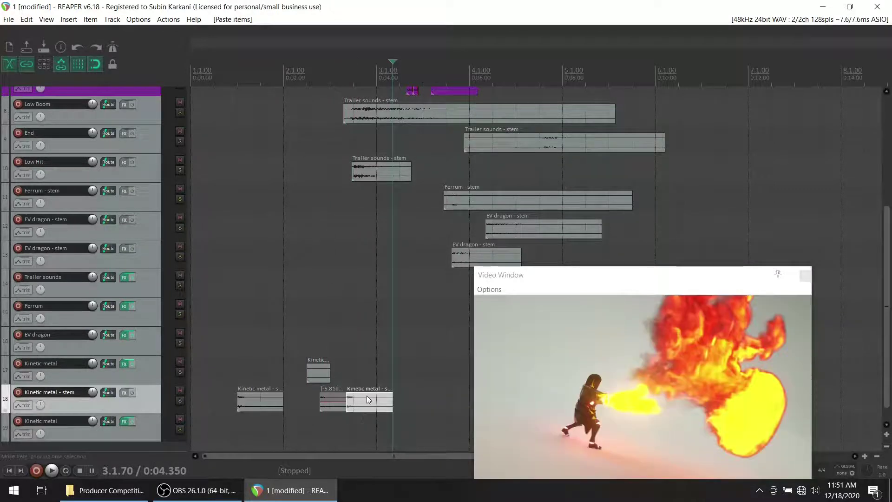
Lower the pasted Kinetic metal stem piece to -4.30 dB and delete the stray empty item on the Kinetic metal track above.
left_click_drag(368, 394, 369, 403)
left_click(323, 373)
key("Delete")
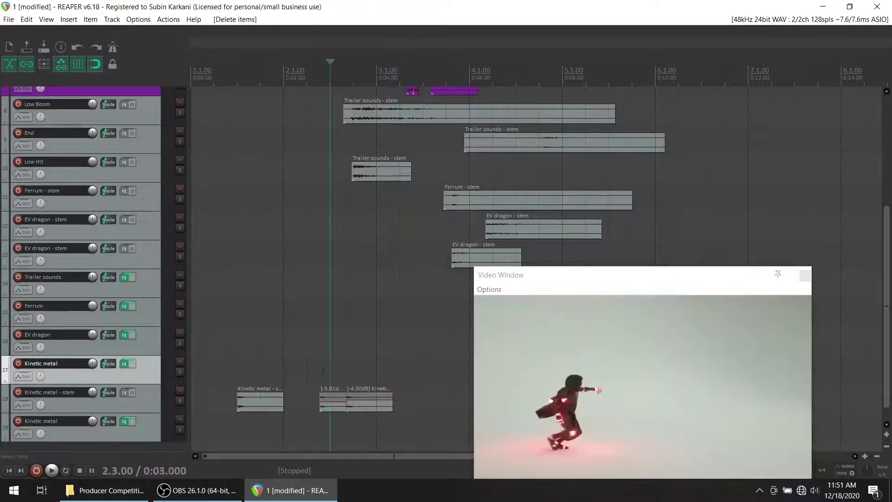
Play the consecutive Kinetic metal stem pieces against the video twice from 2.2.00.
left_click(306, 330)
key("space")
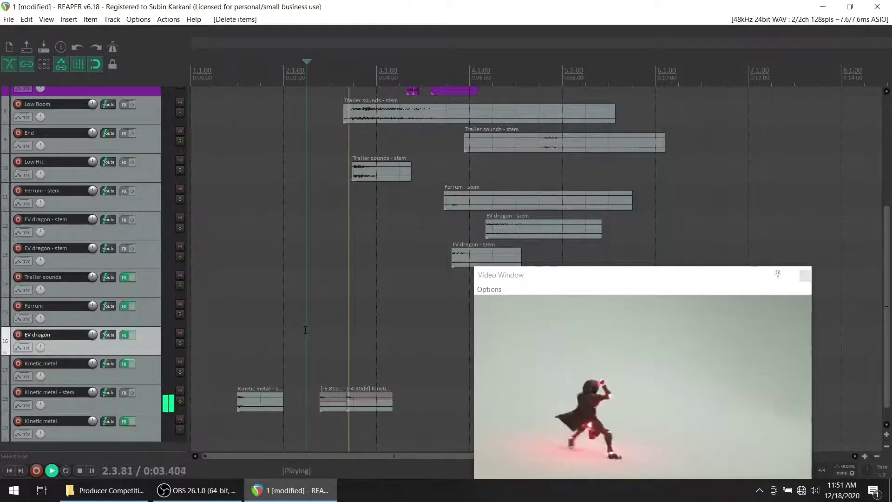
key("space")
key("space")
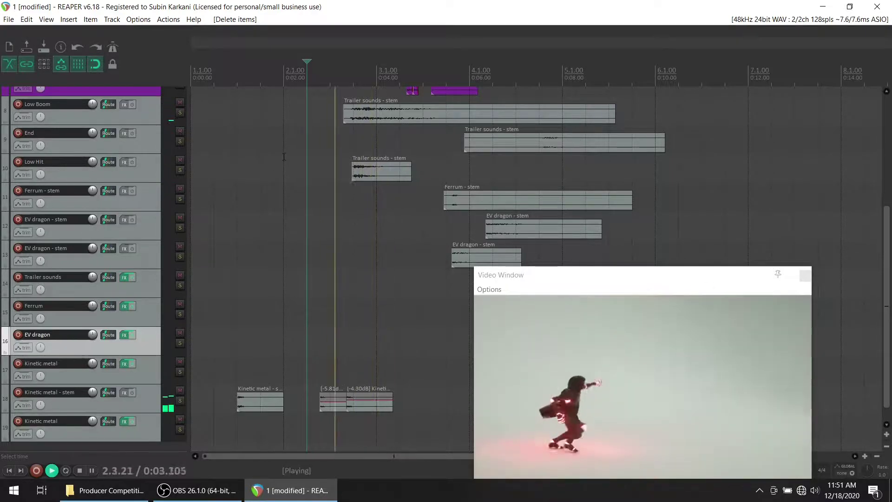
key("space")
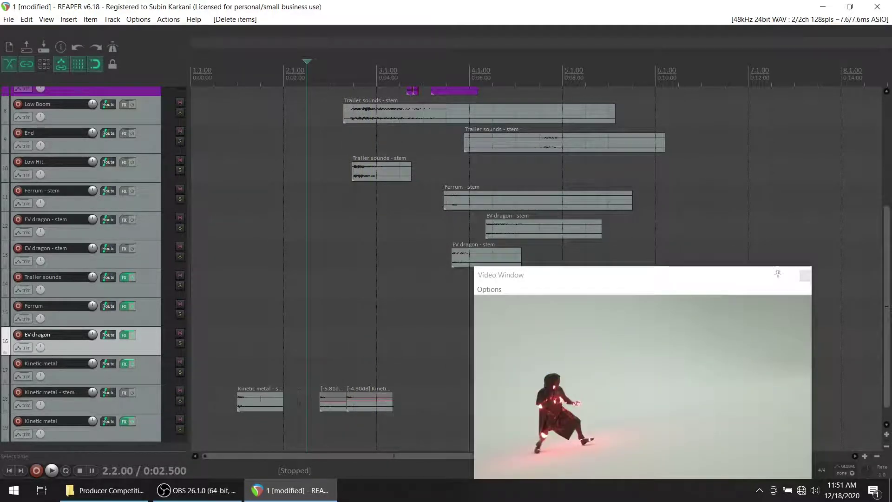
Move the Kinetic metal - stem track directly above the Trailer sounds track and duplicate it.
left_click_drag(149, 400, 146, 272)
right_click(144, 286)
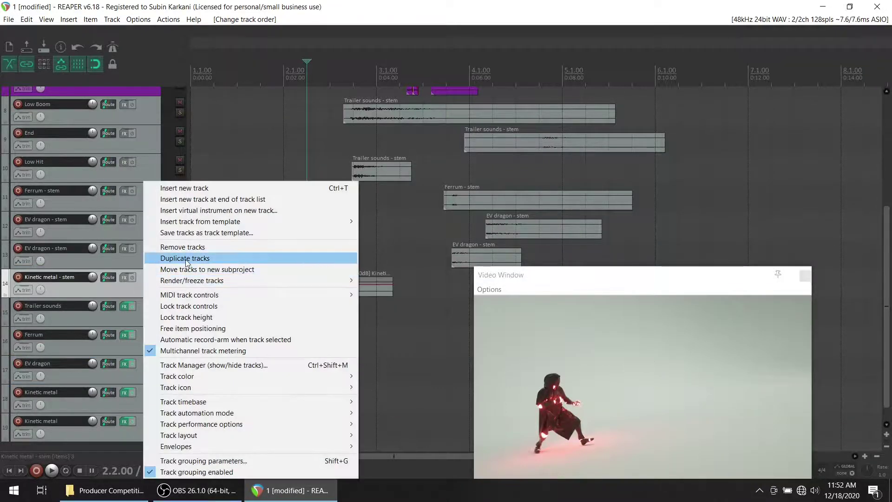
left_click(186, 259)
Delete all the items on the duplicated Kinetic metal - stem track.
left_click_drag(405, 347, 319, 315)
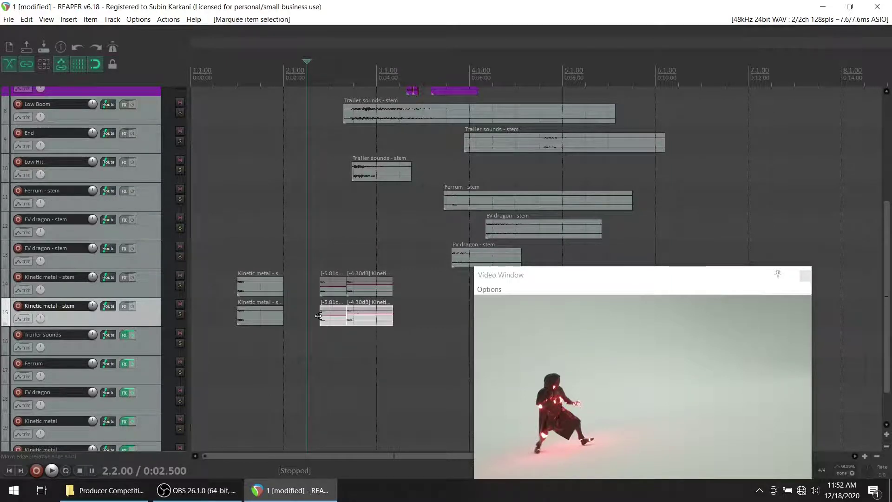
key("Delete")
left_click(260, 315)
key("Delete")
Copy the -5.81 dB Kinetic metal stem piece onto the empty duplicate track, starting at 2.4.10.
left_click(333, 288)
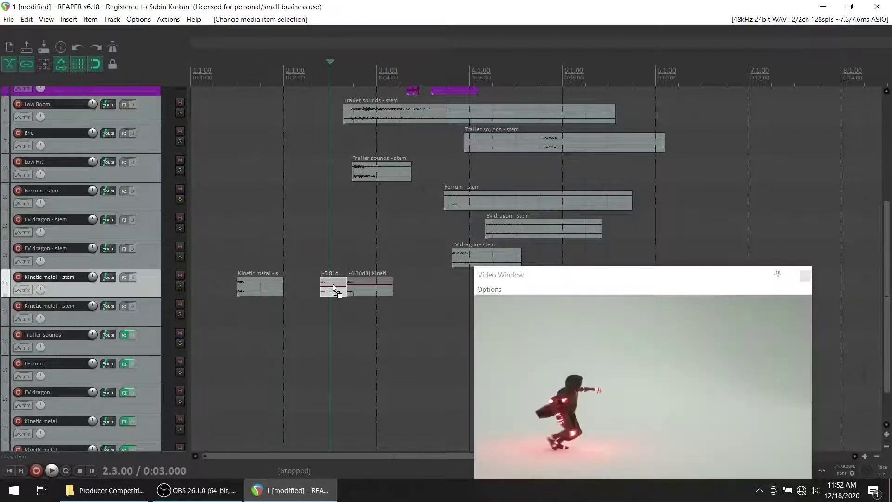
left_click(345, 318)
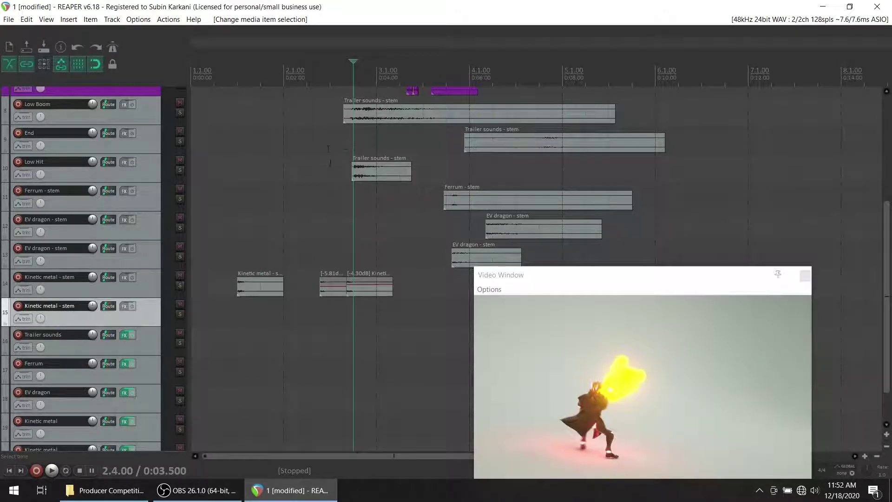
mouse_move(353, 62)
left_mouse_down()
mouse_move(339, 62)
mouse_move(355, 67)
left_mouse_up()
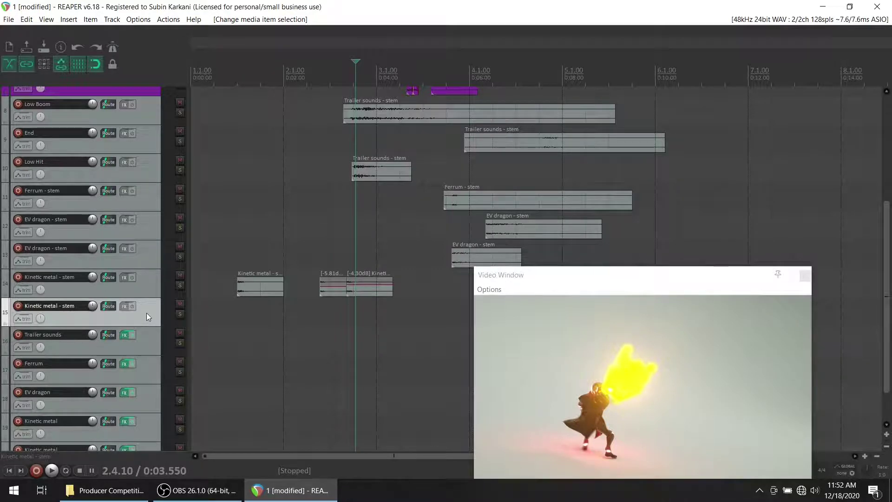
key("ctrl+v")
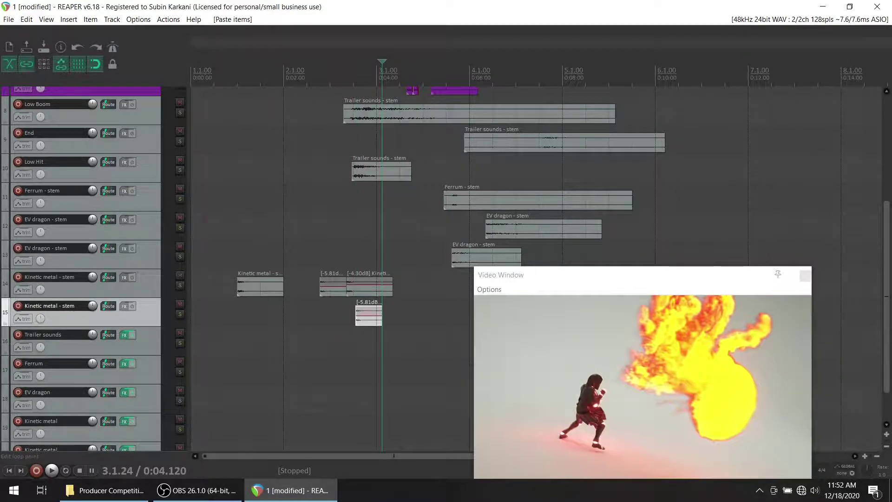
Play the layered Kinetic metal stem pieces against the video from 2.2.00, and again from an earlier point.
left_click(307, 70)
key("space")
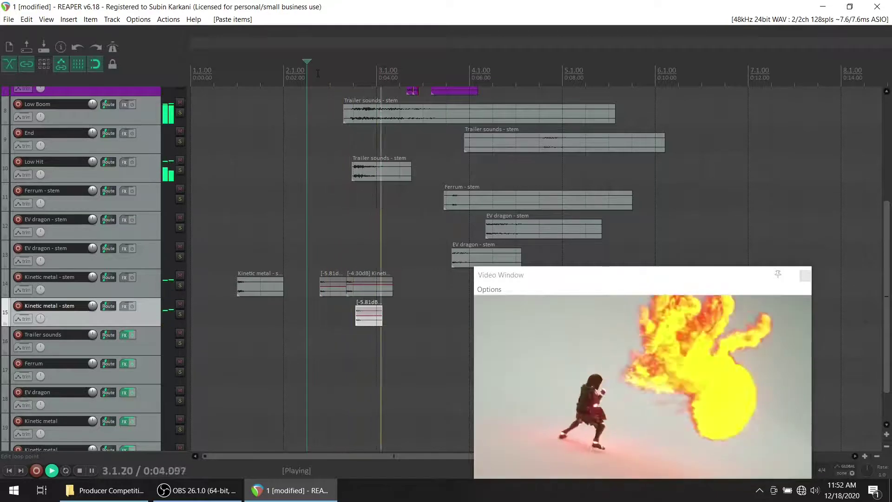
key("space")
left_click(277, 78)
key("space")
key("space")
Delete the first Kinetic metal stem piece, which starts at 1.3.00, and close the video window.
left_click(266, 286)
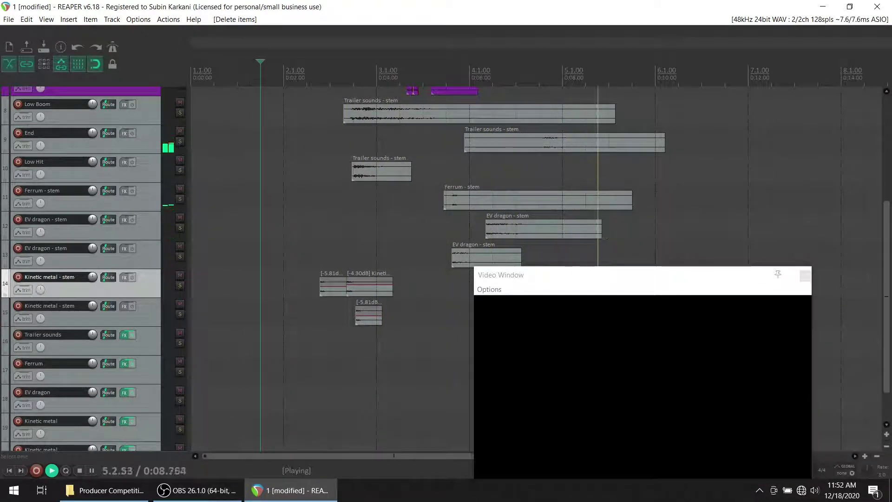
left_click(805, 278)
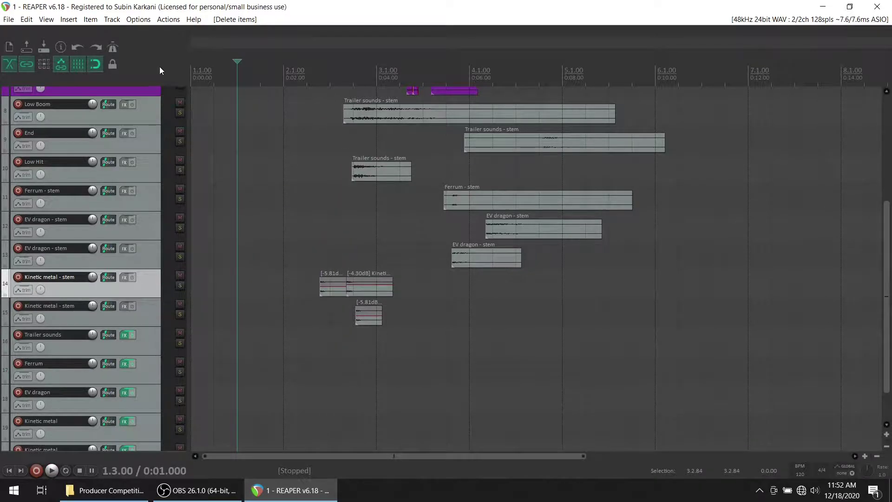
Reopen the video window, place it clear of the Kinetic metal stem items, and play the project from 1.3.00.
key("ctrl+shift+v")
left_click_drag(669, 278, 719, 207)
key("space")
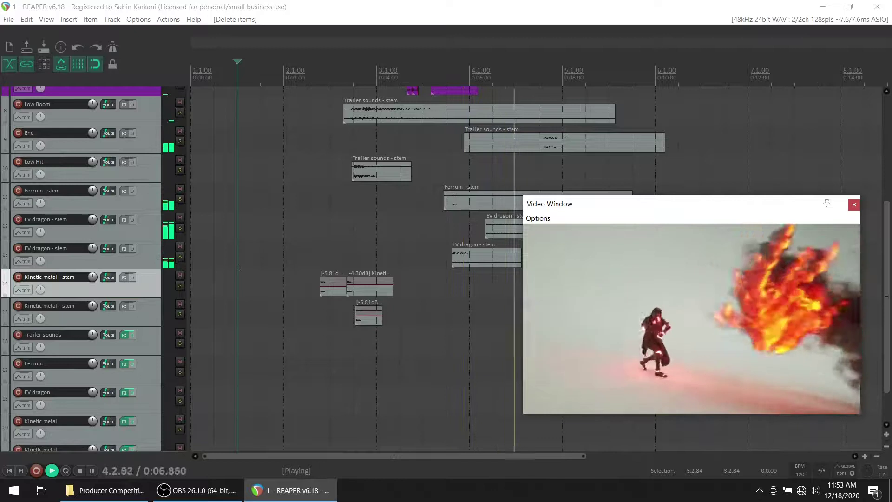
key("space")
Delete the Kinetic metal instrument track directly below the EV dragon track.
scroll(72, 338, "down", 2)
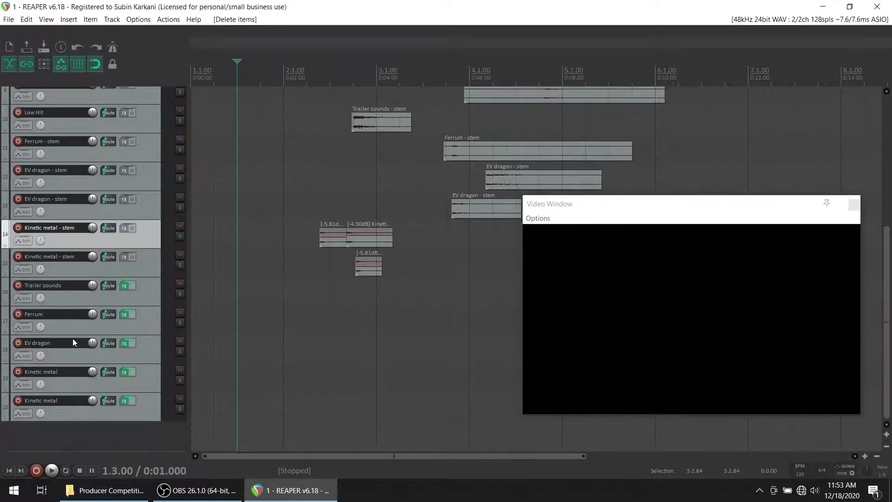
left_click(18, 372)
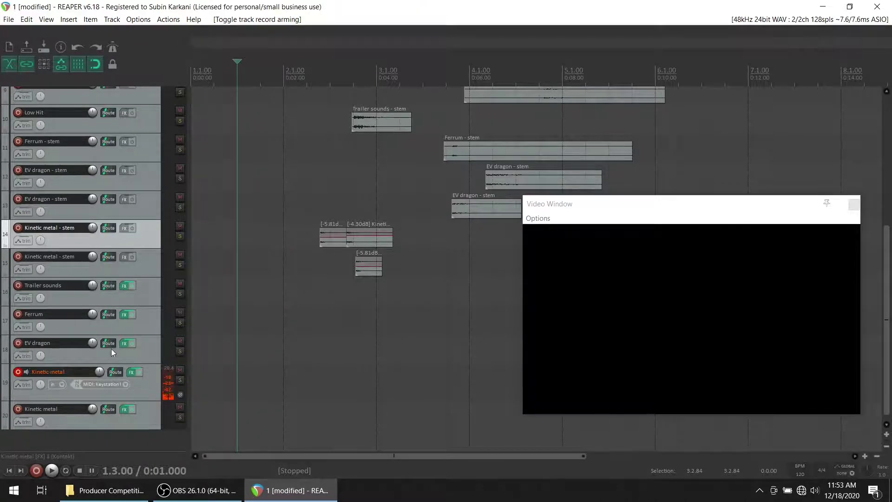
left_click(146, 389)
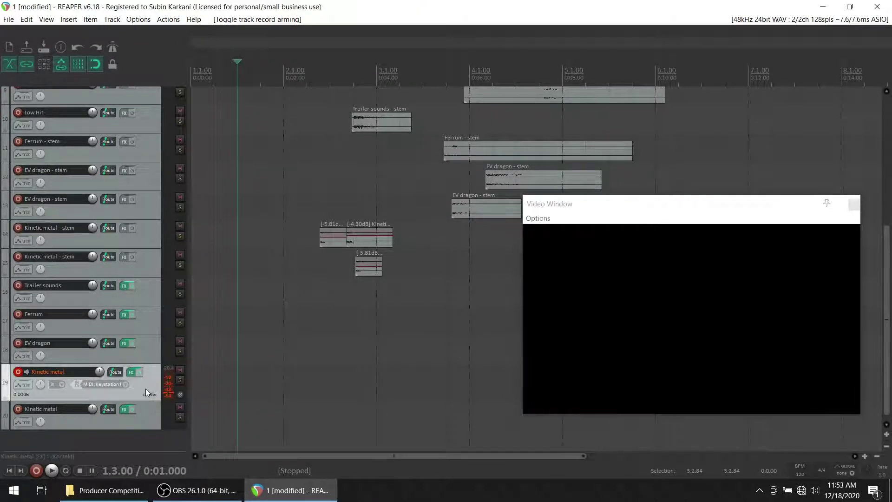
key("Delete")
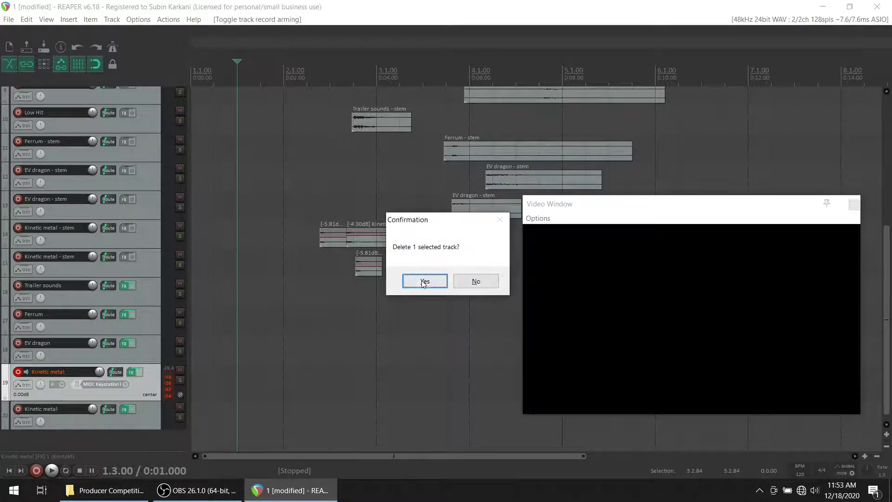
left_click(424, 282)
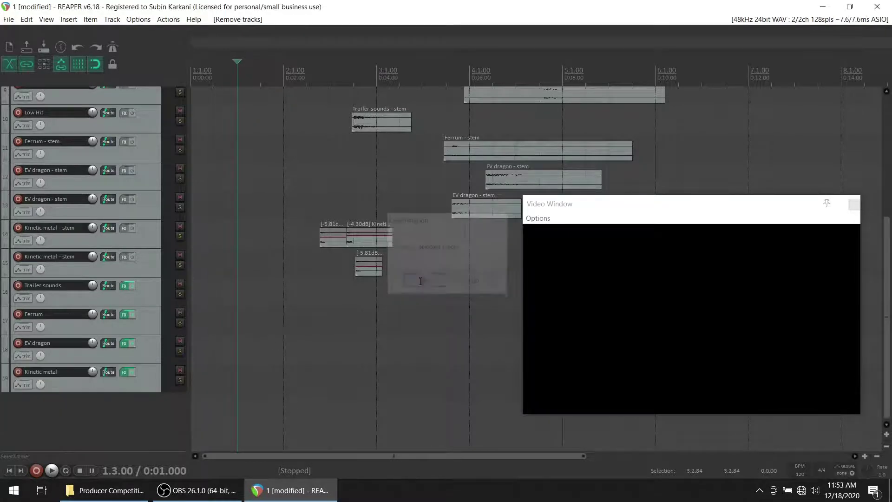
Record-arm the EV dragon instrument track and play the project repeatedly from 1.3.00 against the video.
left_click(18, 343)
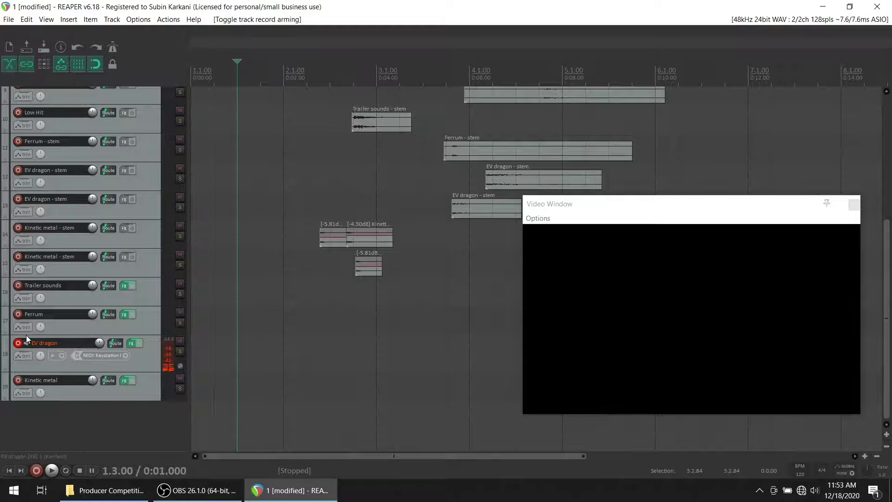
key("space")
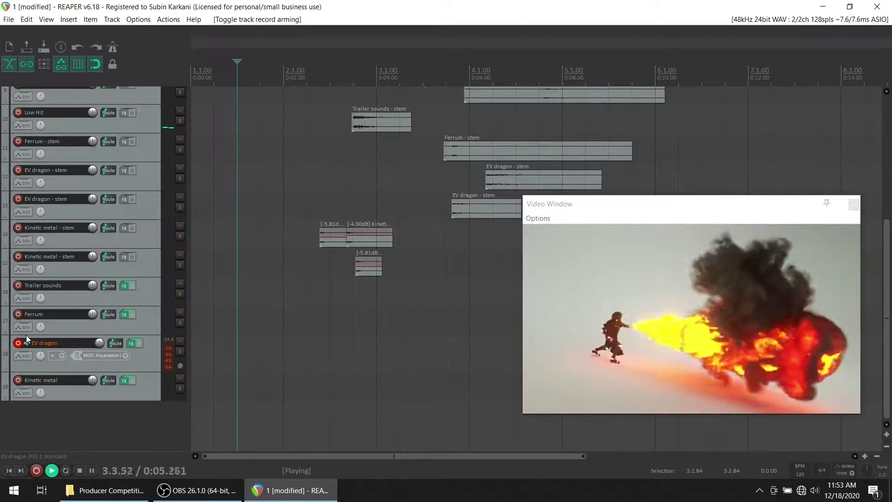
key("space")
key("space")
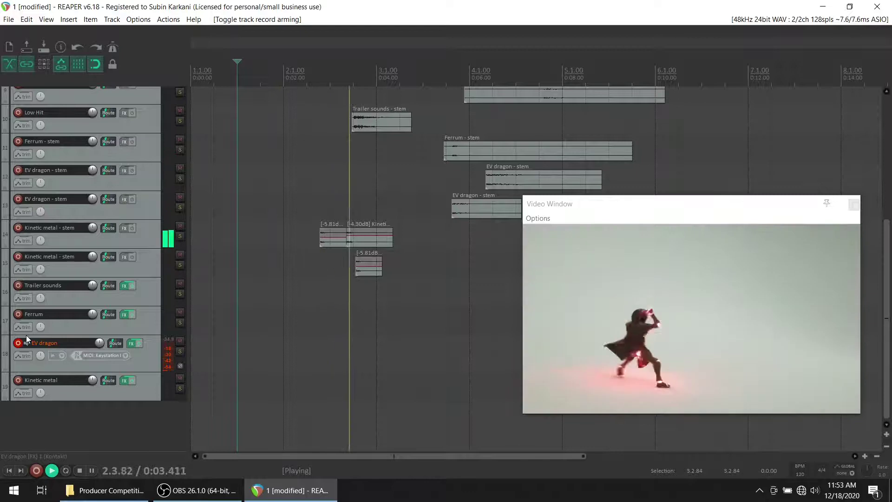
key("space")
key("space")
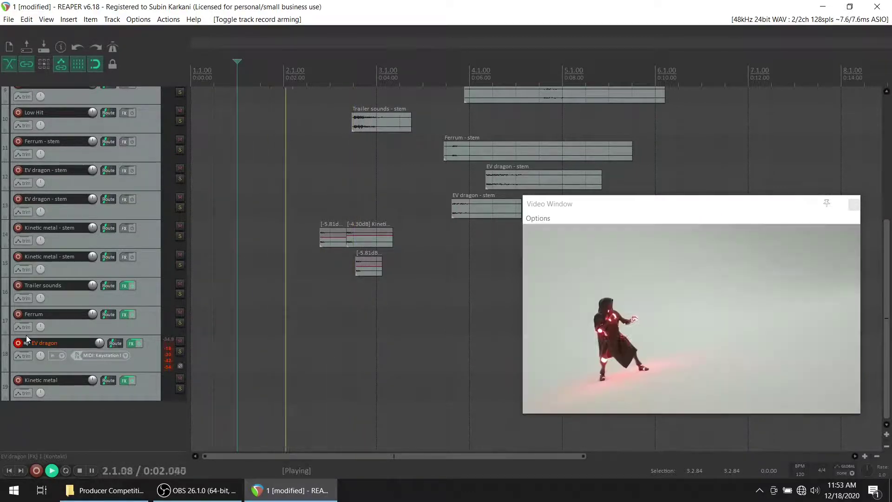
key("space")
key("space")
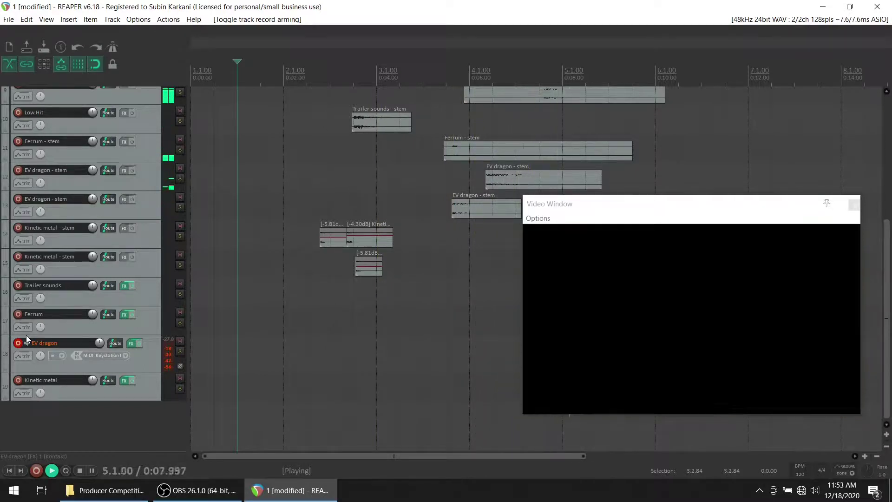
key("space")
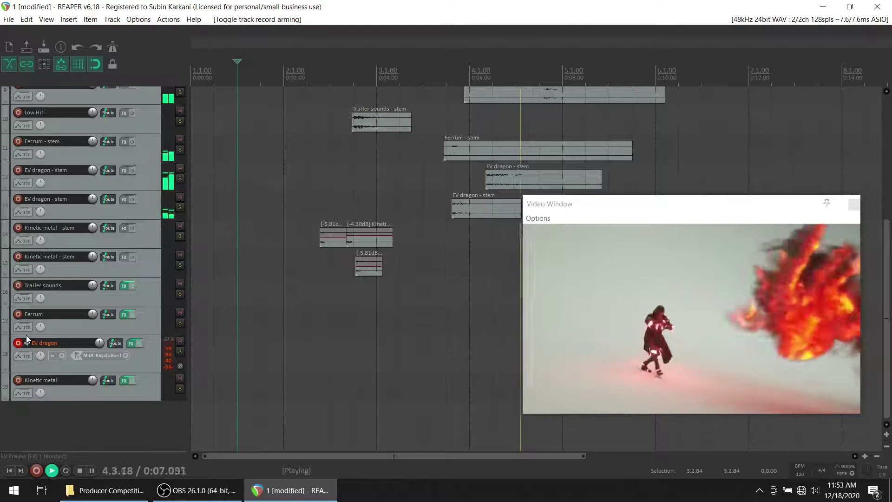
key("space")
key("space")
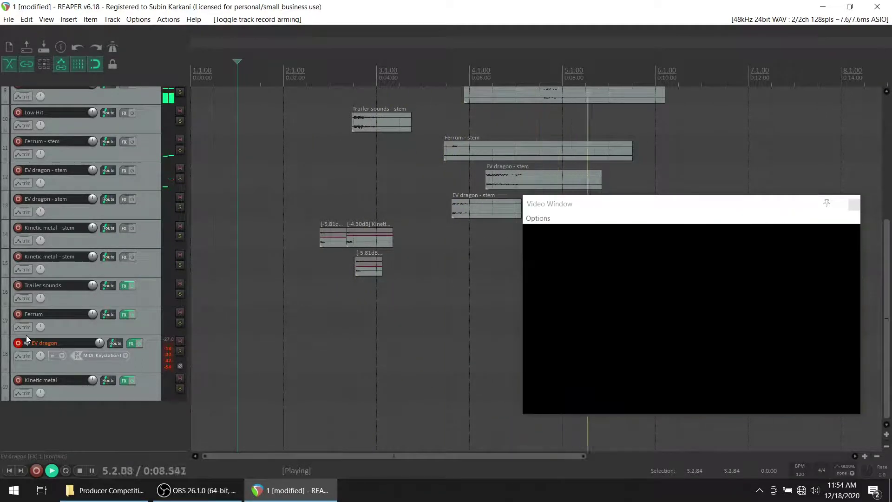
Save the project and play it from 1.3.00 against the video.
key("space")
key("space")
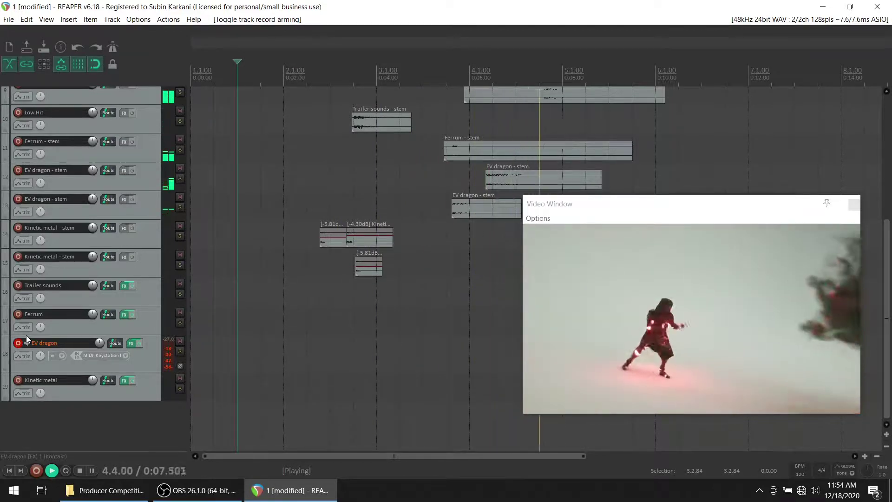
key("space")
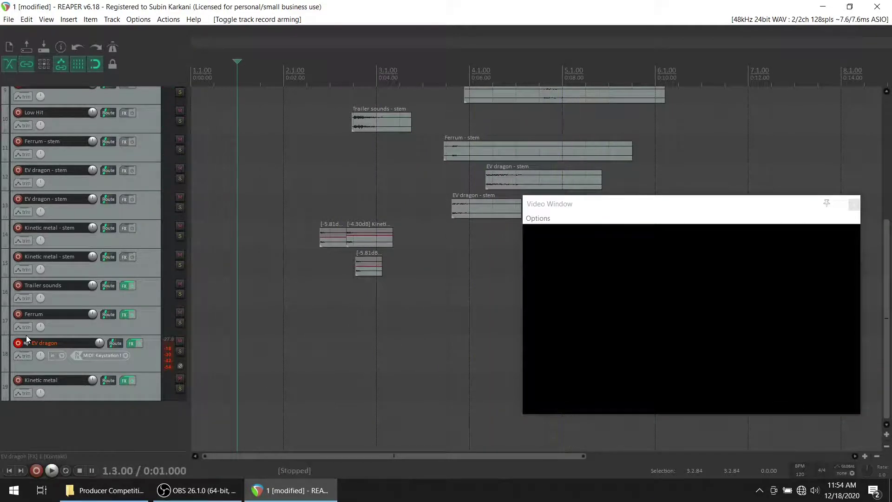
left_click(43, 47)
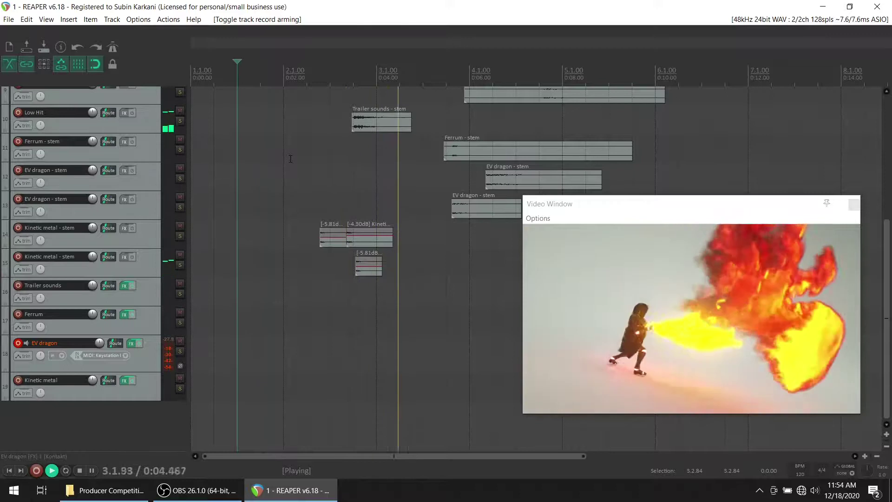
key("space")
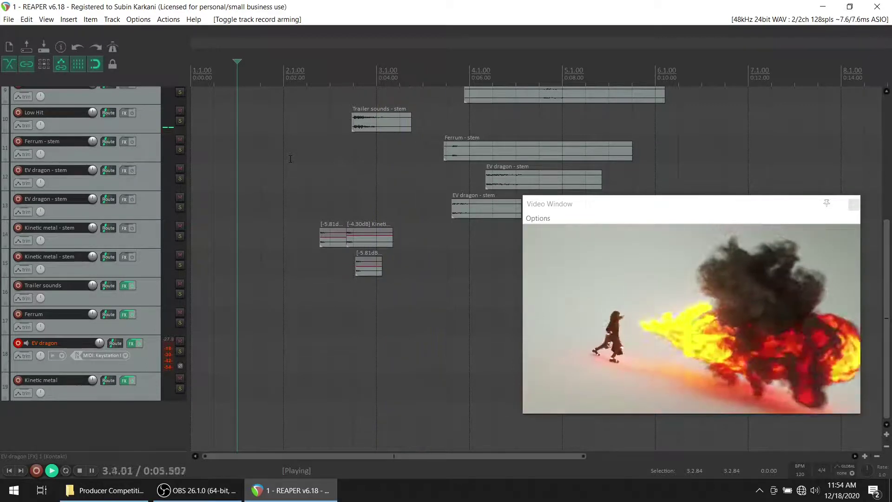
key("space")
Play the fire blast section repeatedly from 3.1.00 against the video.
scroll(890, 256, "up", 5)
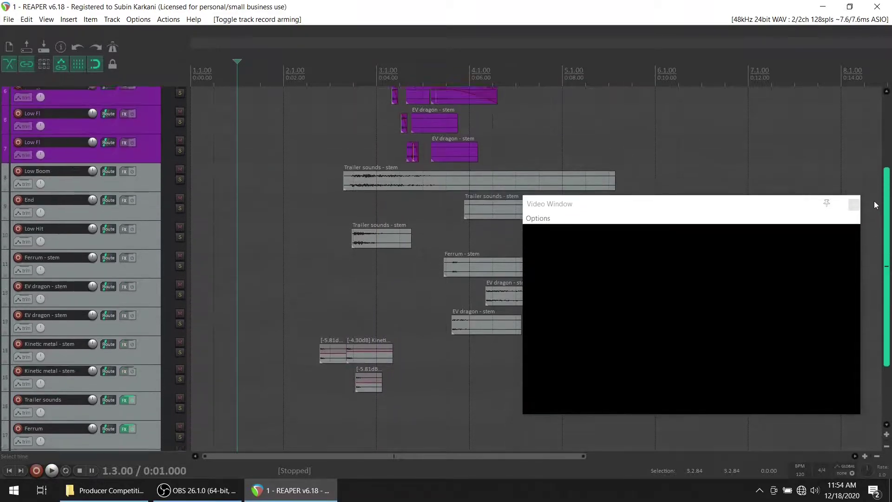
left_click(383, 69)
key("space")
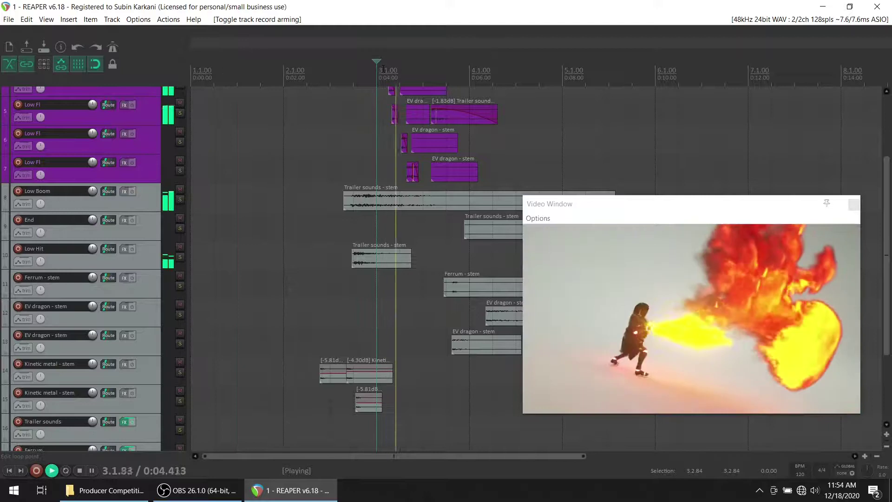
left_click(383, 70)
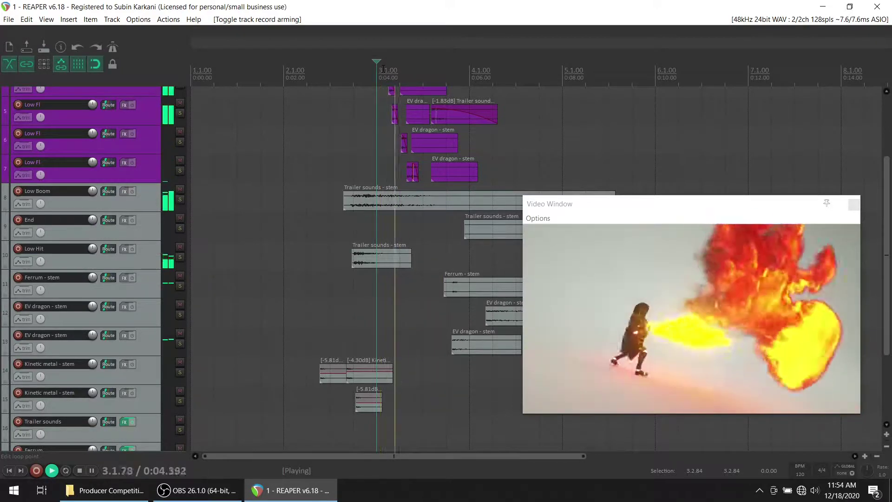
left_click(383, 70)
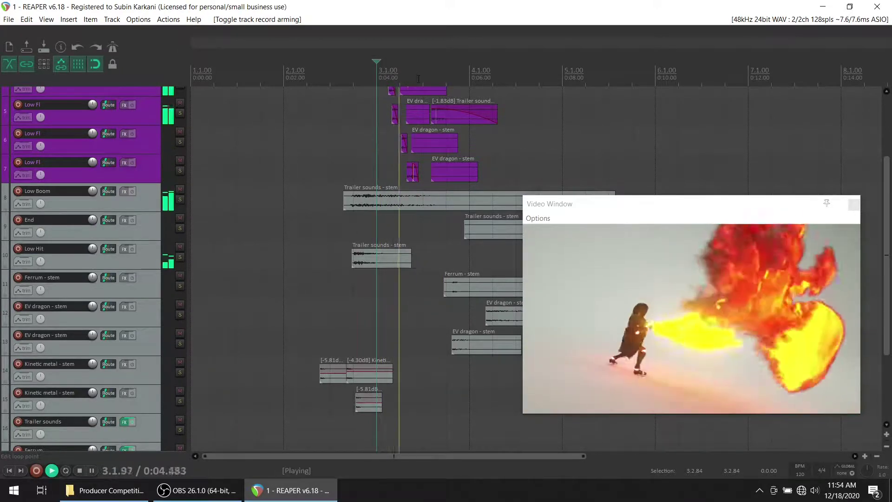
key("space")
key("space")
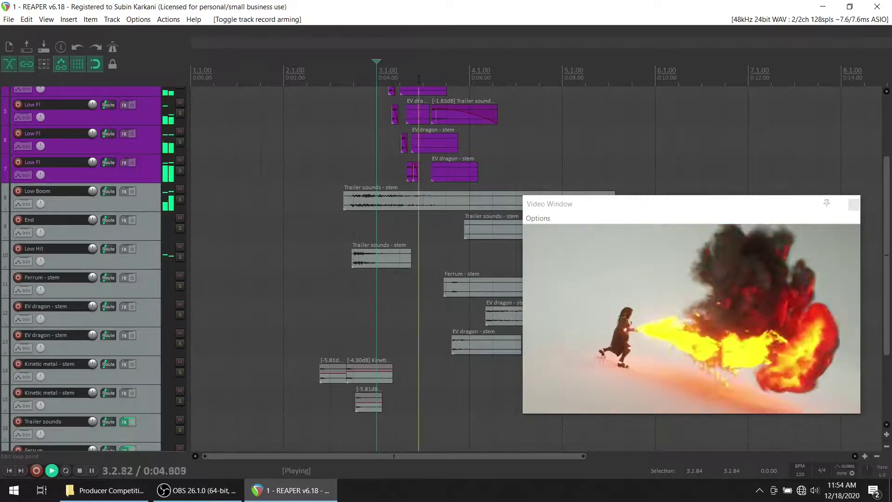
key("space")
key("space")
key("space")
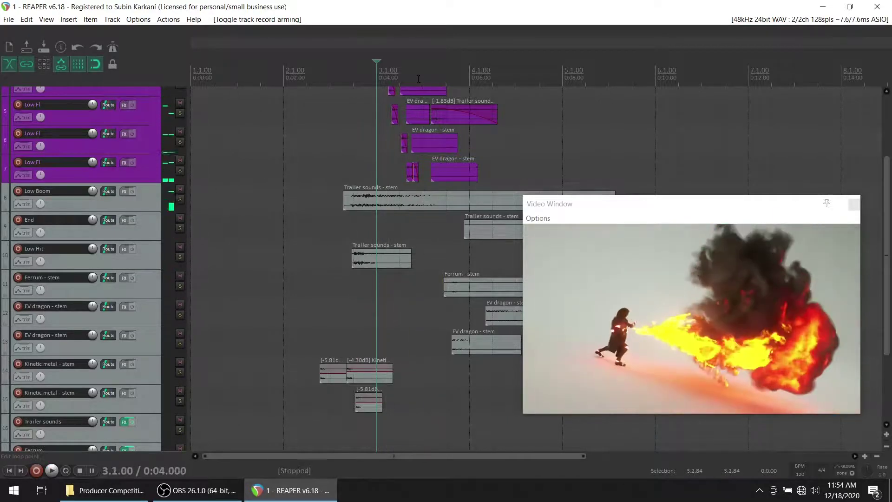
key("space")
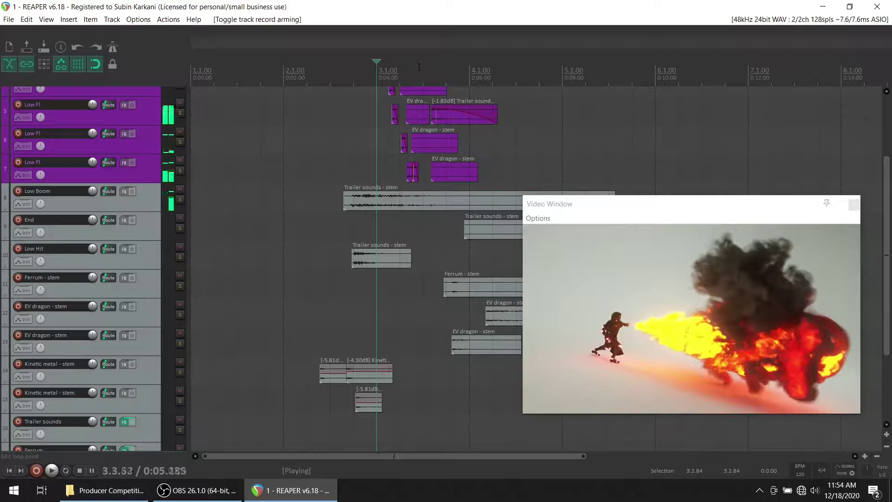
key("space")
Place the video window clear of the Low Fi items and play the project from 3.2.00.
scroll(469, 170, "up", 2)
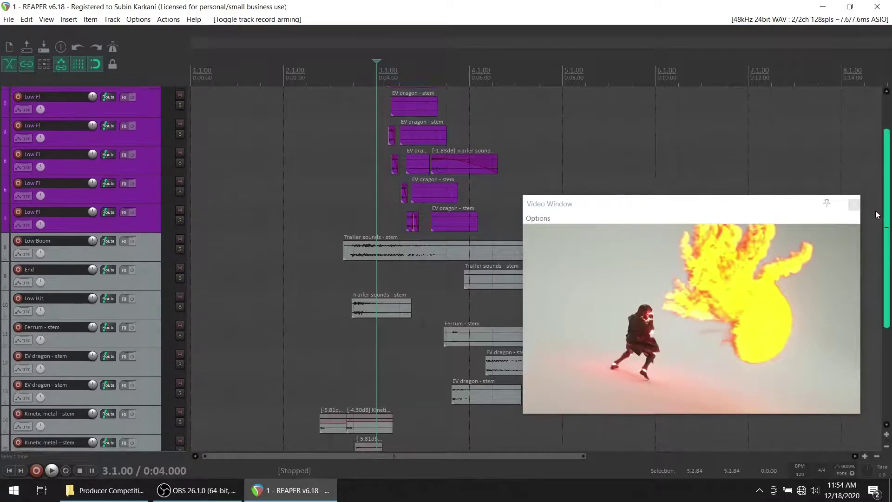
scroll(449, 152, "up", 3)
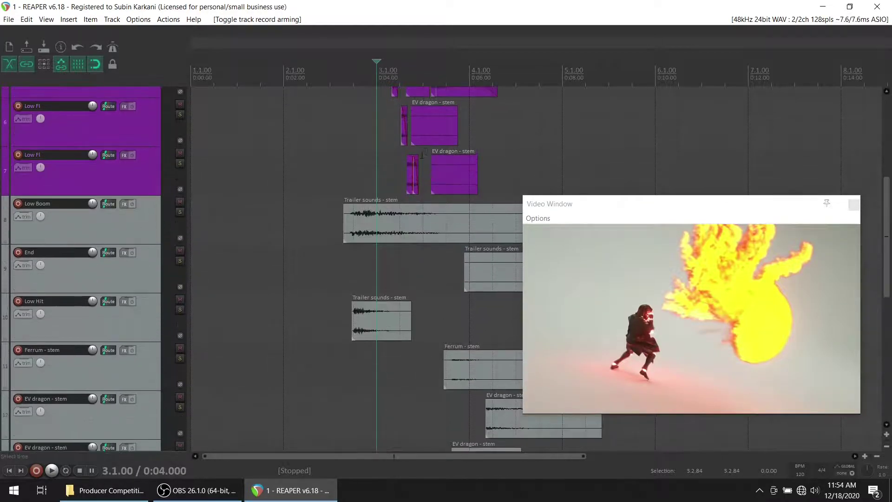
scroll(454, 148, "up", 3)
left_click(591, 115)
scroll(601, 94, "up", 3)
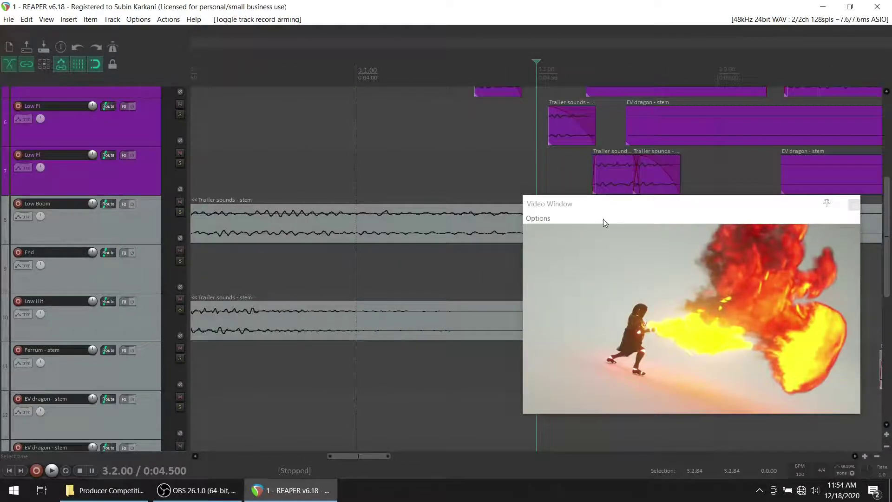
left_click_drag(620, 207, 259, 173)
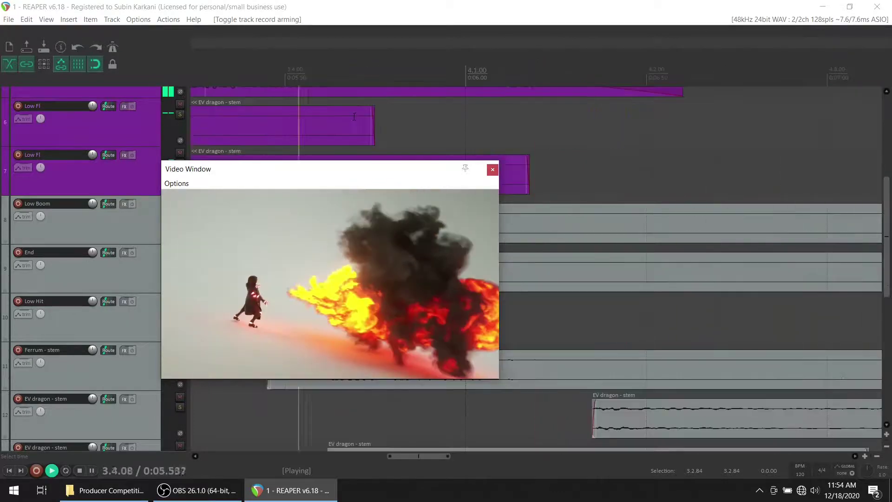
key("space")
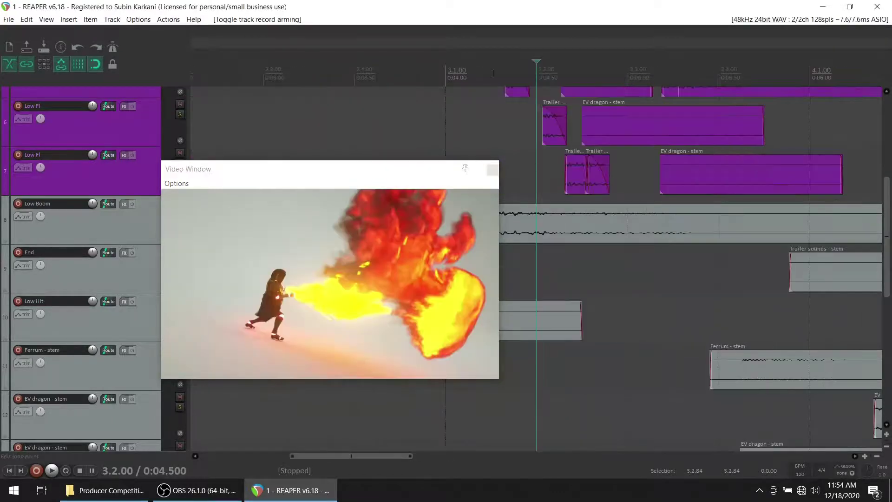
key("space")
Move the edit cursor back to 2.4.18 and play the project from there.
left_click_drag(536, 61, 705, 73)
left_click_drag(478, 103, 428, 107)
left_click_drag(491, 100, 370, 112)
key("space")
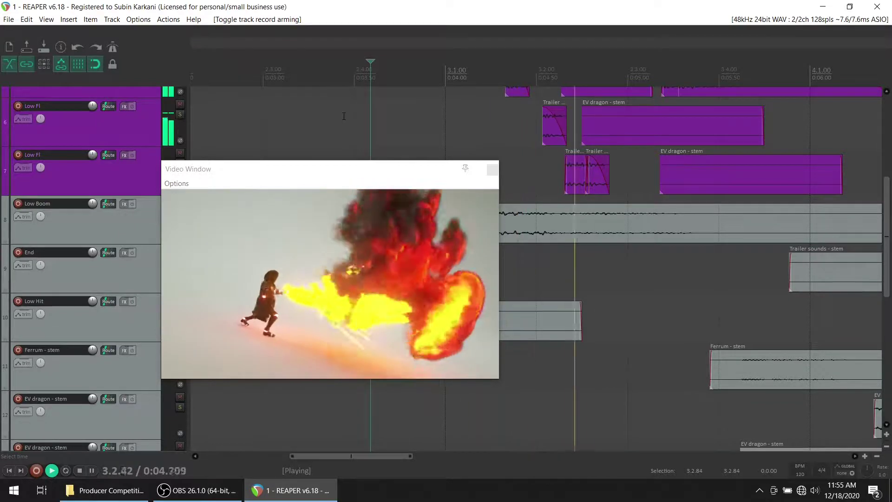
key("space")
Uncover the short Trailer sounds pieces on the Low Fi tracks and adjust the fade of the first piece on track 7.
left_click_drag(886, 209, 887, 138)
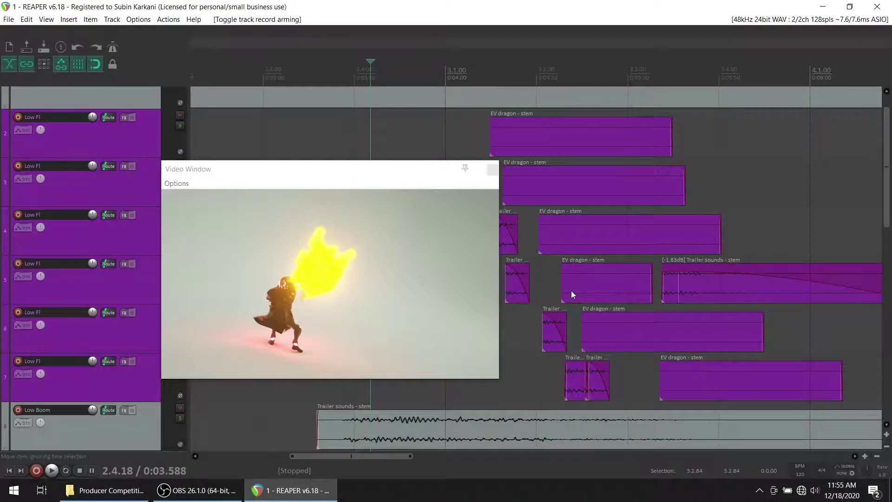
left_click_drag(428, 172, 385, 173)
left_click_drag(565, 365, 545, 355)
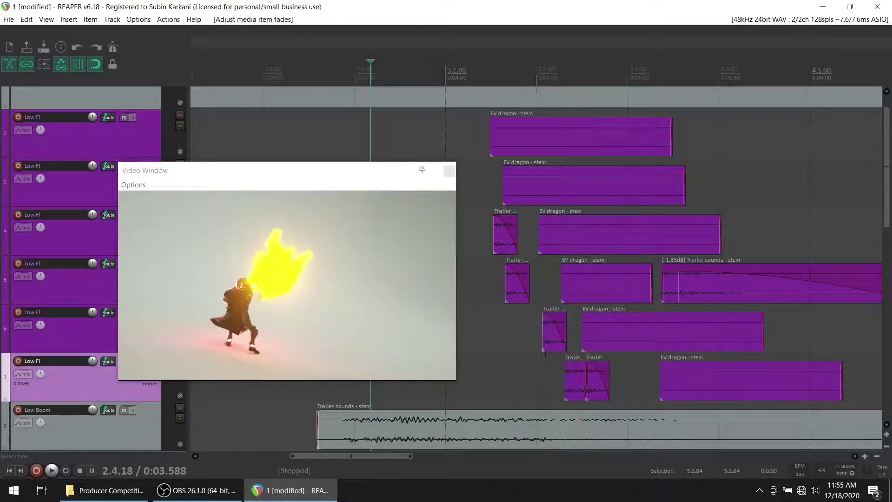
Copy the short Trailer sounds stem piece on Low Fi track 6, with the edit cursor at 3.2.00.
left_click(548, 328)
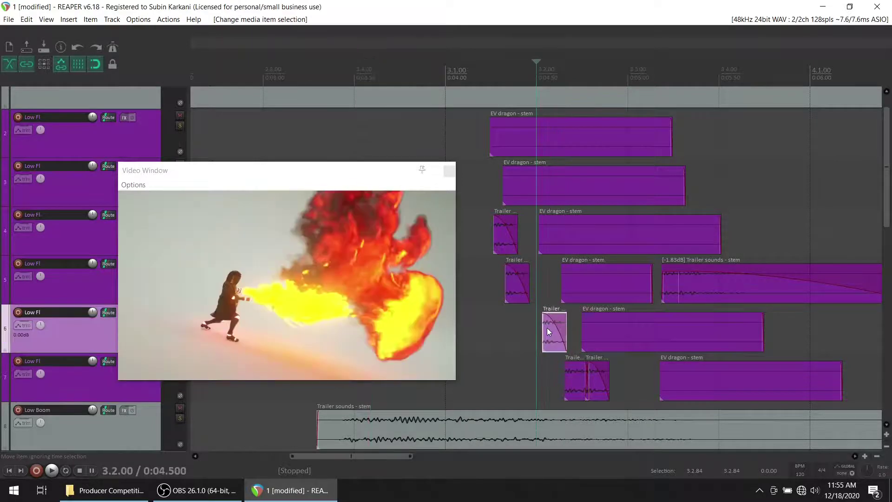
left_click(551, 238, "ctrl")
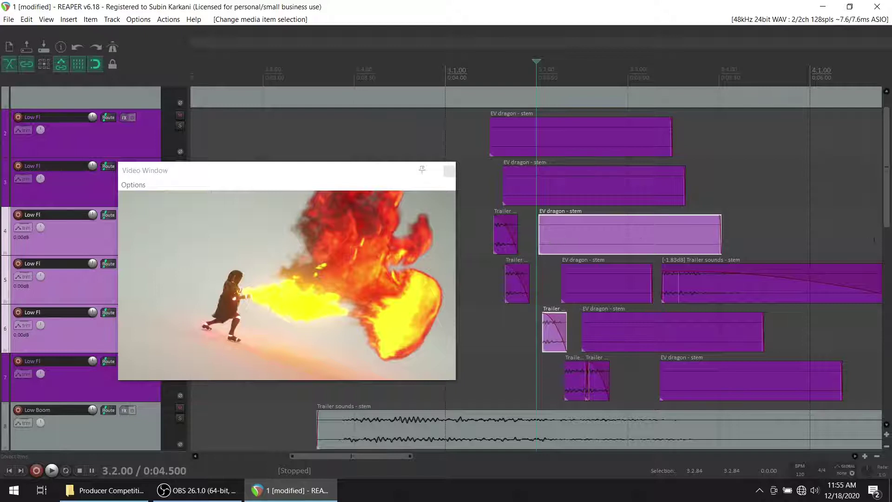
scroll(887, 213, "down", 5)
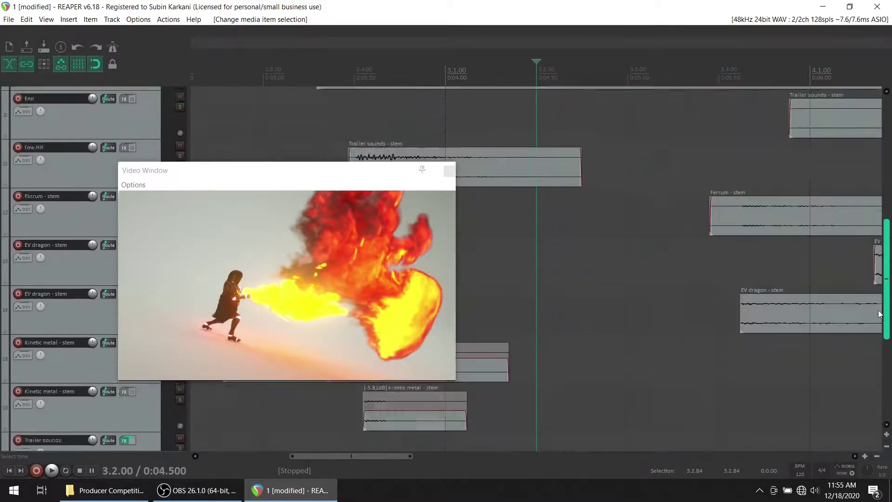
scroll(870, 220, "up", 4)
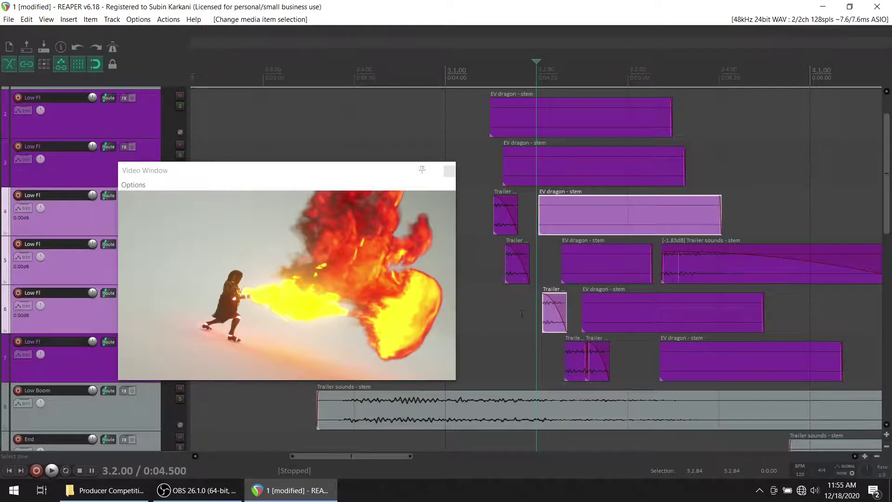
left_click(550, 318)
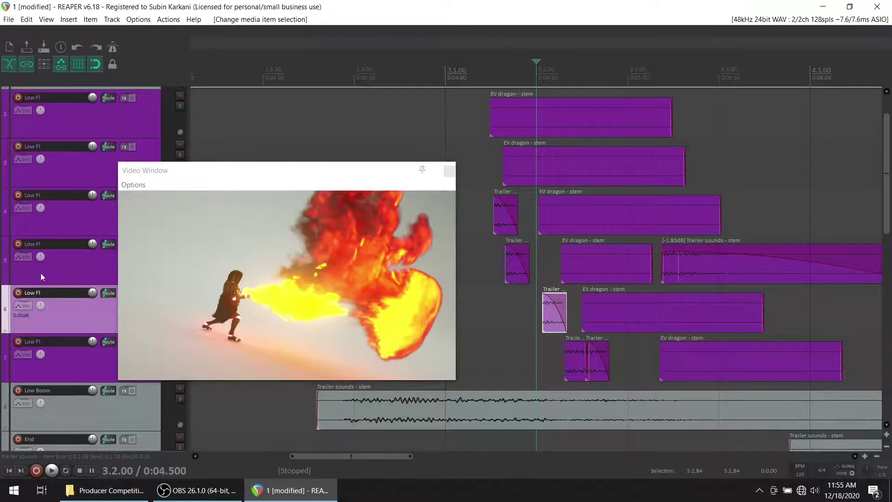
Set the Trailer sounds, Ferrum, EV dragon and Kinetic metal instrument tracks to one random color.
scroll(37, 290, "down", 6)
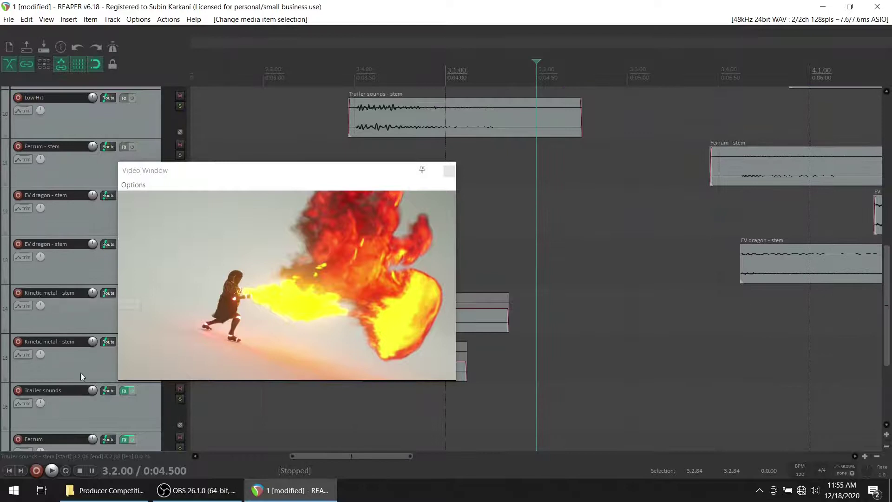
left_click_drag(249, 172, 340, 143)
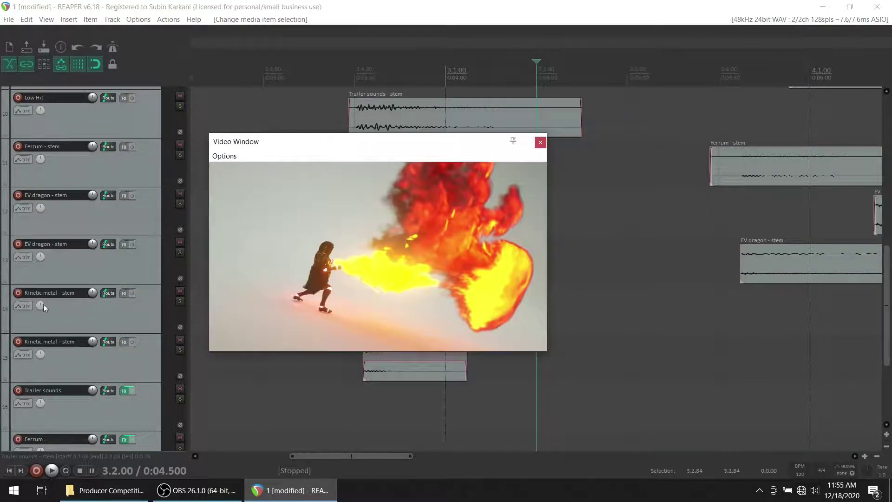
scroll(44, 304, "down", 3)
left_click(124, 257)
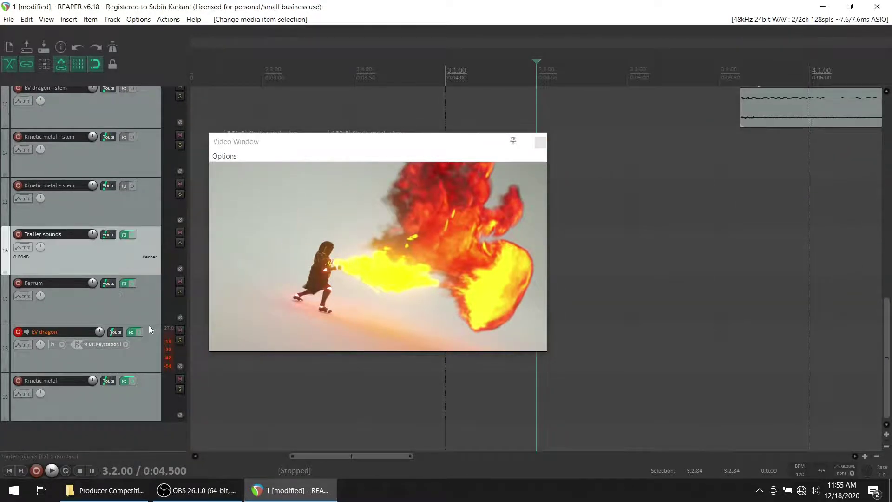
left_click(142, 404, "shift")
right_click(142, 404)
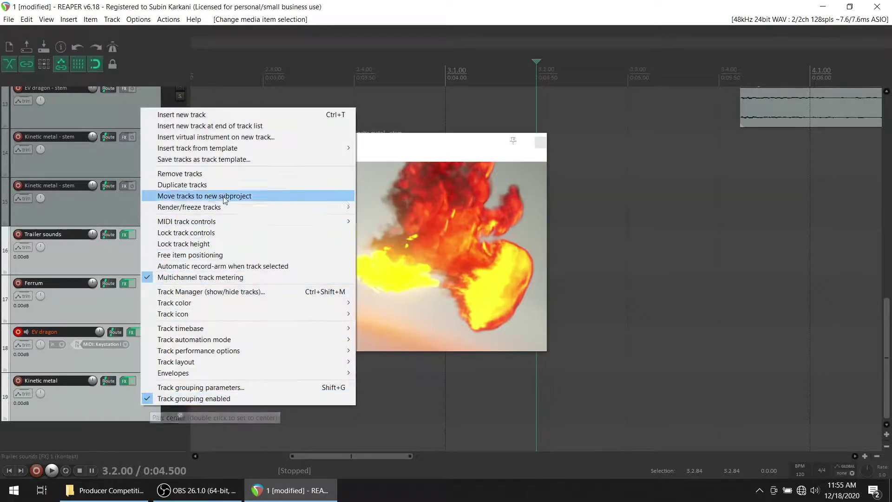
mouse_move(295, 303)
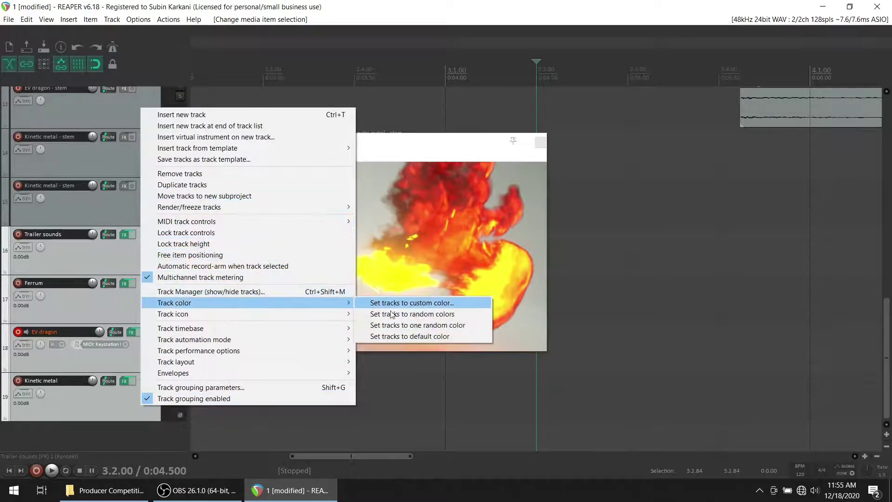
left_click(412, 326)
left_click(106, 441)
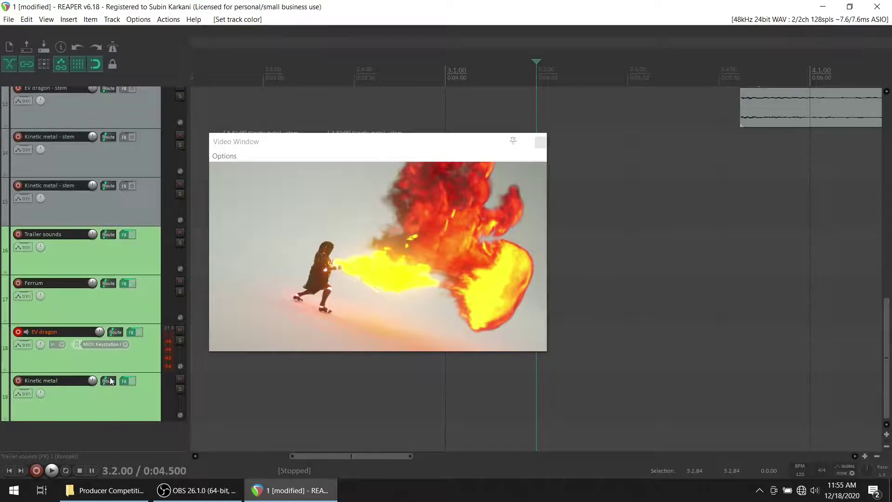
Insert an empty track between the last Kinetic metal stem track and the Trailer sounds instrument track, and duplicate it.
left_click_drag(335, 145, 367, 309)
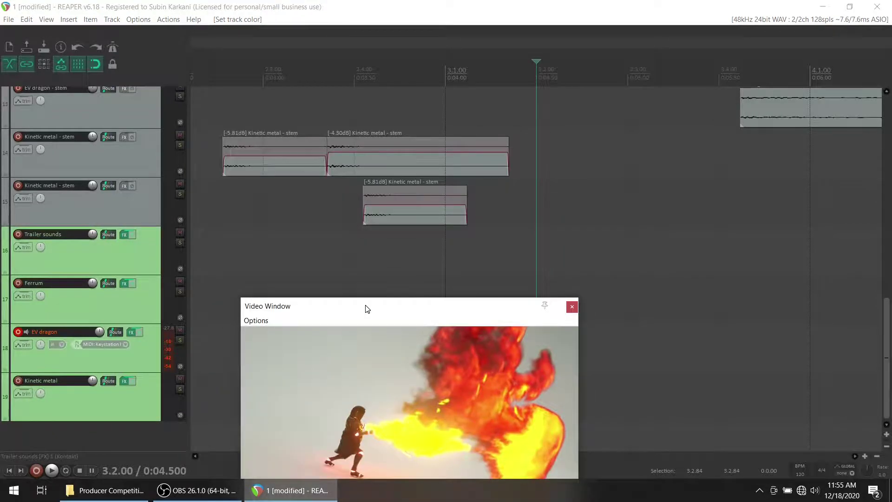
double_click(110, 432)
left_click_drag(110, 432, 147, 222)
right_click(140, 244)
mouse_move(169, 225)
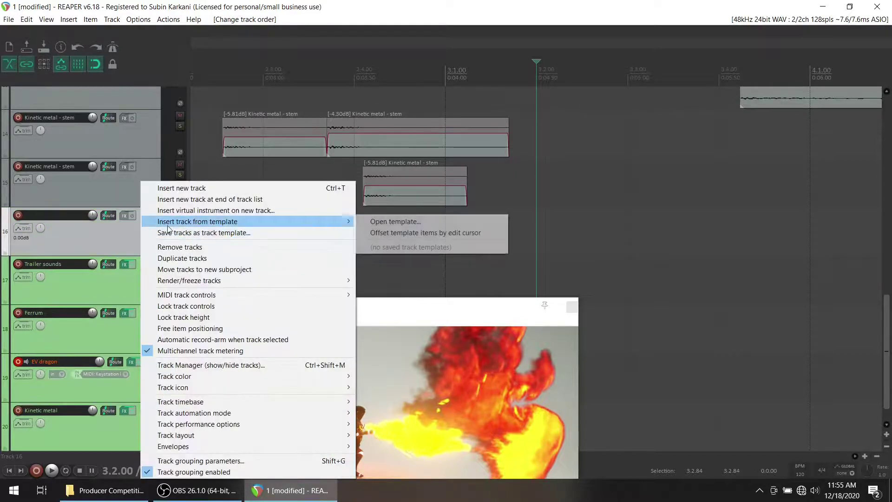
left_click(203, 259)
Paste the copied Trailer sounds stem piece at 3.2.00 on the first empty track and turn off snapping.
left_click(531, 222)
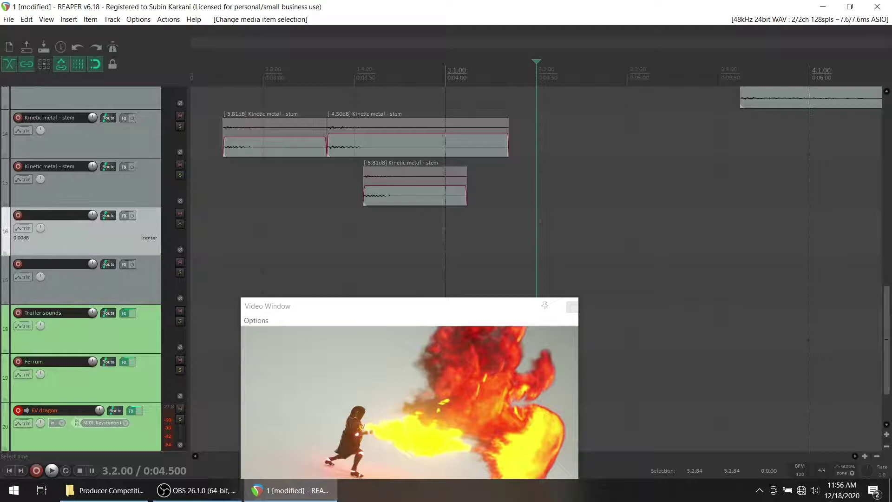
key("ctrl+v")
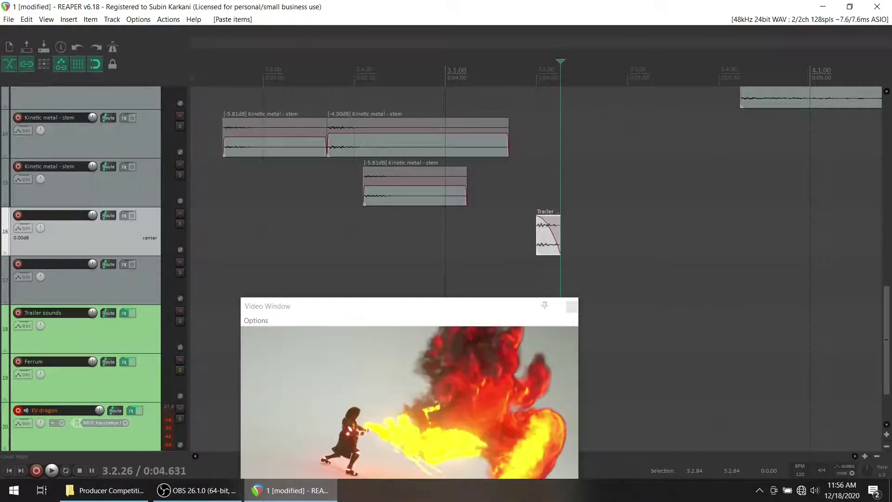
left_click(95, 65)
scroll(874, 181, "up", 10)
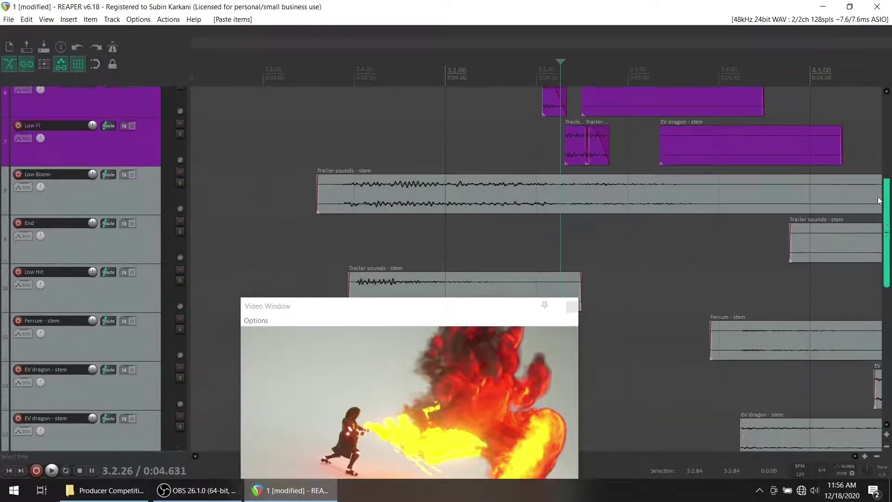
Copy the EV dragon stem clip from Low Fi track 5 onto the second empty track, aligned with the pasted Trailer sounds piece's start.
scroll(871, 163, "up", 1)
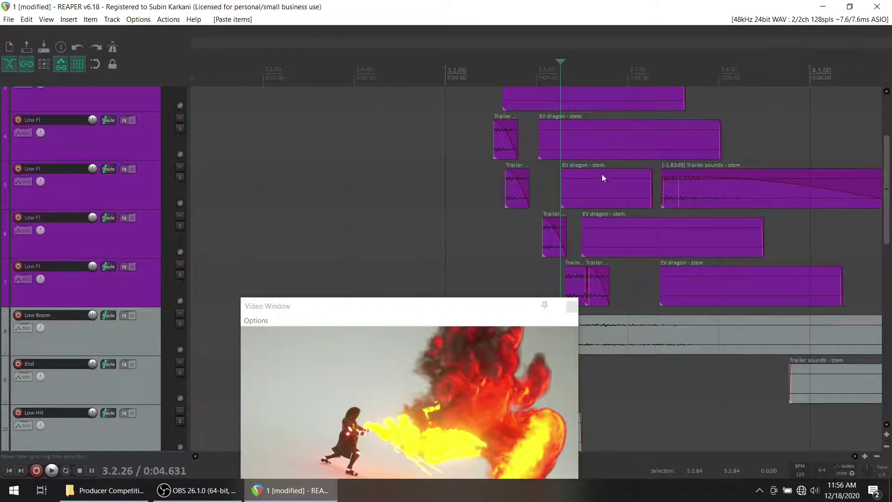
left_click(561, 191)
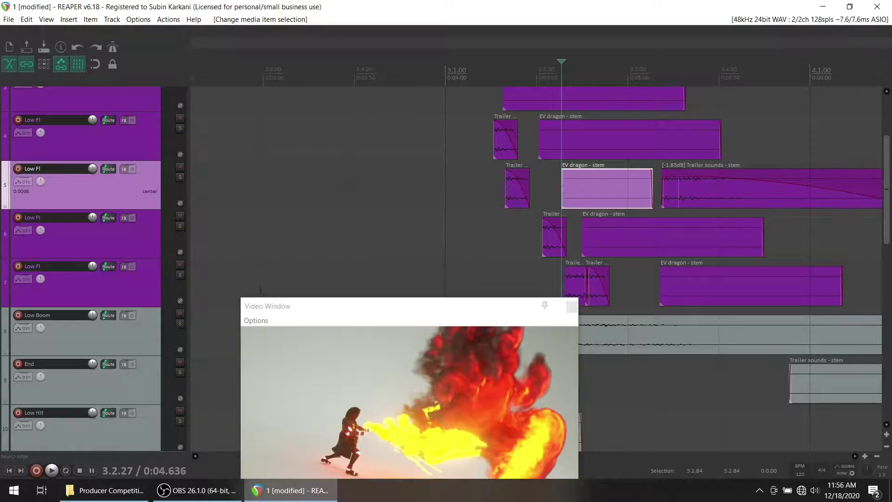
scroll(536, 203, "down", 11)
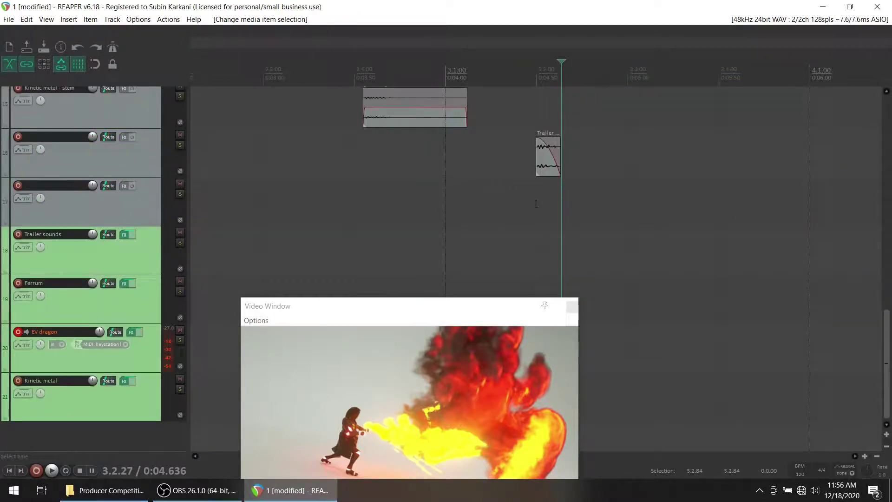
left_click(536, 204)
left_click(537, 204)
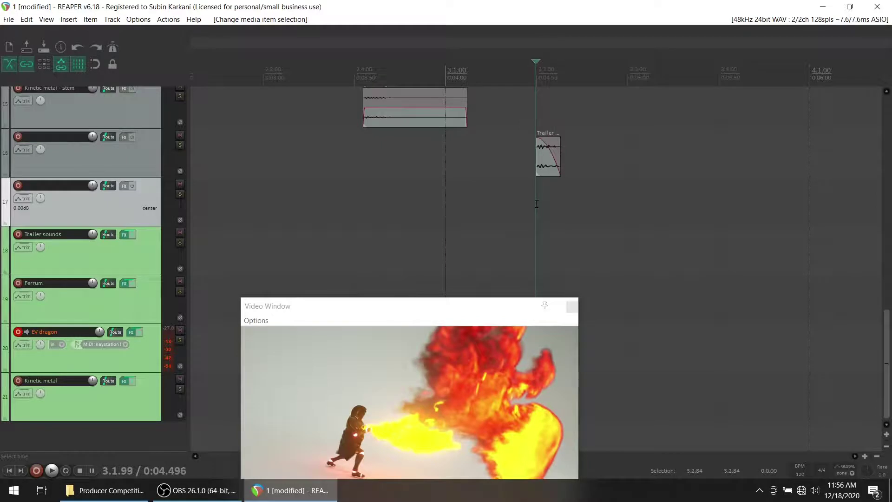
key("ctrl+v")
left_click(529, 192)
key("space")
key("space")
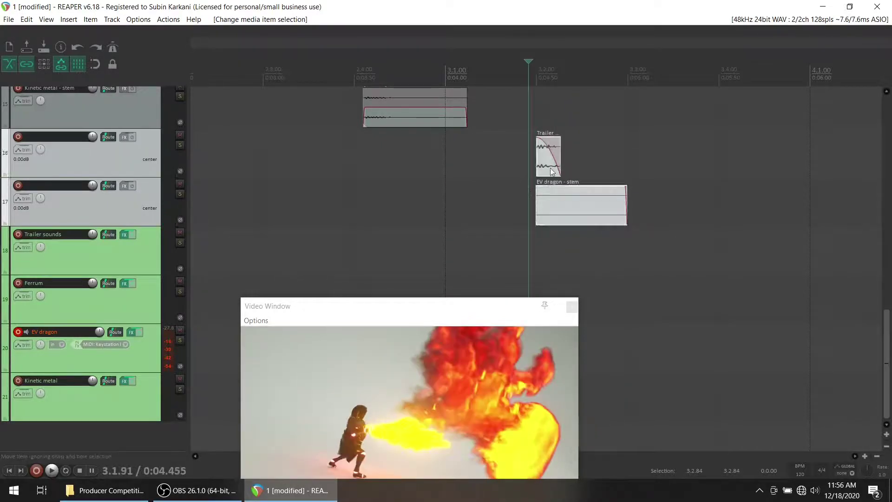
left_click_drag(530, 204, 553, 205)
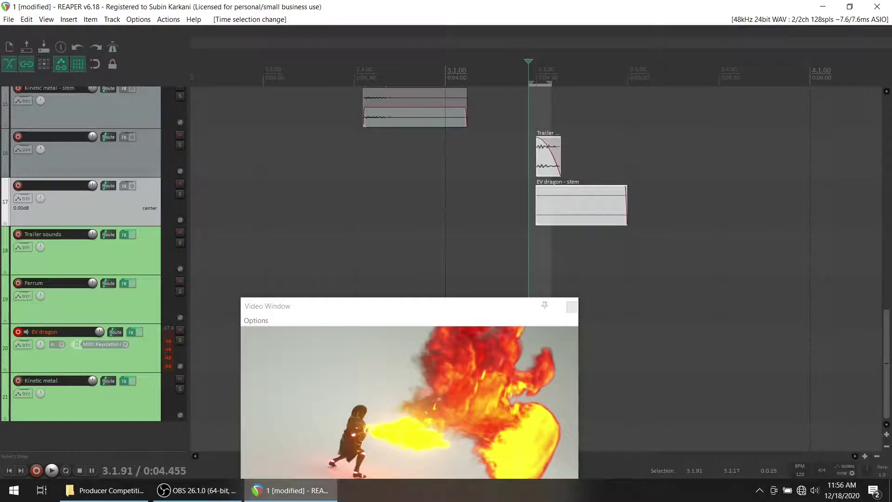
key("Escape")
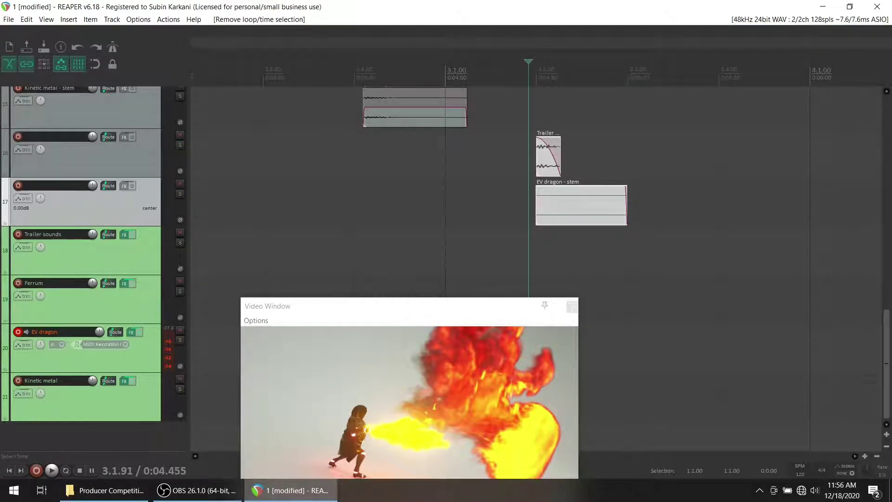
Move the two unnamed tracks holding the pasted clips up to sit directly between the last Low Fi track and Low Boom.
scroll(179, 241, "up", 1)
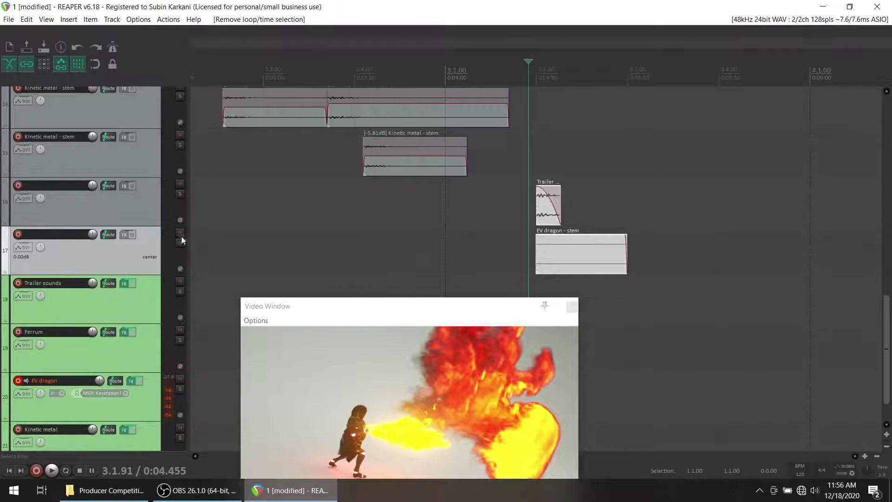
left_click(146, 217)
left_click(140, 253, "ctrl")
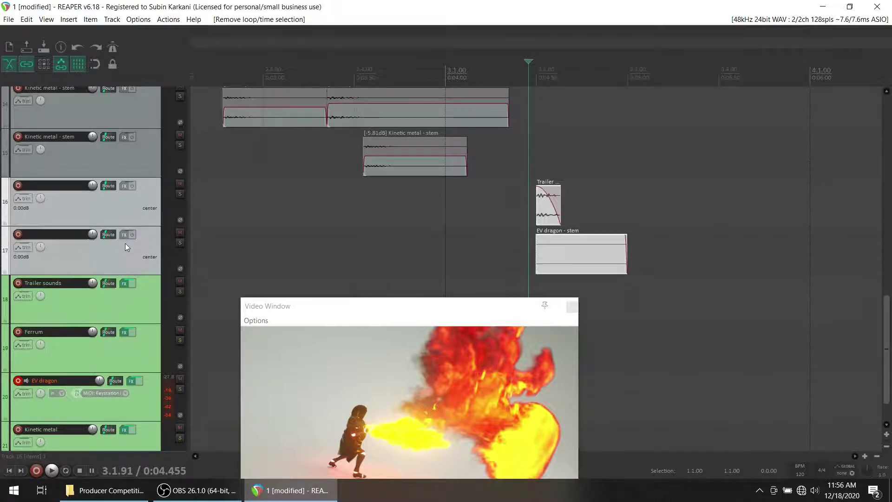
scroll(126, 246, "up", 1)
left_click_drag(139, 263, 141, 138)
scroll(160, 216, "up", 2)
scroll(163, 219, "up", 2)
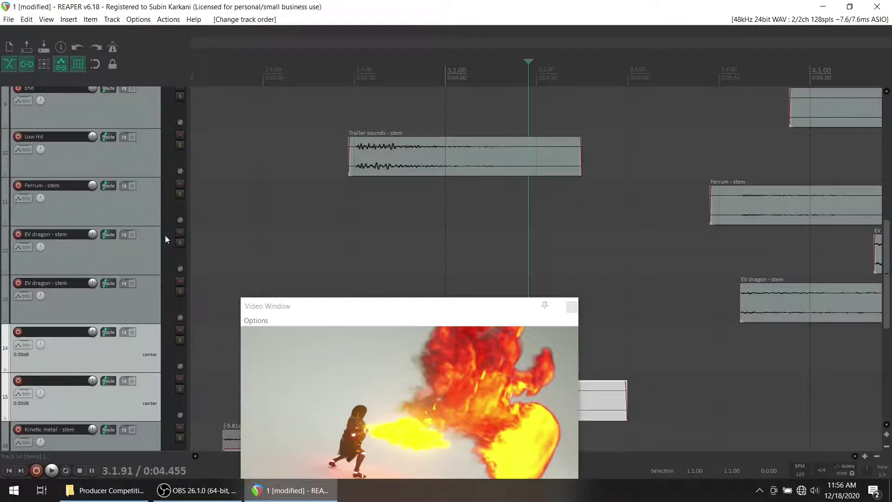
scroll(209, 235, "down", 5)
mouse_move(884, 258)
left_mouse_down()
mouse_move(882, 207)
mouse_move(869, 258)
left_mouse_up()
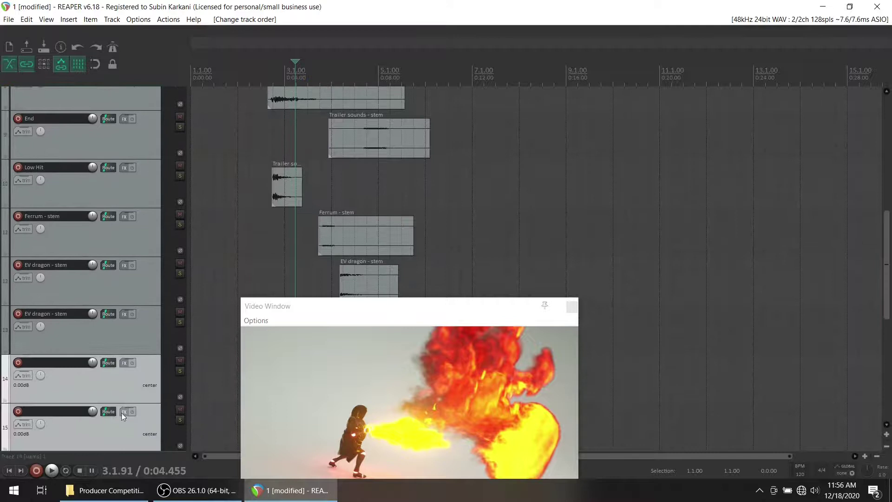
left_click_drag(138, 384, 140, 122)
scroll(122, 204, "up", 3)
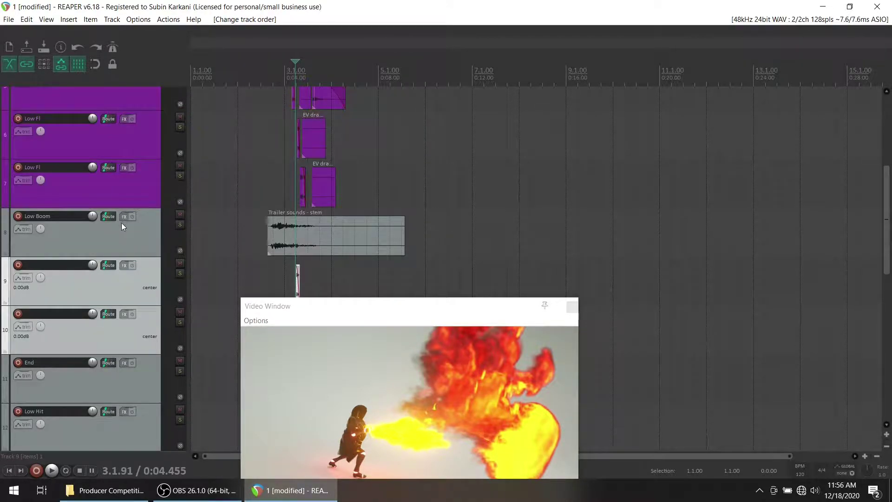
left_click_drag(141, 294, 146, 217)
scroll(358, 249, "up", 3)
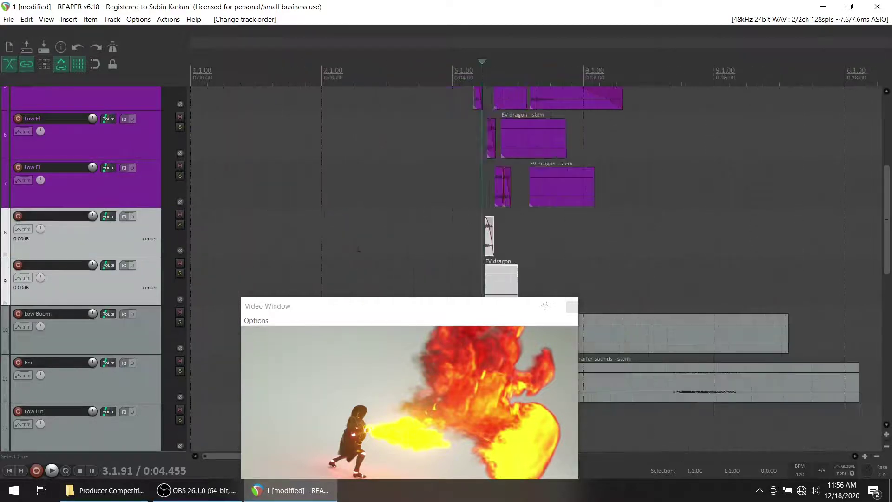
Turn on snapping, move the pasted Trailer sounds and EV dragon clips together to 3.2.76, and play the result from 3.1.00.
key("space")
key("space")
left_click(511, 230)
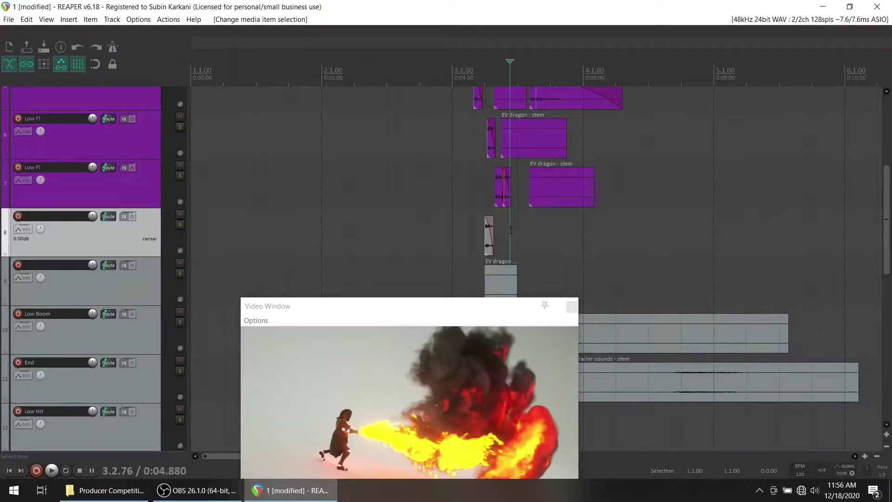
left_click_drag(489, 239, 507, 240)
key("ctrl+z")
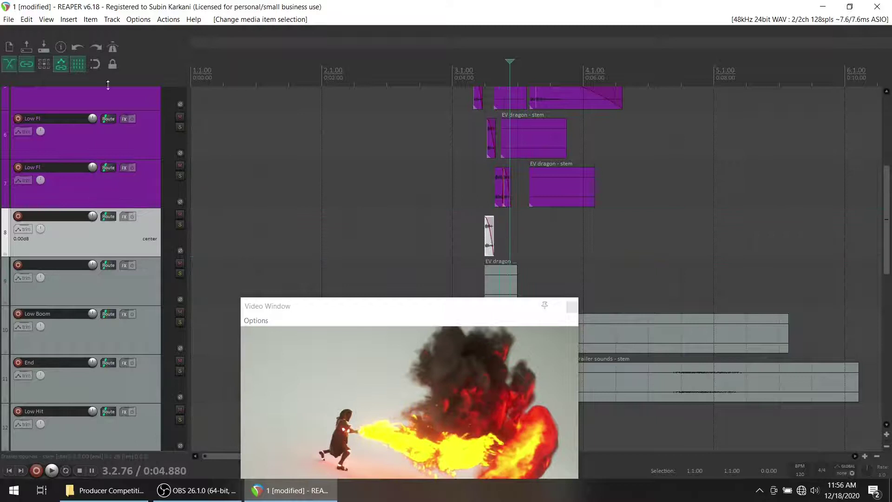
left_click(95, 64)
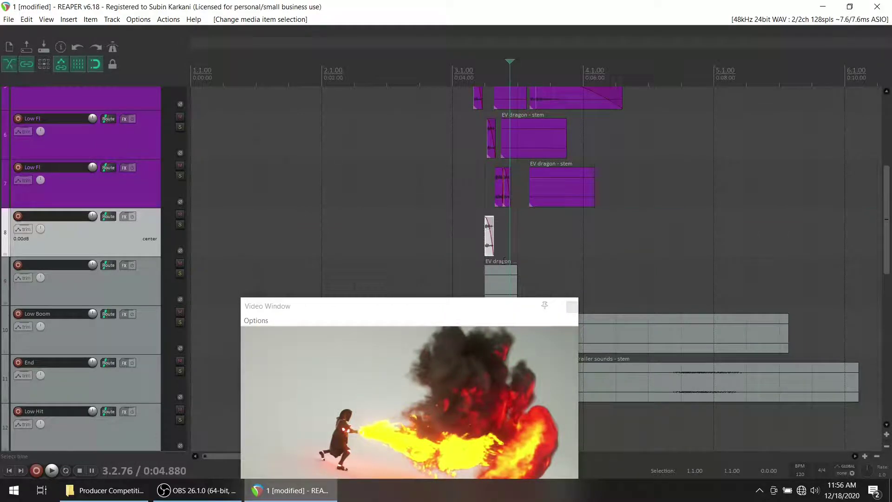
left_click(509, 274)
left_click_drag(491, 241, 527, 249)
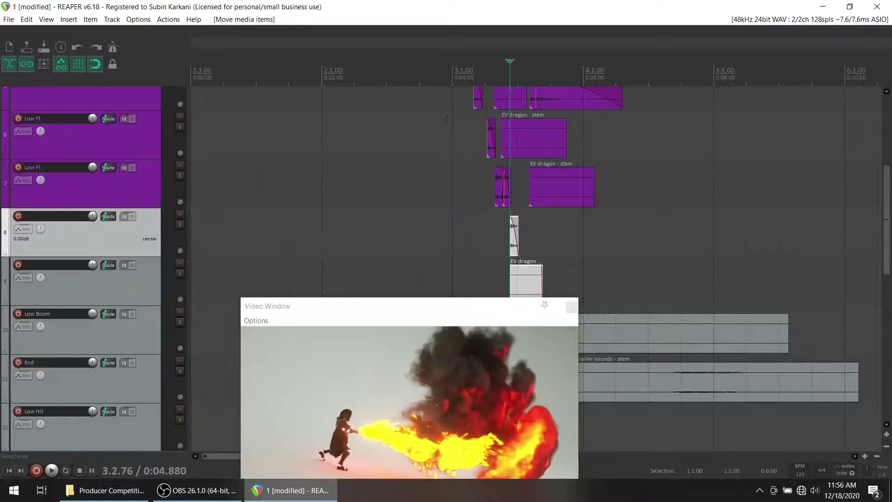
left_click(453, 76)
key("space")
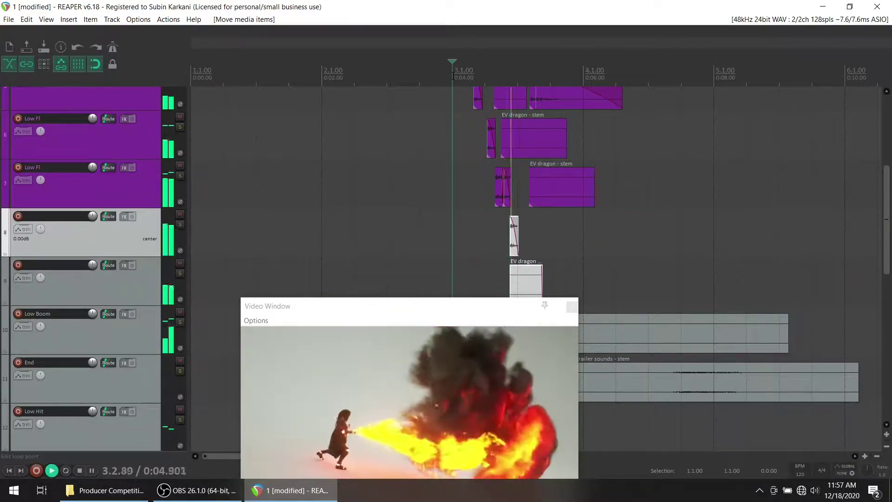
key("space")
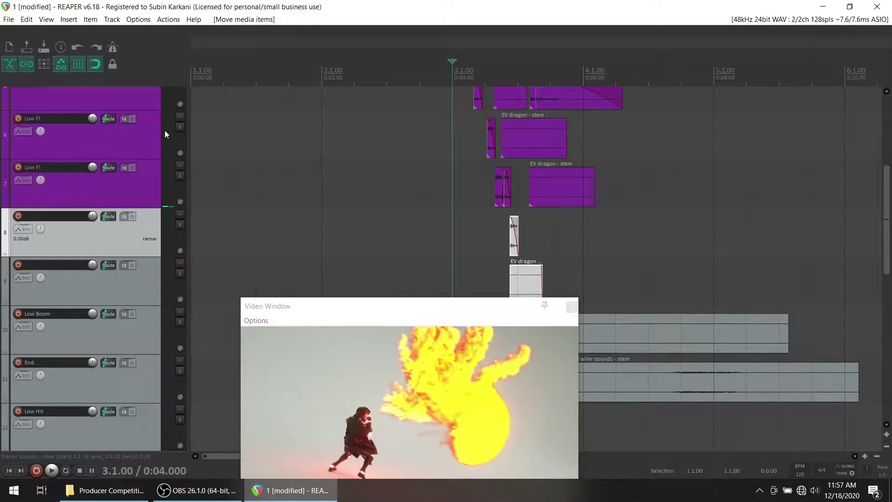
Move the video window clear of the early clips and shrink the track heights to show the whole project.
scroll(300, 145, "down", 2)
scroll(117, 163, "up", 1)
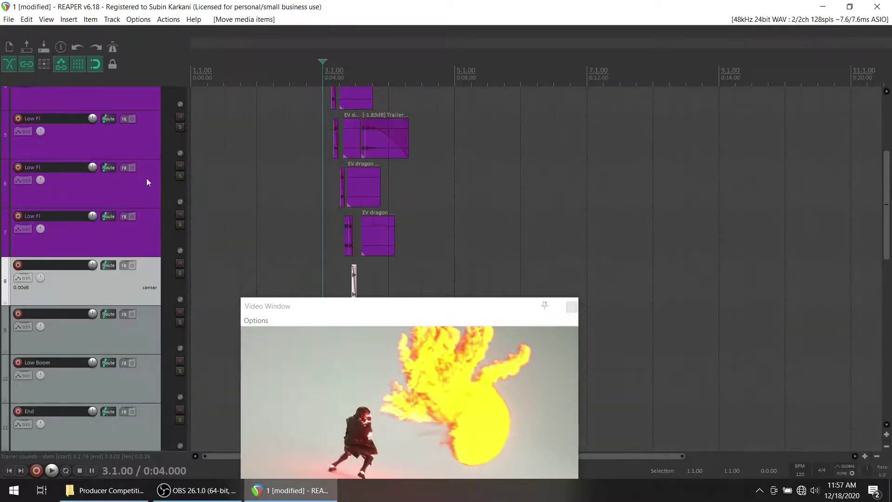
left_click_drag(469, 310, 710, 138)
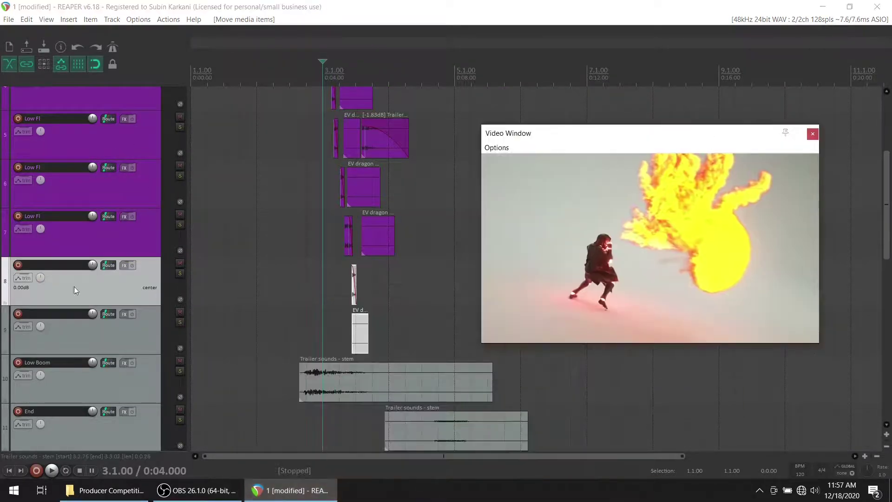
scroll(79, 275, "down", 5)
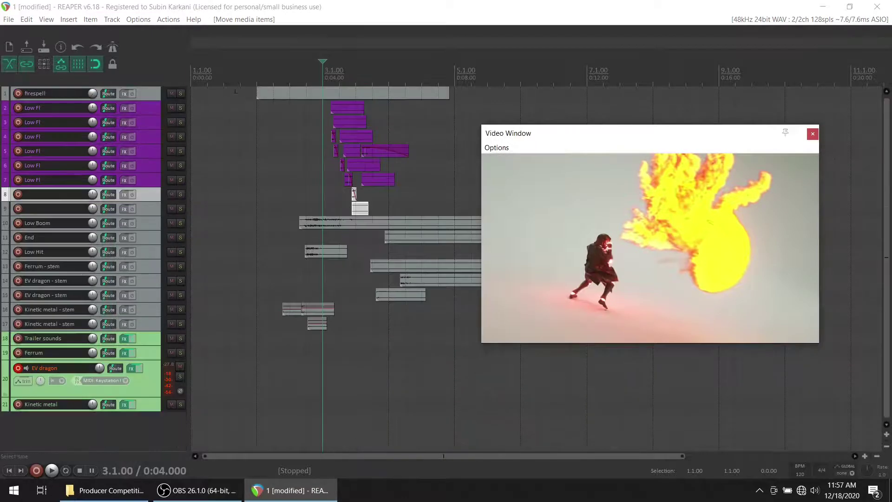
Play the full mix against the picture from 1.4.00.
left_click(241, 107)
key("space")
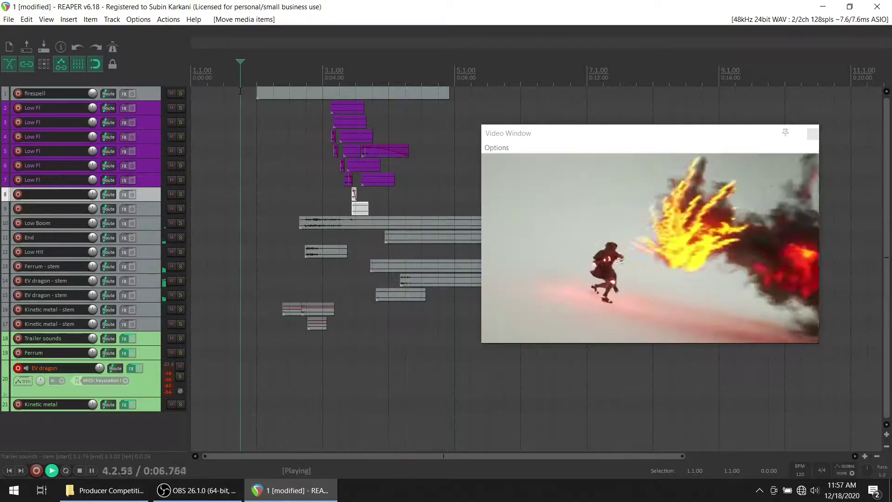
key("space")
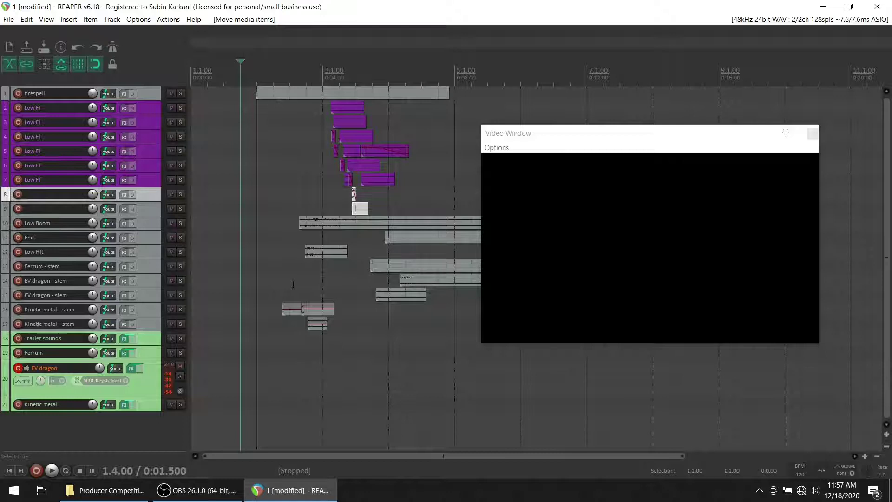
key("space")
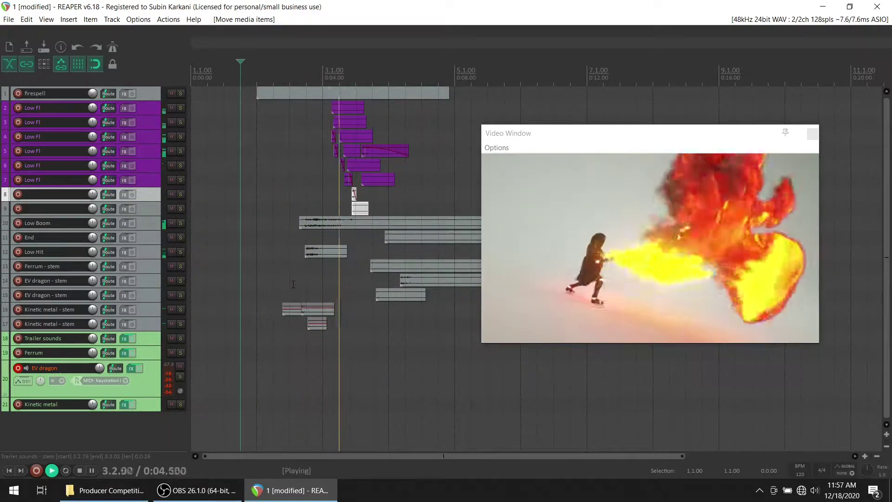
key("space")
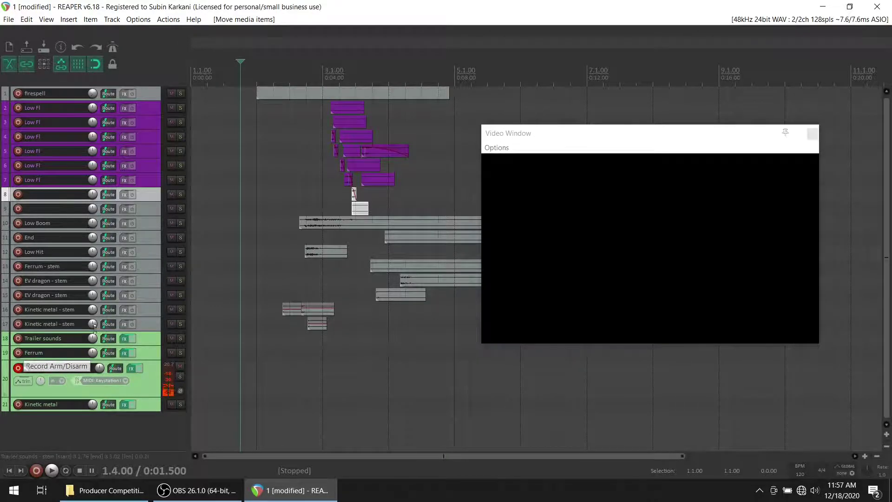
Rehearse over playback from 1.4.00, and record a MIDI take on the armed EV dragon instrument track.
key("space")
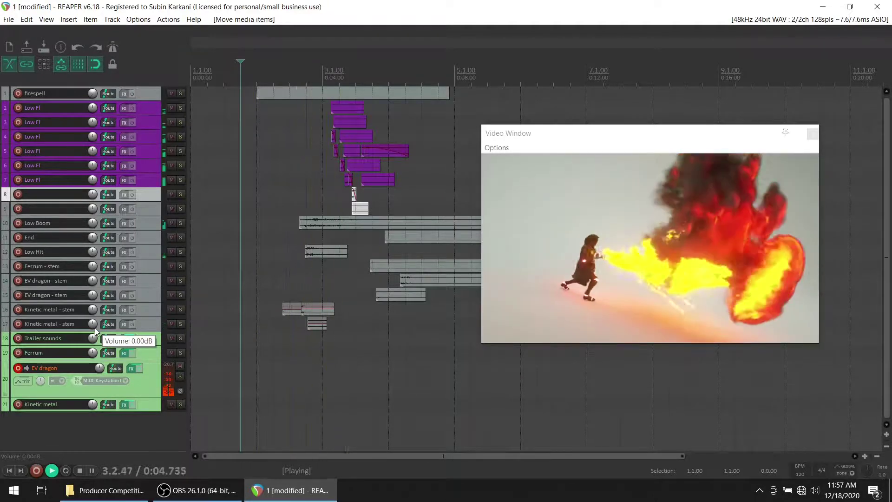
key("space")
key("ctrl+r")
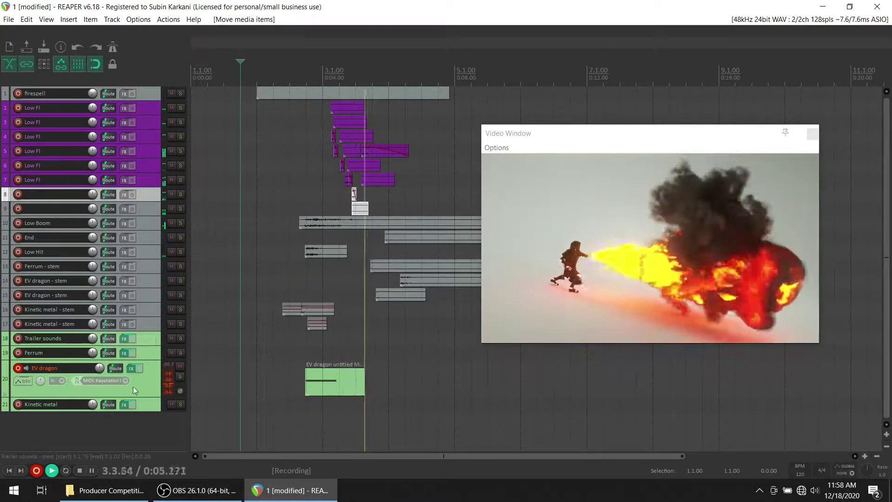
key("space")
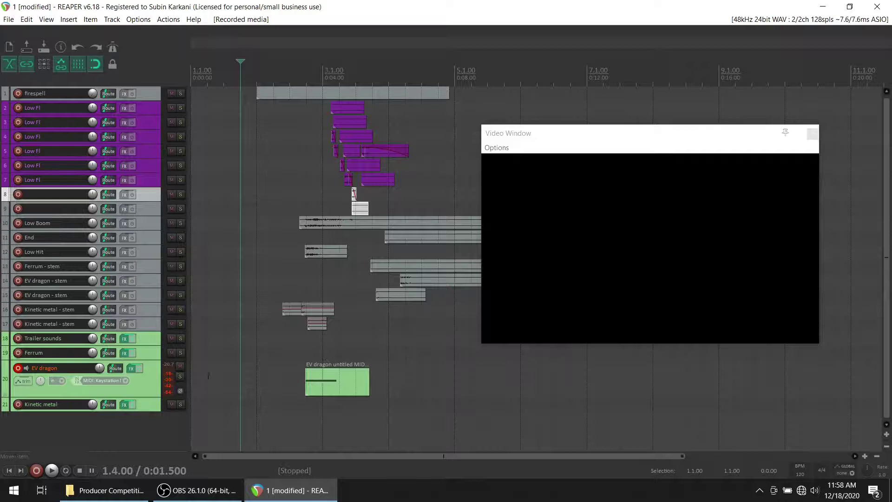
Render the EV dragon instrument track to a stereo stem track and delete its recorded MIDI item.
right_click(149, 375)
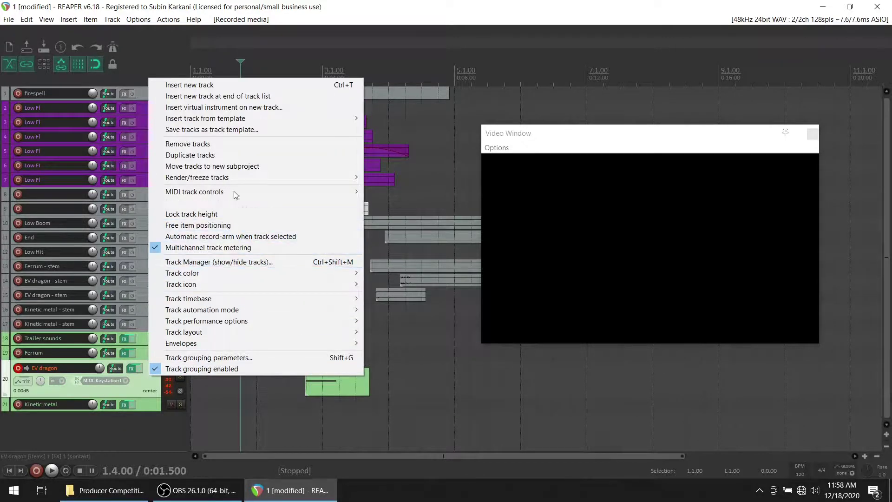
mouse_move(242, 180)
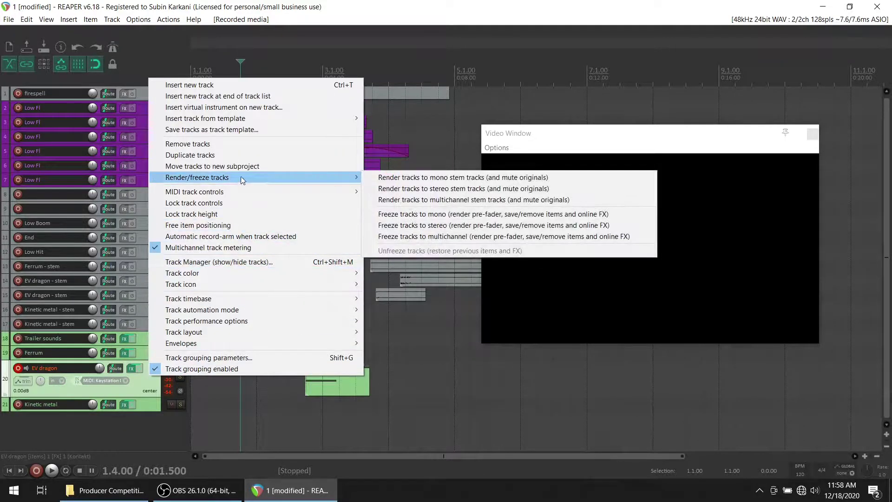
left_click(442, 189)
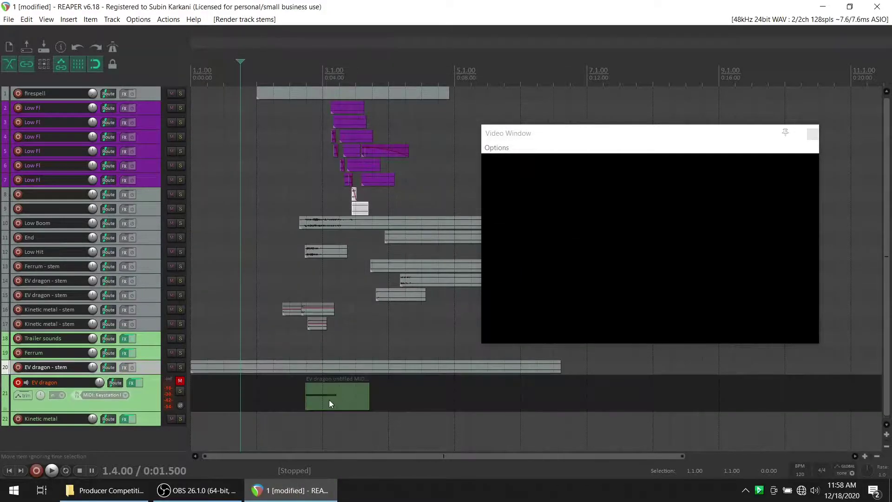
left_click(329, 400)
key("Delete")
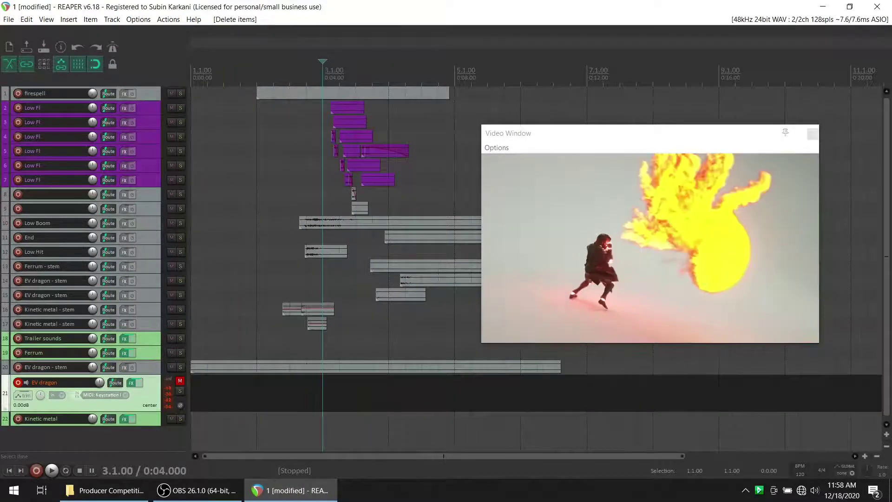
Trim the new EV dragon stem clip to run from 2.3.00 to 4.1.00, deleting the parts before and after.
left_click(289, 369)
key("s")
left_click(391, 368)
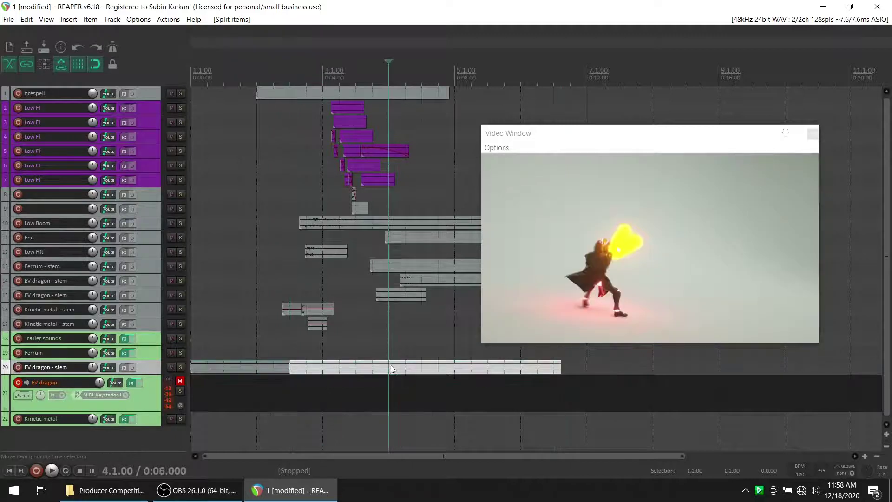
key("s")
key("Delete")
left_click(258, 369)
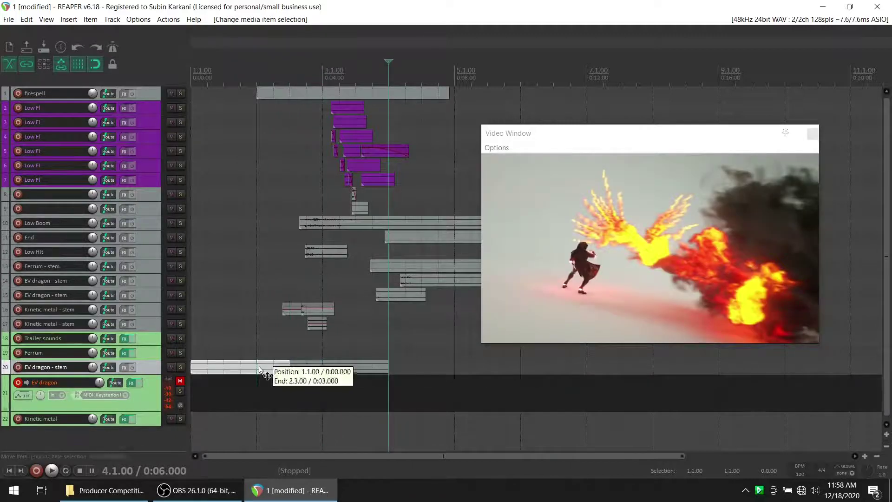
key("Delete")
Unmute the EV dragon instrument track and move the new EV dragon stem track directly below Low Hit.
key("F5")
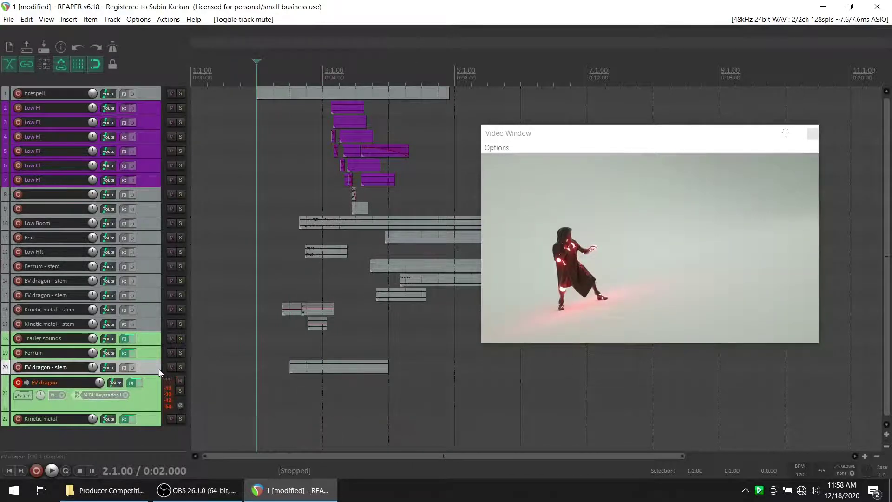
left_click_drag(152, 364, 144, 258)
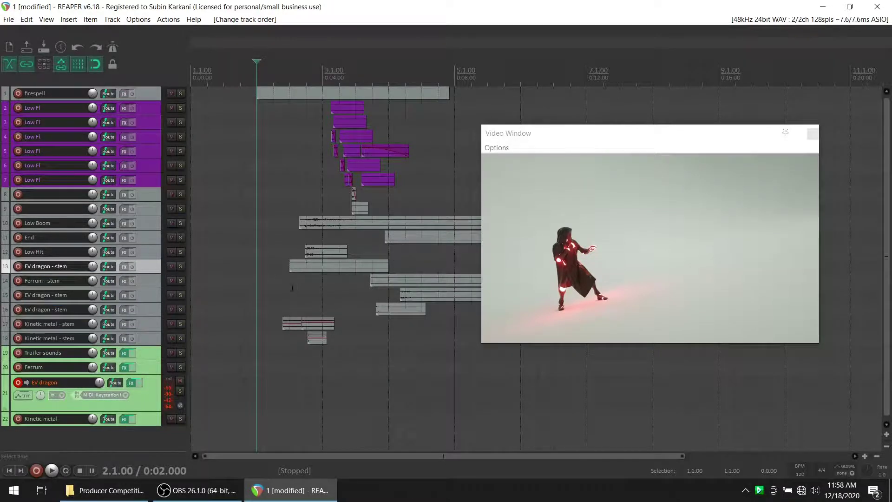
Play the mix against the picture from 2.3.00 and from 1.4.00, and save the project.
left_click(292, 285)
key("space")
key("space")
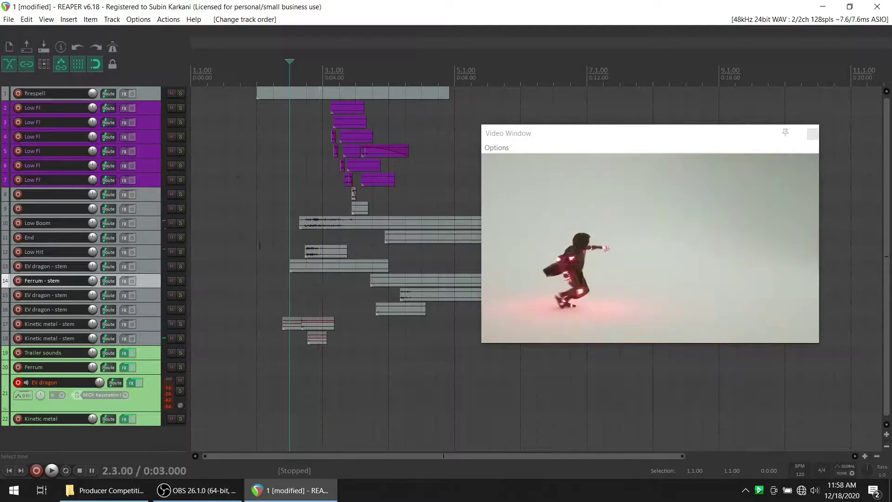
left_click(238, 177)
key("space")
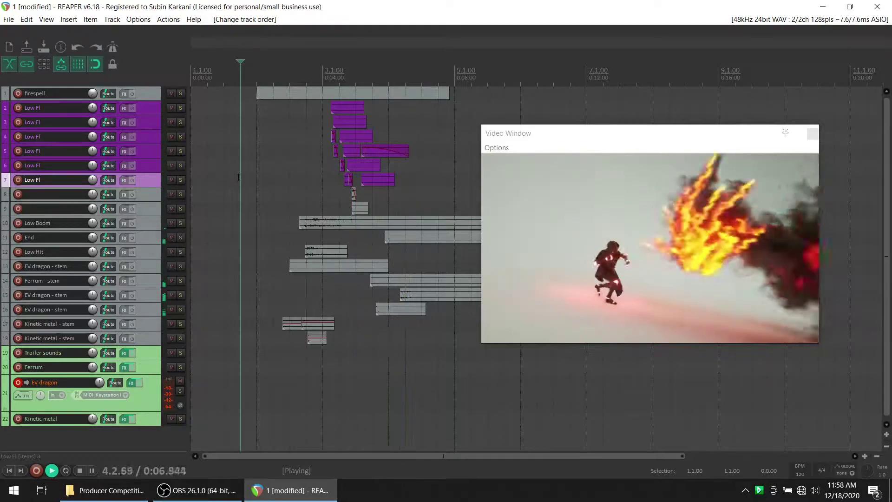
key("space")
left_click(41, 49)
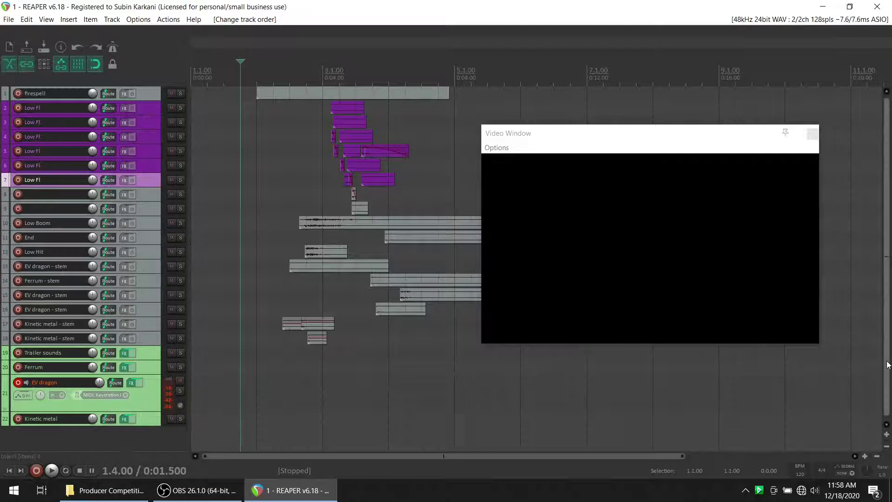
Replay the full mix against the picture several times from 1.4.00, dismissing the audio-device prompt.
key("space")
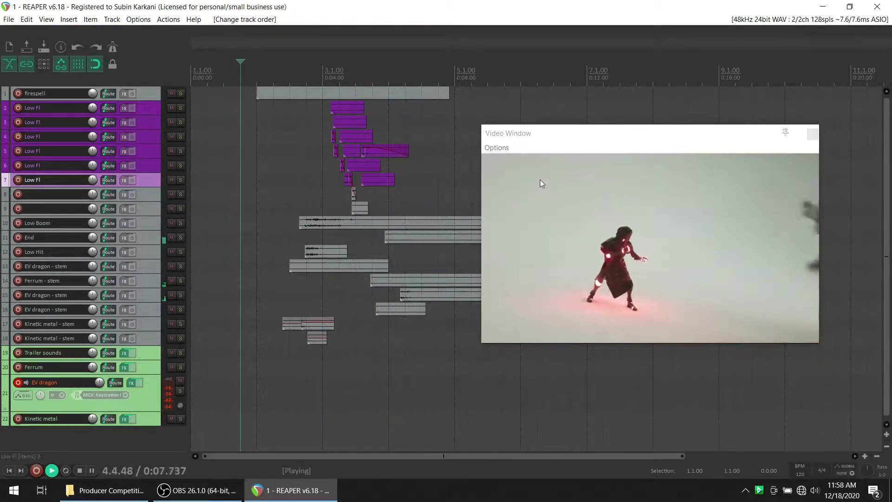
key("space")
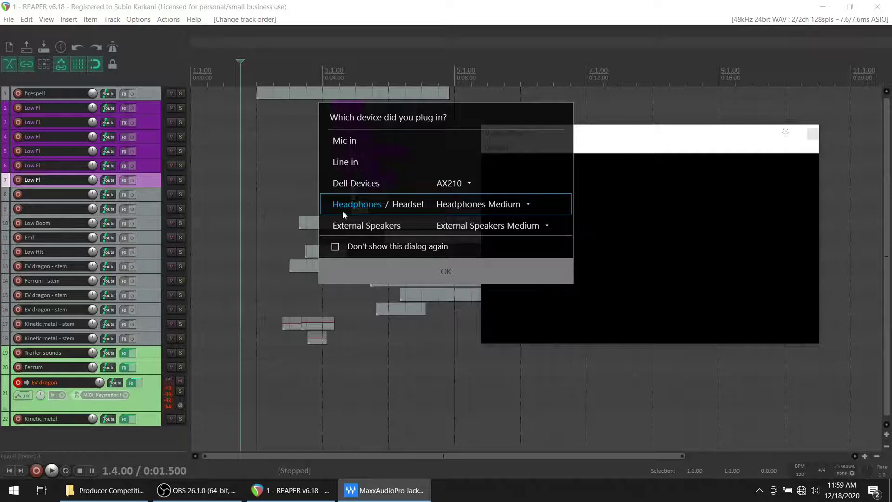
left_click(232, 88)
key("space")
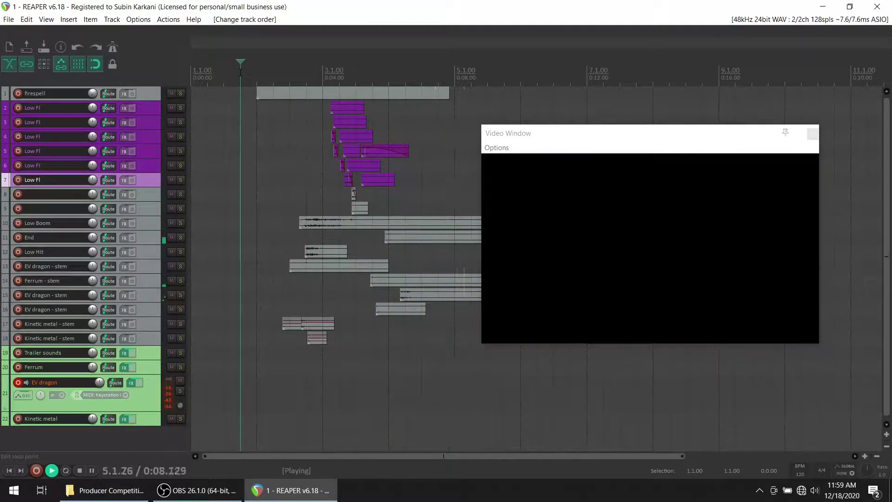
key("space")
key("space")
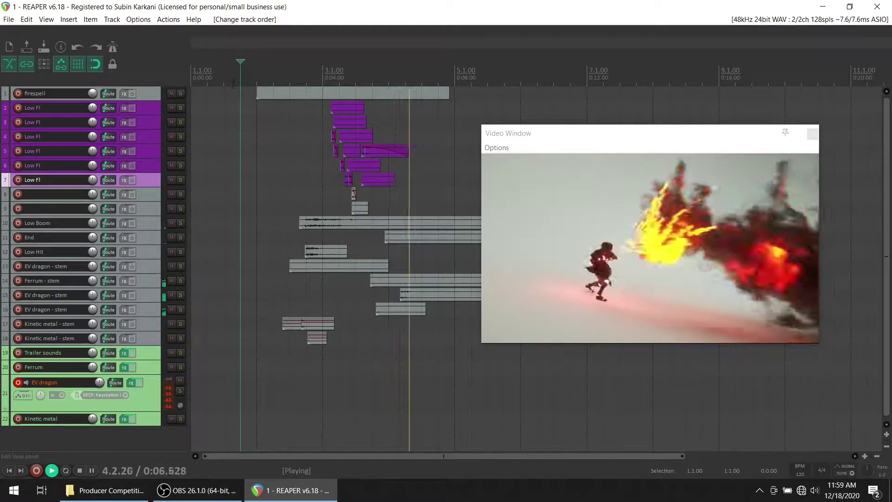
key("space")
key("space")
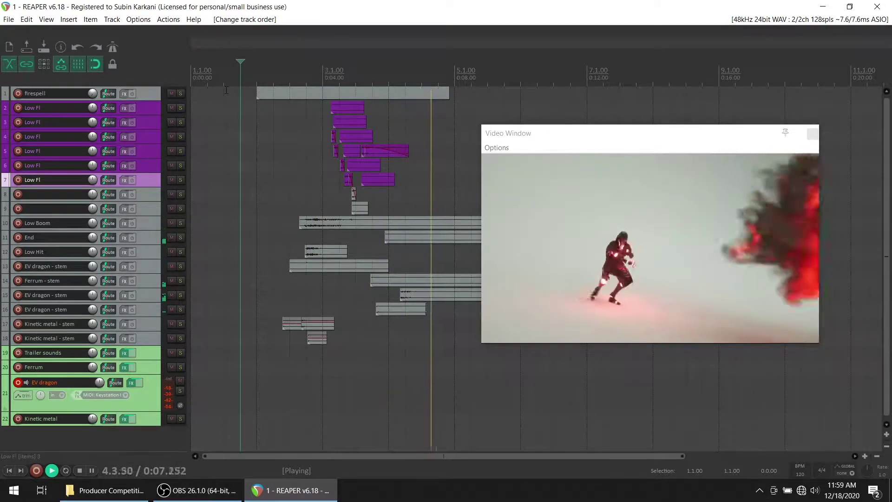
key("space")
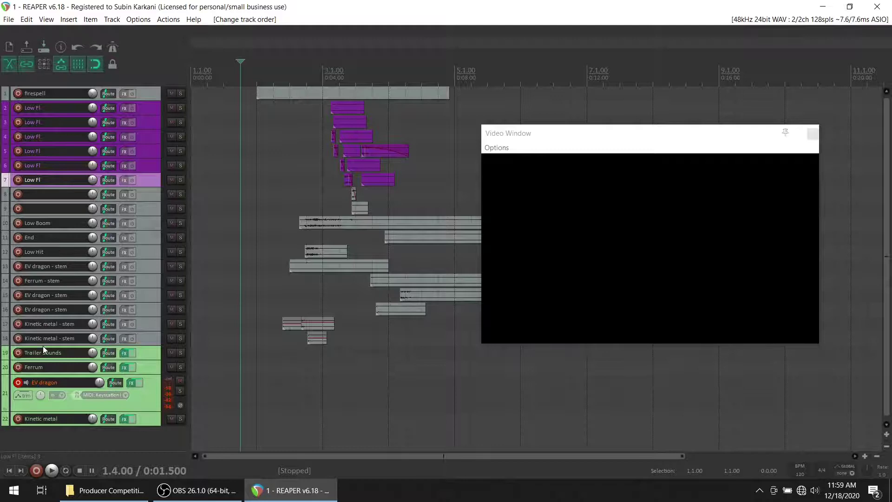
Open Kontakt on the record-armed EV dragon track and load Evolution Playable from the KF Evolution Dragon INIT folder.
left_click(18, 384)
left_click(21, 382)
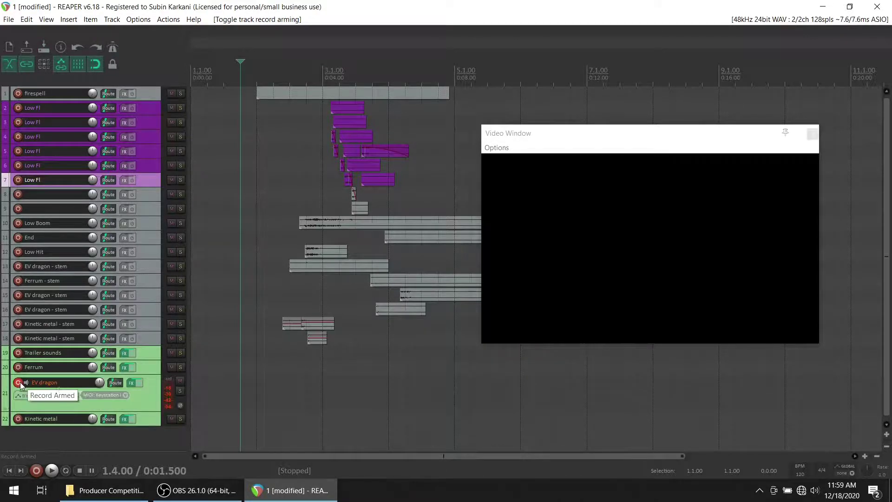
left_click(132, 383)
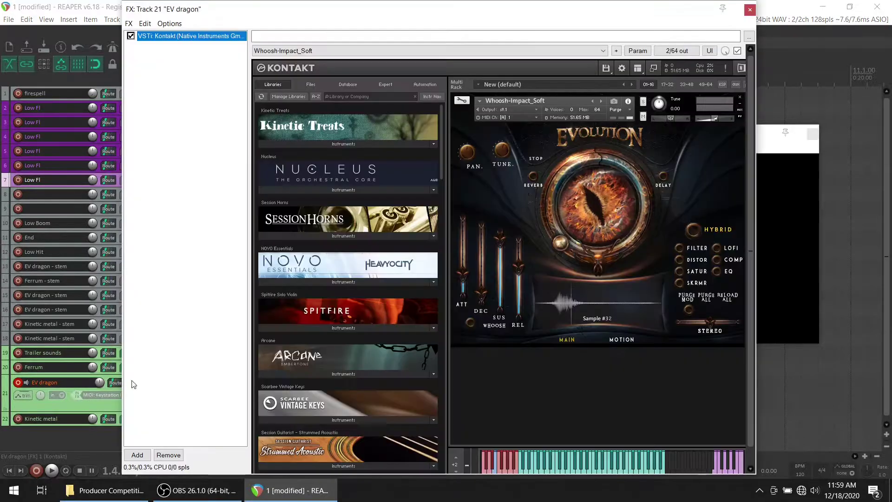
left_click(310, 85)
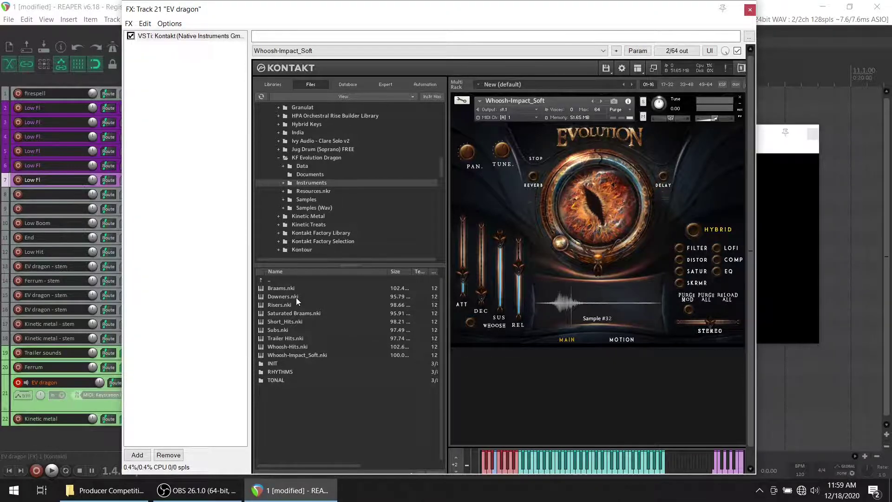
double_click(283, 363)
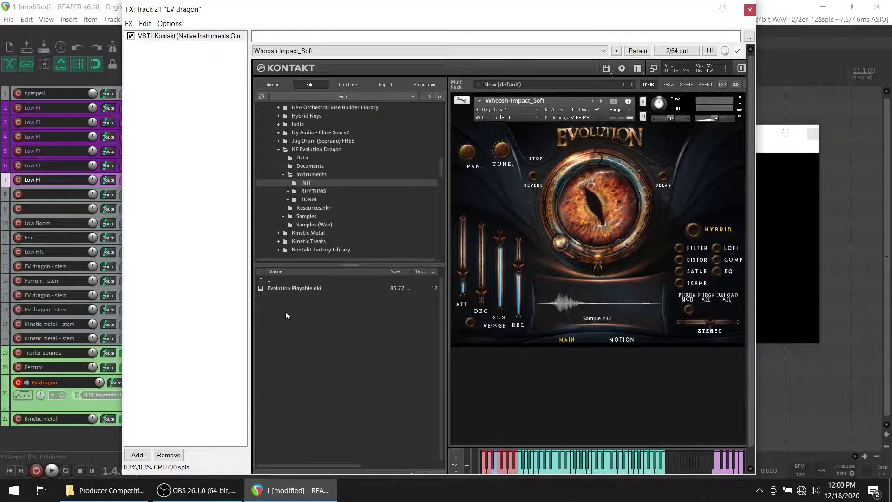
left_click_drag(294, 289, 545, 272)
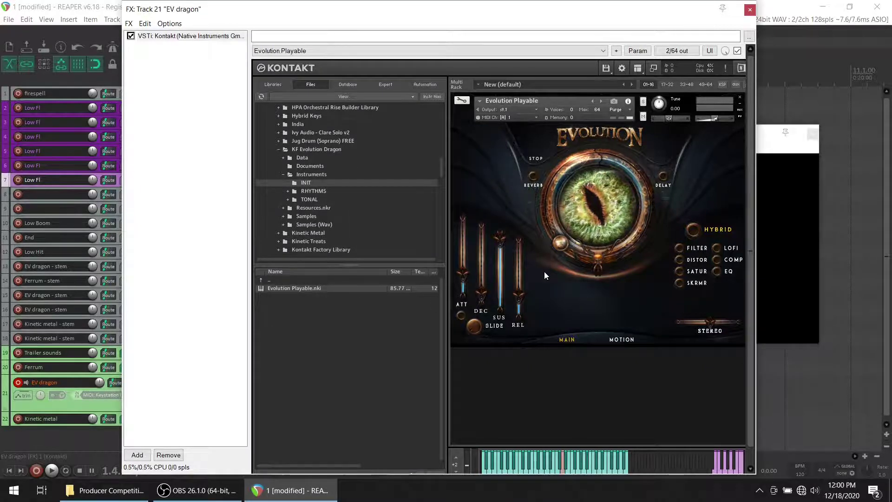
left_click_drag(281, 17, 377, 26)
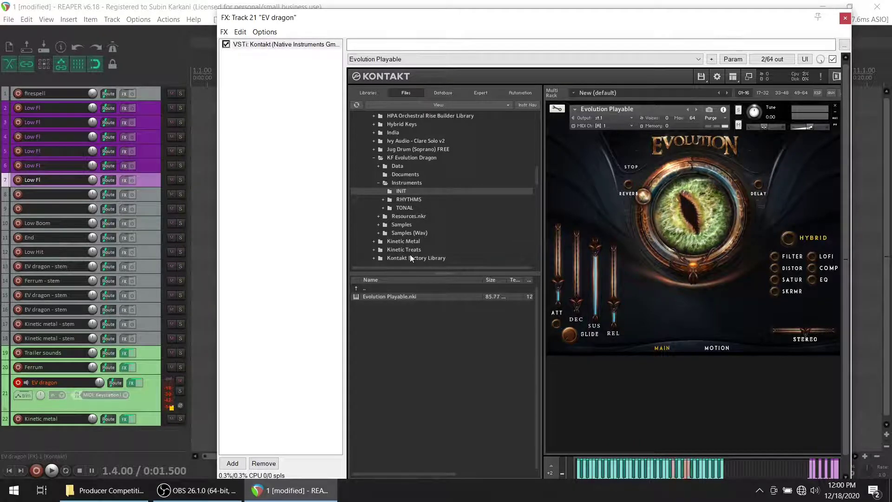
Replace the loaded instrument with PULSE_DESIGNER_BM from the RHYTHMS folder and audition it.
double_click(379, 287)
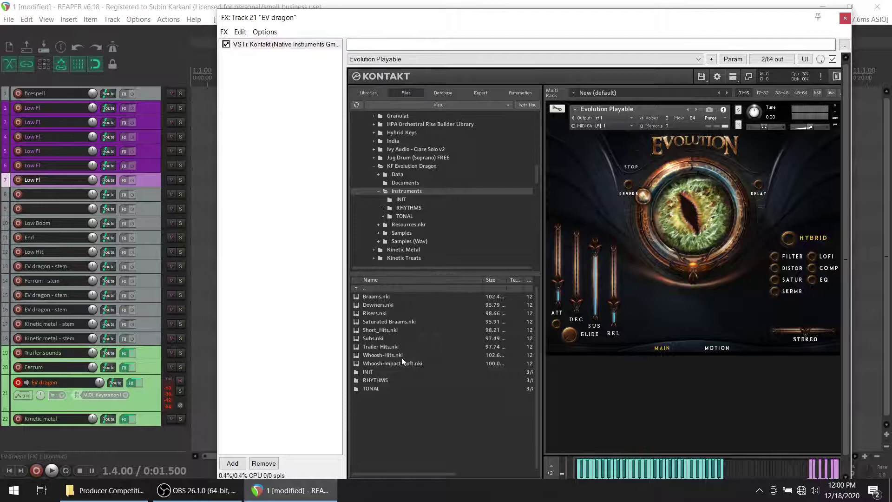
double_click(387, 380)
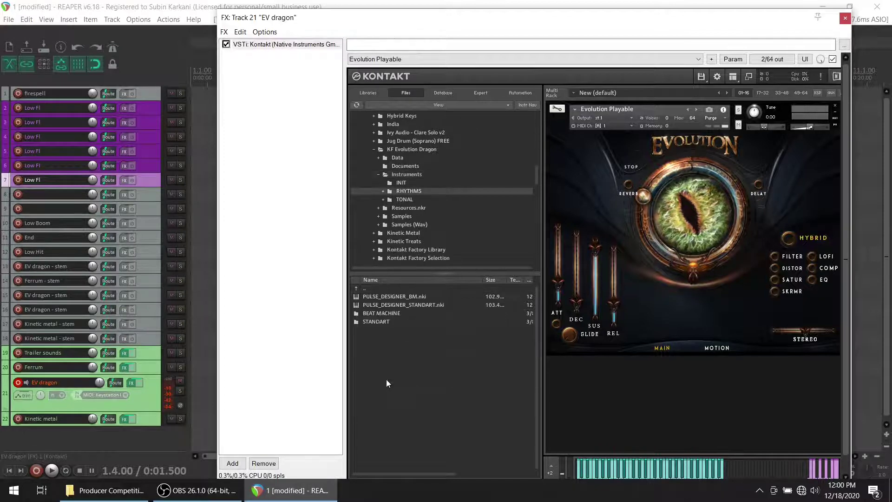
left_click_drag(434, 297, 639, 292)
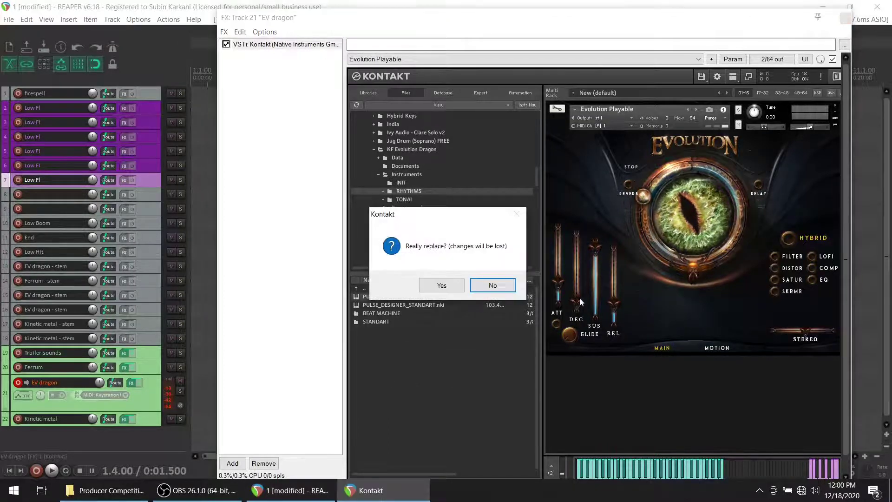
left_click(445, 283)
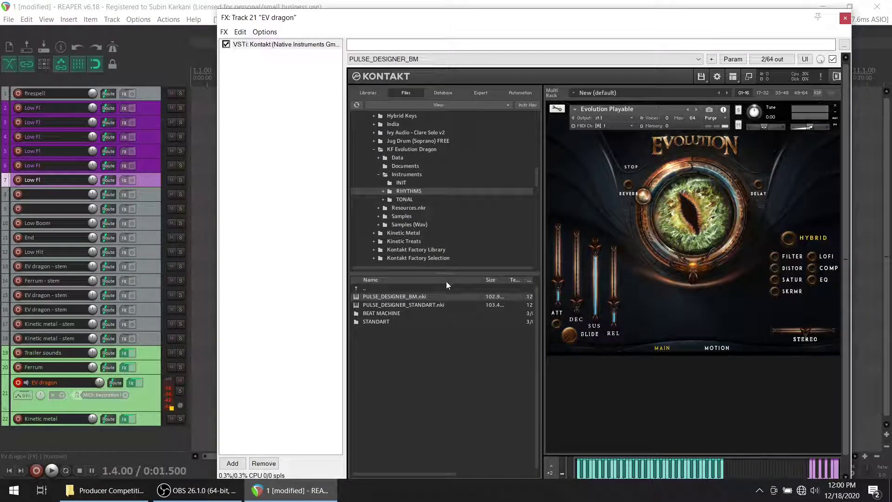
Return to the Instruments folder and audition the Risers, Downers and Braams instruments in turn.
double_click(378, 289)
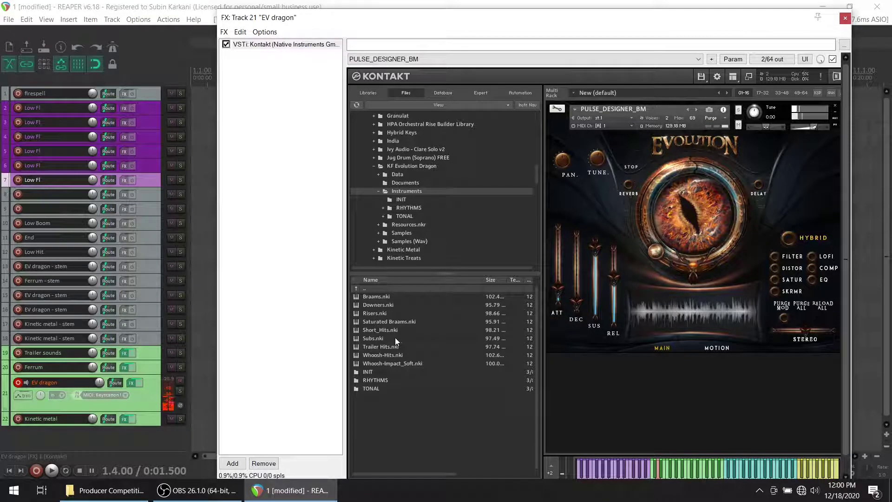
left_click_drag(386, 312, 604, 291)
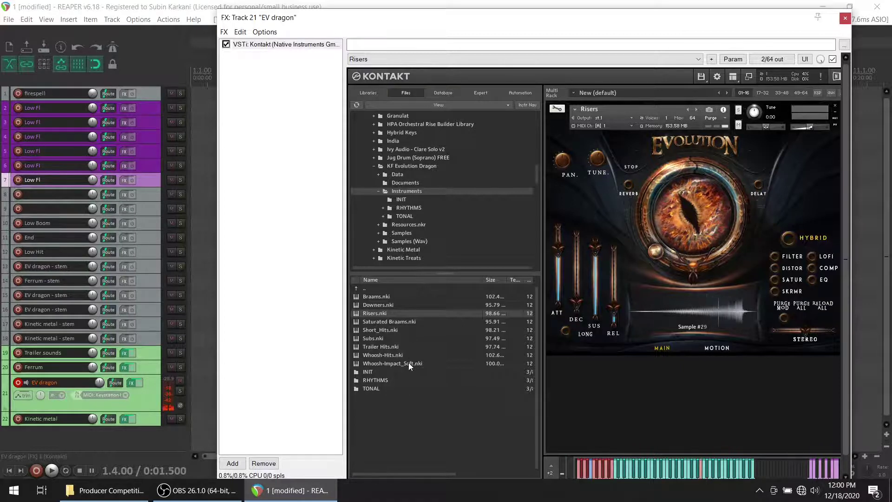
left_click_drag(388, 305, 414, 308)
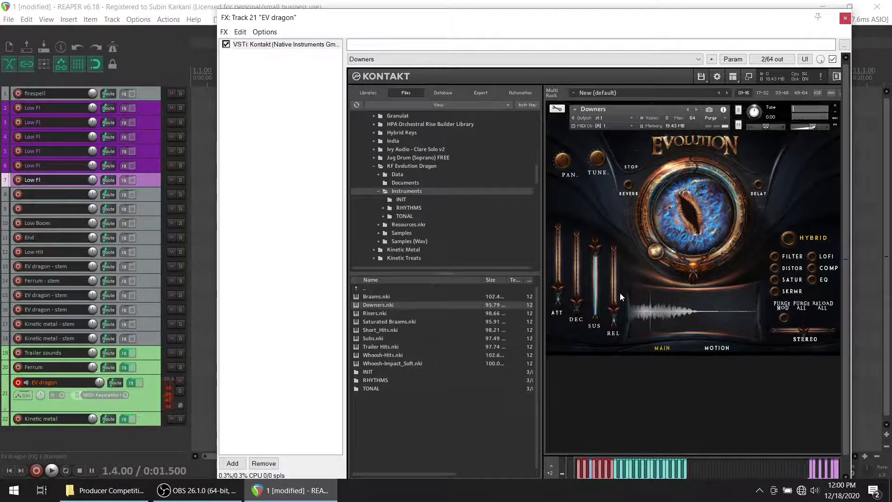
left_click(381, 297)
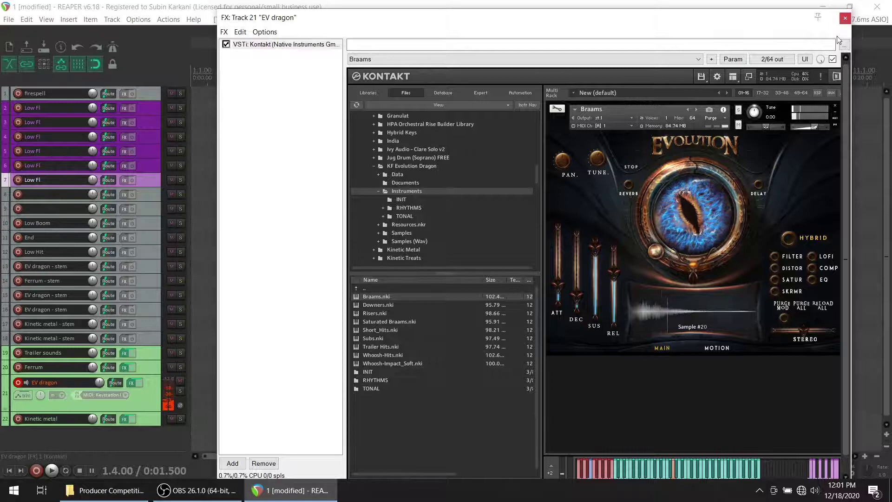
Load the Risers, Saturated Braams and Trailer Hits instruments one after another to audition their sounds.
double_click(379, 314)
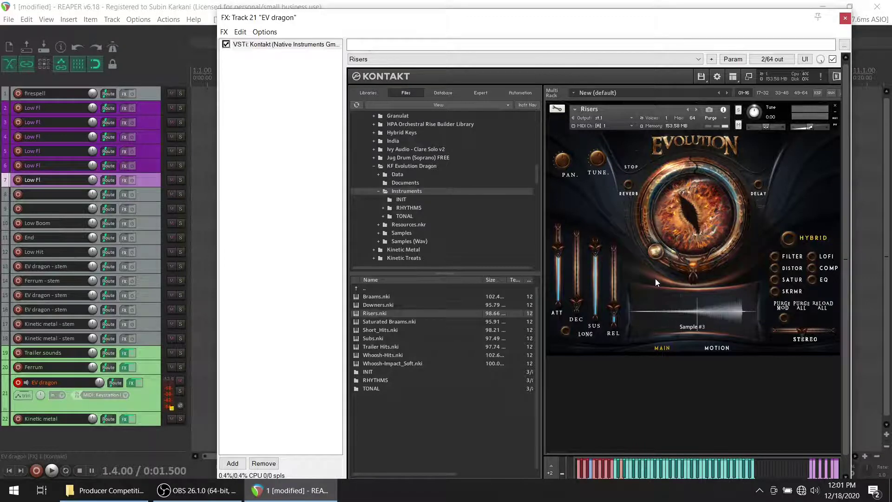
left_click_drag(403, 322, 658, 284)
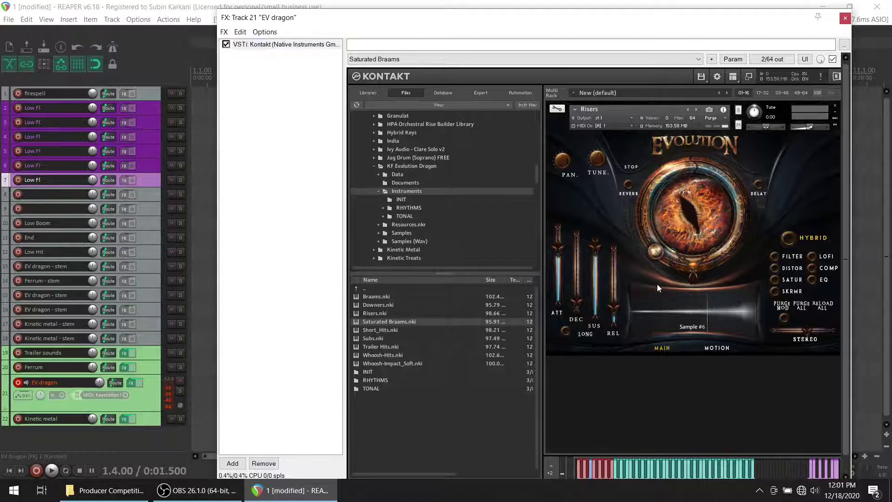
left_click_drag(380, 348, 640, 298)
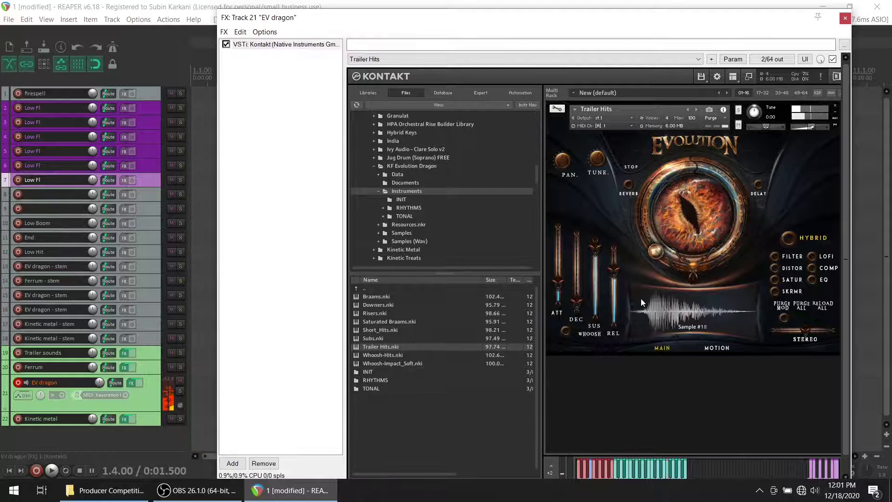
Load the Whoosh-Hits instrument into Kontakt on the EV dragon track, audition it and close the FX window.
left_click(389, 355)
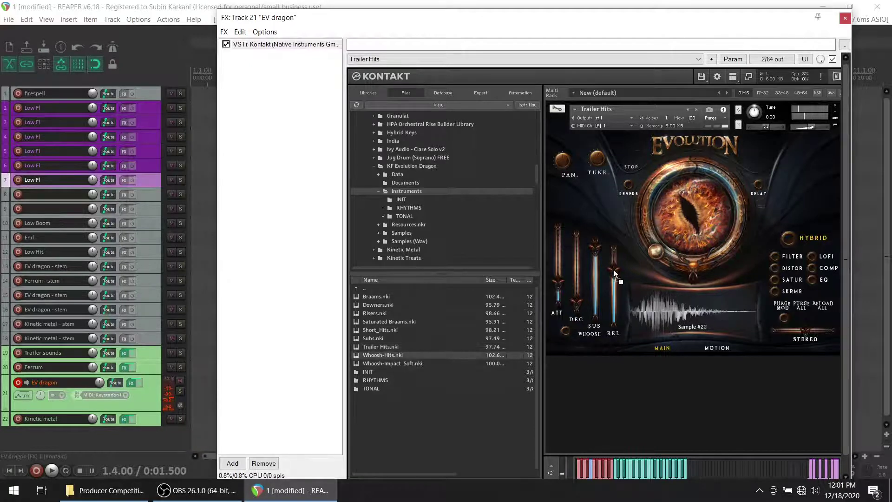
left_click_drag(612, 269, 612, 269)
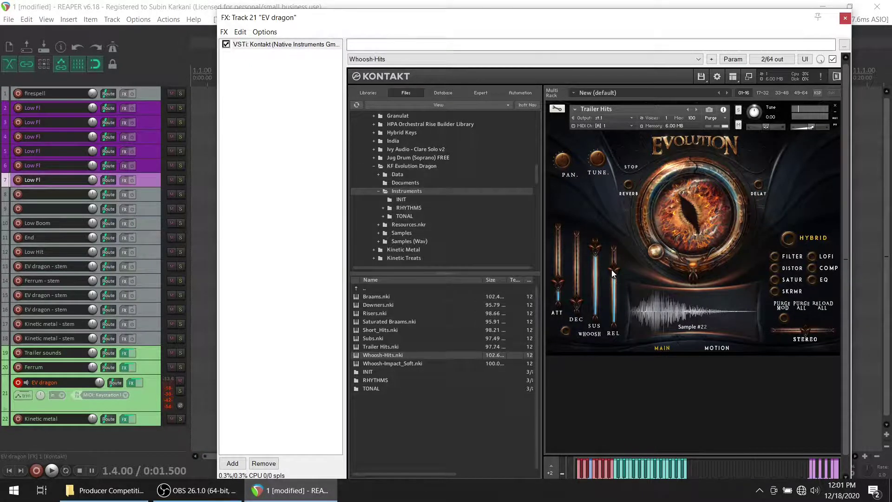
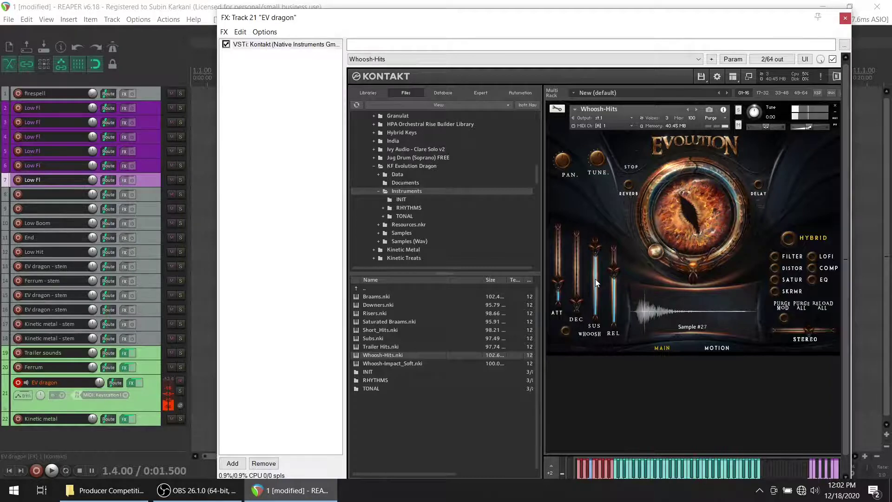
left_click(846, 18)
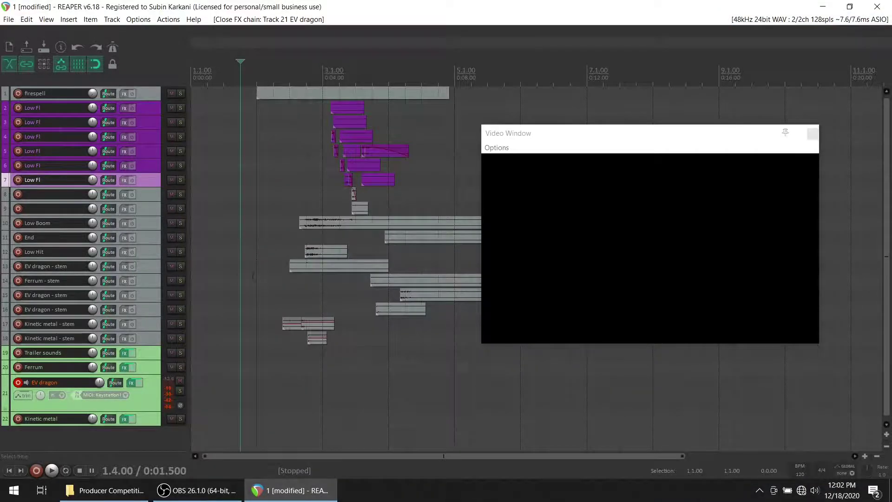
Rehearse Whoosh-Hits sounds over the mix and picture, playing twice from just after the firespell clip's start.
left_click(273, 257)
key("space")
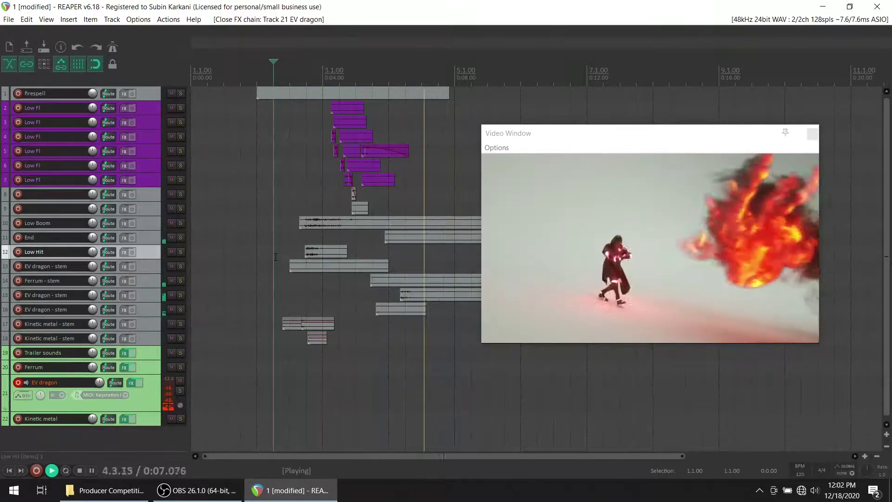
key("space")
key("space")
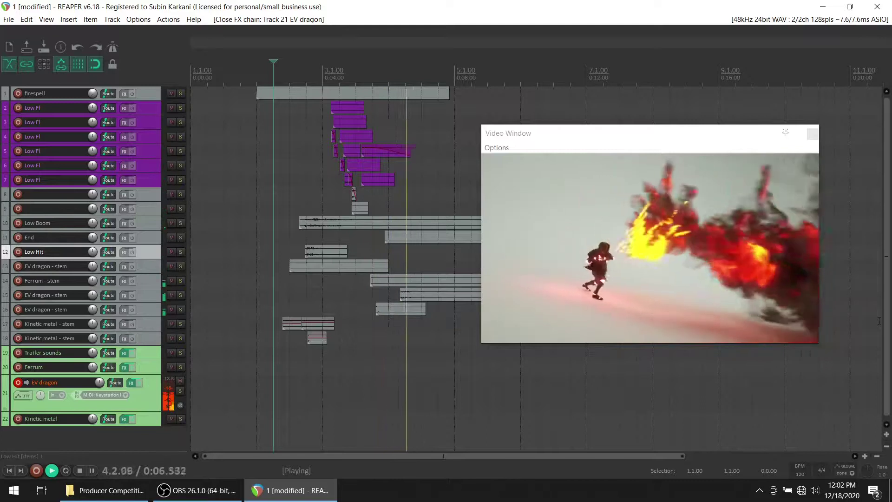
Replay the fire blast against the video from 3.4.00 (0:05.500) to check the layered sounds.
key("space")
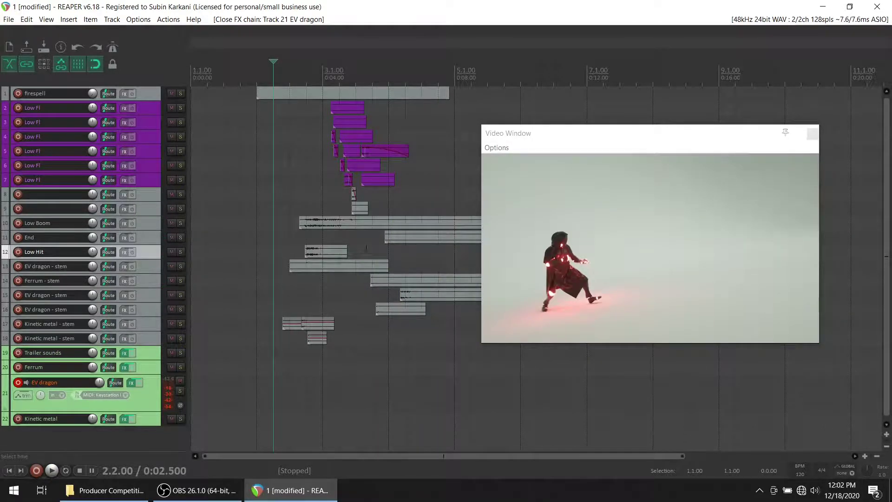
left_click(367, 242)
key("space")
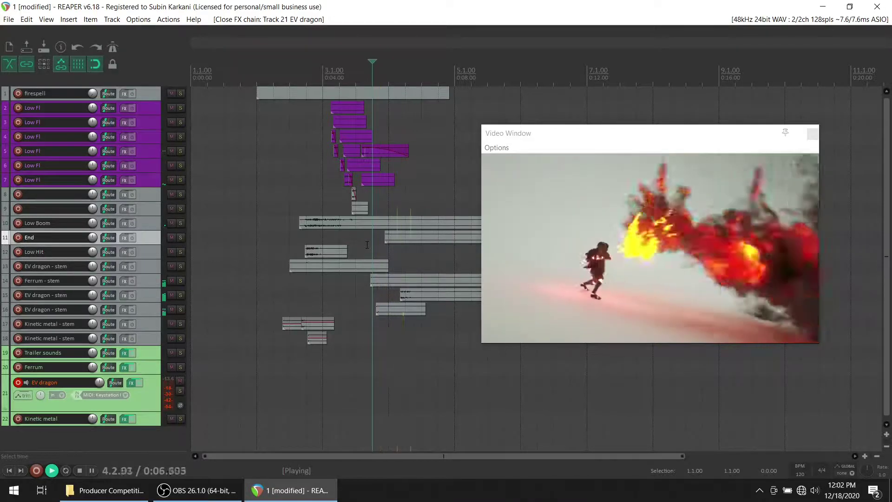
key("space")
key("space")
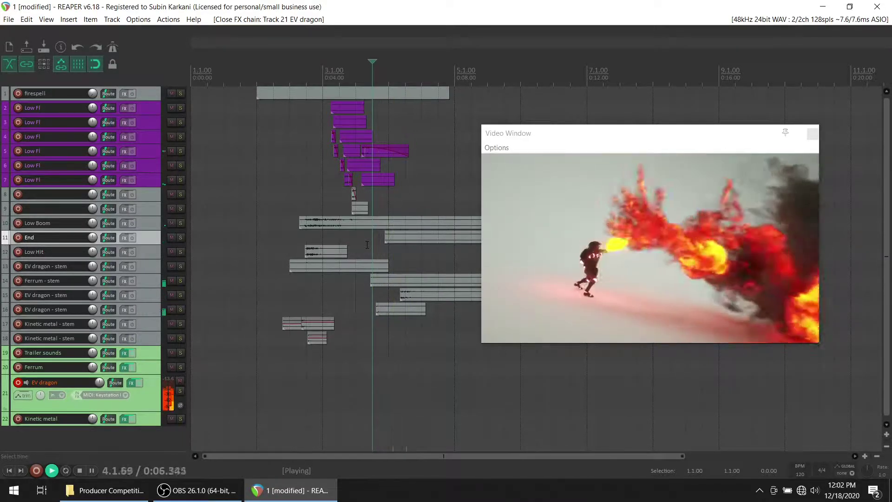
key("space")
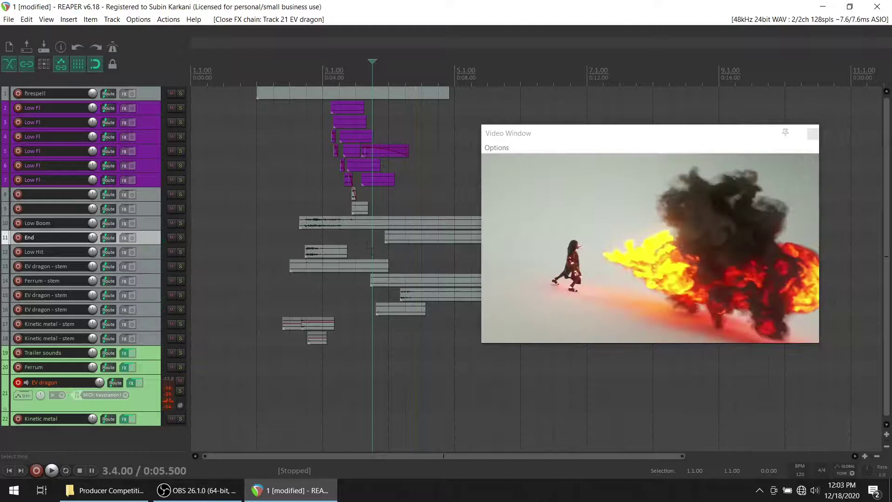
Move the edit cursor to 3.3.00 (0:05.000) and audition the fire blast section repeatedly against the video.
left_click(348, 324)
key("space")
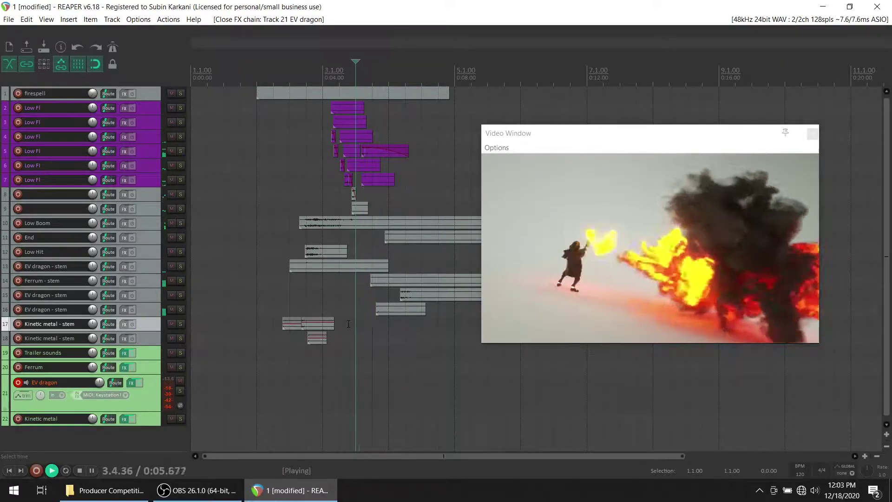
key("space")
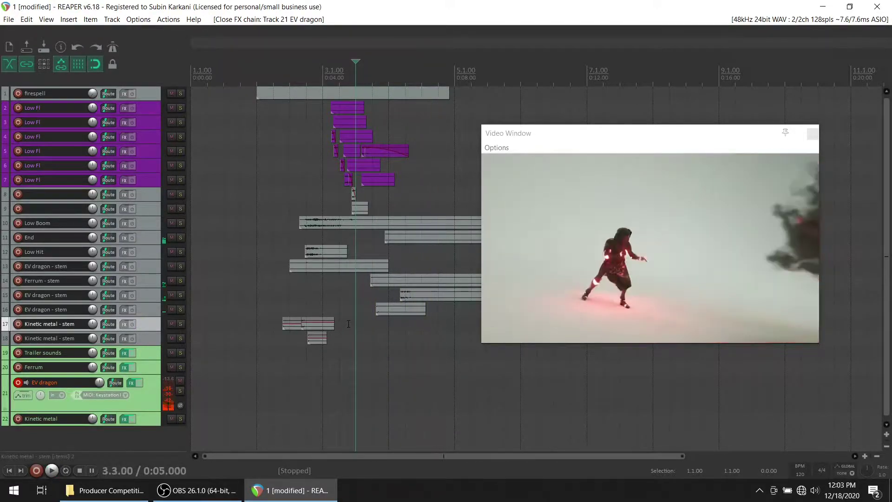
key("space")
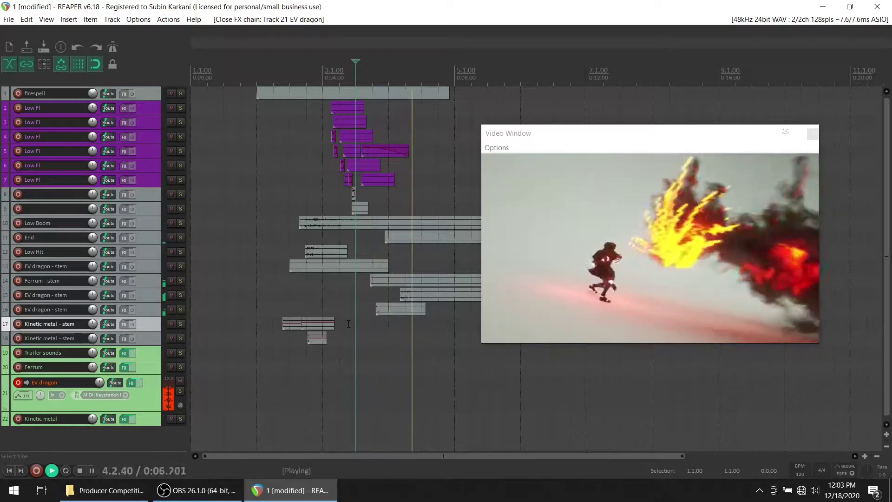
key("space")
key("space")
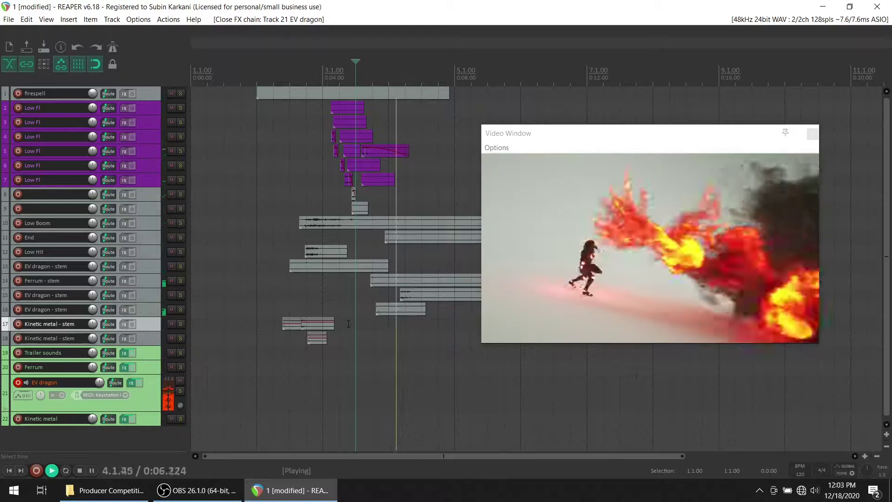
key("space")
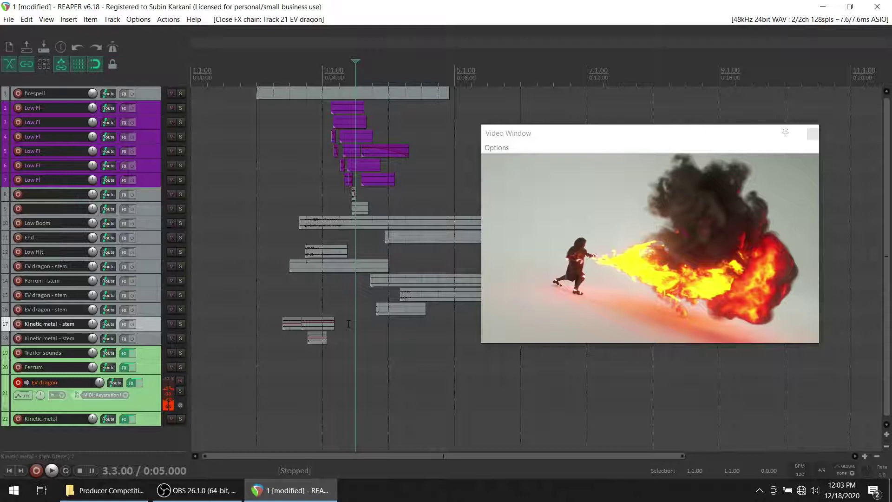
key("space")
key("space")
key("space")
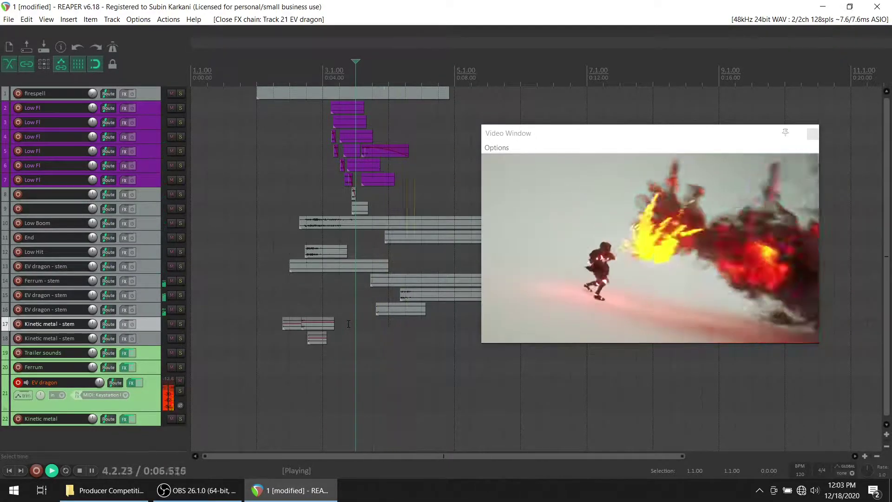
key("space")
key("space")
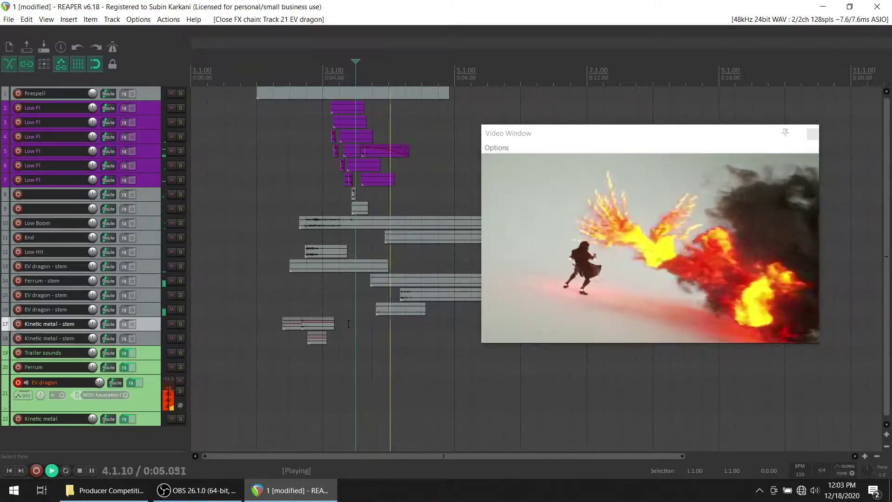
key("space")
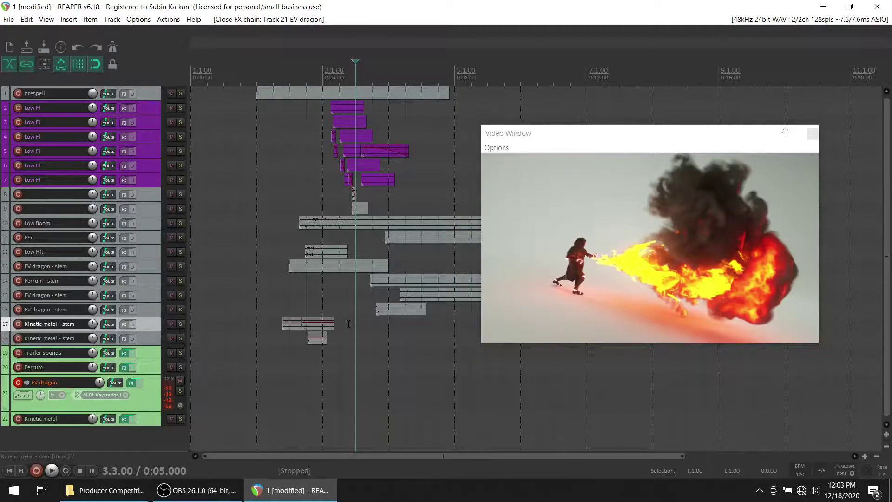
key("space")
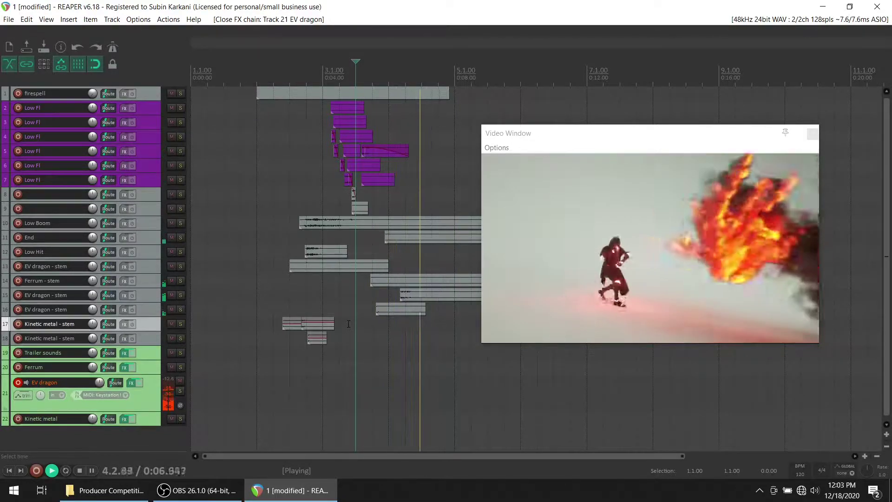
key("space")
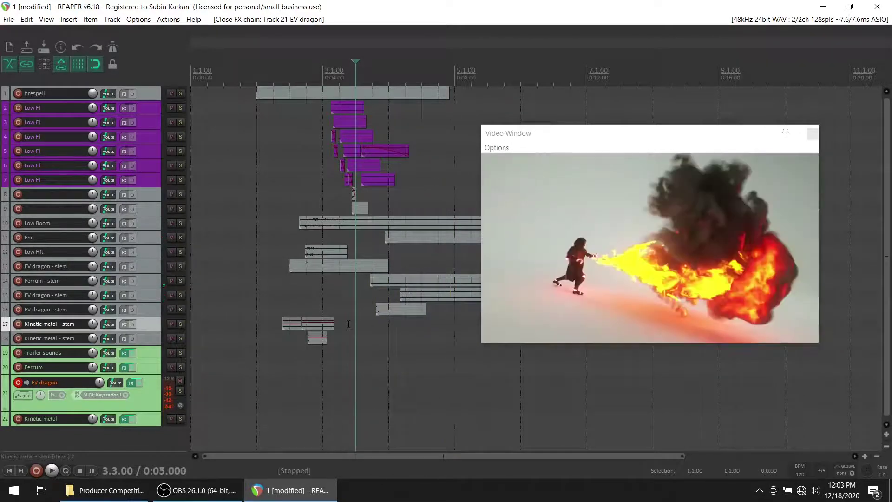
Play the sequence from 2.3.00 (0:03.000), and replay it from the start of the firespell clip.
left_click(295, 348)
key("space")
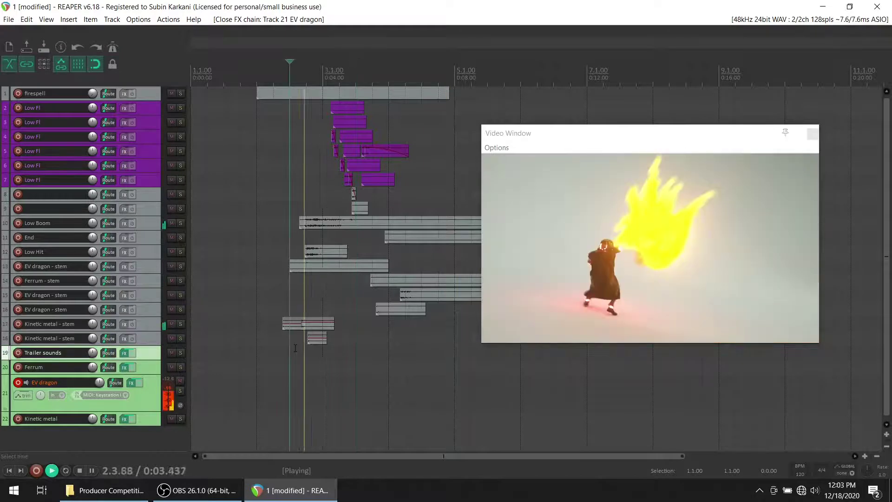
key("space")
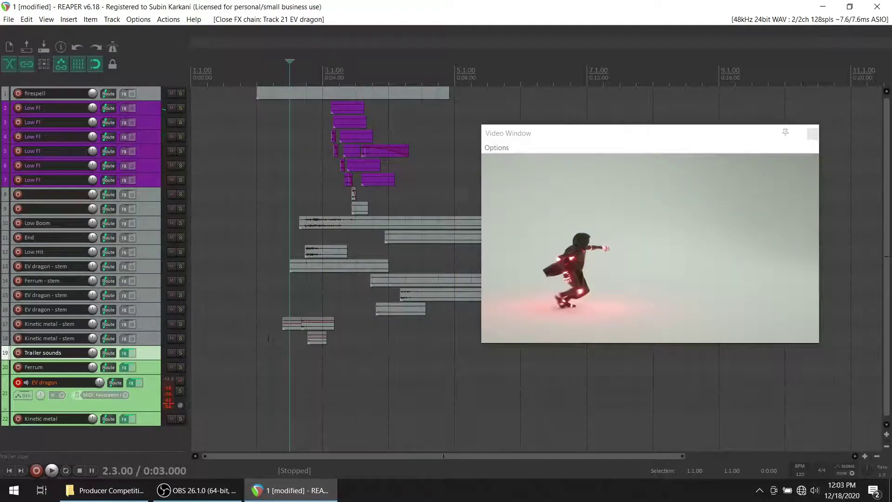
left_click(257, 337)
key("space")
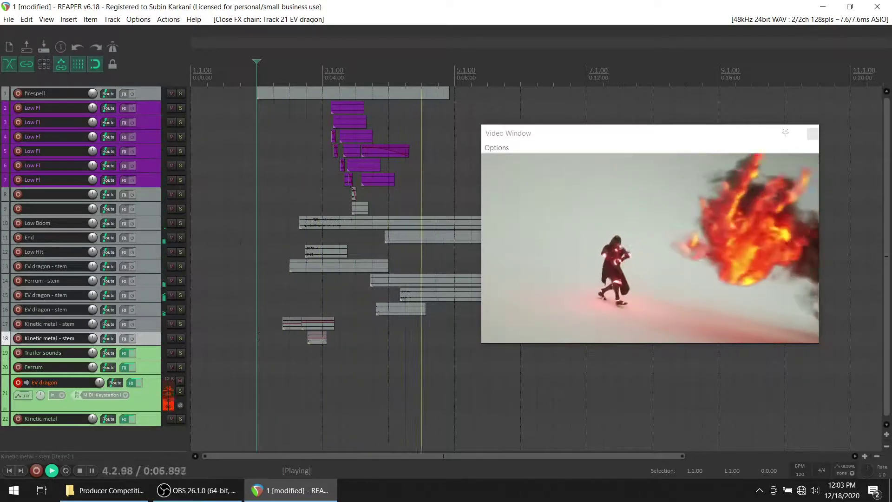
left_click(259, 338)
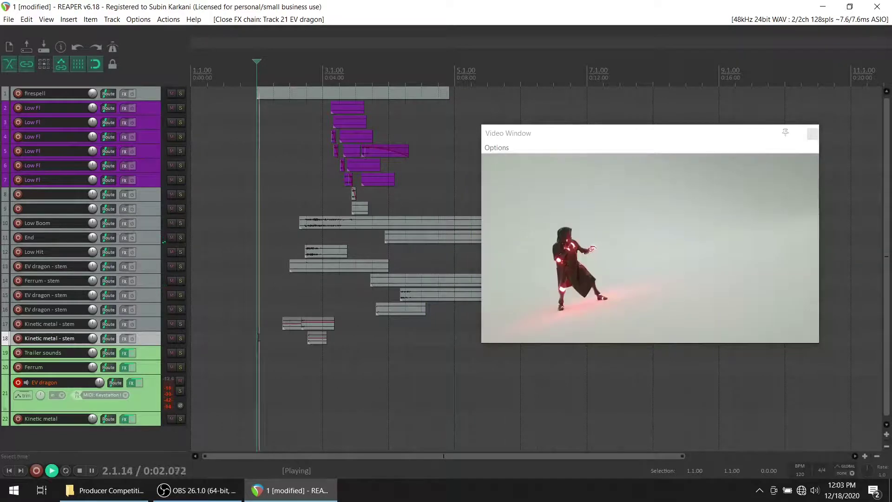
key("space")
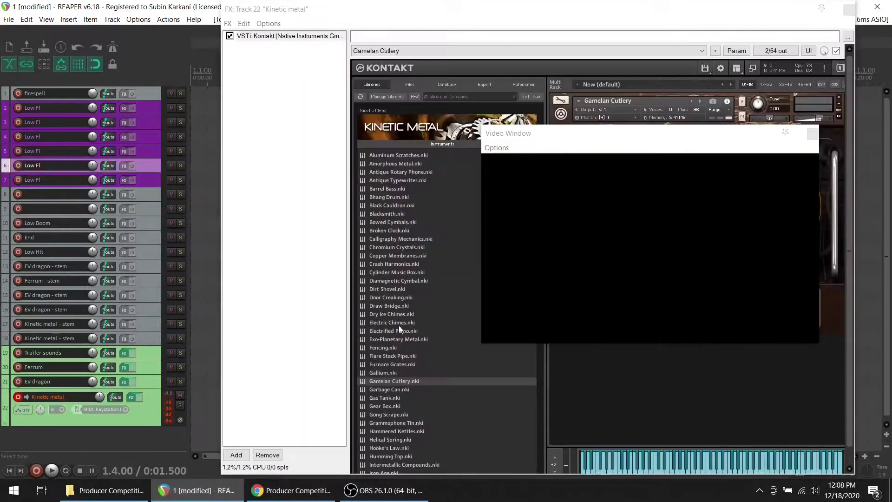
Load Dry Ice Chimes.nki from the Kinetic Metal library, collapse its instrument list, and disarm the Kinetic metal track.
scroll(408, 335, "down", 1)
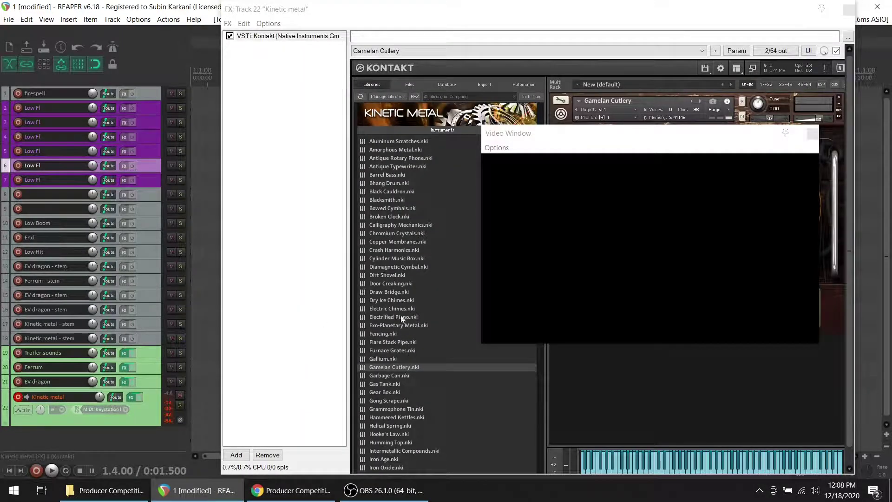
double_click(400, 301)
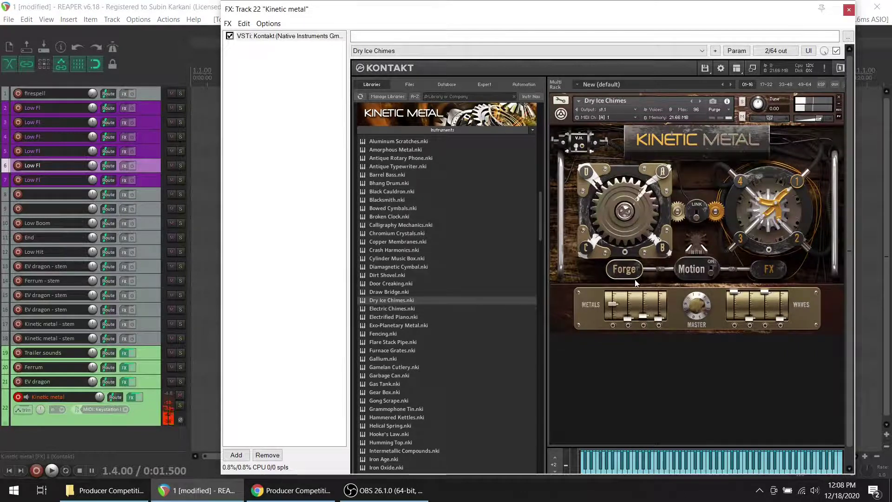
left_click(413, 130)
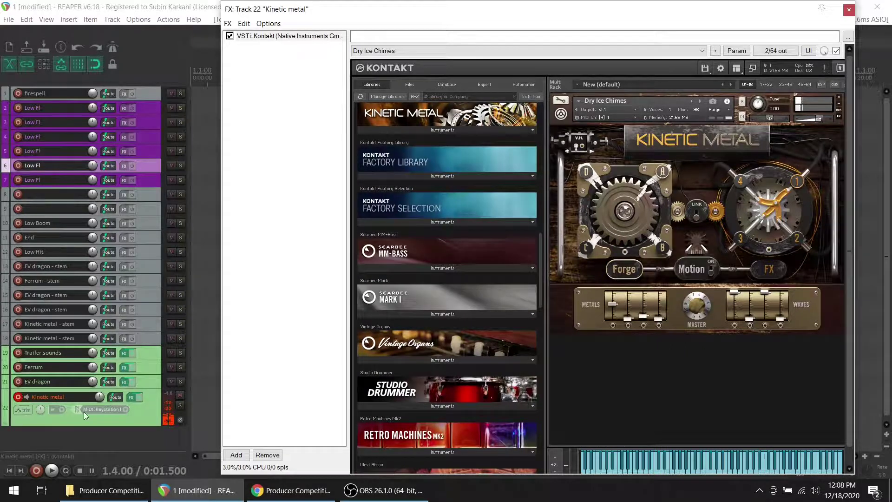
left_click(18, 397)
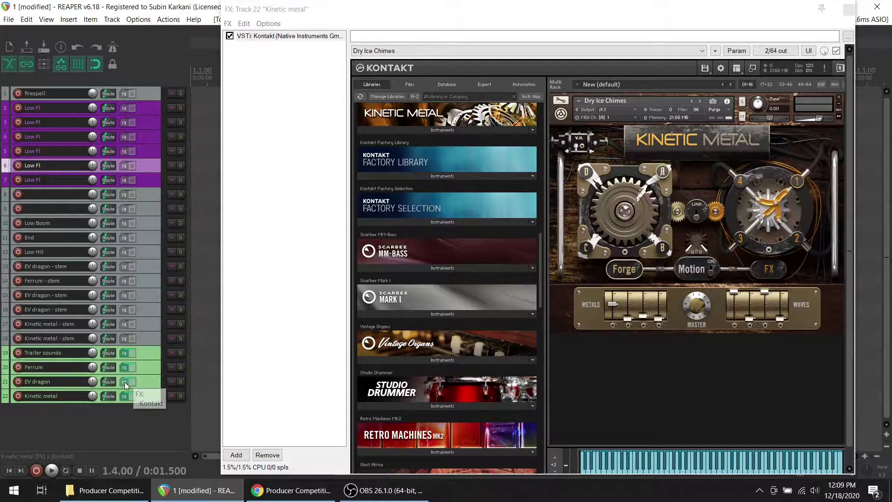
Load Subs.nki from the KF Evolution Dragon instruments on the EV dragon track and arm that track for recording.
left_click(124, 382)
left_click(407, 85)
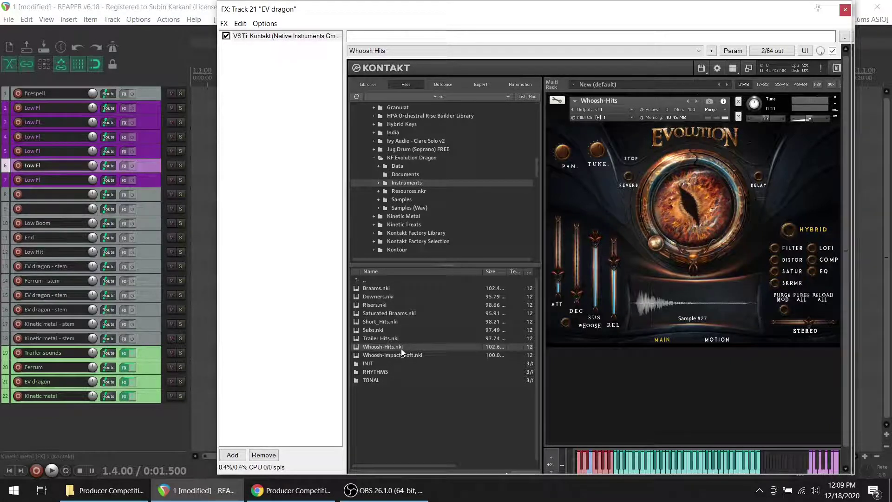
left_click(376, 329)
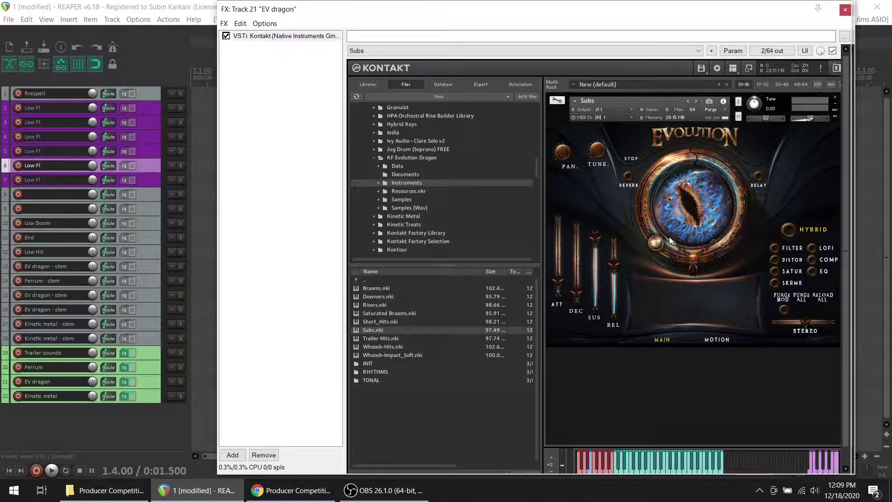
left_click(18, 382)
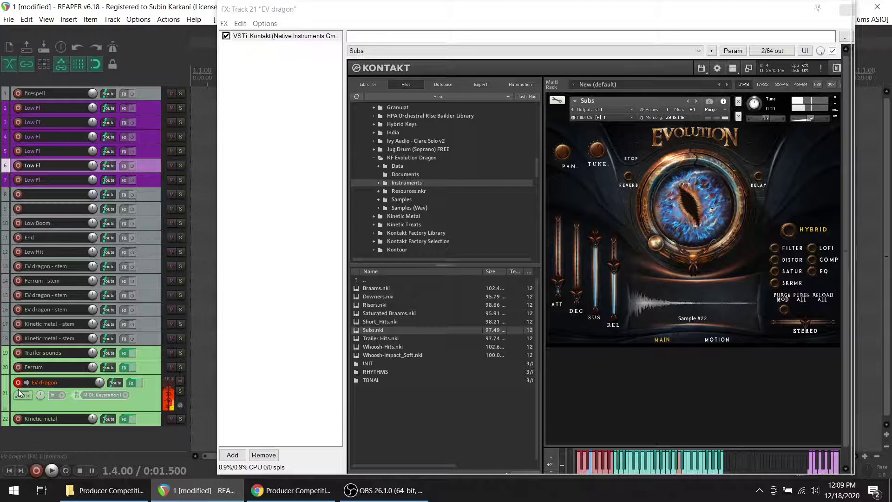
Replace the EV dragon track's loaded instrument with Whoosh-Impact_Soft.nki.
left_click(386, 354)
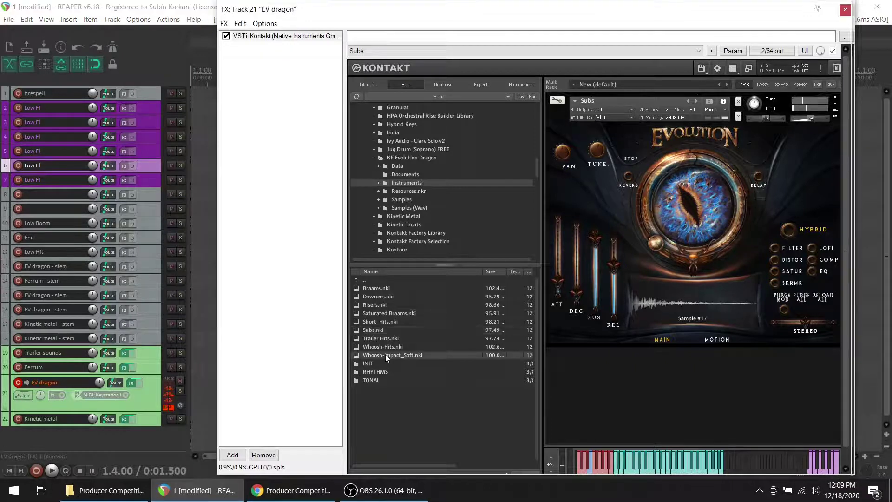
left_click_drag(582, 282, 598, 270)
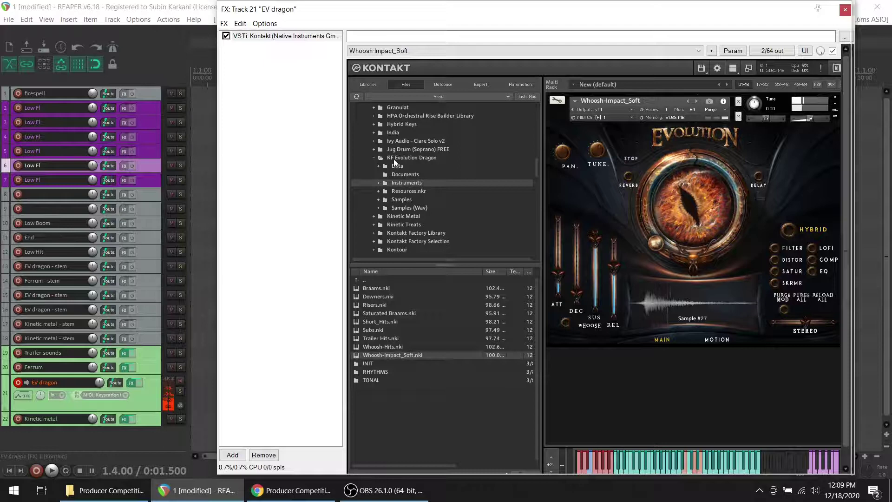
Browse the Kontakt library folders, checking Jug Drum (Soprano) FREE, VENKATT and Studio Drummer for a suitable instrument.
left_click(373, 159)
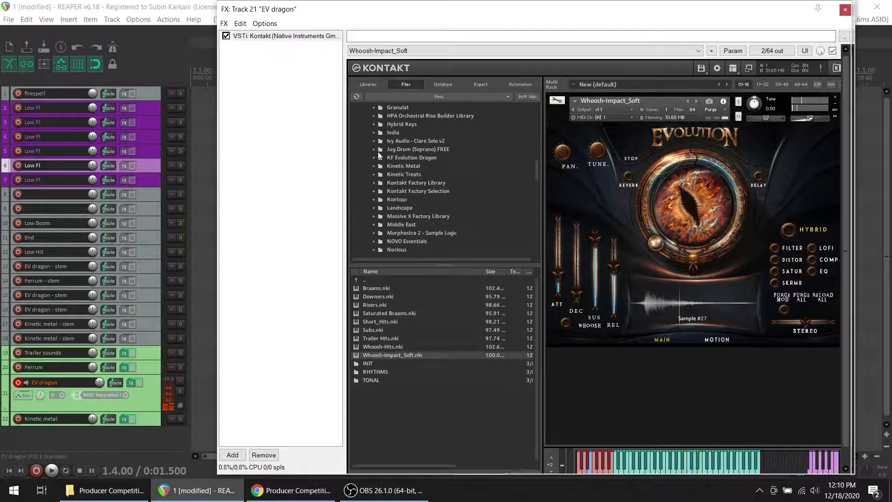
left_click(374, 149)
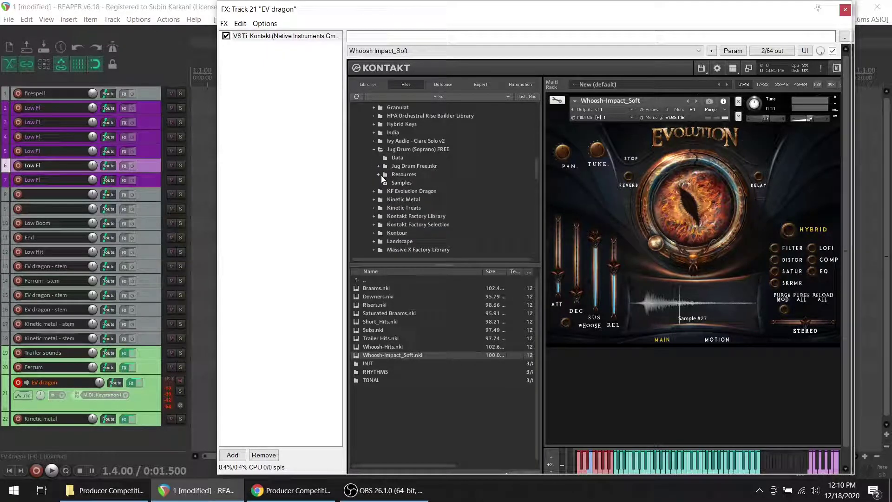
left_click(394, 165)
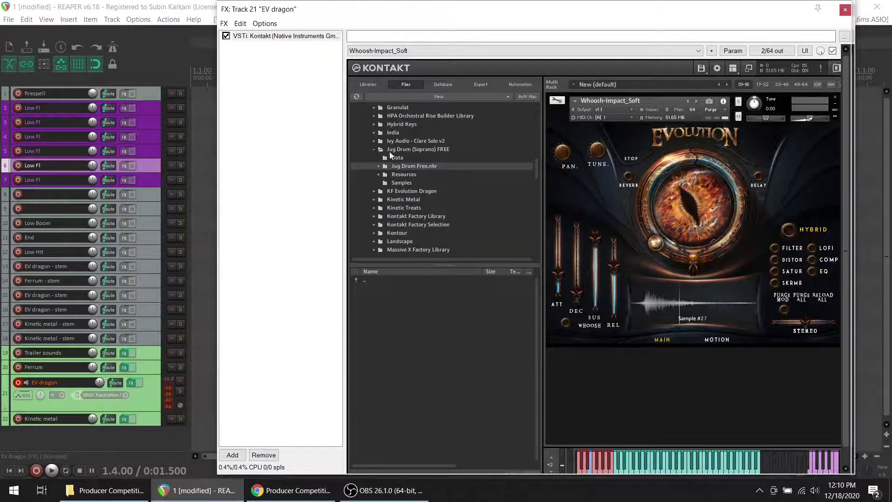
scroll(411, 209, "down", 10)
scroll(423, 236, "down", 12)
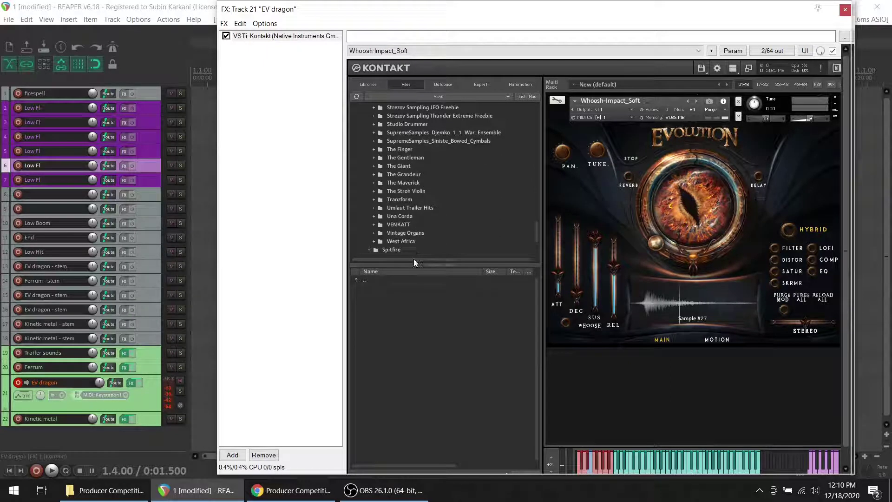
left_click(399, 225)
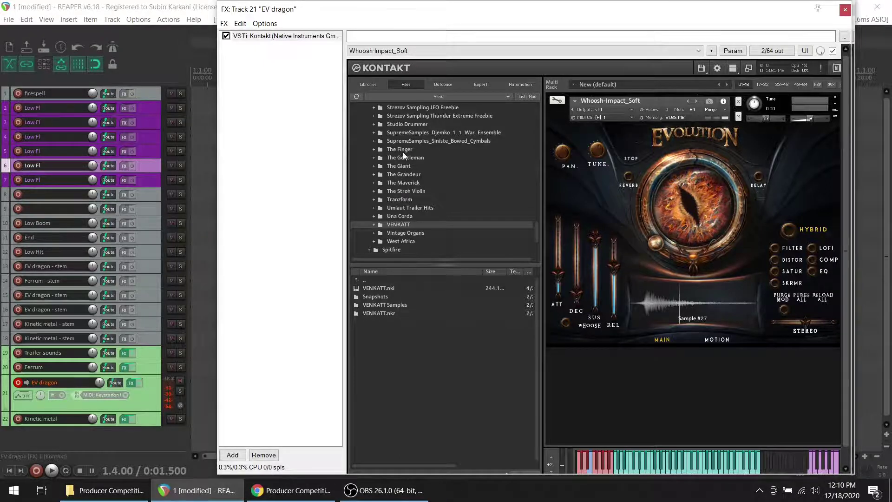
left_click(403, 125)
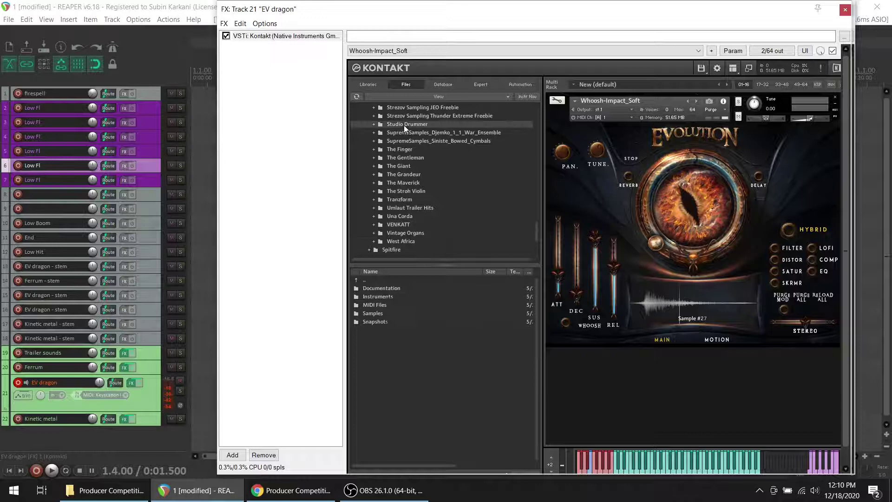
Replace the EV dragon track's instrument with Thunder_X3M_Freebie.nki from the Strezov Sampling Thunder Extreme Freebie instruments.
scroll(398, 154, "up", 2)
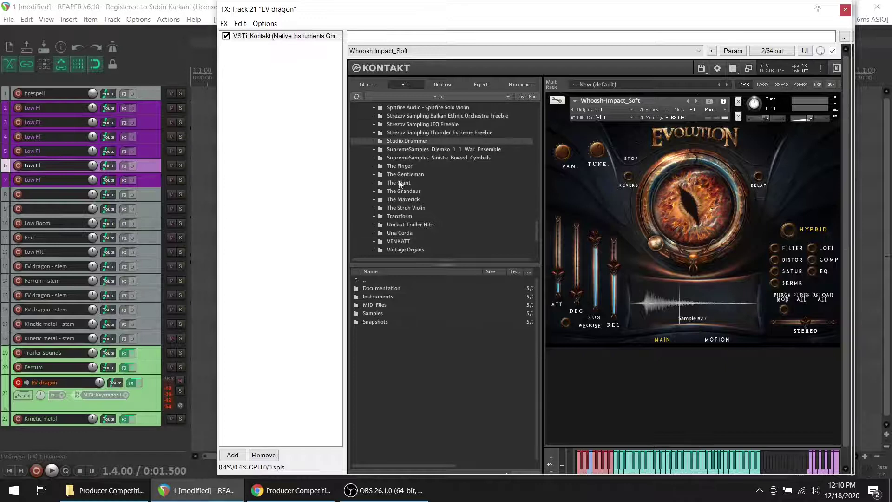
left_click(419, 132)
double_click(391, 289)
left_click_drag(391, 289, 640, 262)
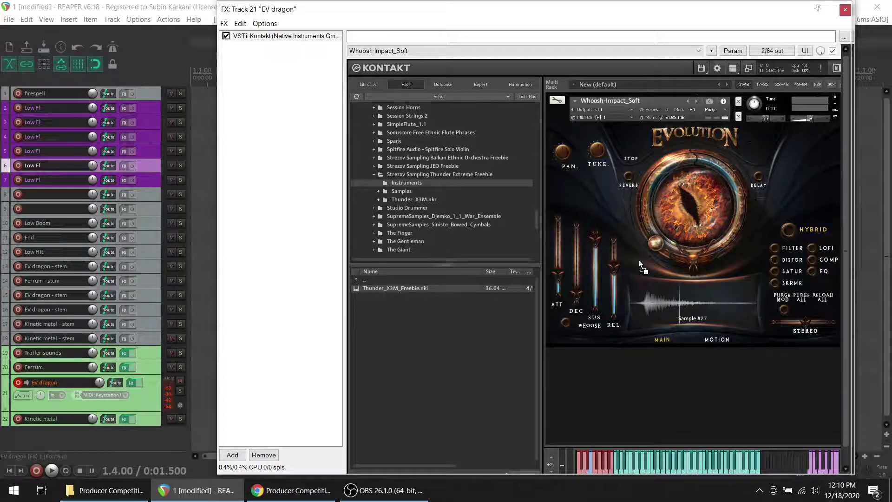
left_click_drag(640, 261, 640, 260)
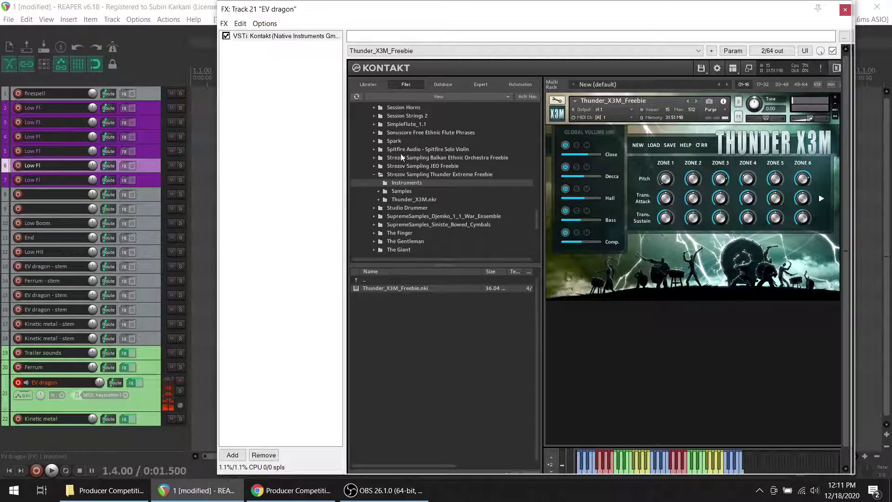
Examine the contents of the Spark, Scene, SC Thunder Drum, SC Music Boxes and SC Rocksichord library folders.
left_click(397, 138)
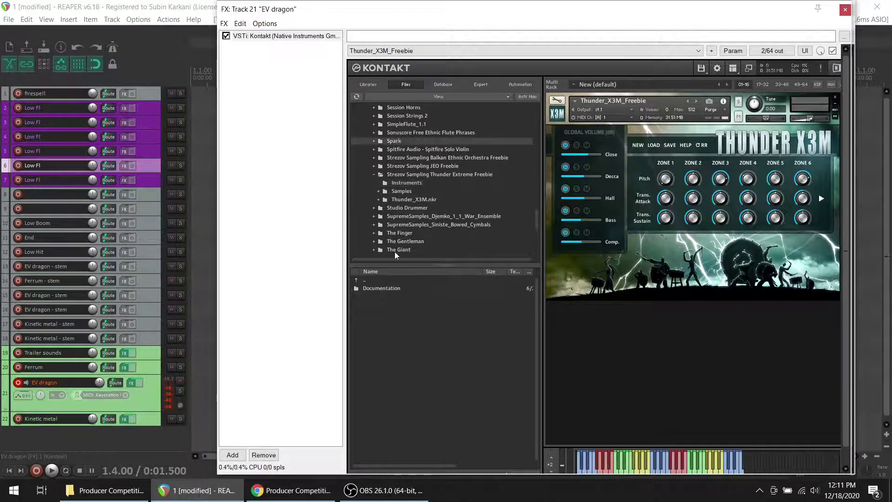
scroll(415, 173, "up", 2)
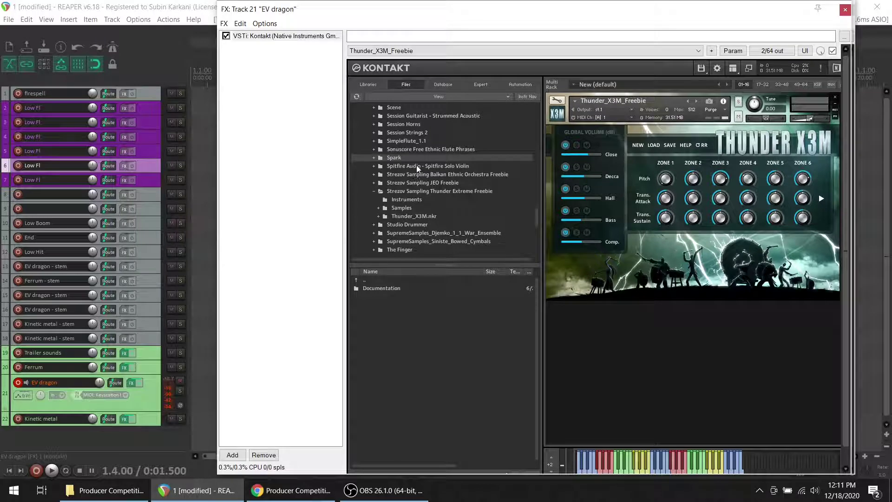
scroll(417, 150, "up", 3)
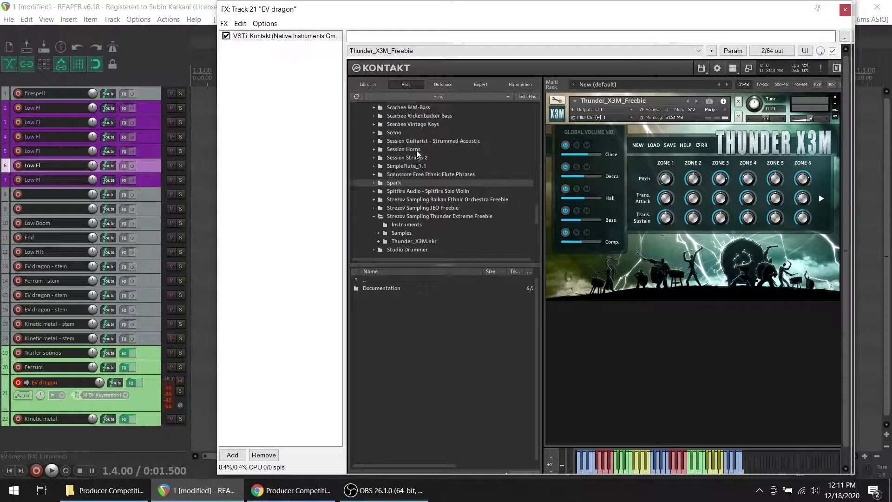
left_click(403, 131)
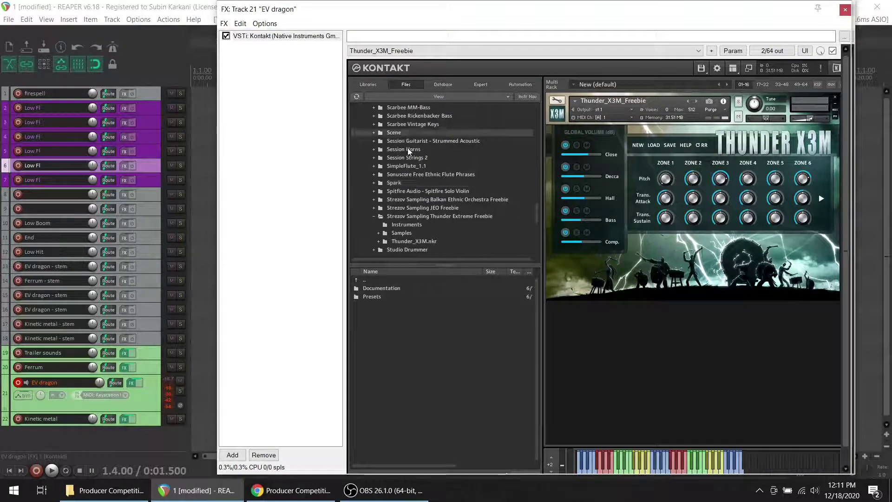
scroll(409, 147, "up", 1)
scroll(417, 141, "up", 3)
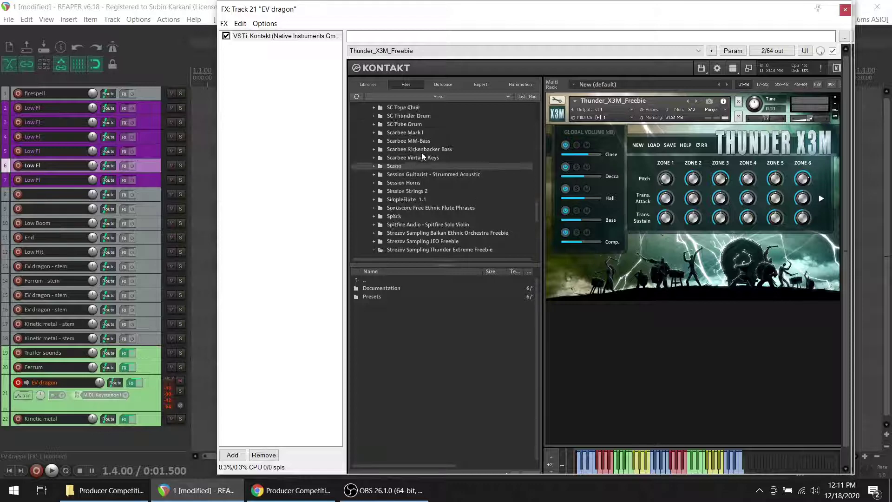
scroll(422, 147, "up", 1)
left_click(409, 124)
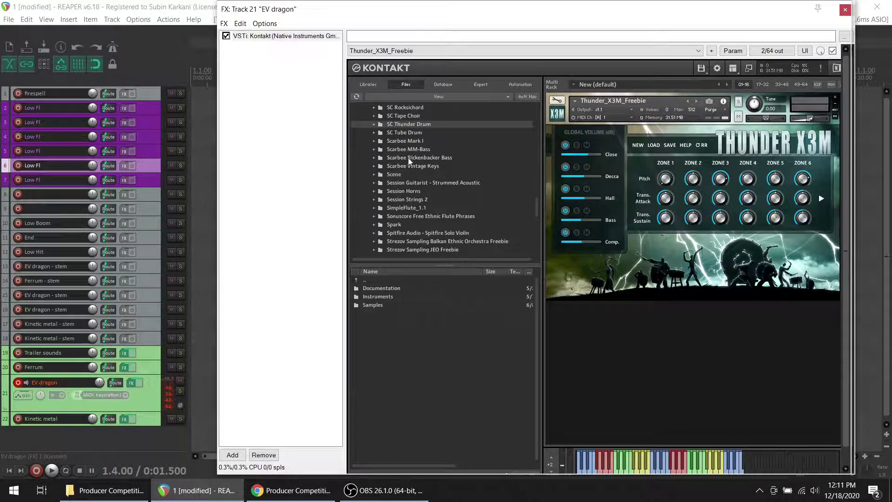
scroll(395, 242, "up", 3)
left_click(416, 126)
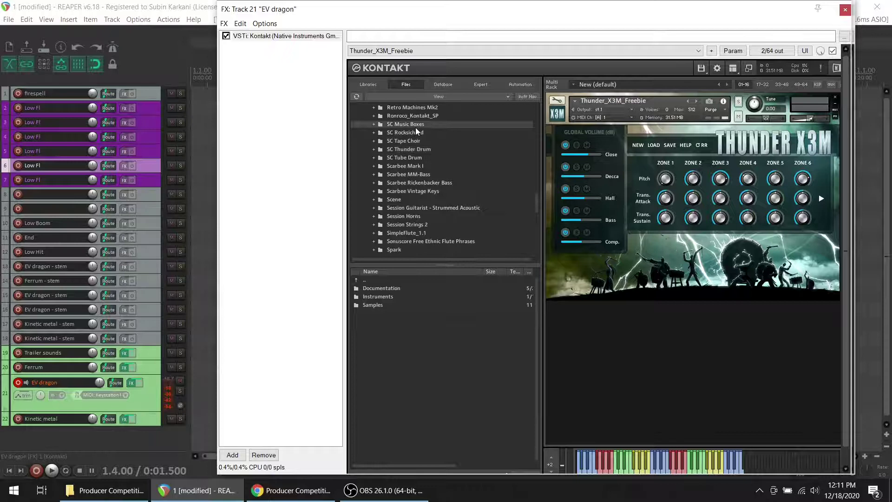
left_click(415, 134)
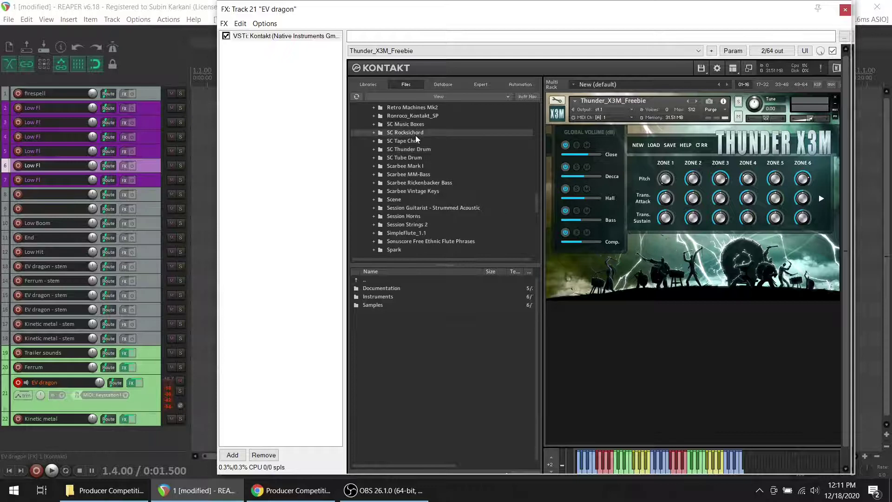
double_click(390, 296)
scroll(436, 233, "up", 1)
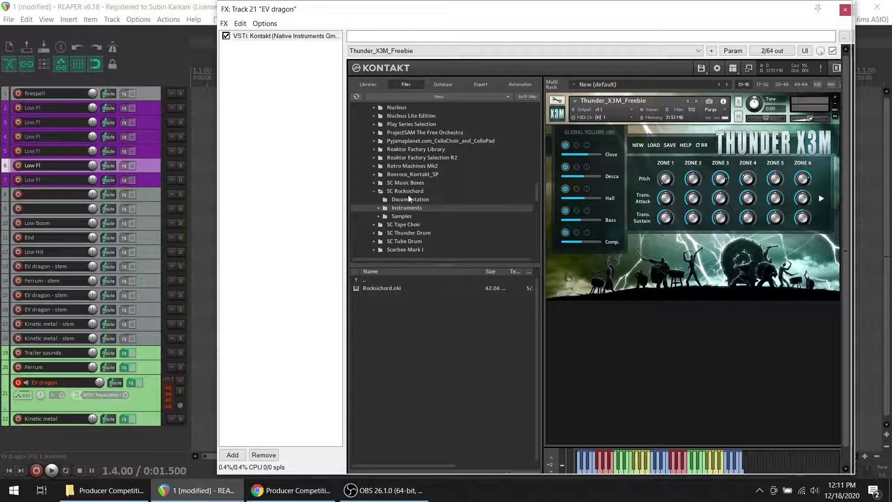
Look through the Reaktor Factory Selection R2 folder and the Jug Drum (Soprano) FREE samples.
left_click(417, 160)
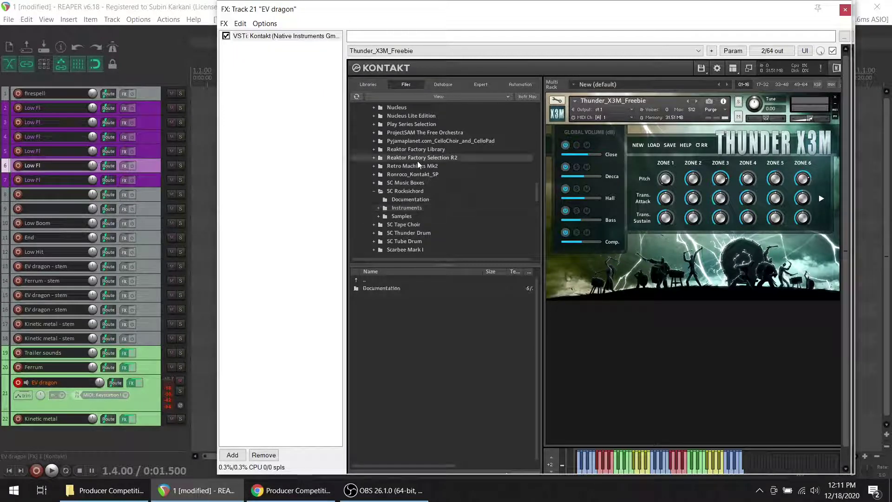
scroll(417, 160, "up", 1)
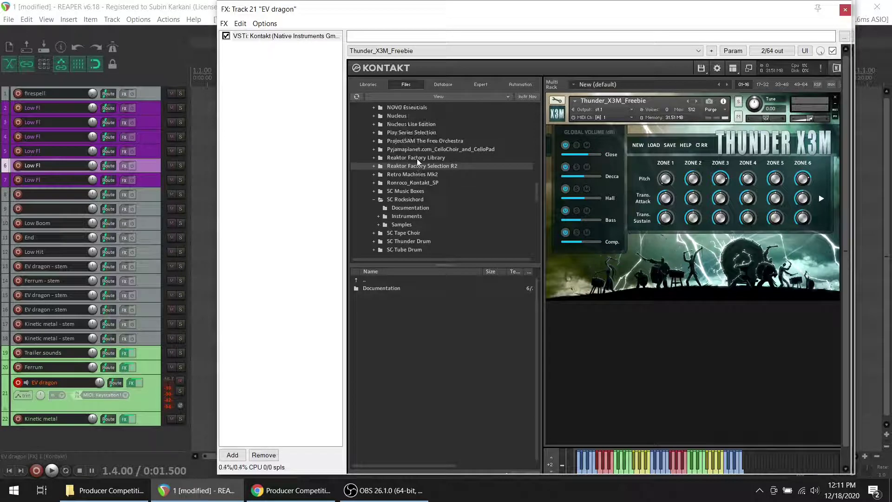
scroll(417, 158, "up", 1)
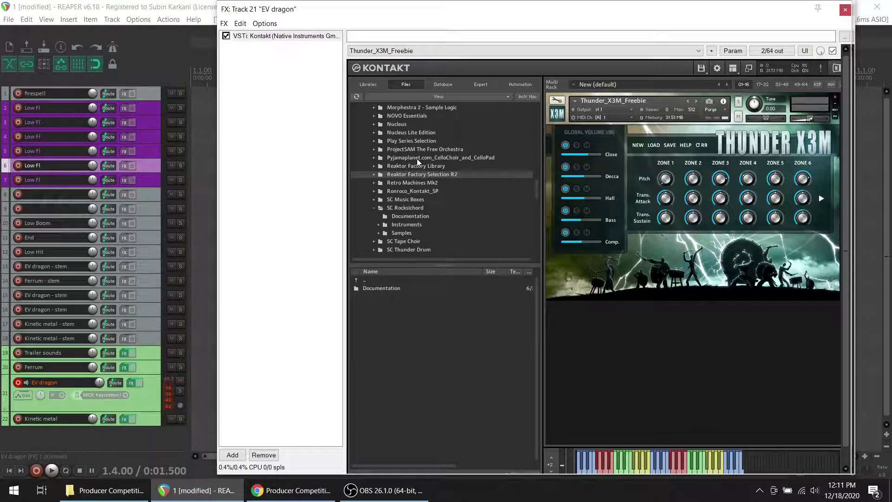
scroll(417, 158, "up", 1)
scroll(417, 158, "up", 2)
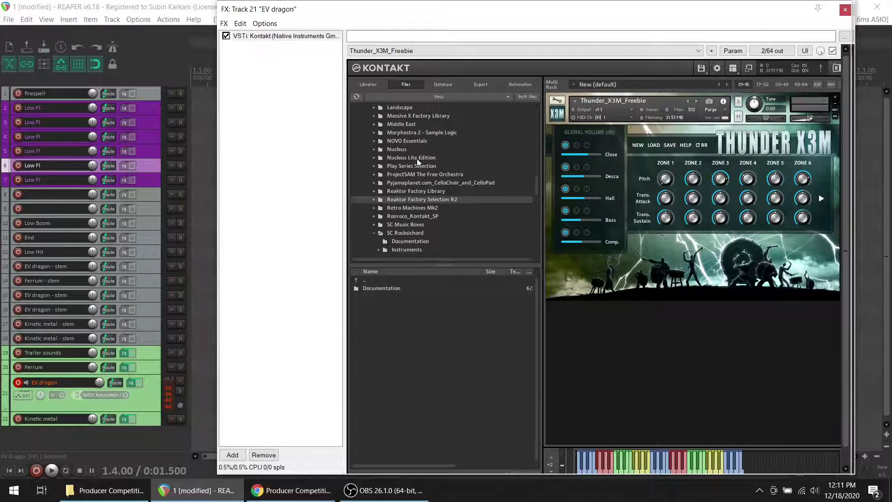
scroll(417, 158, "up", 3)
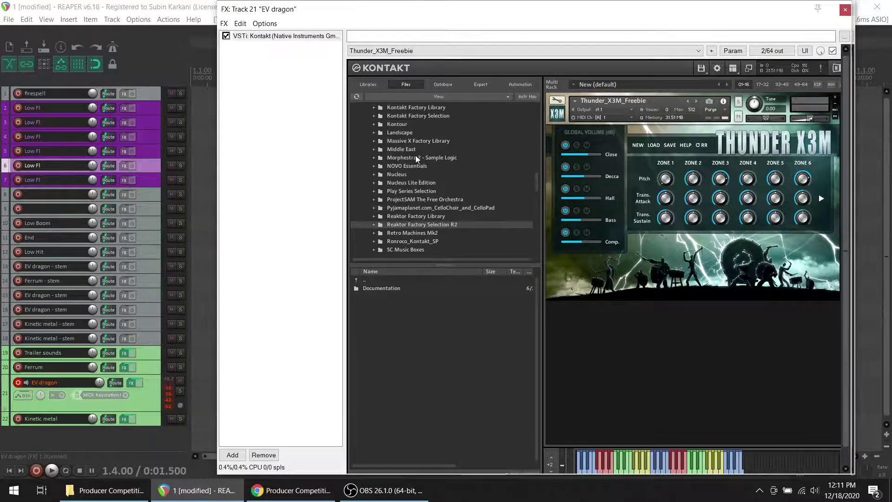
scroll(401, 140, "up", 4)
scroll(401, 141, "up", 2)
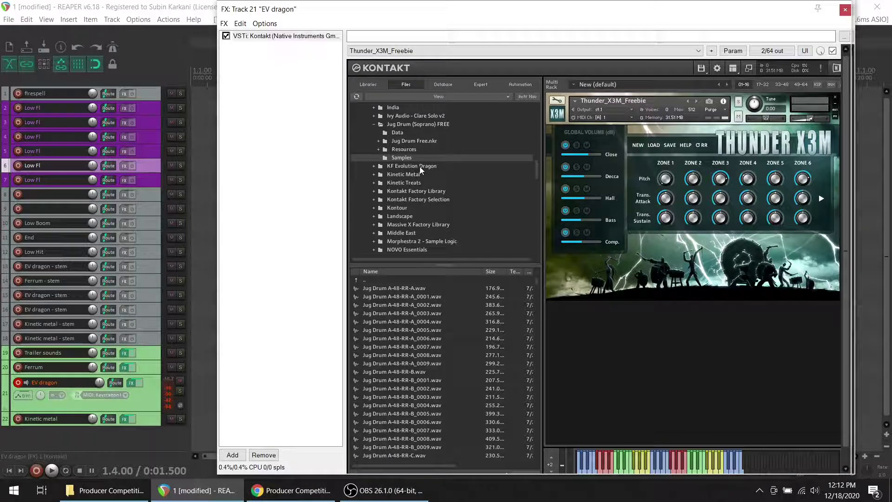
Replace the Thunder X3M instrument with Risers.nki from the KF Evolution Dragon instruments, and try its Filter effect on and off.
left_click(420, 166)
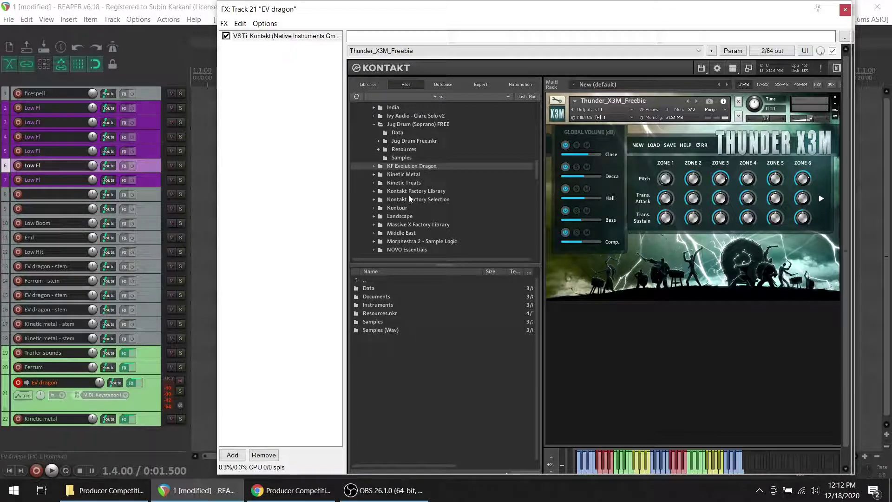
double_click(397, 306)
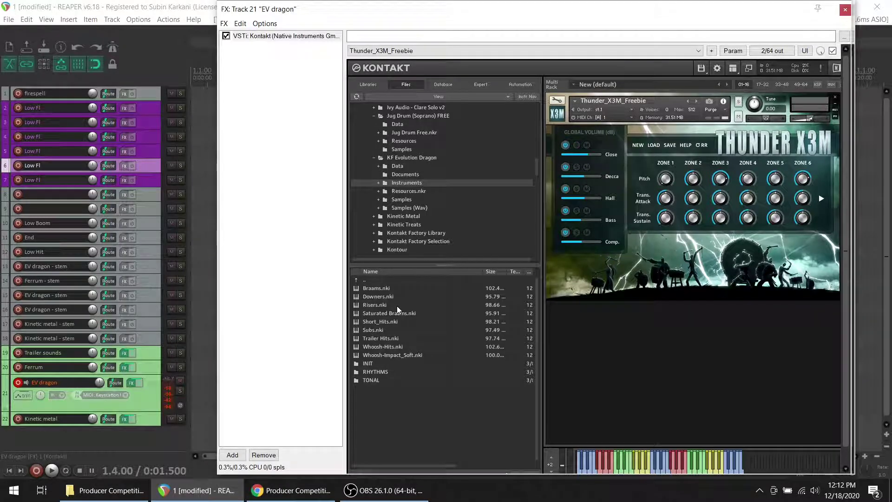
left_click_drag(390, 306, 633, 230)
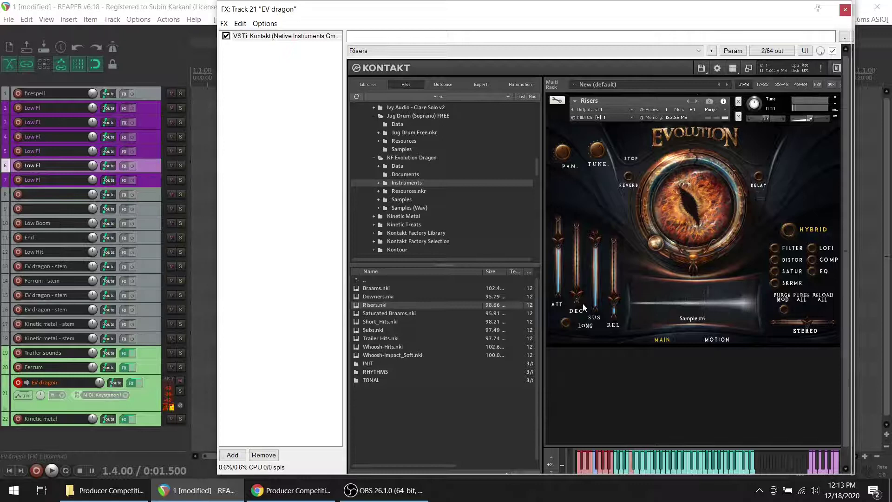
left_click(776, 251)
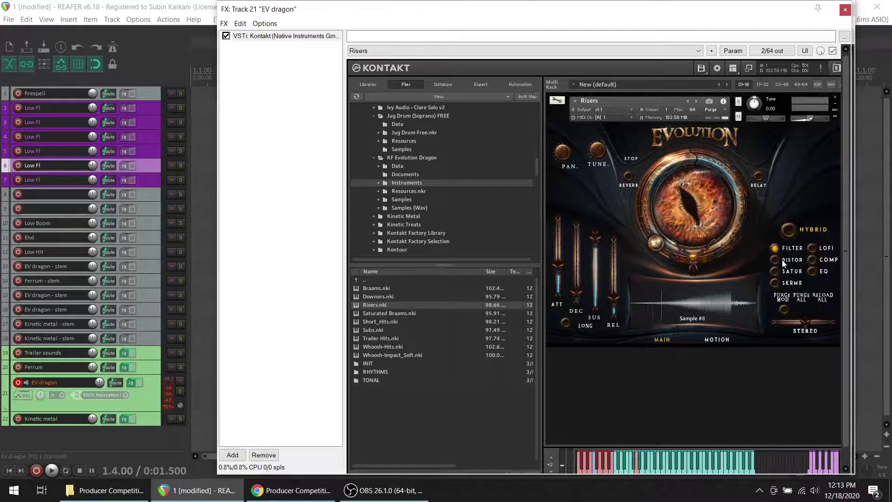
left_click(776, 250)
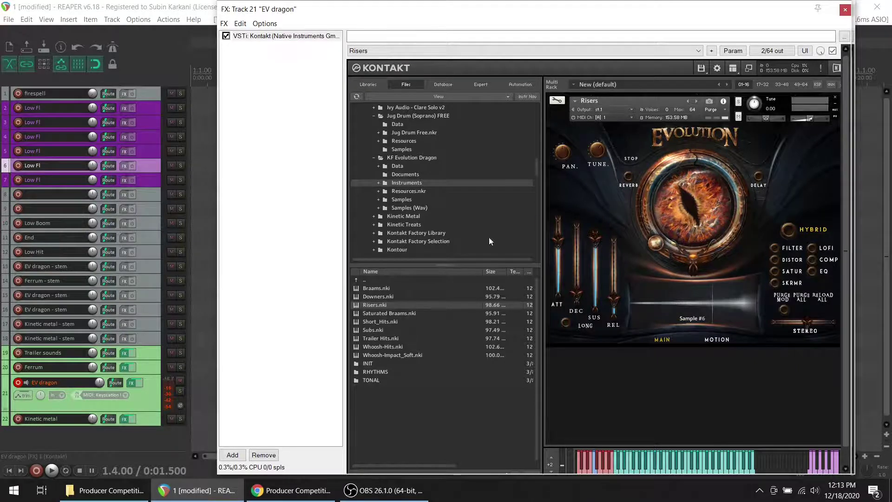
Replace the Risers instrument with Downers.nki, audition Subs.nki in its place, and return to Downers.nki.
left_click_drag(395, 296, 648, 286)
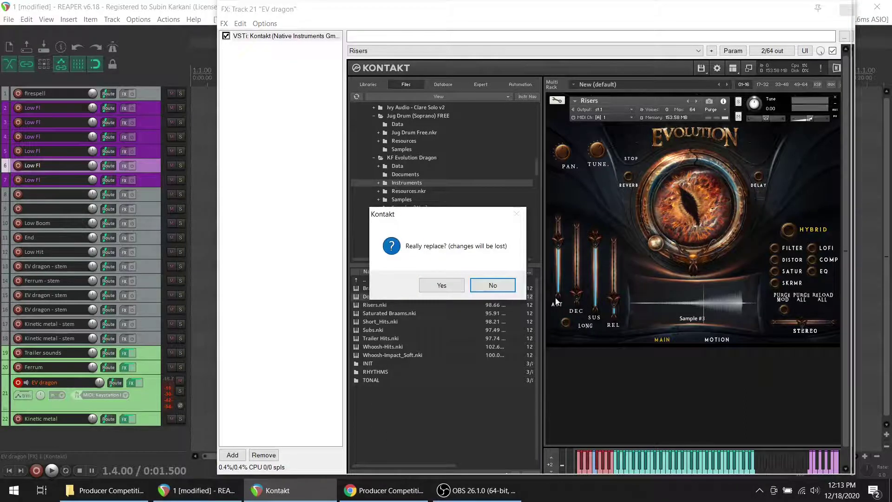
left_click(442, 284)
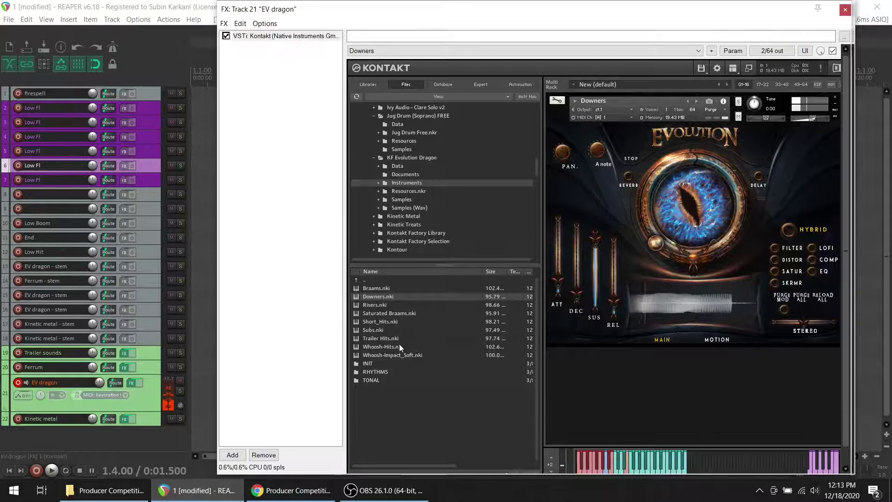
left_click_drag(381, 330, 579, 290)
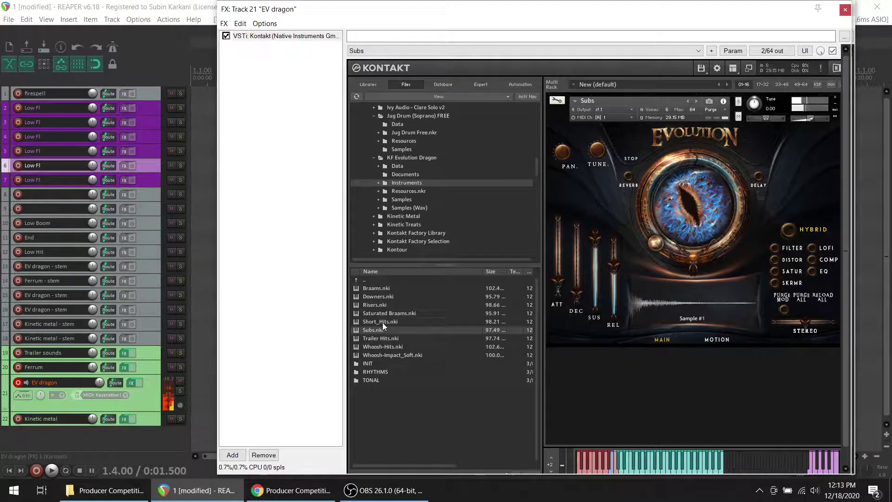
double_click(383, 297)
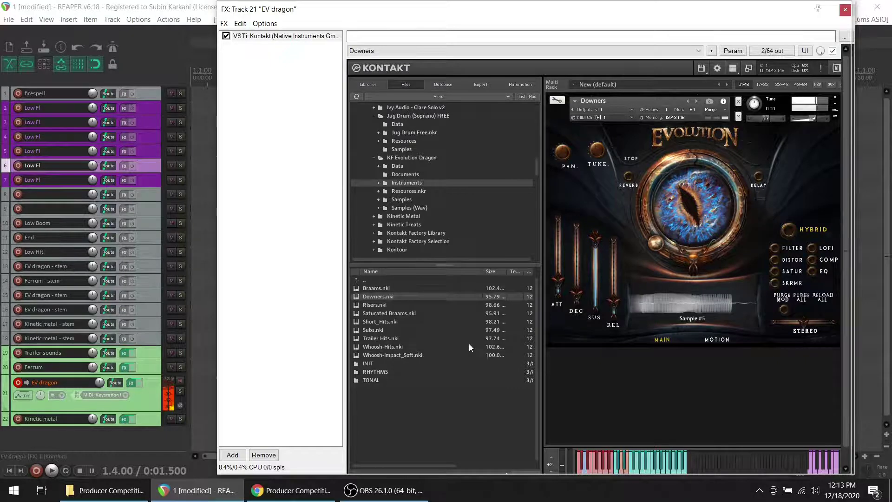
Audition Whoosh-Impact_Soft.nki on the EV dragon track, and replace it with Whoosh-Hits.nki.
left_click(384, 356)
double_click(385, 356)
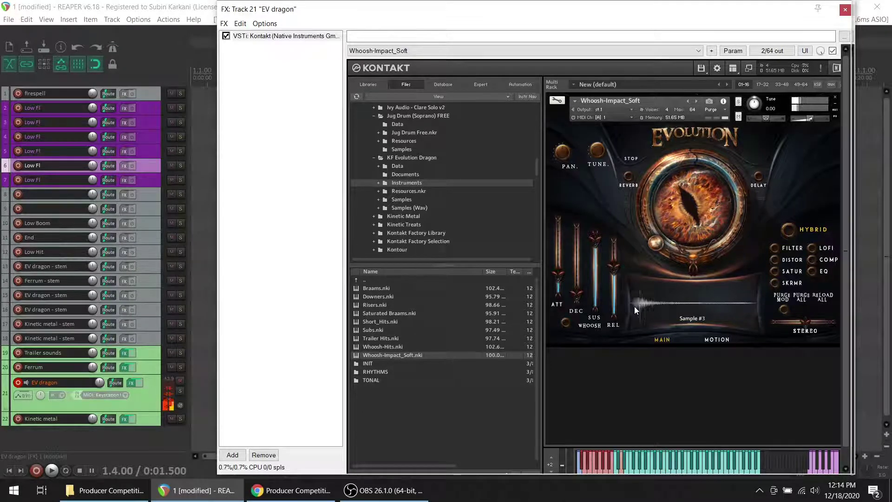
left_click(383, 348)
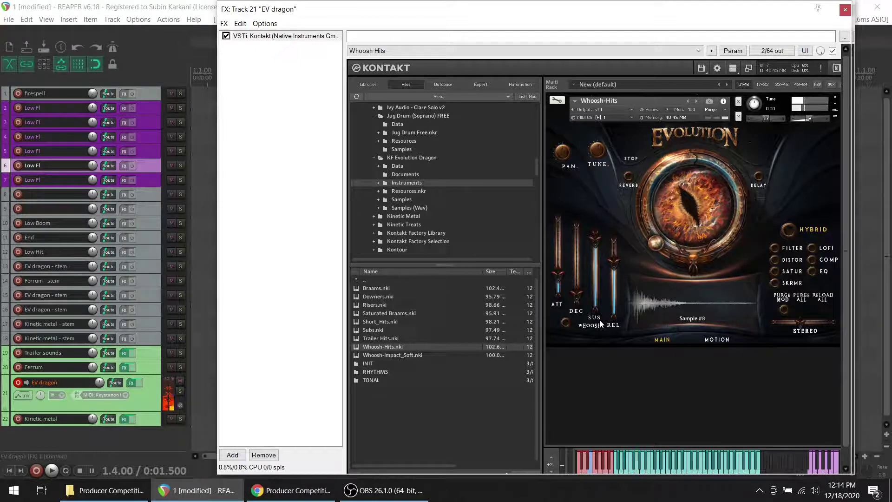
Replace the Whoosh-Hits instrument with Trailer Hits.nki on the EV dragon track, and disarm that track.
double_click(388, 339)
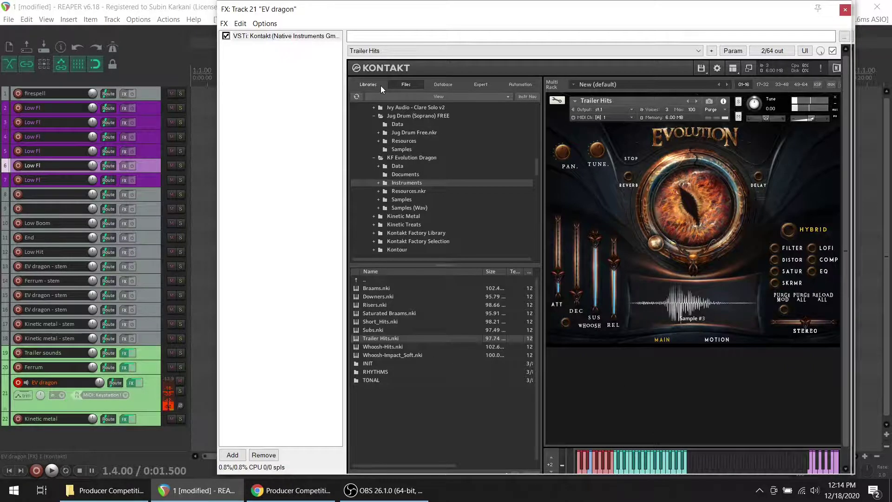
left_click(18, 367)
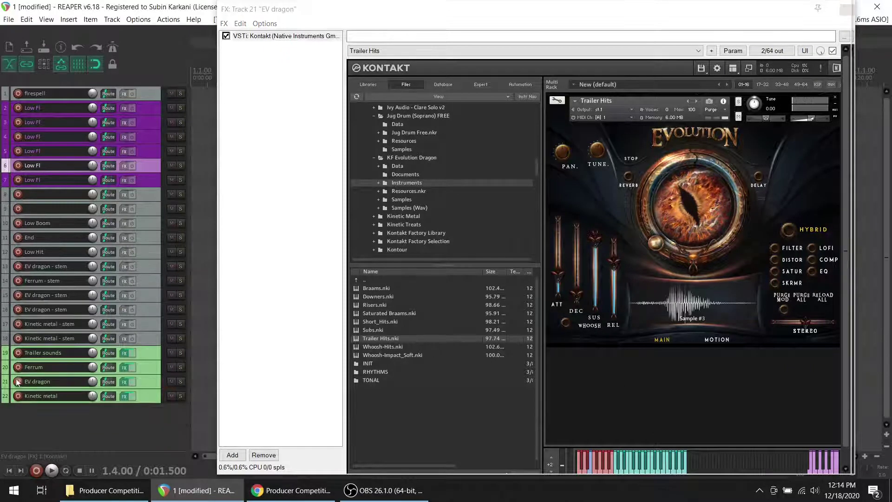
Open the Kontakt instrument on the Ferrum track, move its microphone to the back of the stage, and lower the Close level to minimum.
left_click(132, 370)
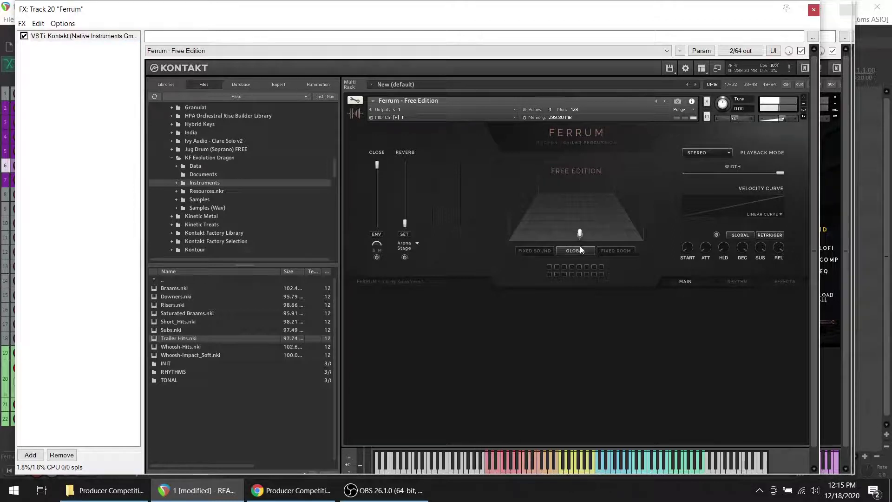
left_click_drag(539, 188, 570, 180)
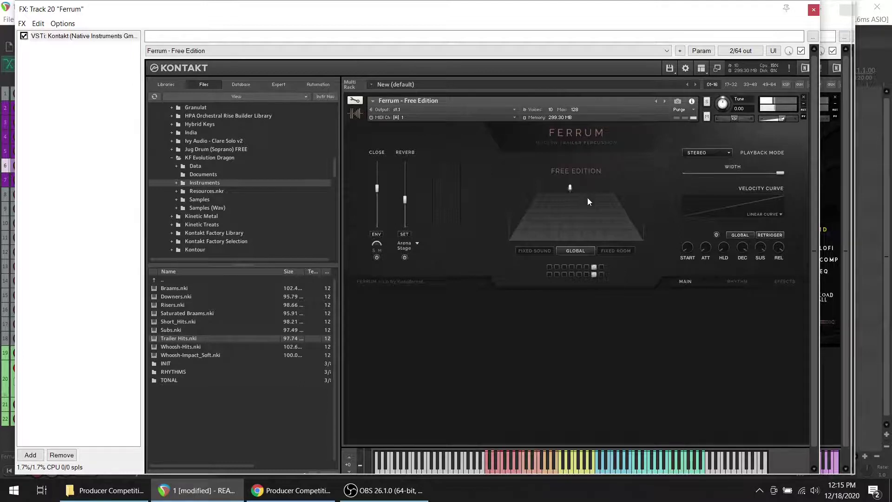
left_click_drag(377, 189, 382, 204)
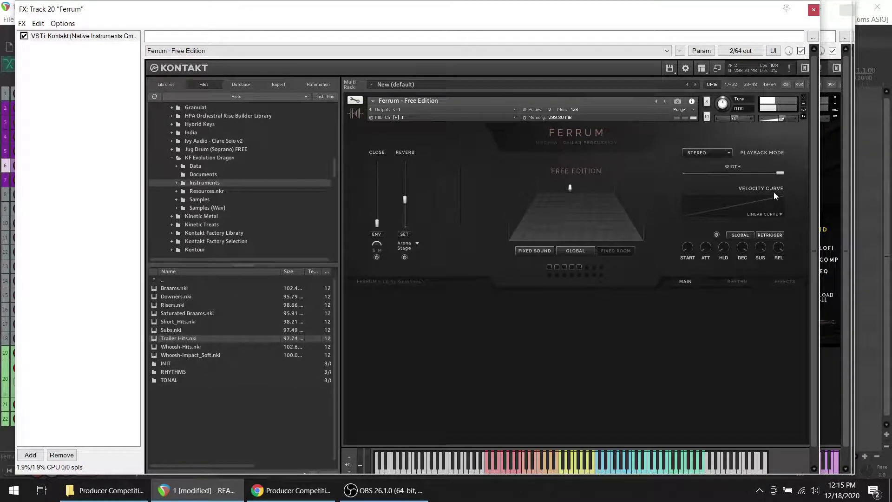
Narrow Ferrum's stereo width to about half, choose the S-Shaped velocity curve, toggle Fixed Sound, and close the instrument window.
left_click_drag(780, 175, 772, 173)
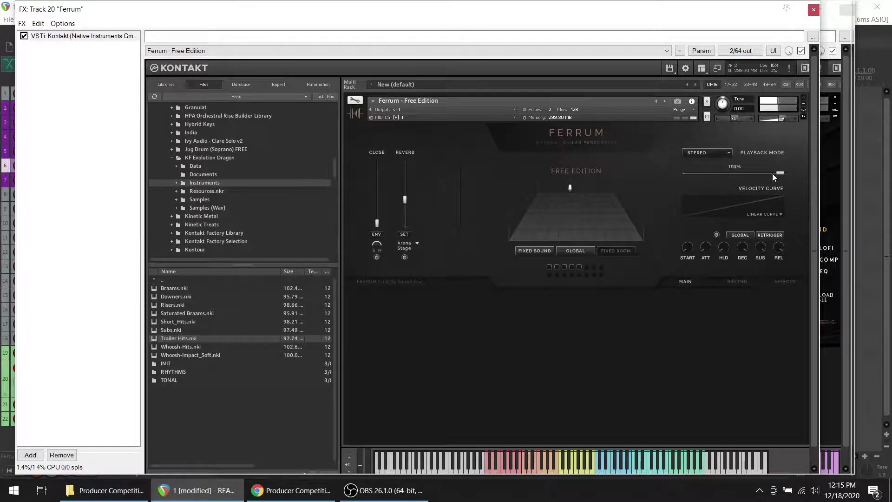
left_click(736, 174)
left_click(781, 214)
left_click(768, 231)
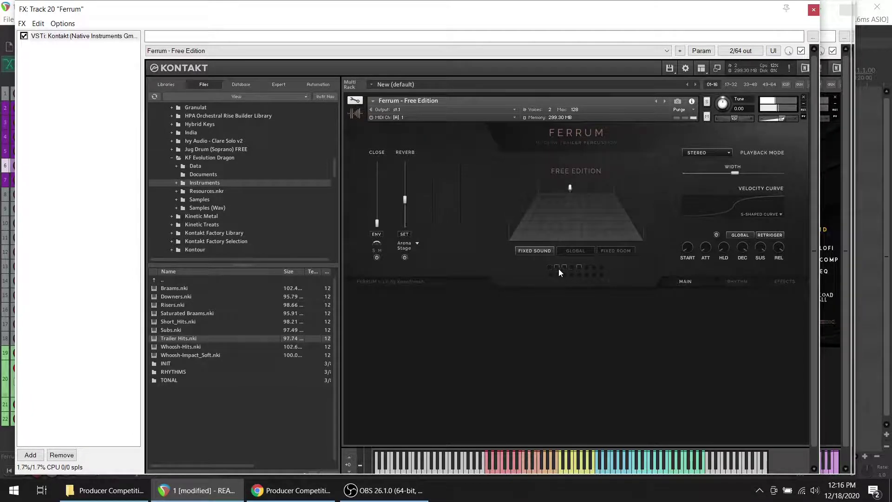
left_click(544, 252)
left_click(544, 251)
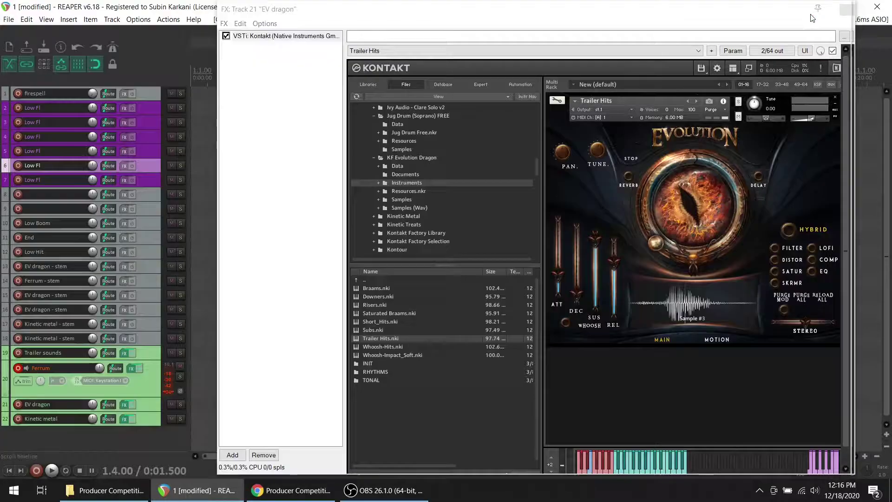
left_click(814, 10)
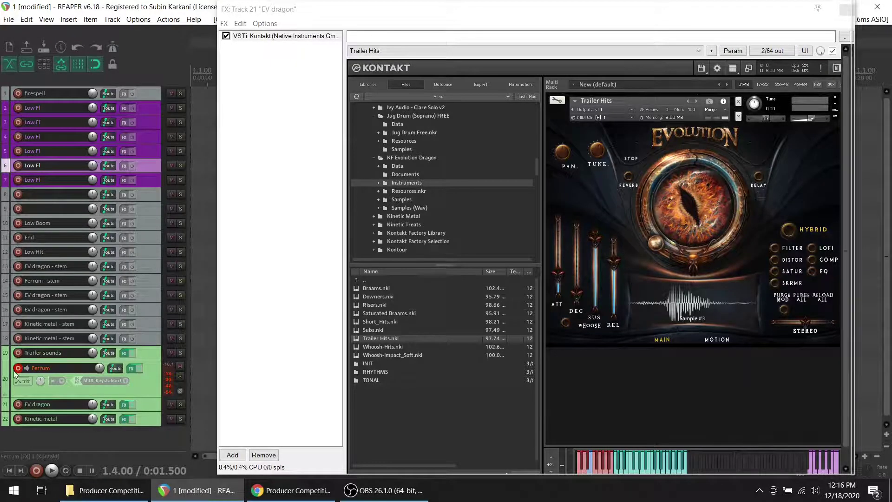
Open Kontakt on the Trailer sounds track, collapse the KF Evolution Dragon folder, and arm the track for recording.
left_click(124, 353)
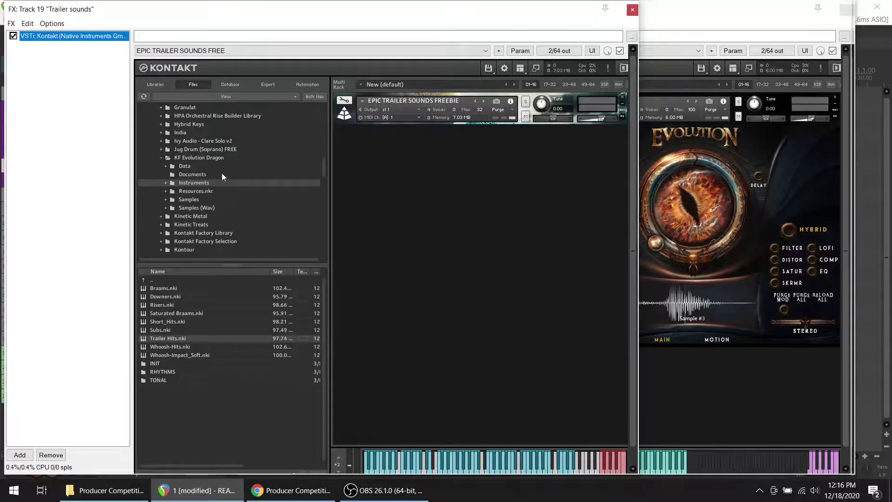
left_click(164, 158)
left_click_drag(251, 14, 371, 37)
scroll(295, 227, "down", 6)
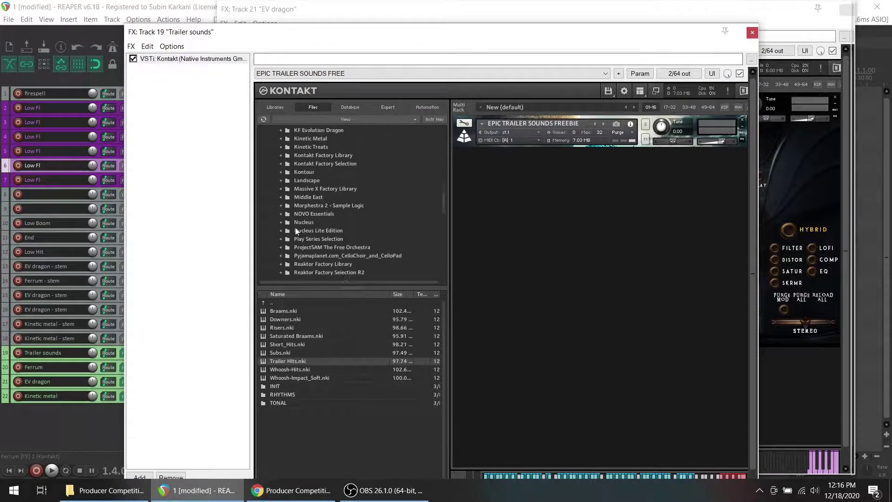
scroll(346, 244, "down", 5)
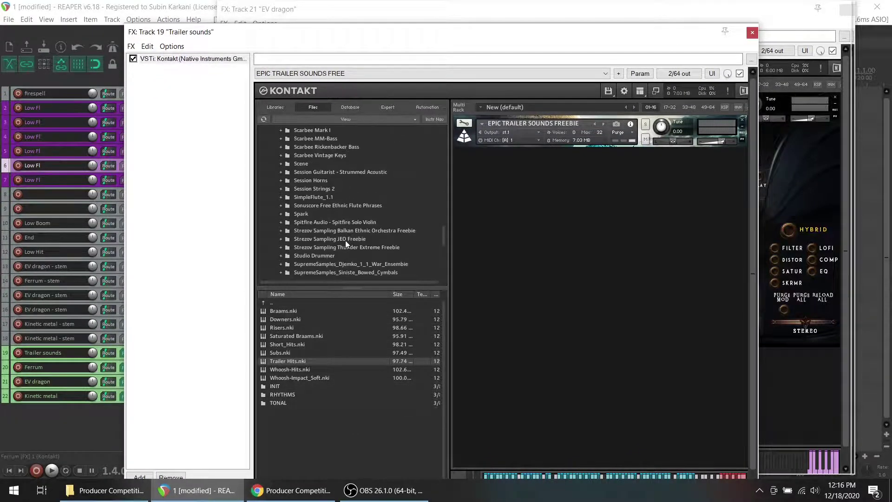
left_click(19, 353)
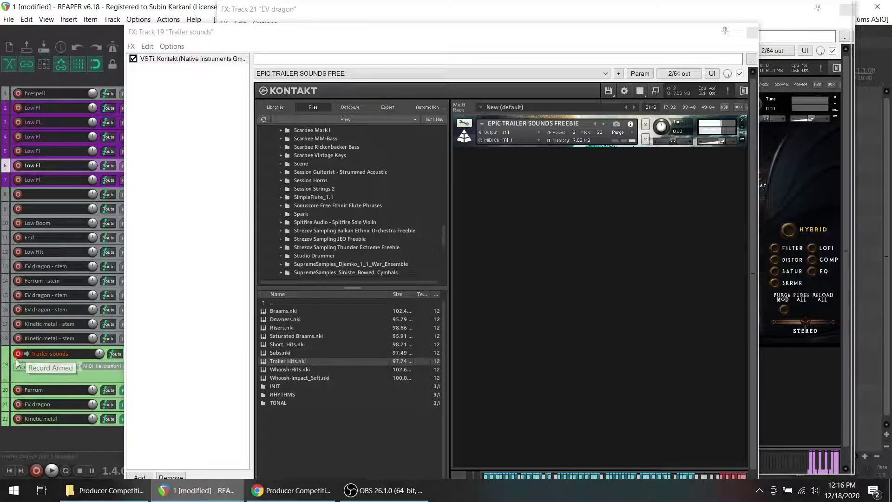
Find the Epic Trailer Sounds Freebie library in the file browser and open its Instruments folder.
scroll(328, 214, "up", 15)
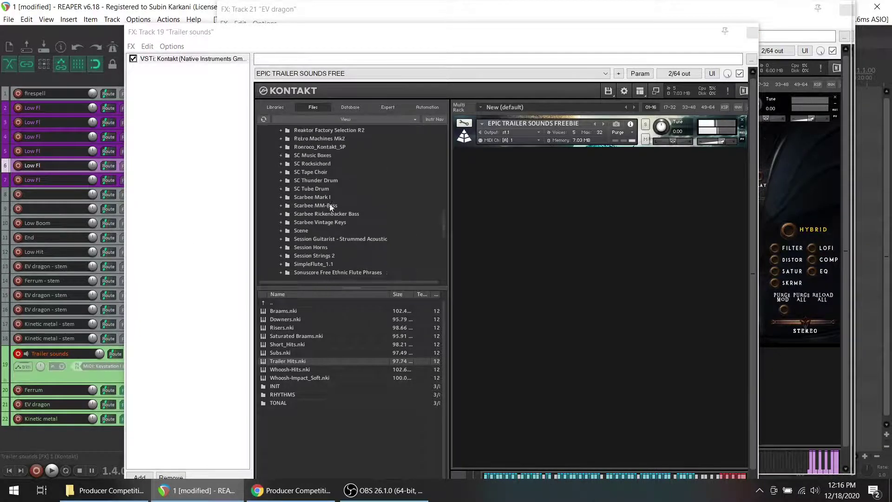
scroll(330, 197, "up", 4)
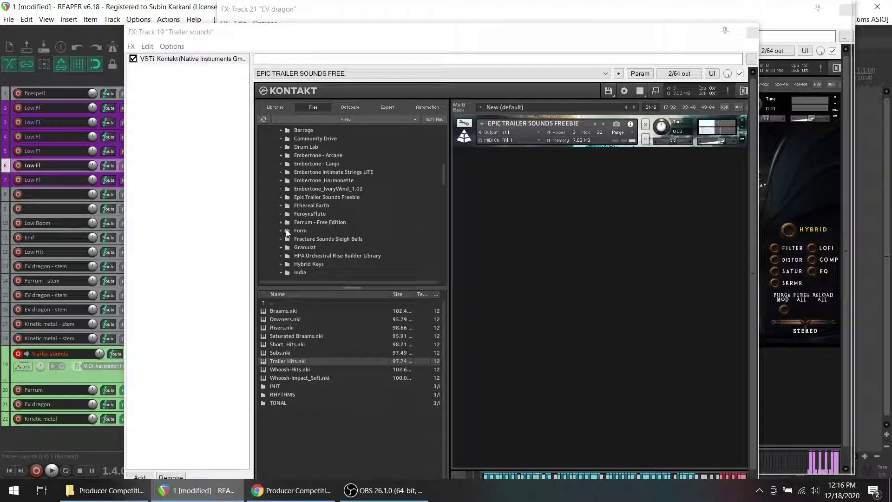
scroll(288, 166, "up", 2)
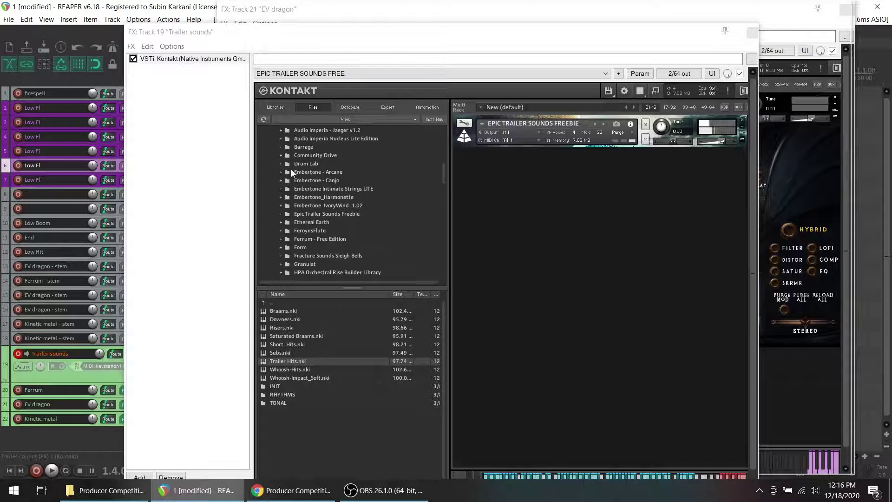
left_click(304, 213)
double_click(304, 320)
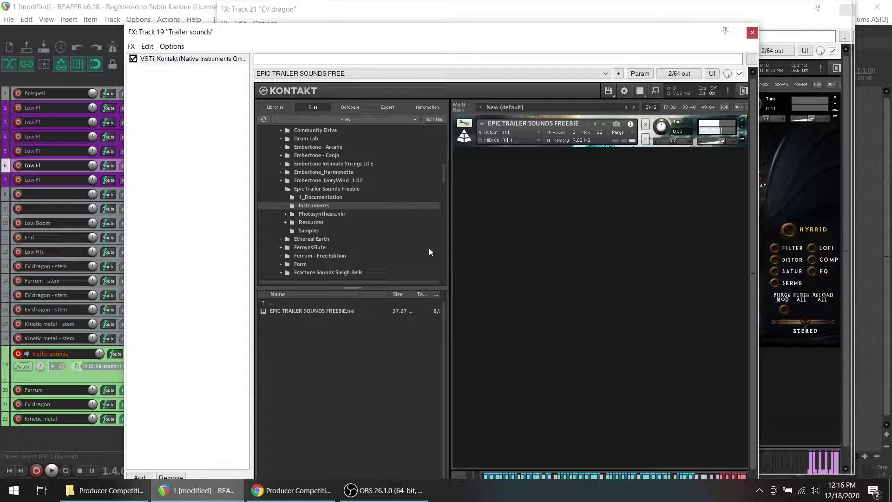
Close the effect windows of the Trailer sounds, EV dragon and Kinetic metal tracks.
left_click_drag(591, 31, 570, 8)
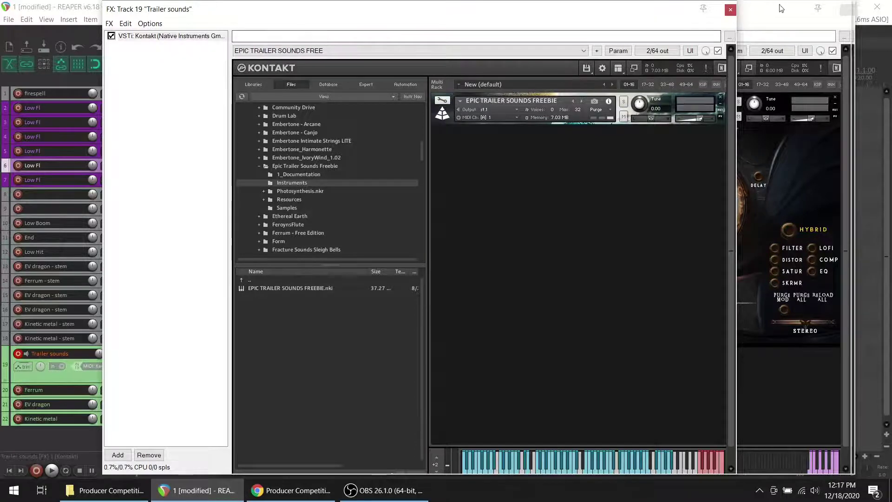
left_click(730, 10)
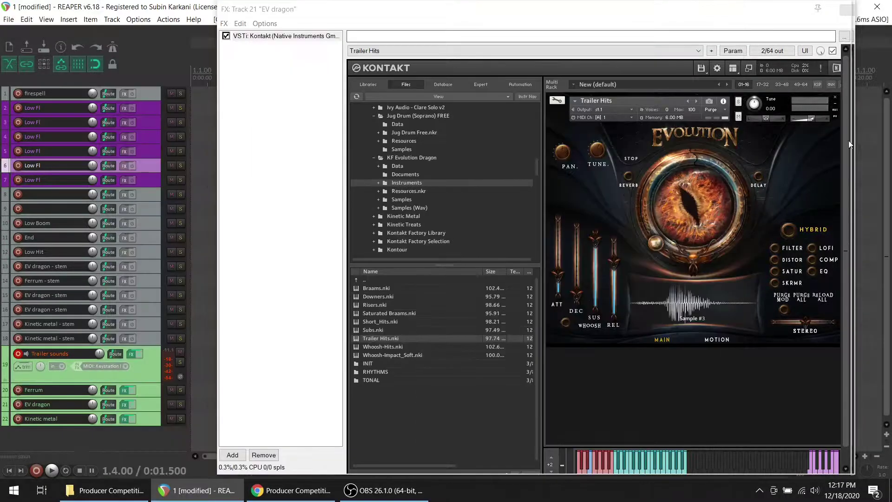
left_click(848, 10)
left_click(849, 10)
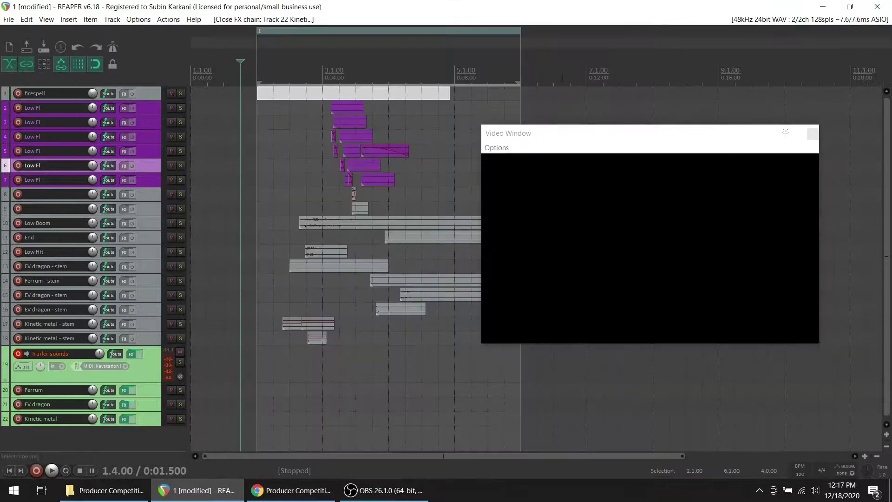
Add a new track below Kinetic metal, insert the Native Instruments Massive synth on it, and arm it for recording.
double_click(111, 437)
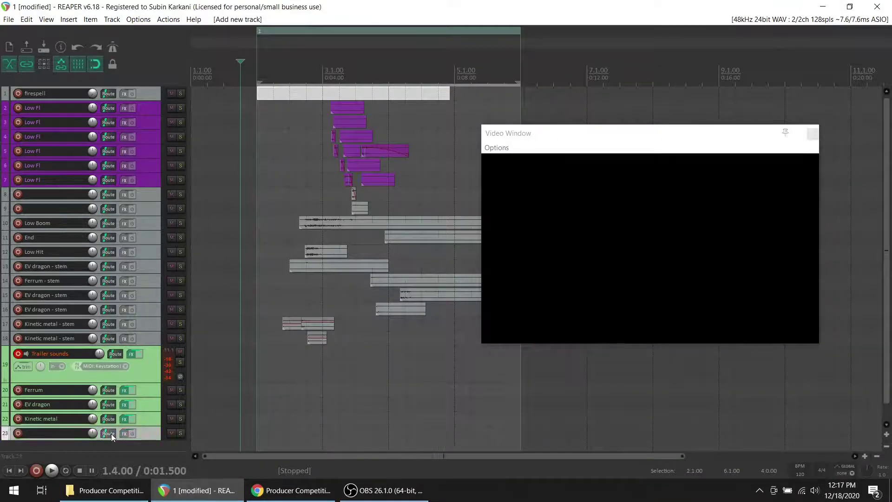
right_click(124, 434)
mouse_move(200, 469)
mouse_move(279, 413)
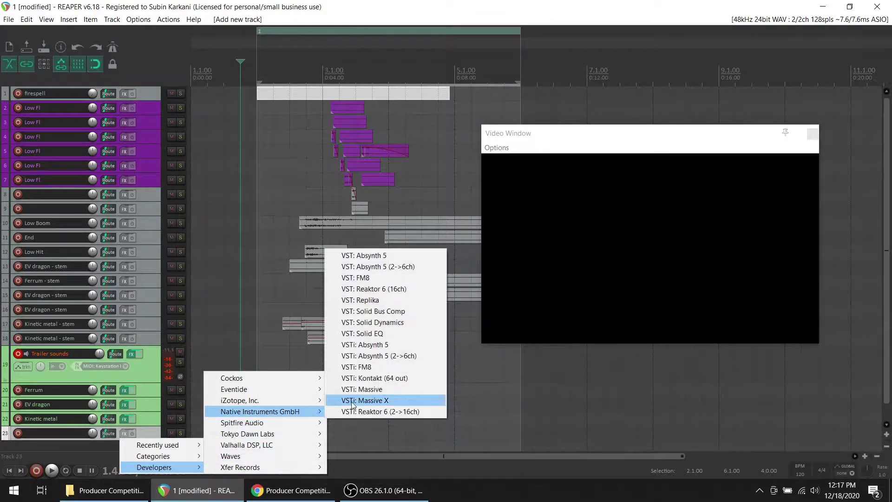
left_click(387, 389)
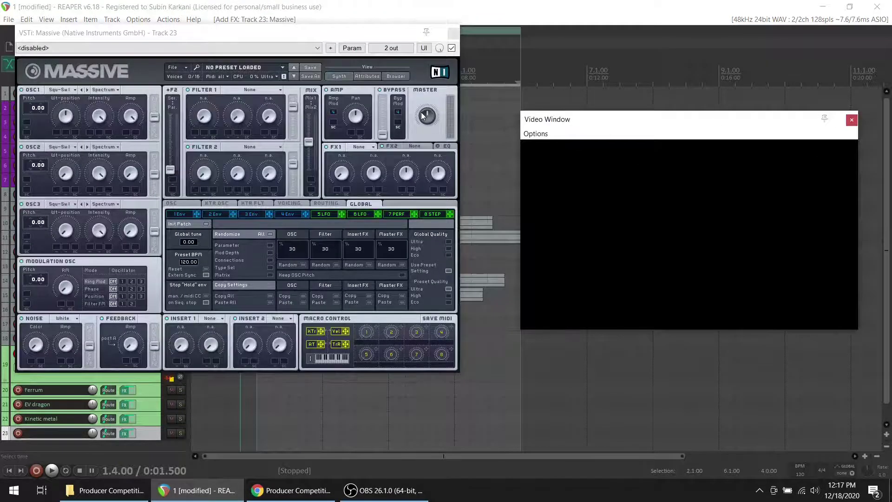
left_click(20, 433)
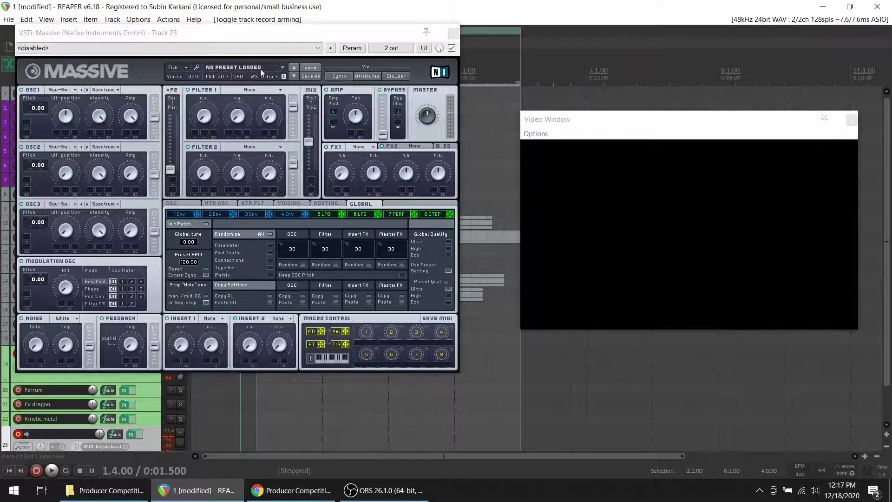
Look through Massive's preset list and load the Boese Doerfler preset.
left_click(275, 67)
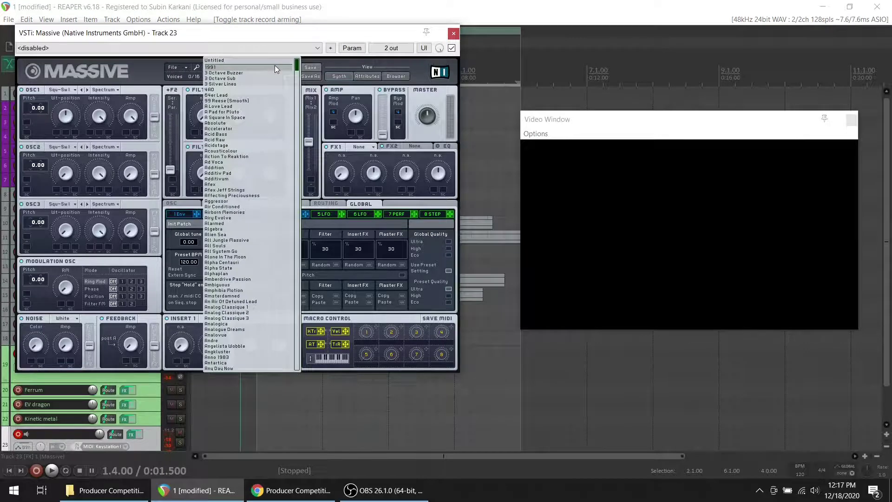
scroll(255, 222, "down", 2)
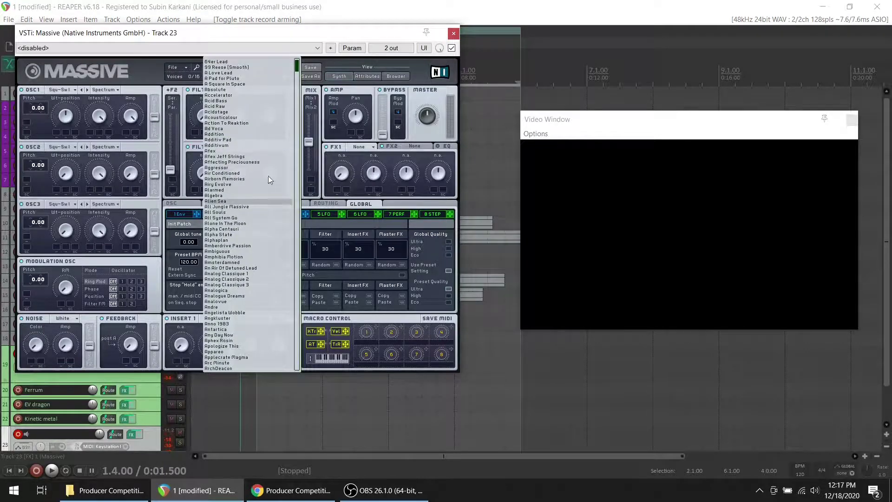
left_click(297, 80)
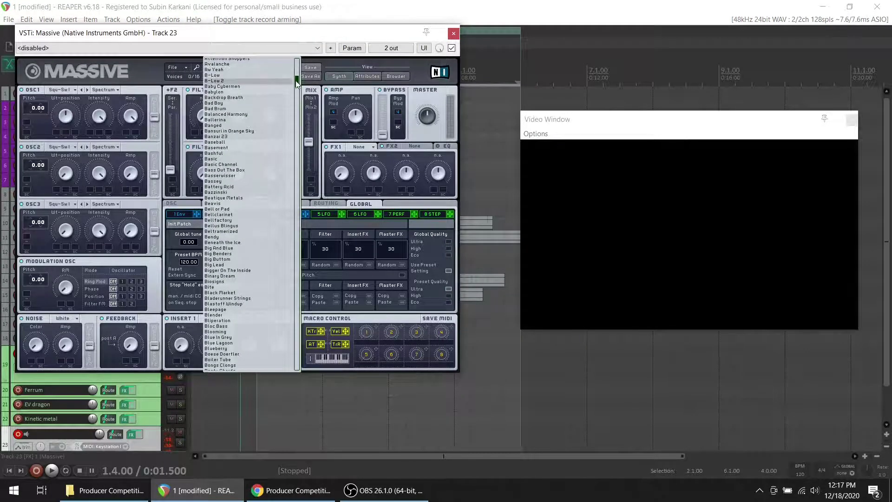
left_click_drag(297, 81, 297, 91)
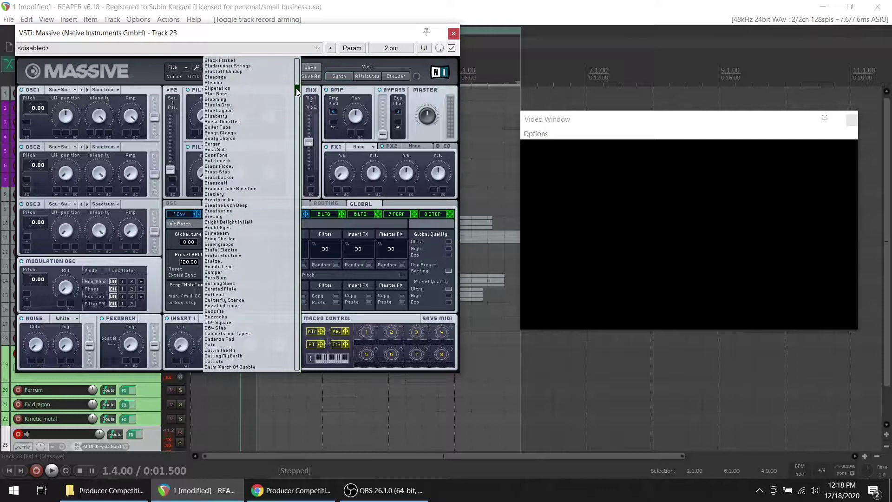
left_click(261, 121)
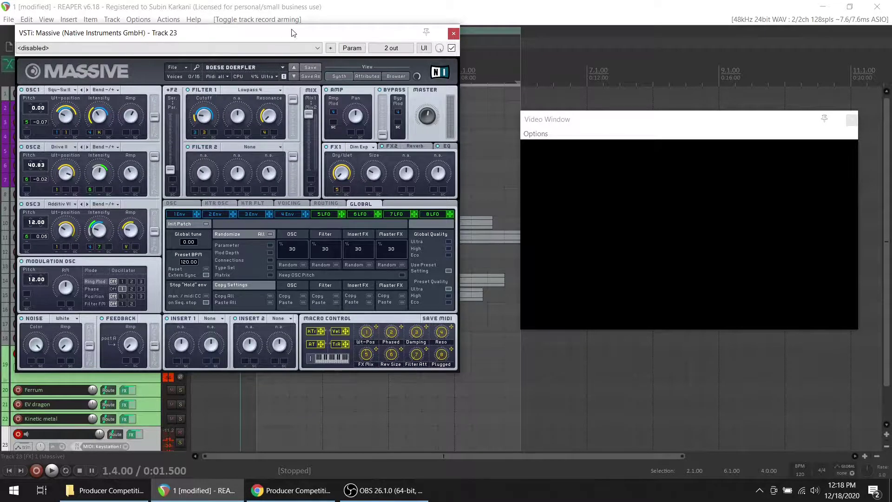
Move the Massive window clear of the track list and disarm recording on the Trailer sounds track.
left_click_drag(292, 35, 475, 58)
left_click(18, 354)
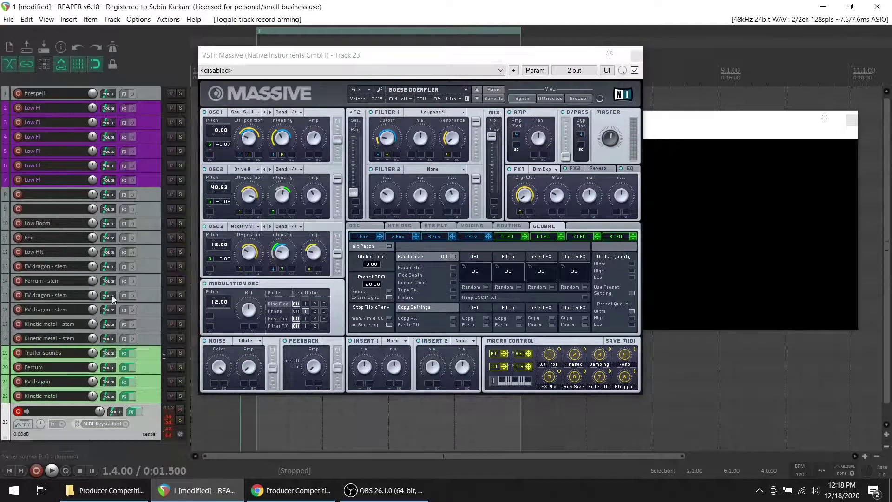
Load the All Souls preset in Massive and audition the following presets through Alone In The Moon to Alpha State.
left_click(422, 90)
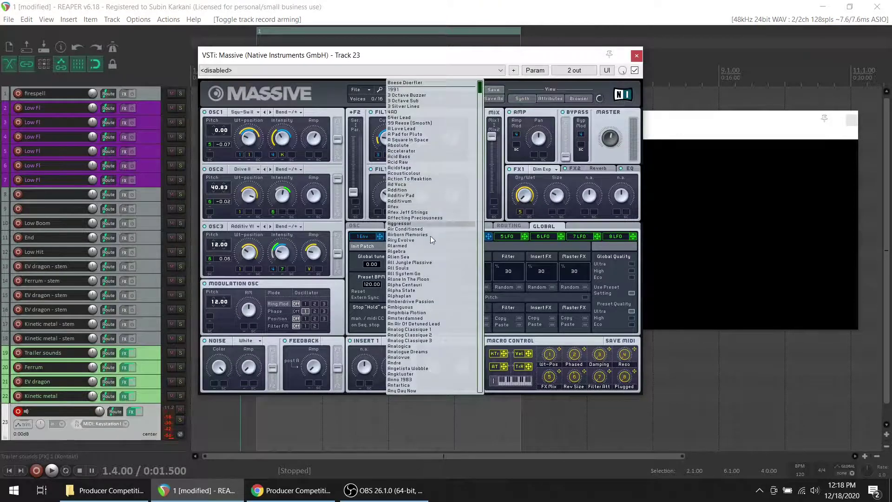
left_click(416, 270)
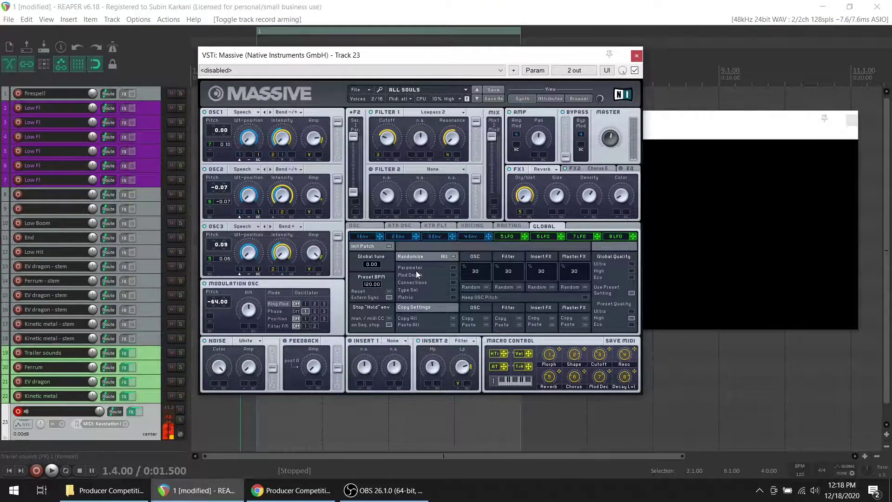
left_click(477, 99)
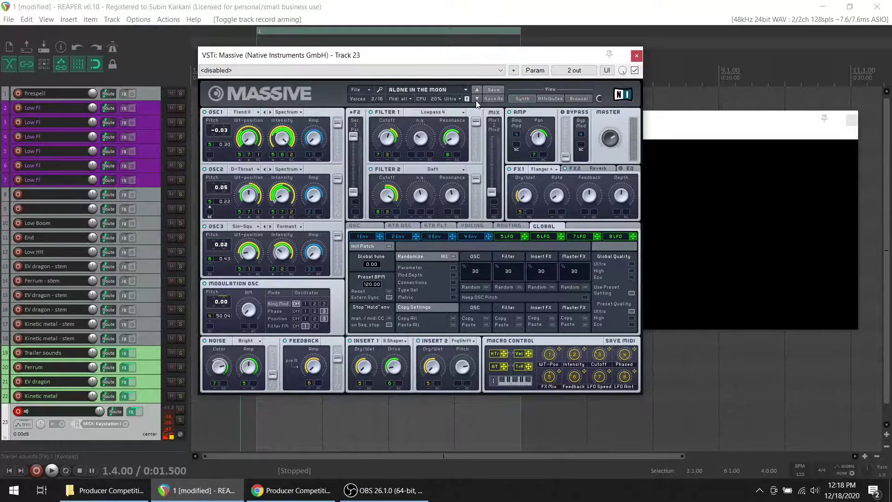
left_click(479, 100)
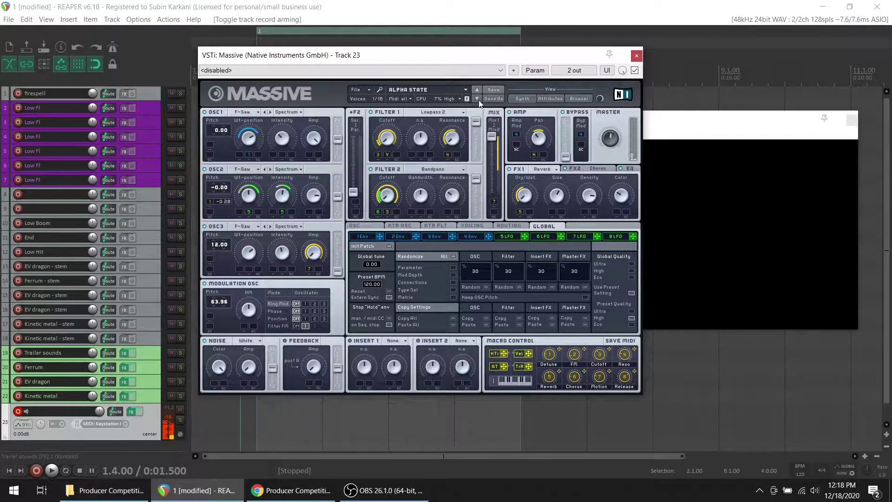
Load the Pluck Bass preset and audition the next ones, Plucked Sub and Pluckriser.
left_click(449, 90)
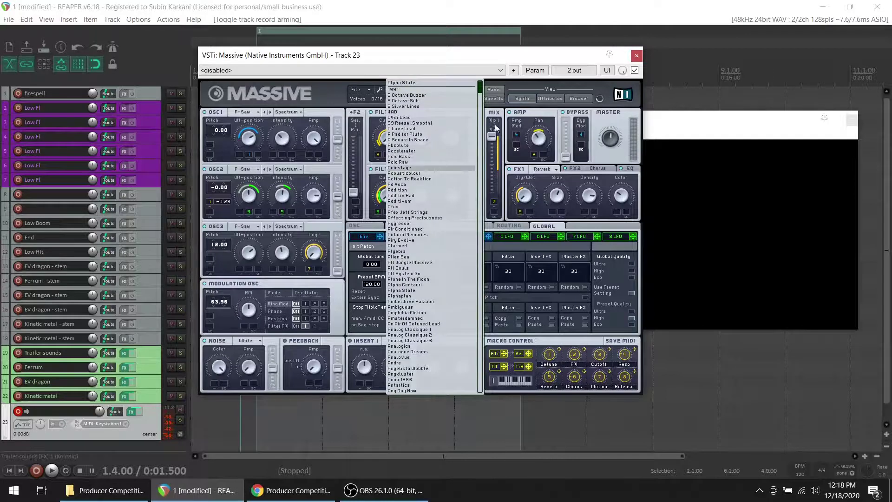
left_click_drag(480, 91, 485, 297)
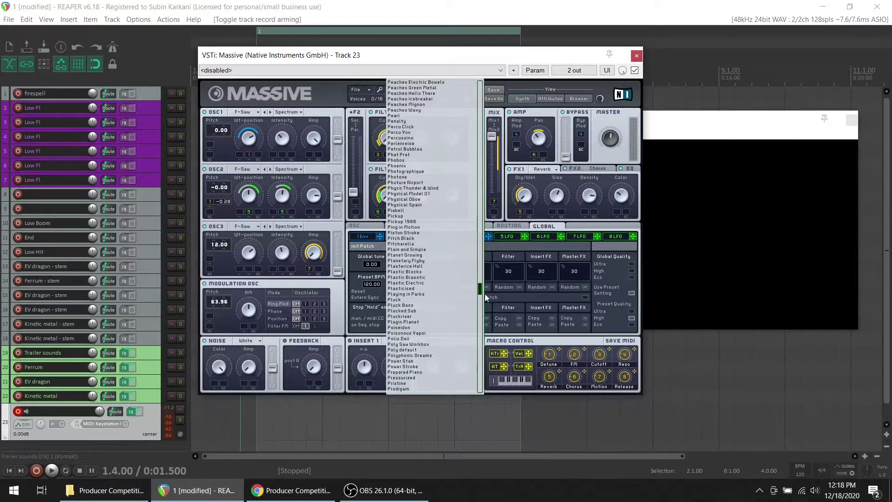
left_click(416, 305)
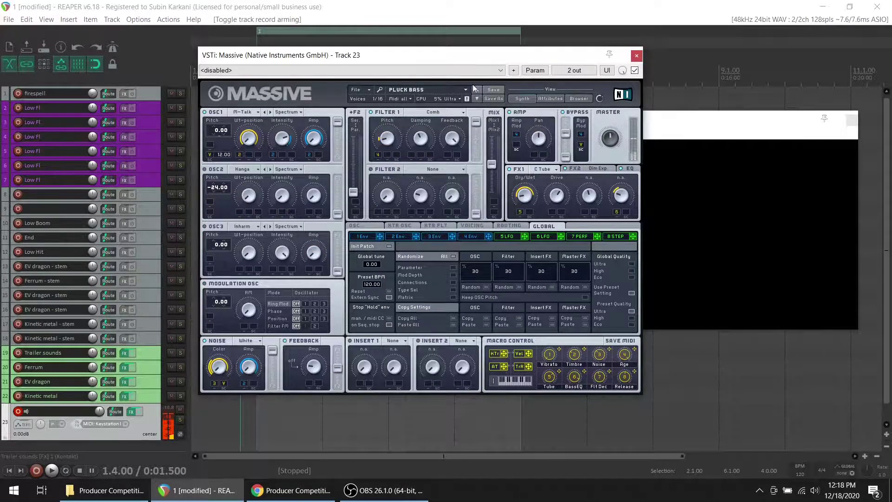
left_click(478, 98)
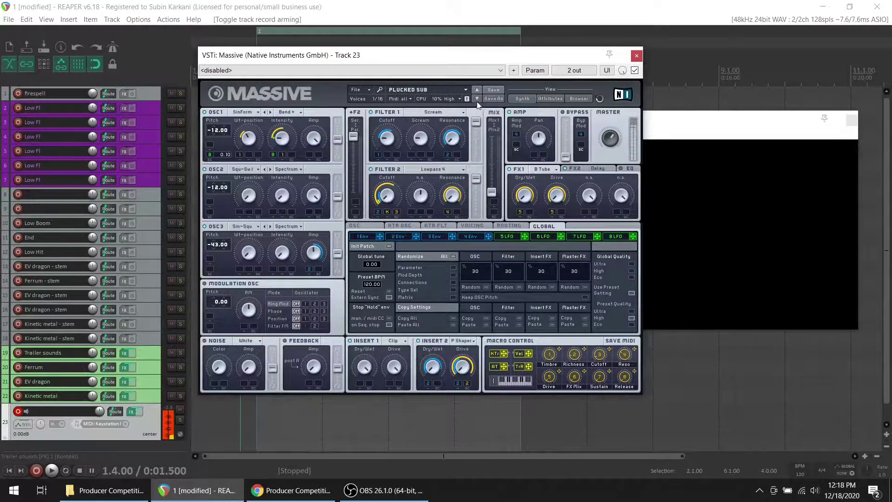
left_click(477, 99)
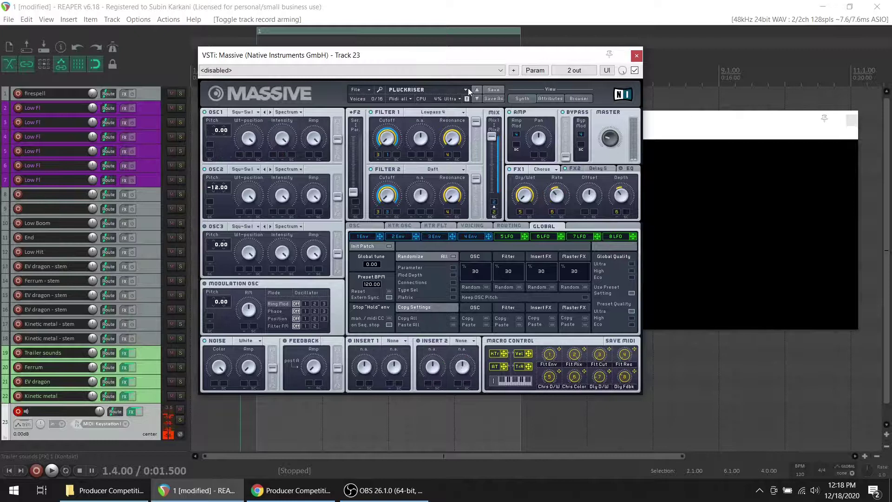
Browse Massive's preset list for a low sound and load the Low preset.
left_click(467, 89)
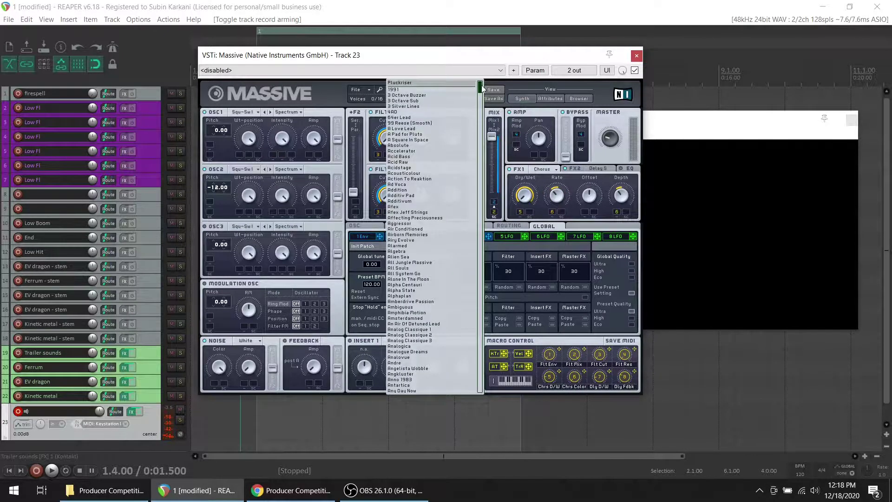
scroll(487, 223, "down", 5)
scroll(483, 242, "down", 10)
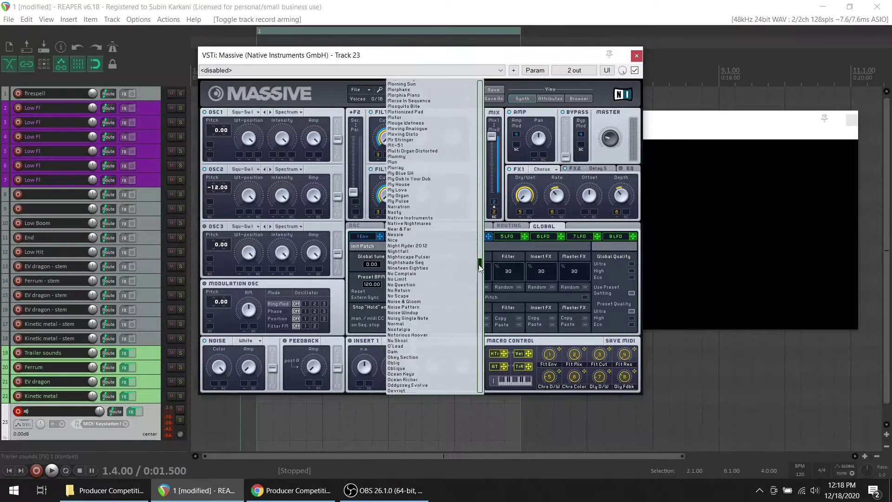
scroll(484, 242, "up", 4)
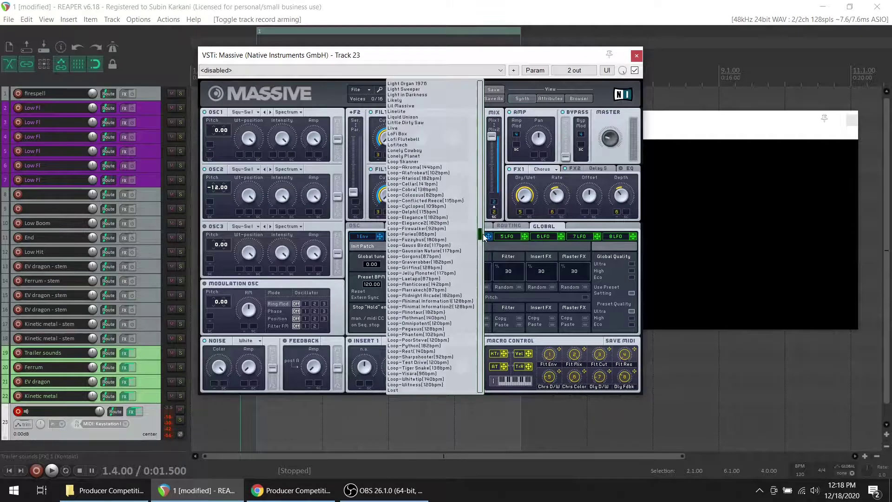
scroll(484, 237, "down", 3)
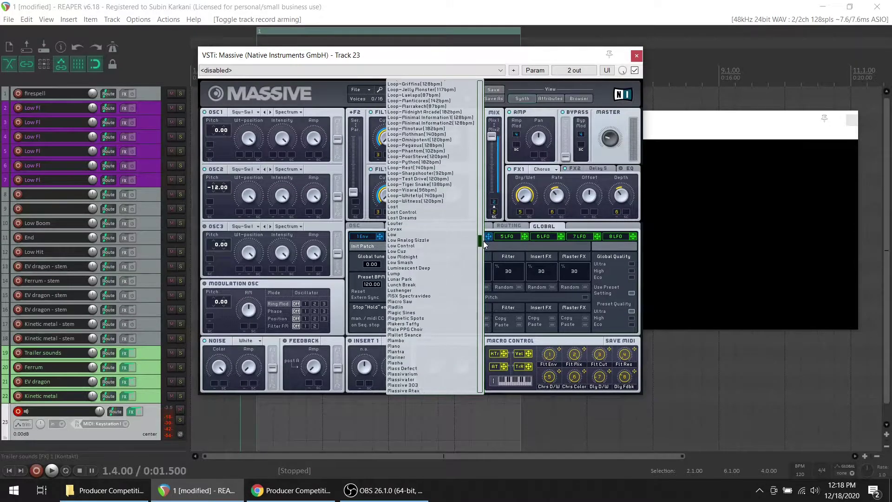
left_click(428, 235)
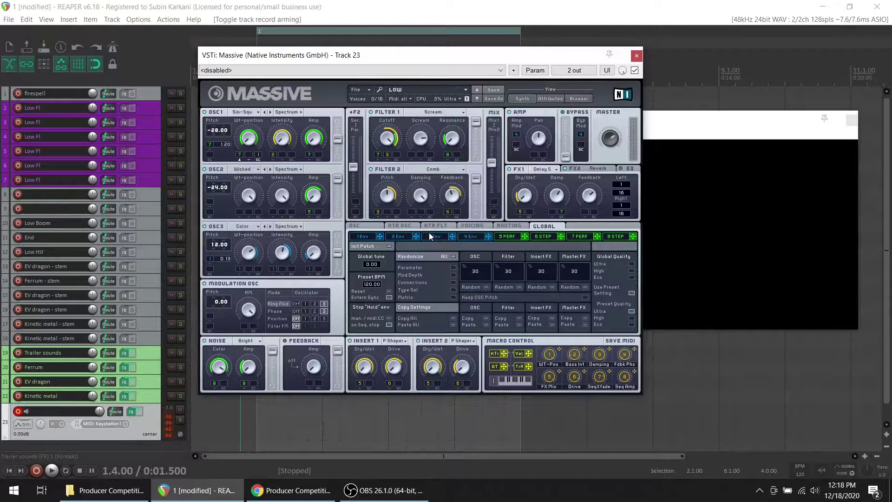
Audition the presets after Low one by one, from Low Analog Sizzle through Low Cuz, Low Smash, Luminescent Deep and Lunar Park past Lunch Break.
left_click(477, 98)
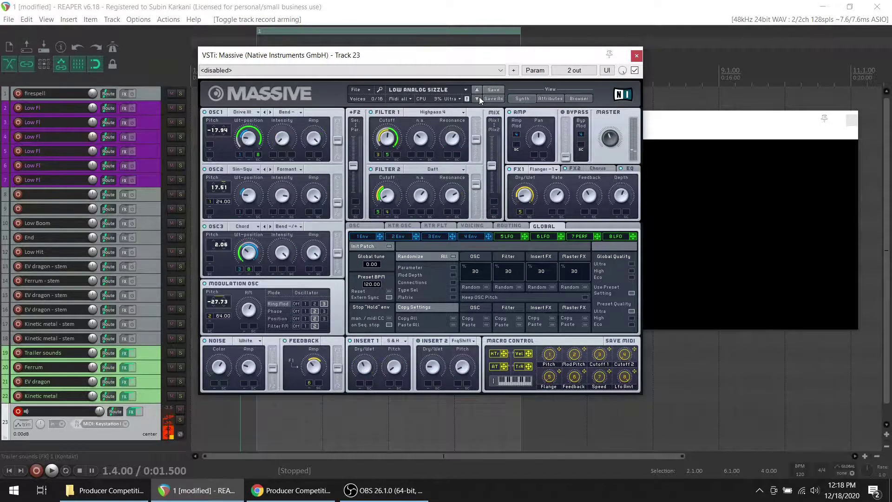
left_click(478, 98)
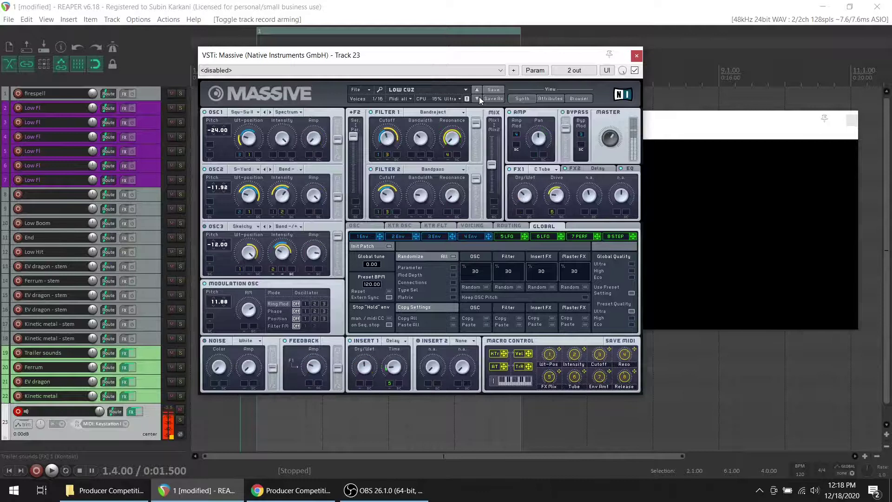
left_click(478, 99)
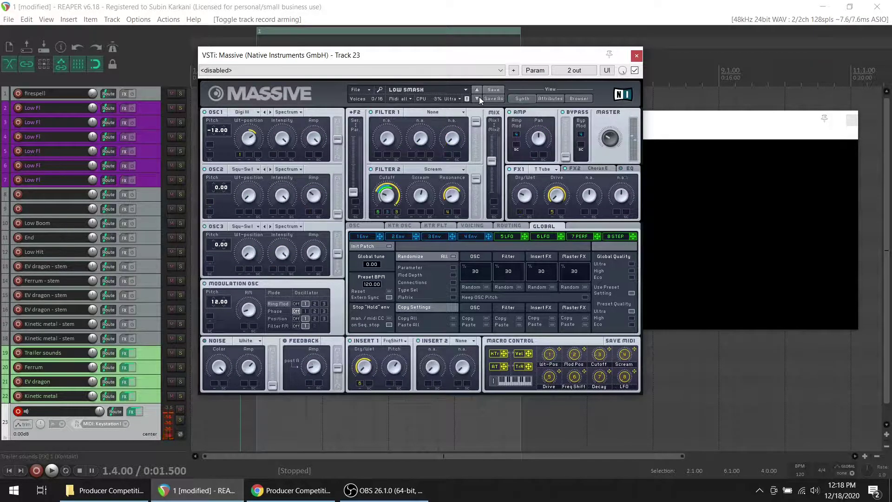
left_click(478, 98)
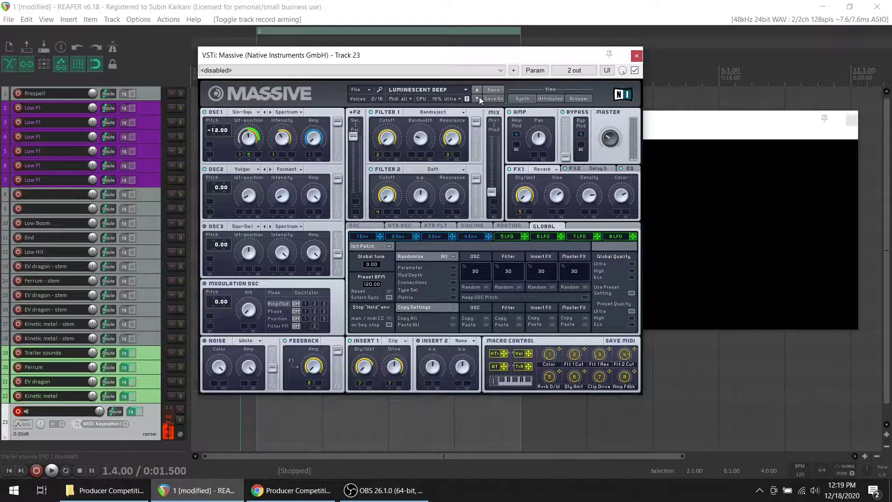
left_click(479, 98)
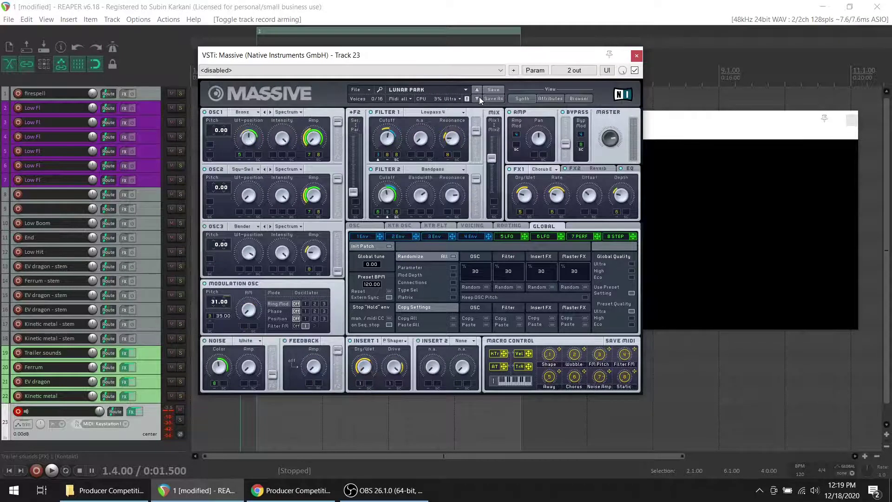
left_click(479, 98)
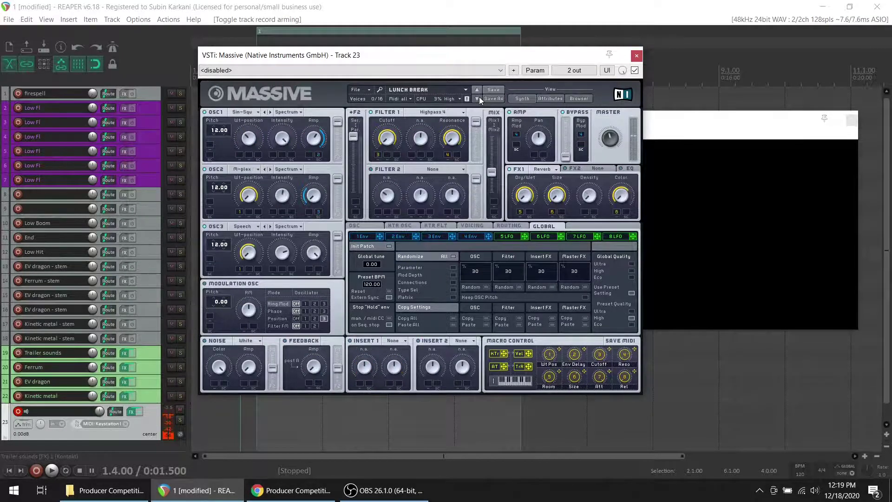
left_click(479, 98)
Find the sub bass sounds in Massive's preset list and load Sub Bass Generator.
left_click(463, 88)
left_click_drag(480, 91, 482, 345)
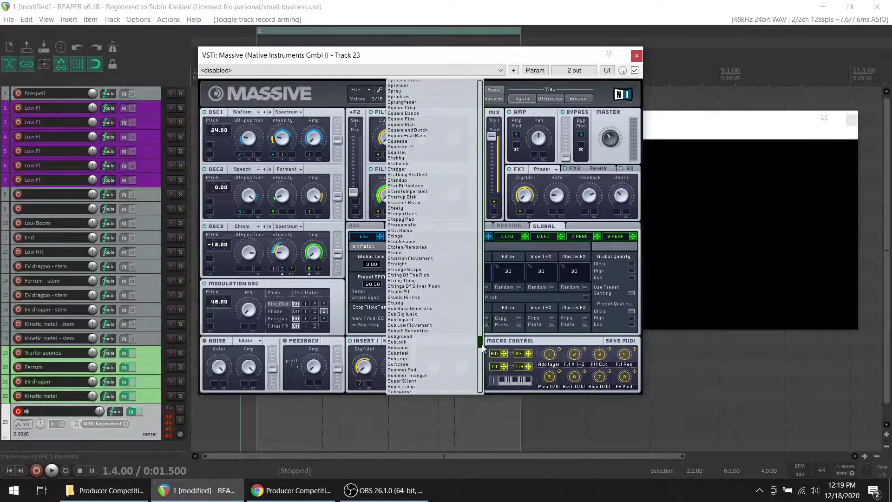
left_click(422, 311)
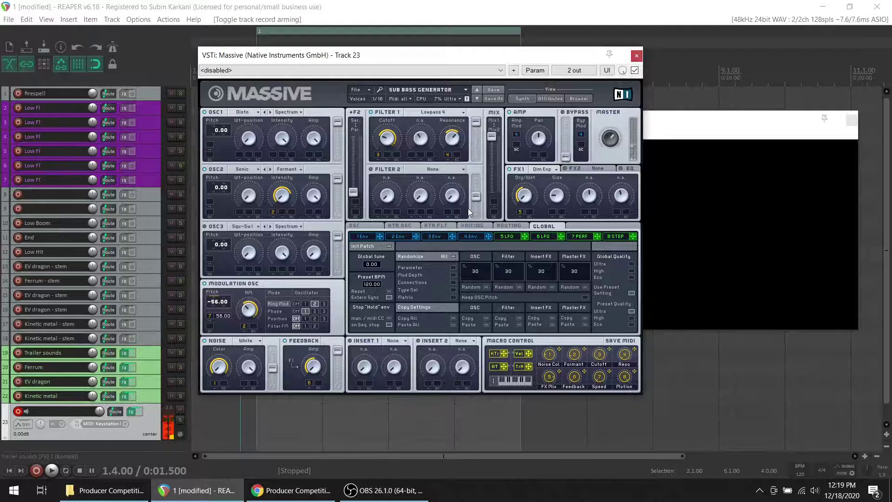
Compare Sub Impact and Sub Dig Walk with Sub Bass Generator, return to that preset and check its sound attributes.
left_click(476, 99)
left_click(476, 99)
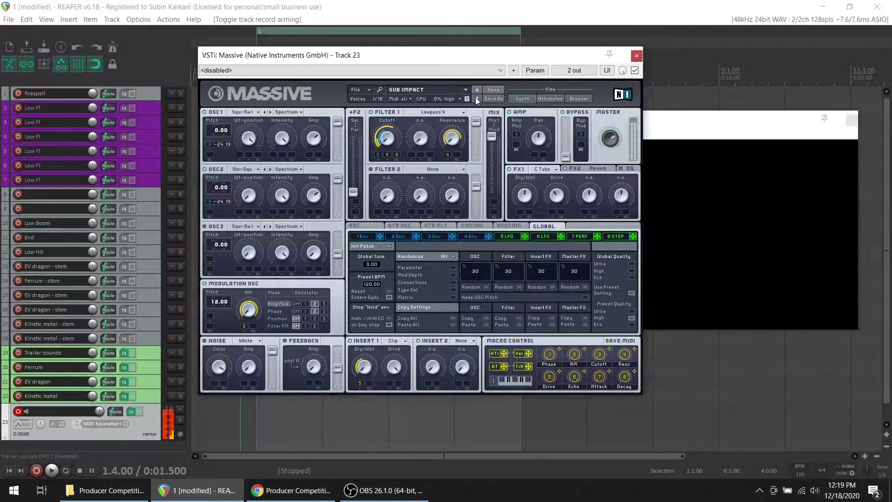
left_click(478, 90)
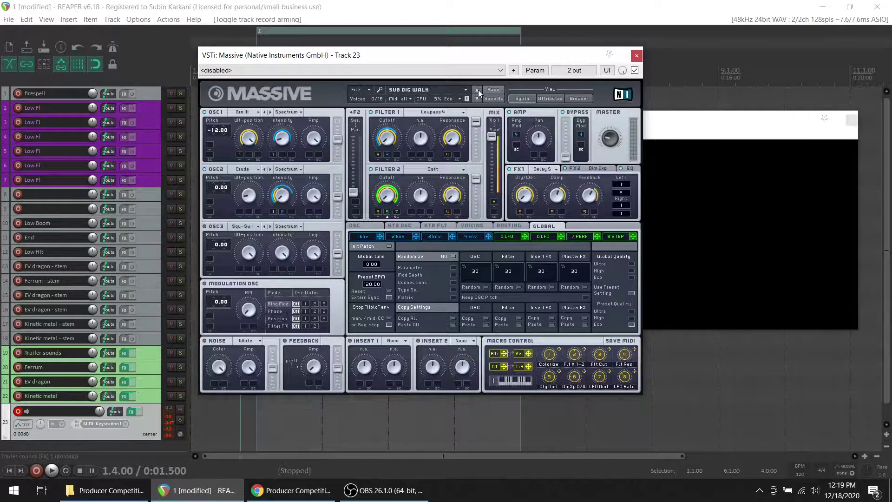
left_click(478, 91)
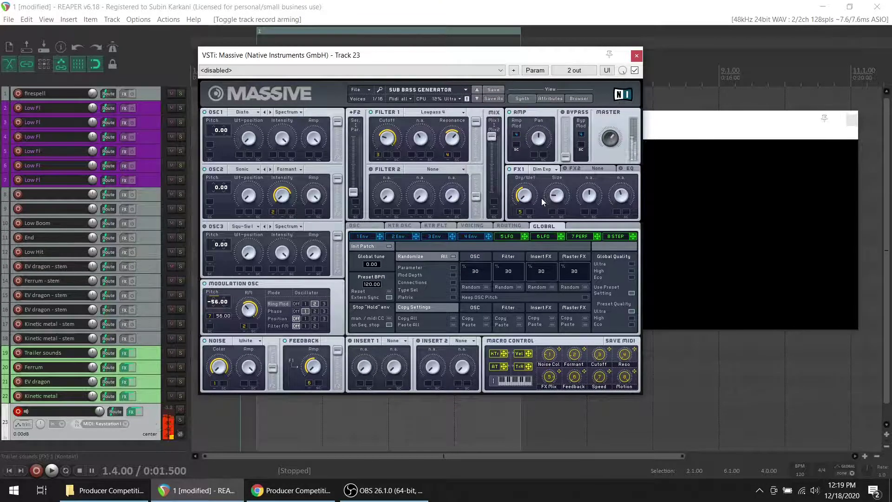
left_click(551, 99)
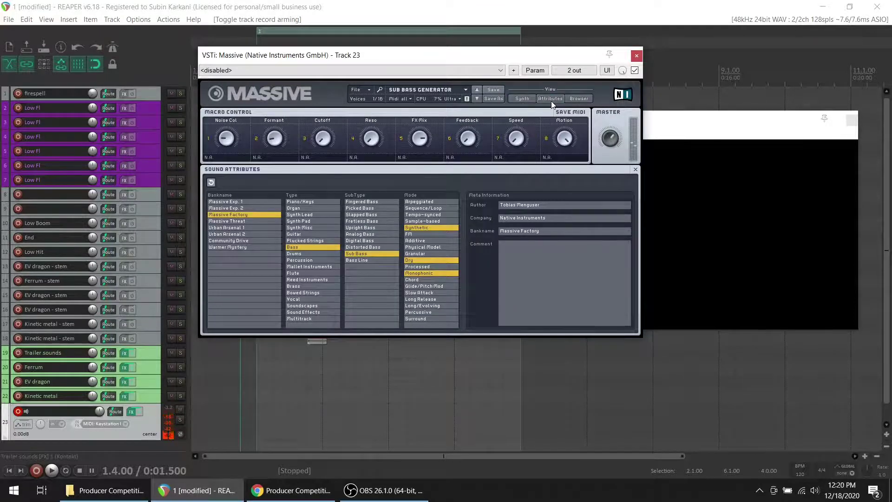
left_click(518, 99)
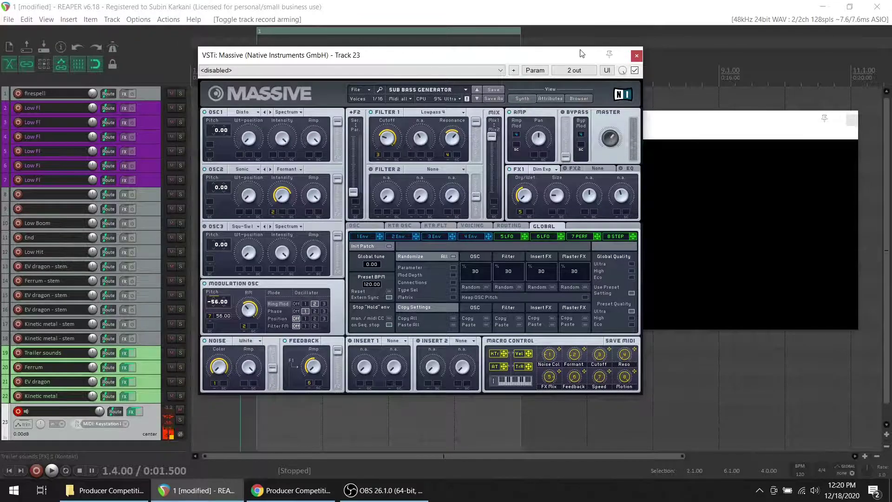
Close the Massive window and add the Eventide Blackhole reverb to track 23.
left_click(636, 56)
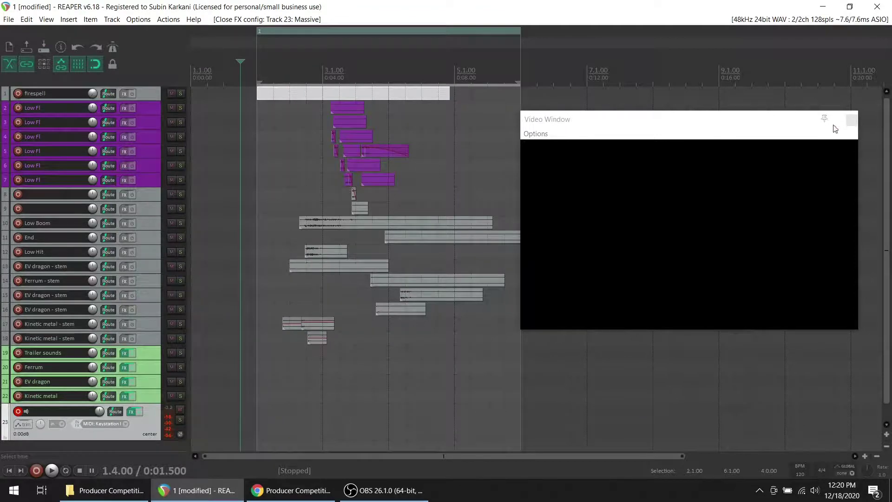
right_click(131, 413)
mouse_move(177, 460)
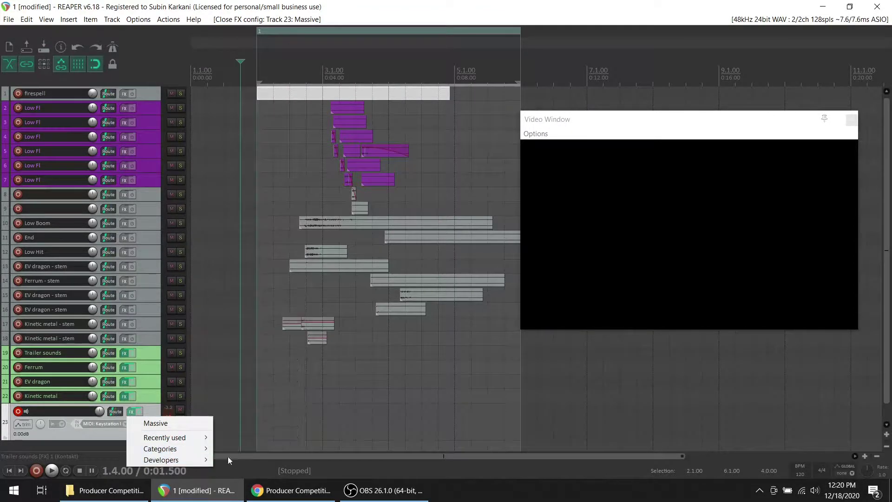
mouse_move(265, 383)
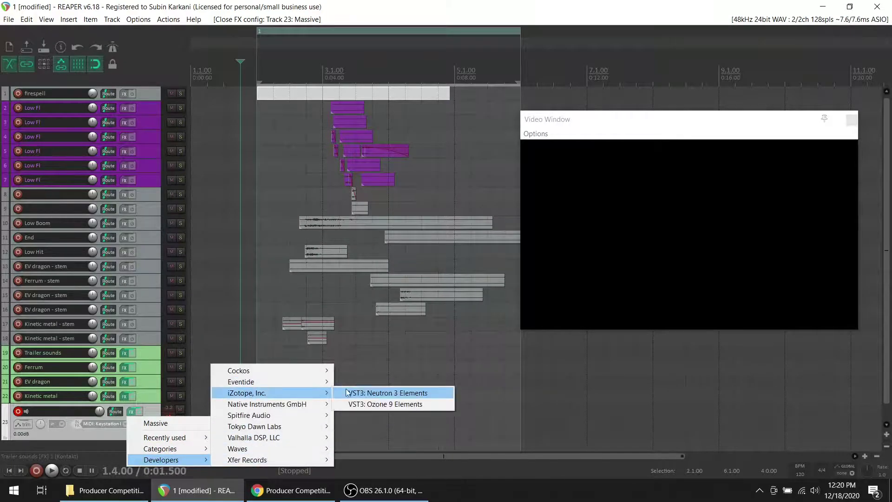
left_click(347, 384)
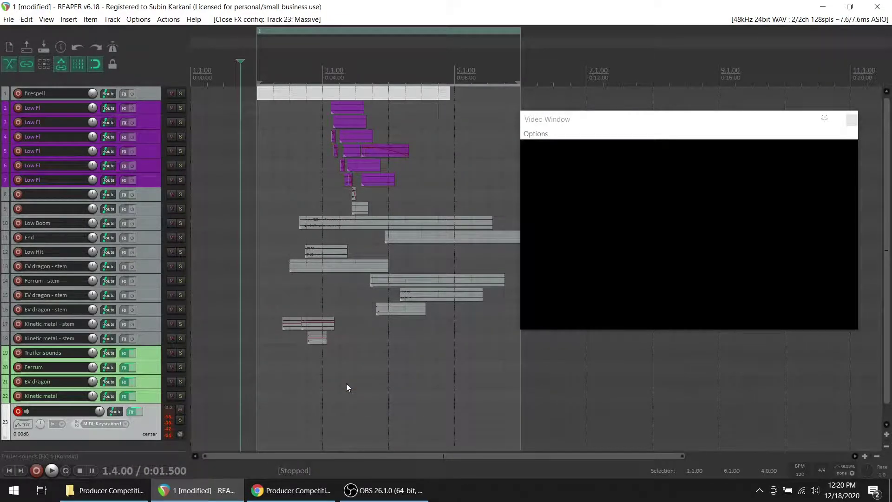
Play the project from 2.1.00 to audition the Blackhole-treated synth against the video, restarting playback once.
left_click(250, 358)
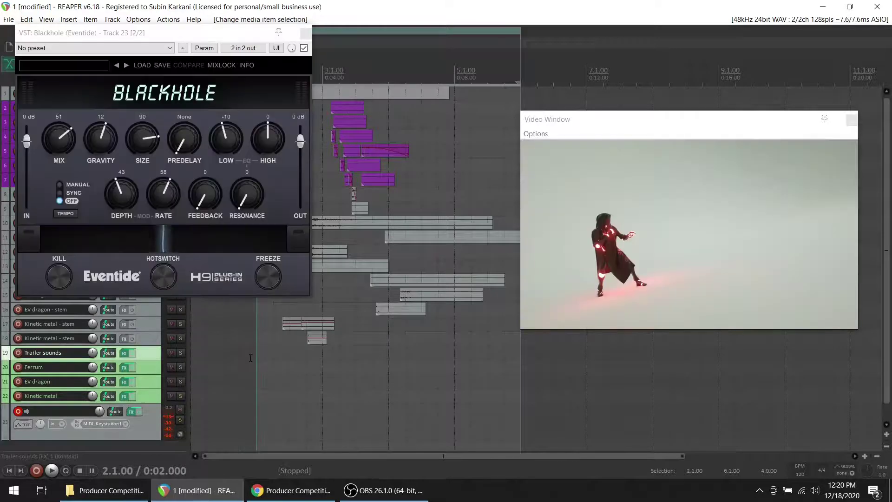
key("space")
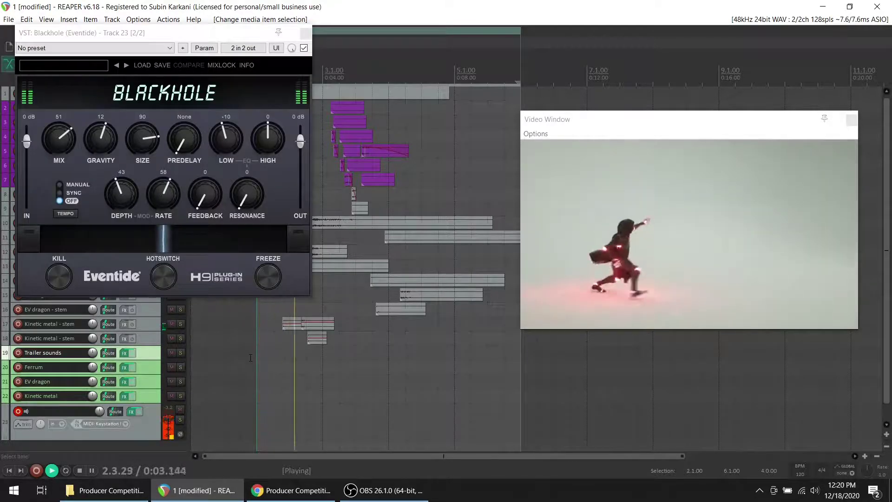
key("space")
key("space")
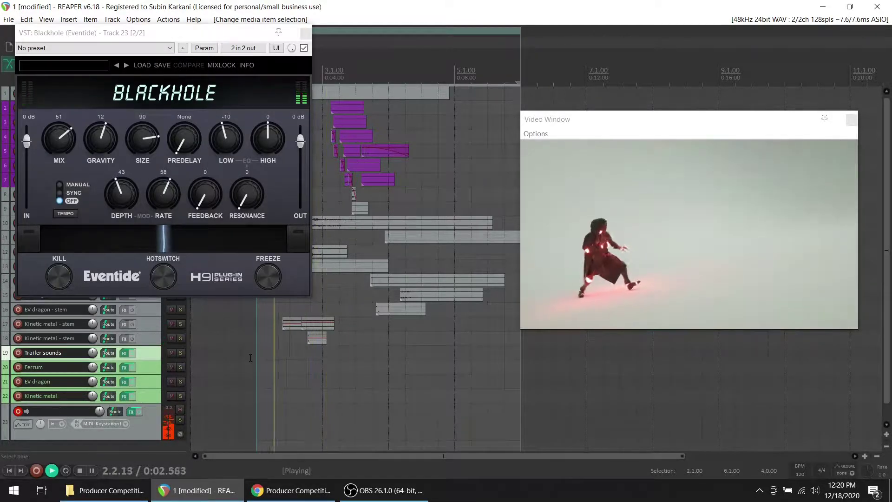
Replay the passage from 2.1.00 against the video a few times and set Blackhole's Size to 40.
key("space")
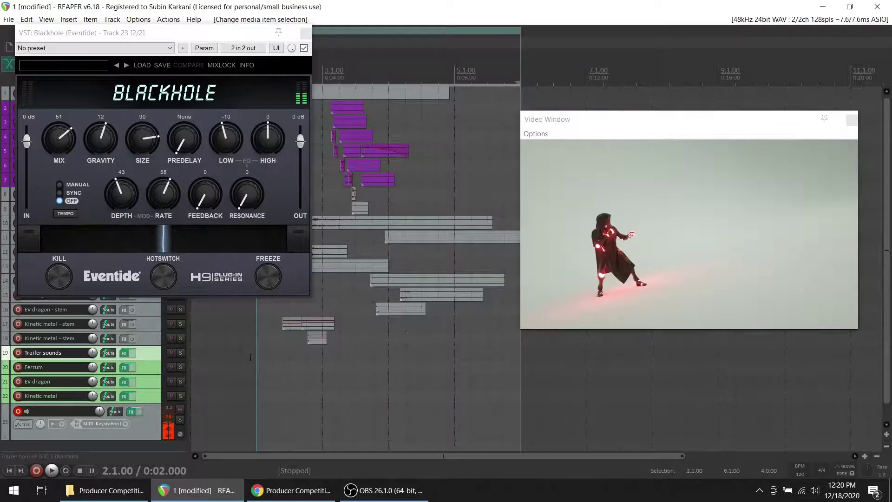
key("space")
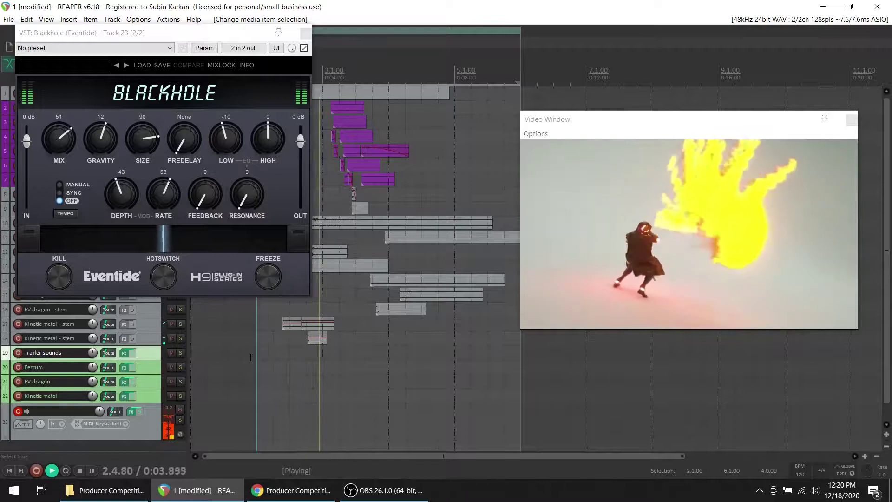
key("space")
key("space")
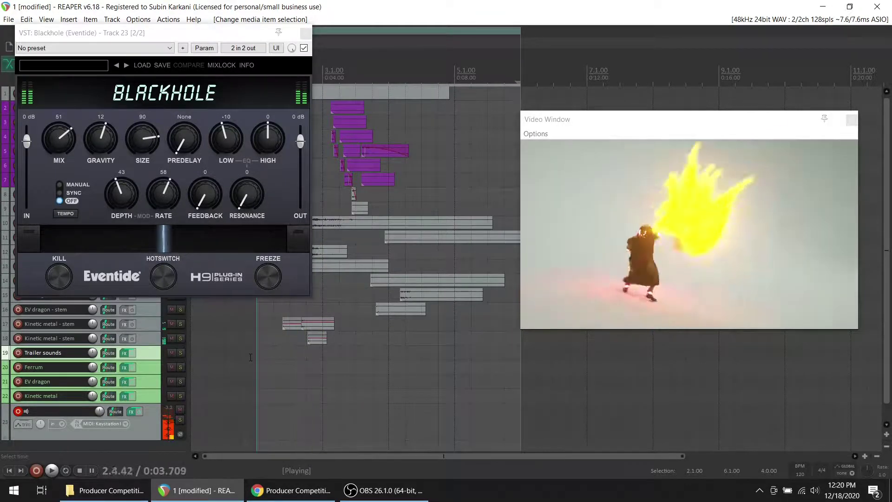
key("space")
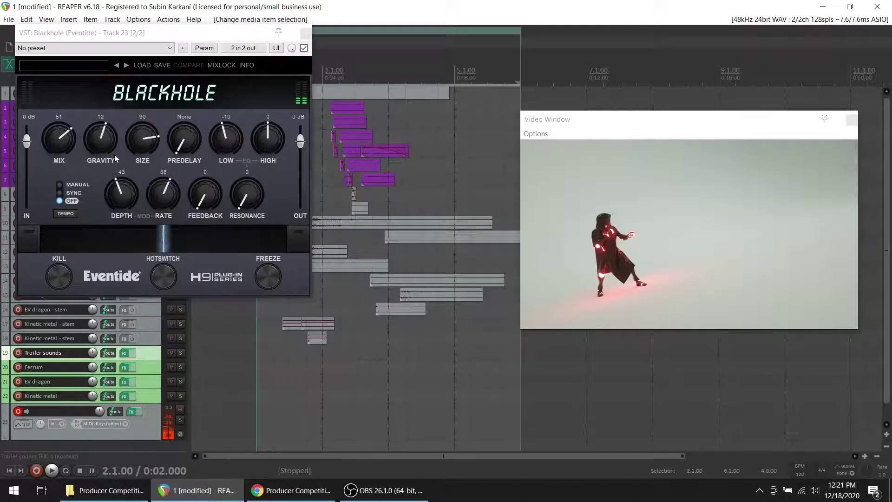
left_click_drag(138, 135, 169, 190)
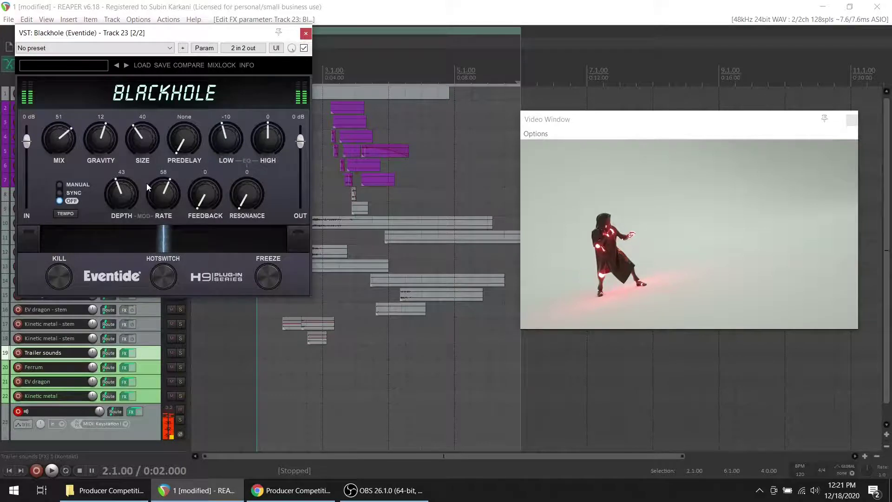
Step Massive on track 23 forward from Sub Bass Generator through Sub Dig Walk to the Sub Low Movement preset.
left_click(134, 413)
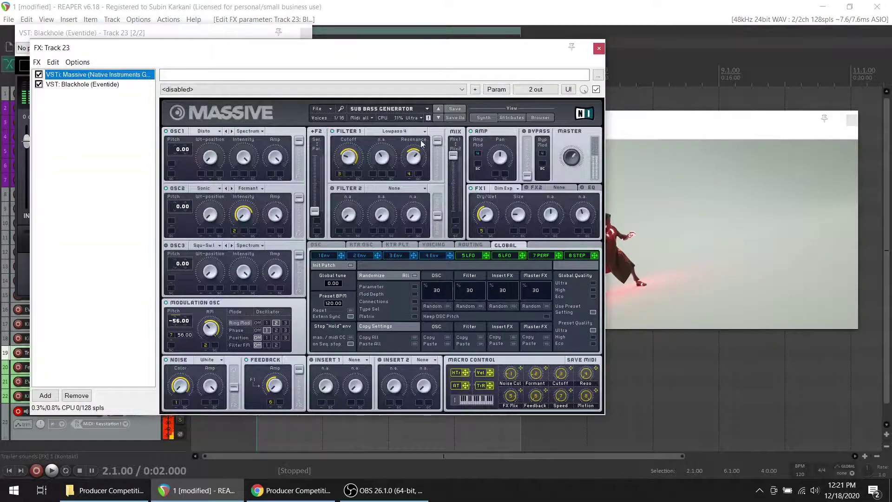
left_click(437, 118)
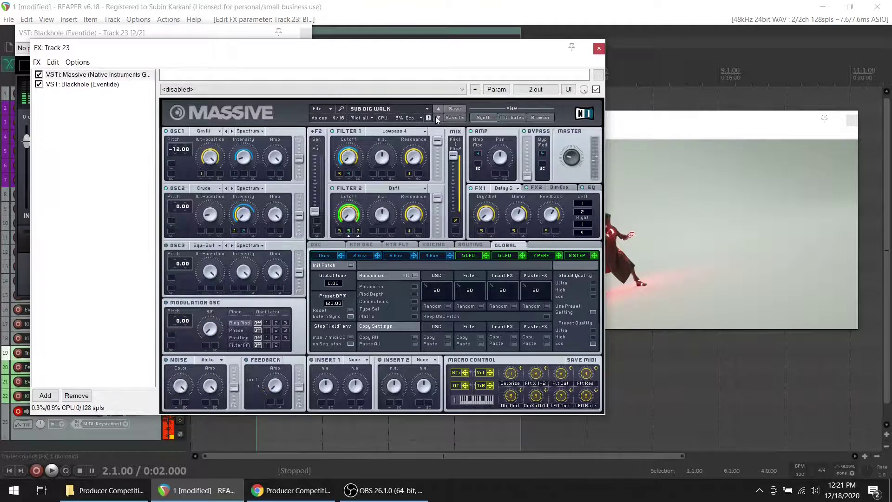
left_click(438, 117)
left_click(437, 118)
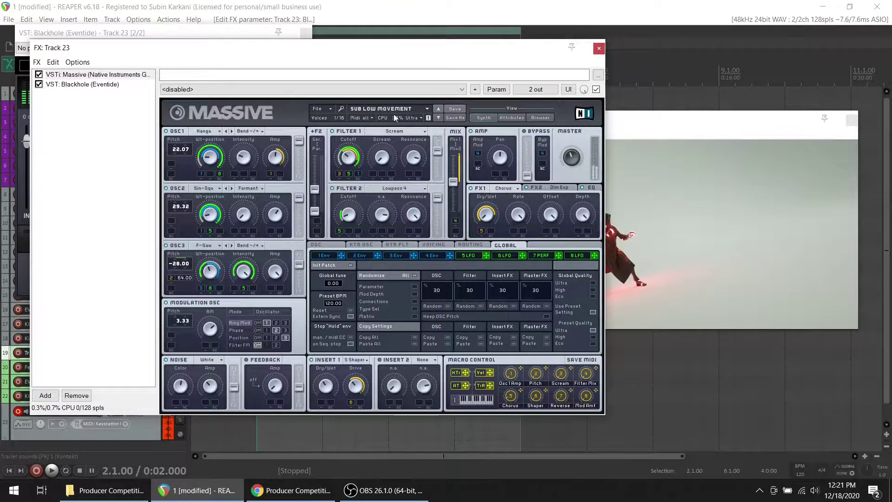
left_click_drag(385, 51, 545, 48)
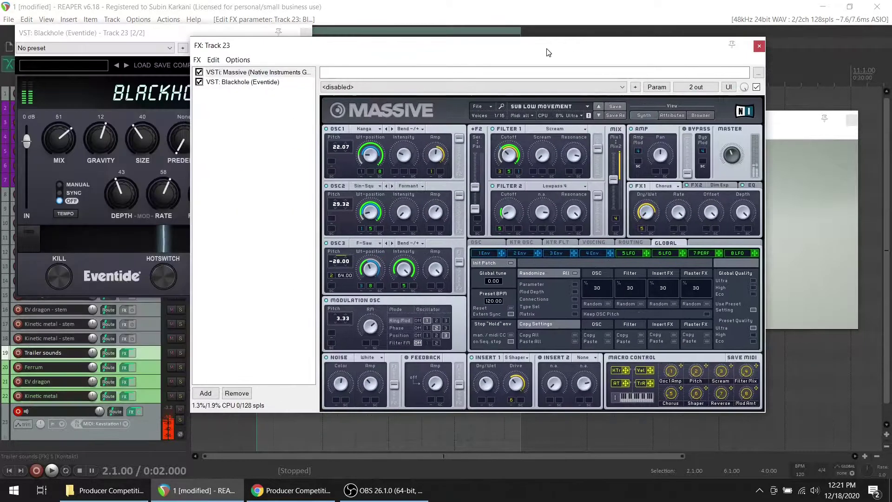
left_click(130, 413)
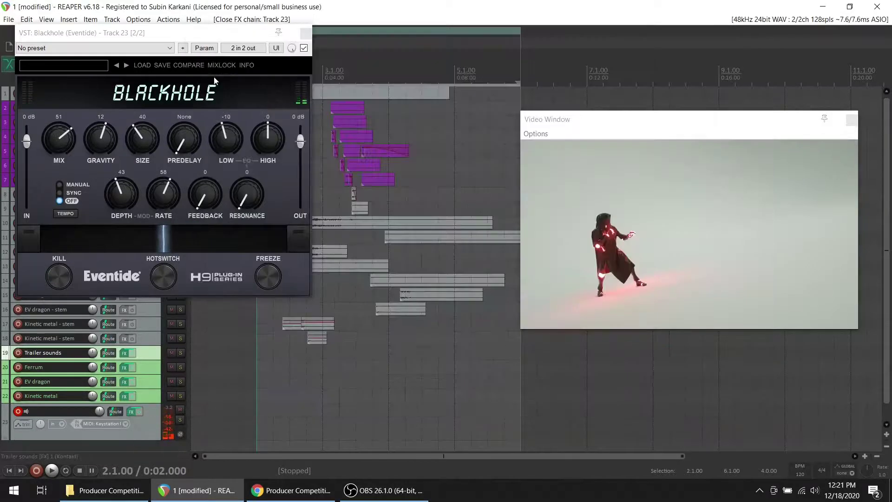
Close the separate Blackhole window and bypass Blackhole in track 23's effects chain.
left_click(302, 34)
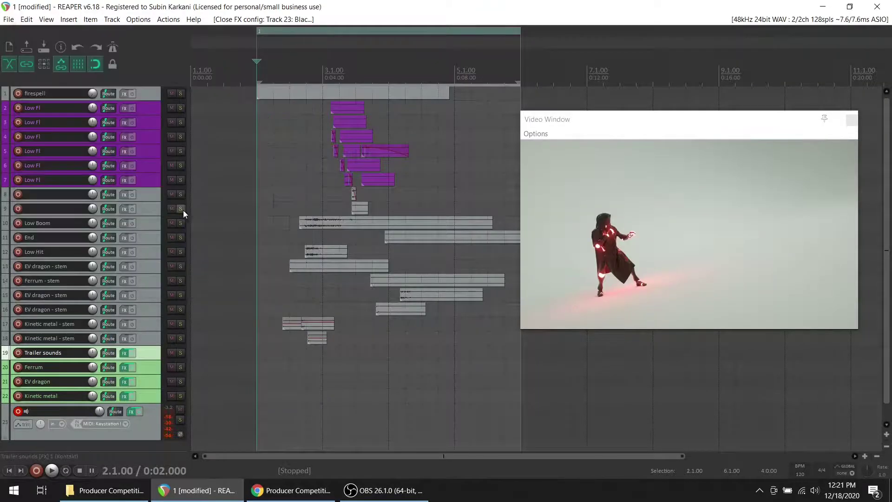
left_click(132, 412)
left_click(199, 82)
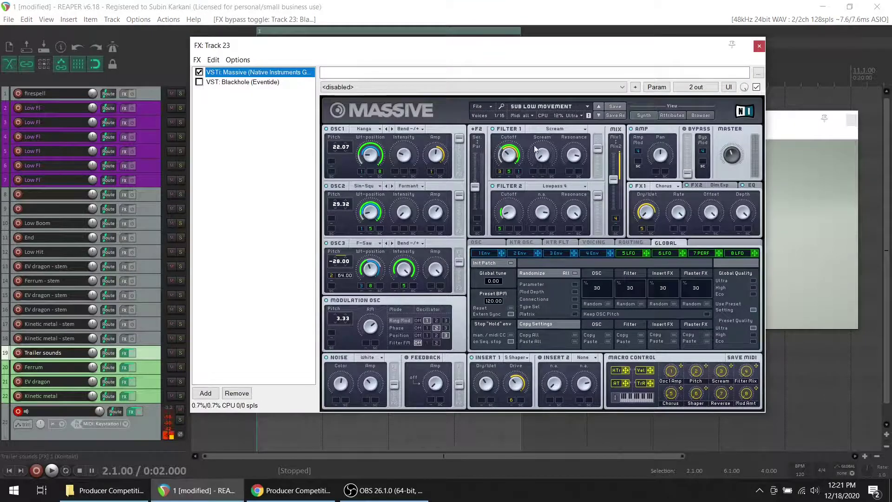
Audition Massive's following presets one by one, from Suberb Seventies through Subground, Subsonic and Summer Pad to Supressor.
left_click(599, 115)
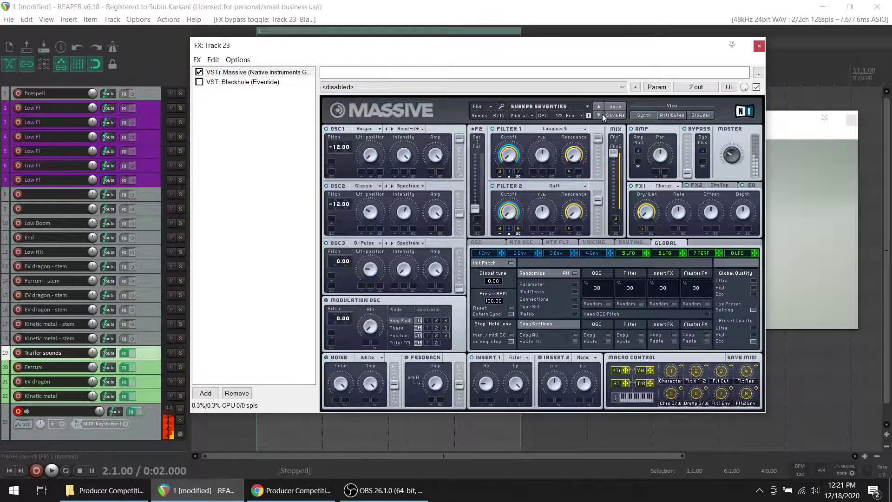
left_click(598, 115)
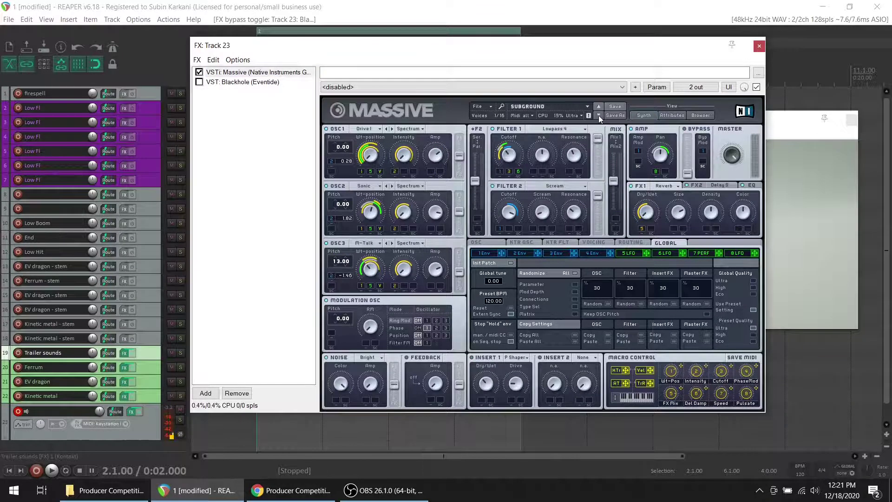
left_click(599, 116)
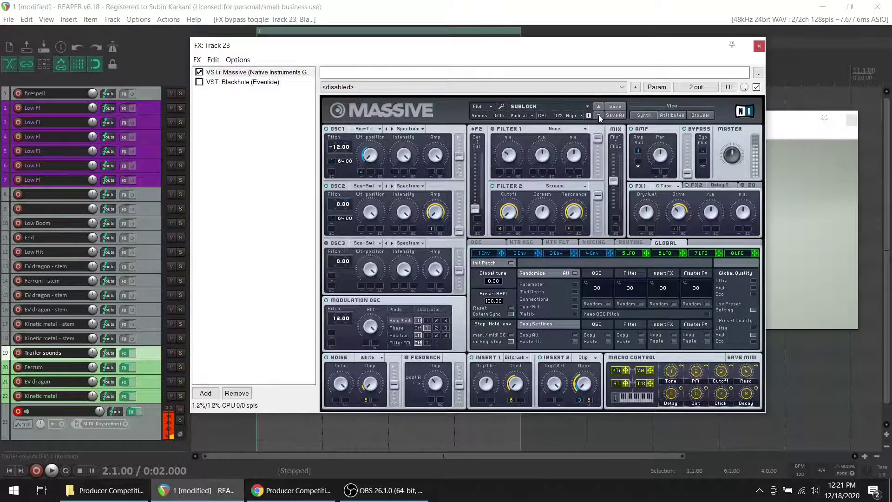
left_click(599, 115)
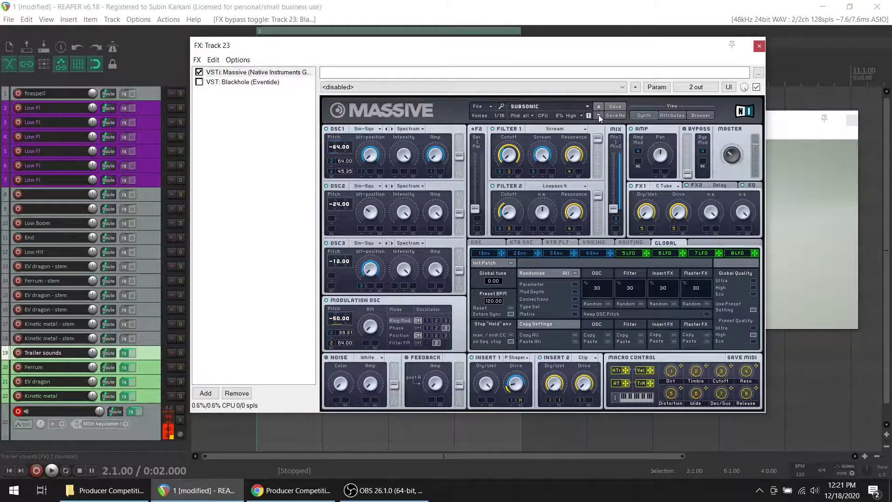
left_click(598, 115)
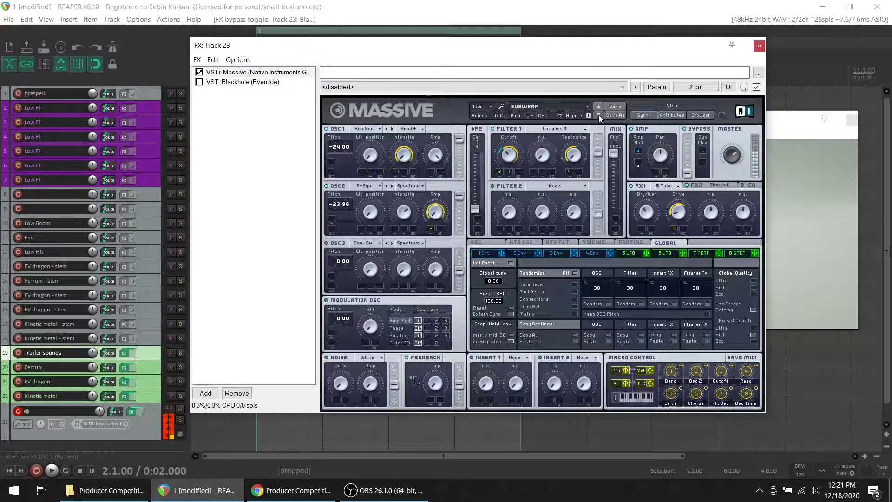
left_click(599, 115)
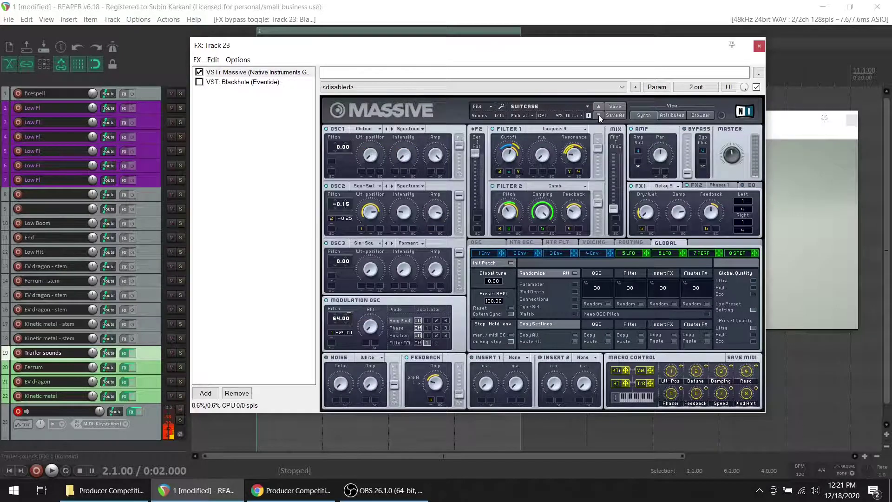
left_click(598, 115)
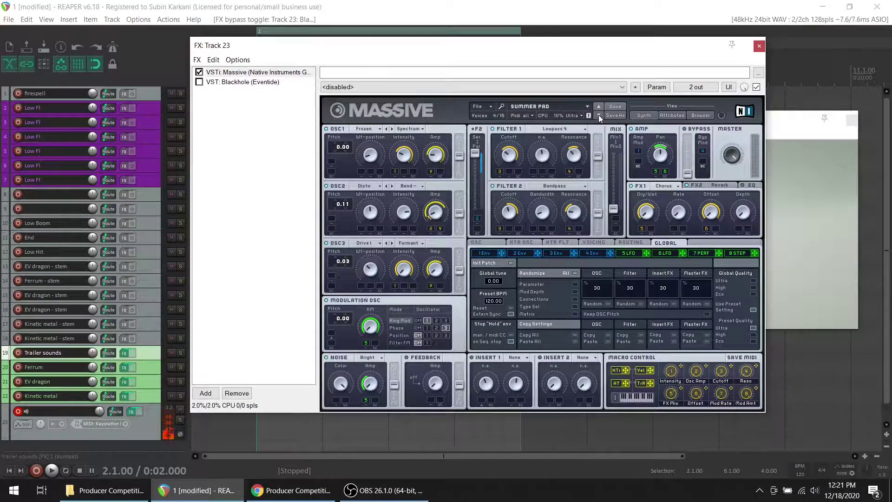
left_click(599, 115)
left_click(598, 115)
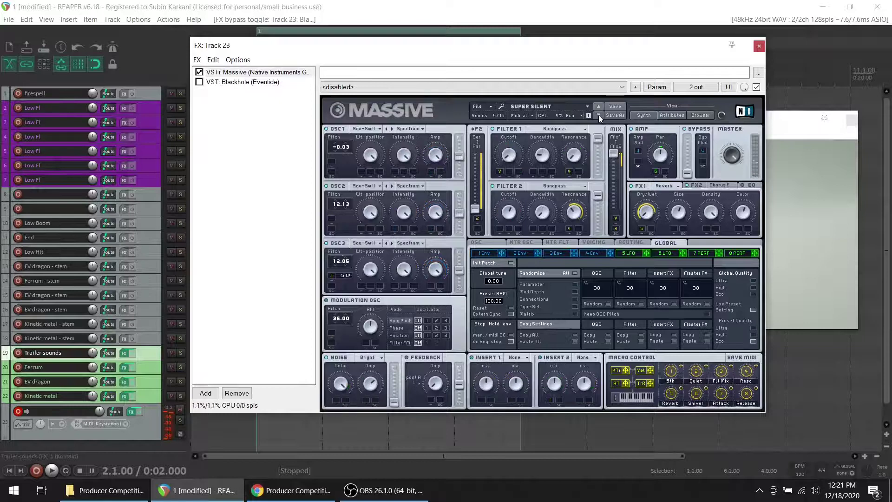
left_click(599, 116)
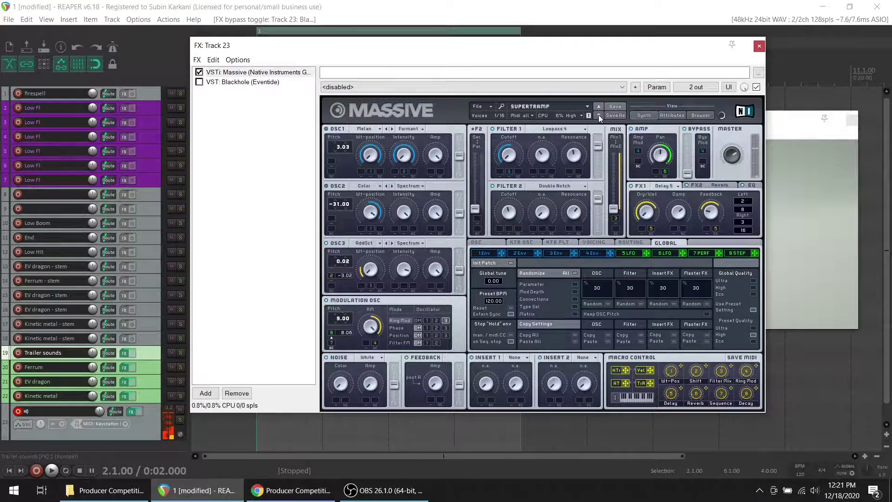
left_click(599, 115)
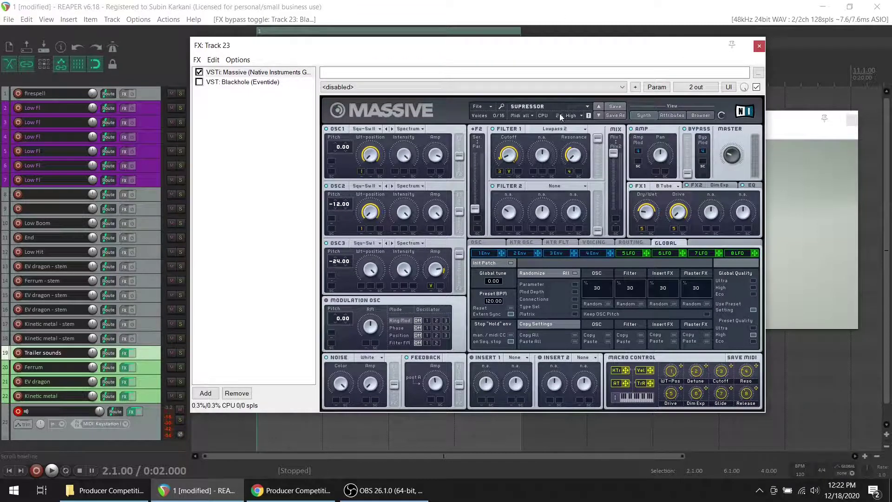
Remove Massive from track 23's effects chain and add the Massive X synth instead.
left_click(280, 73)
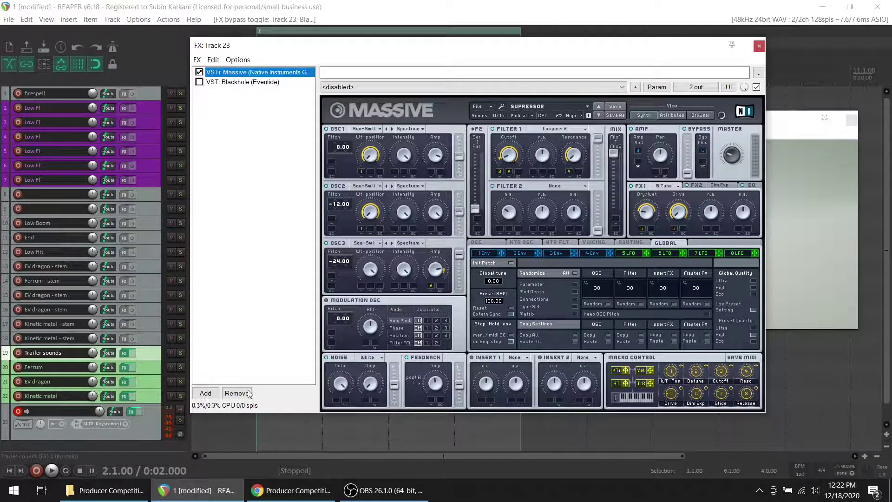
left_click(237, 393)
left_click(206, 318)
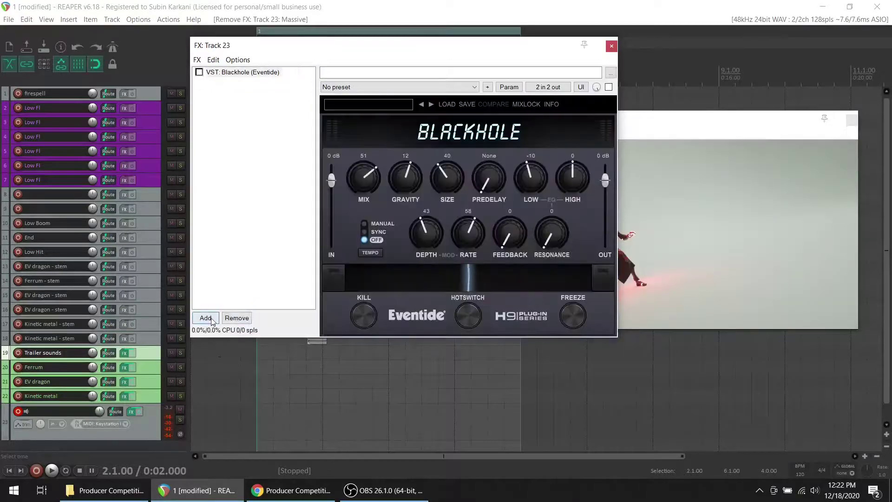
type("massi")
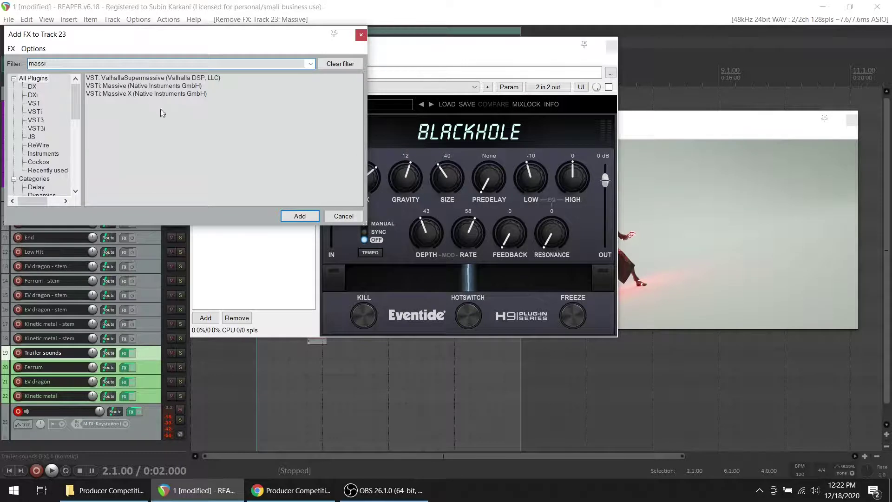
left_click(166, 95)
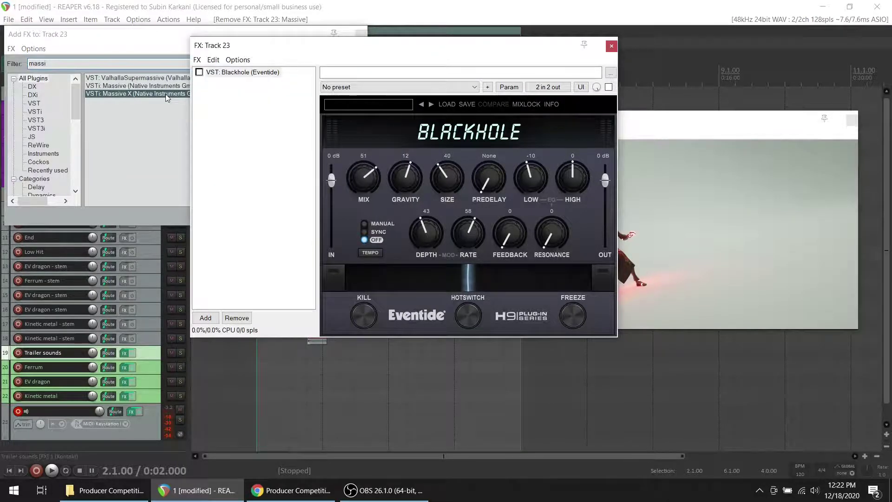
double_click(165, 93)
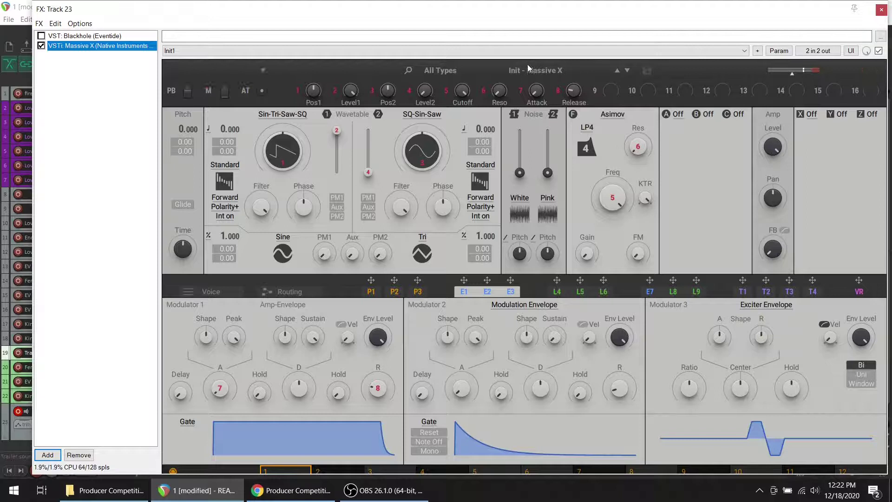
Filter Massive X's presets to Sound Effects and audition Whip It, Taser Reel and Tape Motor Damage.
left_click(528, 68)
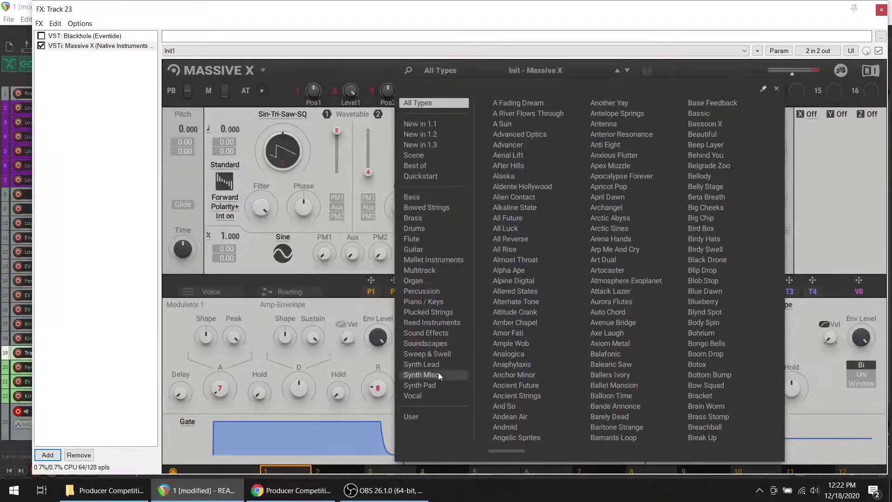
left_click(435, 337)
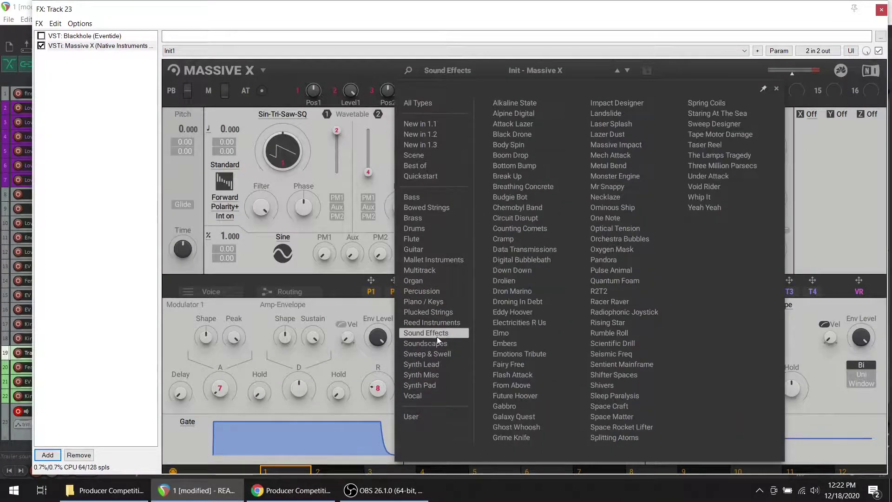
left_click(709, 197)
left_click(716, 186)
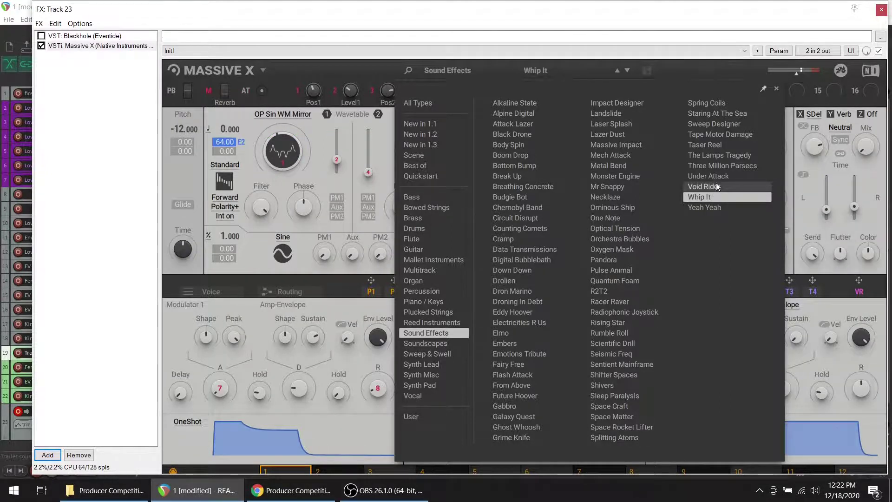
left_click(715, 148)
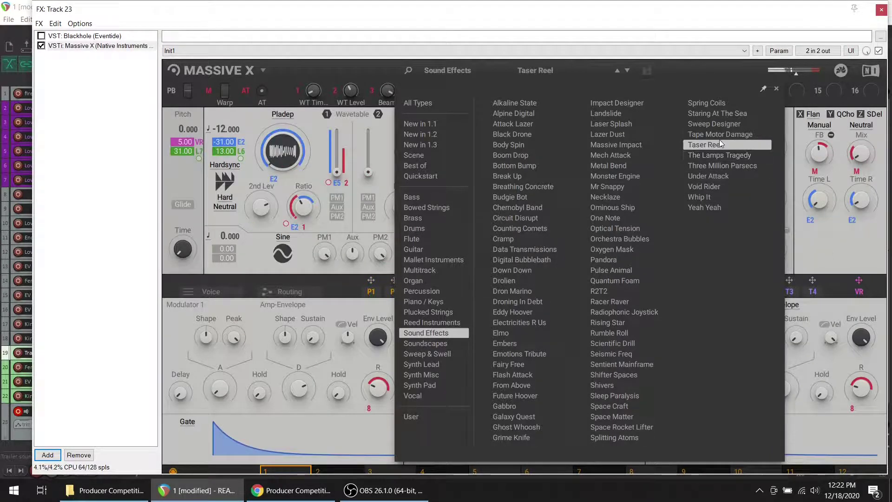
left_click(723, 138)
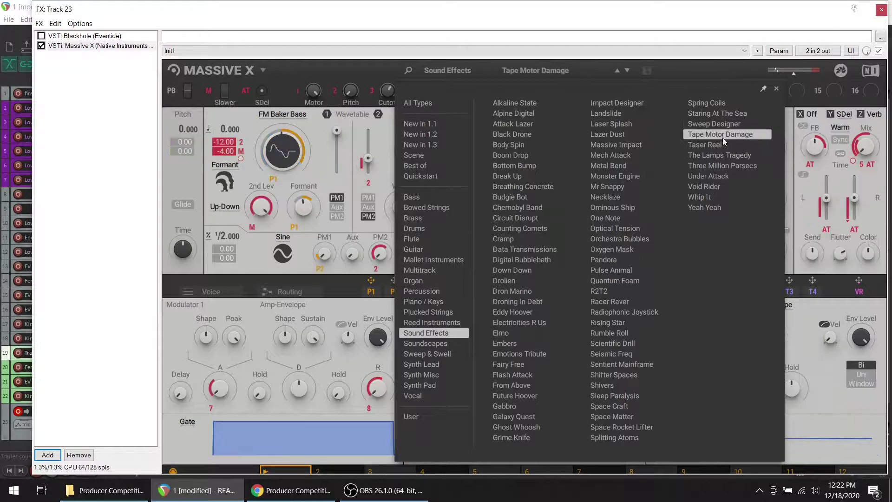
Compare the Sweep Designer and Staring At The Sea presets, returning to Sweep Designer.
left_click(724, 125)
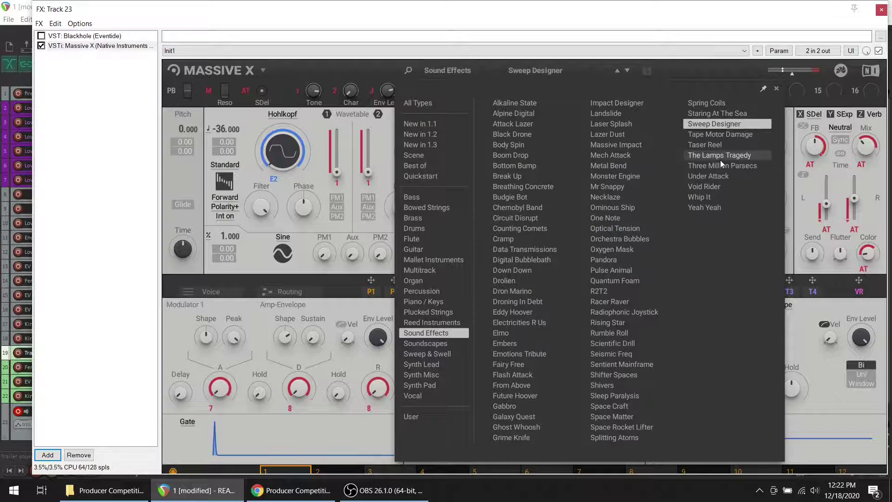
left_click(732, 113)
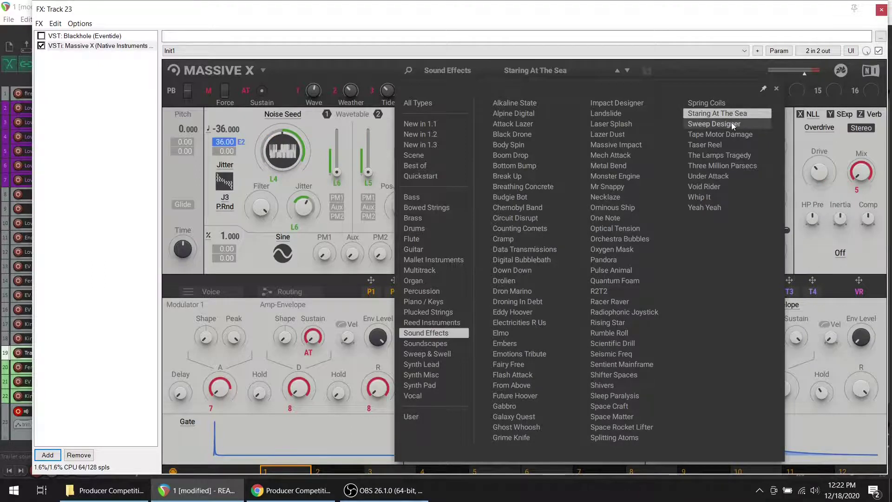
left_click(731, 123)
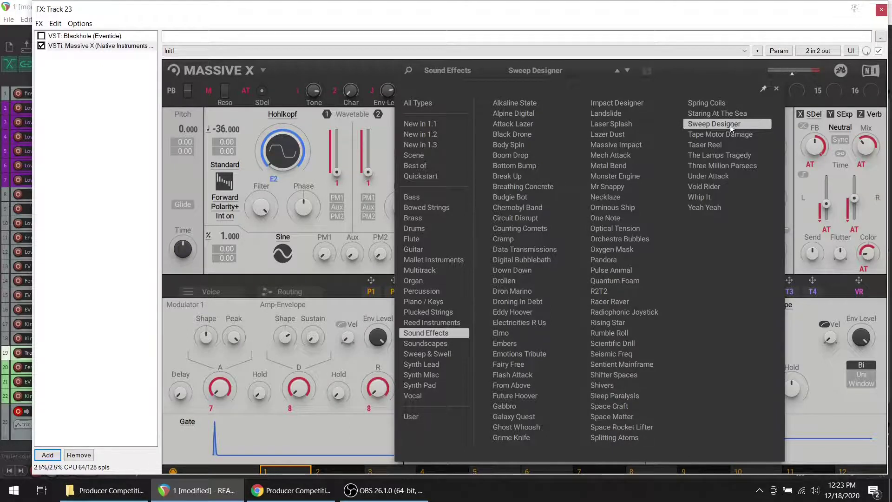
Audition the Sound Effects presets Staring At The Sea, Spring Coils, Space Matter, Sleep Paralysis, Shifter Spaces, Rumble Roll and Quantum Foam.
left_click(731, 115)
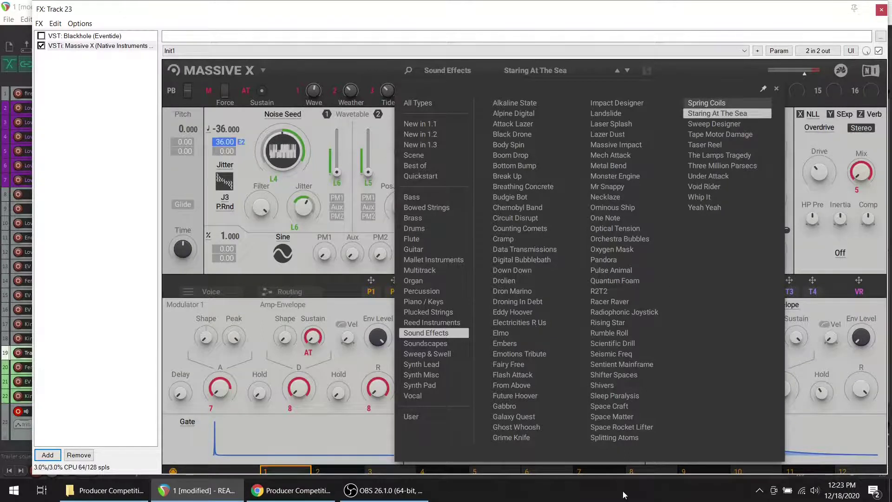
key("Up")
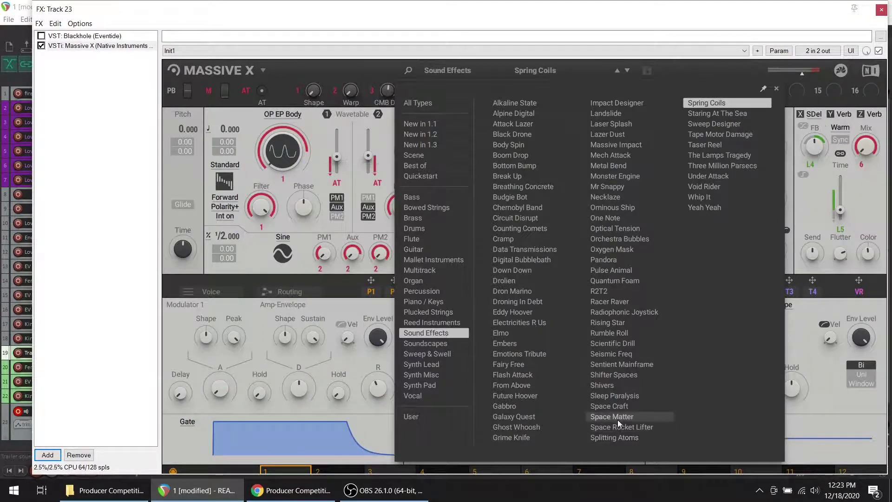
left_click(618, 419)
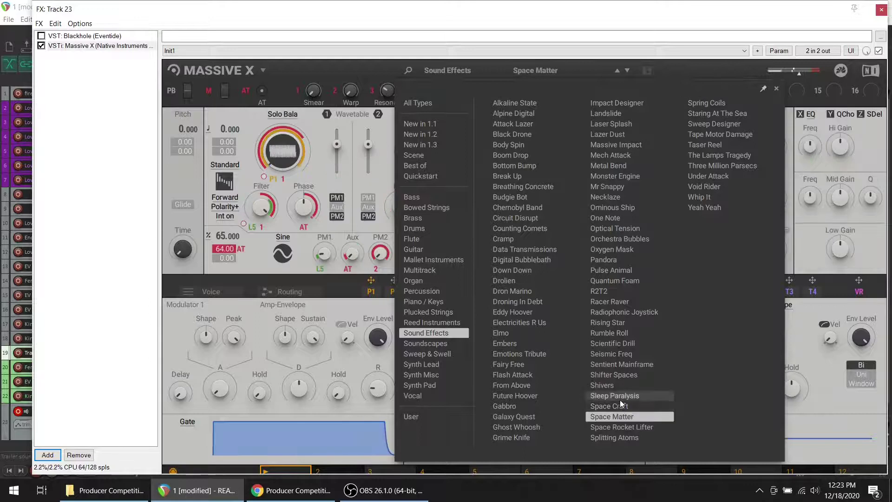
left_click(608, 387)
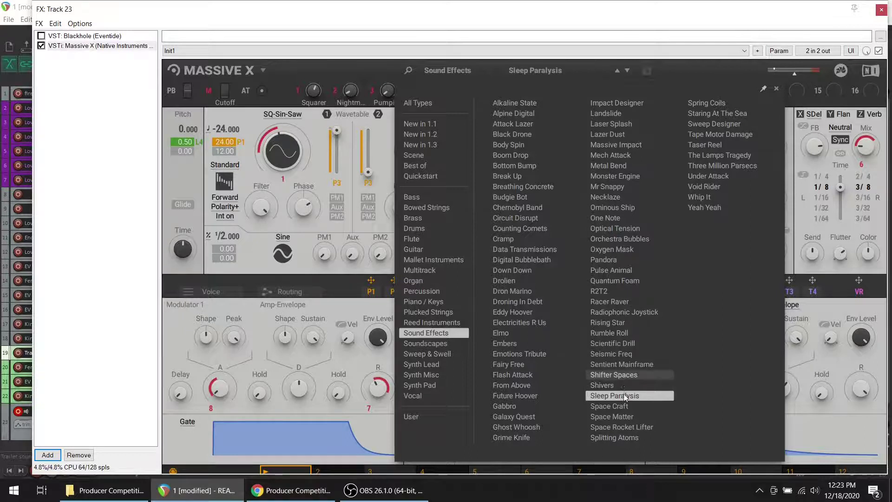
left_click(619, 374)
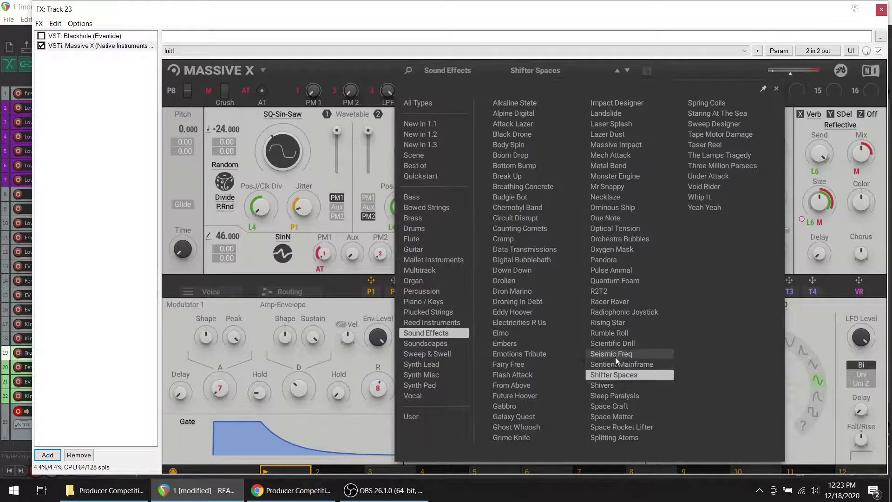
left_click(609, 333)
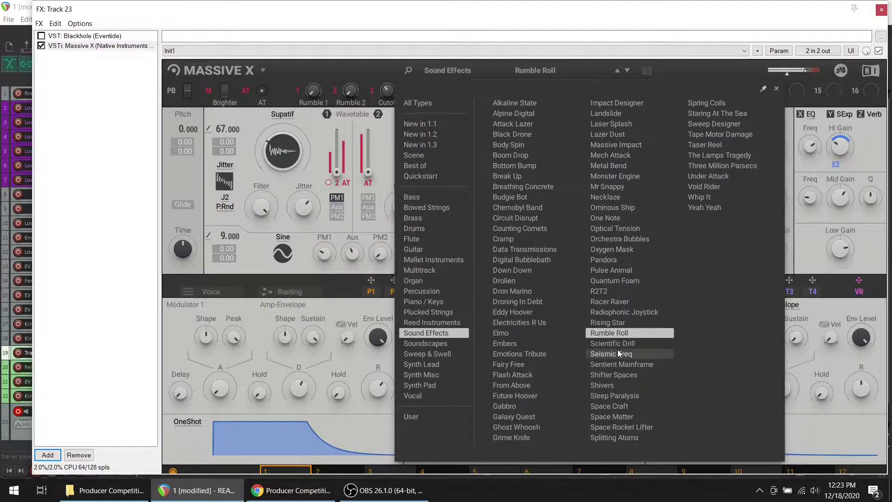
left_click(615, 282)
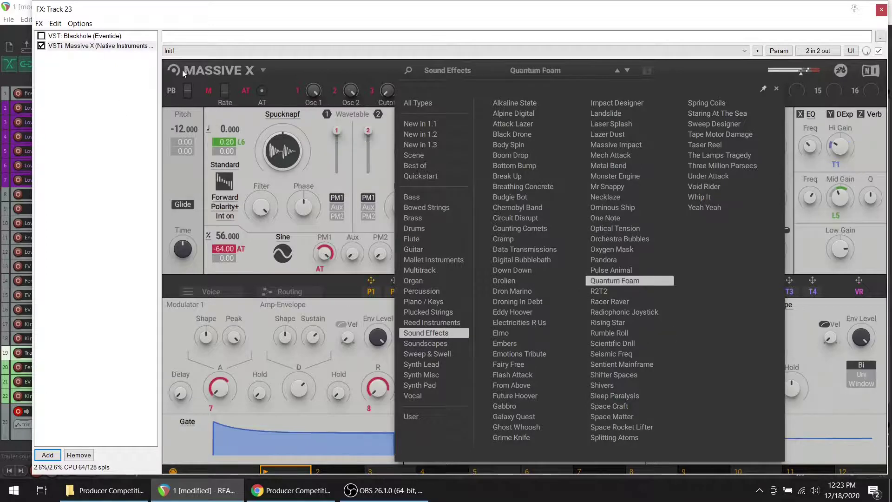
Remove the Blackhole reverb from track 23's effects chain, keeping Massive X.
left_click(113, 36)
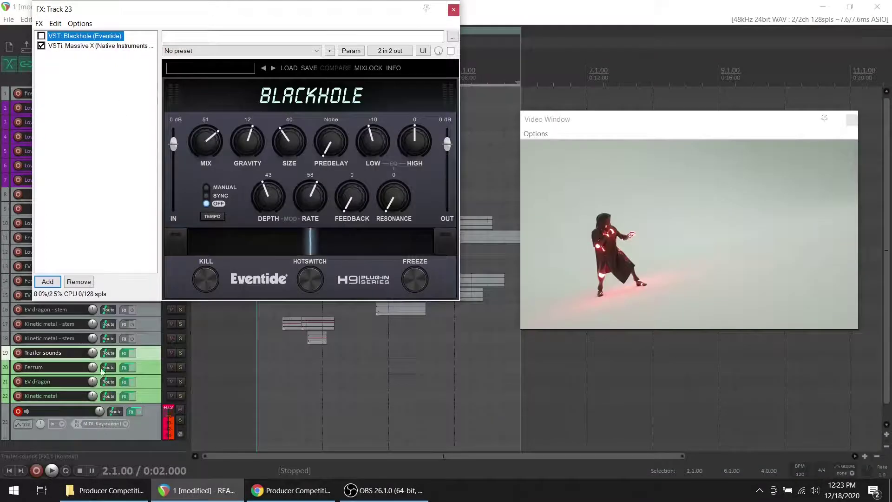
left_click(79, 282)
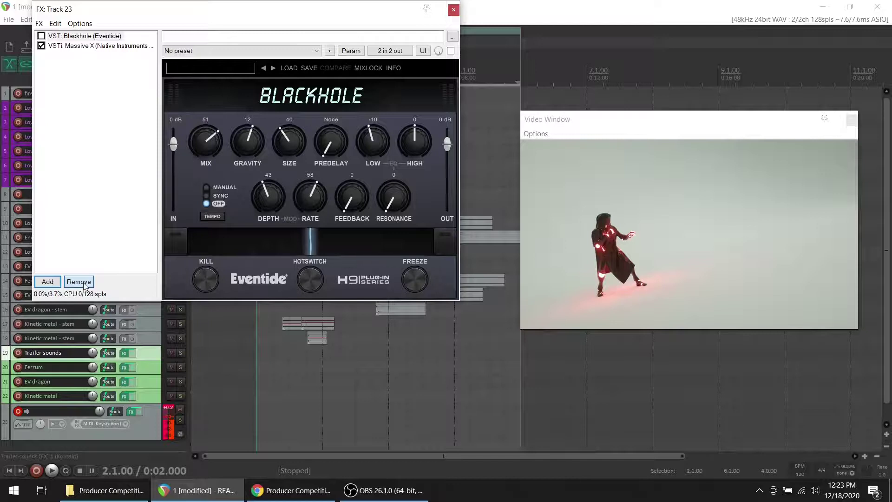
left_click(78, 281)
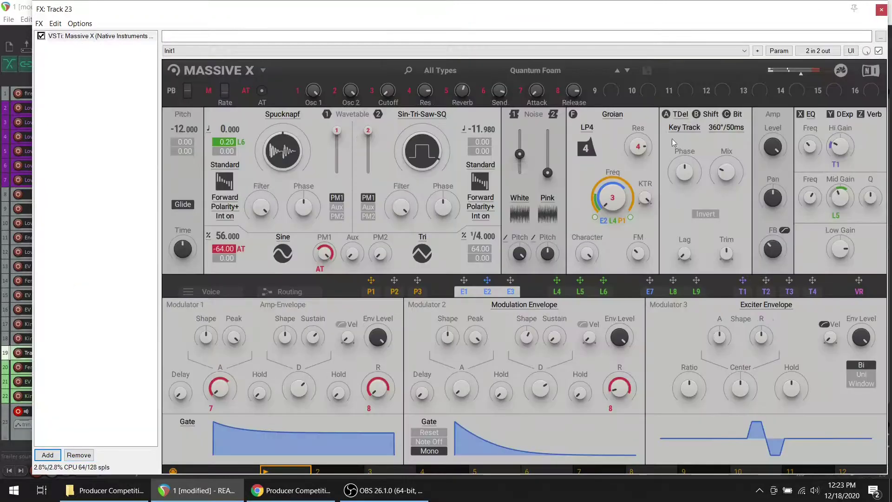
Filter Massive X's presets to Sound Effects again and audition Pulse Animal, Massive Impact, Landslide and Impact Designer.
left_click(550, 75)
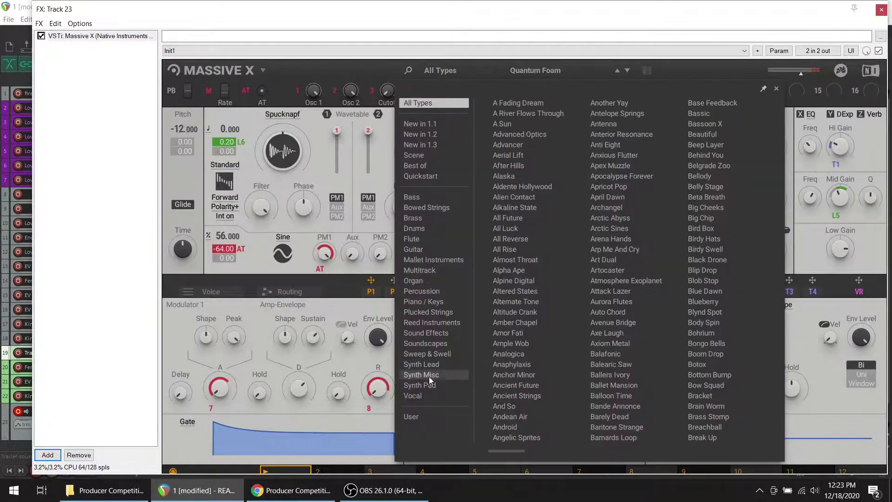
left_click(445, 334)
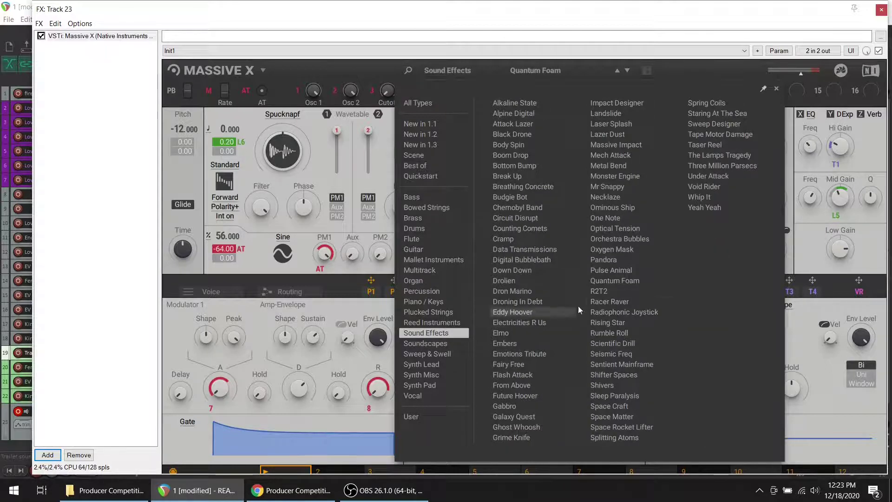
left_click(626, 269)
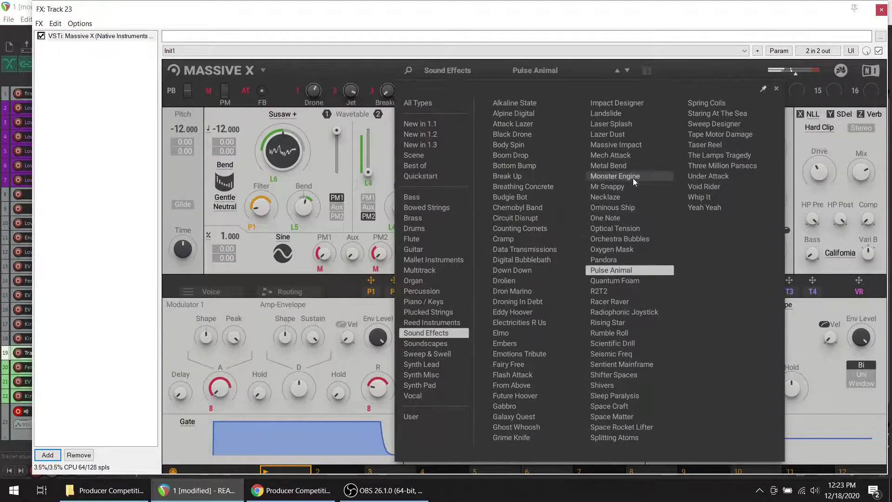
left_click(626, 148)
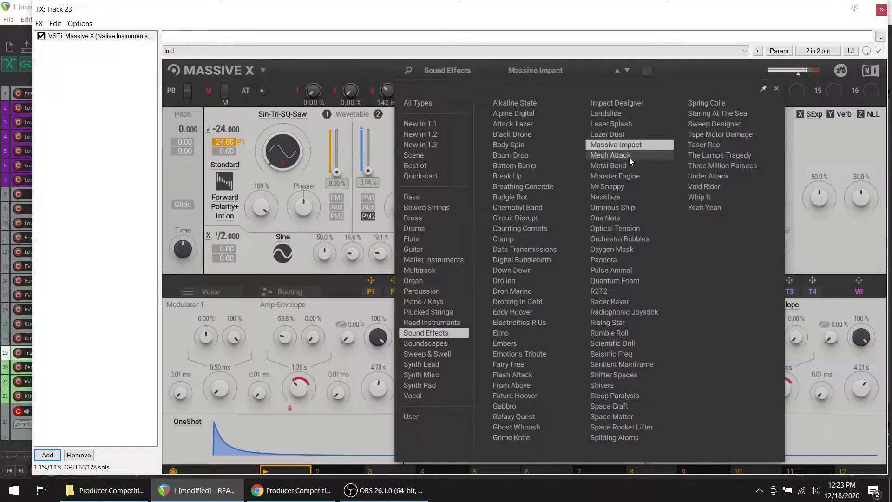
left_click(612, 116)
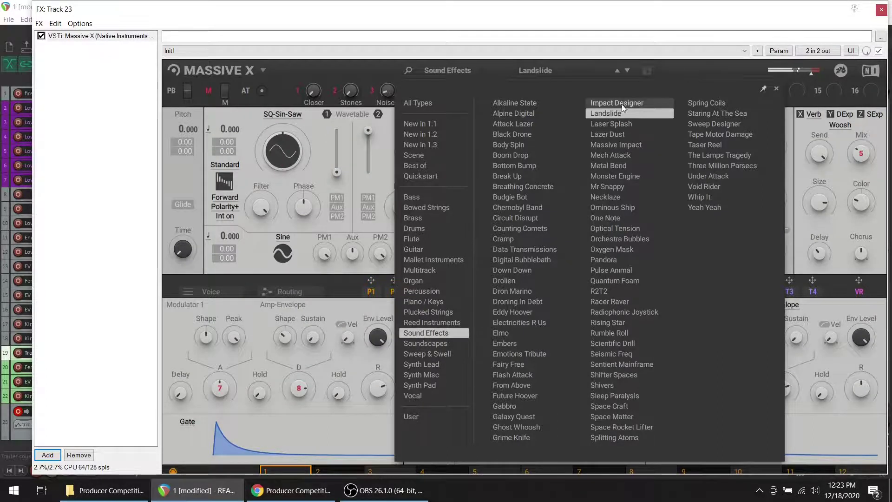
left_click(621, 106)
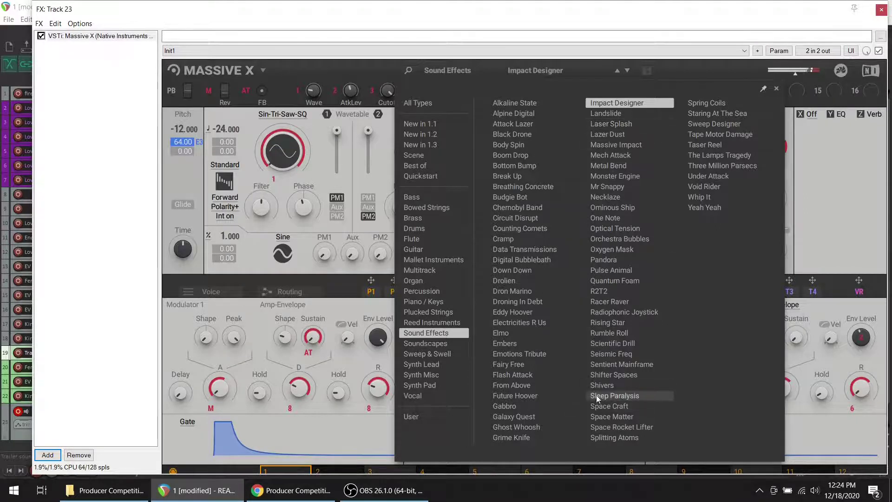
Audition Grime Knife, Ghost Whoosh, Galaxy Quest, Future Hoover and Flash Attack, and settle on the Future Hoover preset.
left_click(536, 438)
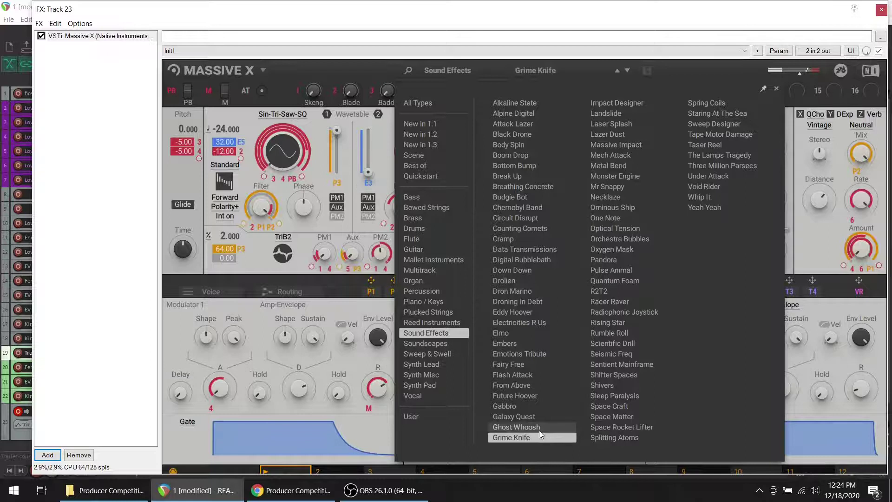
left_click(539, 430)
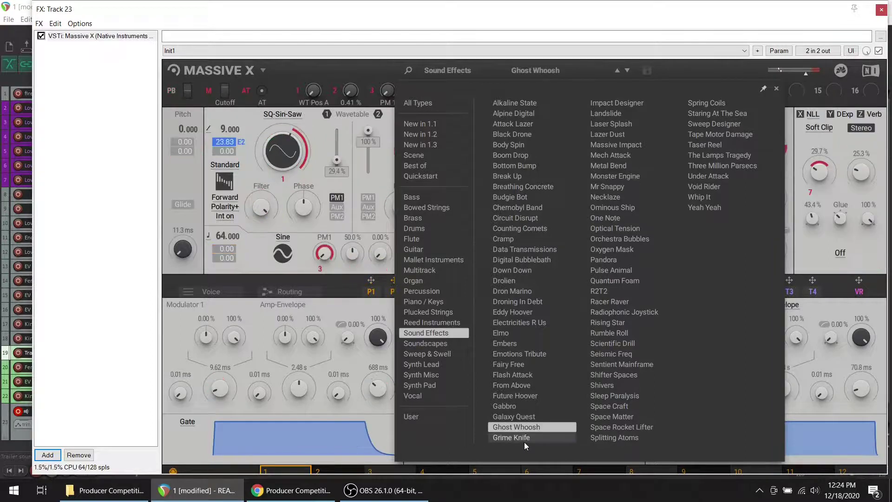
left_click(513, 413)
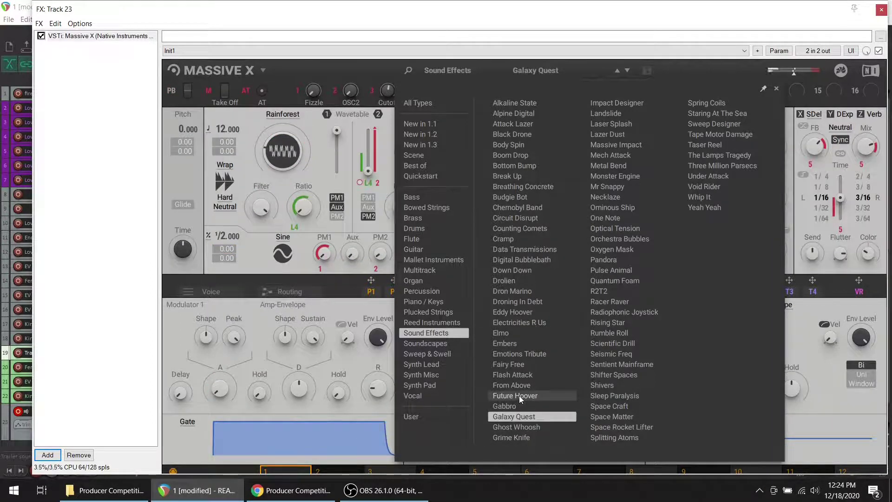
left_click(520, 395)
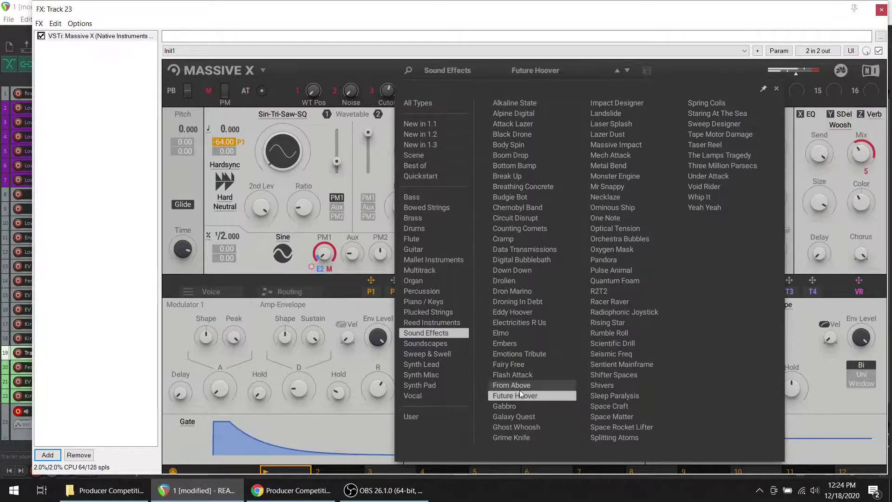
left_click(523, 377)
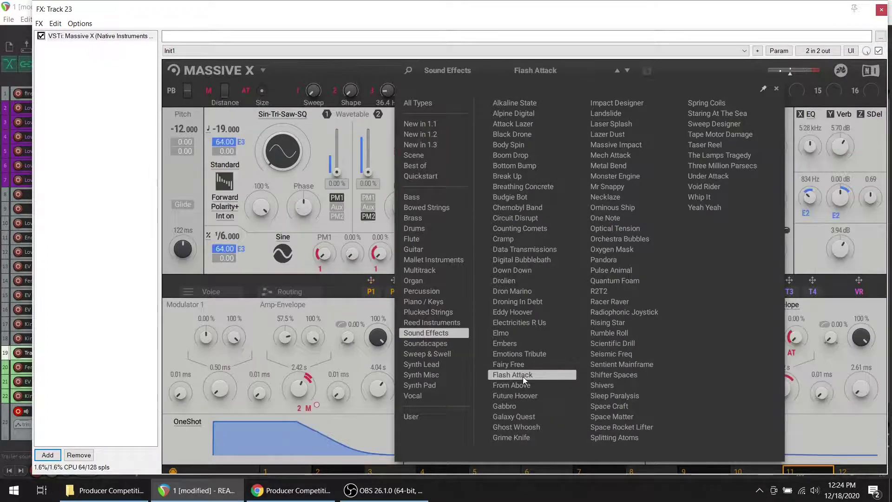
left_click(525, 398)
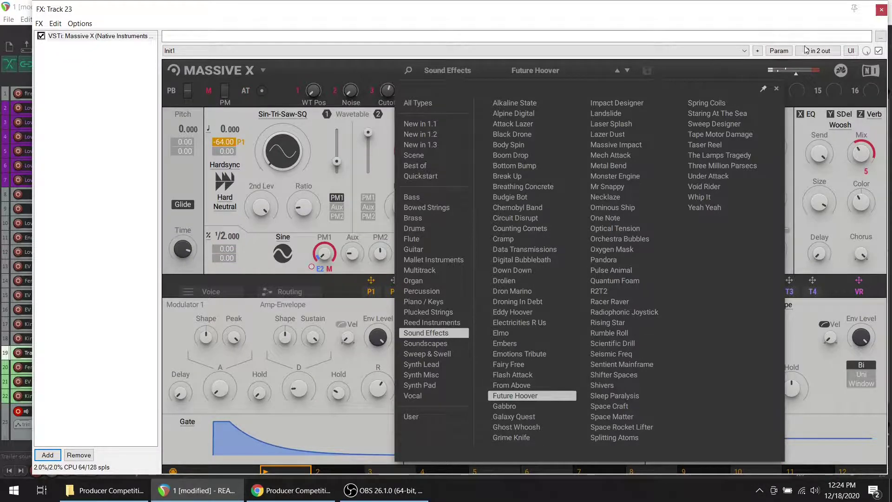
Close track 23's effects chain and record a short MIDI take on that track starting from 1.2.00.
left_click(882, 9)
left_click(201, 293)
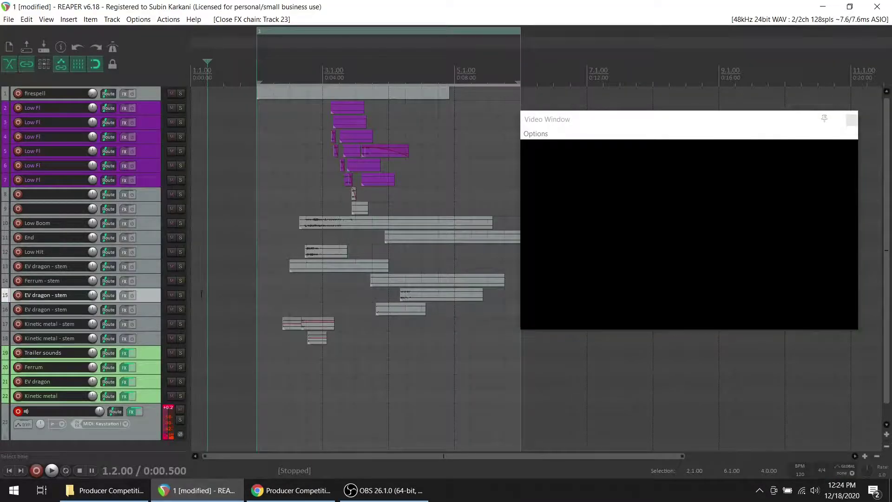
key("ctrl+r")
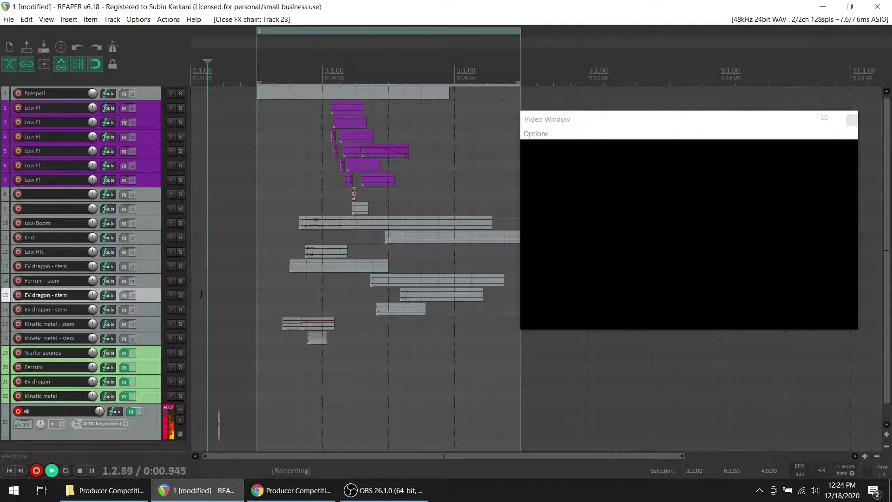
key("space")
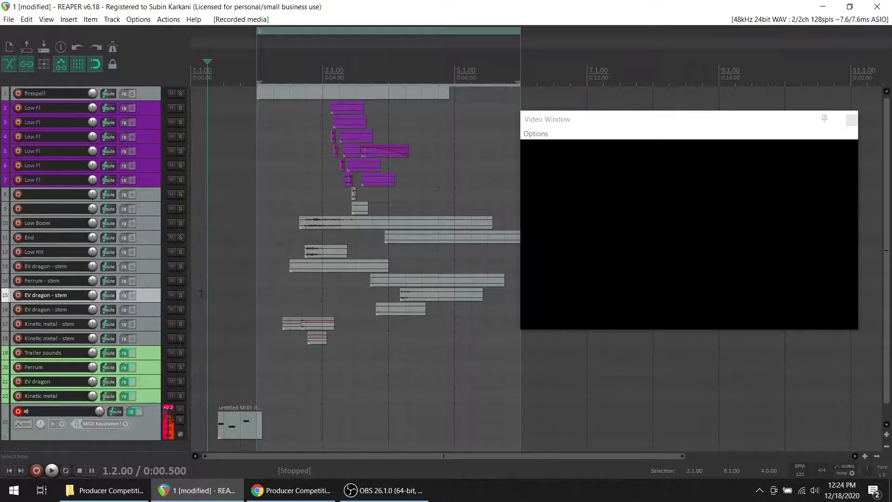
Render track 23 with the recorded MIDI item to a stereo stem track, muting the original.
scroll(280, 436, "up", 5)
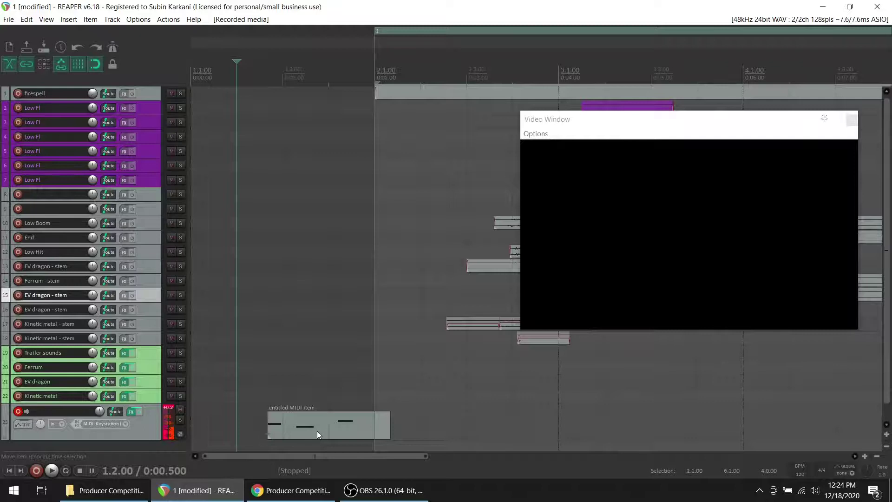
right_click(147, 427)
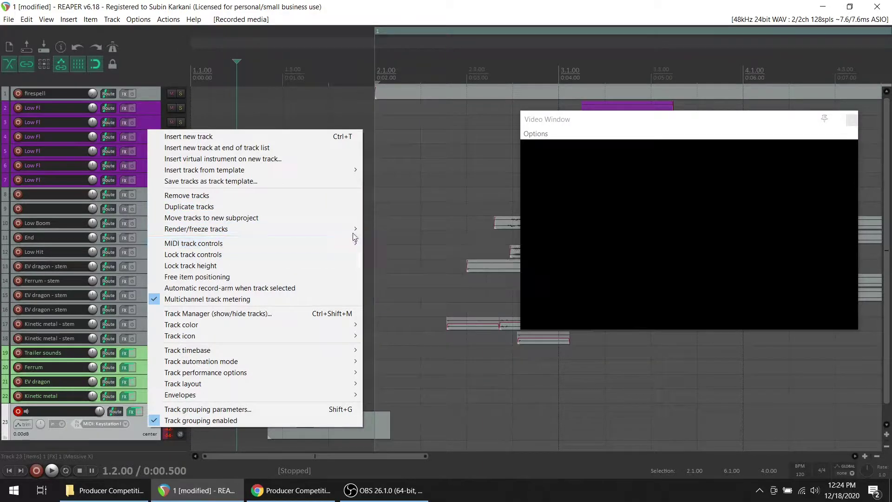
mouse_move(356, 230)
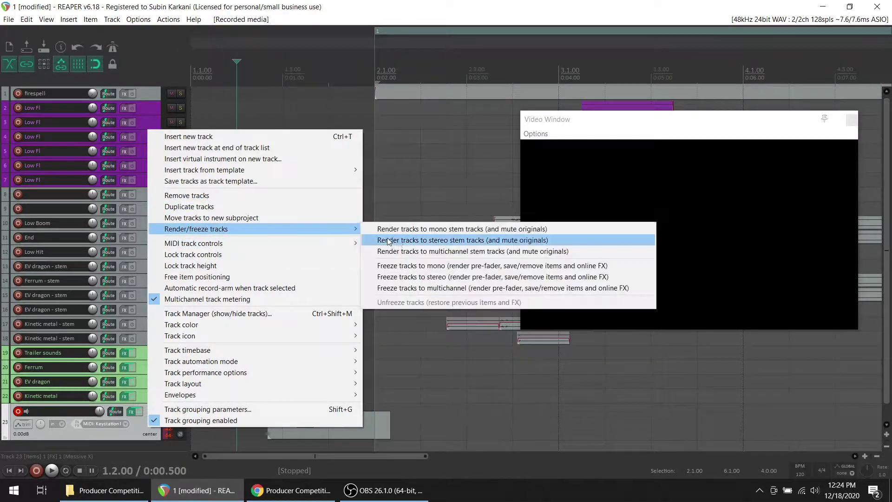
left_click(436, 242)
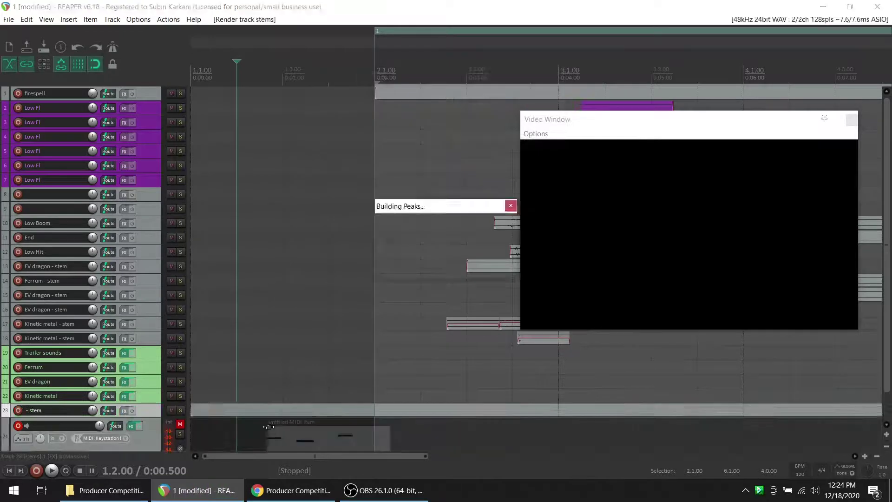
Unmute the original Massive X track and delete its recorded MIDI item.
left_click(180, 424)
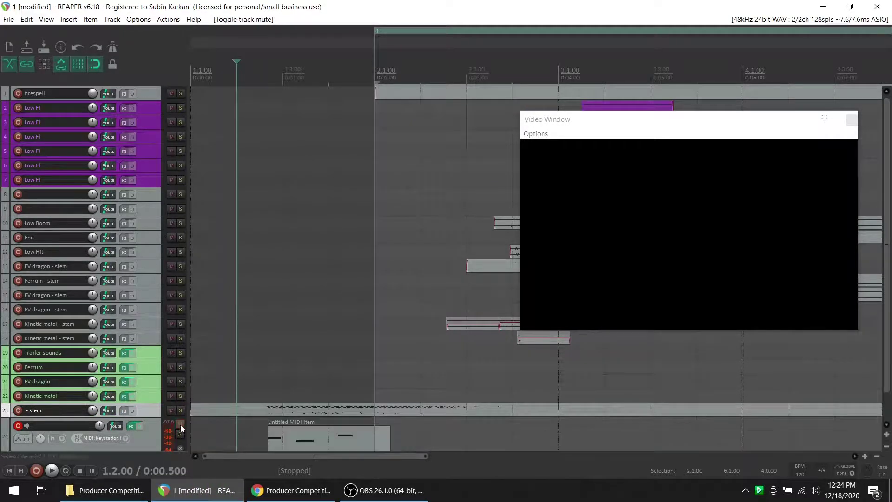
left_click(280, 433)
key("Delete")
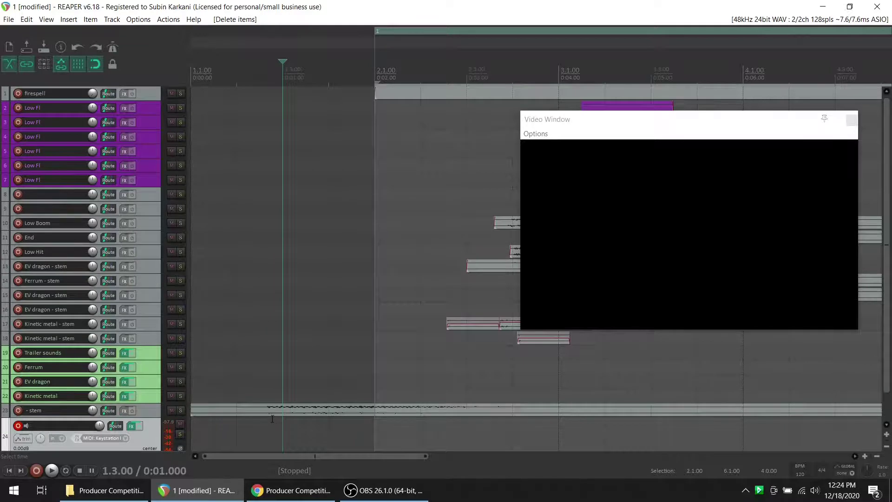
Play back the rendered stem from 1.2.00 and 1.3.00, and delete the audio item on the new stem track.
key("space")
key("space")
left_click(259, 390)
key("space")
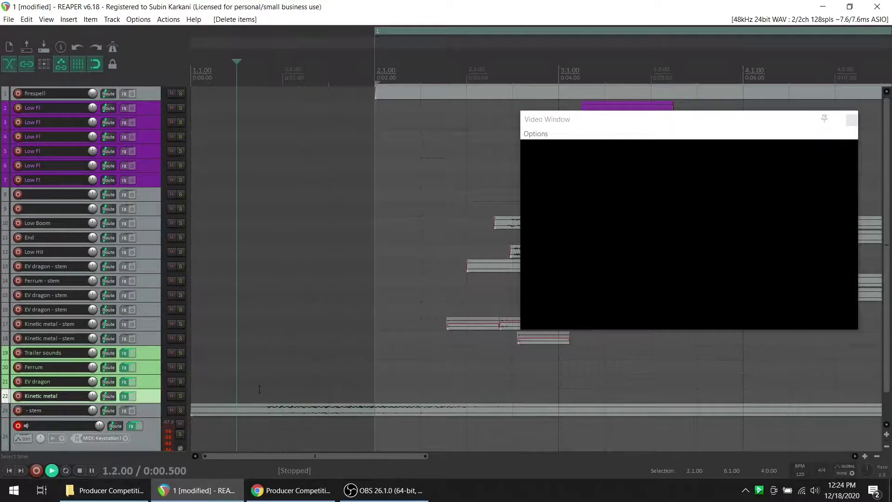
left_click(273, 398)
key("space")
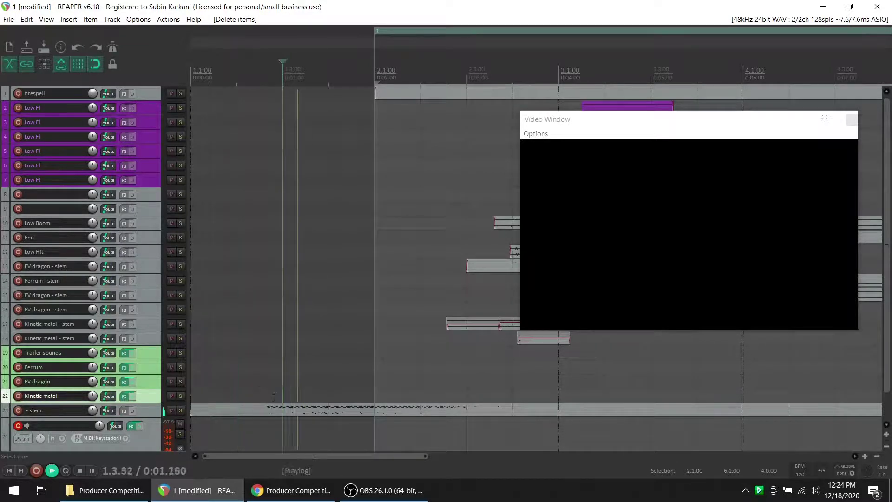
key("space")
left_click(284, 409)
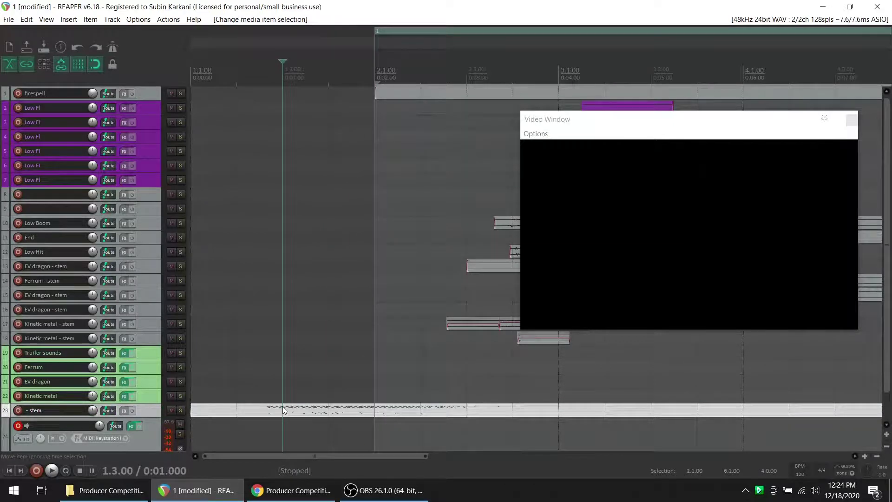
key("Delete")
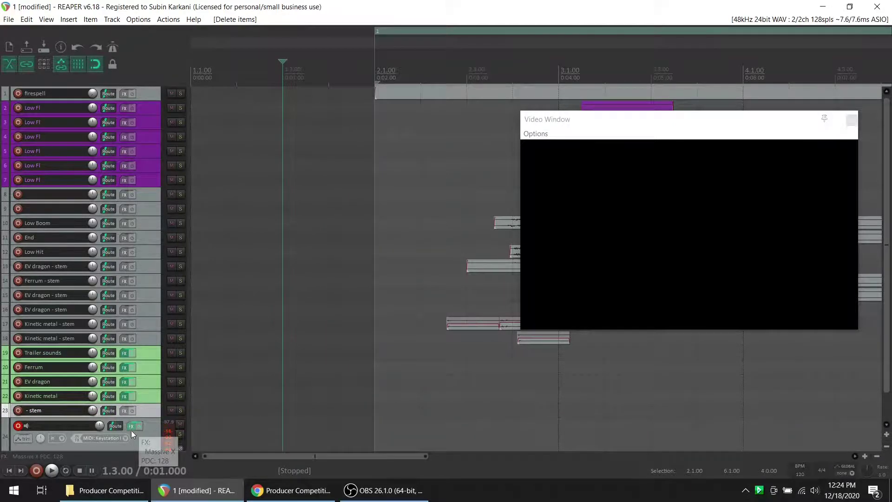
Open Massive X on track 24 and audition the Sound Effects presets Elmo, Droning In Debt, Cramp, Budgie Bot, Body Spin and Attack Lazer.
left_click(131, 430)
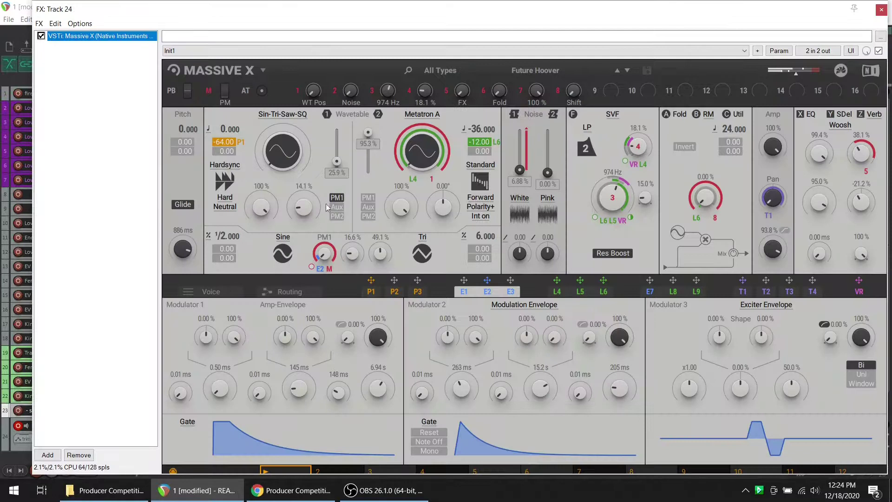
left_click(549, 71)
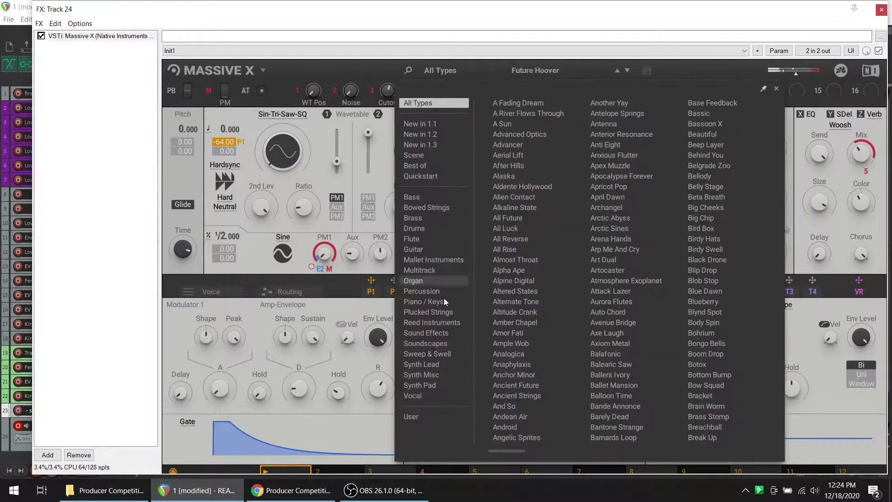
left_click(434, 334)
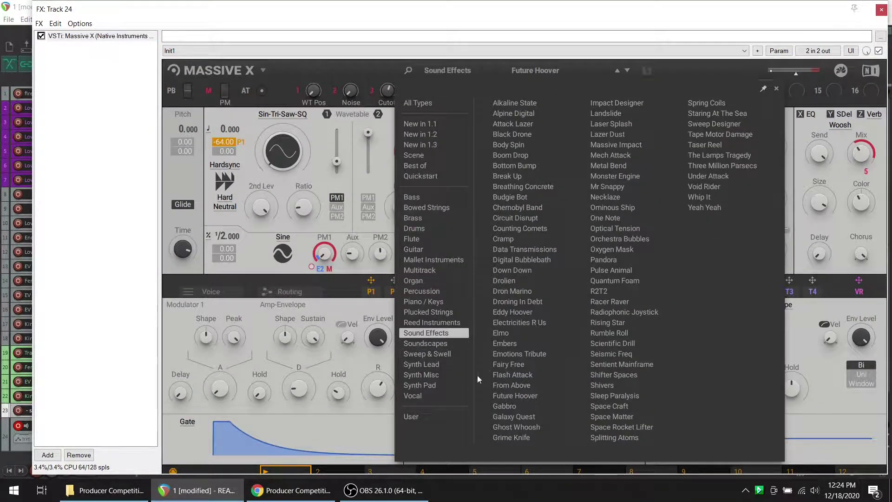
left_click(515, 331)
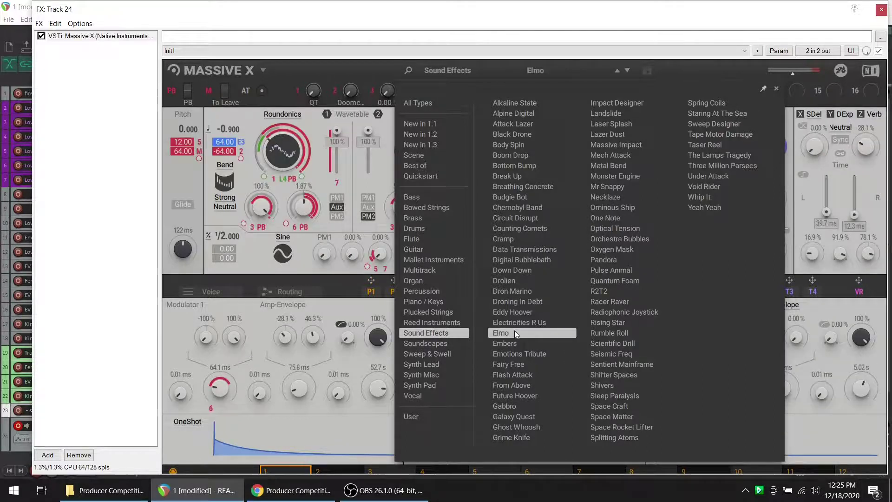
left_click(524, 302)
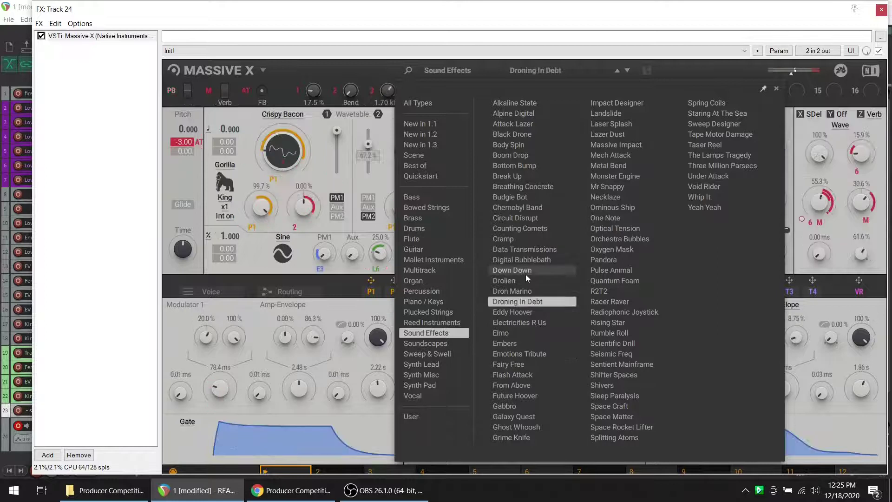
left_click(526, 236)
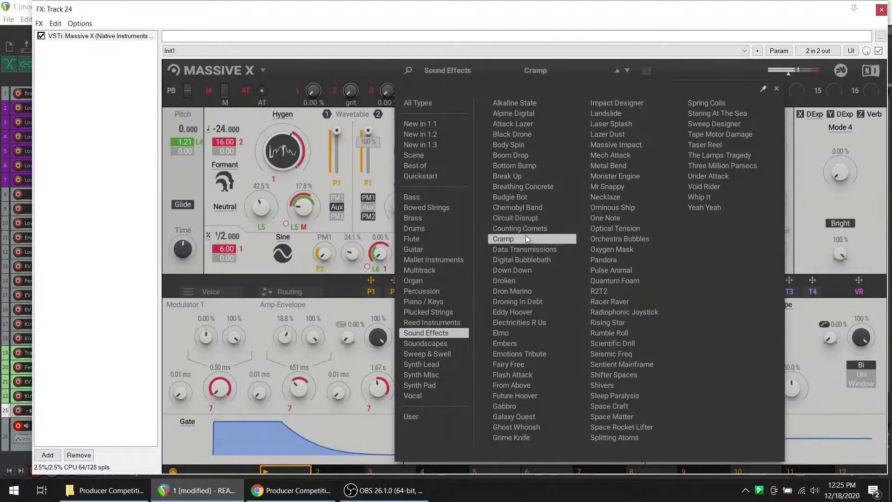
left_click(523, 199)
left_click(518, 147)
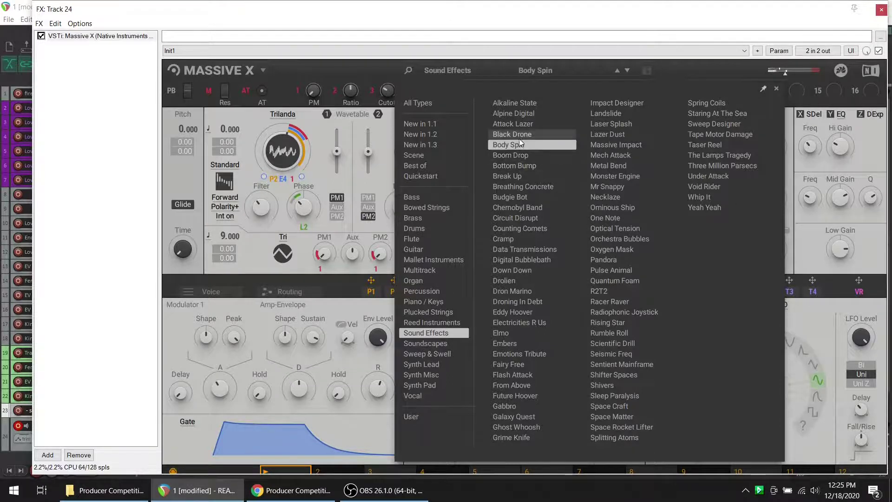
left_click(523, 125)
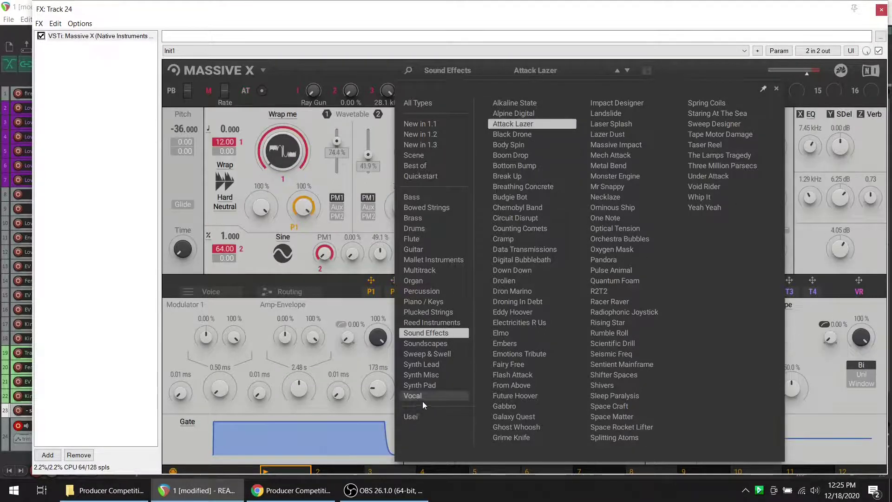
Browse the Soundscapes, Sweep & Swell and Percussion preset categories, auditioning the Base Feedback soundscape.
left_click(433, 344)
left_click(450, 354)
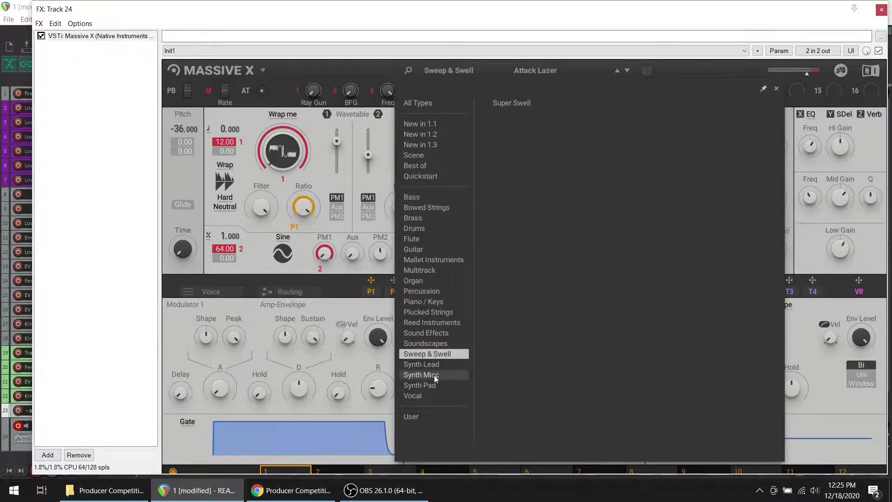
left_click(442, 344)
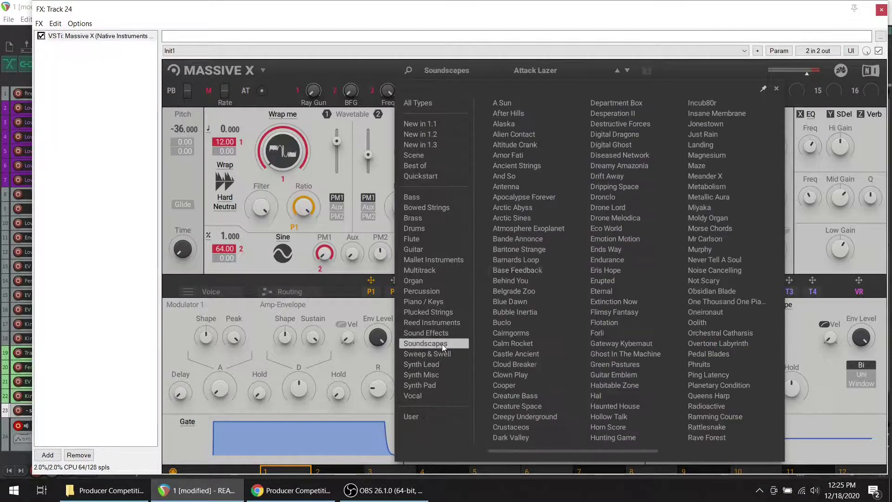
left_click(563, 275)
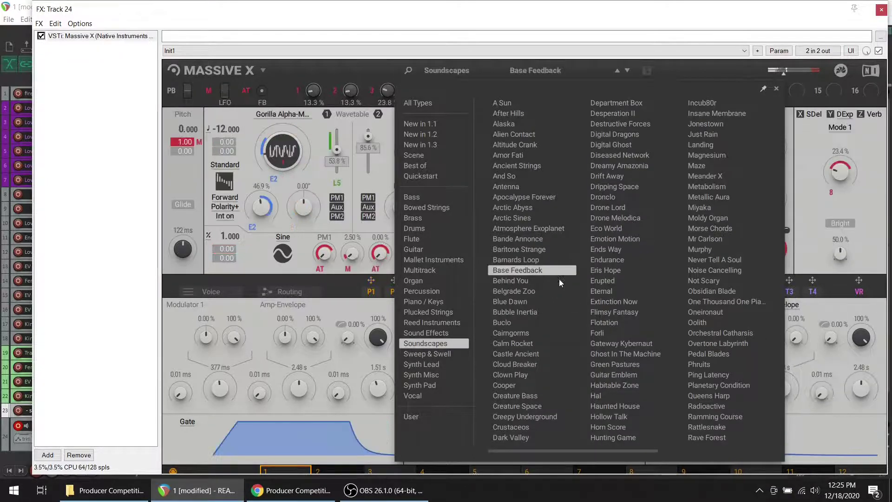
left_click(424, 292)
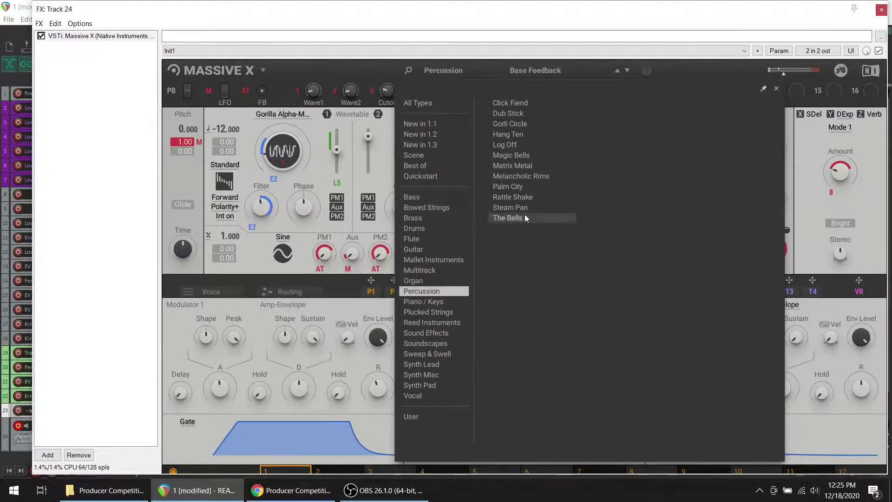
Audition the Bass presets Alpha Ape, Wub Goo, Wafty, Titanic Eight, Sub Pop, Sublogg, Saw Star and Rip Tear.
left_click(420, 198)
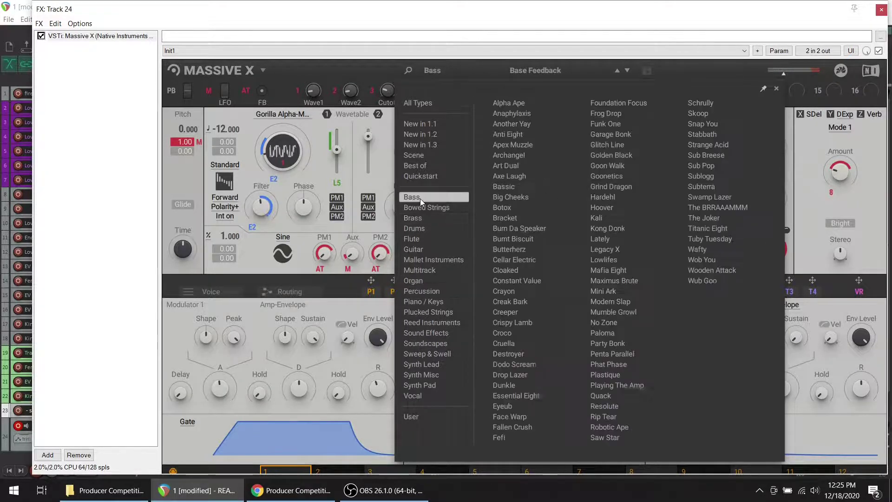
left_click(526, 101)
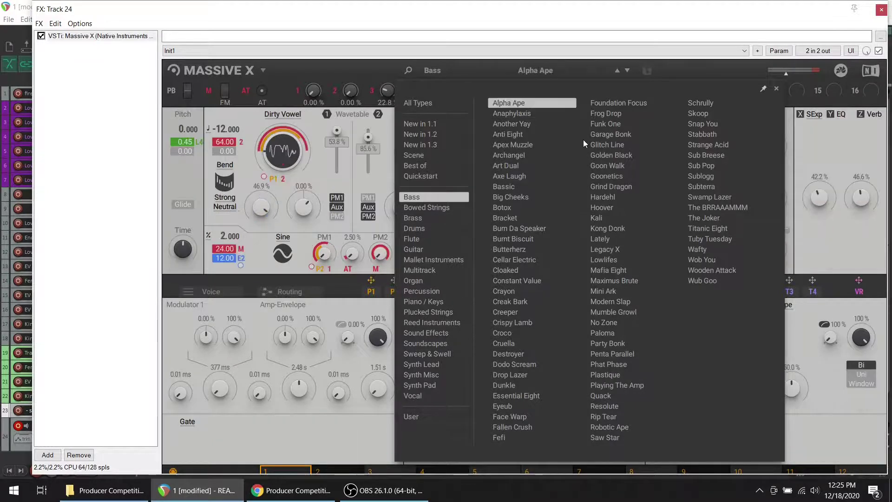
left_click(721, 283)
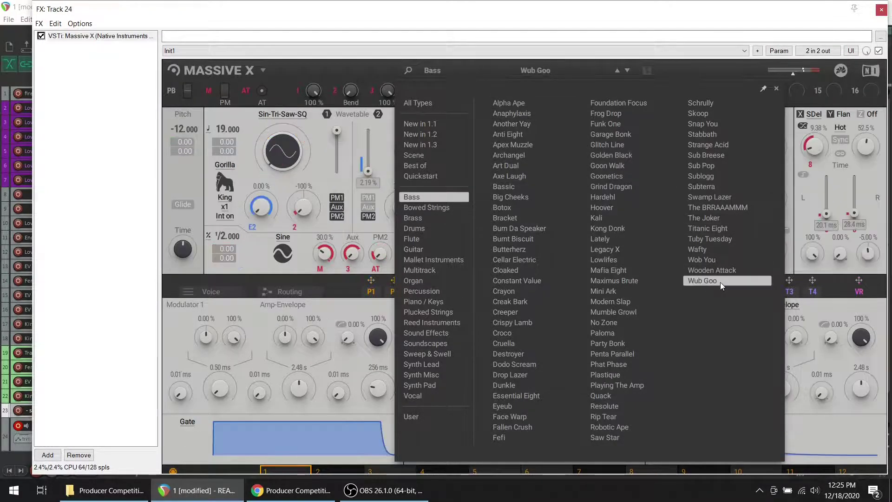
left_click(700, 250)
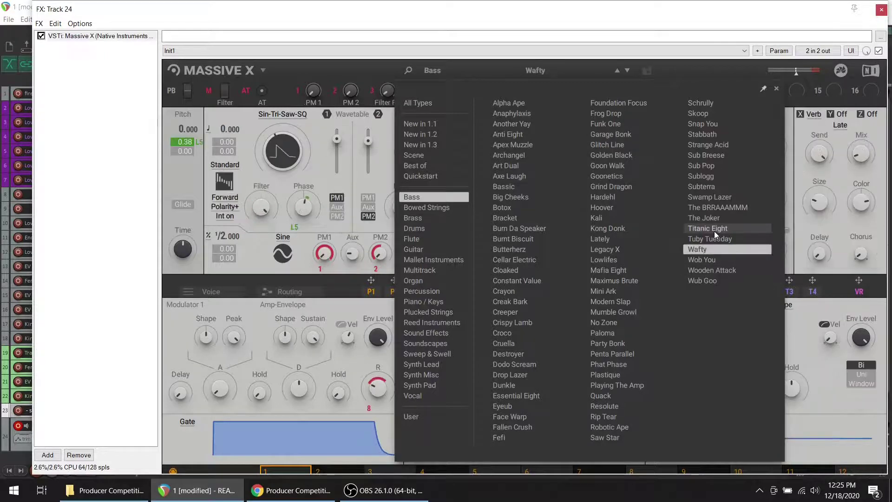
left_click(715, 227)
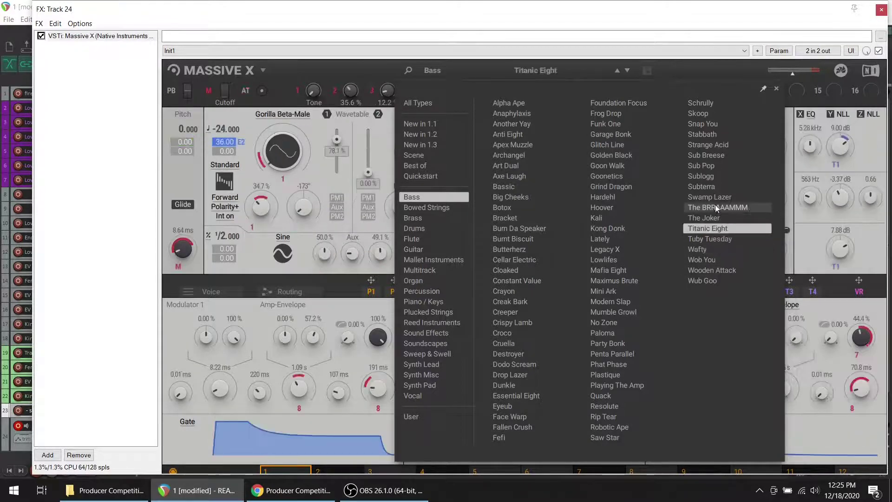
left_click(715, 166)
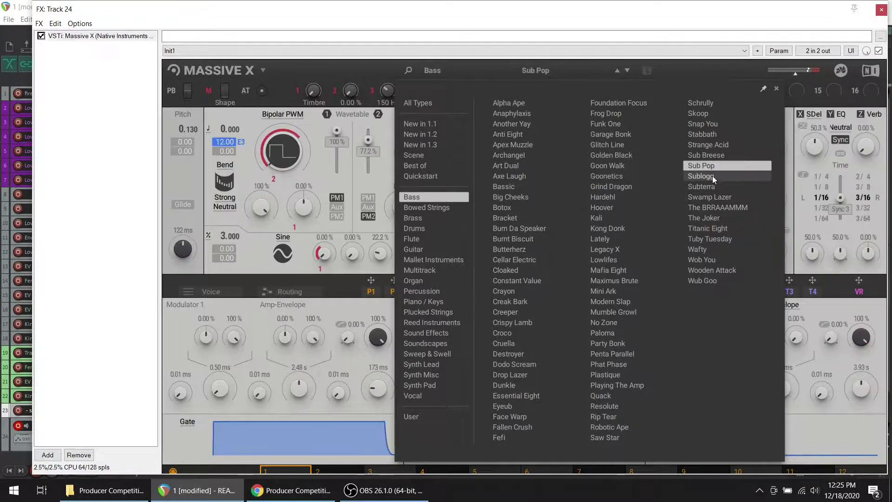
left_click(711, 176)
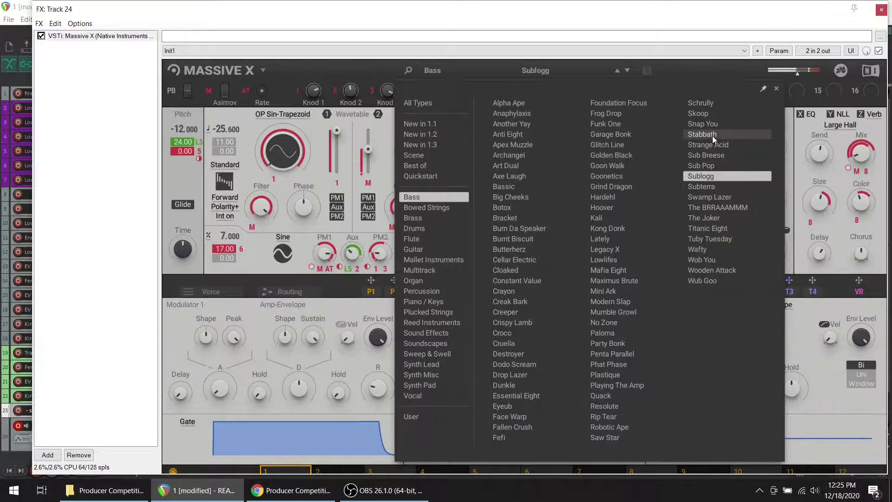
left_click(615, 437)
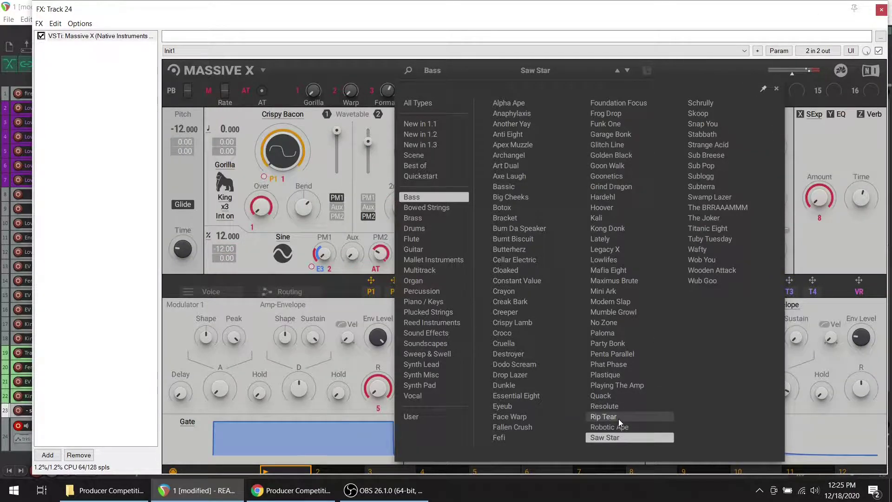
left_click(618, 418)
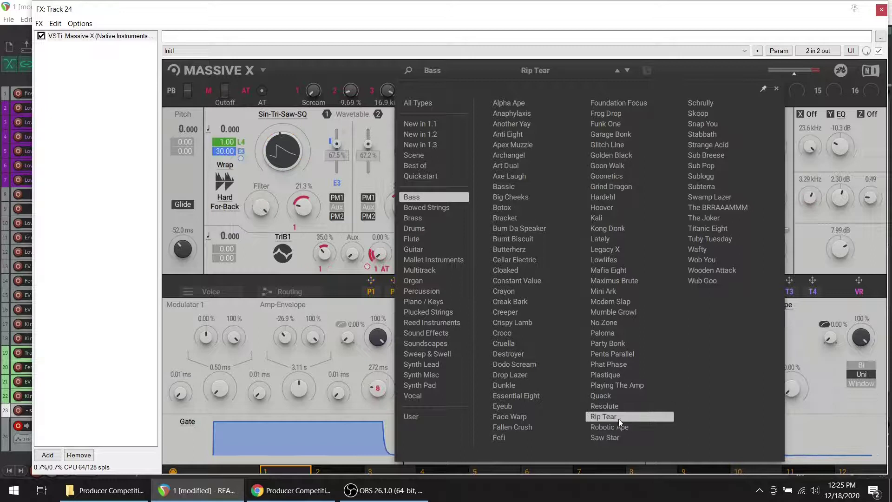
Load the No Zone bass preset and close the preset browser.
left_click(611, 327)
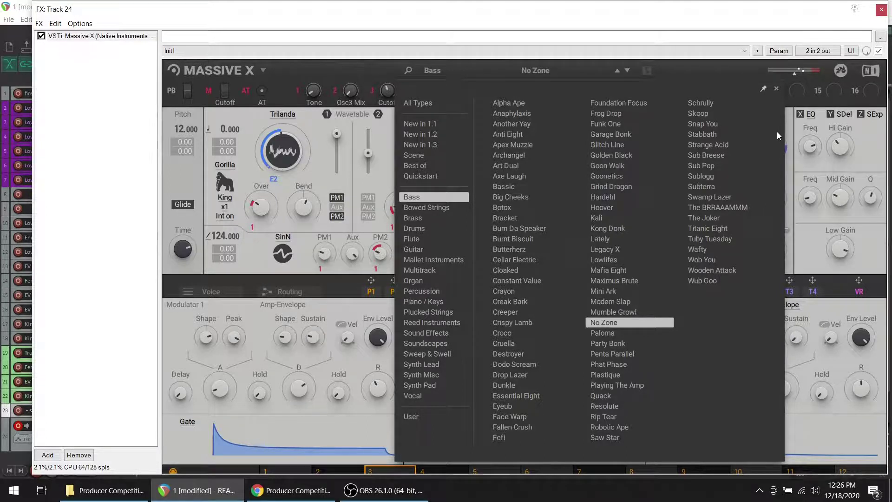
left_click(115, 231)
left_click(115, 231)
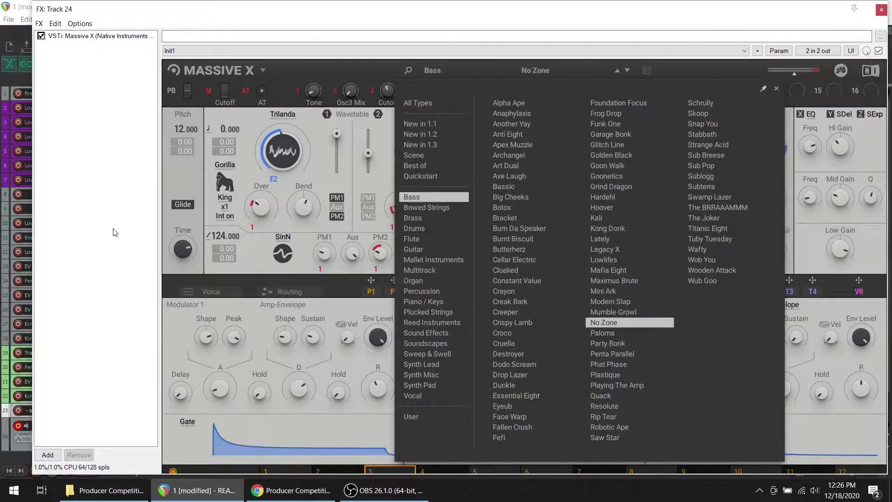
left_click(678, 74)
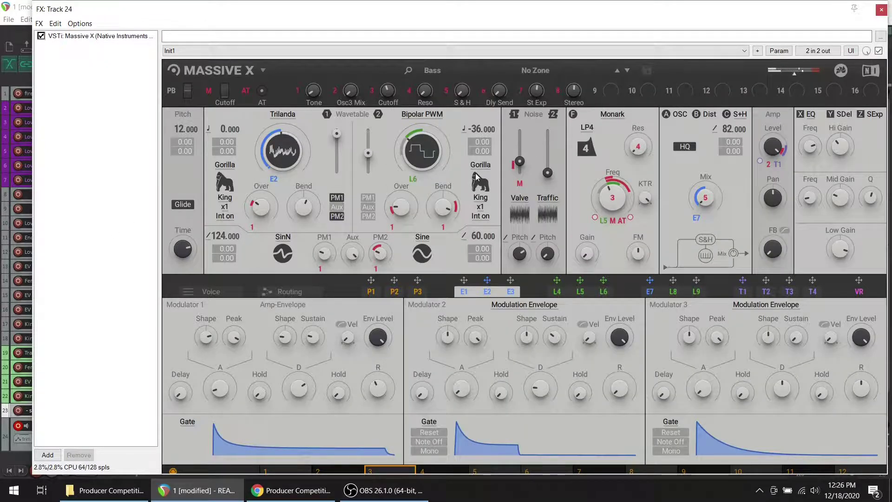
Lower the wavetable positions of the Trilanda and Bipolar PWM oscillators.
mouse_move(261, 187)
left_click_drag(278, 146, 277, 194)
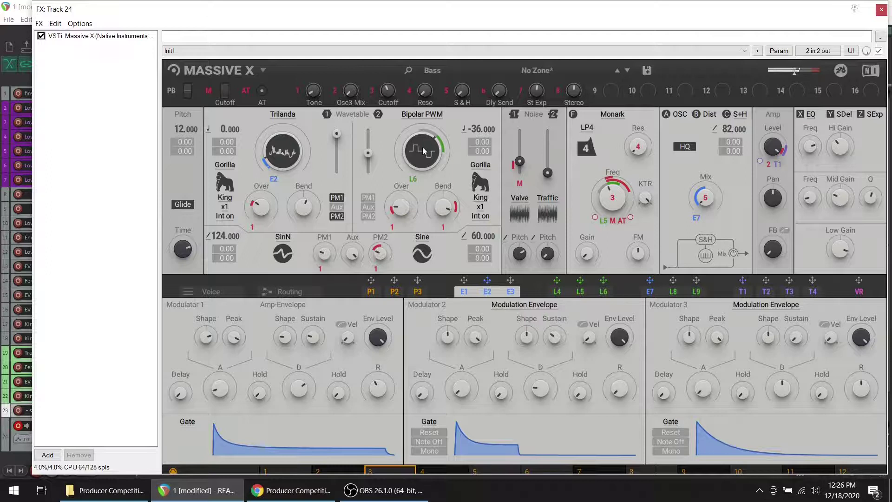
left_click_drag(423, 137, 427, 191)
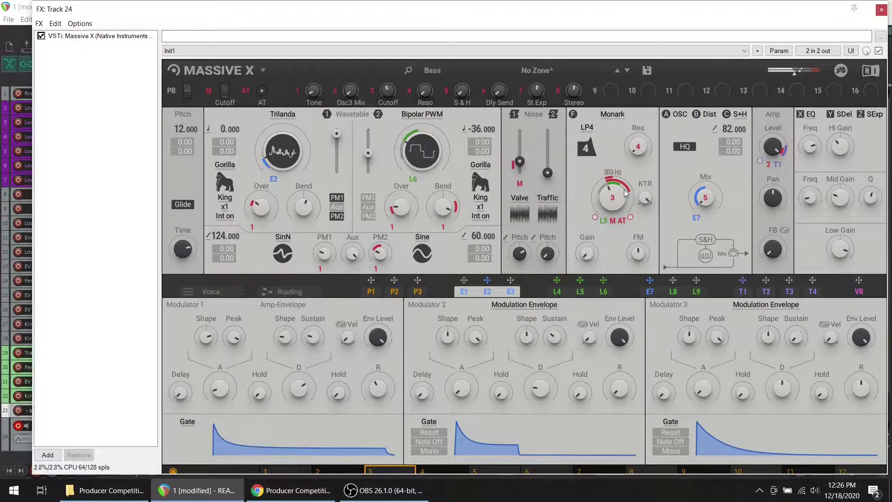
Turn the first noise level down to its minimum, then adjust the S+H insert mix and raise the Monark filter frequency.
left_click_drag(520, 162, 552, 173)
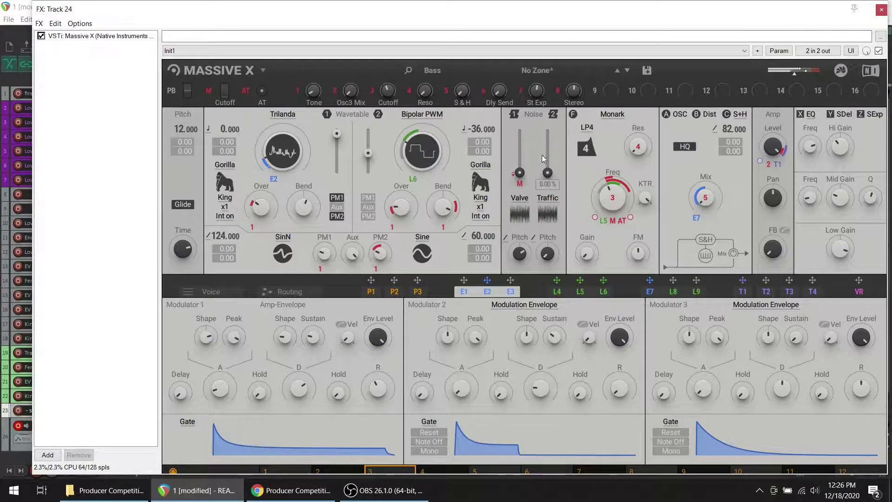
left_click_drag(705, 198, 705, 199)
mouse_move(630, 199)
left_click_drag(631, 199, 630, 189)
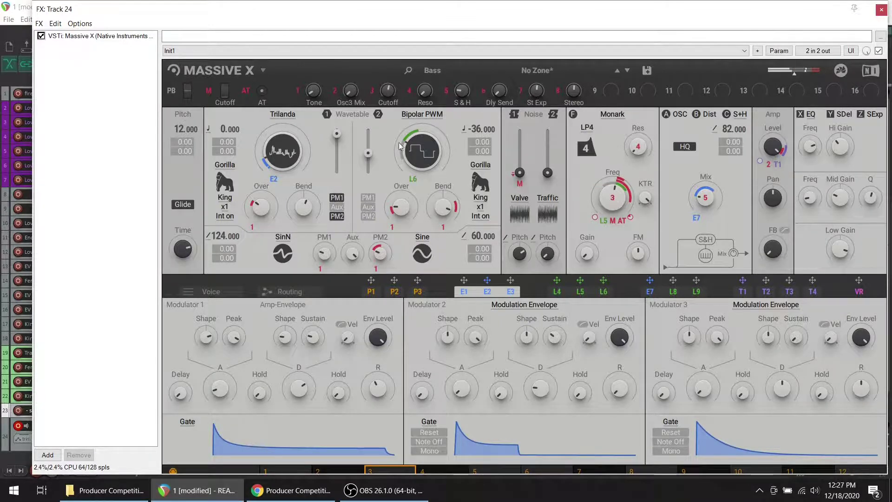
Raise the wavetable positions of both oscillators and slightly increase the Bipolar PWM oscillator's level.
left_click_drag(422, 151, 422, 137)
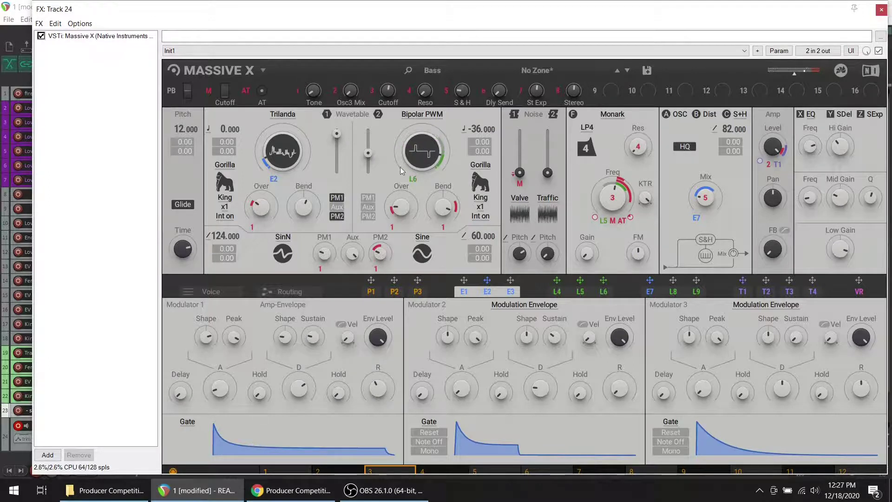
mouse_move(368, 153)
left_mouse_down()
mouse_move(368, 169)
mouse_move(368, 149)
left_mouse_up()
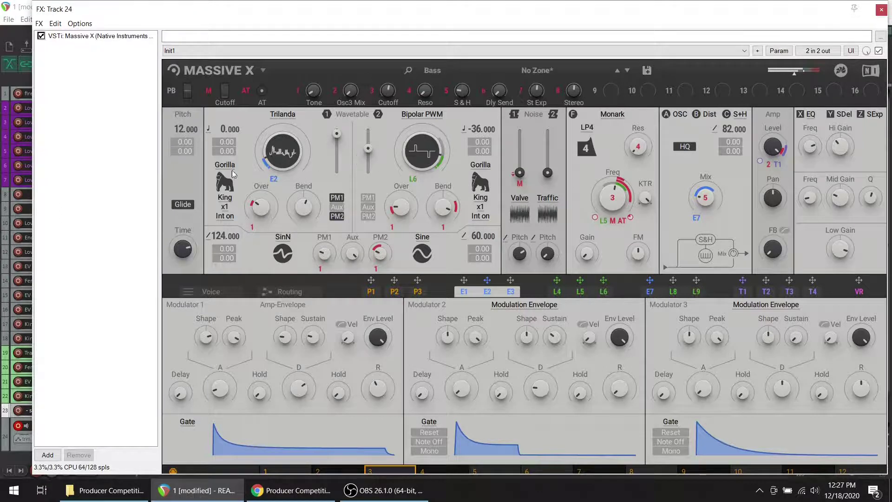
left_click_drag(255, 161, 256, 115)
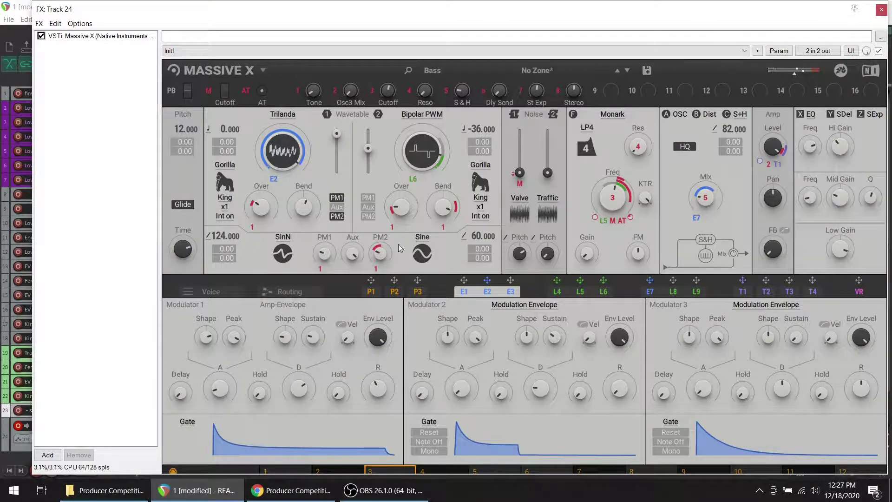
Reduce the amp level to about 42.2 %, adjust the S+H insert mix, and slightly lower the Trilanda oscillator's level.
left_click_drag(784, 153, 785, 201)
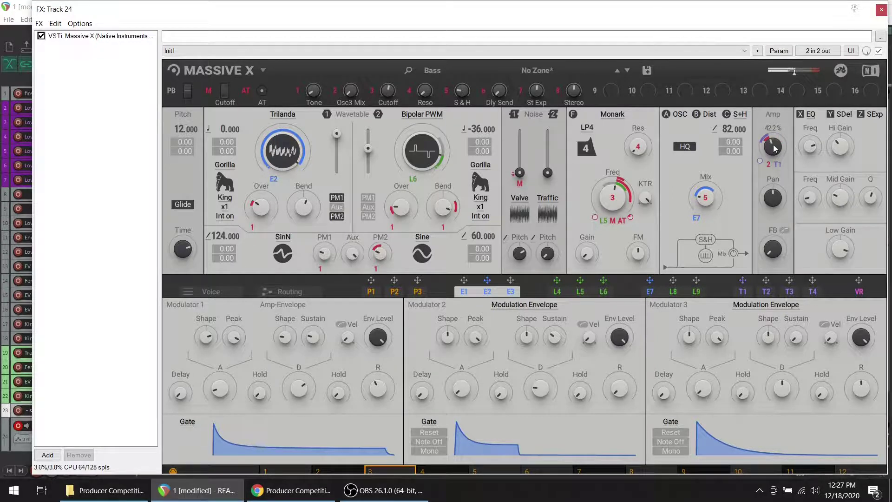
left_click_drag(705, 197, 705, 196)
mouse_move(337, 133)
left_mouse_down()
mouse_move(337, 152)
mouse_move(337, 135)
left_mouse_up()
Raise the Valve noise level and set the pitch of the Valve and Traffic noises near their midpoints.
mouse_move(520, 175)
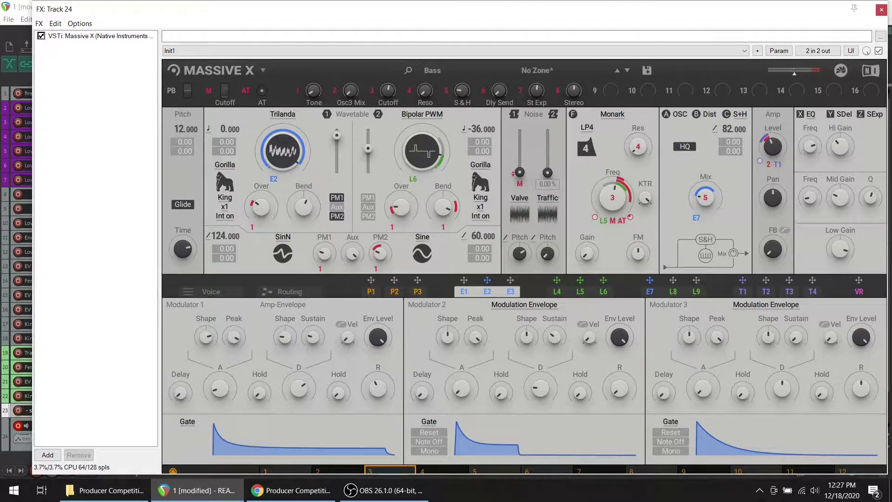
mouse_move(519, 172)
left_mouse_down()
mouse_move(522, 180)
mouse_move(521, 160)
mouse_move(525, 188)
left_mouse_up()
mouse_move(521, 254)
mouse_move(549, 254)
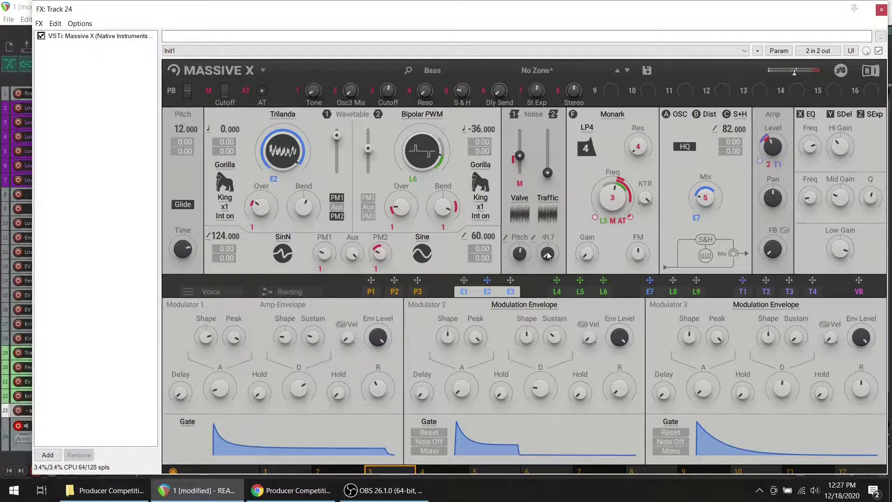
left_click_drag(547, 254, 548, 256)
Set the Trilanda oscillator's Gorilla variant to Kang and slightly adjust the glide time.
left_click(225, 198)
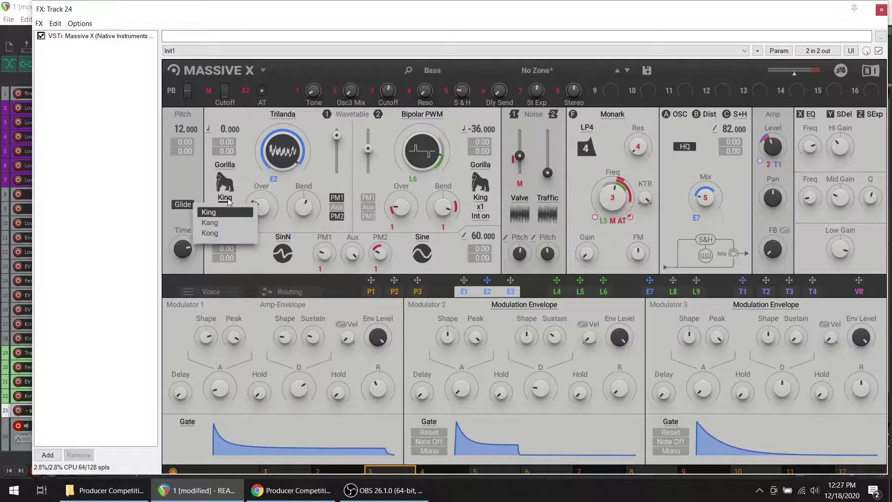
left_click(219, 222)
left_click_drag(182, 249, 183, 246)
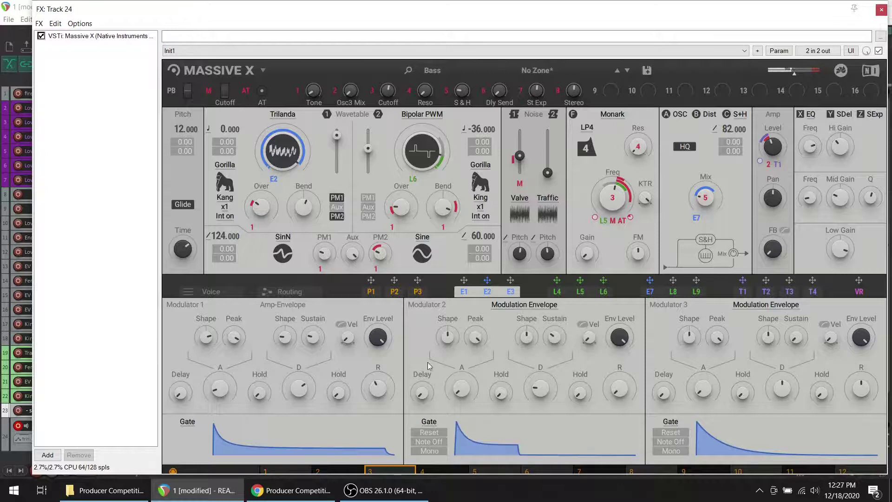
Lower the amp envelope's level, adjust the Osc3 Mix macro, and set the Trilanda oscillator's Over amount to about 22.5 %.
left_click_drag(378, 337, 378, 344)
left_click_drag(350, 91, 351, 94)
mouse_move(300, 206)
left_click_drag(261, 207, 261, 205)
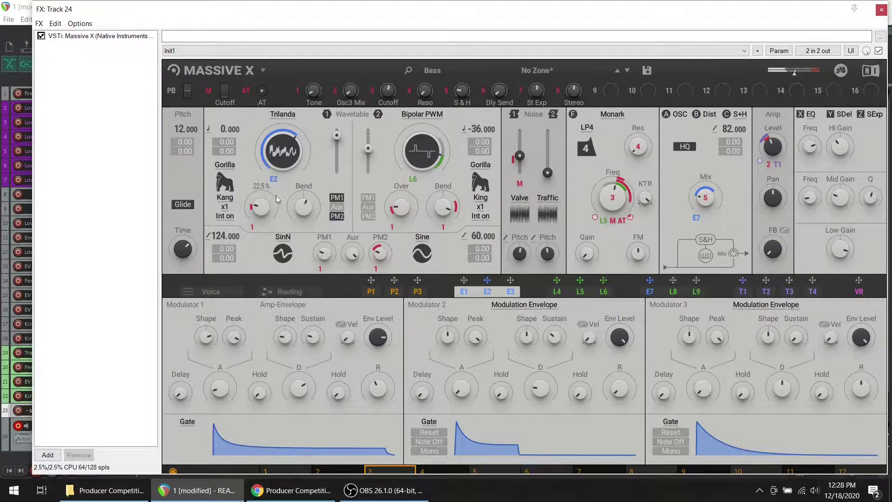
Set the first phase modulation oscillator's waveform to TriB2, after trying Sine and Tri, and the second one's to TriB3.
left_click(285, 241)
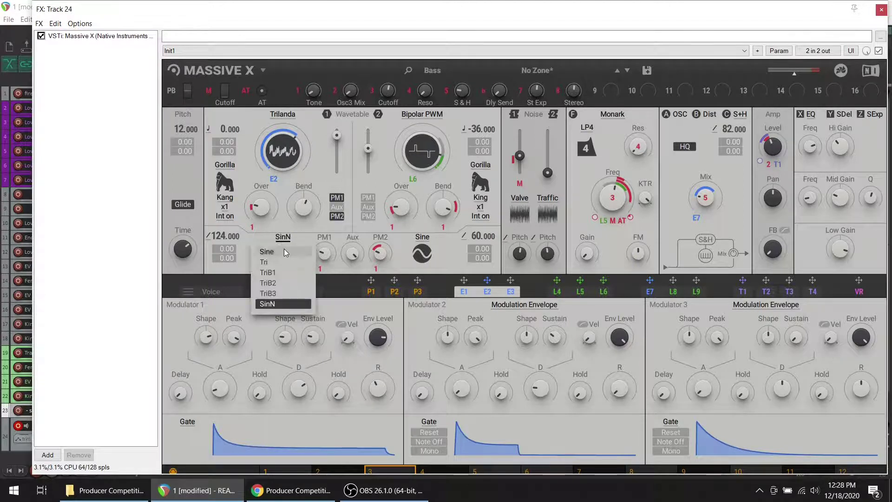
left_click(282, 254)
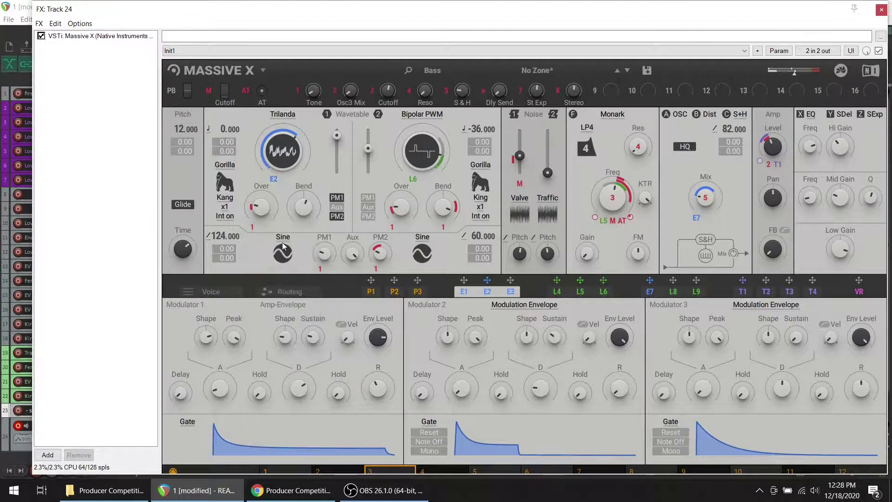
left_click(282, 241)
left_click(286, 262)
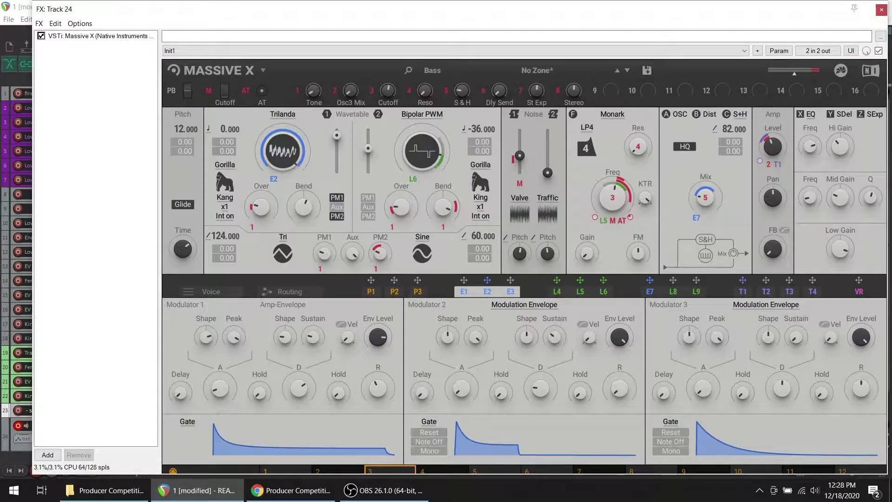
left_click(285, 244)
left_click(286, 285)
left_click(422, 238)
left_click(416, 295)
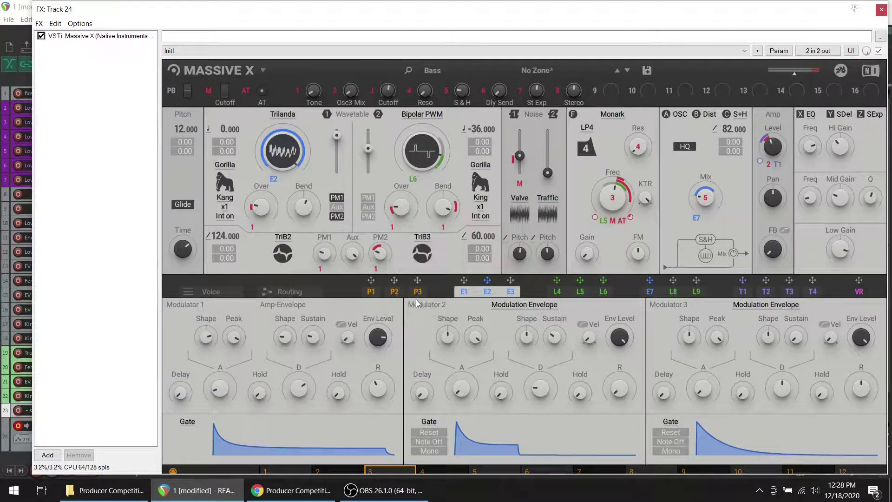
Try the Kong variant on the Bipolar PWM oscillator, then change its wavetable mode from Gorilla to Mirror.
left_click(479, 198)
left_click(477, 229)
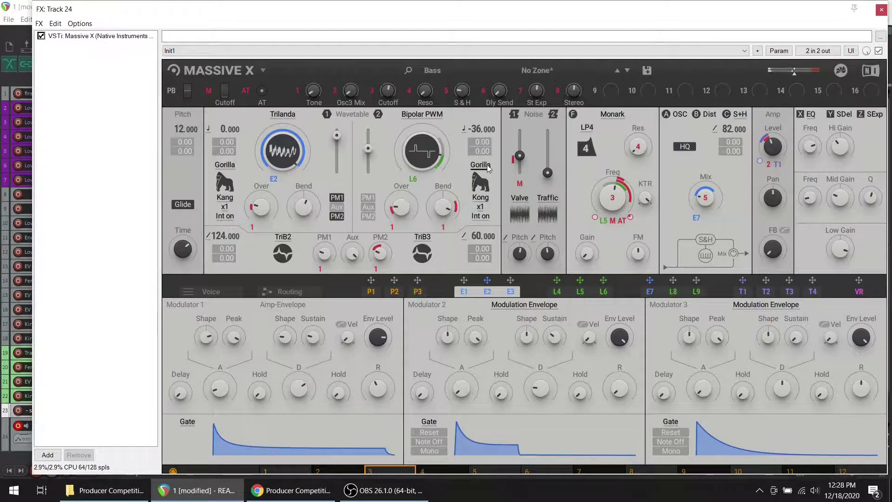
left_click(482, 165)
left_click(471, 199)
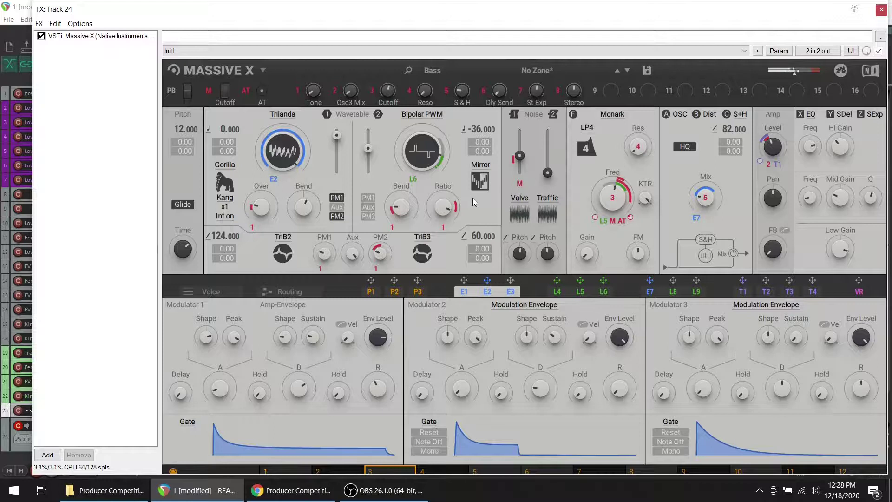
Keep Equalizer in effect slot X and reshape its high, mid and low gains, band frequencies and Q, reducing the highs.
left_click(811, 117)
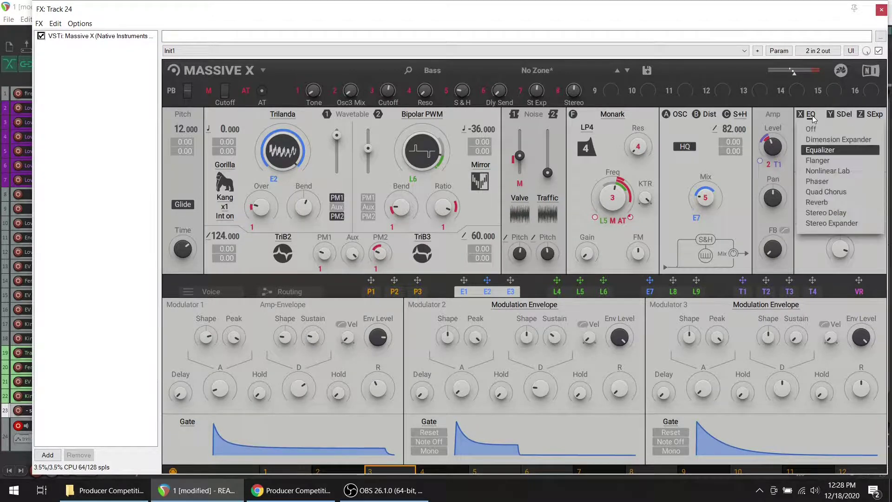
left_click(820, 150)
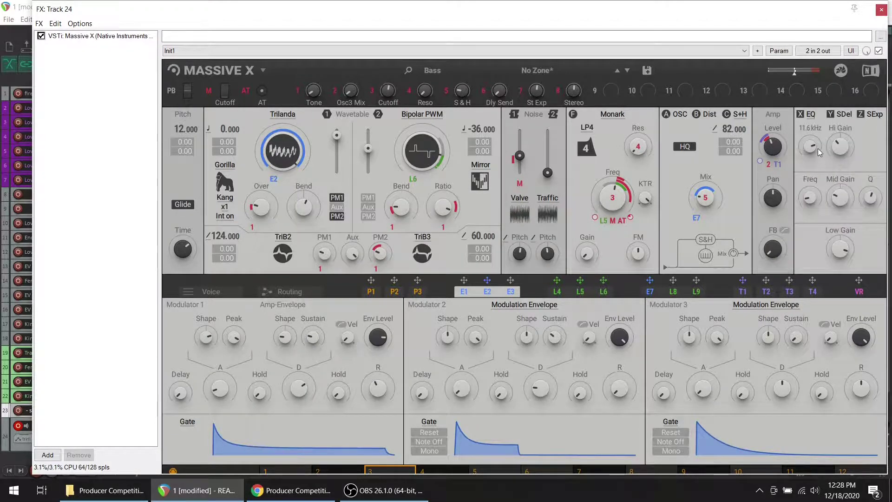
left_click_drag(841, 157, 818, 153)
left_click_drag(841, 198, 810, 198)
mouse_move(872, 201)
left_click_drag(870, 198, 871, 201)
left_click_drag(847, 257, 847, 263)
Turn the first noise level down to its minimum and change the first noise from Valve to Gas.
left_click_drag(522, 159, 521, 175)
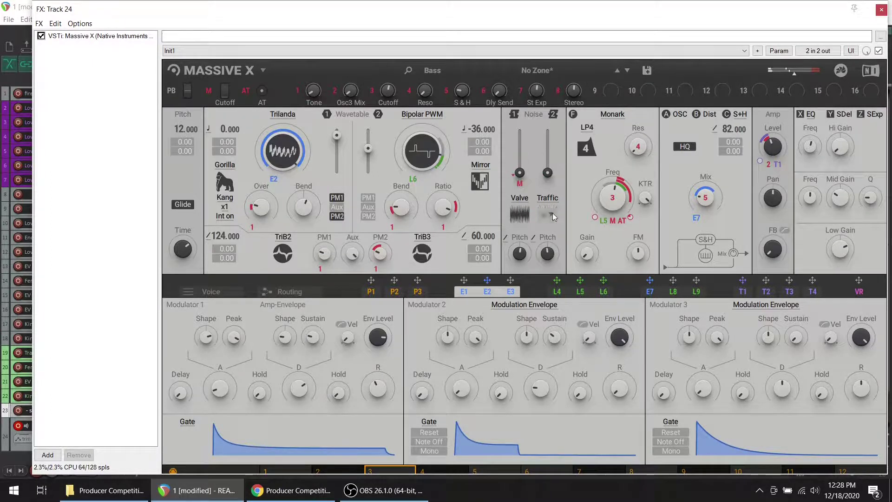
left_click(520, 210)
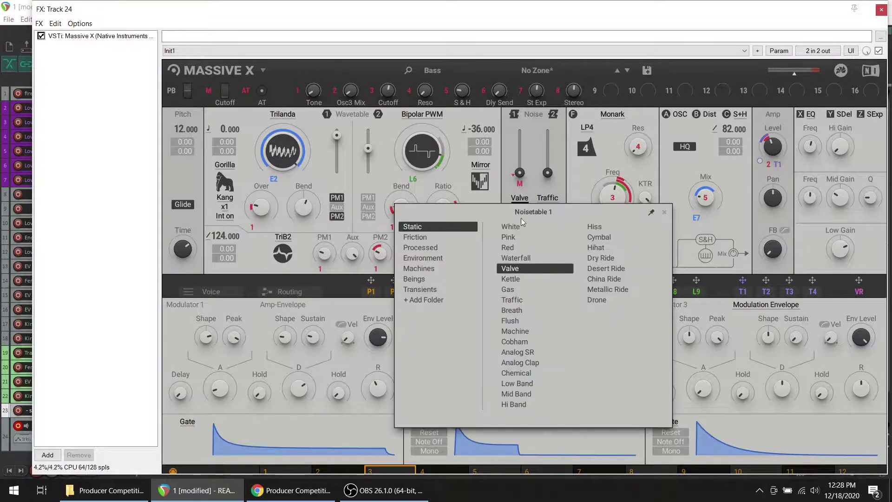
left_click(515, 295)
left_click(515, 290)
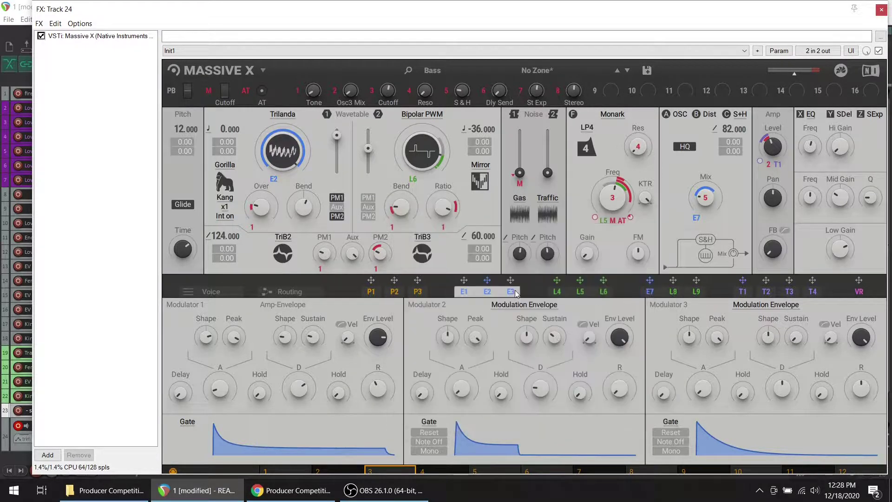
Change the second noise to China Ride and raise both noise levels, the second to about 44.7 %.
left_click(551, 201)
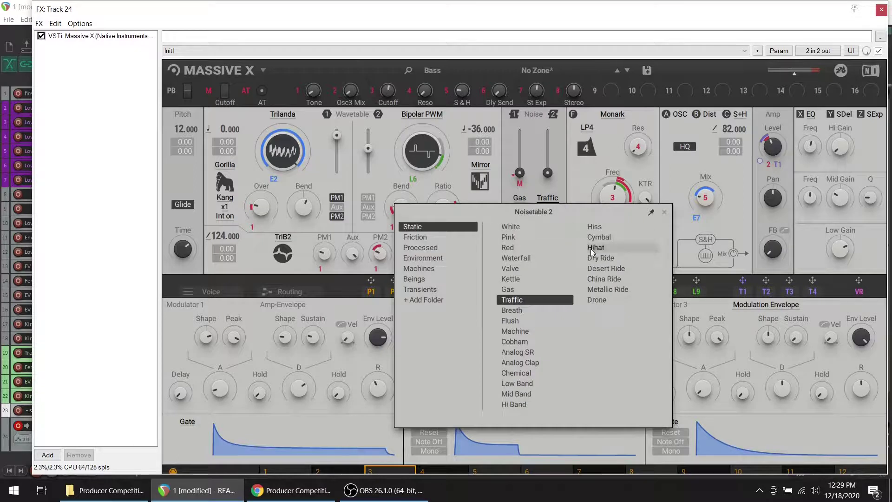
left_click(615, 280)
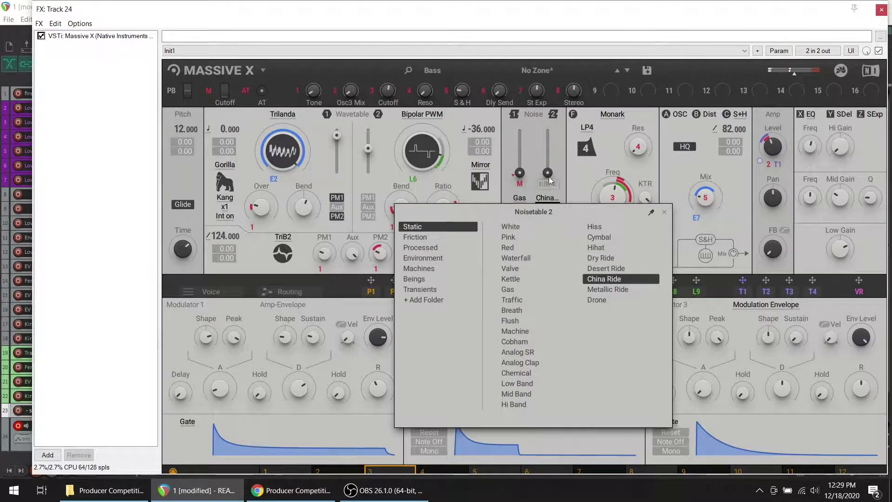
left_click(521, 173)
left_click_drag(520, 171, 520, 153)
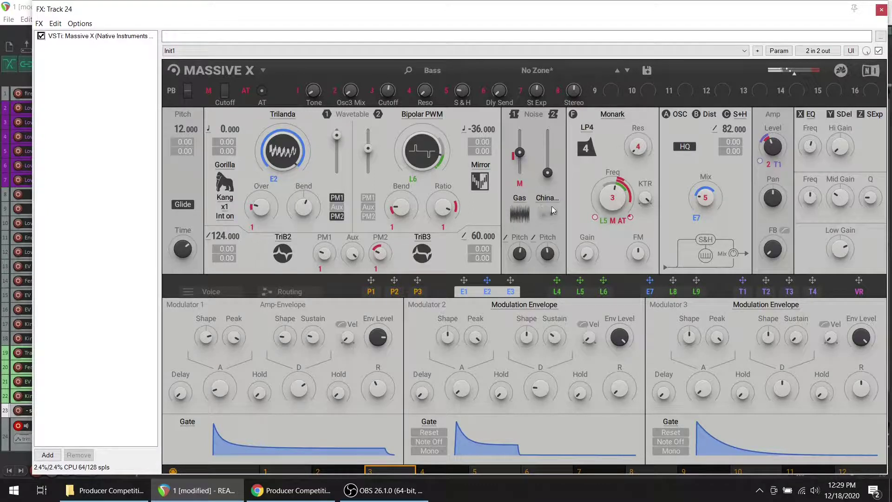
left_click_drag(548, 173, 548, 153)
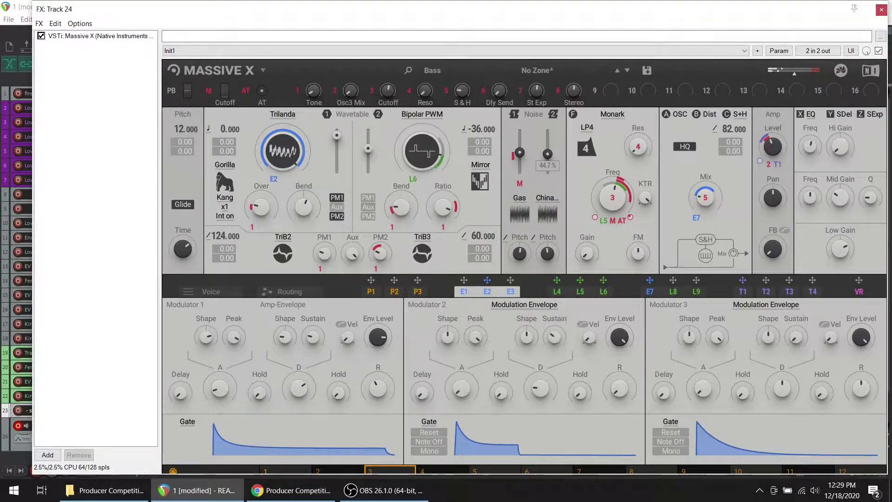
Change the first noise to the static Low Band noise.
left_click(520, 198)
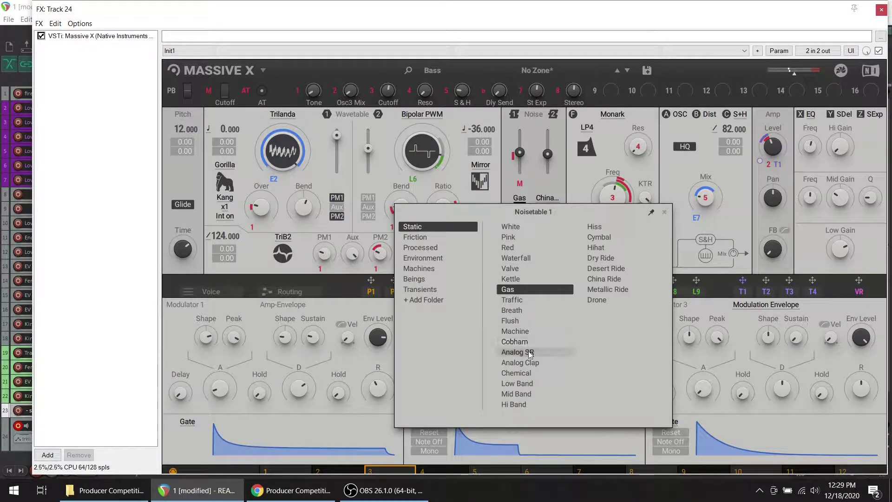
left_click(531, 384)
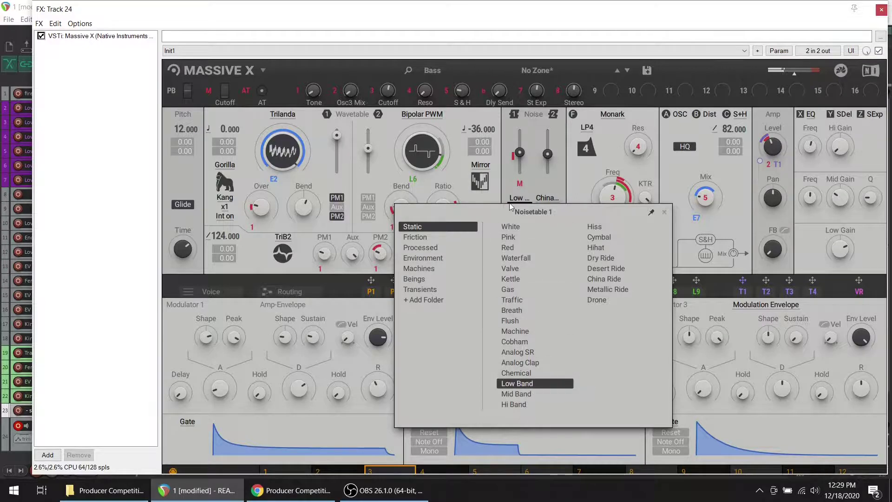
left_click(520, 155)
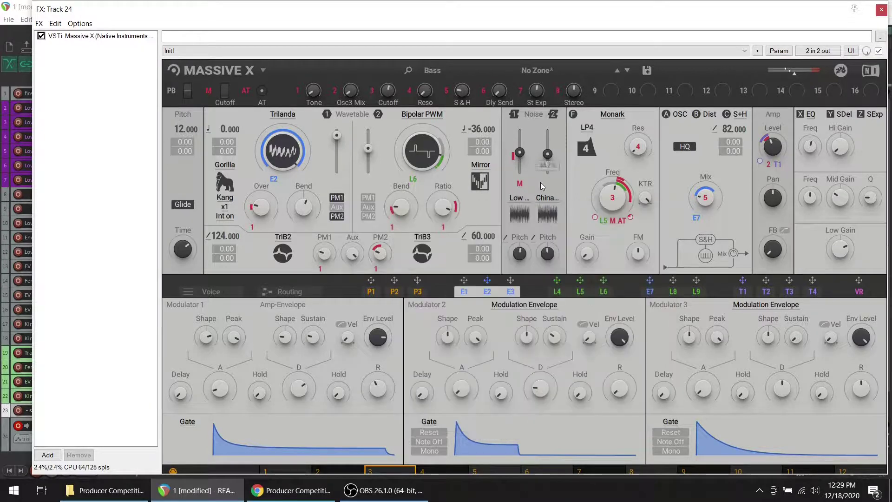
Audition the static noises for the second noise slot, from Traffic through Hi Band and Hiss to Drone.
left_click(540, 198)
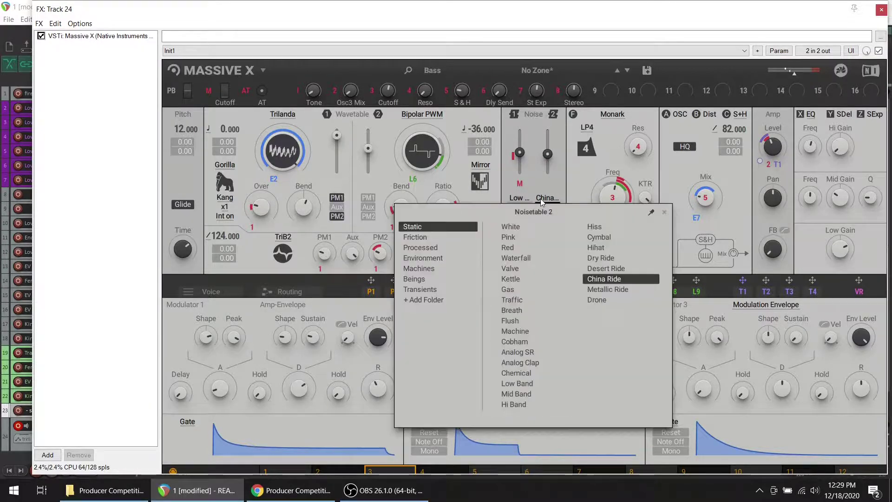
left_click(518, 300)
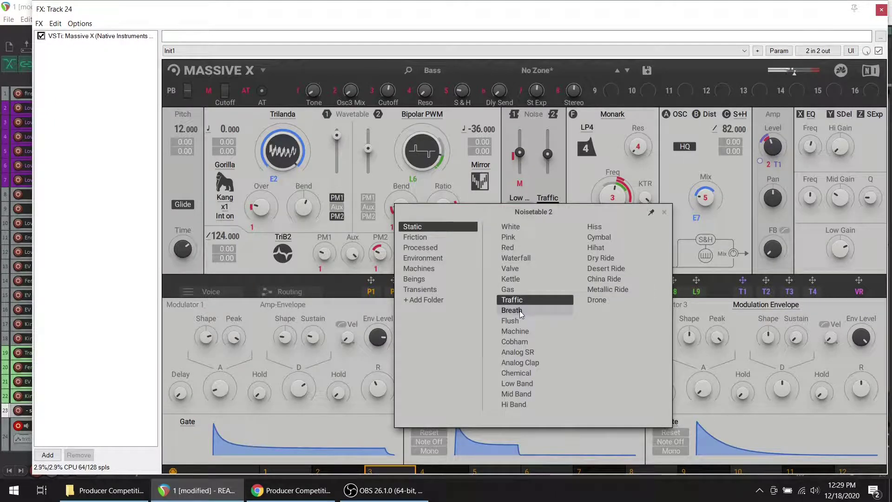
left_click(519, 311)
left_click(520, 320)
left_click(523, 331)
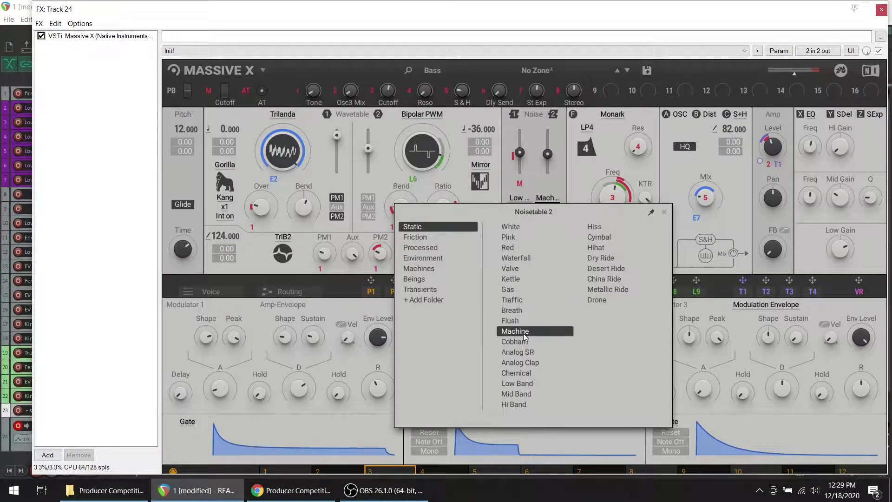
left_click(525, 342)
left_click(527, 352)
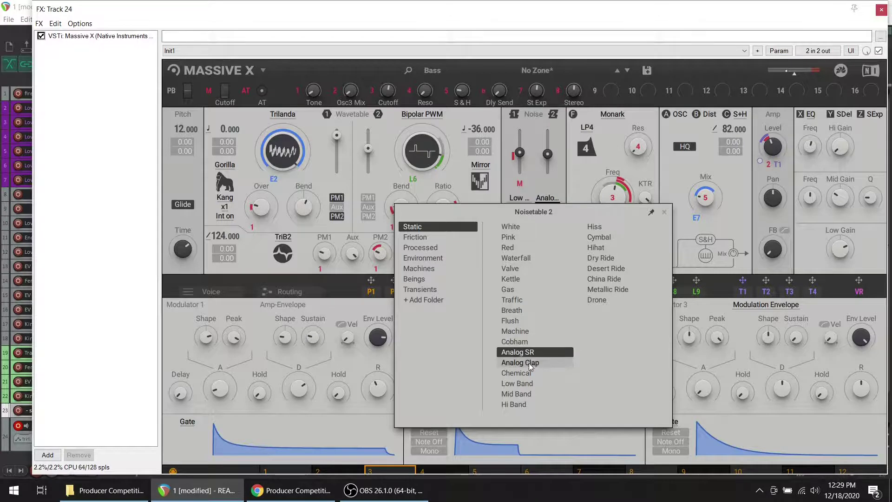
left_click(529, 364)
left_click(528, 373)
left_click(529, 384)
left_click(529, 395)
left_click(525, 405)
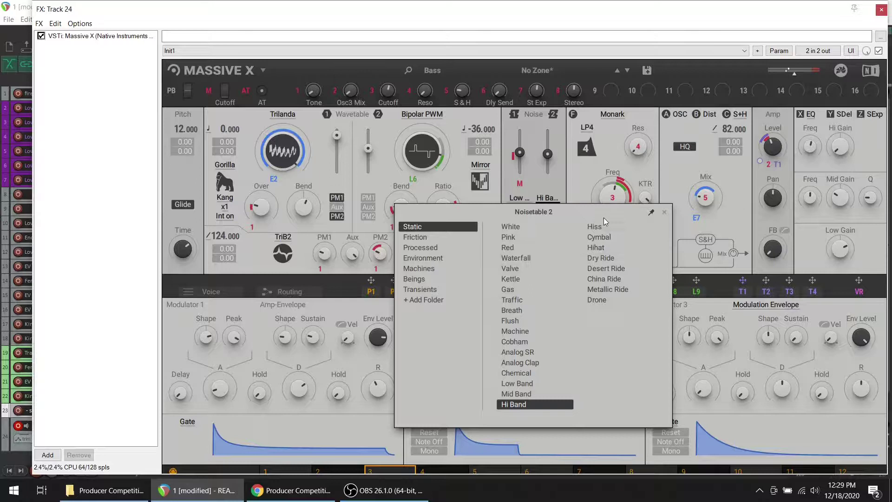
left_click(599, 229)
left_click(597, 238)
left_click(597, 247)
left_click(600, 258)
left_click(605, 289)
left_click(604, 298)
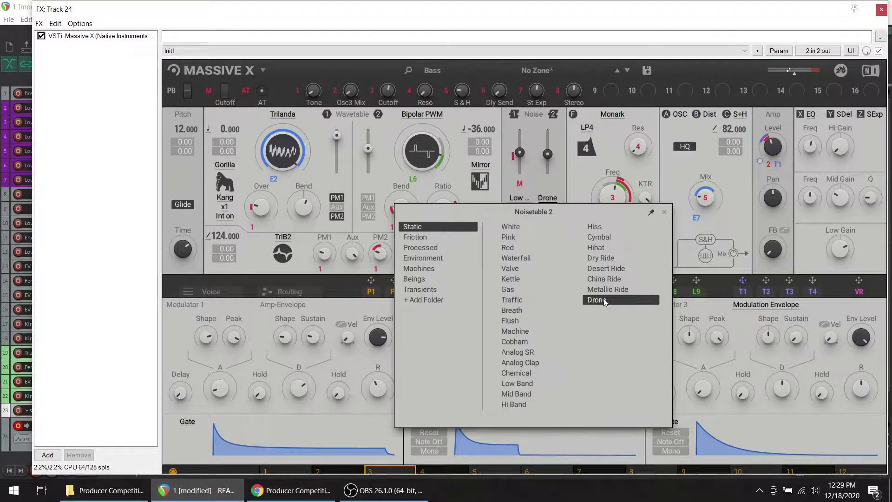
Compare White, Pink and Red for the second noise and settle on Pink.
left_click(516, 229)
left_click(517, 236)
left_click(516, 246)
left_click(518, 237)
left_click(664, 213)
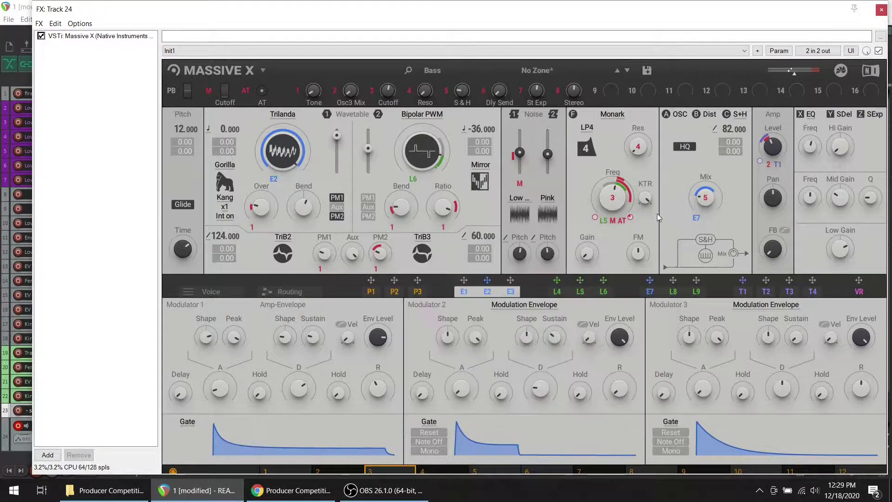
Turn the first noise level to minimum and the second nearly down, and lower both oscillators' wavetable positions.
left_click_drag(519, 152, 548, 168)
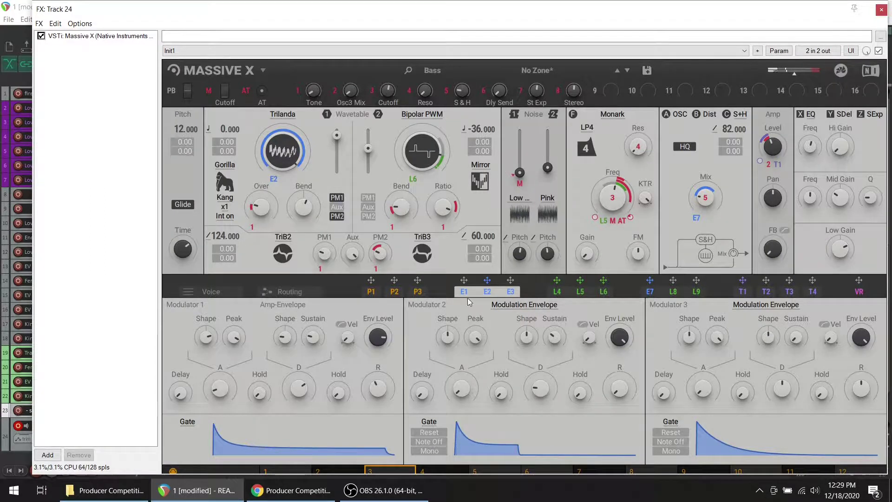
left_click_drag(288, 145, 288, 167)
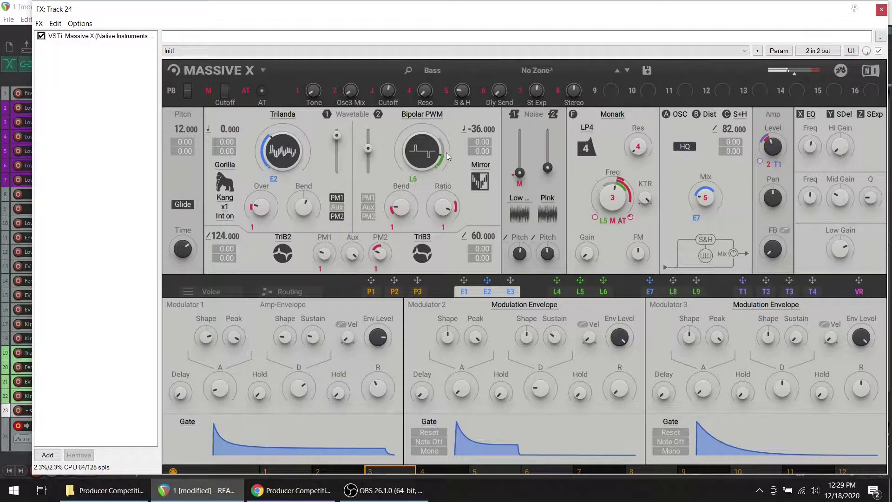
left_click_drag(447, 153, 446, 175)
Adjust the Bipolar PWM oscillator's Bend and Ratio amounts and fine-tune the PM2 level.
mouse_move(407, 209)
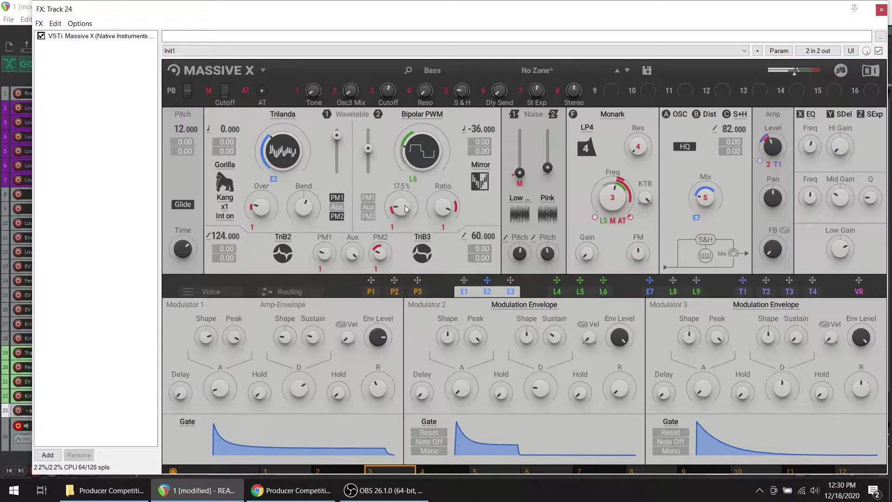
mouse_move(400, 207)
left_mouse_down()
mouse_move(400, 197)
mouse_move(404, 208)
left_mouse_up()
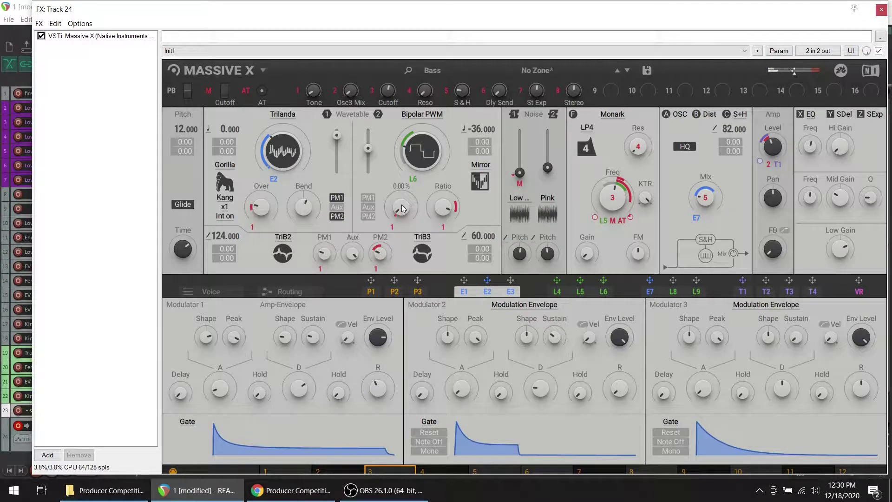
left_click_drag(404, 209, 405, 205)
mouse_move(440, 217)
left_mouse_down()
mouse_move(439, 232)
mouse_move(439, 218)
left_mouse_up()
mouse_move(379, 258)
left_mouse_down()
mouse_move(380, 246)
mouse_move(379, 256)
left_mouse_up()
Check the Stereo Delay and Stereo Expander settings, then bypass the Stereo Expander in the routing view.
left_click(845, 116)
left_click(878, 118)
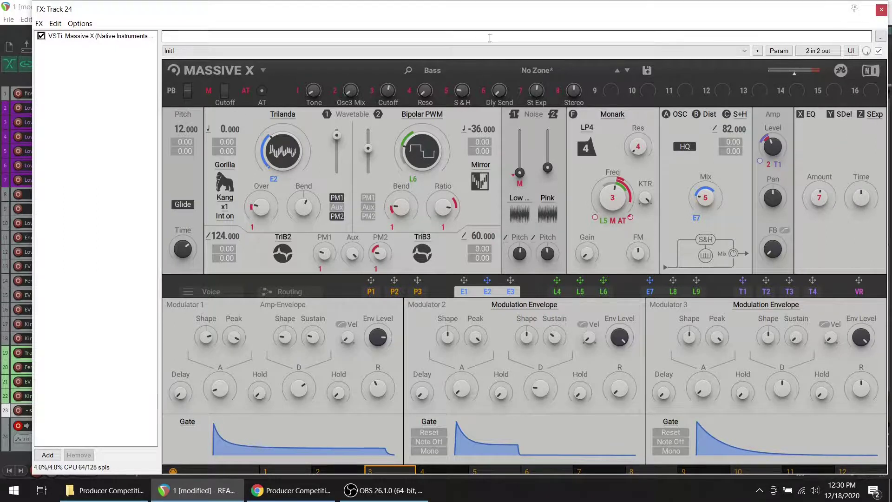
left_click(298, 290)
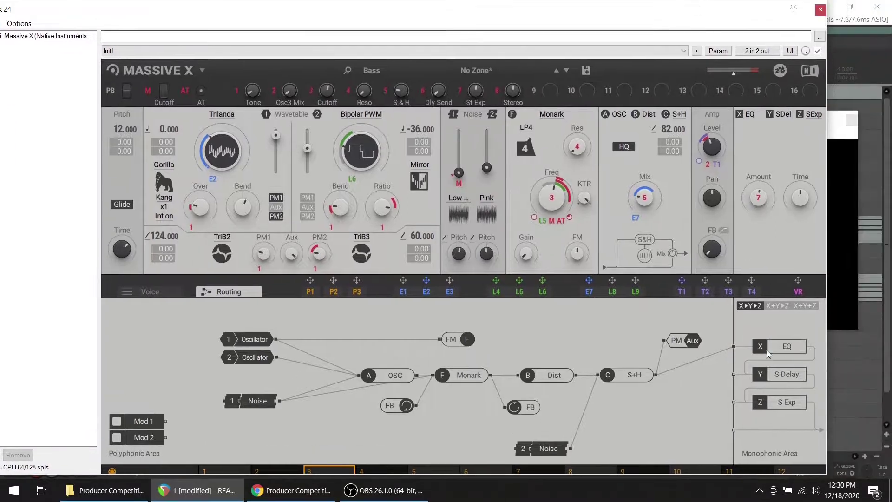
left_click(792, 407)
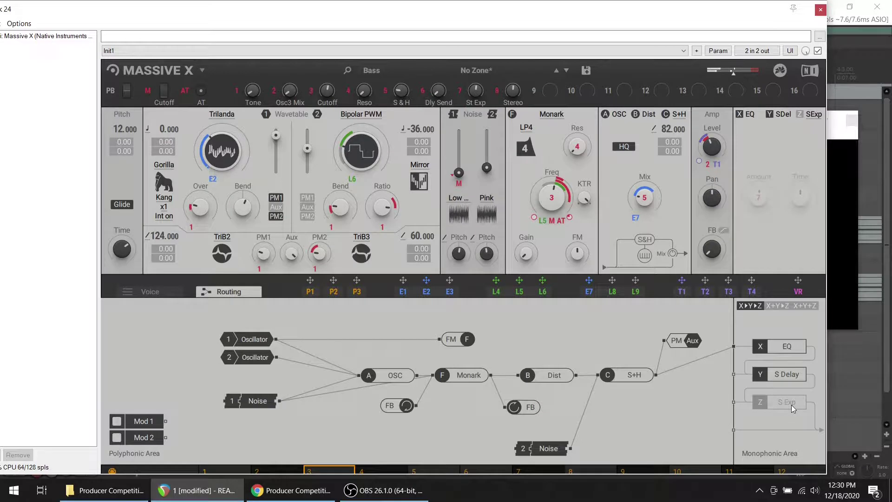
Bypass the Stereo Delay, replace the Stereo Expander with a Reverb effect in slot Z, and enable it.
left_click(789, 373)
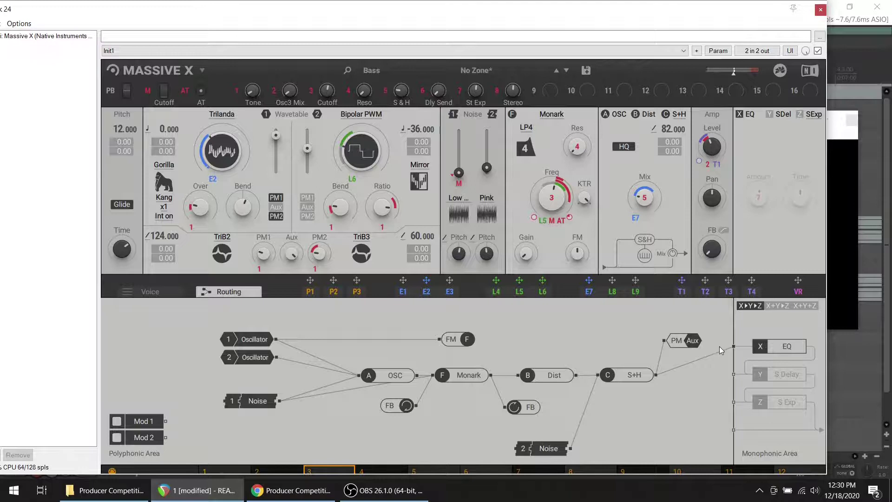
left_click(814, 117)
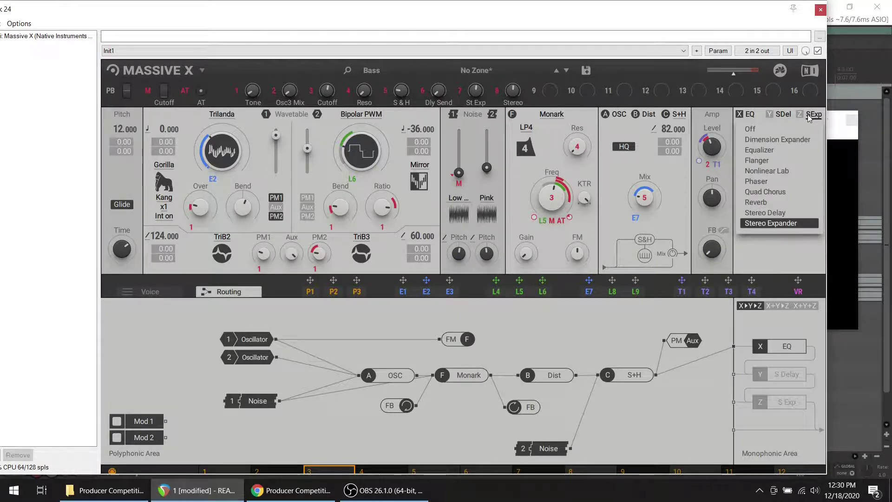
left_click(767, 207)
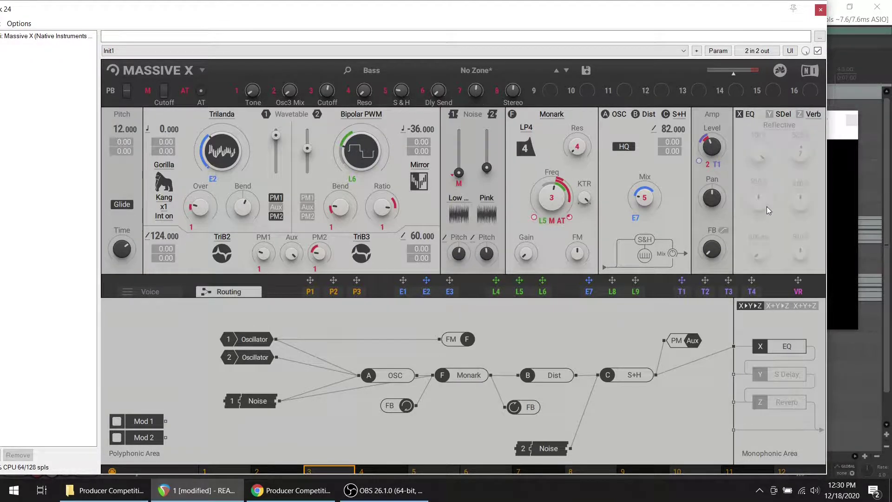
left_click(799, 113)
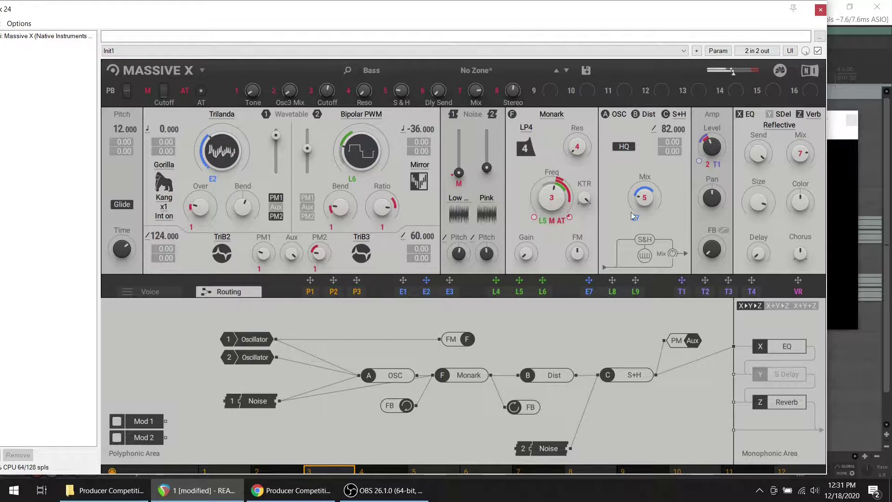
Set the EQ's mid gain to 0 dB and high gain to about -17 dB, raise its low gain, and slightly raise the second noise level.
left_click(751, 115)
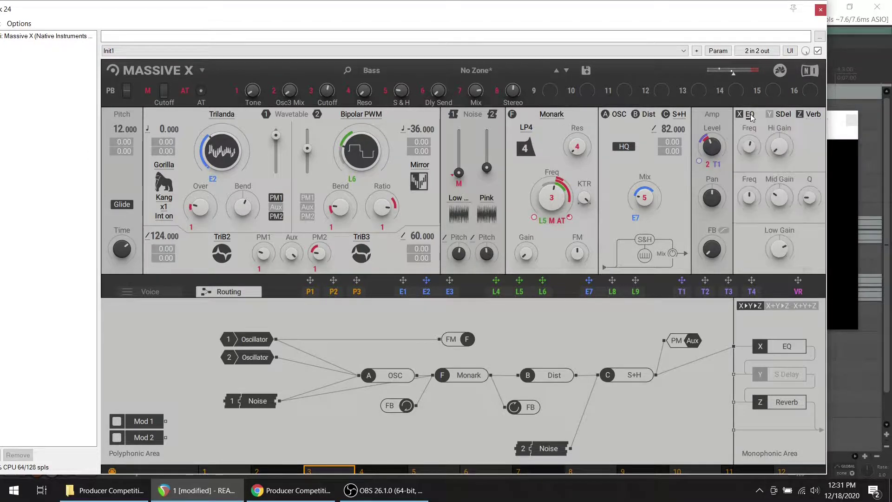
mouse_move(749, 147)
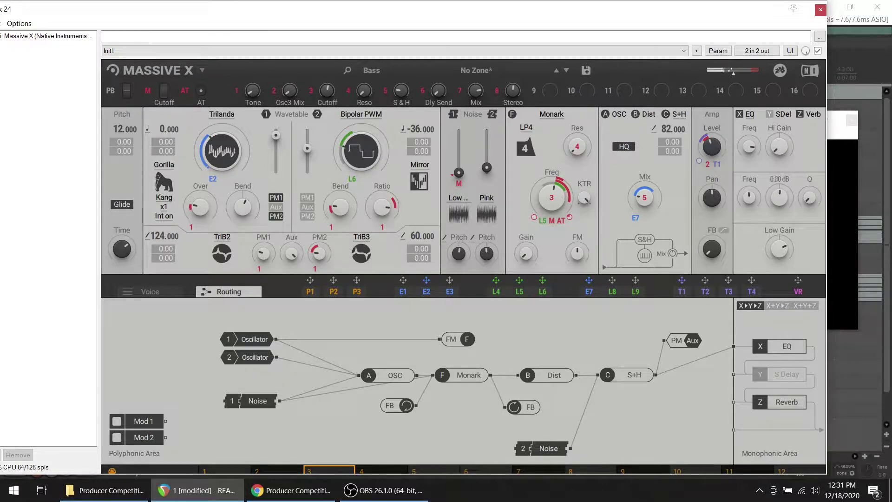
mouse_move(783, 251)
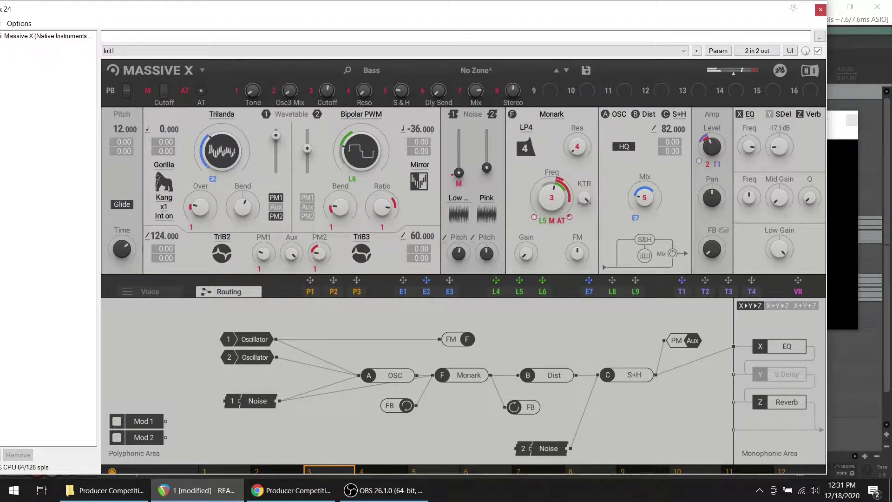
left_click_drag(486, 168, 487, 163)
left_click(816, 16)
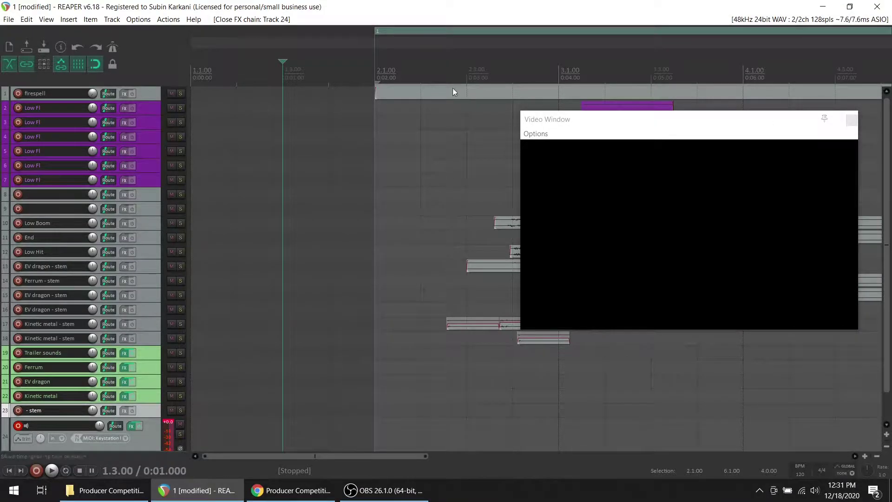
Play the video with the existing layers from 2.2.00 and from 2.1.00 to judge where the bass sound fits.
left_click(430, 69)
key("space")
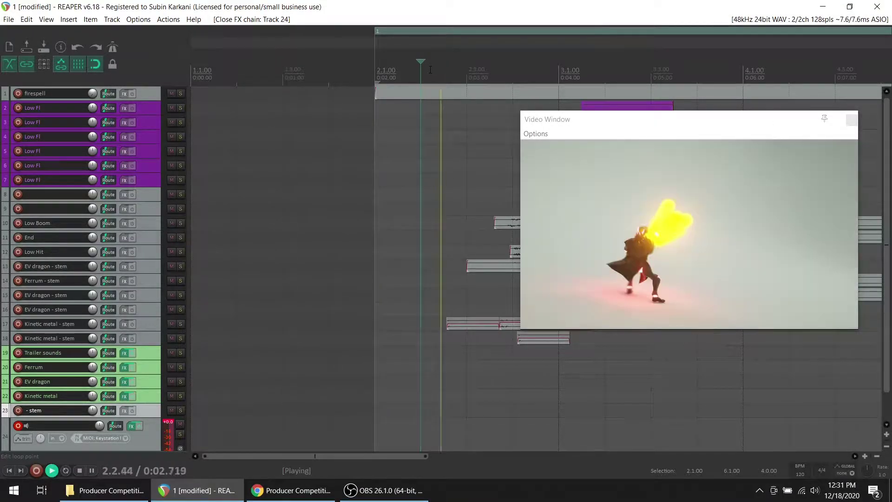
key("space")
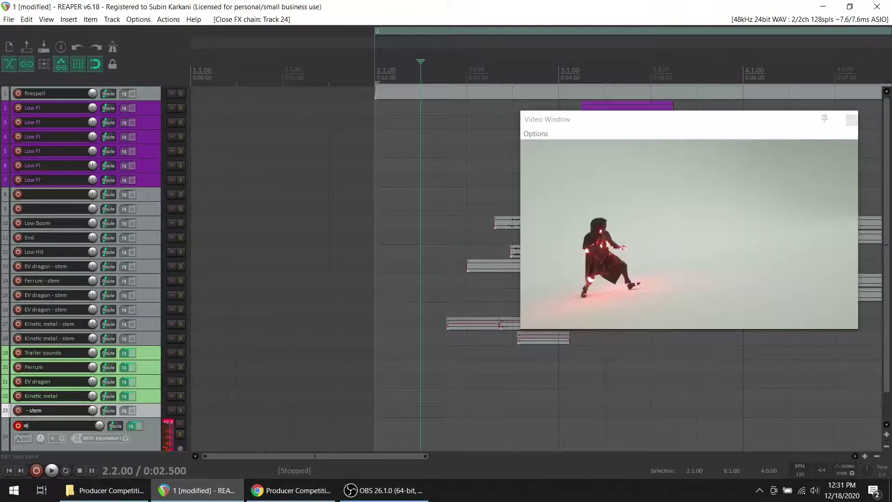
left_click(362, 65)
key("space")
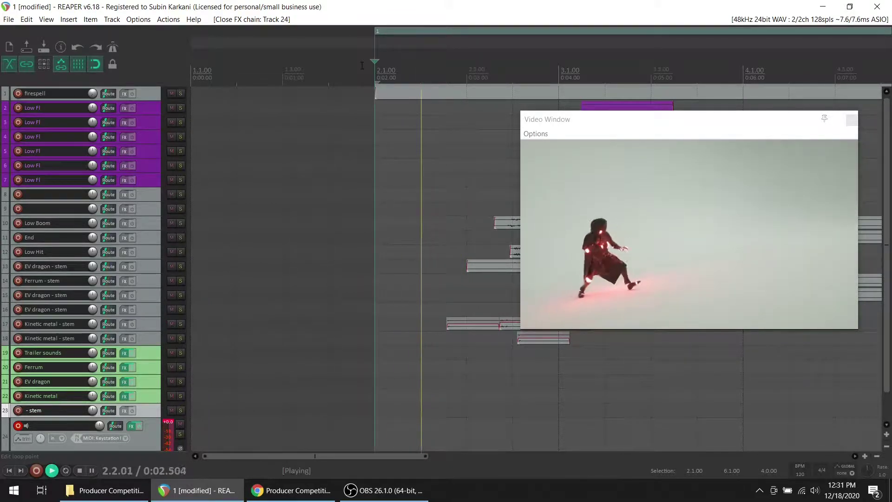
key("space")
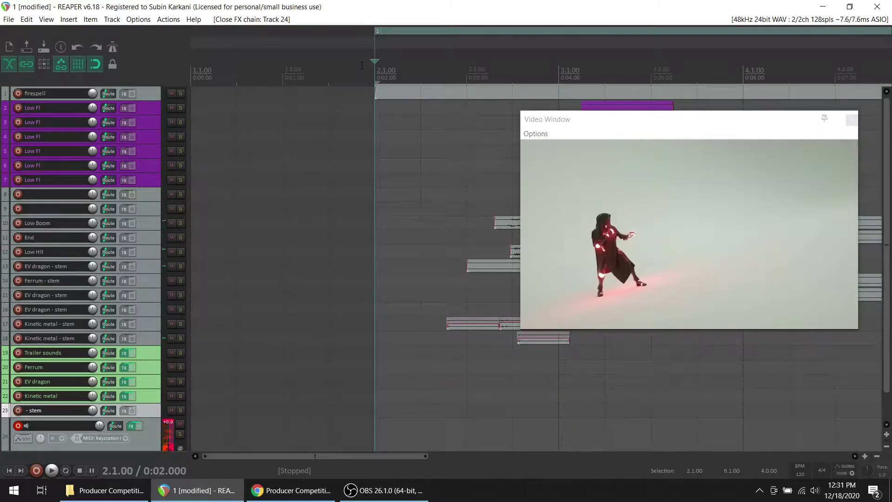
key("space")
key("space")
Rehearse the Massive X part against repeated playback from 1.4.00.
left_click(324, 72)
key("space")
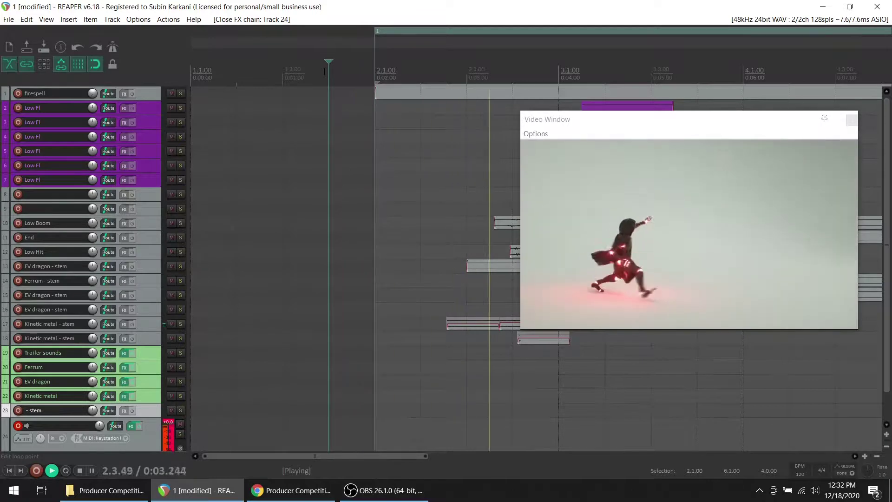
key("space")
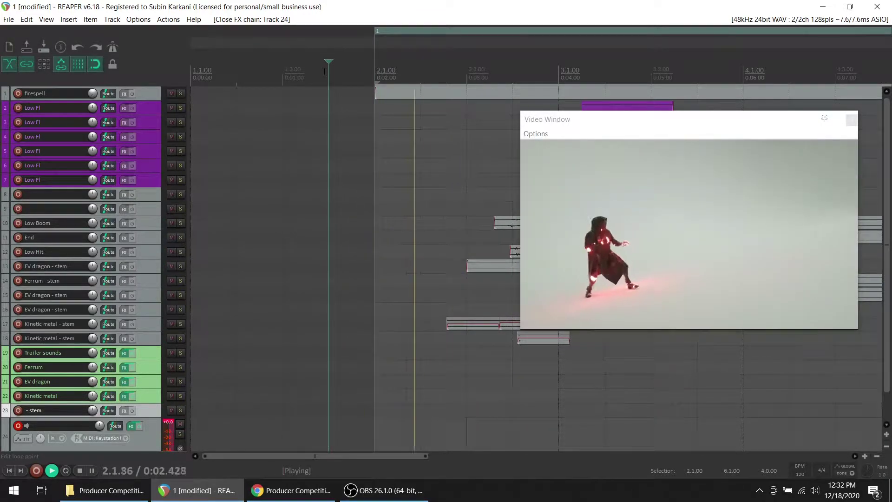
key("space")
key("space")
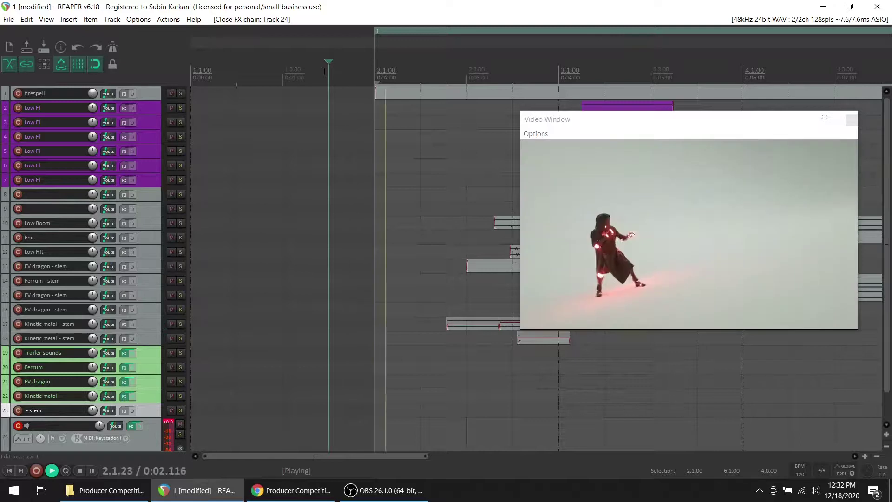
key("space")
key("space")
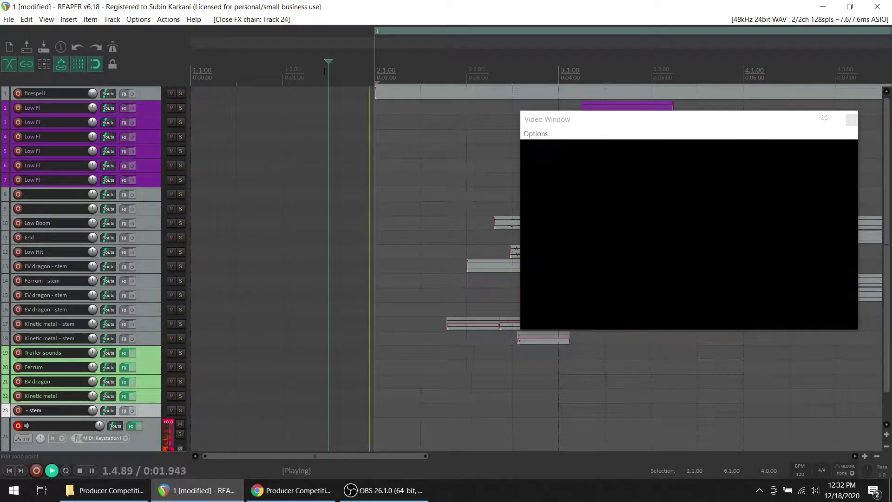
key("space")
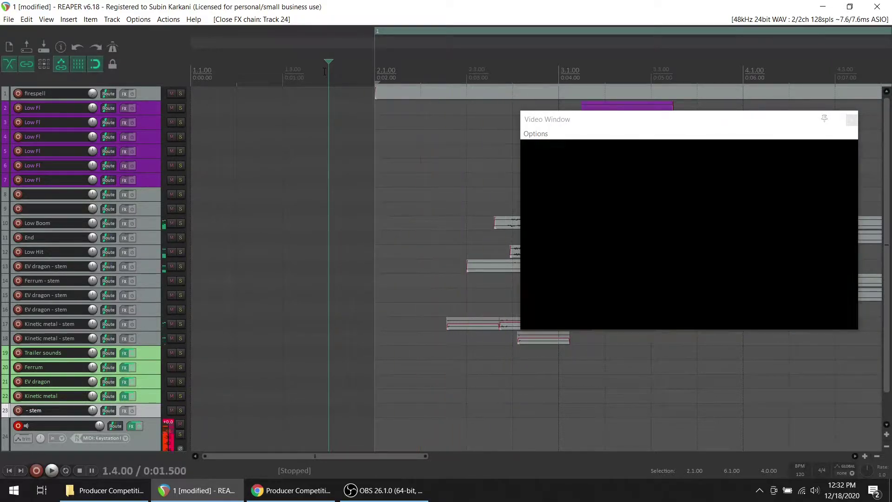
Play through once more from 1.4.00 and record a MIDI performance on track 24.
key("space")
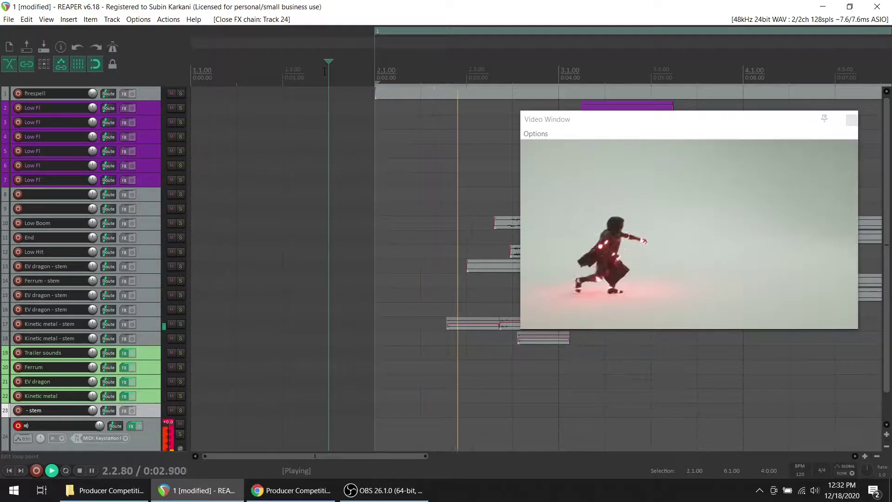
key("space")
key("ctrl+r")
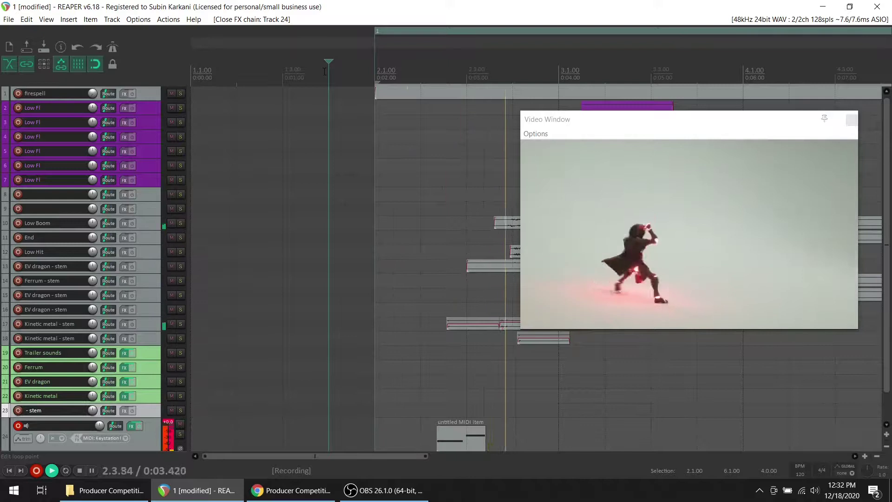
key("space")
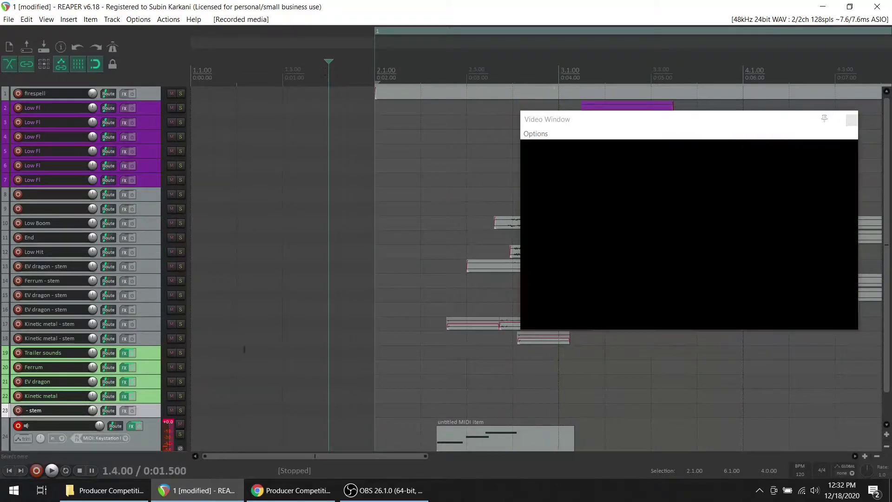
Render the Massive X track to a stereo stem track and delete the recorded MIDI item.
right_click(153, 425)
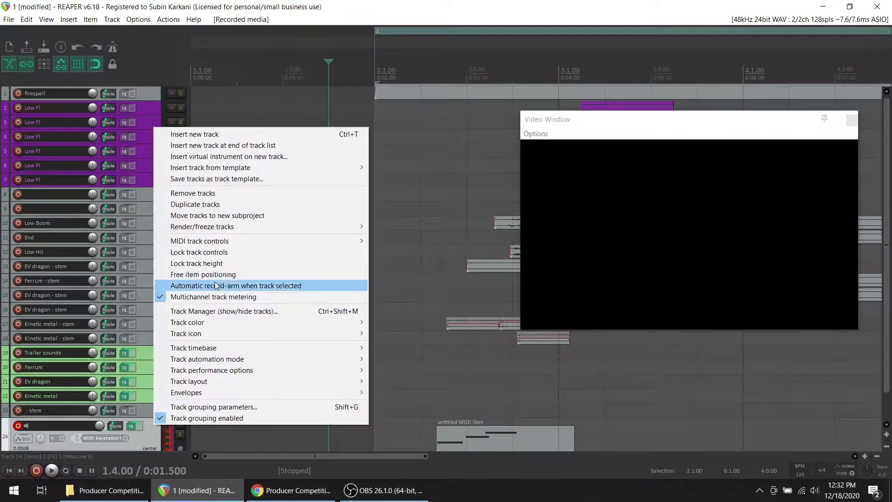
mouse_move(263, 225)
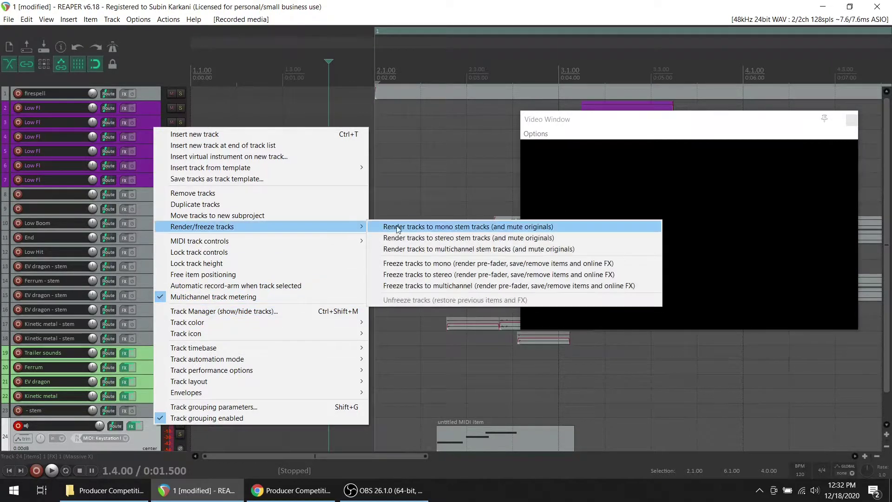
left_click(440, 239)
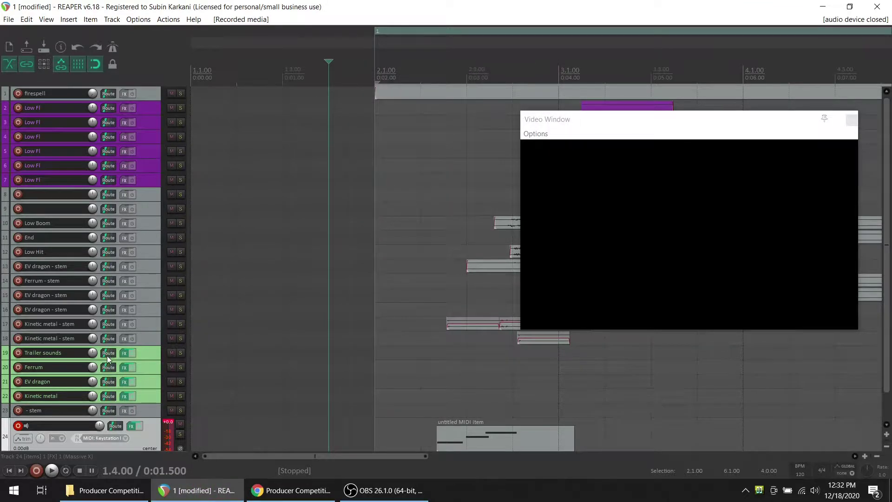
left_click(455, 416)
key("Delete")
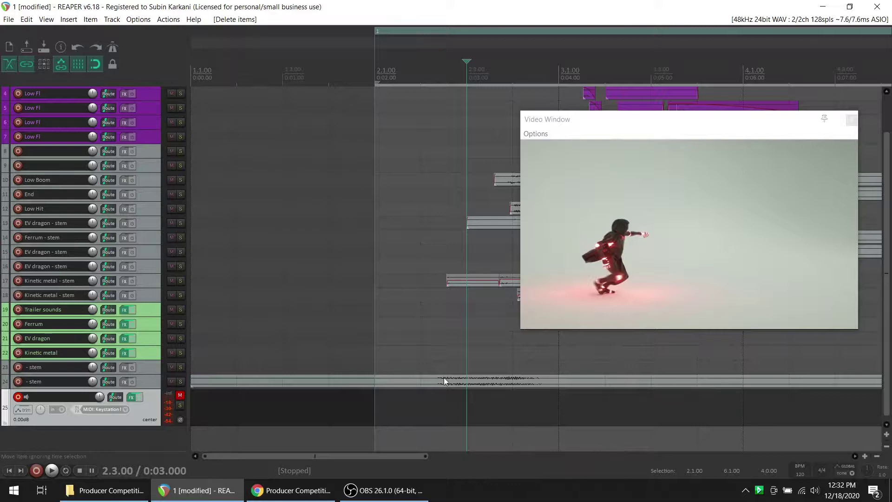
Lower the new stem item's volume on track 24 and audition it with the video from 2.2.00.
mouse_move(452, 375)
left_mouse_down()
mouse_move(460, 393)
mouse_move(443, 362)
left_mouse_up()
left_click(443, 362)
key("space")
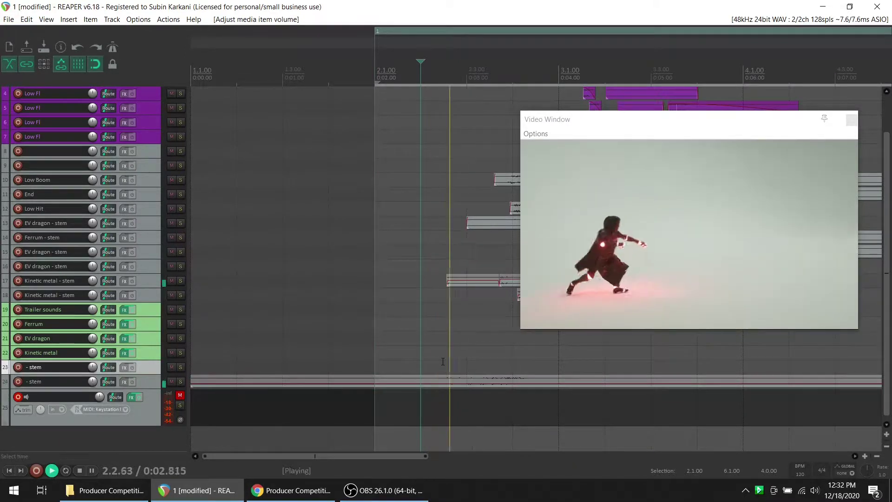
key("space")
key("space")
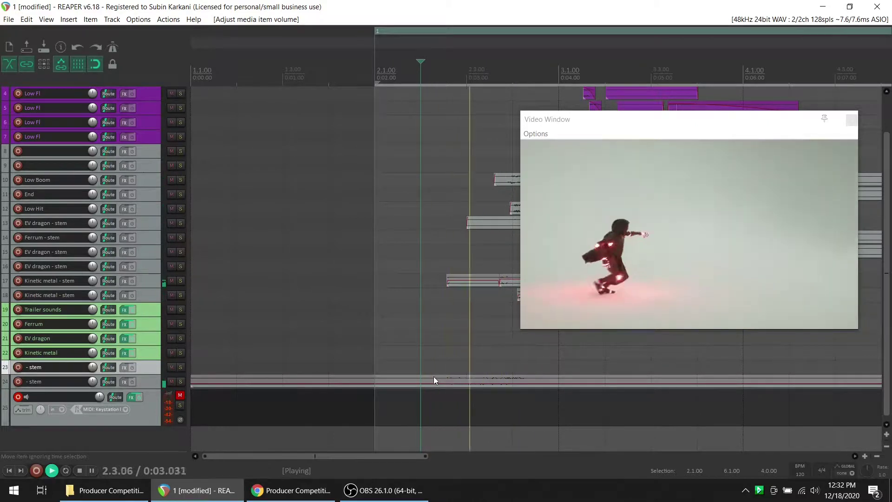
key("space")
Turn off snapping, shift the track 24 stem item slightly along the timeline, and play it back from 2.2.39.
left_click_drag(461, 382, 436, 383)
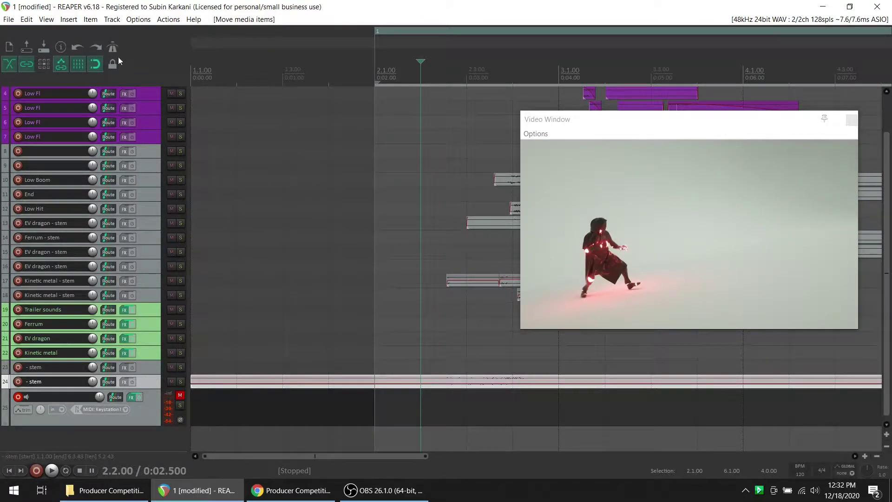
left_click(440, 359)
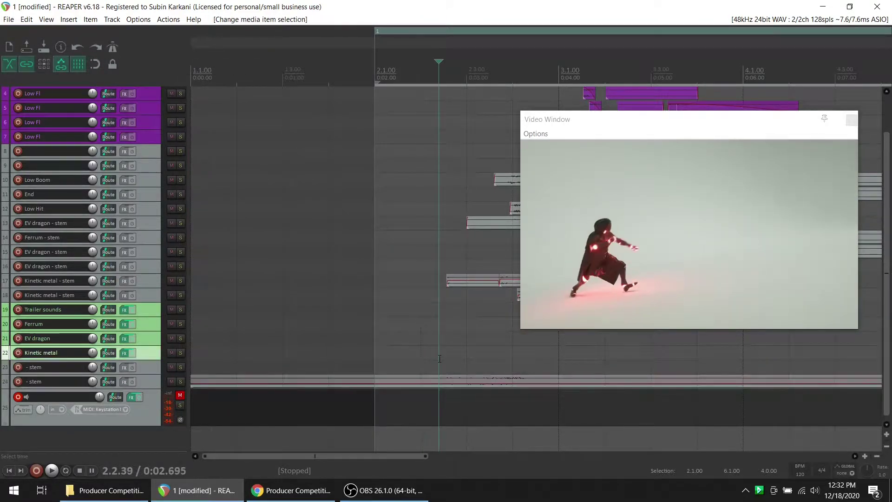
key("space")
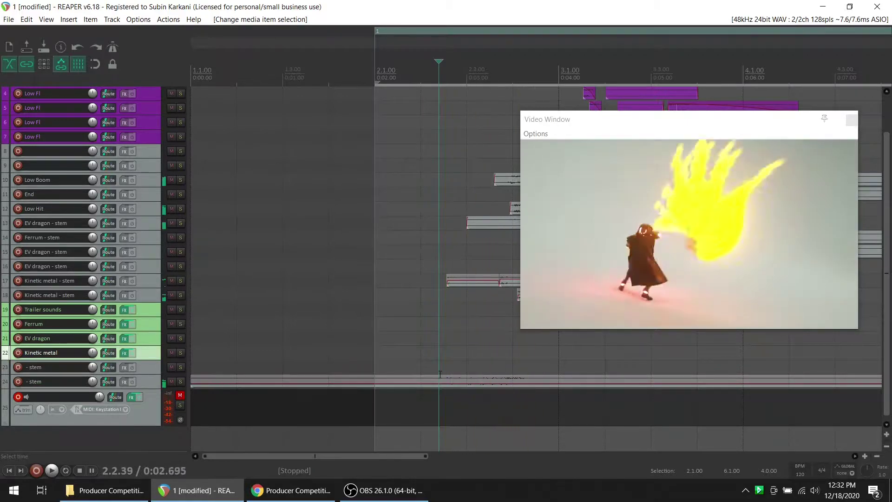
key("space")
Split the track 24 stem item just after 2.1.00 and delete the portion before the split.
left_click(427, 367)
left_click_drag(409, 375, 411, 375)
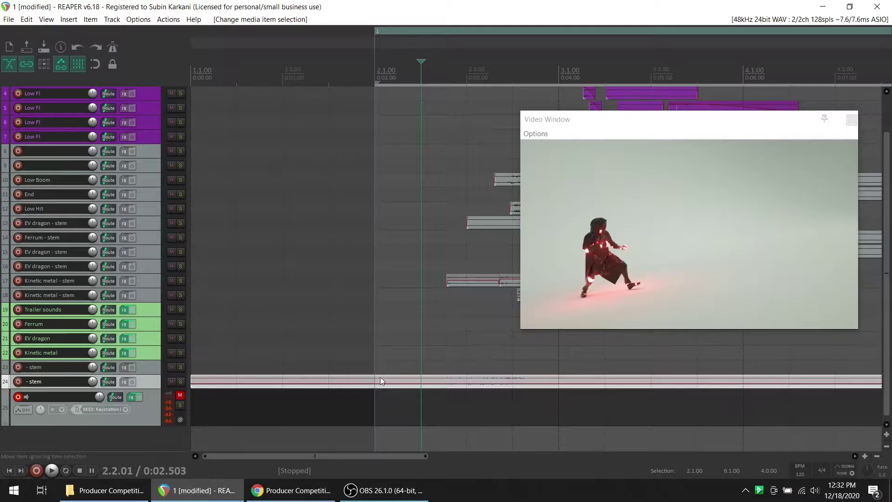
key("s")
left_click(364, 382)
key("Delete")
Play the trimmed stem with the video several times from just before 2.1.00 to check its level and timing.
key("space")
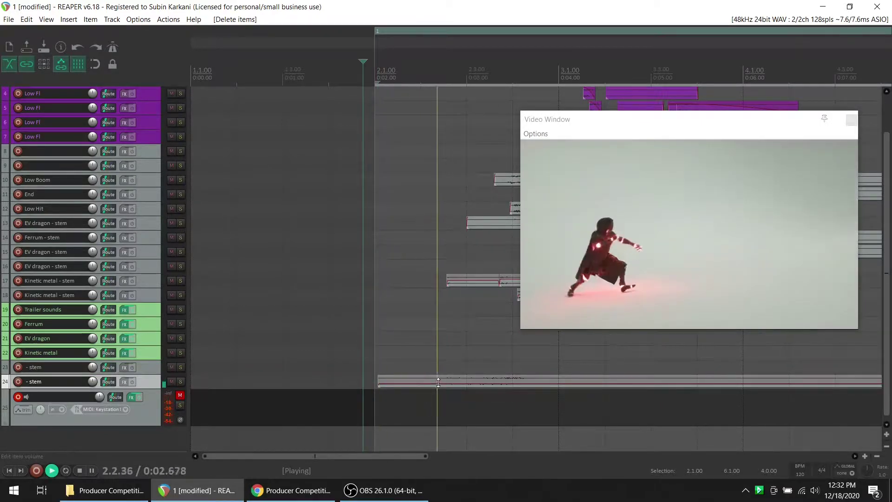
key("space")
key("space")
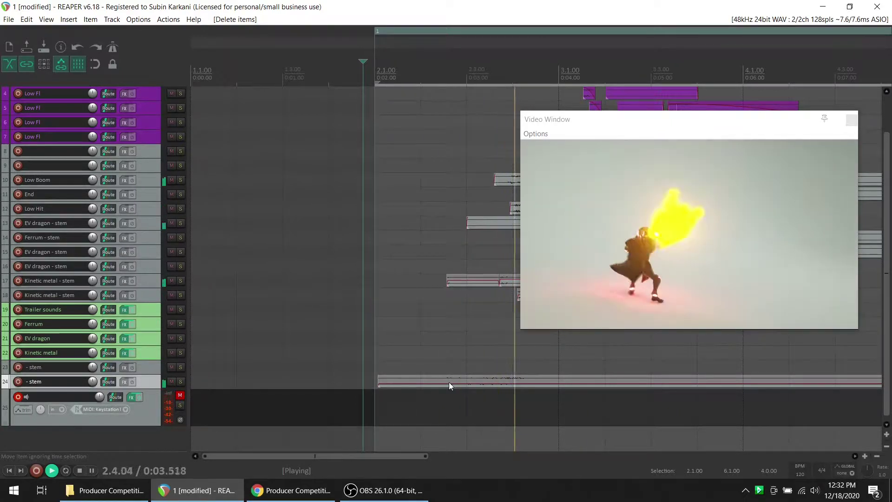
key("space")
key("space")
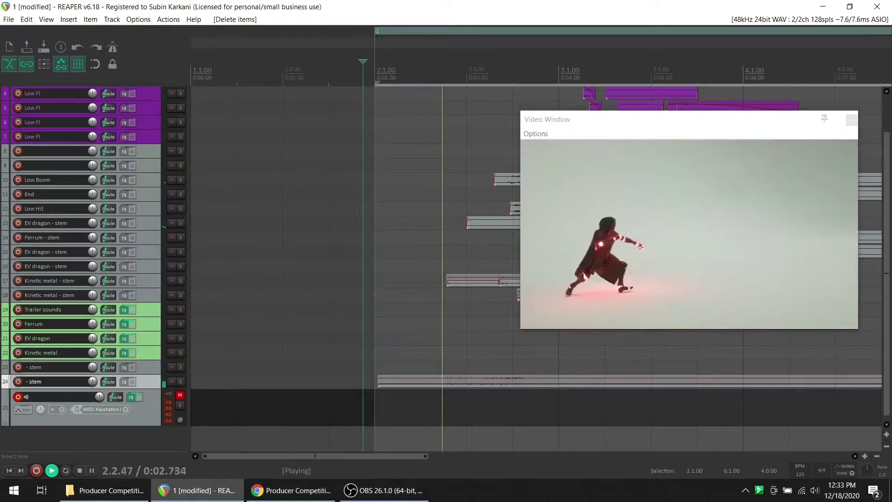
key("space")
Fine-tune the trimmed stem item's volume up and back down, auditioning each change against the video.
left_click_drag(459, 382, 461, 380)
key("space")
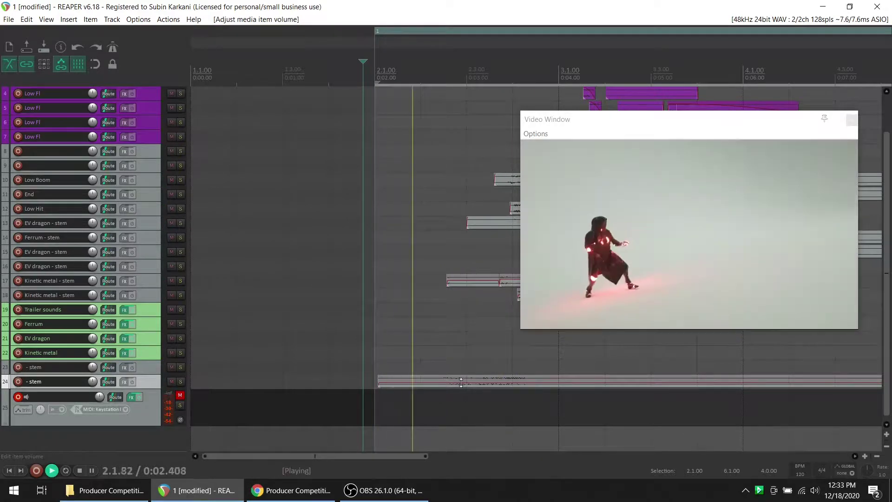
key("space")
left_click_drag(460, 383, 459, 384)
key("space")
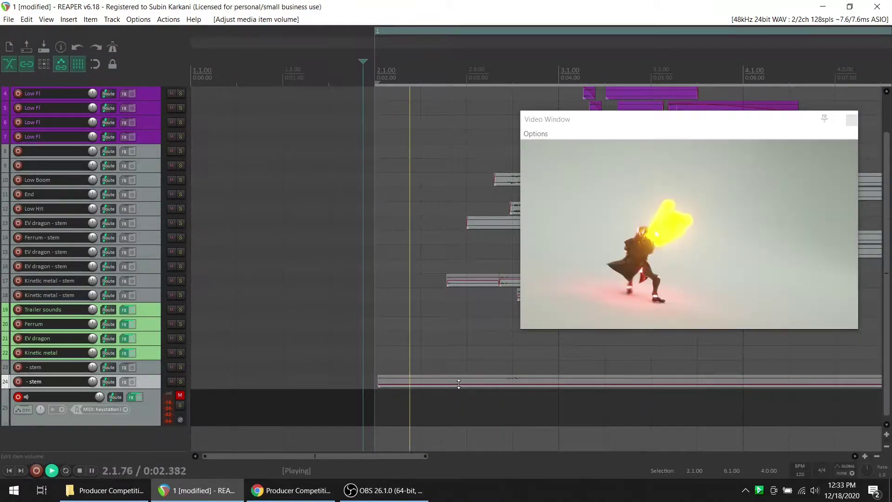
Shift the track 24 stem item slightly later on the timeline and audition it against the video.
key("space")
left_click_drag(459, 382, 471, 383)
key("space")
key("space")
key("space")
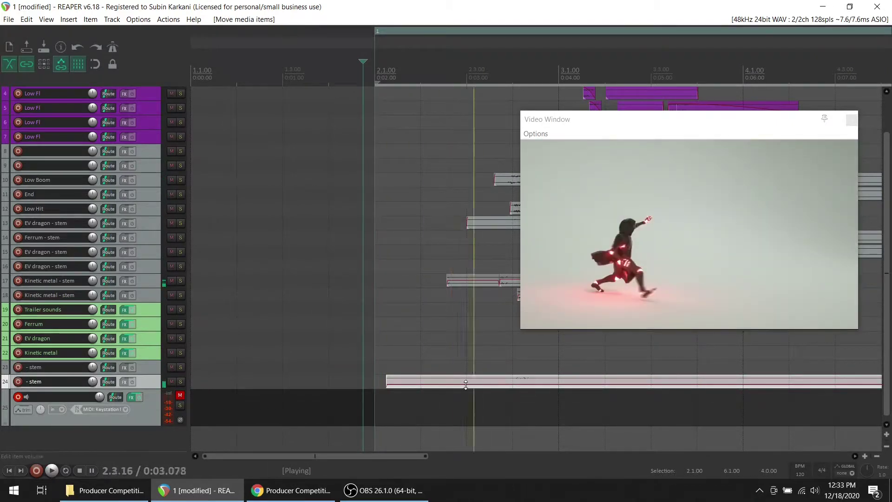
key("space")
Play the layered mix with the video repeatedly from 1.3.79 to check the stem's timing and balance.
left_click(319, 212)
key("space")
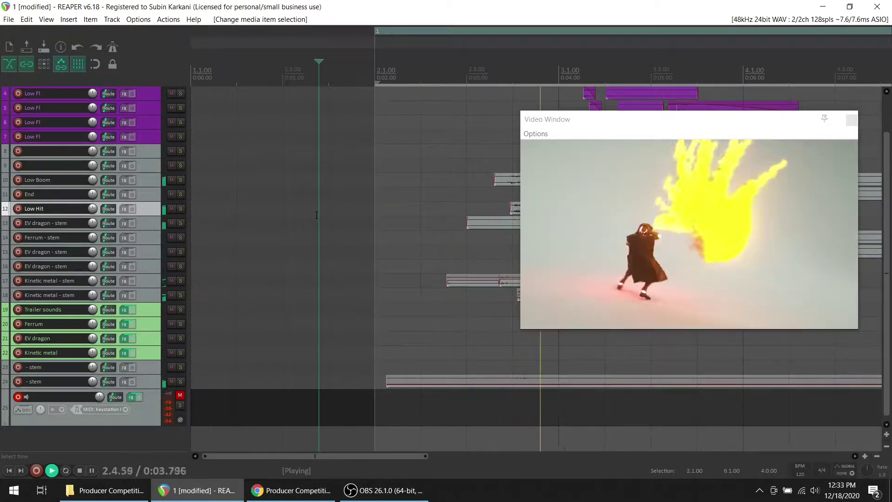
key("space")
key("space")
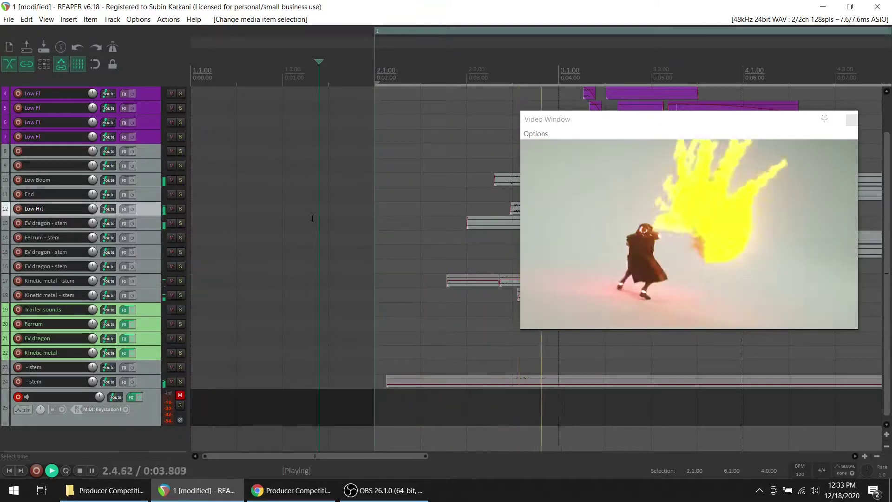
key("space")
key("space")
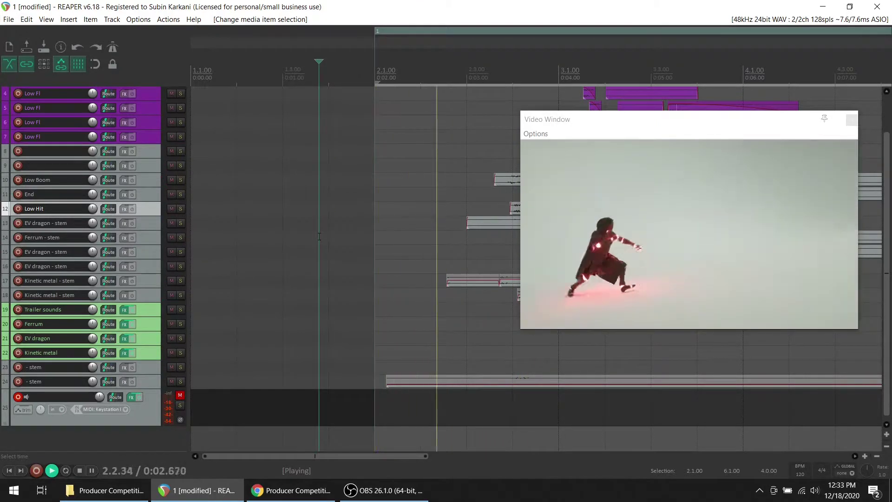
key("space")
key("space")
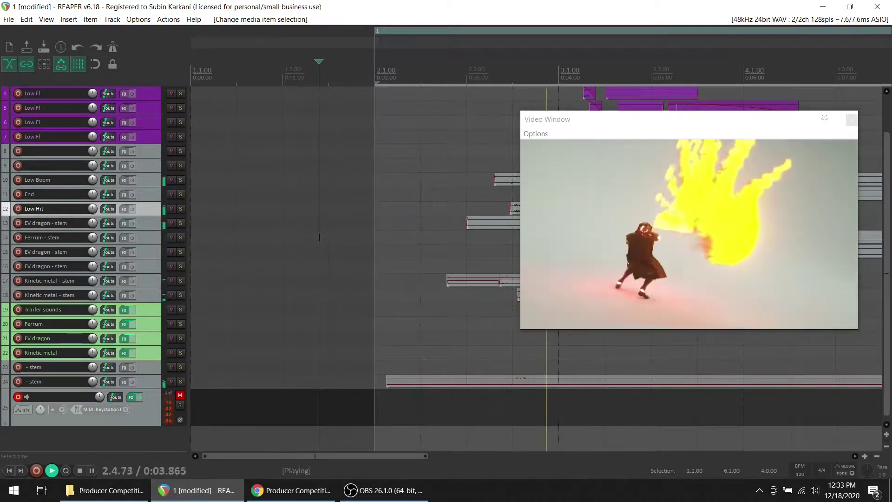
key("space")
key("space")
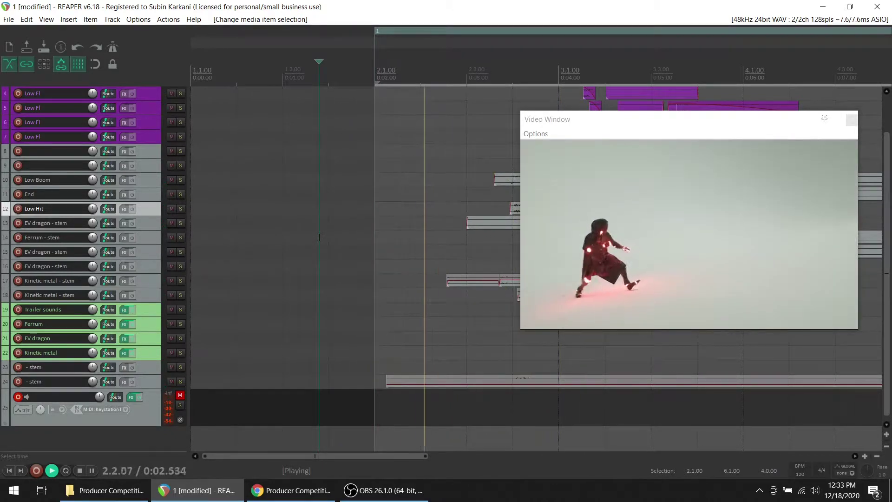
key("space")
scroll(403, 176, "down", 2)
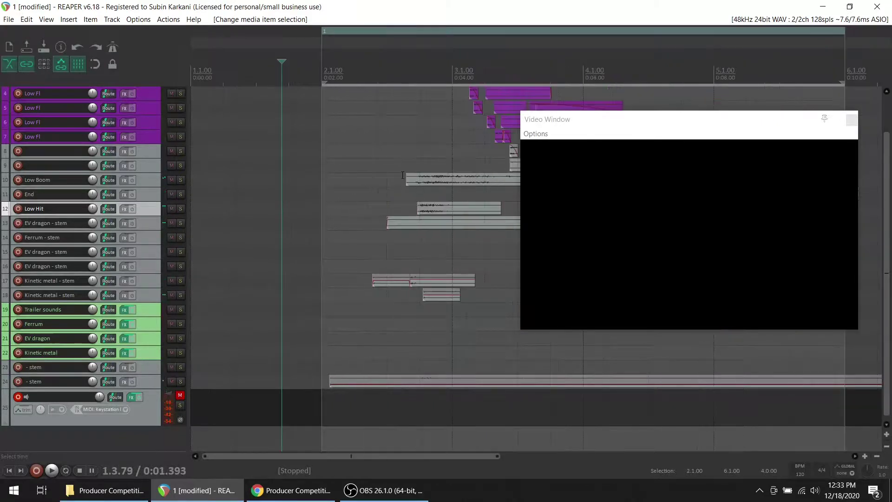
key("space")
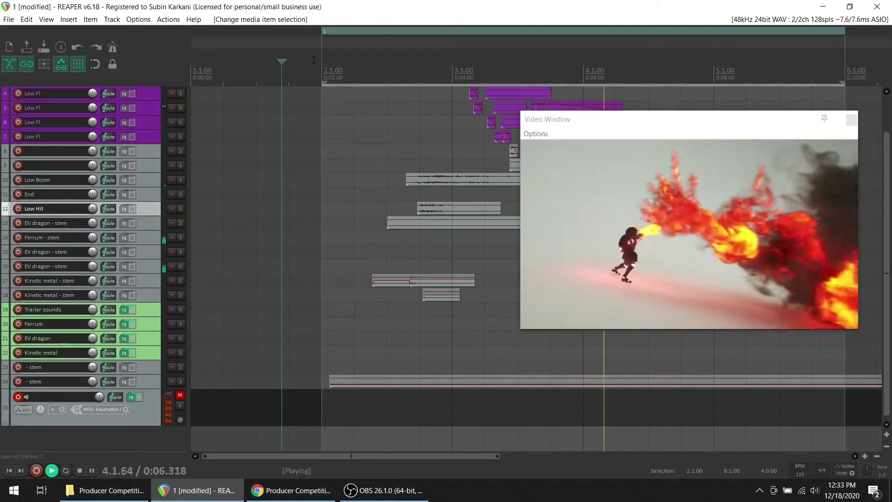
key("space")
key("space")
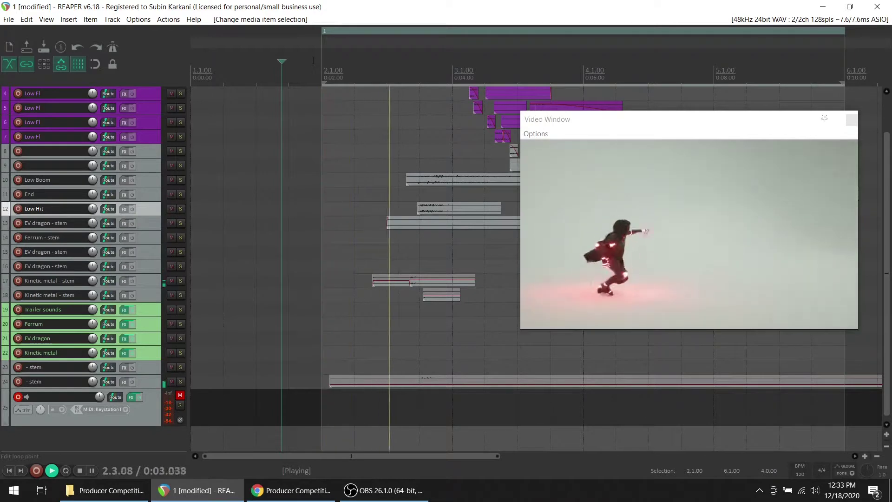
key("space")
key("space")
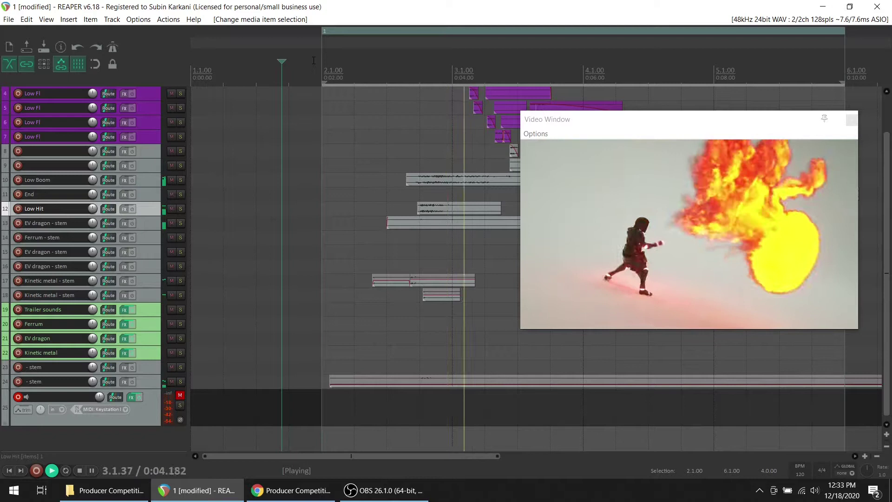
key("space")
key("space")
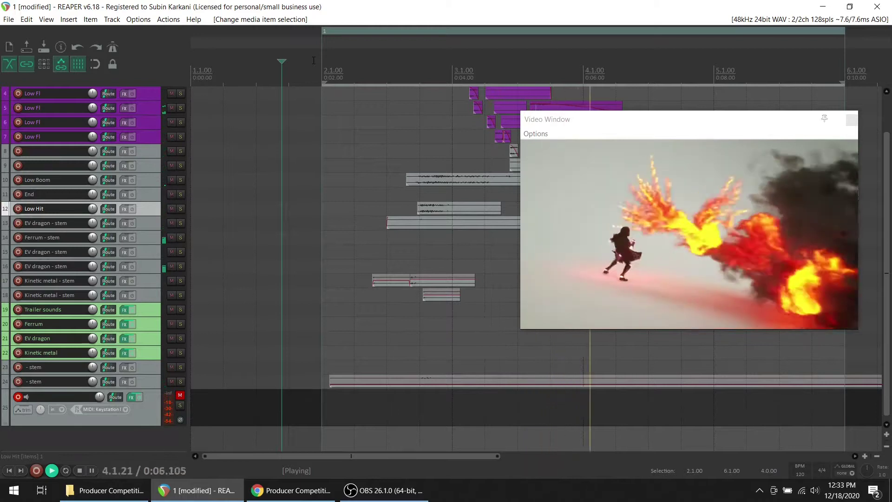
key("space")
key("space")
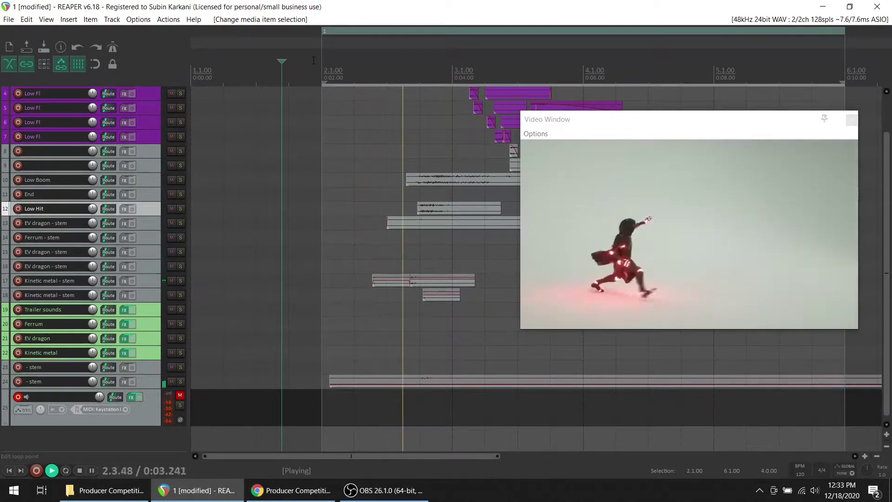
key("space")
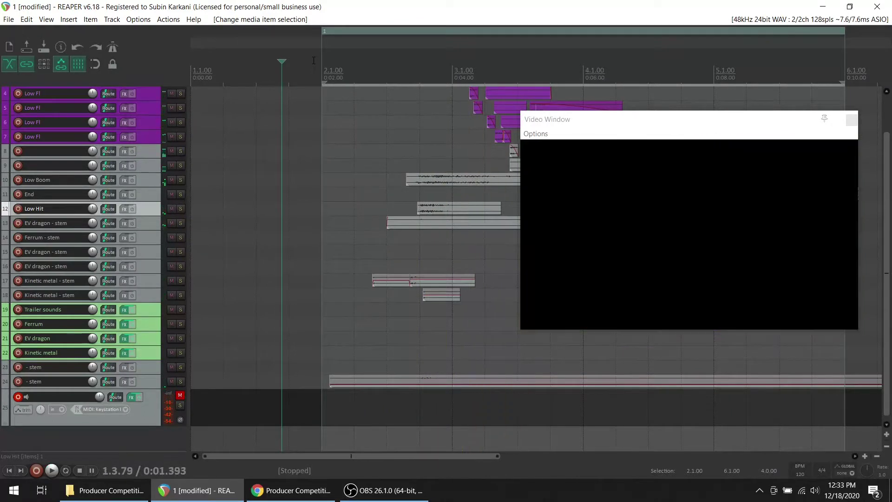
Save the project and open the render settings for region 1.
scroll(338, 78, "down", 3)
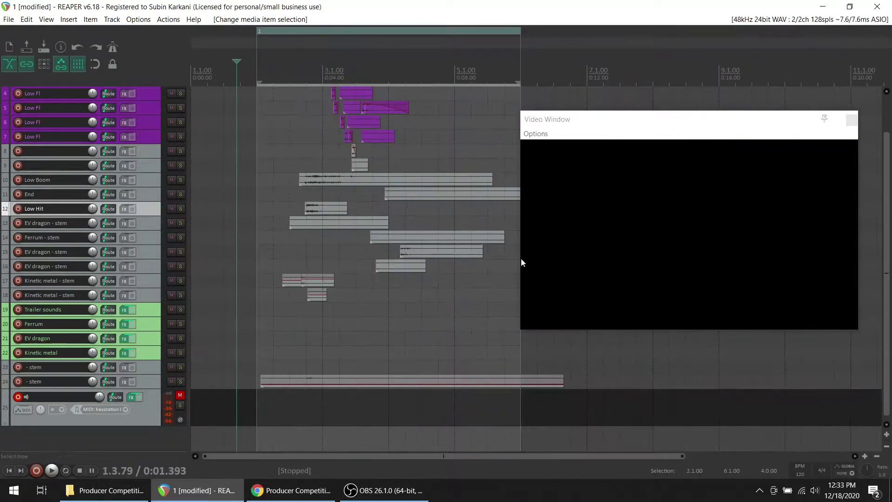
left_click(43, 50)
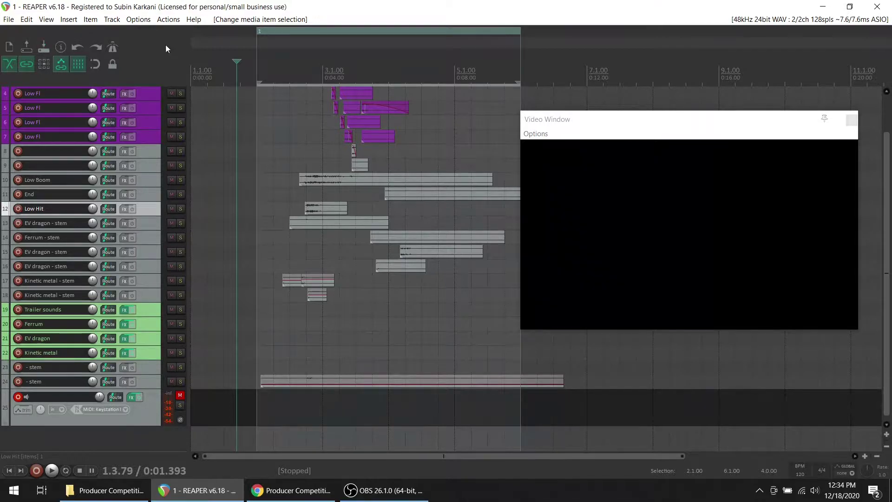
right_click(280, 33)
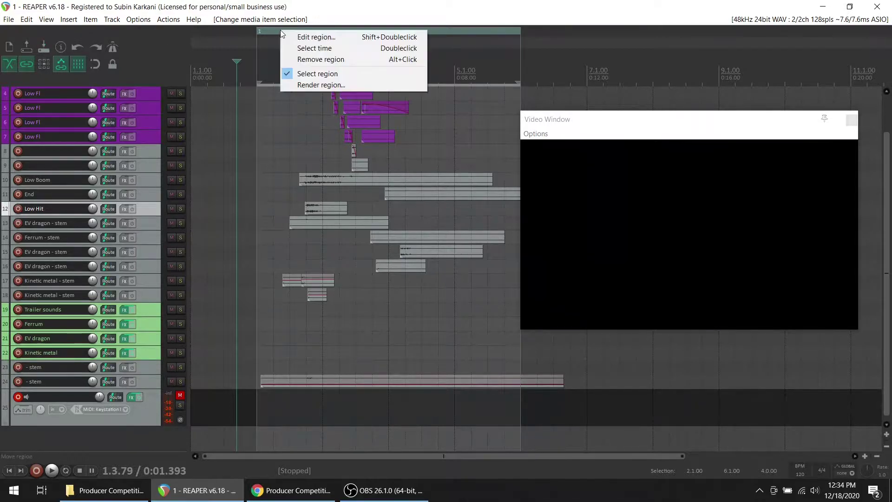
left_click(338, 85)
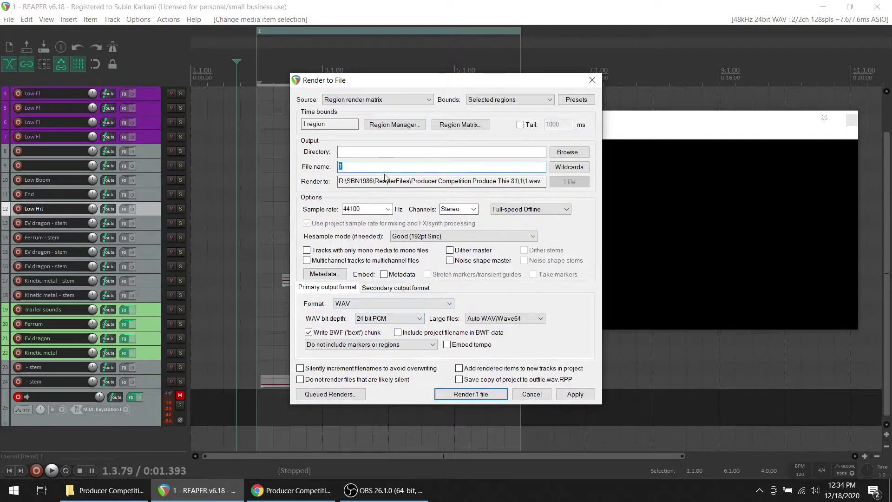
Copy the title "Producer Competition: Produce This #81" from the competition page in Chrome and paste it as the render file name in REAPER.
left_click(321, 496)
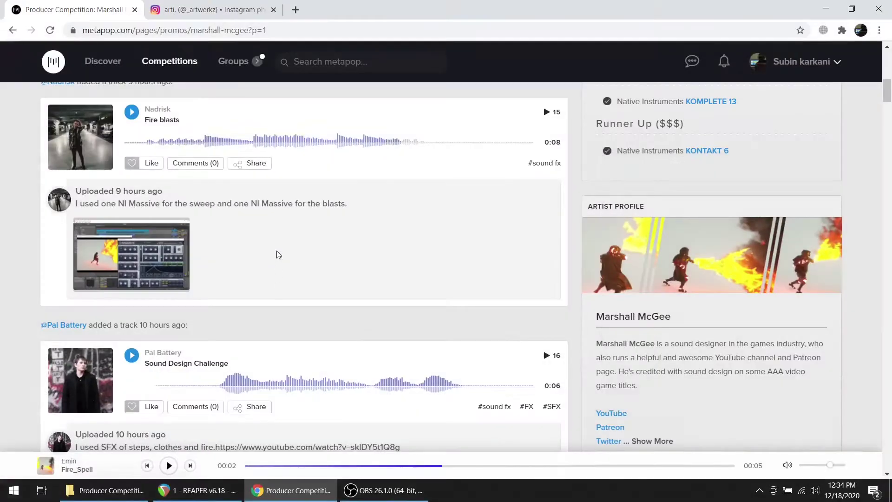
scroll(189, 92, "up", 10)
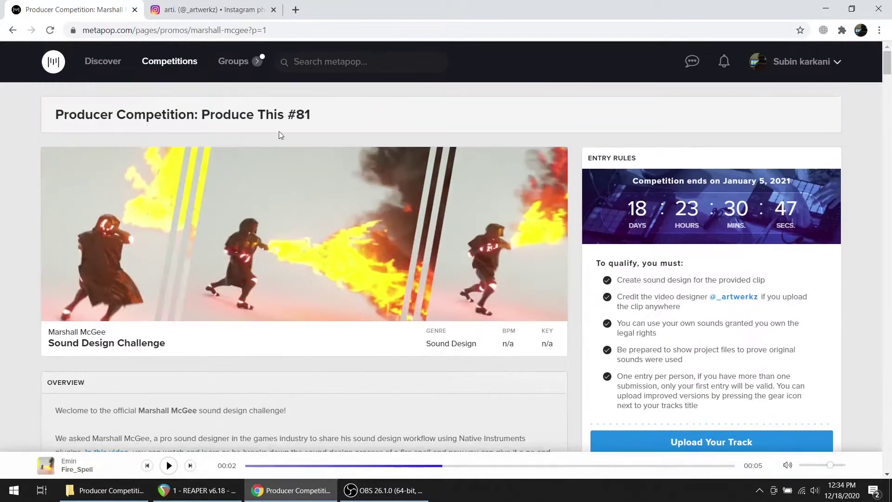
left_click_drag(330, 123, 59, 106)
key("ctrl+c")
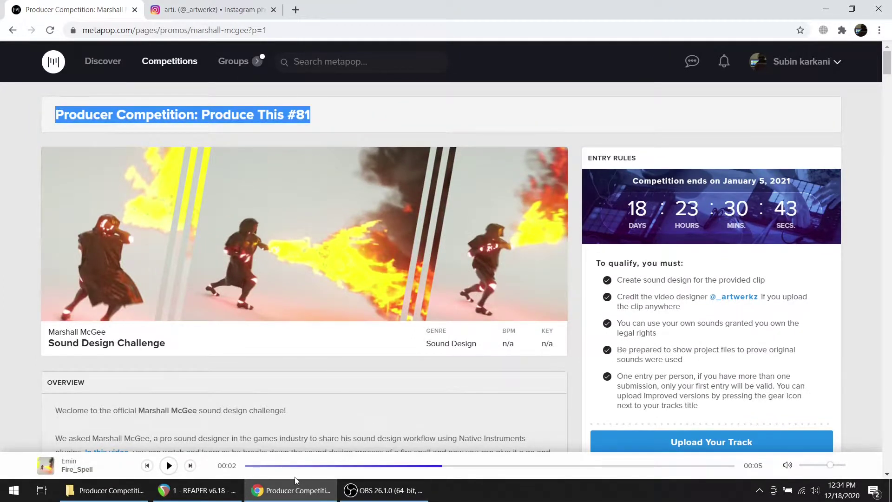
left_click(198, 490)
left_click(361, 167)
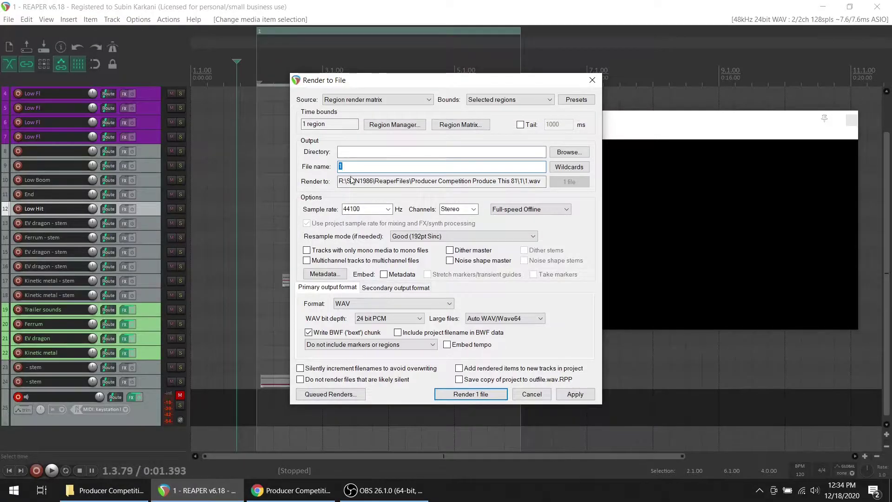
key("ctrl+v")
left_click(578, 155)
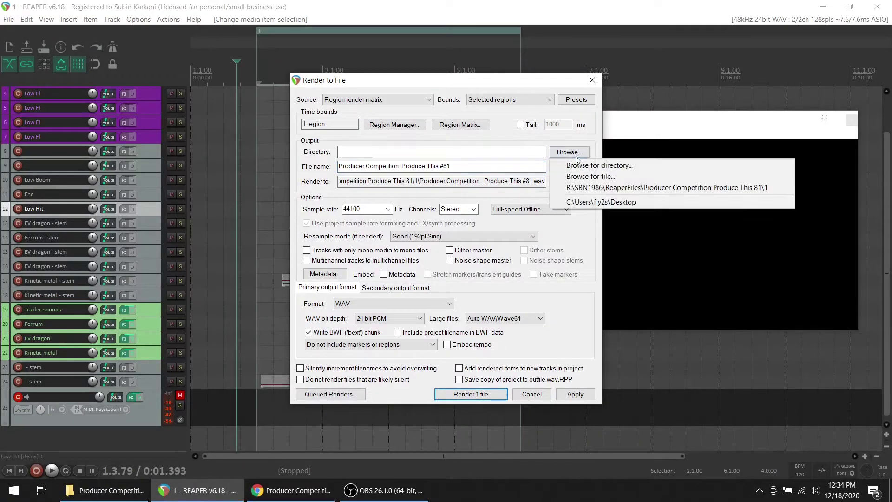
left_click(603, 178)
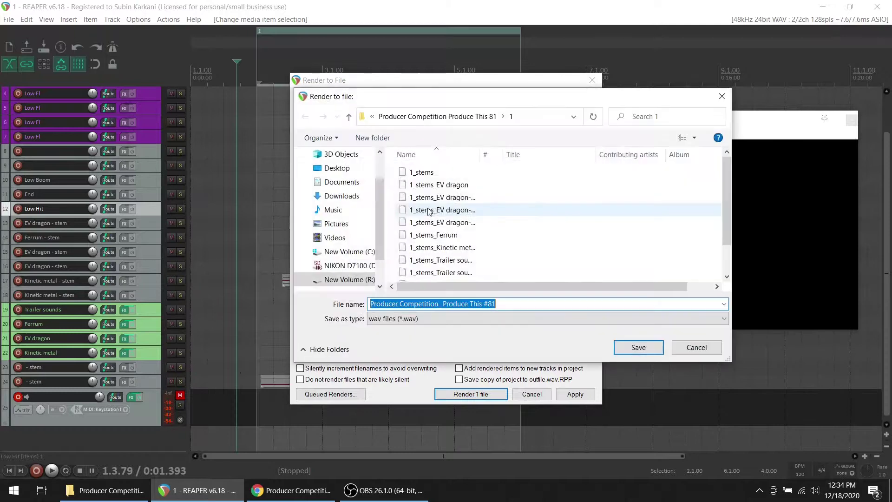
left_click(697, 348)
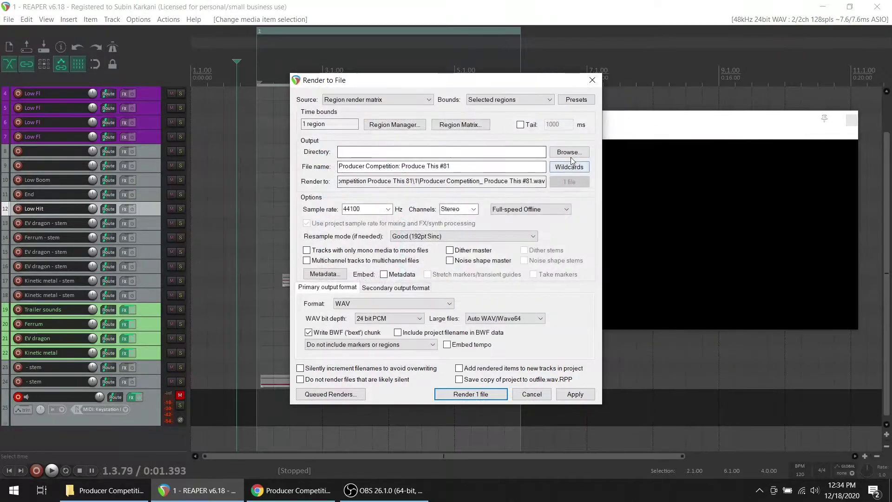
Set the render directory to the "Producer Competition Produce This 81" folder inside ReaperFiles on drive R:.
left_click(571, 154)
left_click(582, 166)
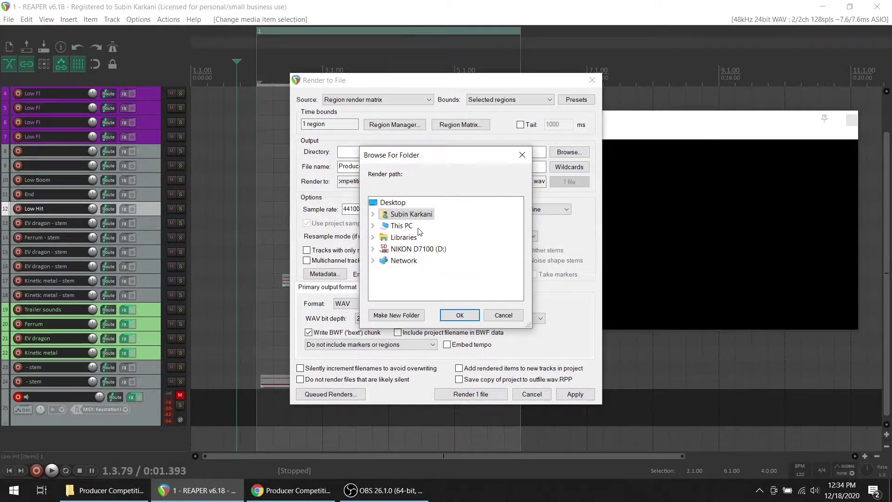
left_click(373, 226)
scroll(393, 253, "down", 2)
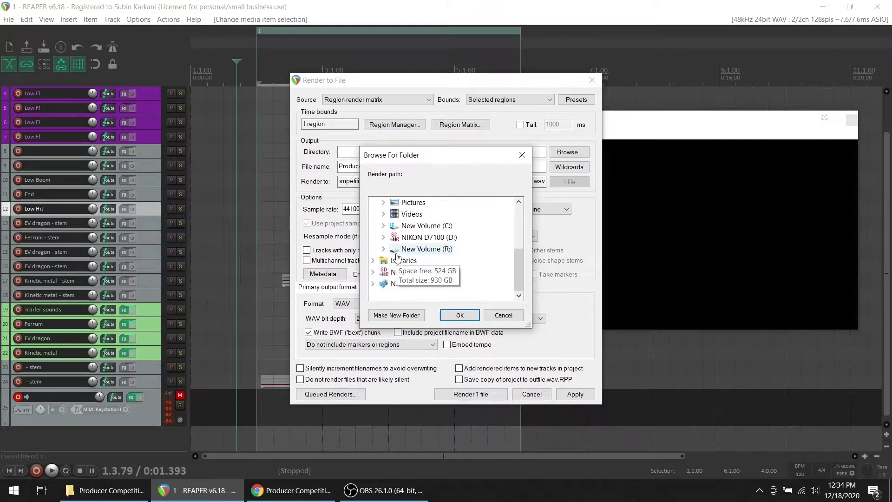
left_click(384, 249)
scroll(400, 265, "down", 1)
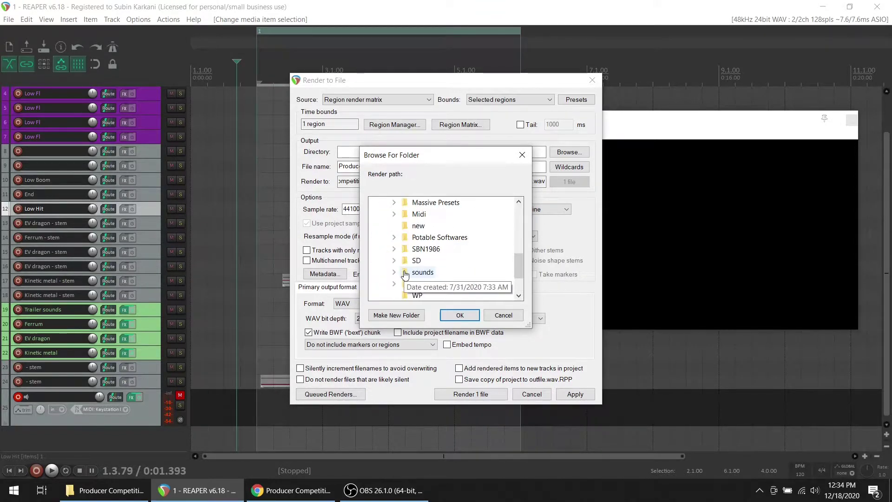
left_click(394, 248)
scroll(416, 263, "down", 2)
scroll(420, 270, "up", 1)
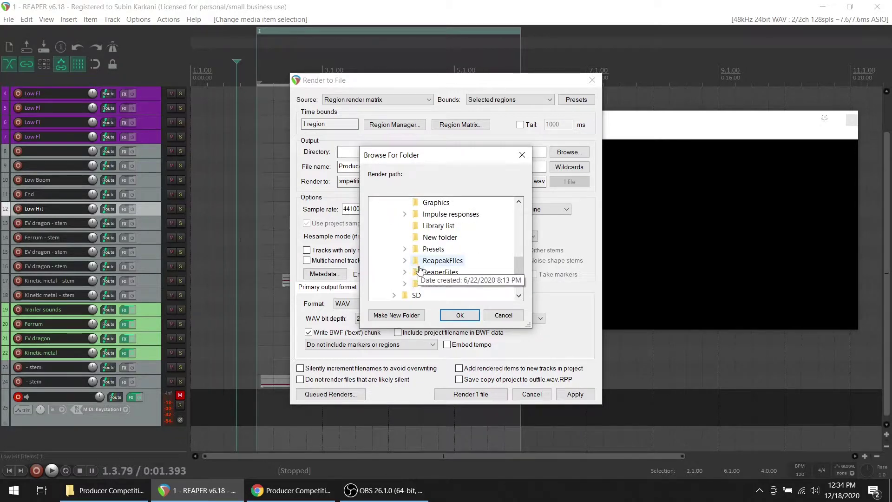
left_click(405, 273)
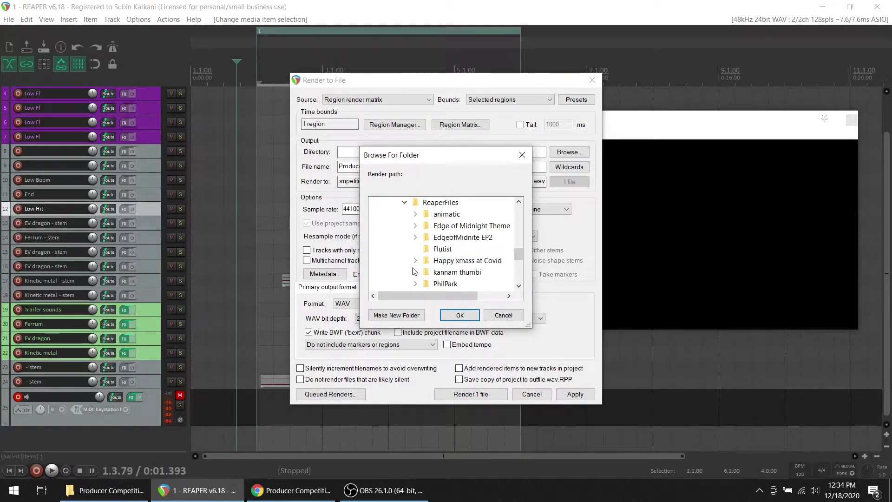
scroll(465, 261, "down", 1)
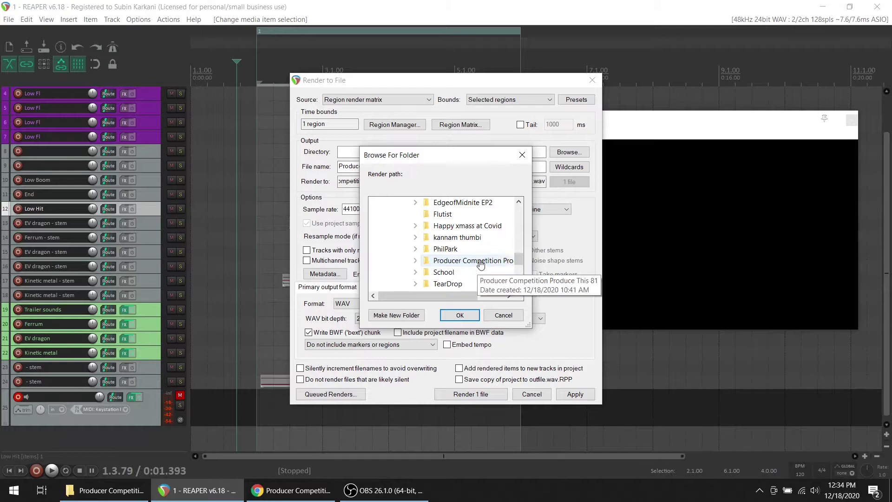
left_click(481, 263)
left_click(469, 316)
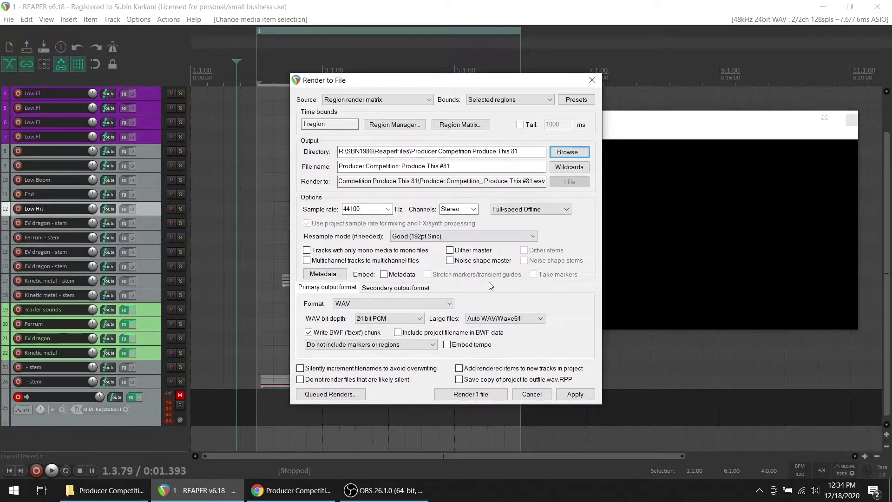
Set the resample mode to Better (384pt Sinc), render the region as a 24-bit WAV file, and close the render dialogs.
left_click(536, 237)
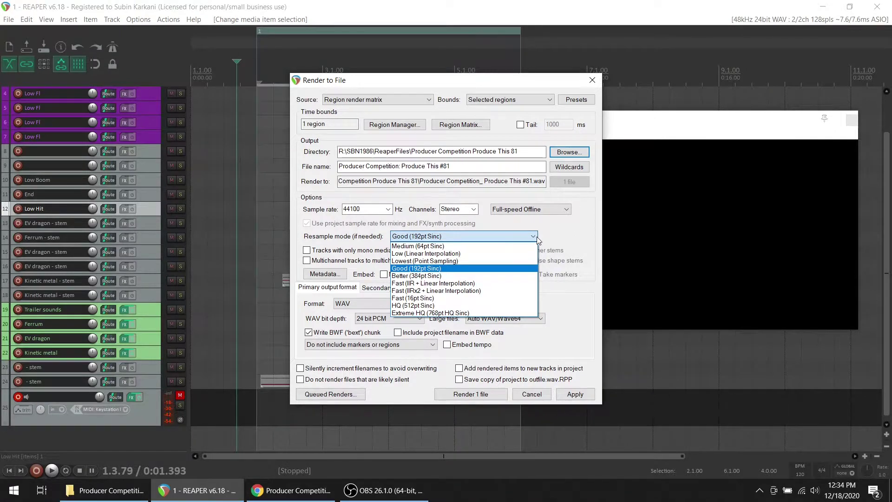
left_click(506, 276)
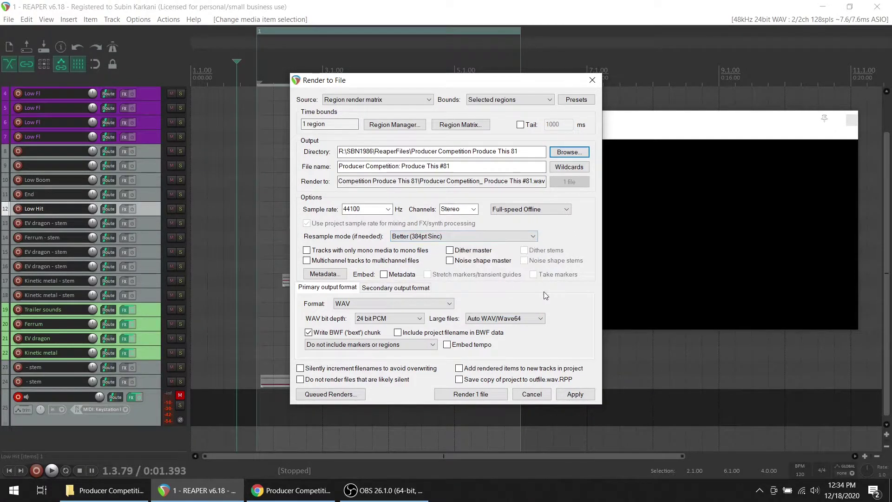
left_click(574, 395)
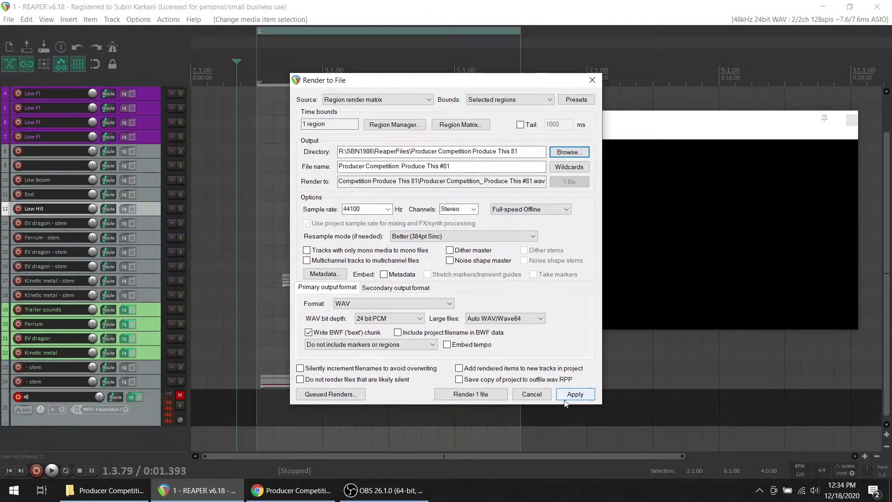
left_click(484, 395)
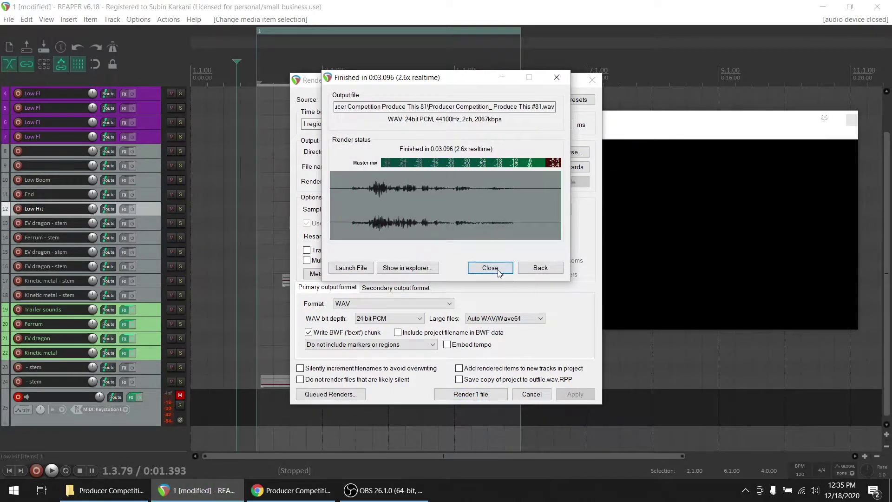
left_click(490, 269)
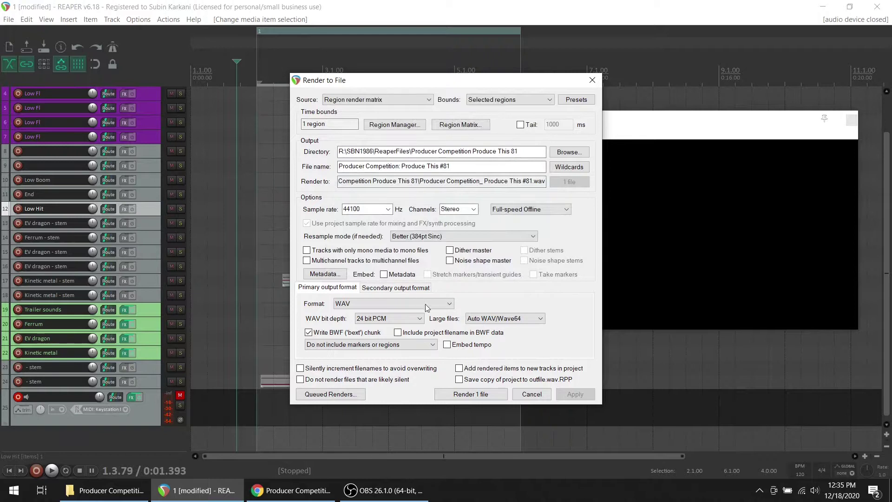
key("Escape")
left_click(444, 304)
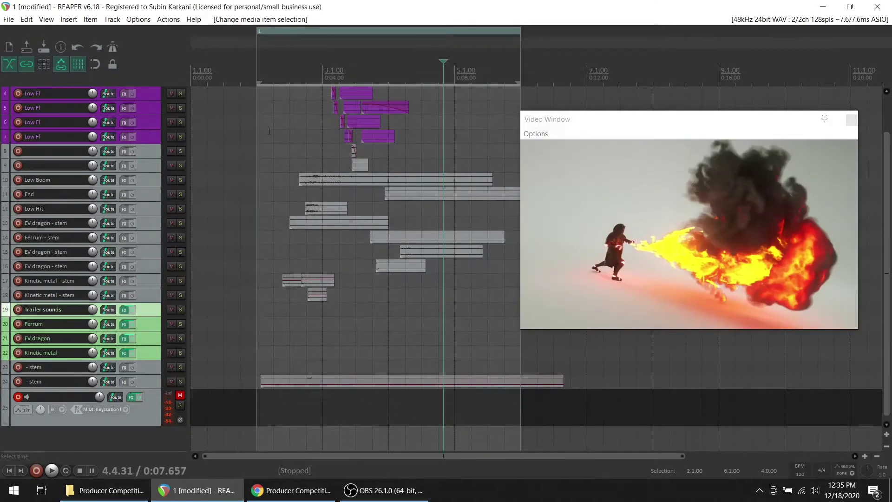
Reopen the render settings for region 1 and change the output format to Video (ffmpeg/libav encoder).
right_click(275, 30)
left_click(327, 84)
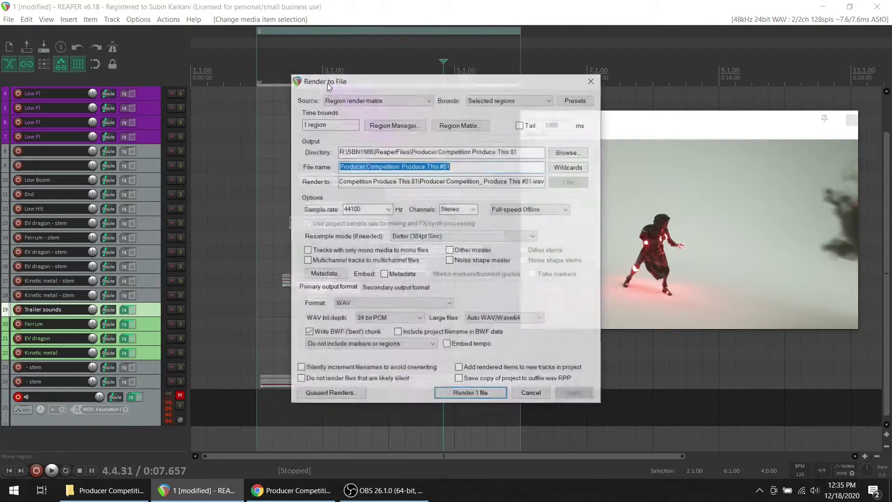
left_click(389, 303)
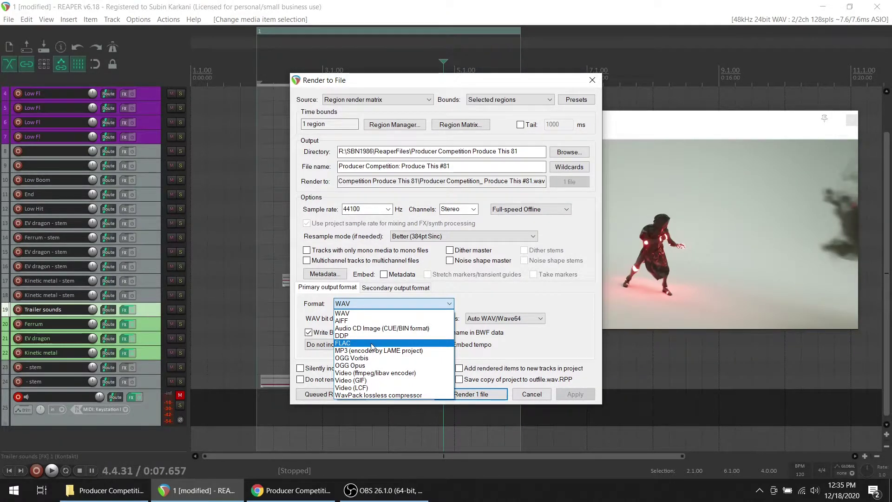
left_click(392, 374)
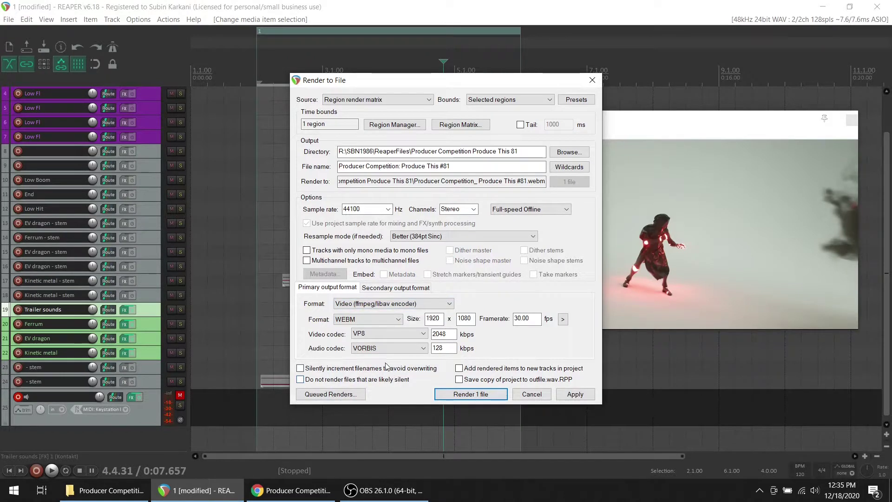